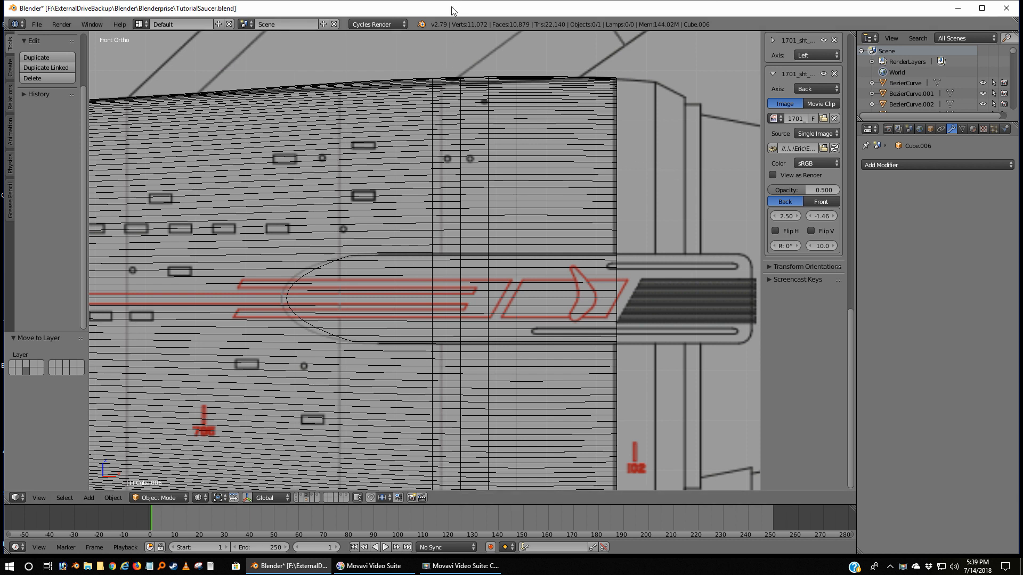
# Move the secondary hull cylinder with the recessed slot to layer 9, out of the current view
pyautogui.press('z')
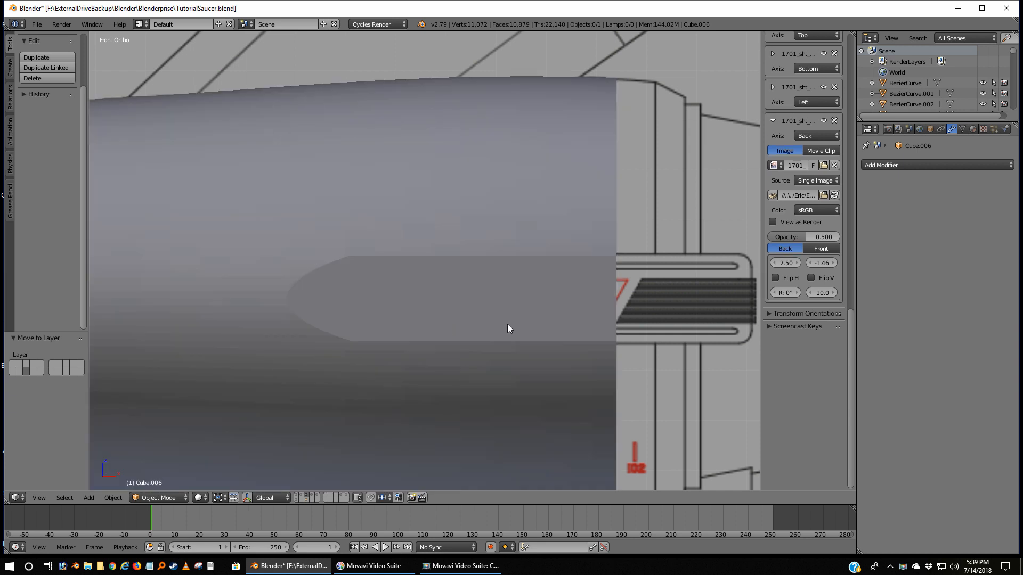
pyautogui.moveTo(507, 327); pyautogui.dragTo(551, 290, button='middle')
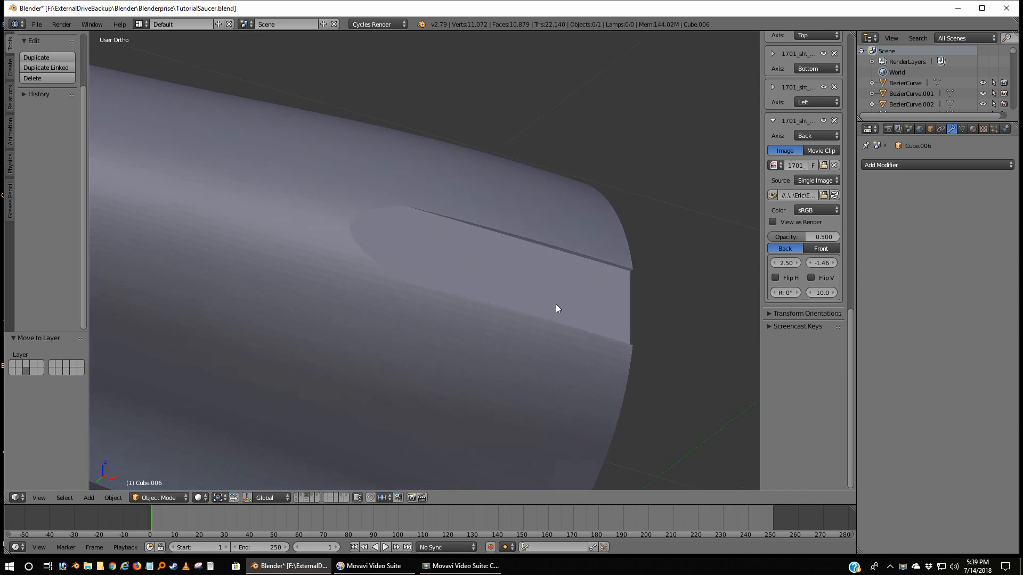
pyautogui.press('KP_1')
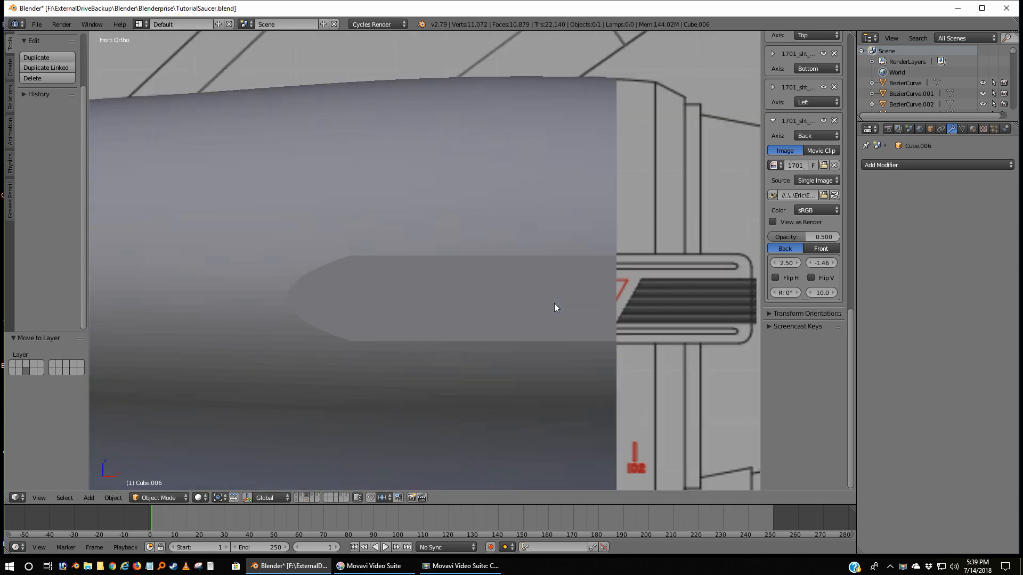
pyautogui.press('m')
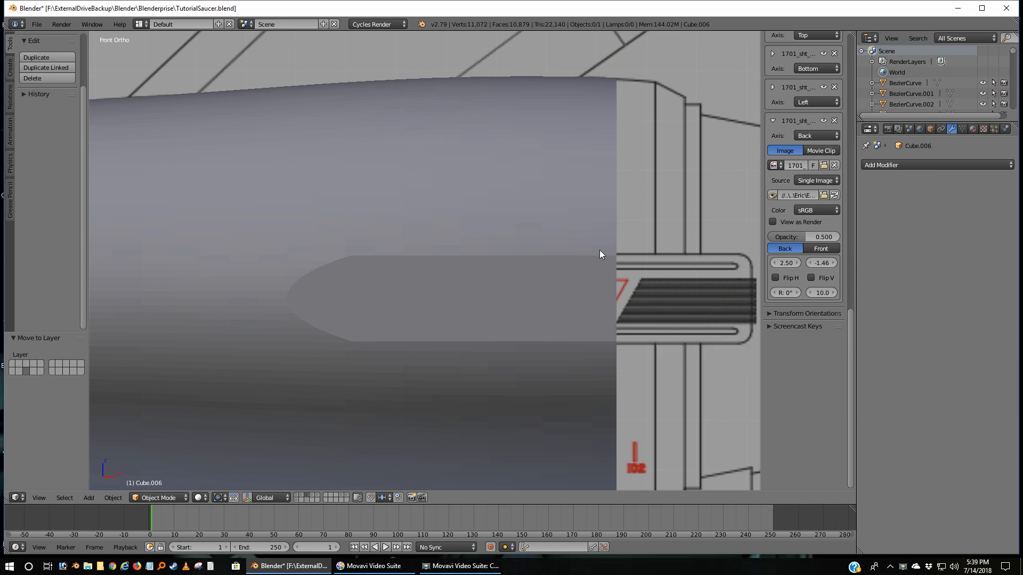
pyautogui.press('m')
pyautogui.rightClick(501, 171)
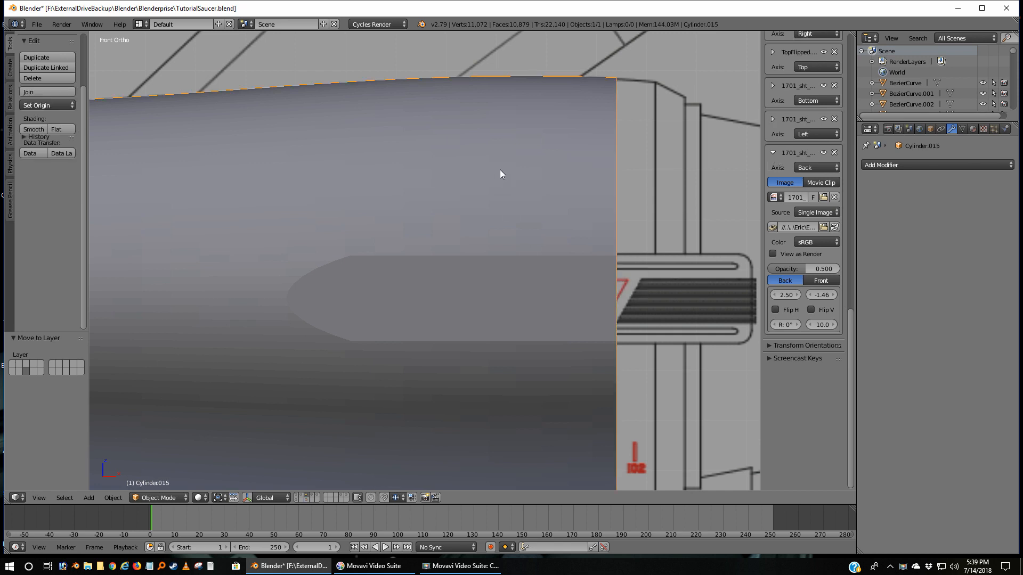
pyautogui.press('m')
pyautogui.click(650, 188)
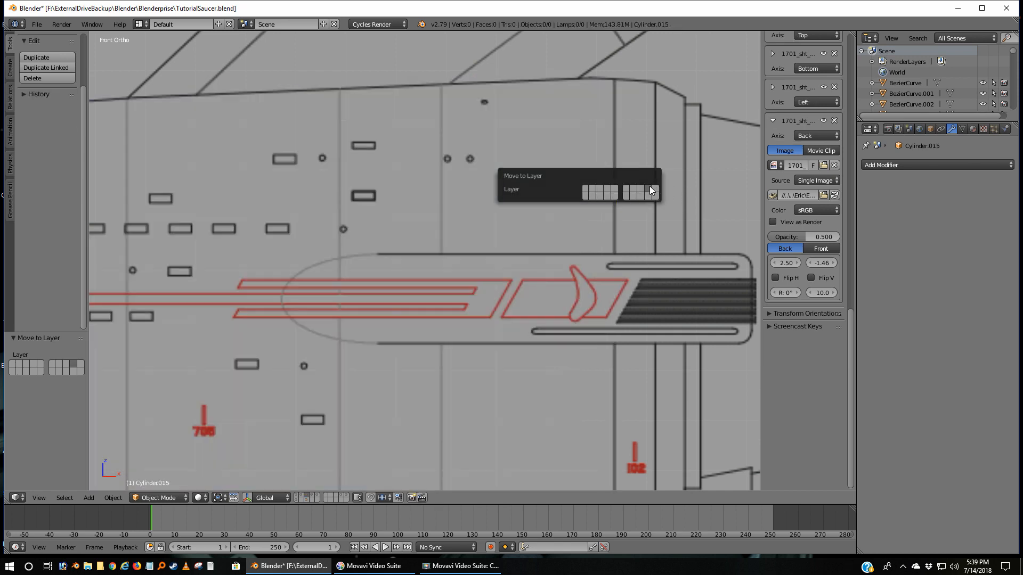
# Show the layer holding the two leftover slot cutter blocks and delete both of them
pyautogui.click(306, 499)
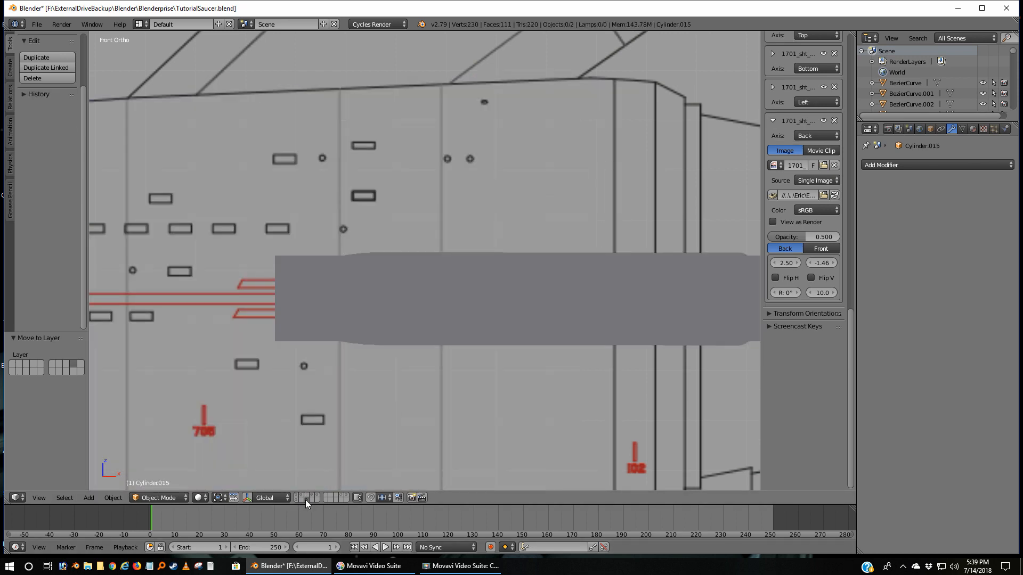
pyautogui.scroll(-8, 347, 363)
pyautogui.moveTo(448, 350); pyautogui.dragTo(393, 357, button='middle')
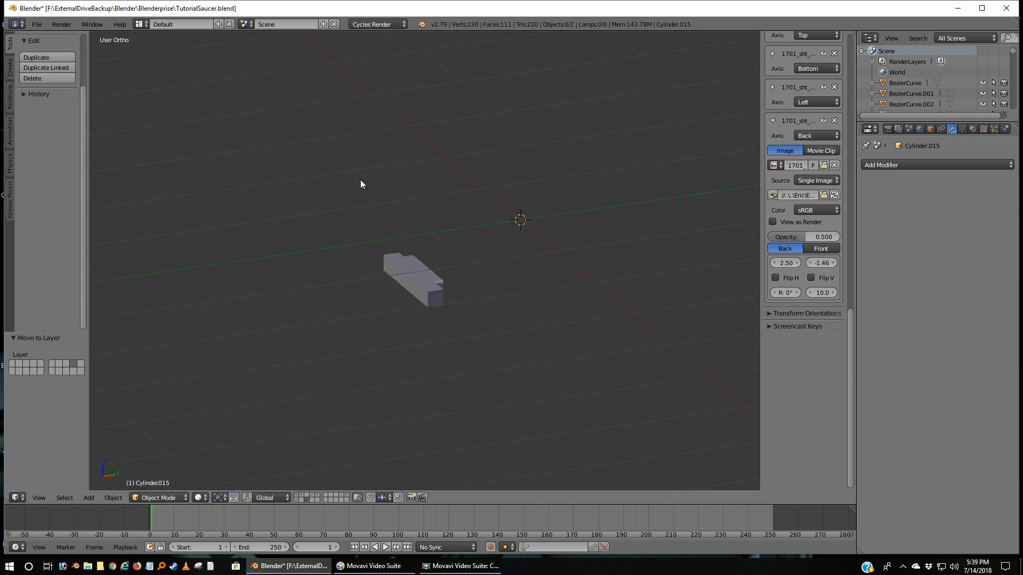
pyautogui.press('z')
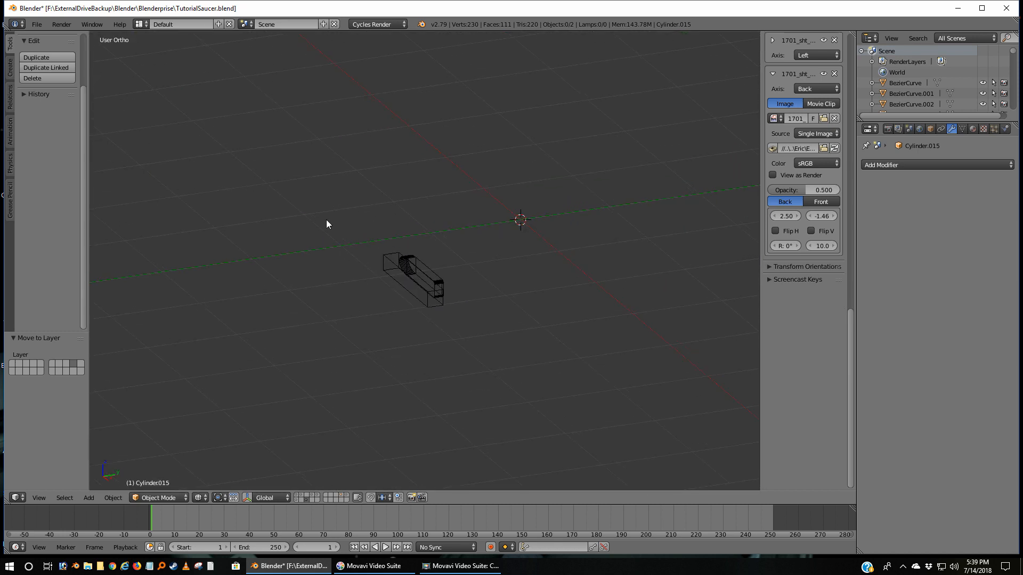
pyautogui.press('a')
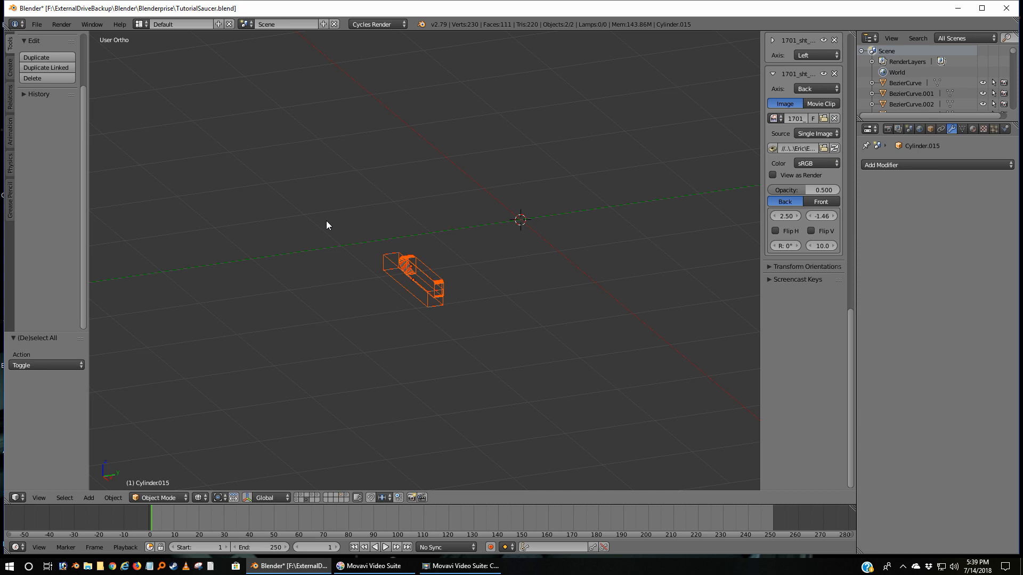
pyautogui.press('x')
pyautogui.click(326, 221)
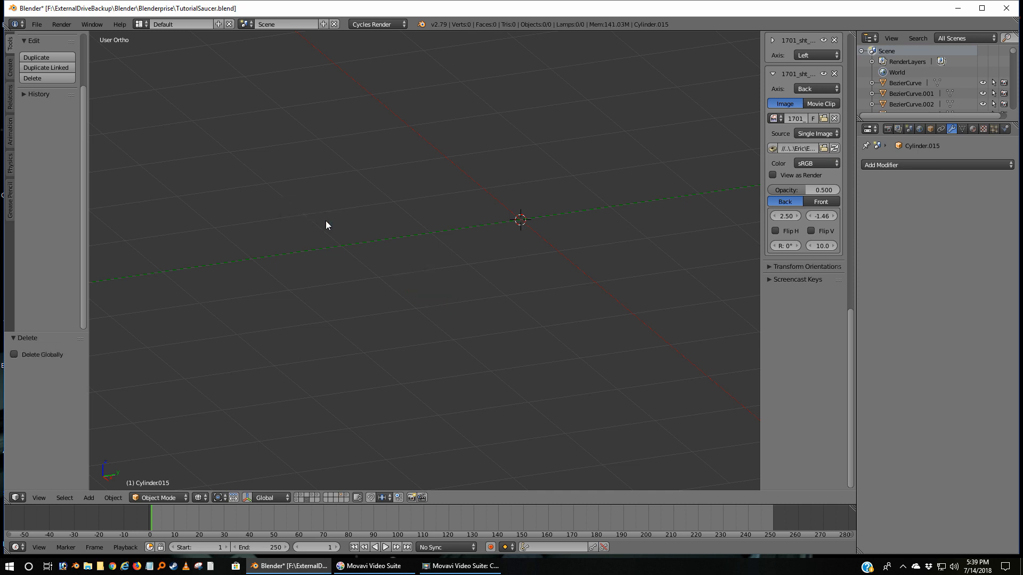
# In front view, show the layer with the leftover rectangular slot cutter and delete that object
pyautogui.press('KP_1')
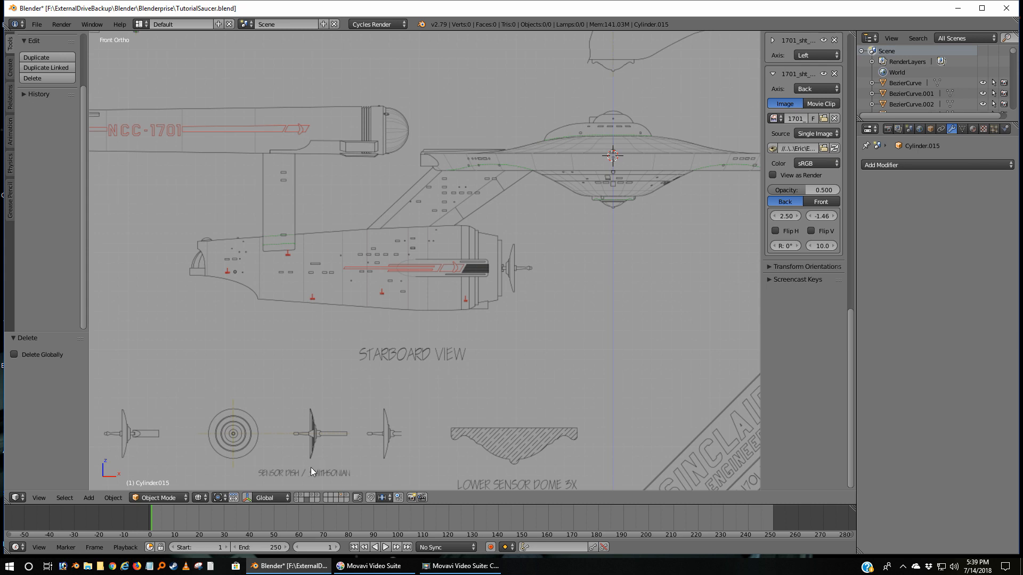
pyautogui.click(299, 494)
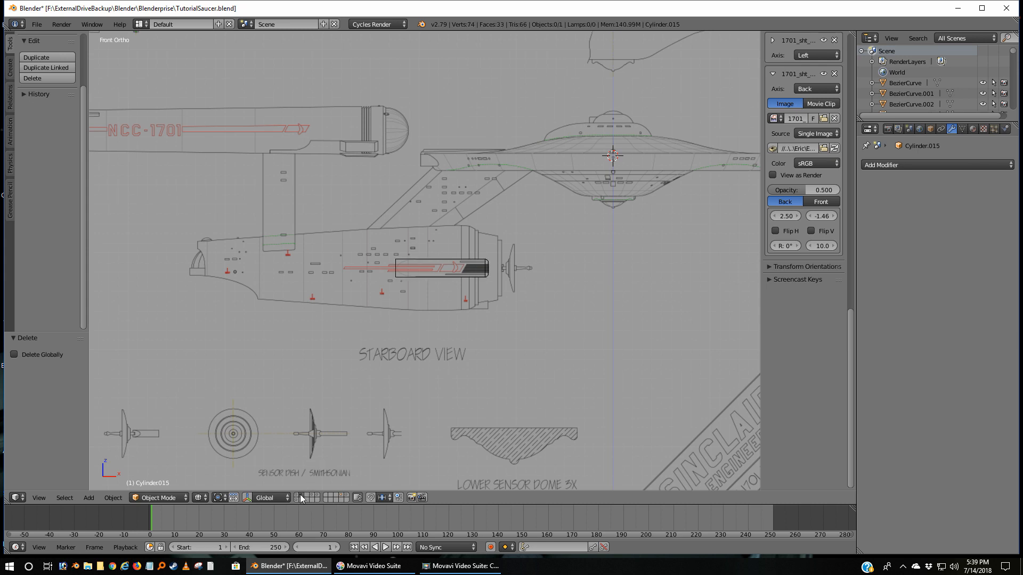
pyautogui.click(423, 261)
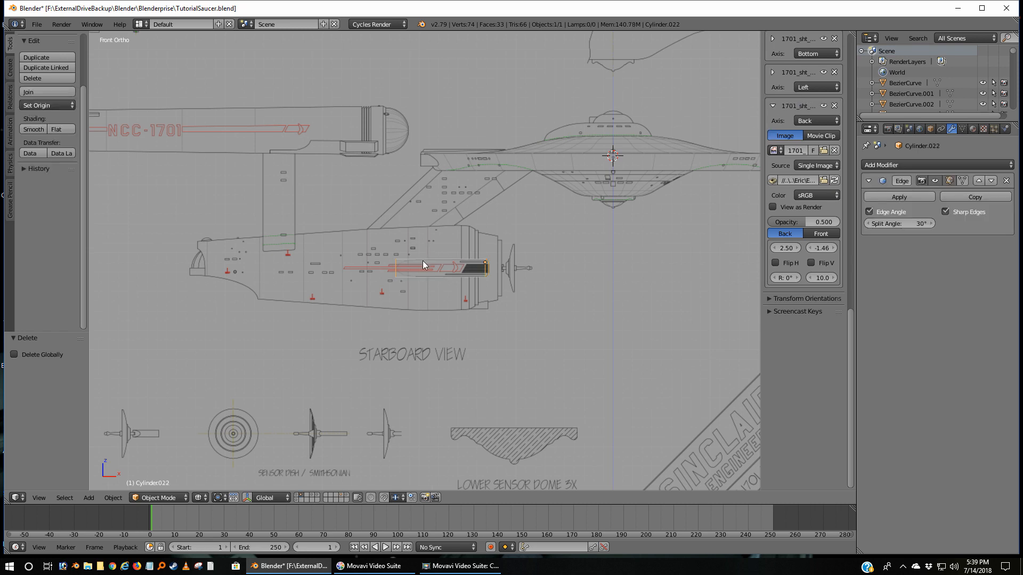
pyautogui.press('x')
pyautogui.click(423, 260)
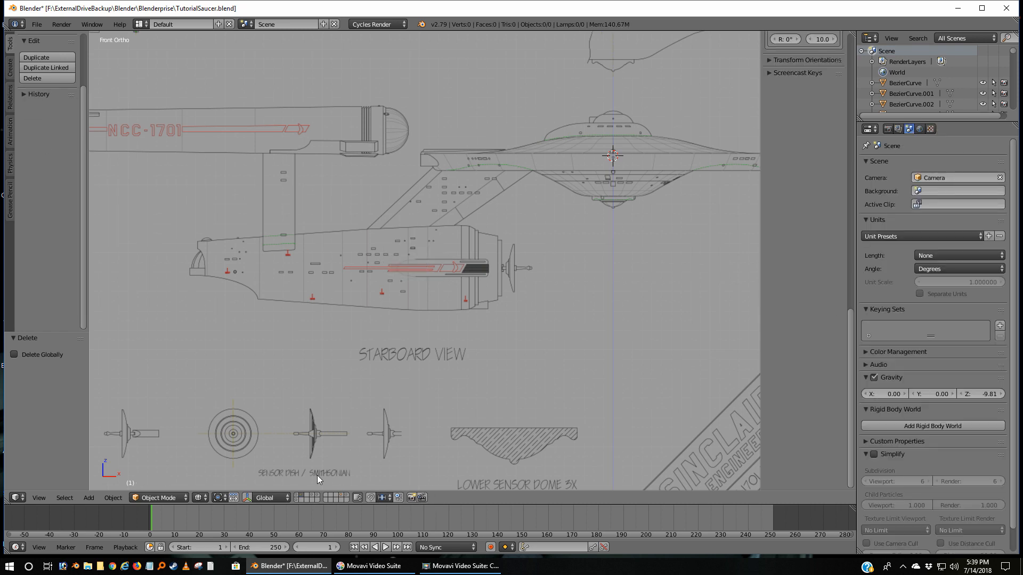
# Show the layer with the single round-nosed slot piece on the secondary hull and delete that piece
pyautogui.click(313, 497)
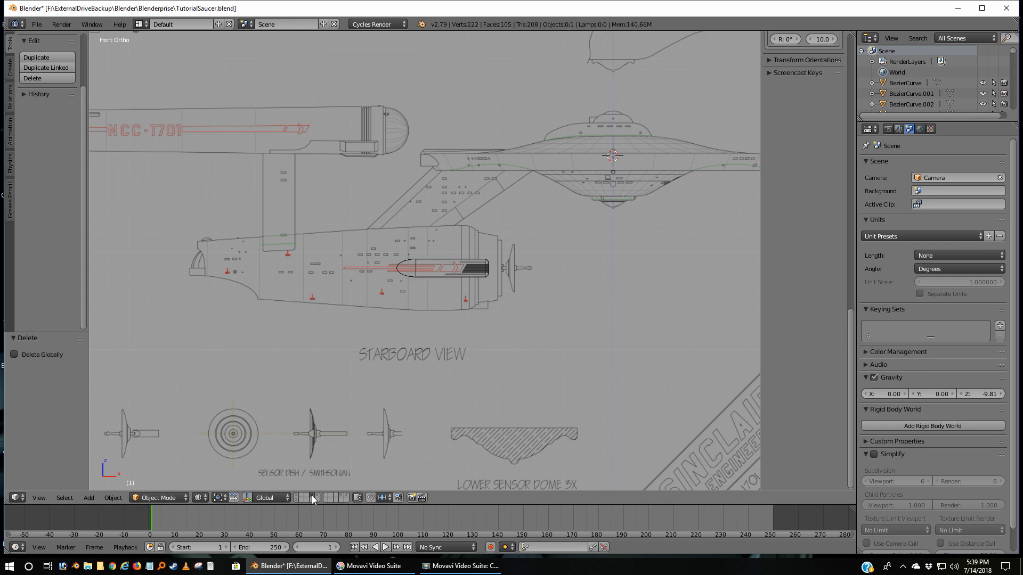
pyautogui.rightClick(440, 266)
pyautogui.press('x')
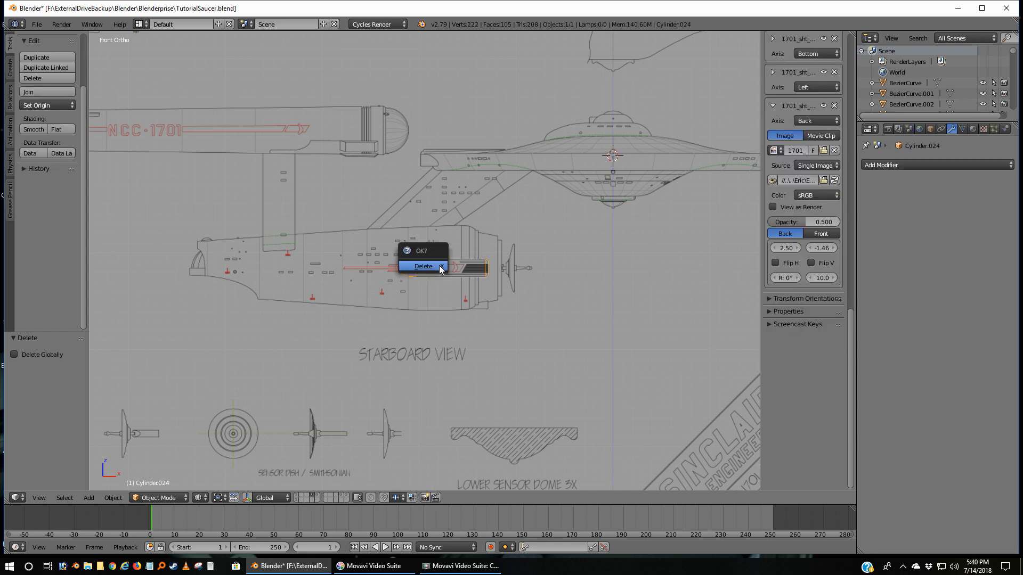
pyautogui.click(440, 265)
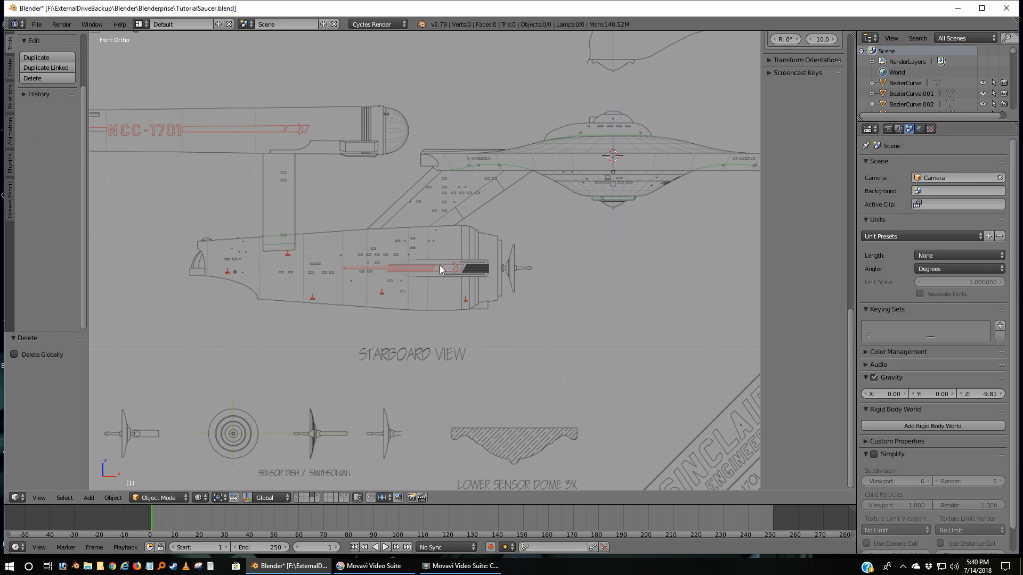
# Show the layer with the remaining slot pieces and delete all three, including the rounded nose section
pyautogui.click(317, 497)
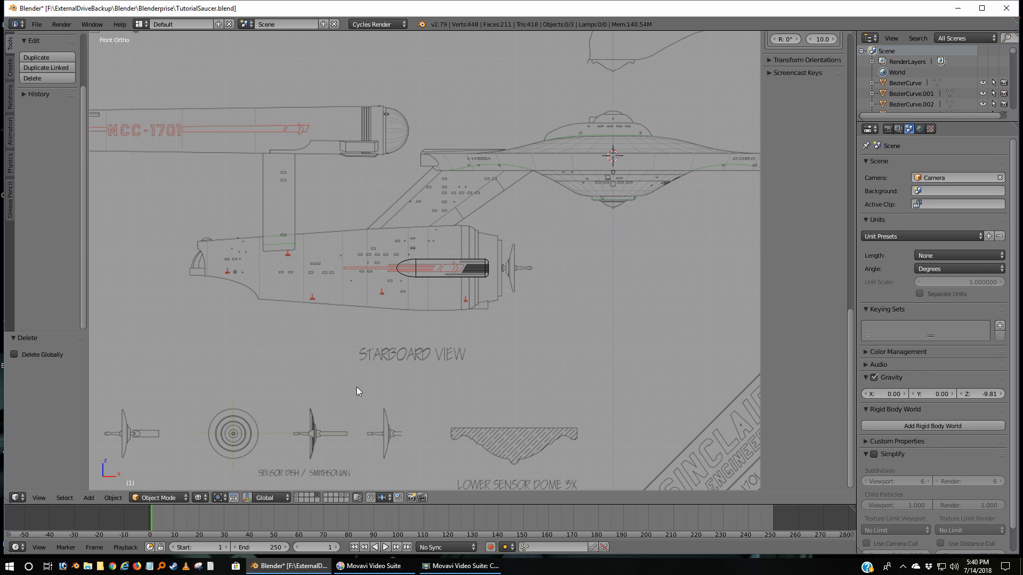
pyautogui.rightClick(442, 276)
pyautogui.press('x')
pyautogui.click(443, 276)
pyautogui.rightClick(443, 275)
pyautogui.press('x')
pyautogui.click(443, 274)
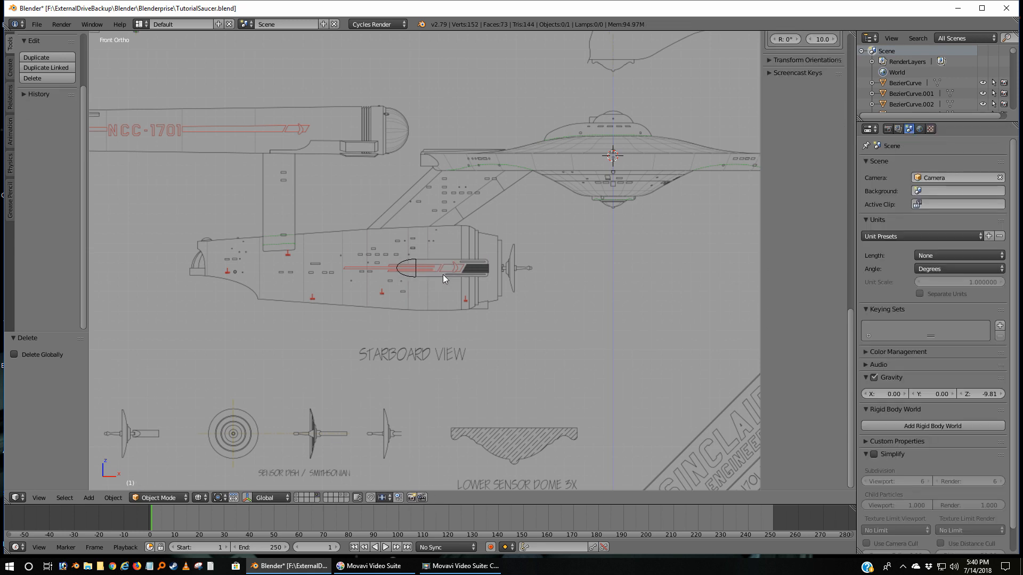
pyautogui.rightClick(412, 267)
pyautogui.press('x')
pyautogui.click(411, 268)
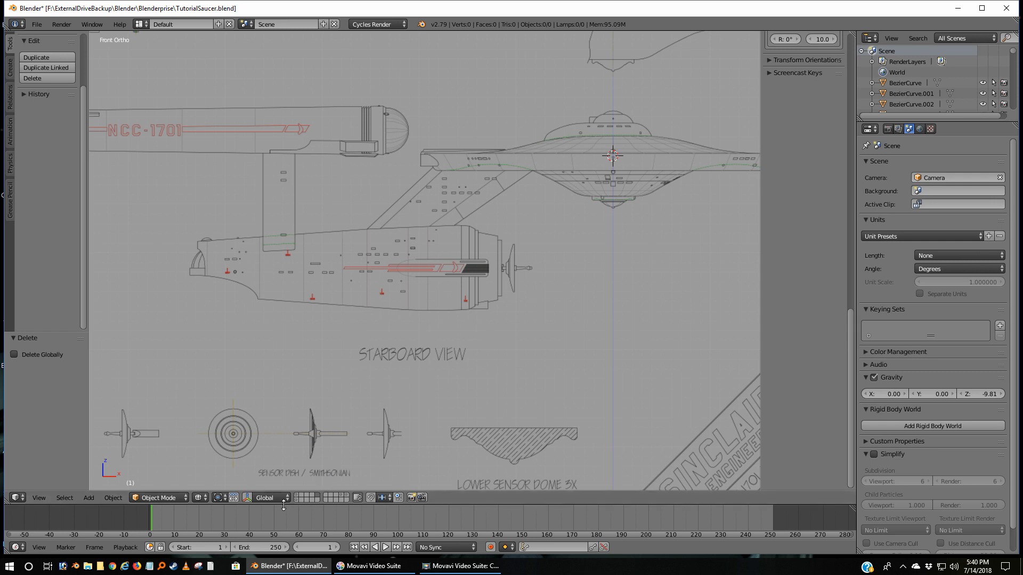
# Show the layer with the finished saucer and neck, and maximize the program window
pyautogui.click(298, 494)
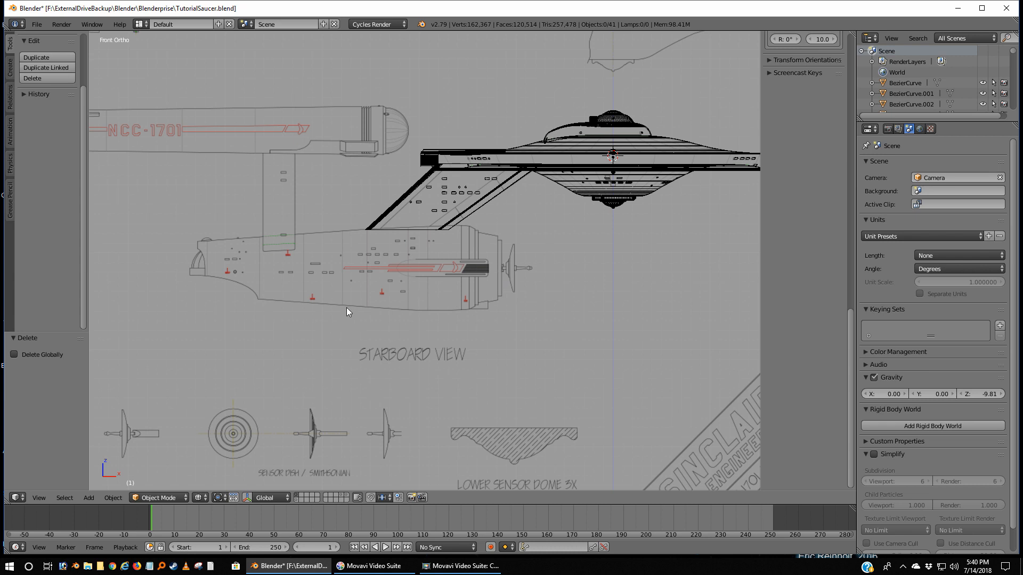
pyautogui.scroll(-1, 438, 309)
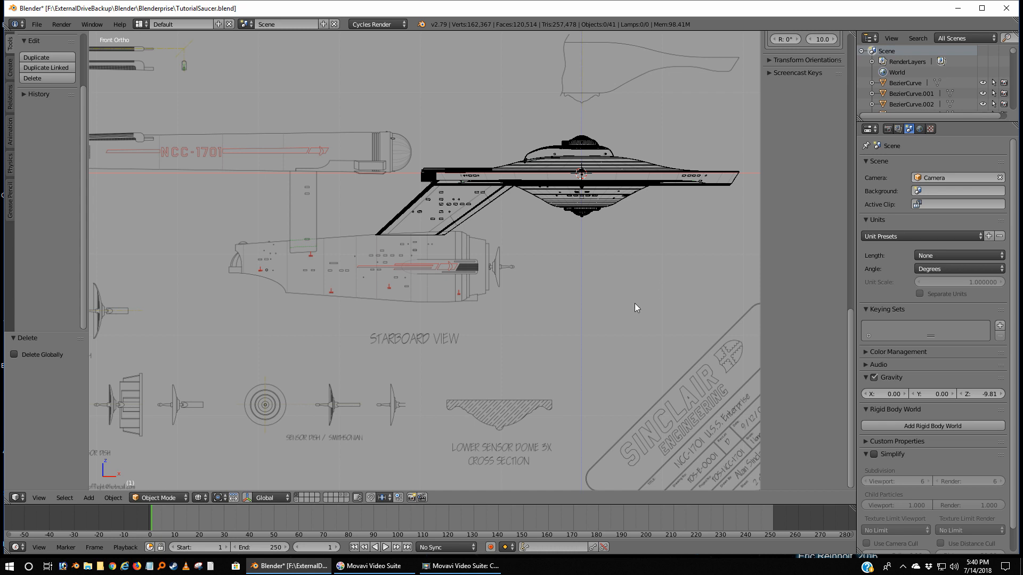
pyautogui.scroll(1, 634, 307)
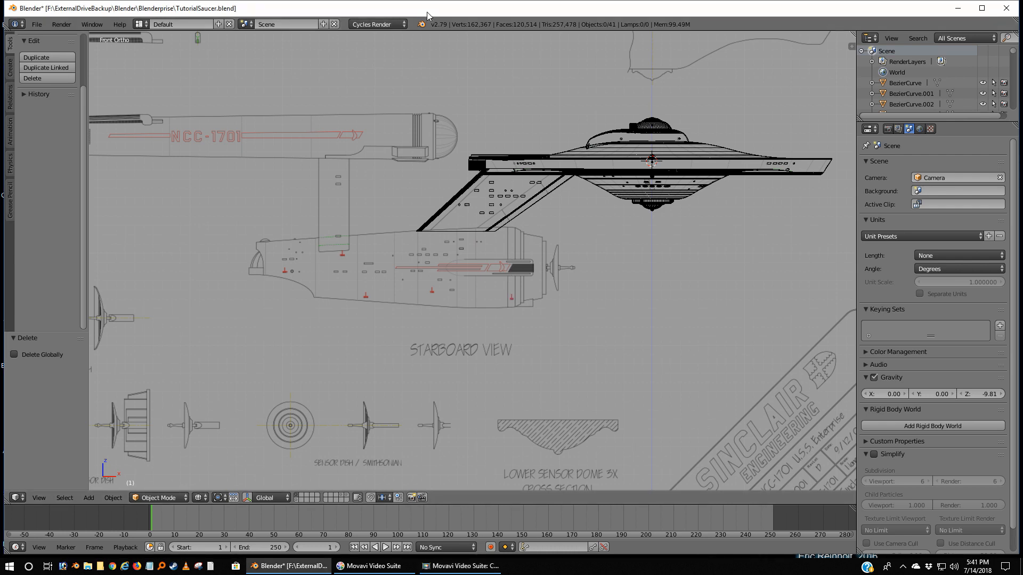
pyautogui.click(984, 8)
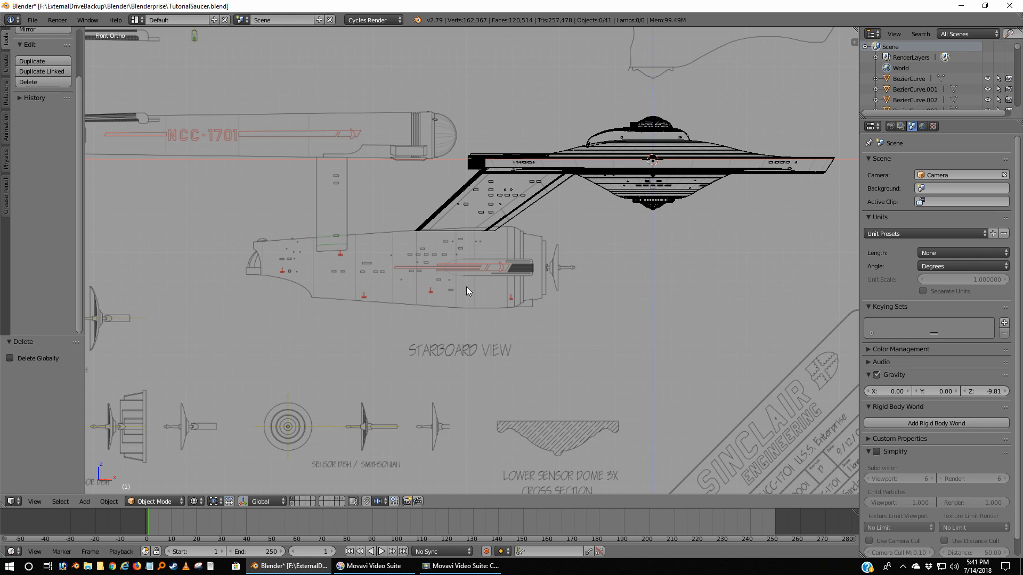
# Snap the 3D cursor to the center and add a mesh cylinder there
pyautogui.hotkey('shift', 's')
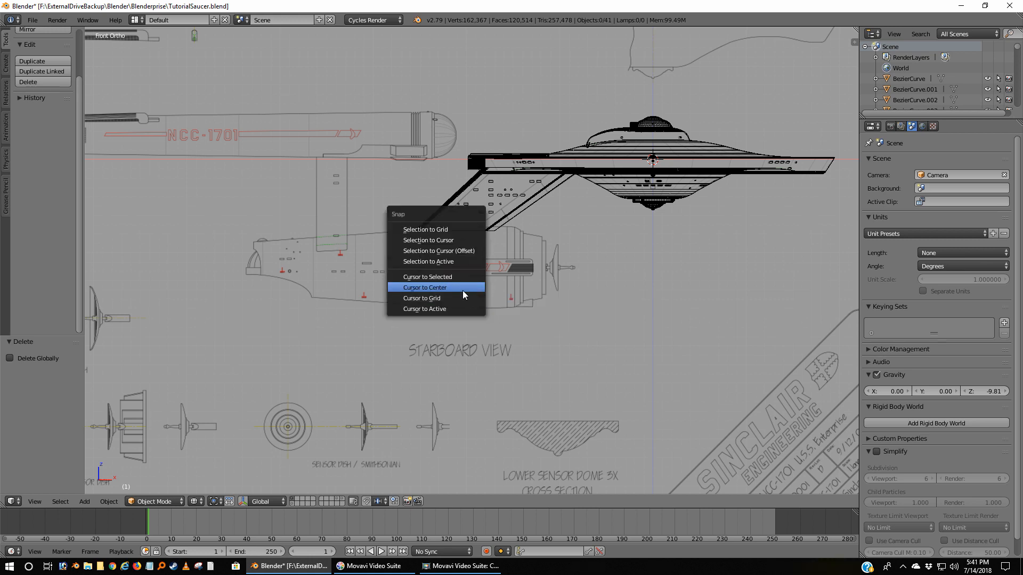
pyautogui.click(462, 290)
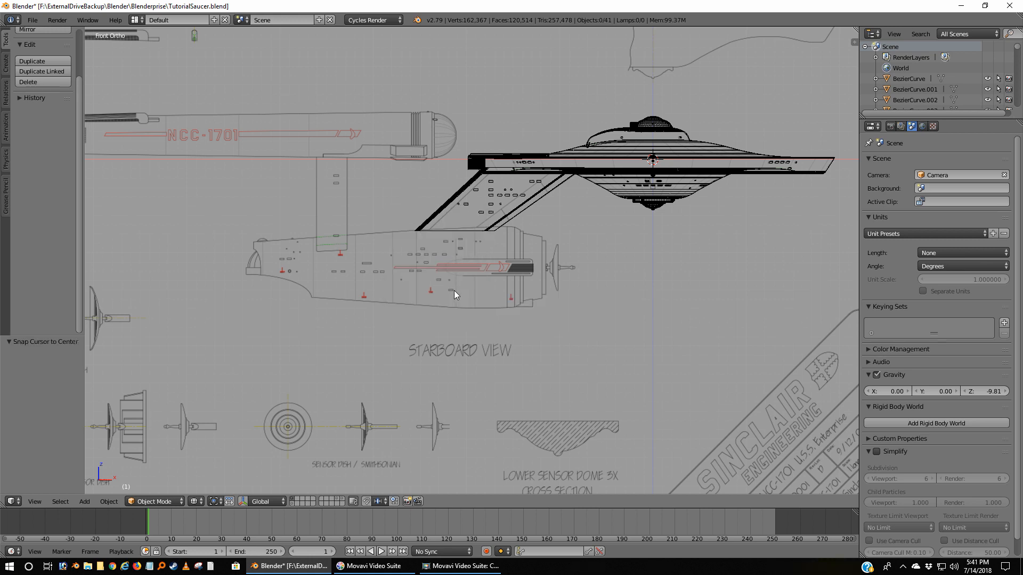
pyautogui.hotkey('shift', 'a')
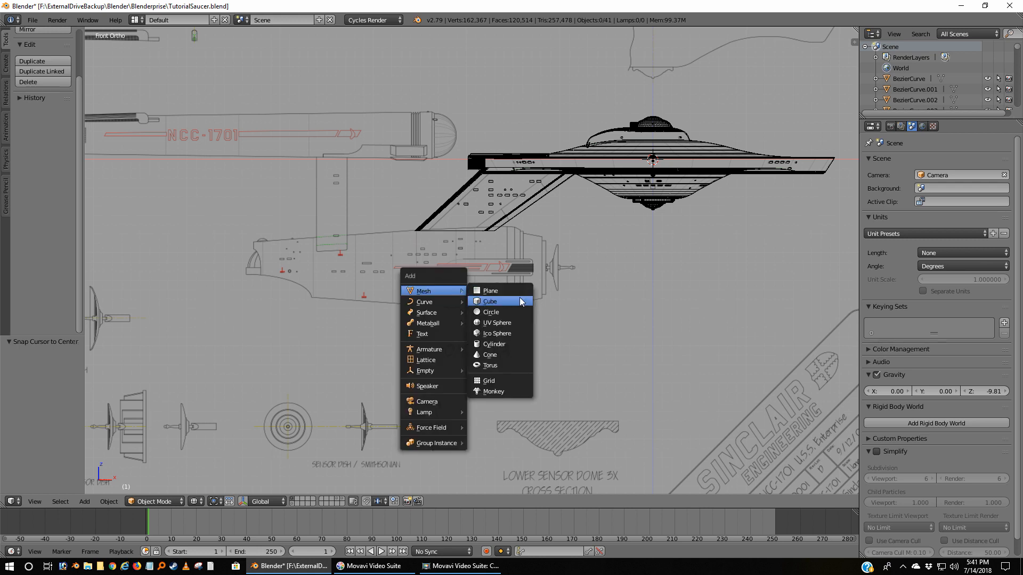
pyautogui.click(501, 345)
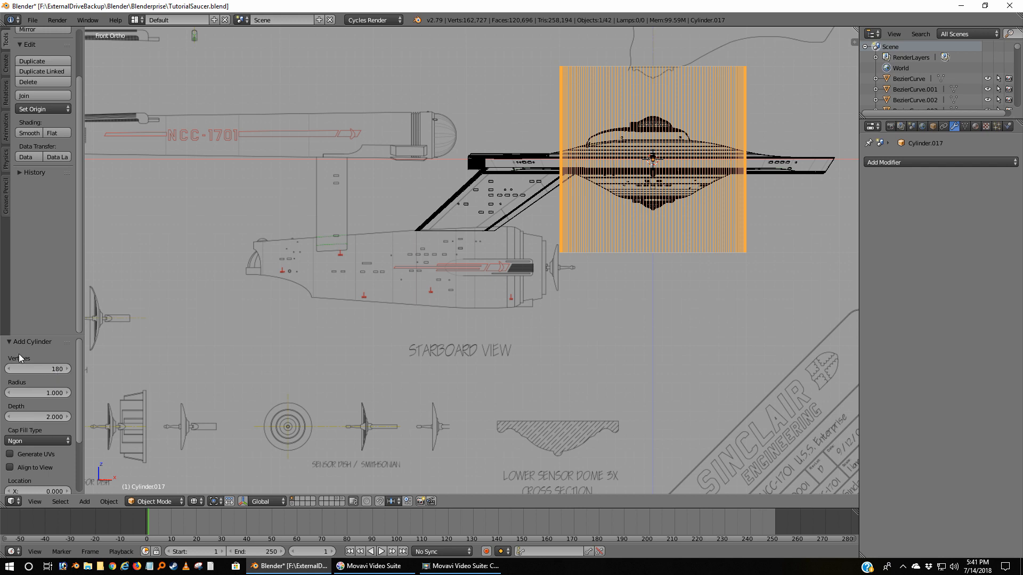
# Try 32 vertices for the new cylinder
pyautogui.click(49, 370)
pyautogui.write('32')
pyautogui.press('Return')
# Set the new cylinder's vertex count to 180
pyautogui.click(50, 370)
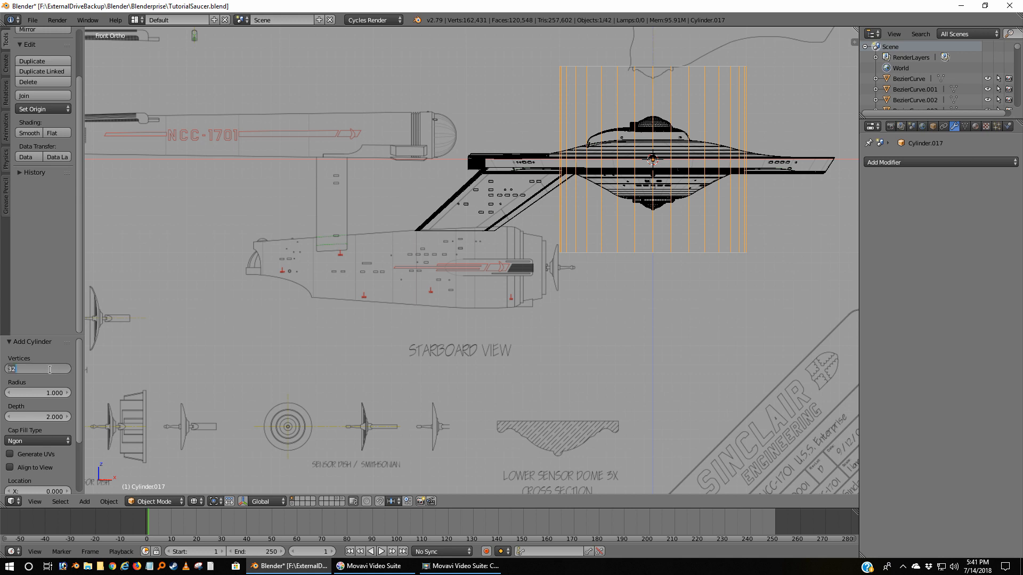
pyautogui.write('180')
pyautogui.press('Return')
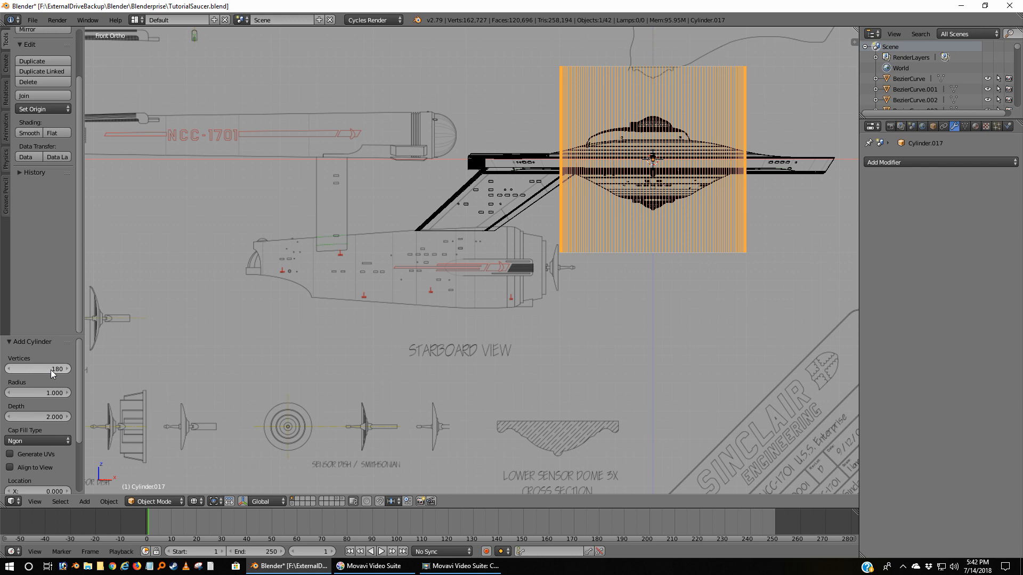
pyautogui.click(50, 369)
pyautogui.press('BackSpace')
pyautogui.write('180')
pyautogui.press('Return')
# Rotate the cylinder by 180° and by a further 90° in front view to lay it on its side
pyautogui.rightClick(645, 207)
pyautogui.rightClick(622, 226)
pyautogui.write('r180')
pyautogui.press('Return')
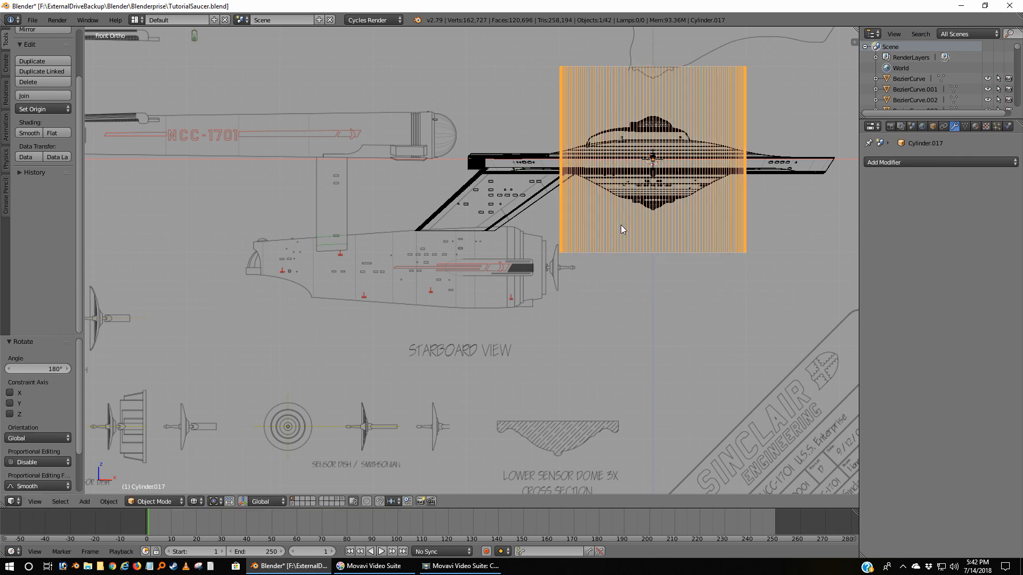
pyautogui.write('r90')
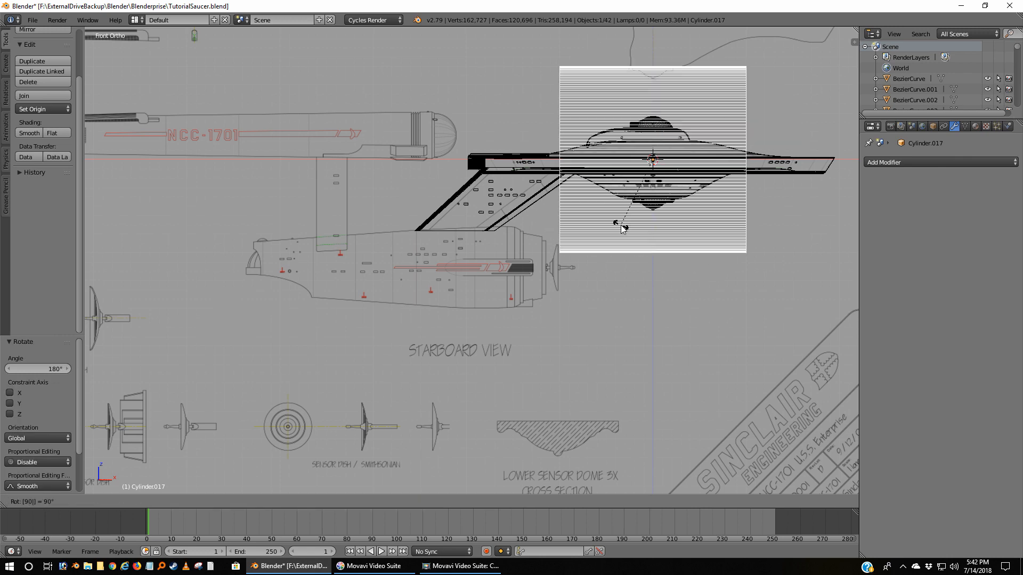
pyautogui.press('Return')
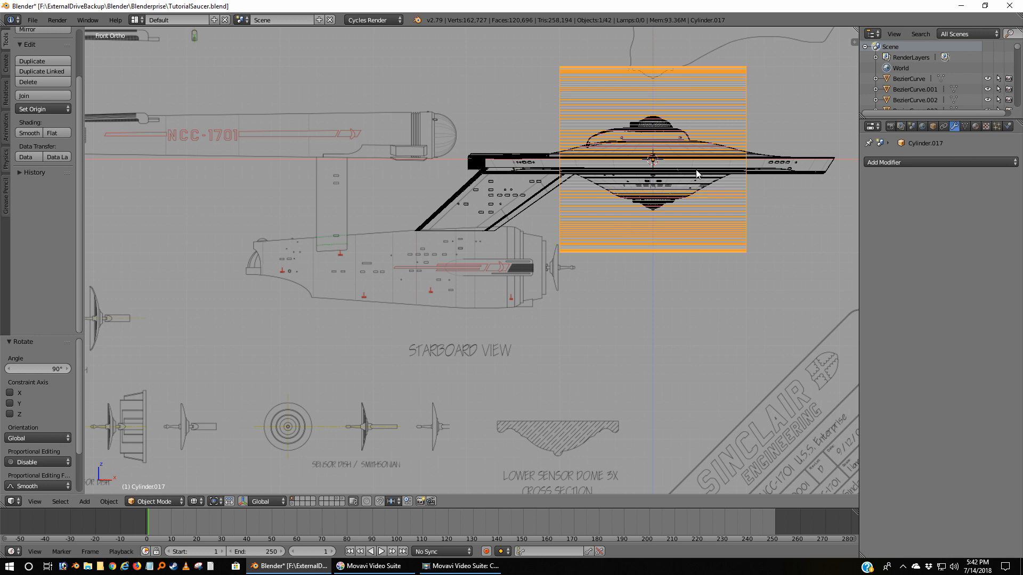
# Move the cylinder onto the secondary hull in the starboard view, by about -2.029 along X and -1.154 along Z
pyautogui.press('g')
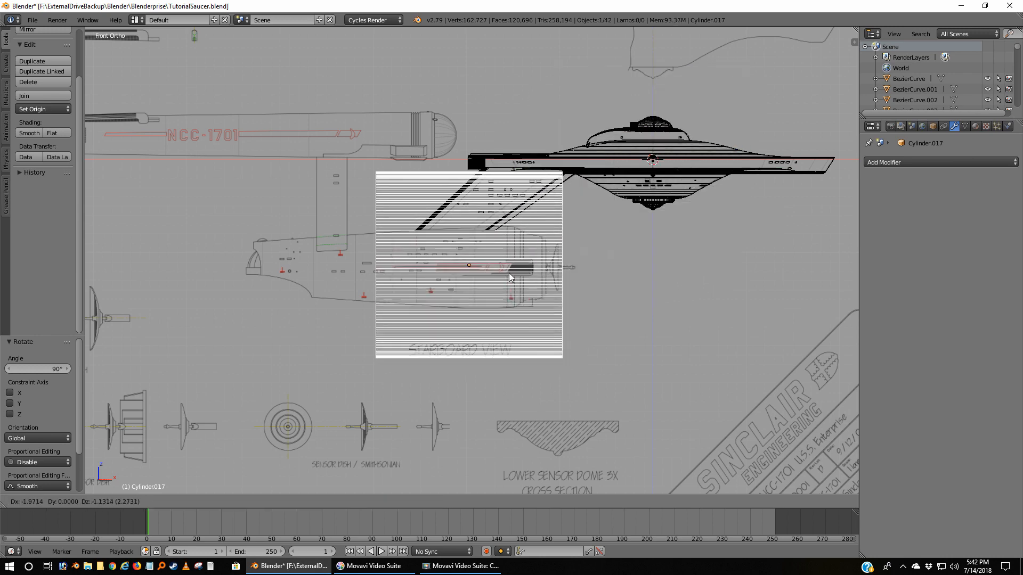
pyautogui.click(507, 278)
pyautogui.scroll(5, 505, 287)
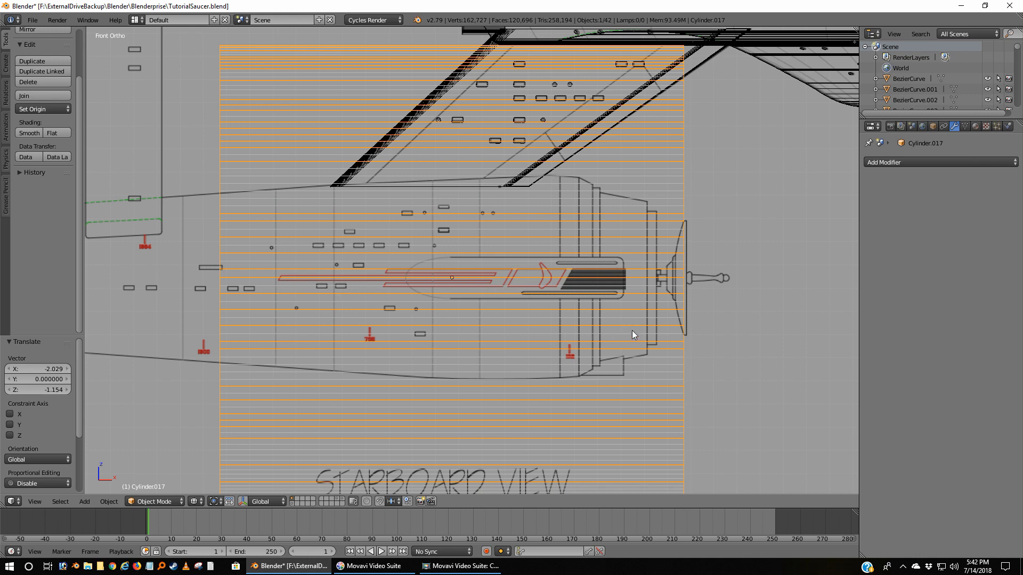
# Scale the cylinder uniformly by about 0.44 to match the height of the blueprint's secondary hull
pyautogui.scroll(-2, 766, 394)
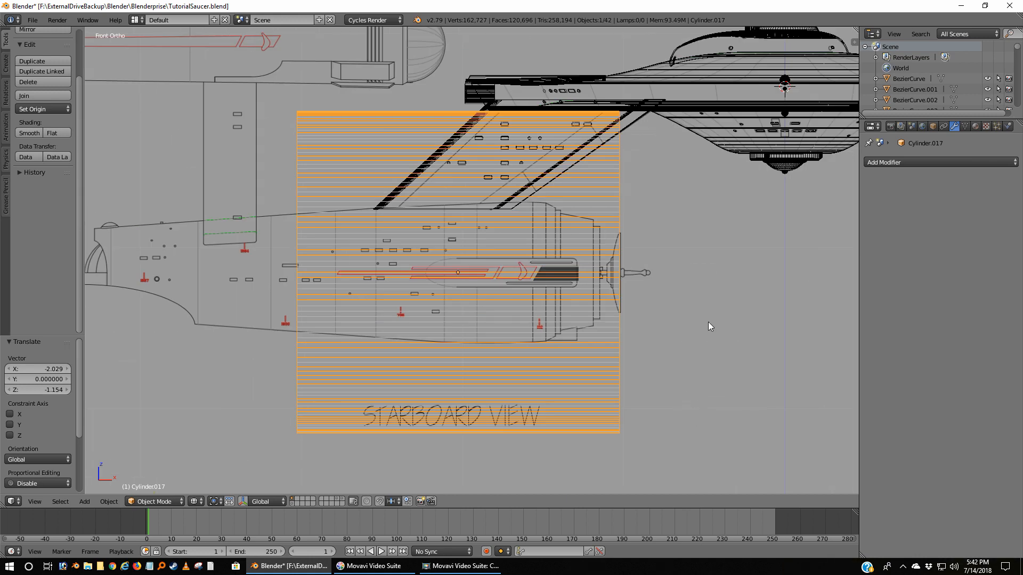
pyautogui.press('s')
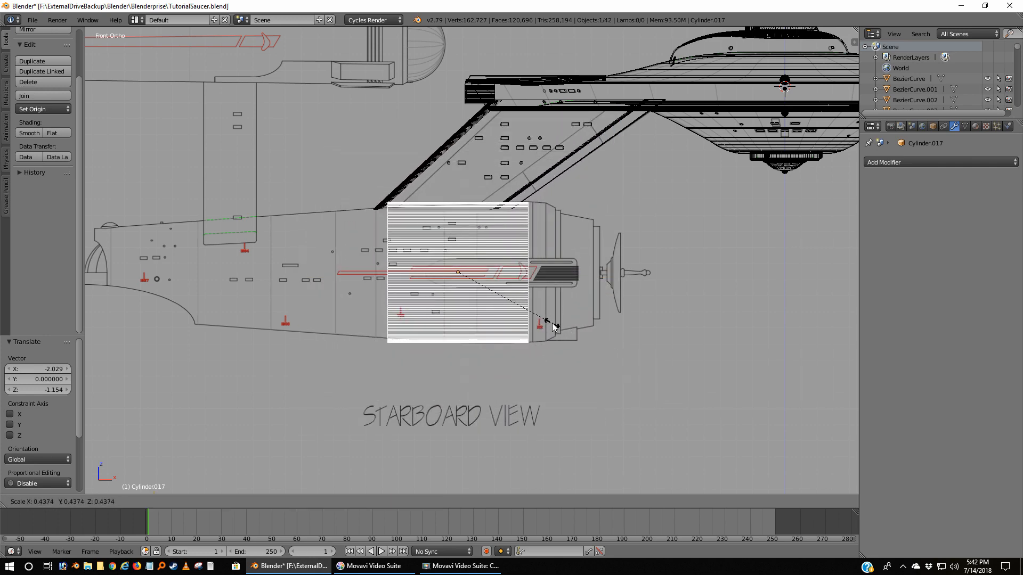
pyautogui.click(552, 325)
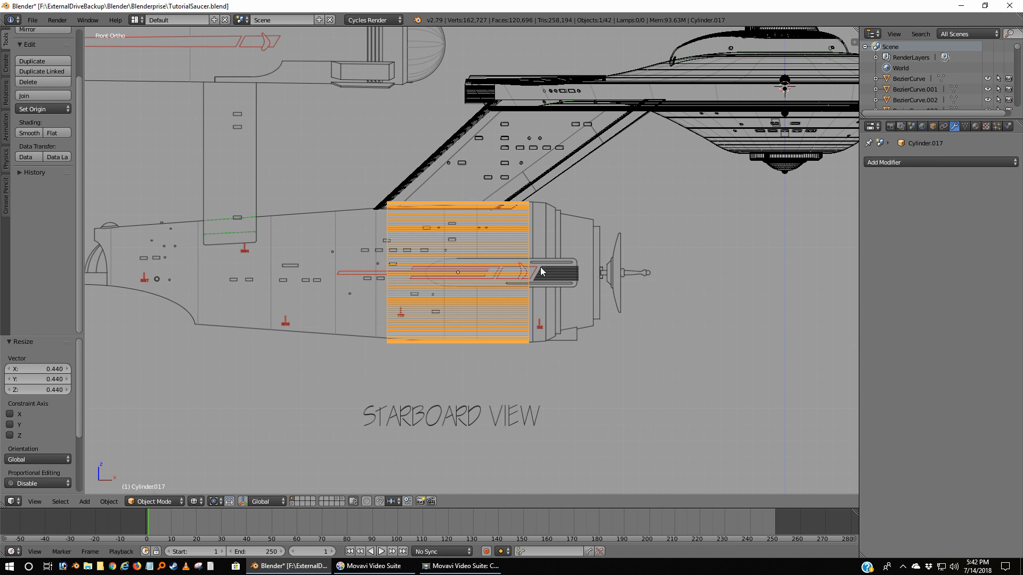
pyautogui.scroll(4, 540, 271)
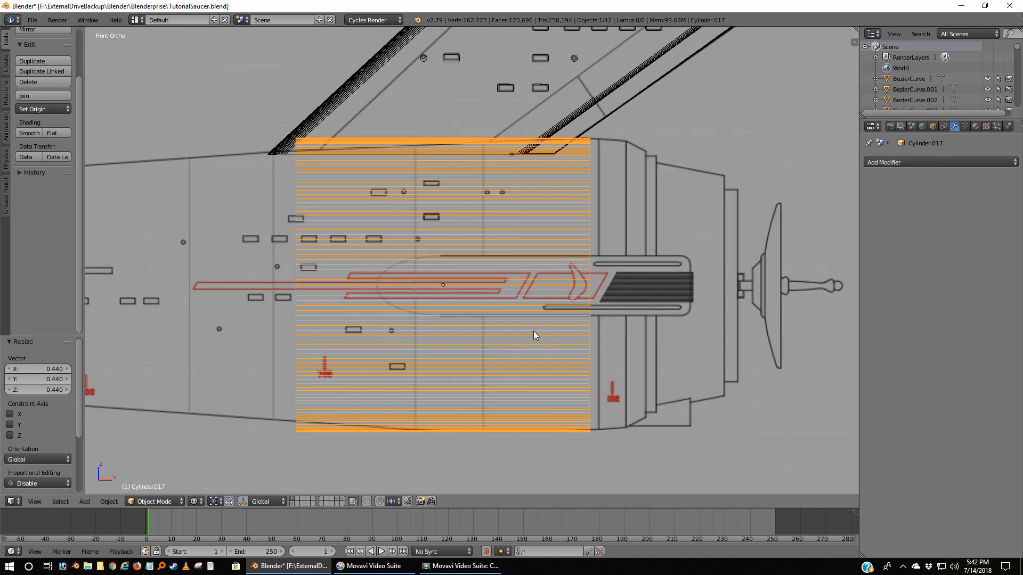
pyautogui.scroll(-4, 533, 330)
pyautogui.scroll(-1, 450, 251)
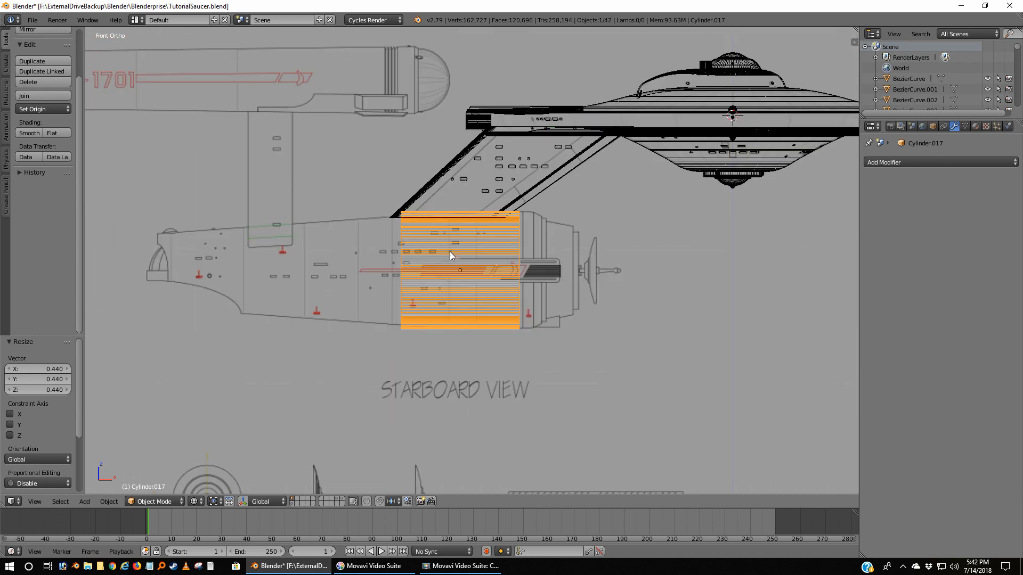
pyautogui.keyDown('shift'); pyautogui.moveTo(409, 276); pyautogui.dragTo(496, 286, button='middle'); pyautogui.keyUp('shift')
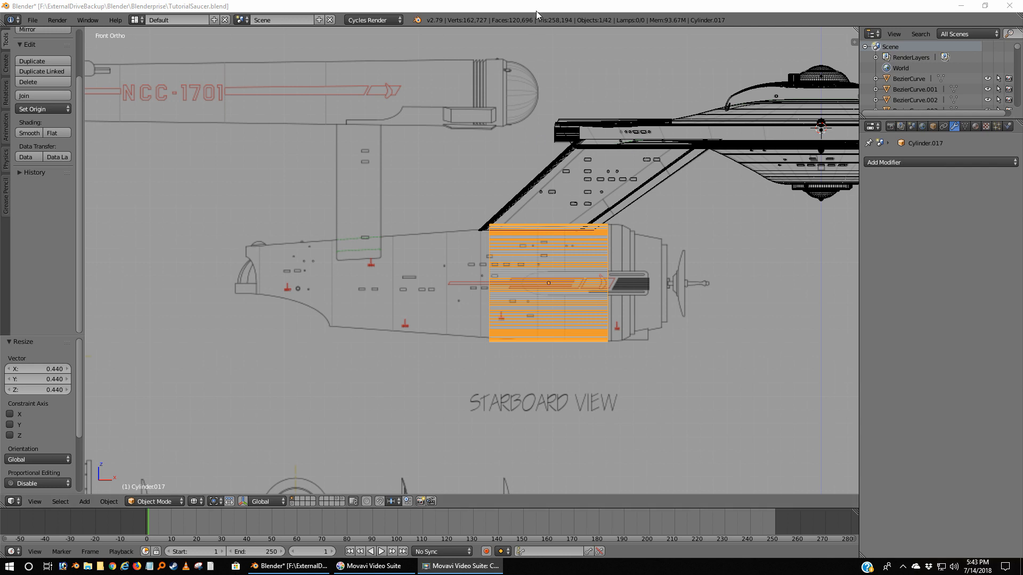
pyautogui.press('g')
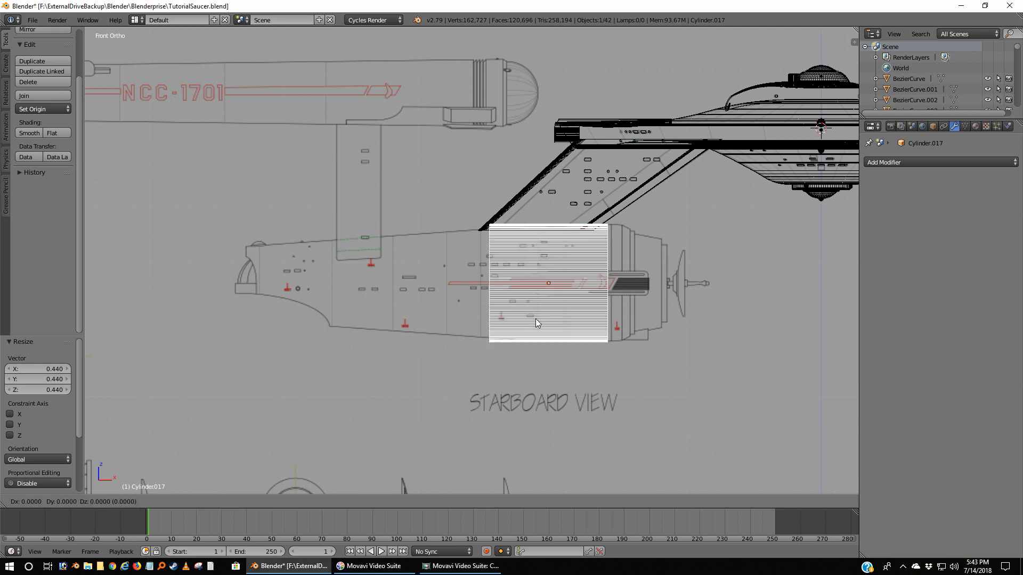
pyautogui.rightClick(544, 134)
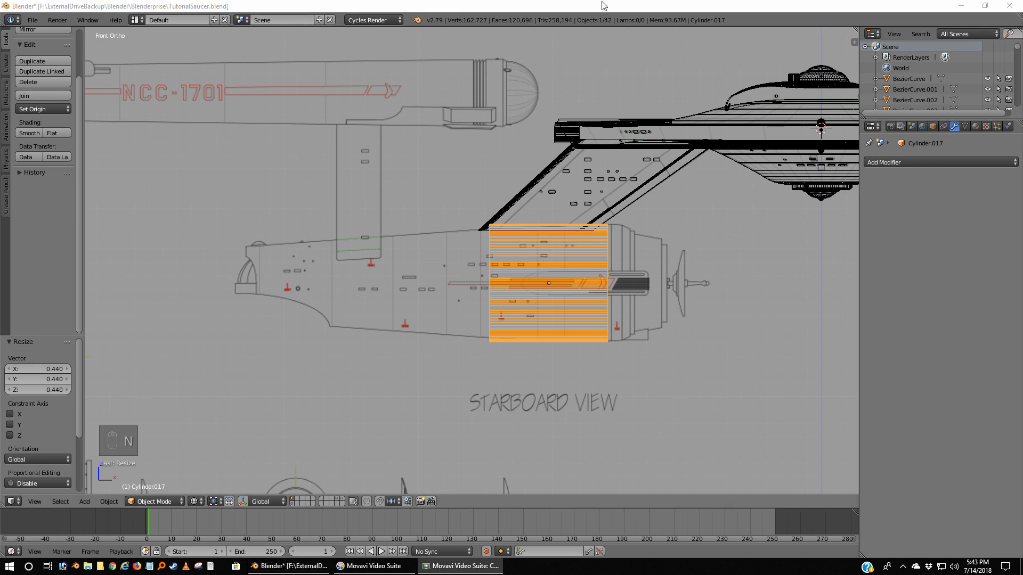
pyautogui.click(575, 6)
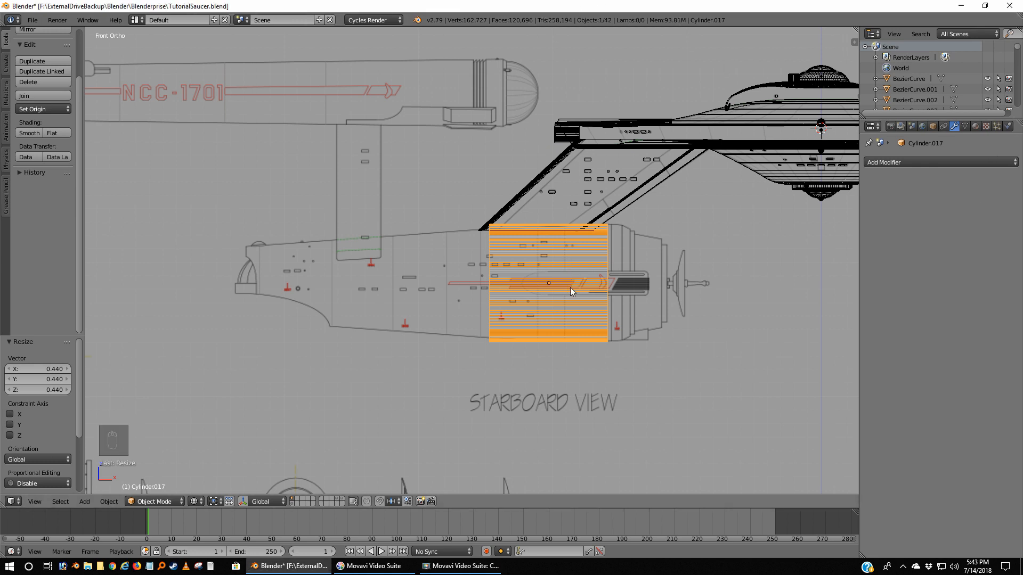
# Move the cylinder about -0.766 along X toward the middle of the secondary hull and stretch it along X by about 3.148
pyautogui.press('g')
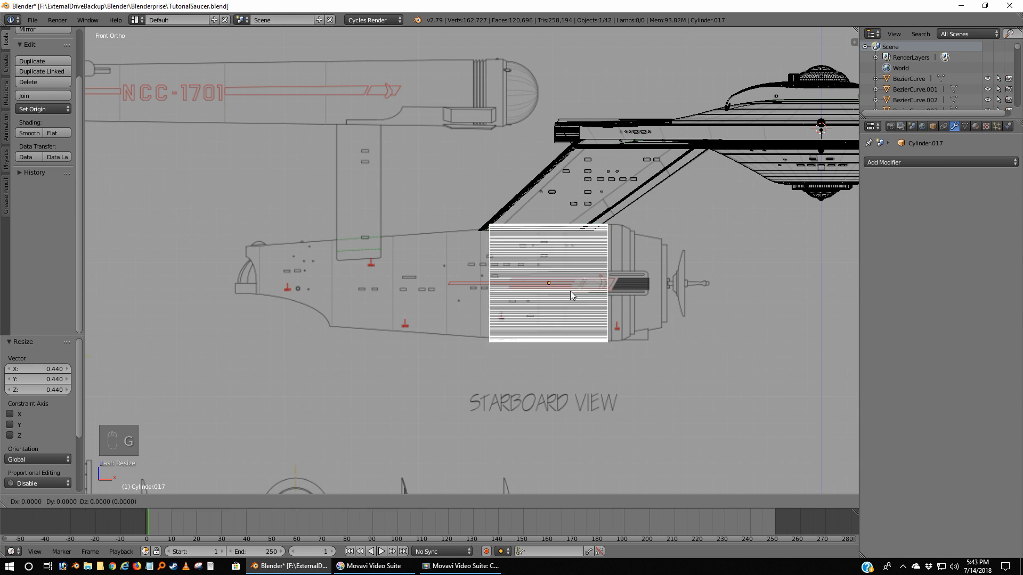
pyautogui.press('x')
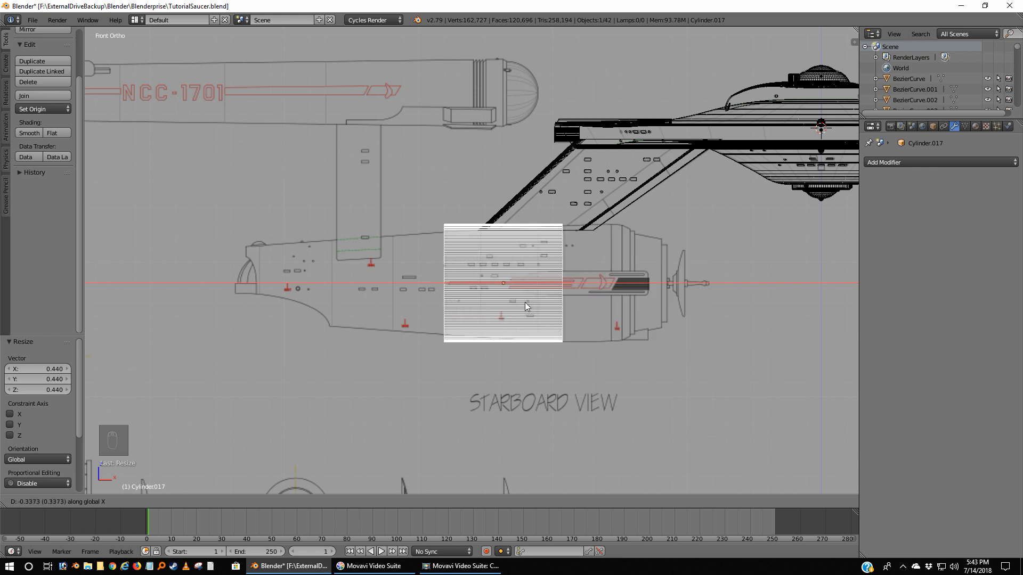
pyautogui.click(468, 298)
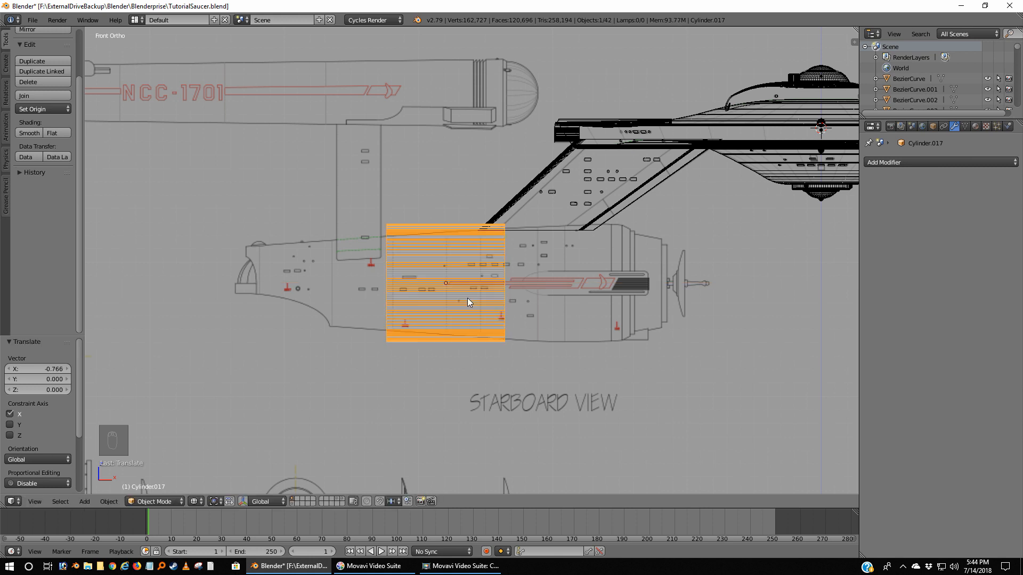
pyautogui.press('s')
pyautogui.press('x')
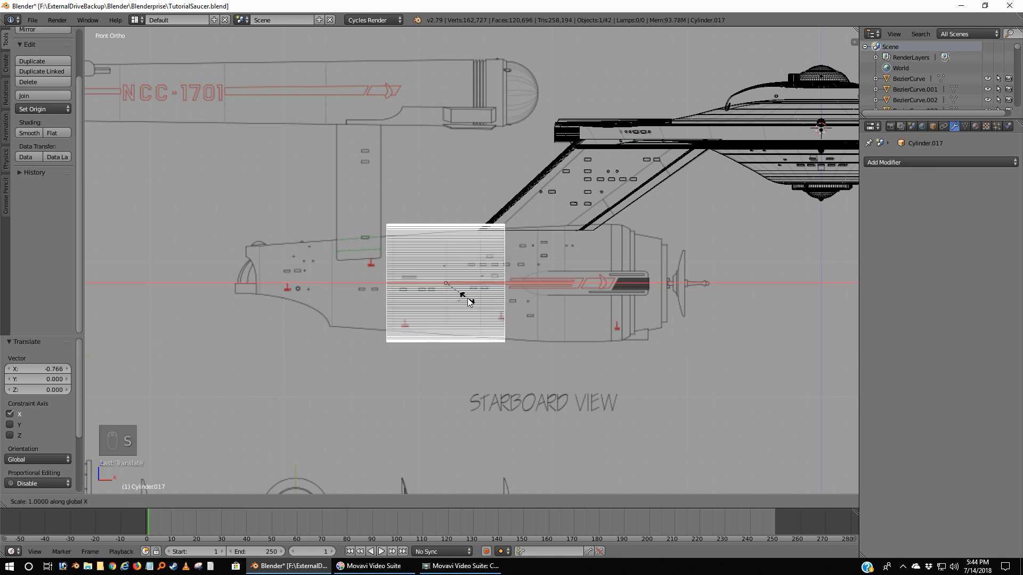
pyautogui.click(522, 321)
# Refine the cylinder's fit over the hull along X, shifting it about -0.179, scaling it about 1.044 and shifting it about -0.036
pyautogui.press('g')
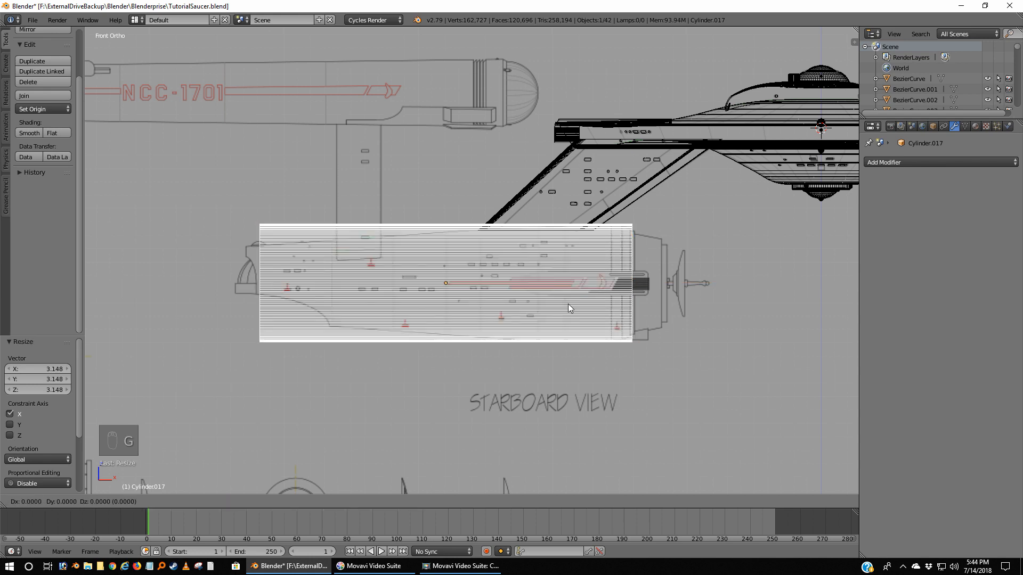
pyautogui.press('x')
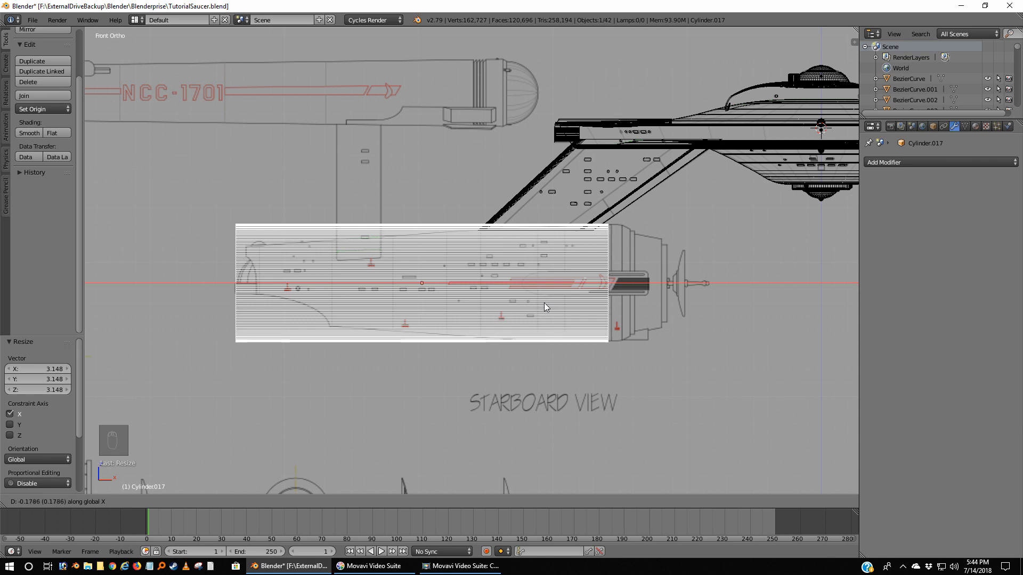
pyautogui.click(543, 302)
pyautogui.press('s')
pyautogui.press('x')
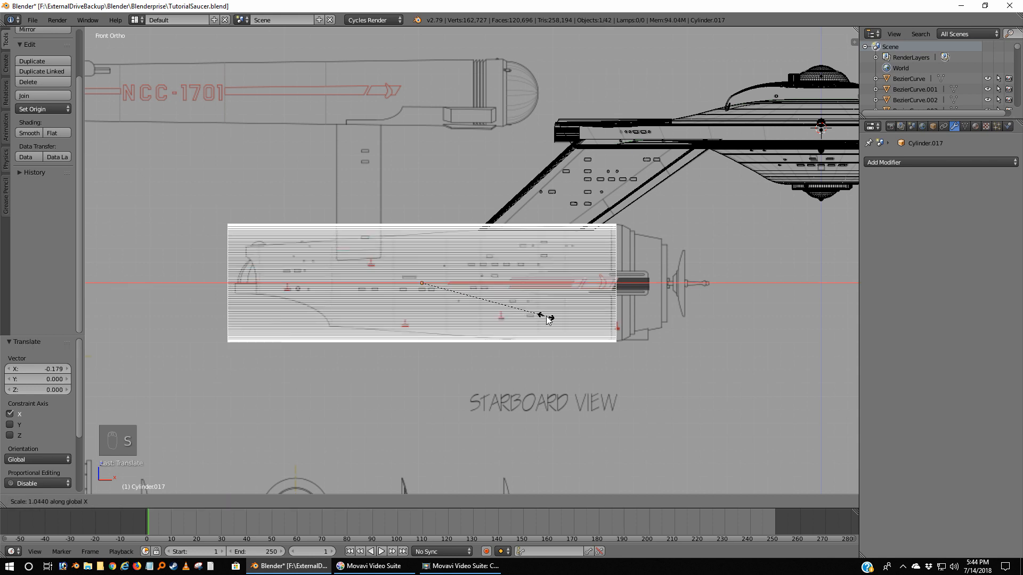
pyautogui.click(547, 316)
pyautogui.press('g')
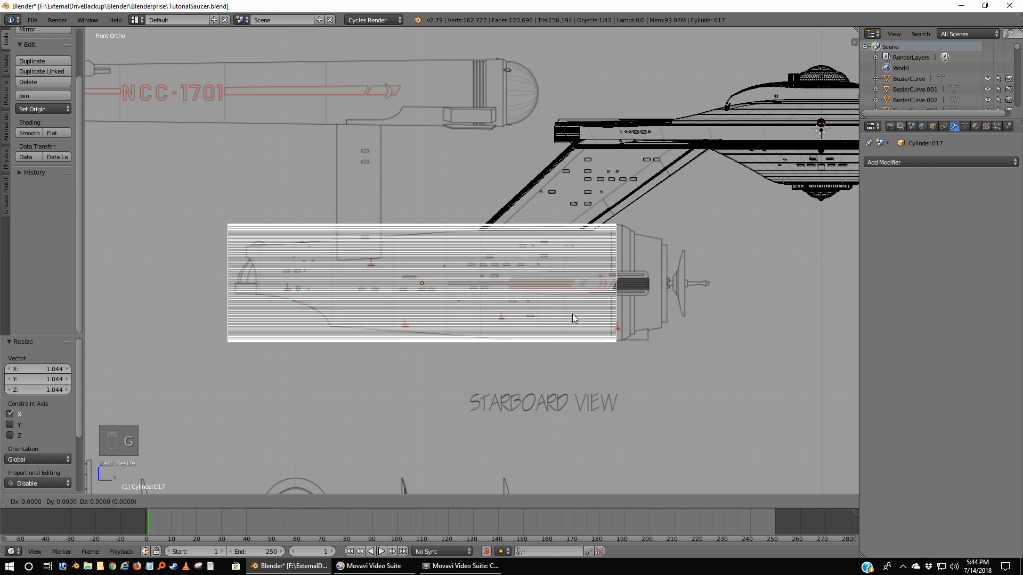
pyautogui.press('x')
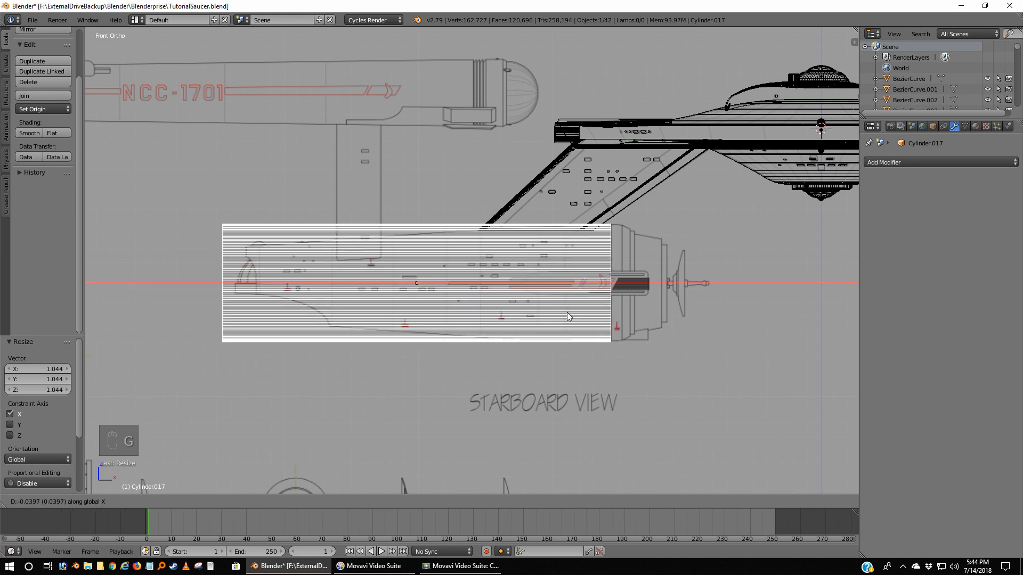
pyautogui.click(569, 317)
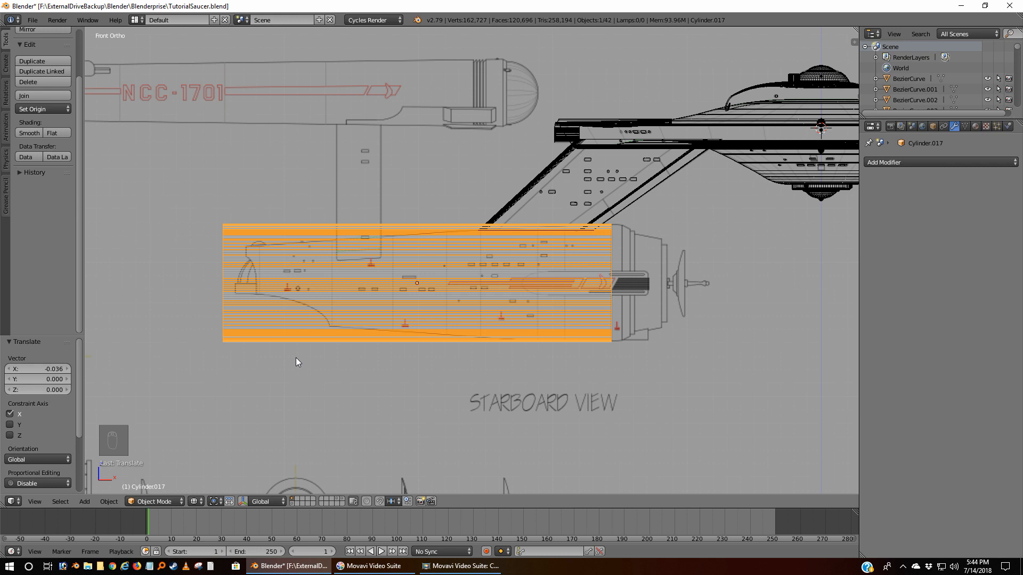
# In Edit Mode, add 78 evenly spaced loop cuts around the cylinder without sliding them, and deselect everything
pyautogui.press('Tab')
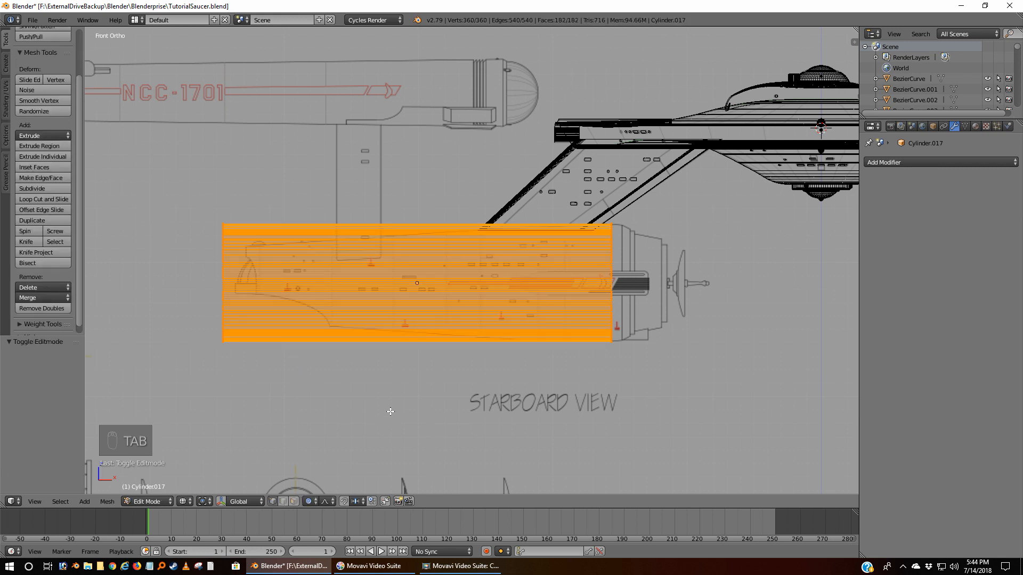
pyautogui.press('a')
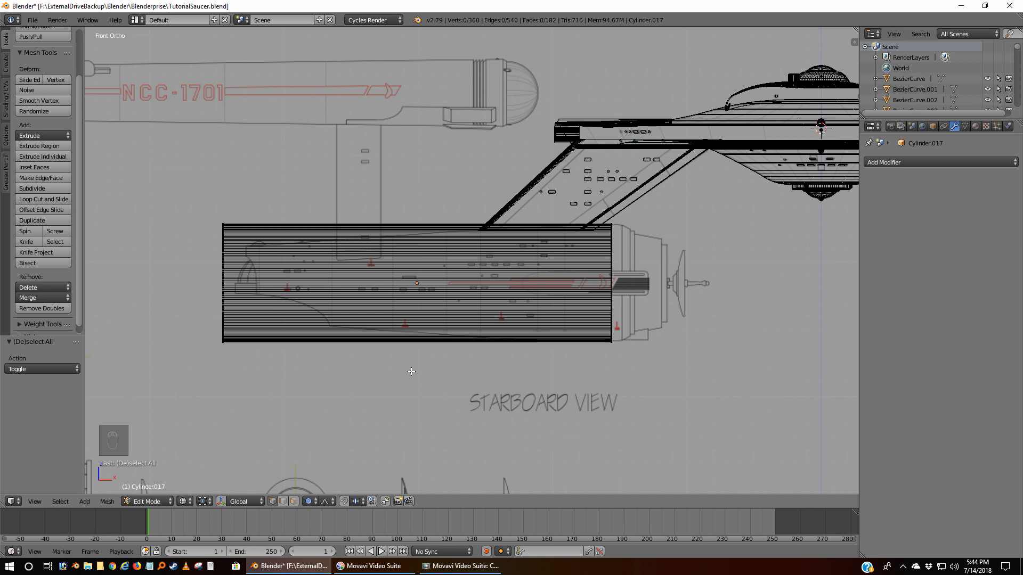
pyautogui.hotkey('ctrl', 'r')
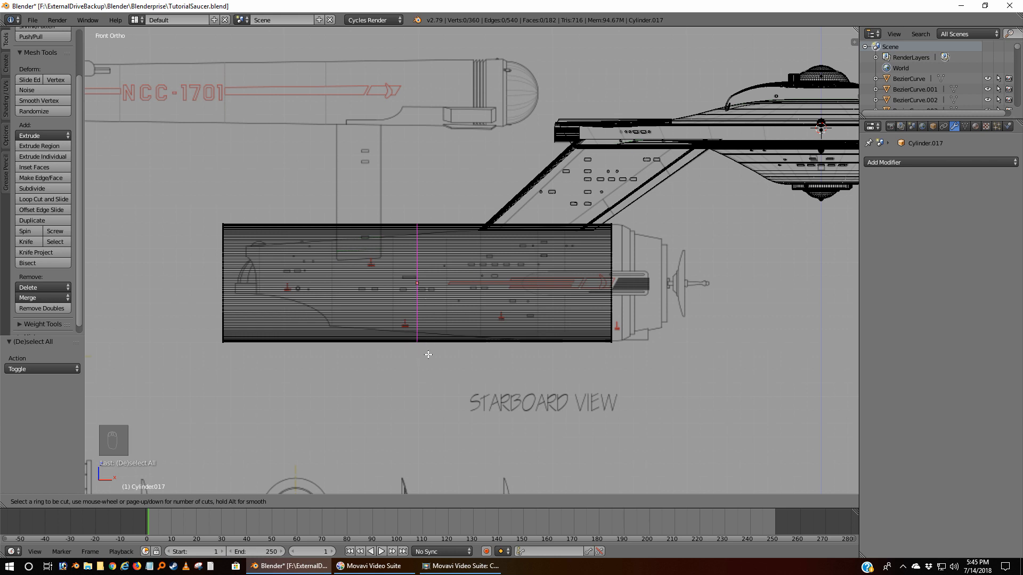
pyautogui.scroll(16, 429, 354)
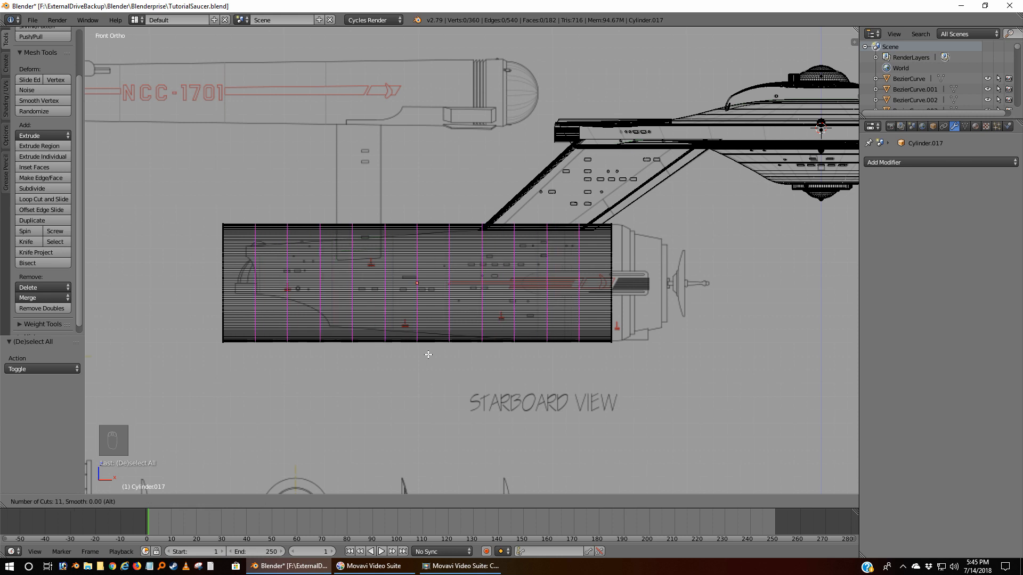
pyautogui.scroll(20, 429, 354)
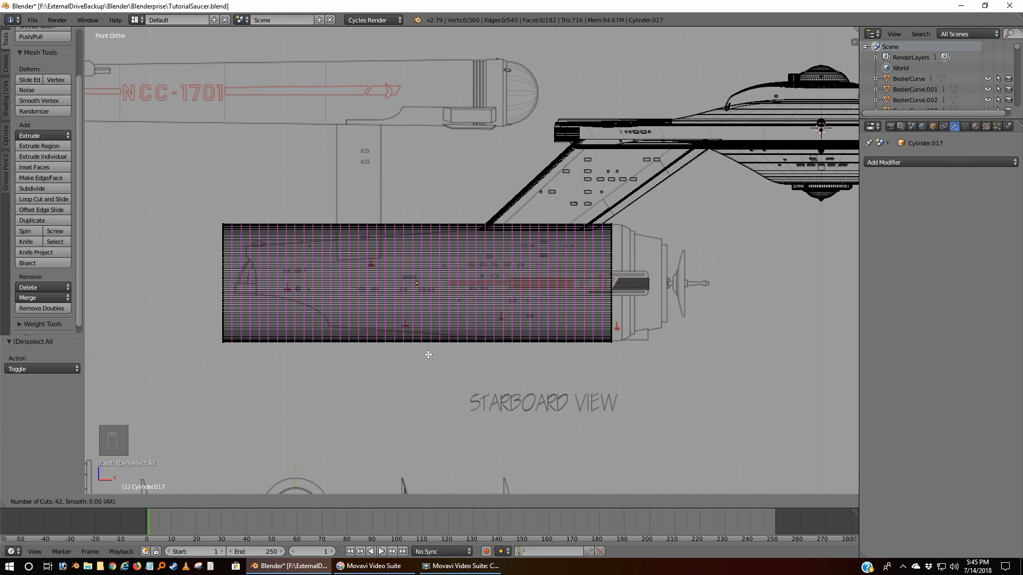
pyautogui.scroll(18, 429, 354)
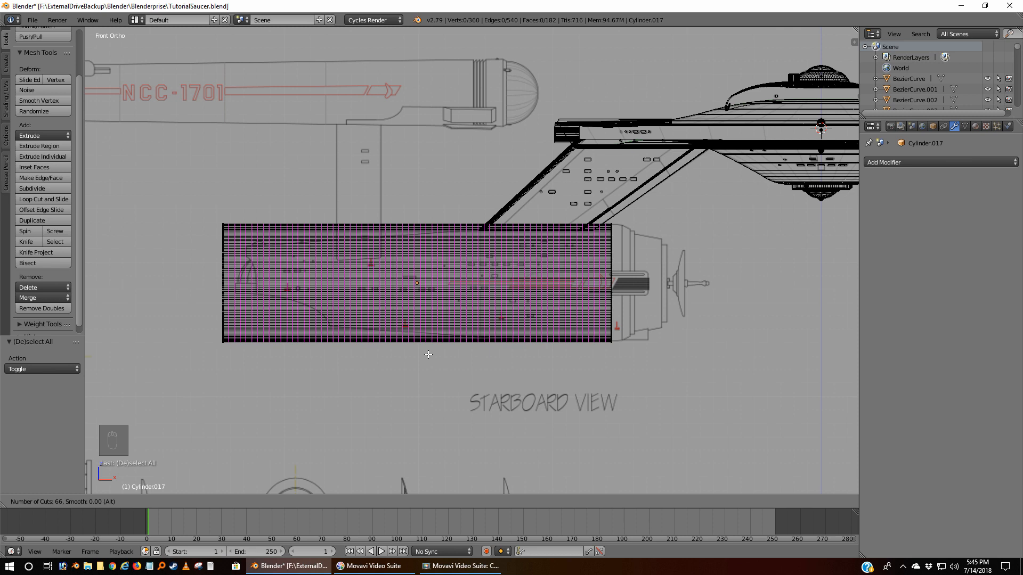
pyautogui.scroll(6, 428, 355)
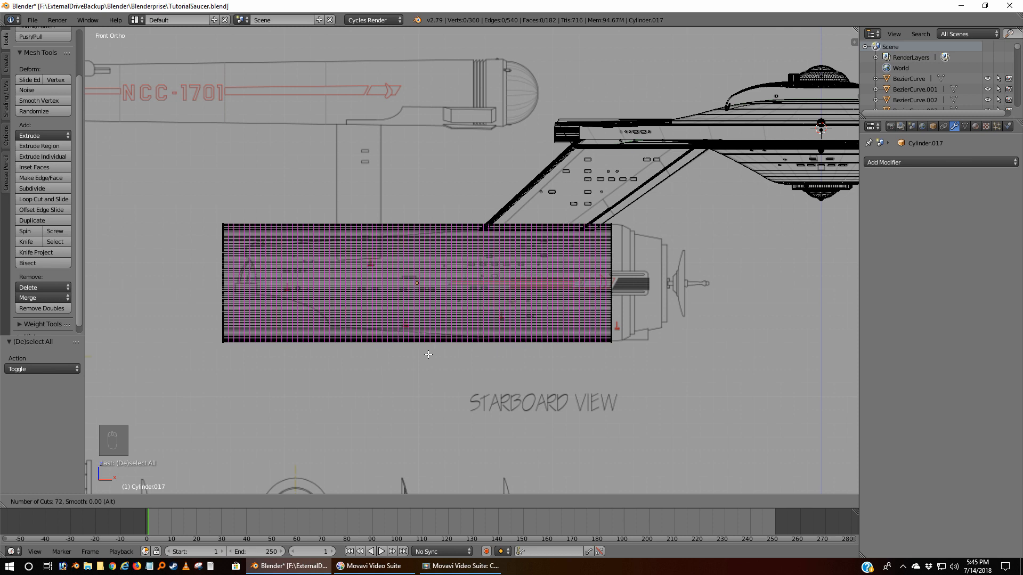
pyautogui.scroll(6, 428, 354)
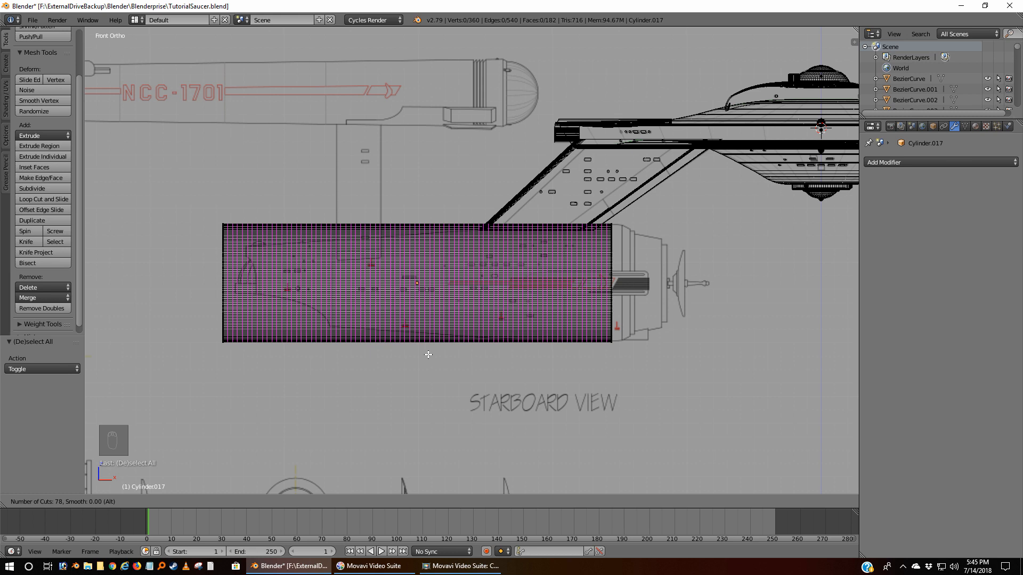
pyautogui.click(428, 354)
pyautogui.rightClick(428, 354)
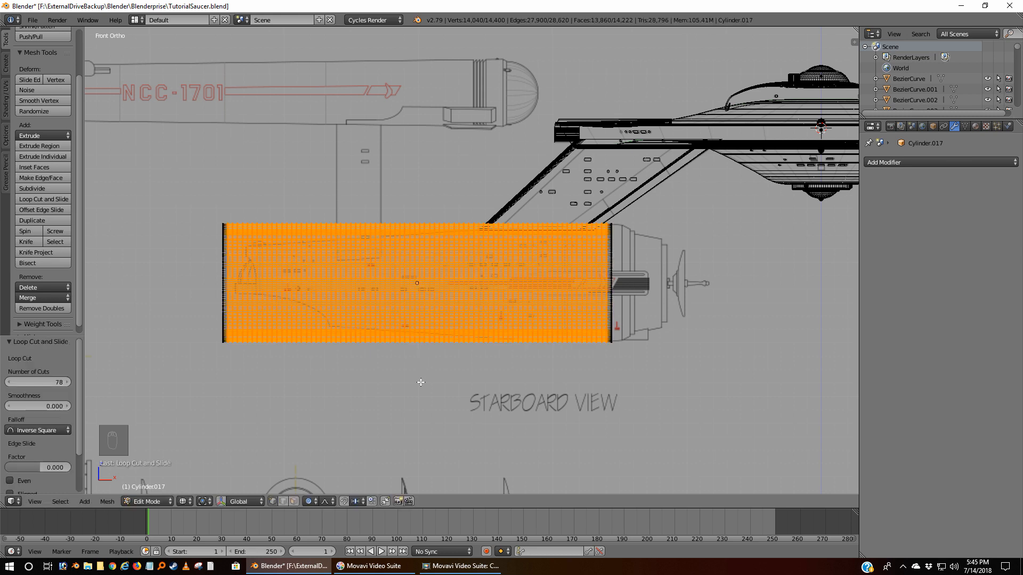
pyautogui.press('a')
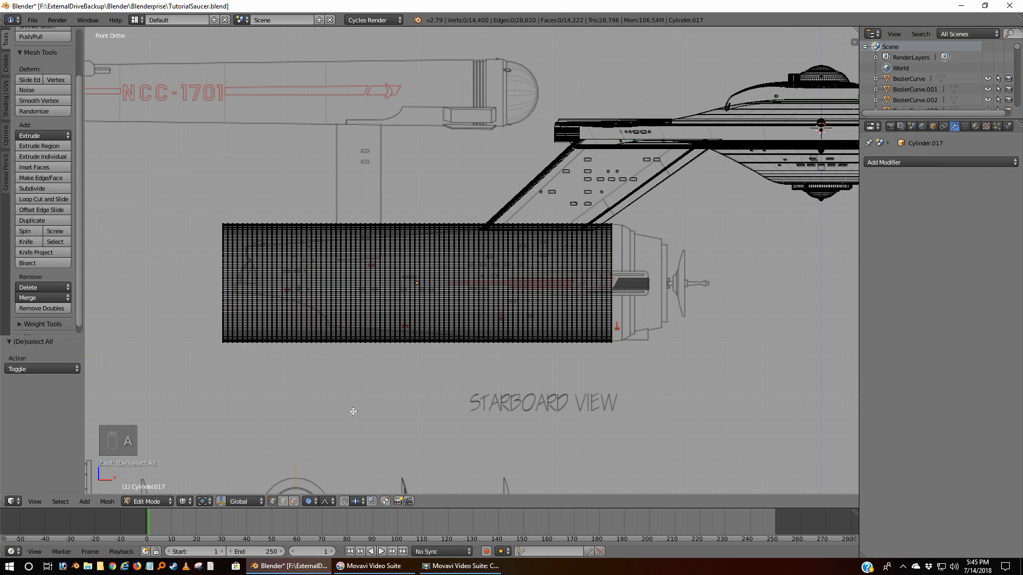
# Disable proportional editing for the mesh and set it back to Enable
pyautogui.click(310, 501)
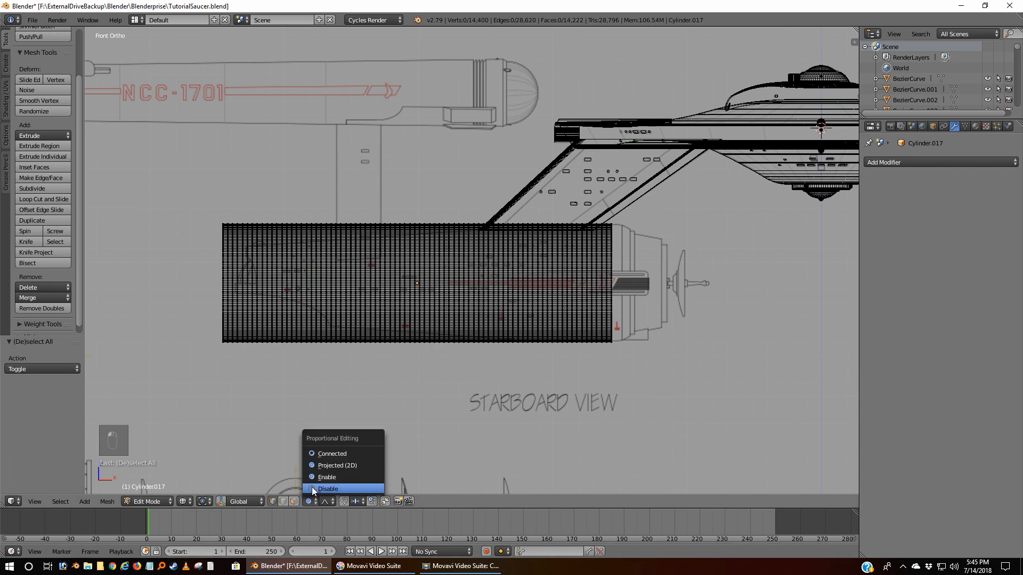
pyautogui.click(312, 489)
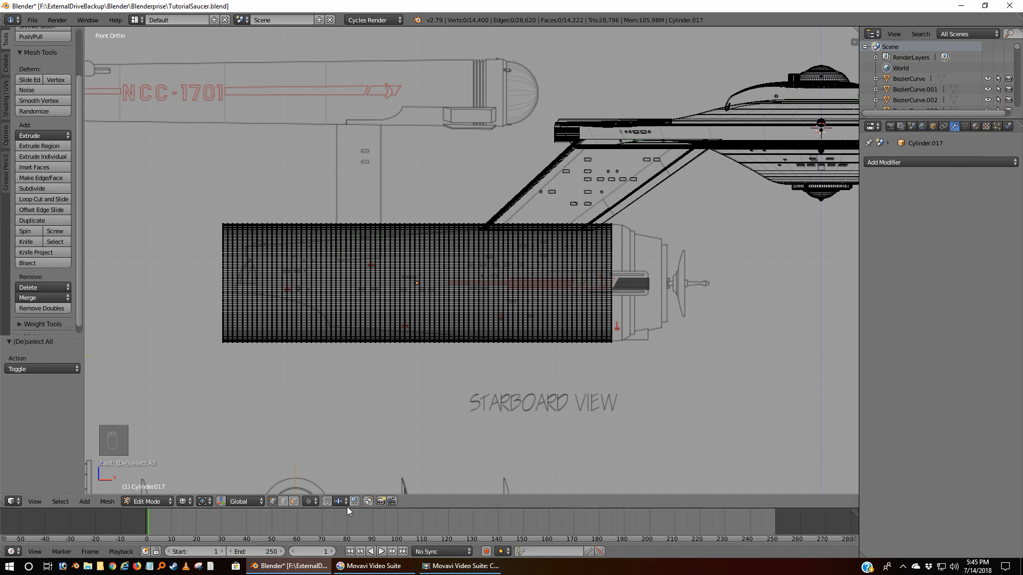
pyautogui.click(309, 501)
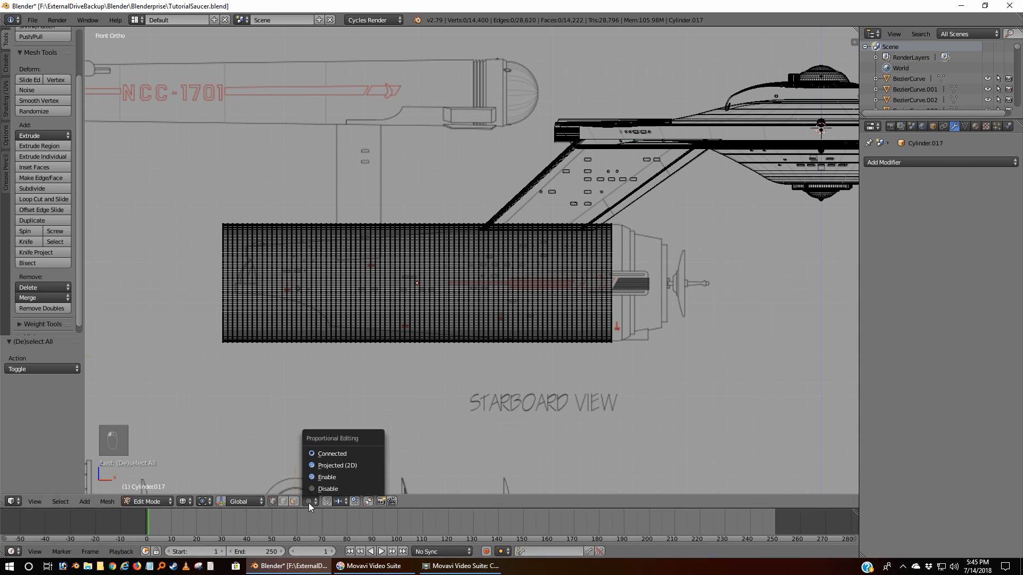
pyautogui.click(314, 474)
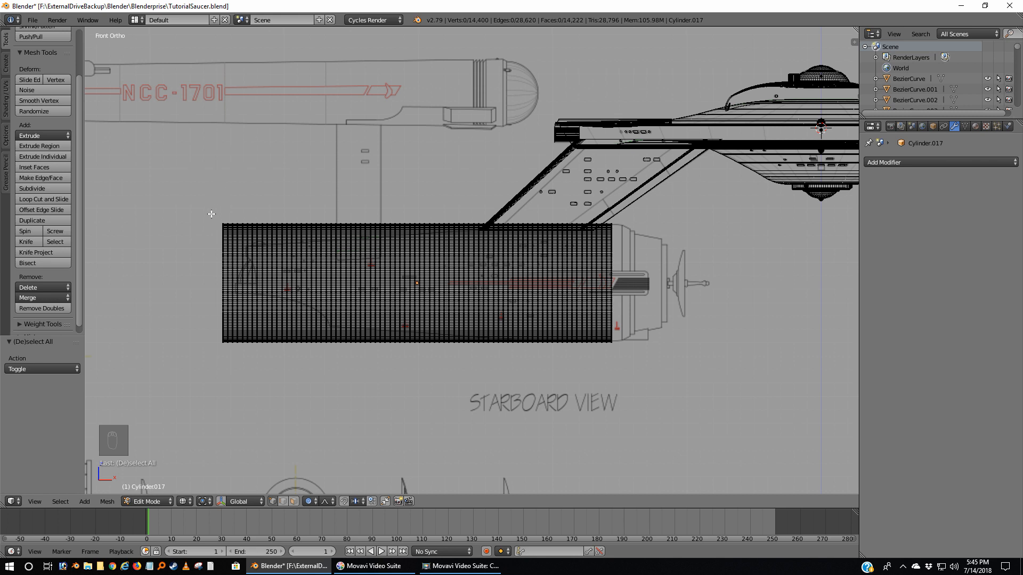
# Select the cylinder's aft end ring and scale it to 0.614 using smooth proportional editing with a size of about 2.85
pyautogui.press('b')
pyautogui.moveTo(211, 214); pyautogui.dragTo(226, 356)
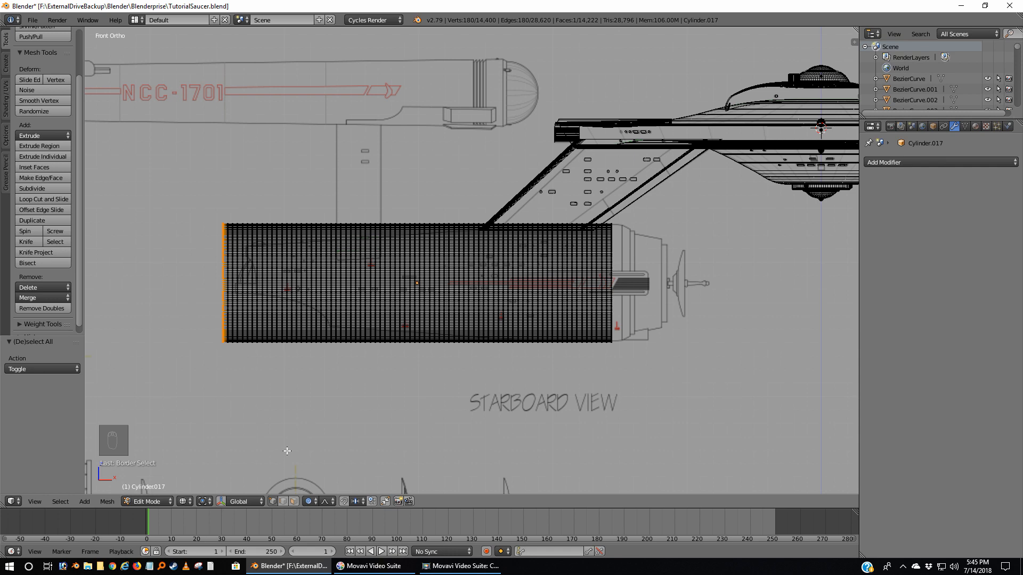
pyautogui.moveTo(290, 447)
pyautogui.mouseDown(button='middle')
pyautogui.moveTo(240, 423)
pyautogui.moveTo(280, 430)
pyautogui.mouseUp(button='middle')
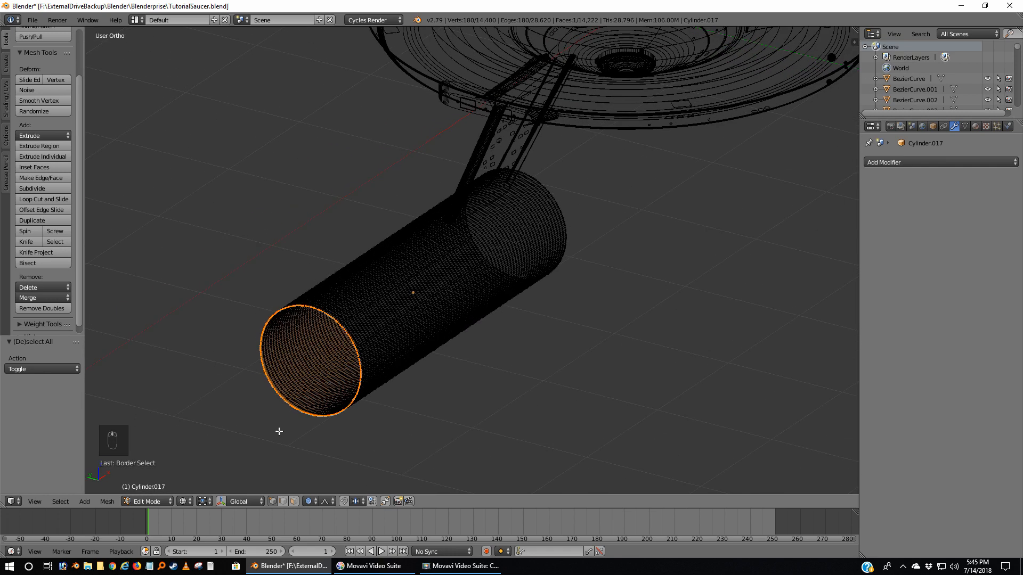
pyautogui.press('KP_1')
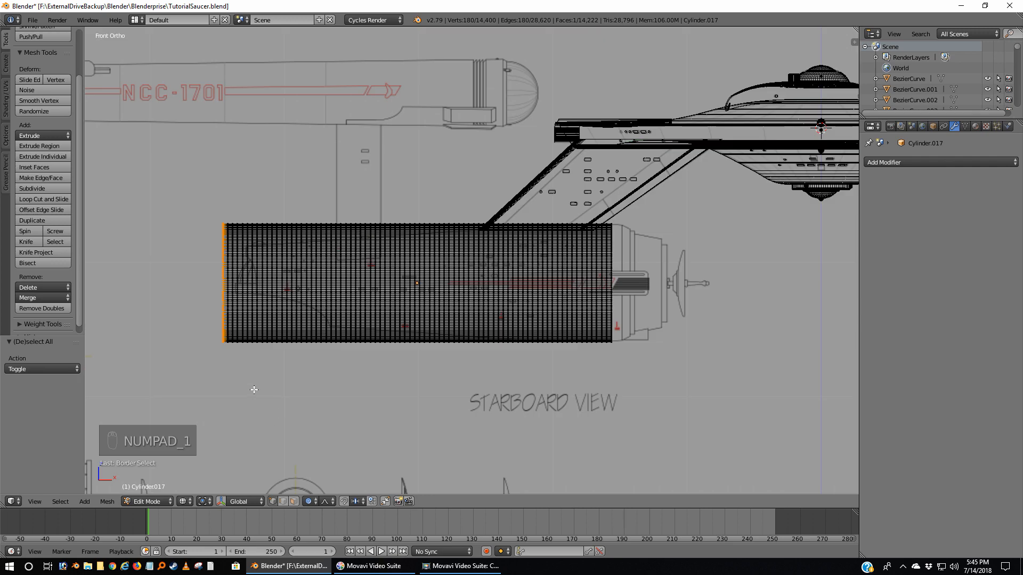
pyautogui.press('s')
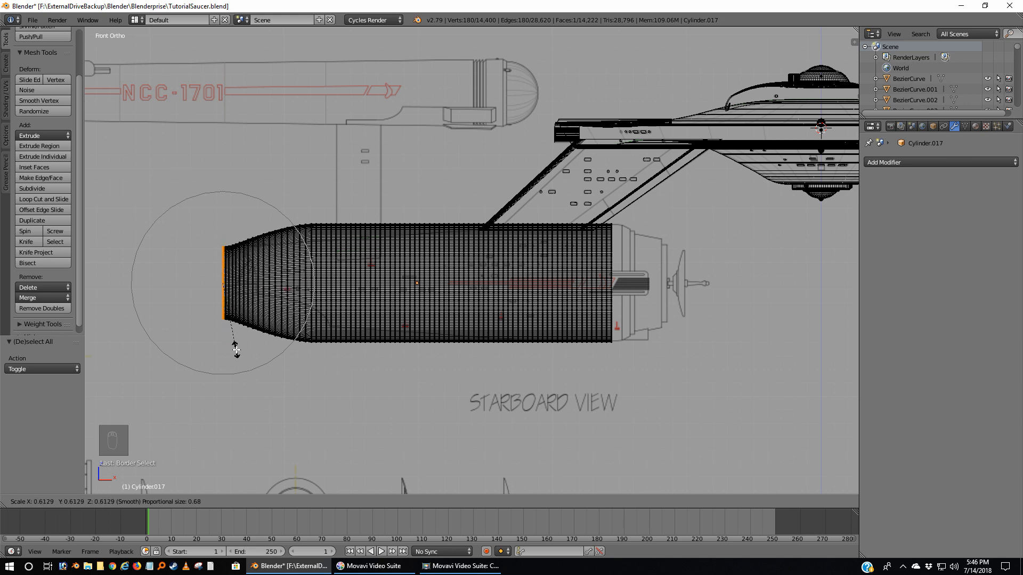
pyautogui.scroll(-11, 236, 350)
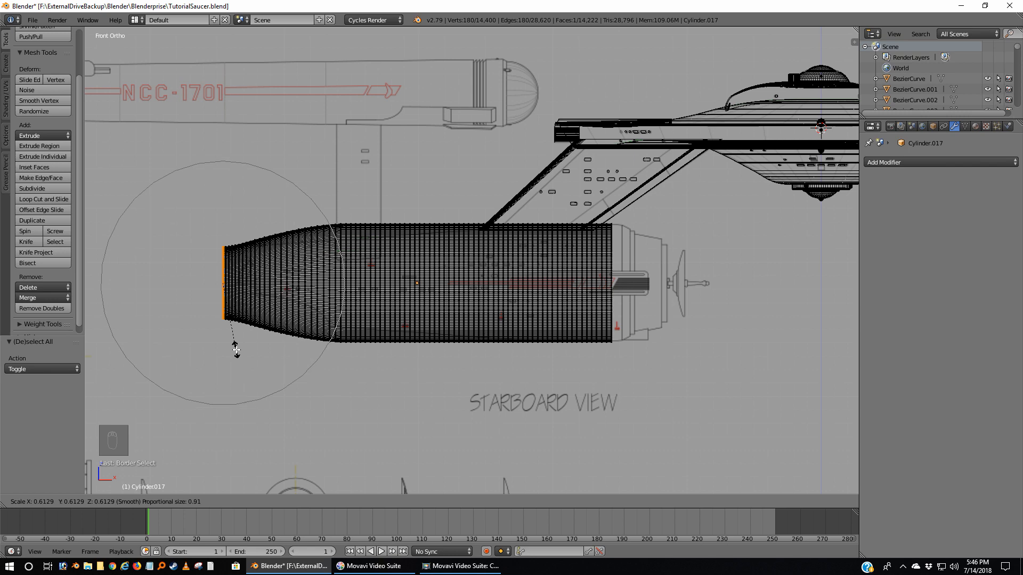
pyautogui.scroll(-1, 236, 350)
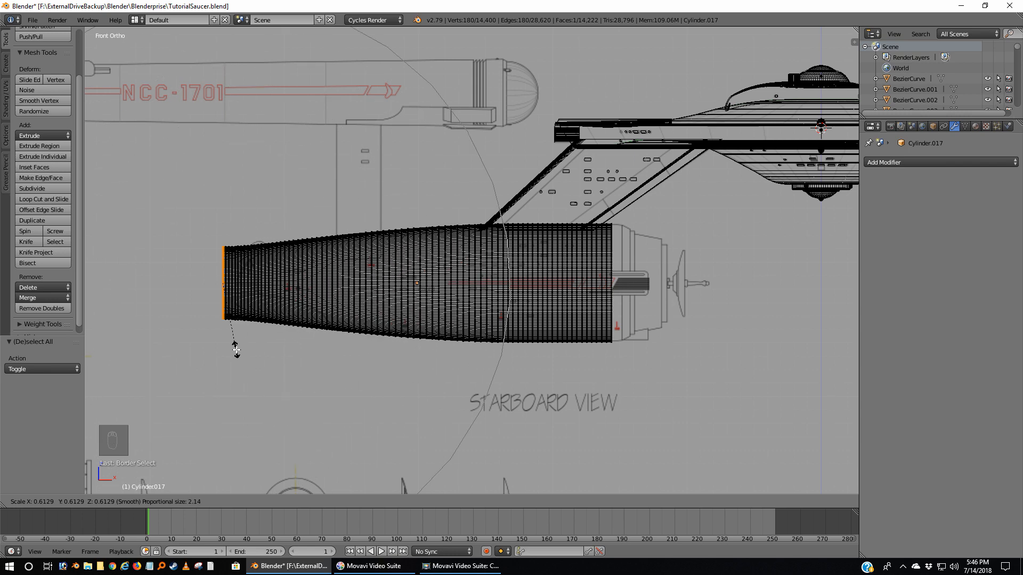
pyautogui.scroll(-2, 236, 350)
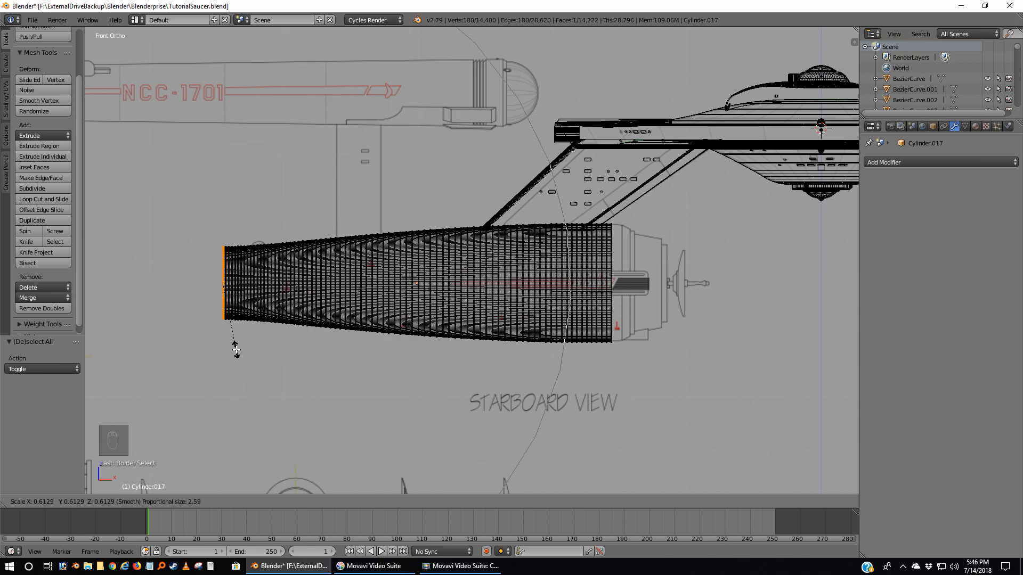
pyautogui.scroll(-2, 236, 350)
pyautogui.scroll(1, 236, 350)
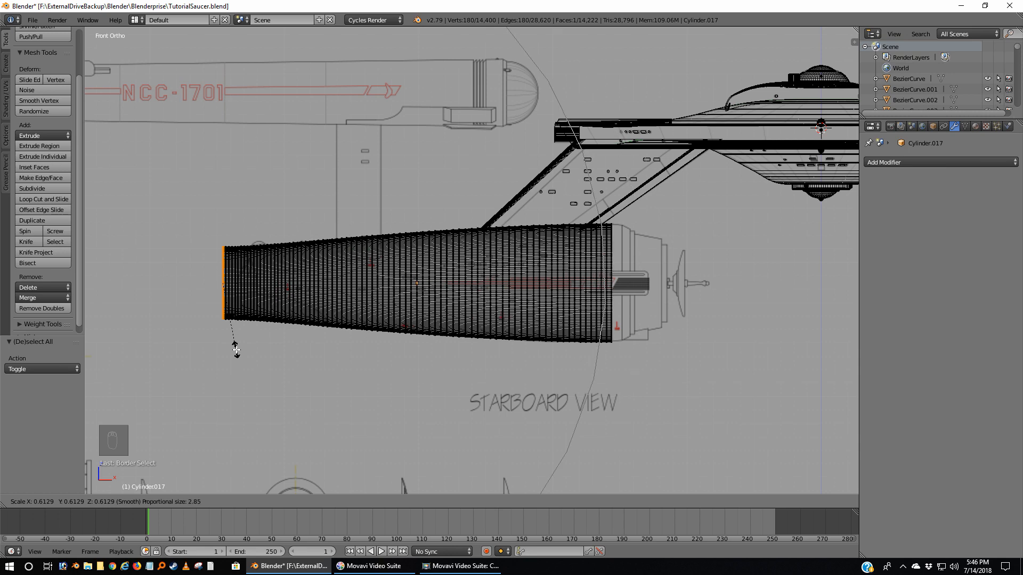
pyautogui.scroll(-1, 236, 350)
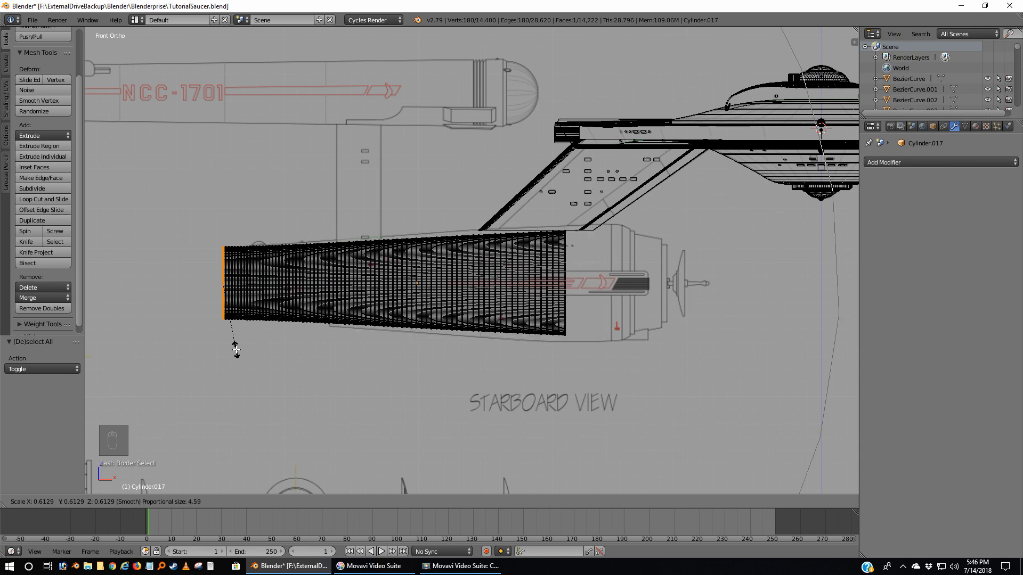
pyautogui.scroll(1, 236, 350)
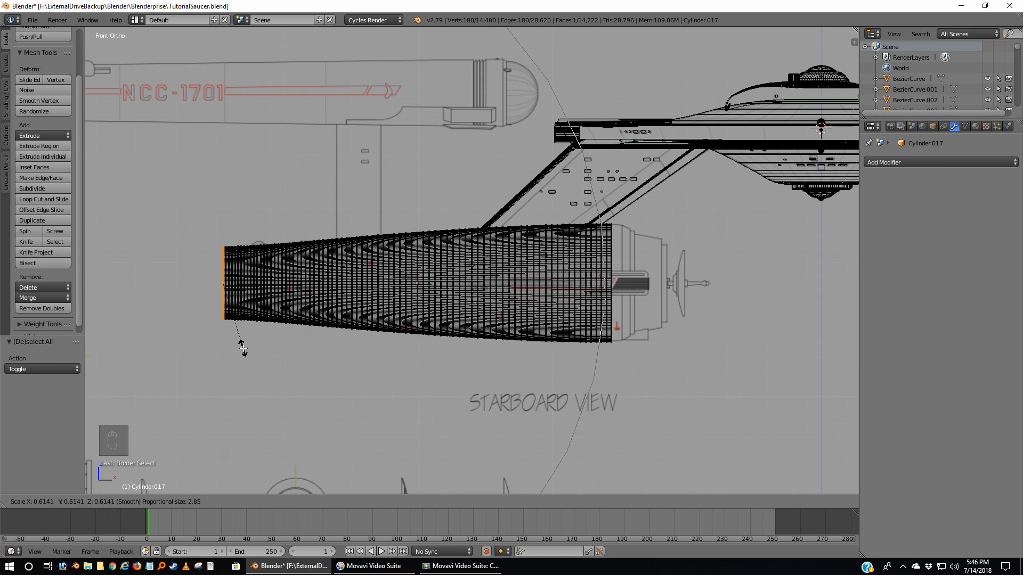
pyautogui.click(243, 348)
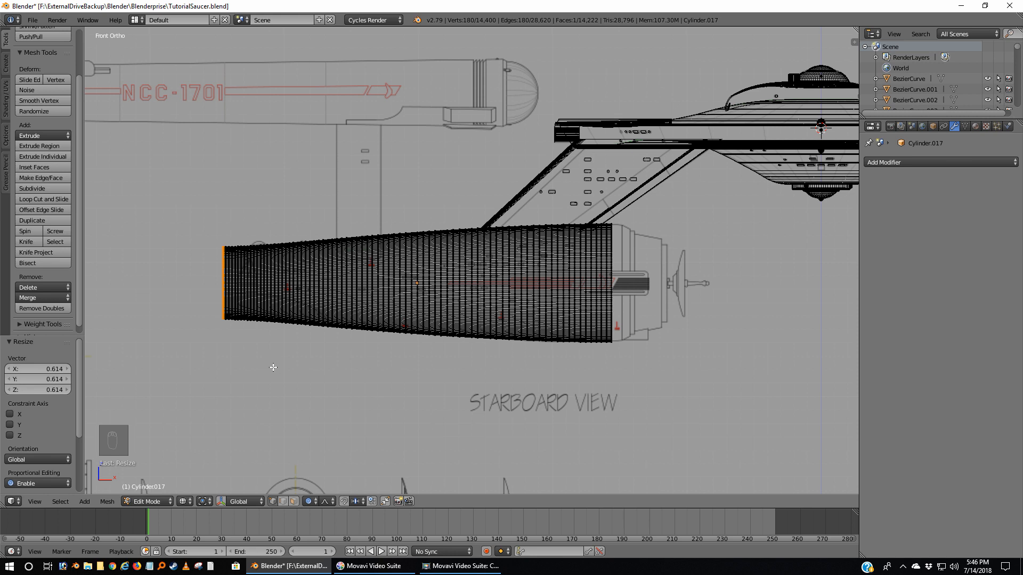
# Deselect everything and compare the tapered hull with the blueprint outline in Object Mode
pyautogui.press('a')
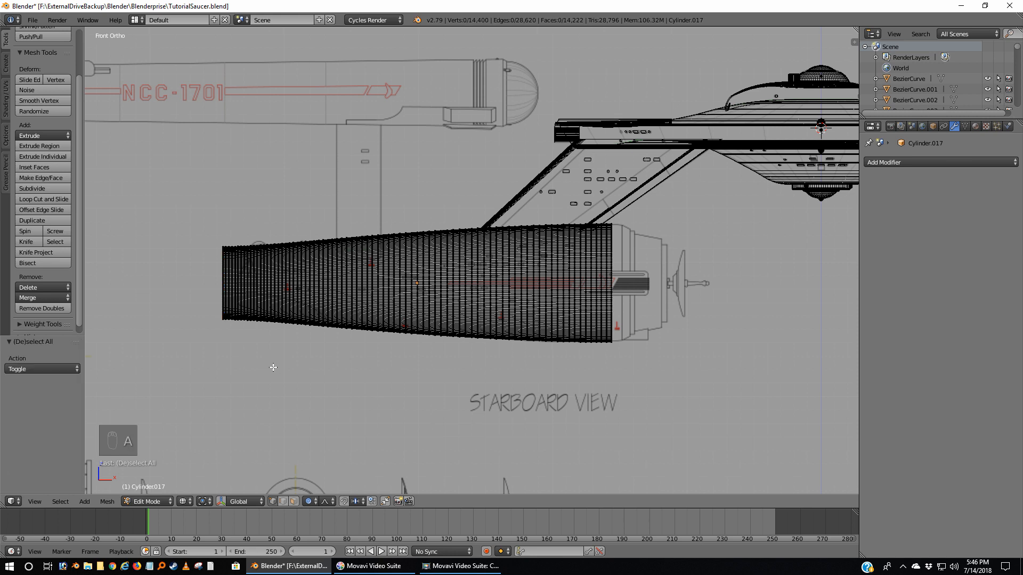
pyautogui.press('a')
pyautogui.press('Tab')
pyautogui.scroll(4, 346, 319)
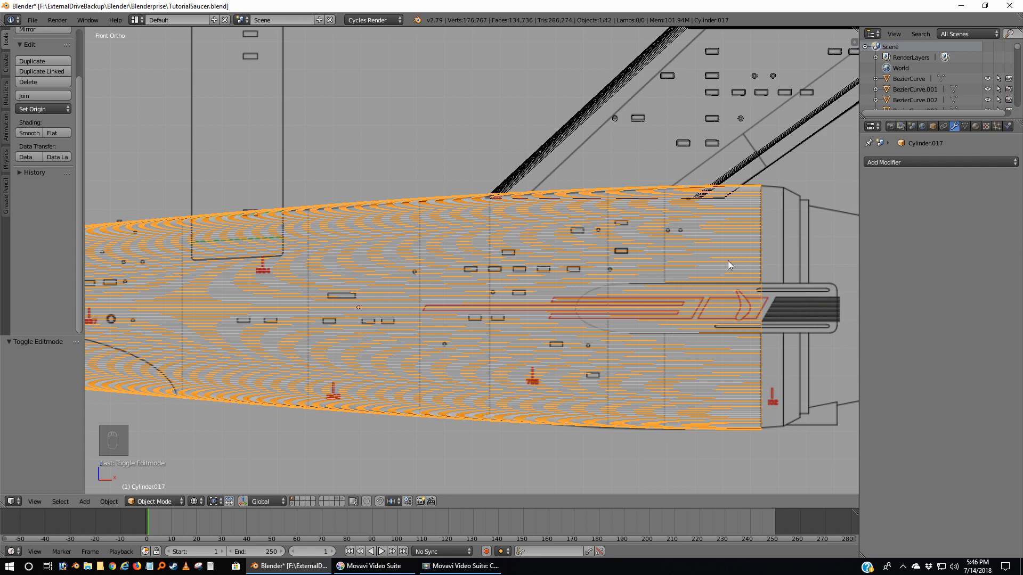
pyautogui.scroll(-3, 671, 315)
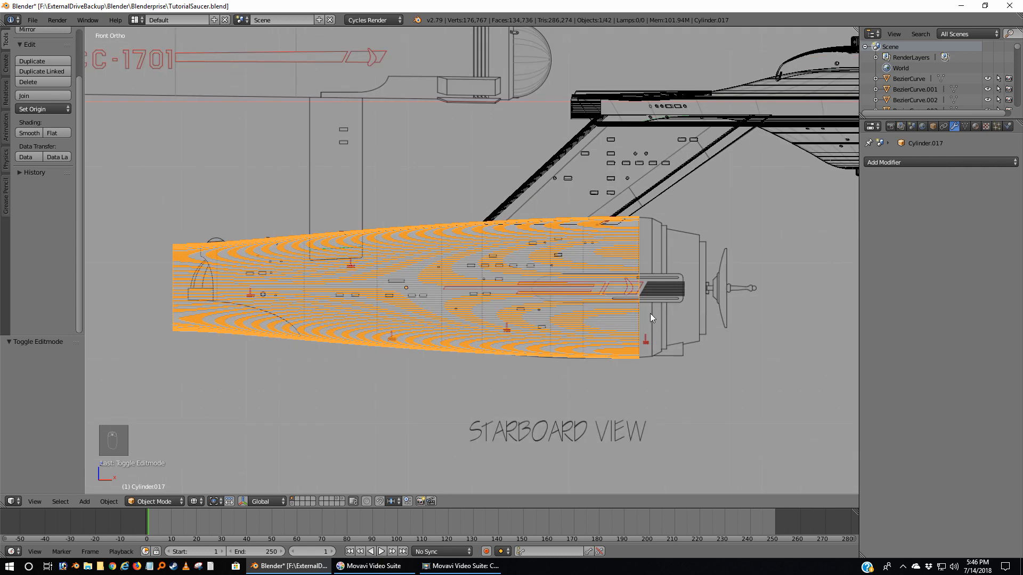
pyautogui.press('Tab')
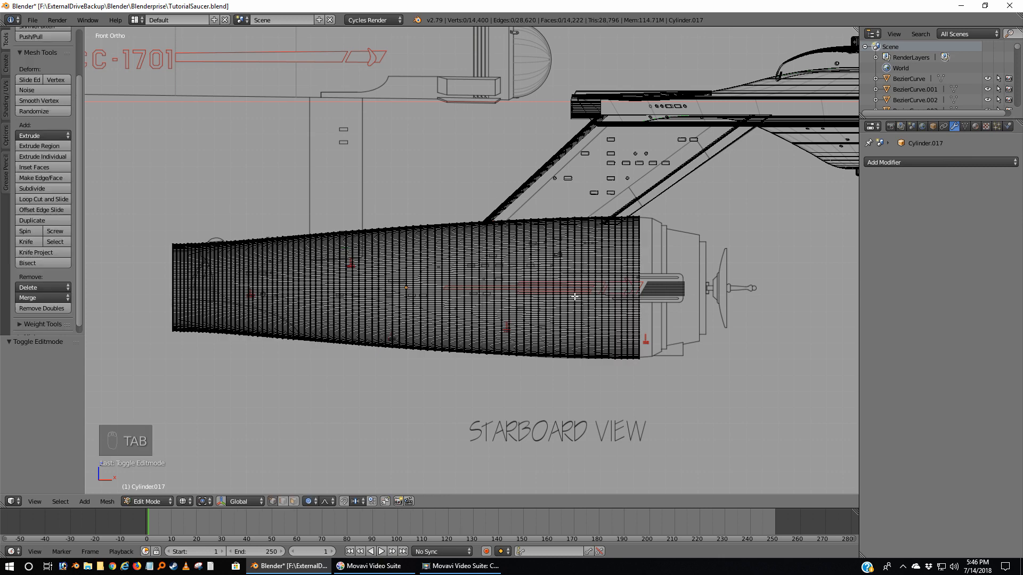
pyautogui.press('Tab')
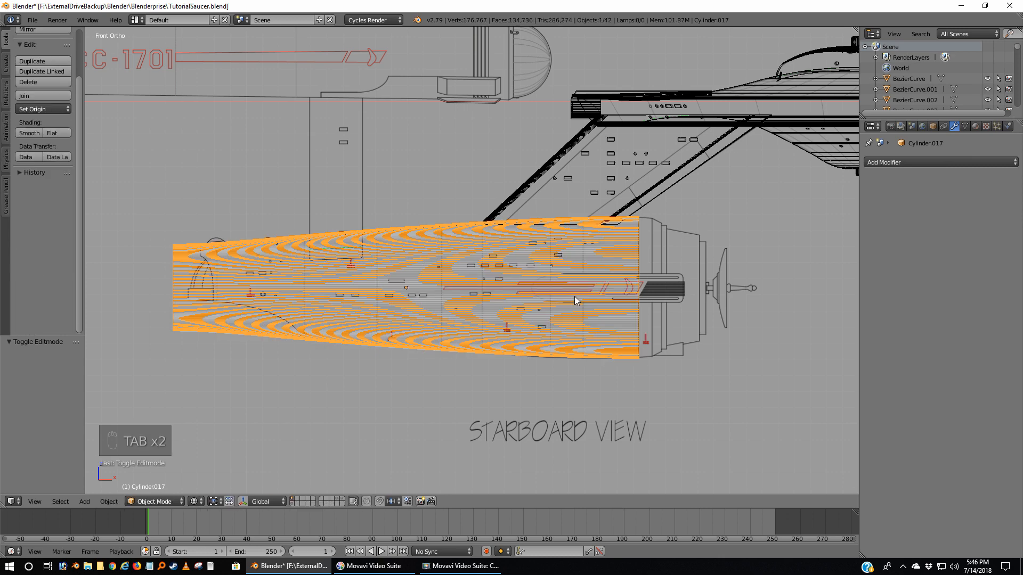
pyautogui.scroll(4, 570, 370)
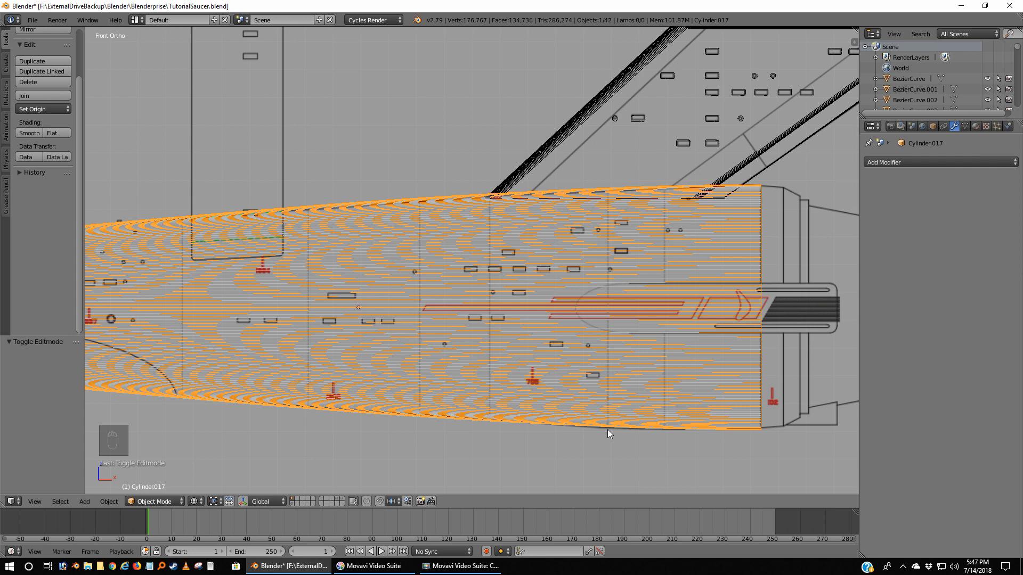
# In Edit Mode, select the vertex ring near the blueprint's forward curve in the hull underside and reduce the proportional editing size to about 0.51
pyautogui.press('Tab')
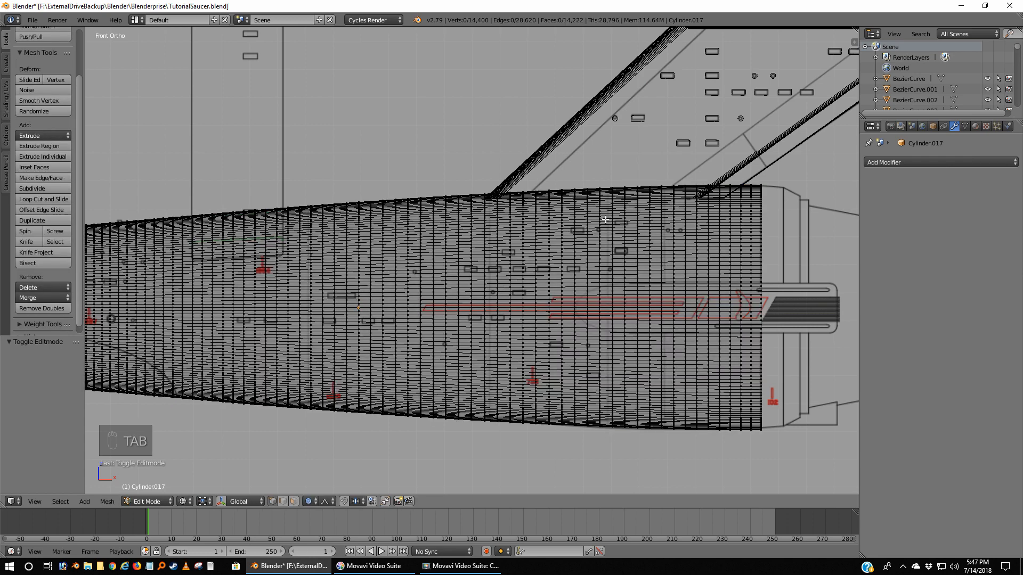
pyautogui.press('b')
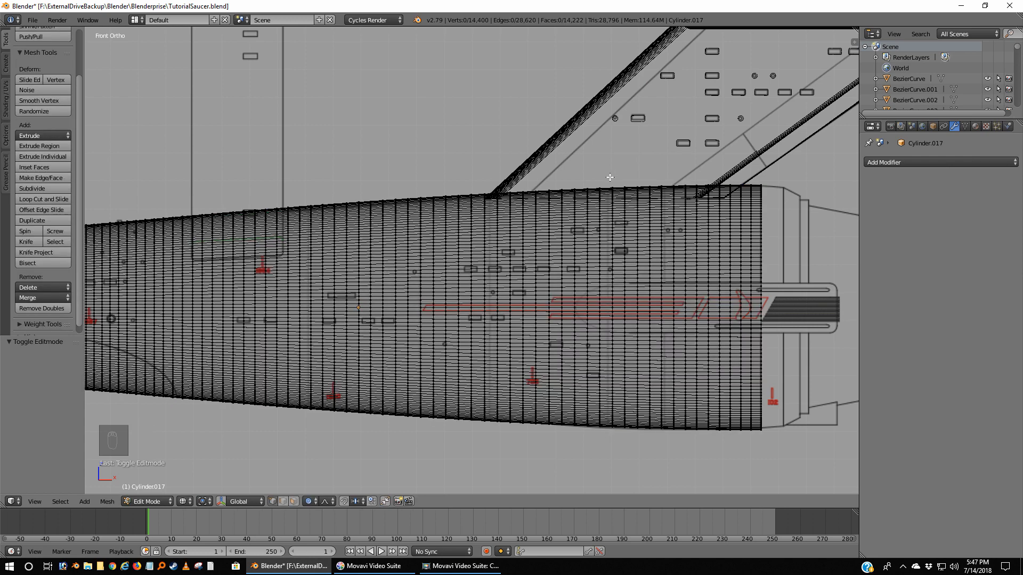
pyautogui.moveTo(610, 177); pyautogui.dragTo(617, 484)
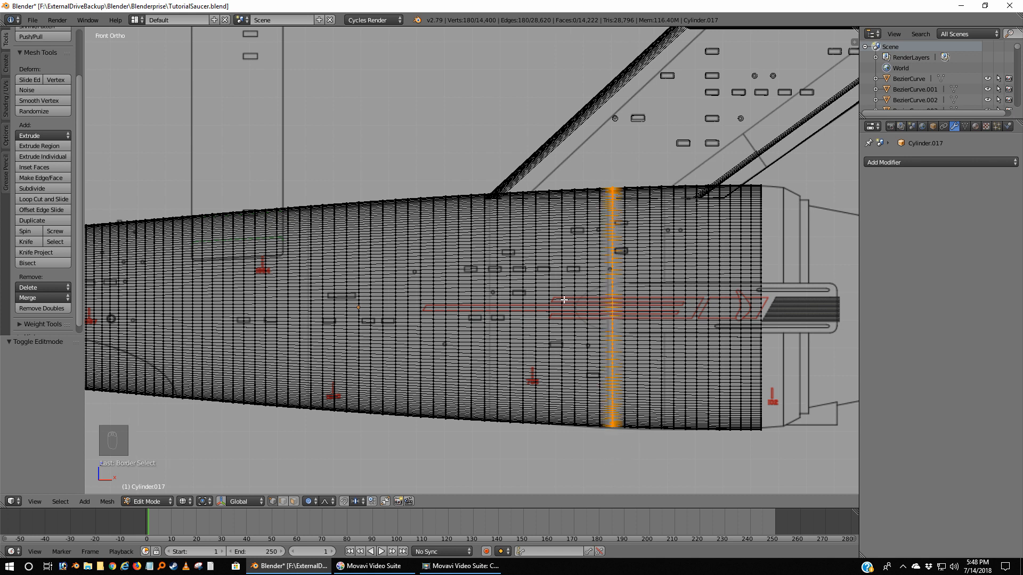
pyautogui.press('s')
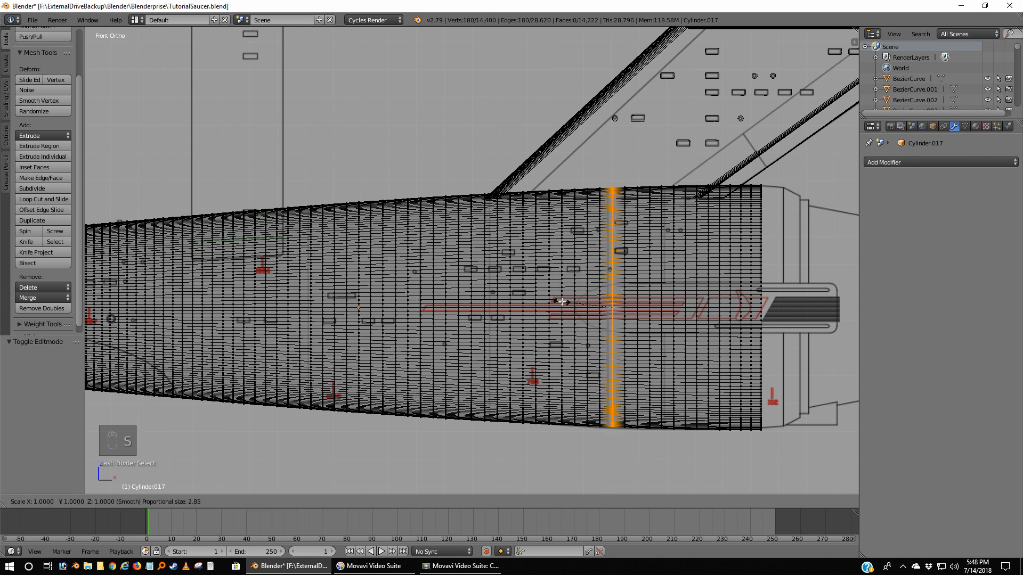
pyautogui.rightClick(561, 302)
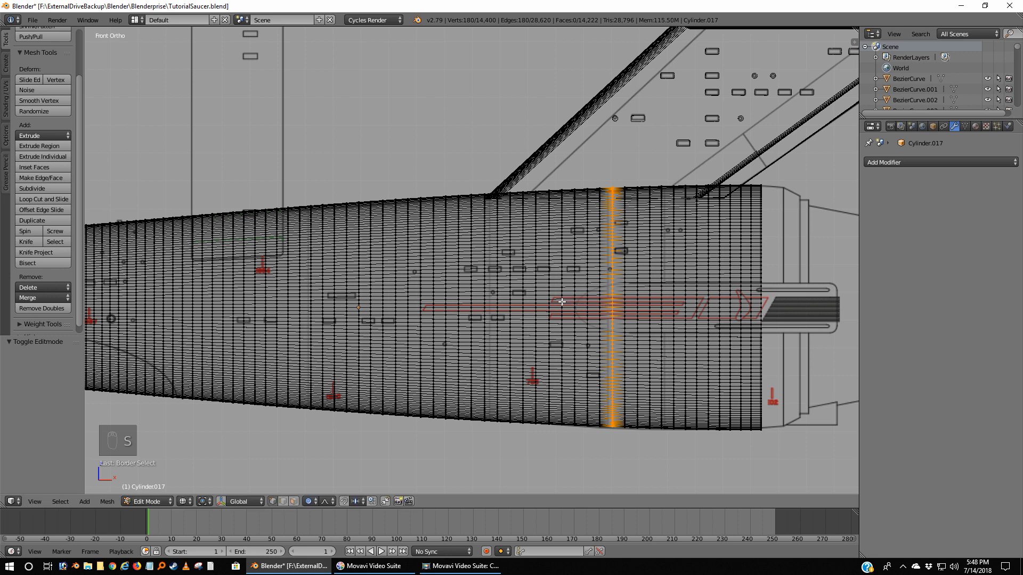
pyautogui.scroll(-4, 562, 302)
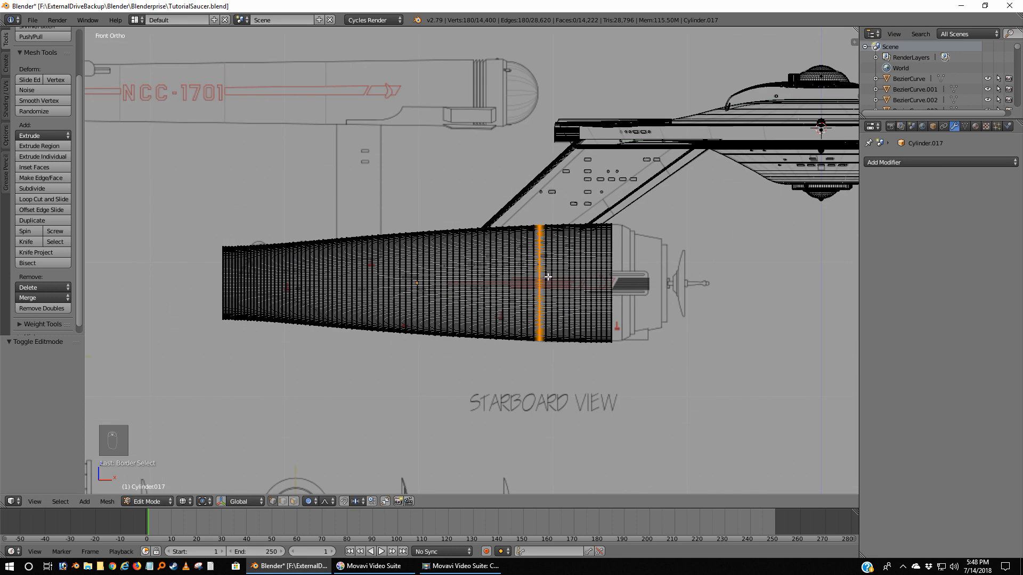
pyautogui.press('s')
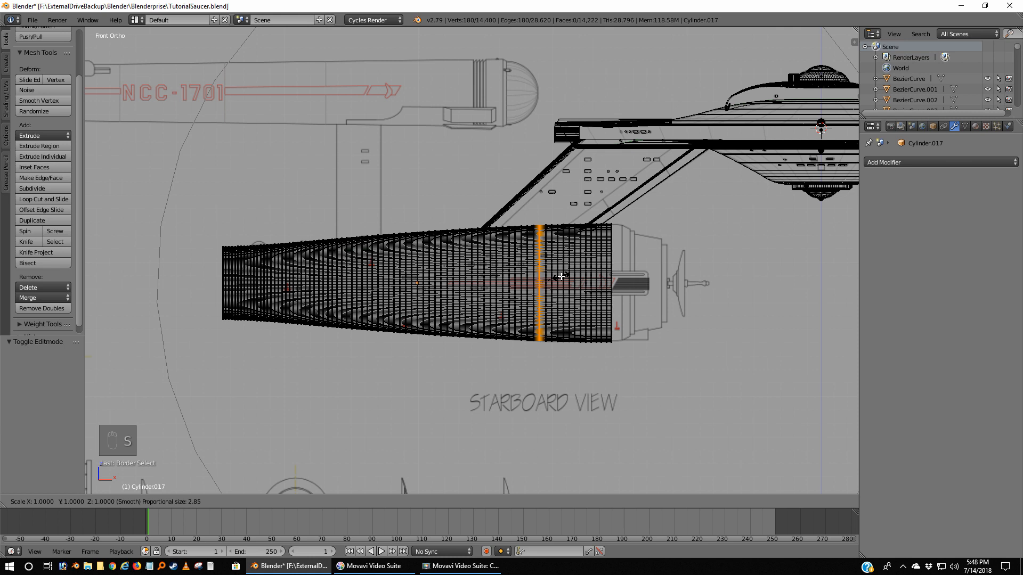
pyautogui.scroll(14, 562, 276)
pyautogui.scroll(5, 561, 276)
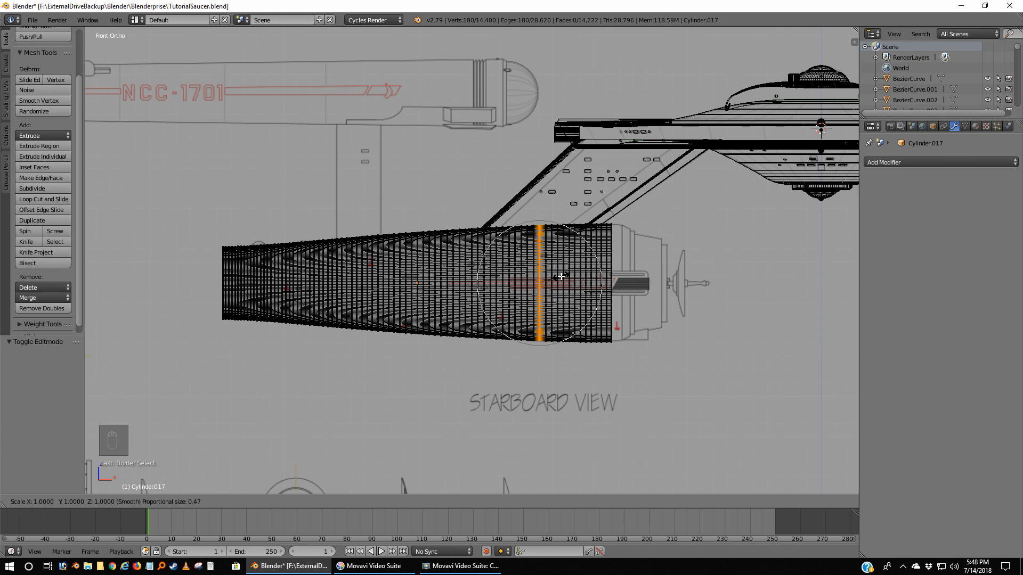
pyautogui.scroll(-1, 562, 276)
pyautogui.click(561, 276)
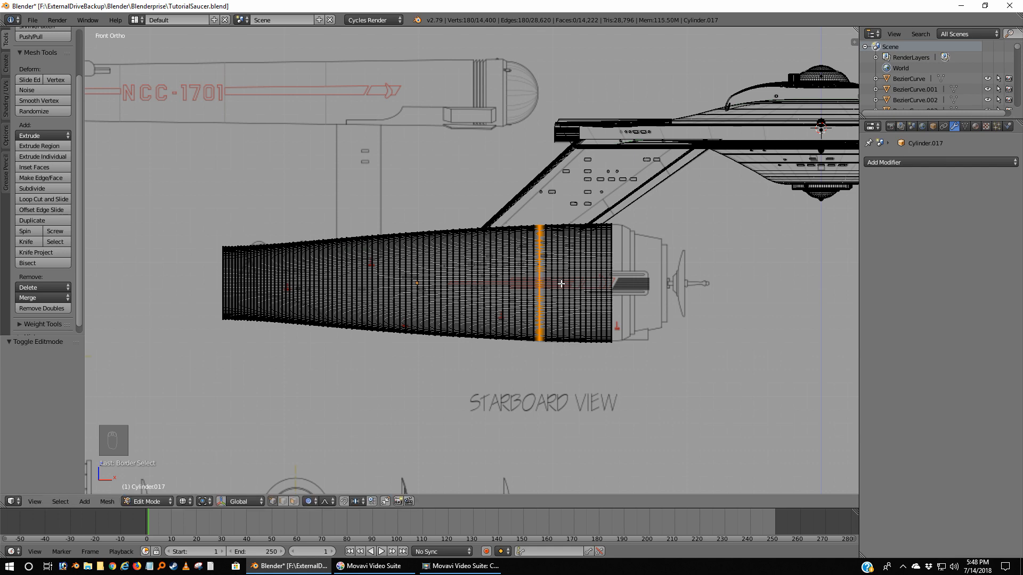
# Scale the selected forward ring by 1.037 with a proportional size of about 0.62 to match the blueprint's bulge
pyautogui.scroll(5, 561, 277)
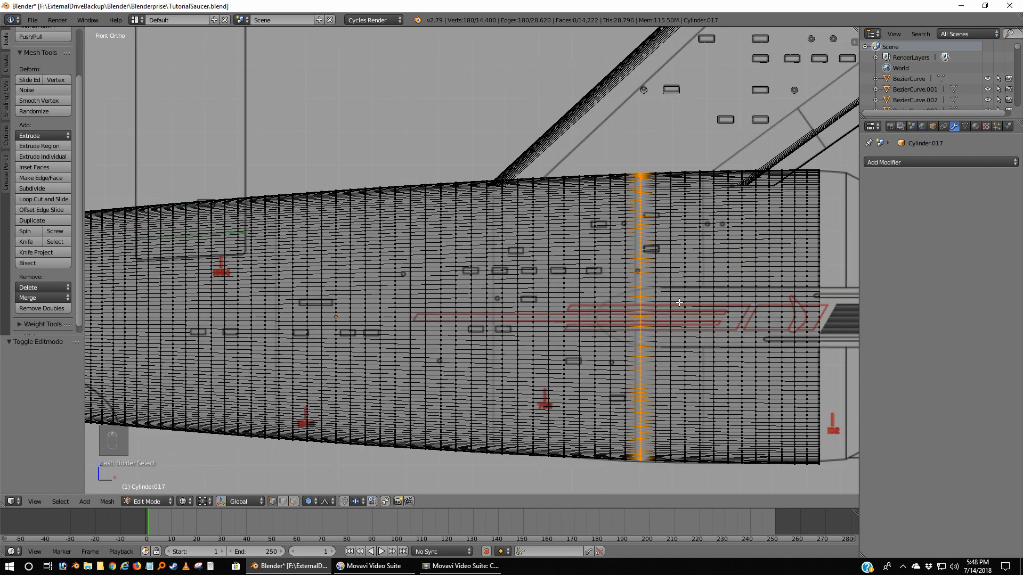
pyautogui.keyDown('shift'); pyautogui.moveTo(678, 299); pyautogui.dragTo(542, 249, button='middle'); pyautogui.keyUp('shift')
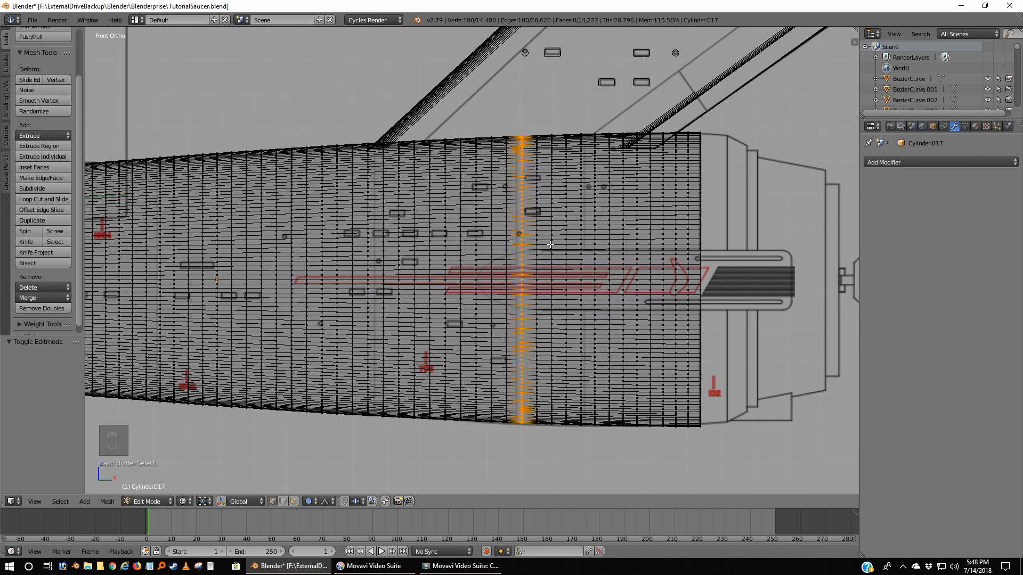
pyautogui.press('s')
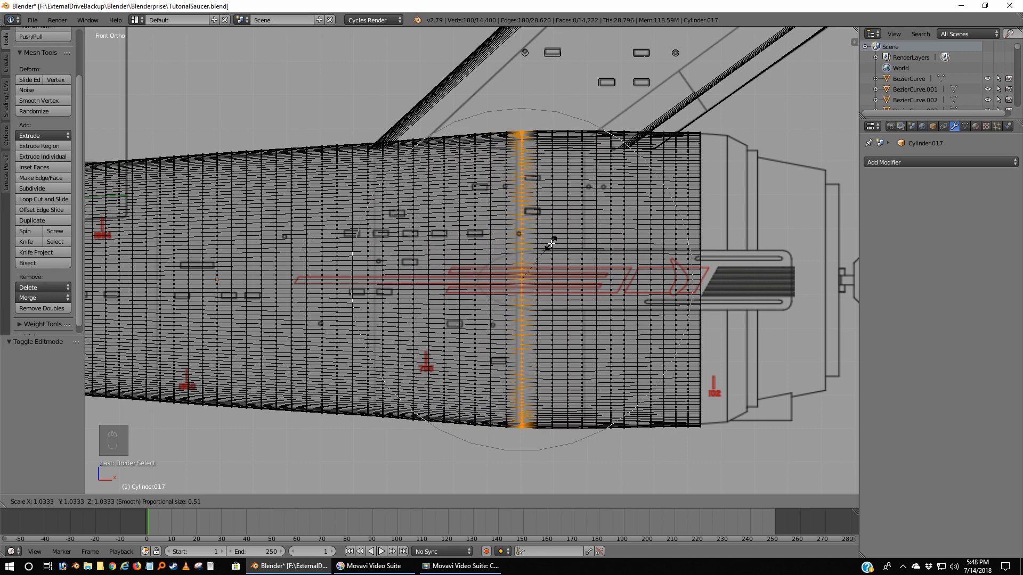
pyautogui.scroll(-1, 551, 243)
pyautogui.scroll(-1, 551, 244)
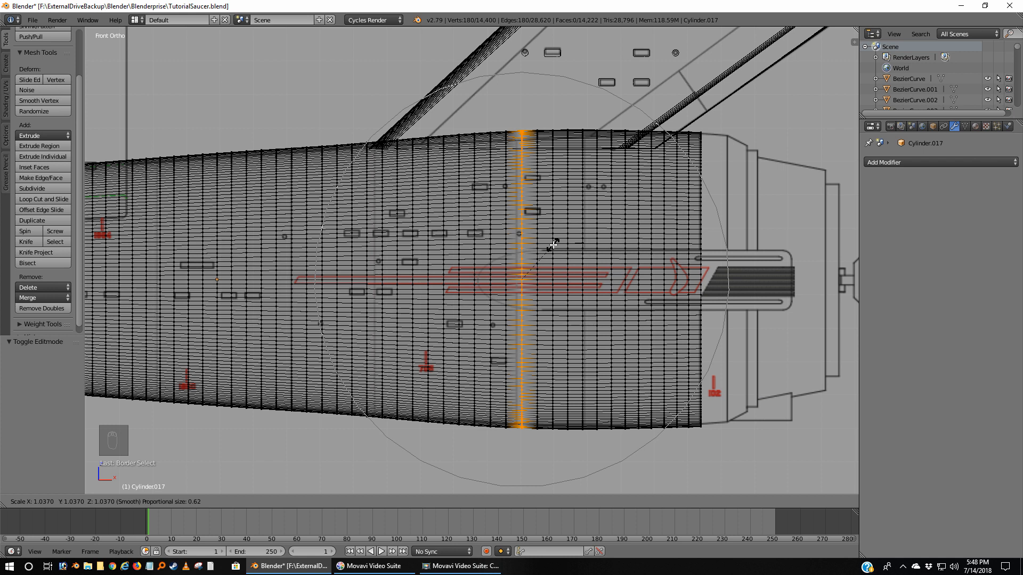
pyautogui.click(553, 244)
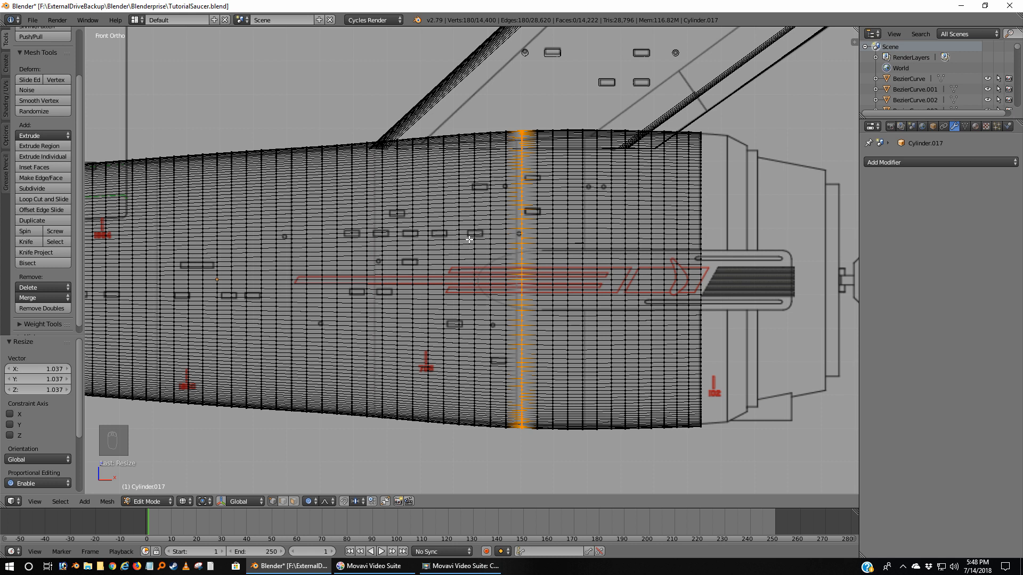
# Select the band of vertex rings around the enlarged forward section, clear the selection and return to Object Mode
pyautogui.press('a')
pyautogui.press('b')
pyautogui.moveTo(470, 241); pyautogui.dragTo(560, 335)
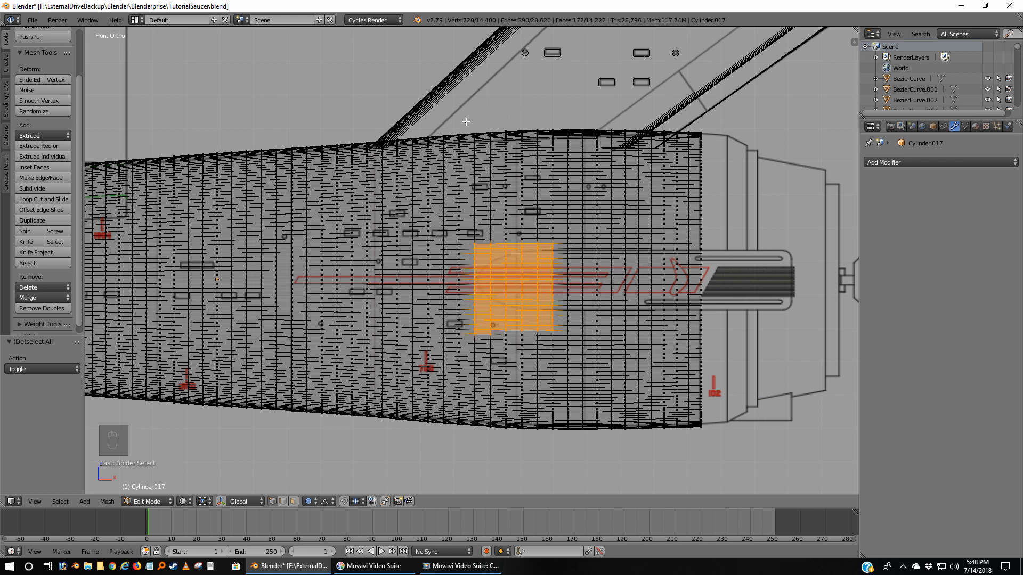
pyautogui.press('b')
pyautogui.moveTo(468, 121); pyautogui.dragTo(559, 495)
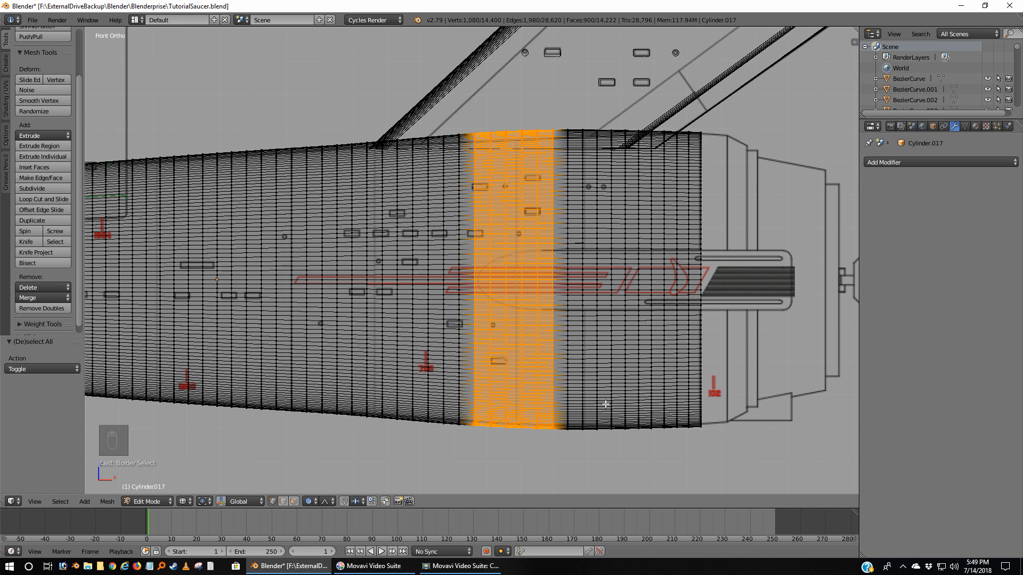
pyautogui.press('a')
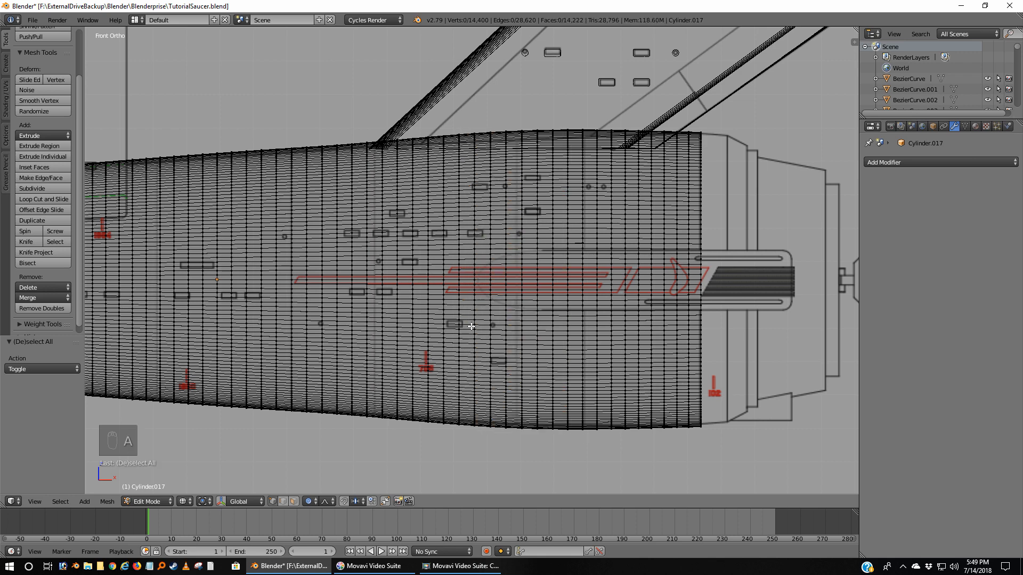
pyautogui.press('Tab')
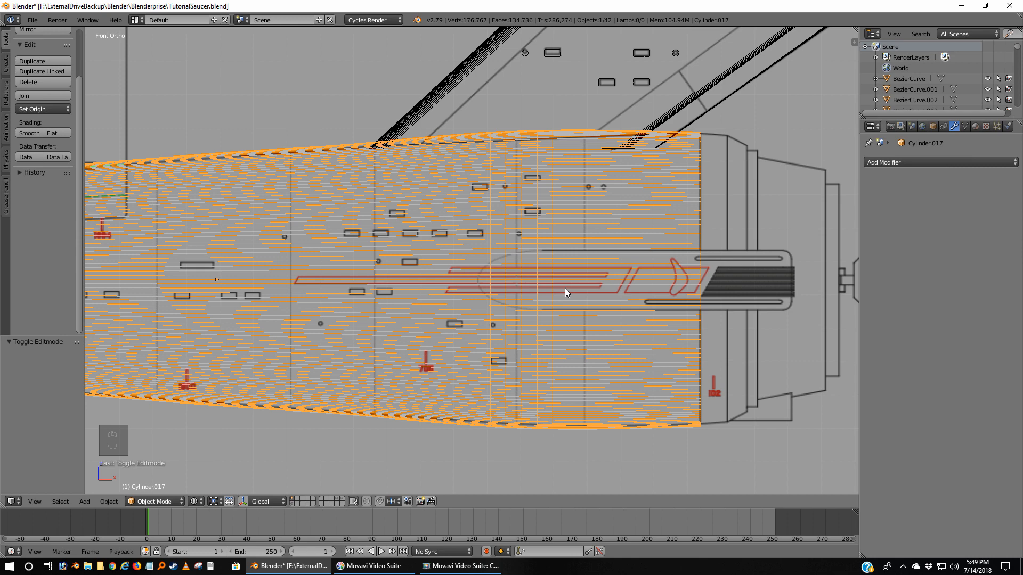
# Deselect the hull and inspect its outline against the starboard blueprint, including the aft end
pyautogui.press('a')
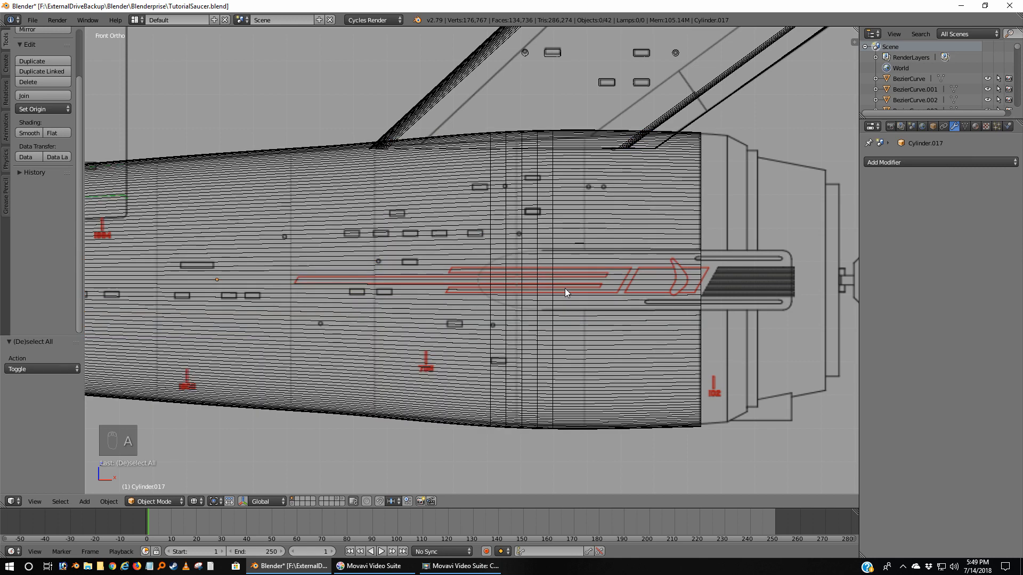
pyautogui.scroll(-5, 564, 289)
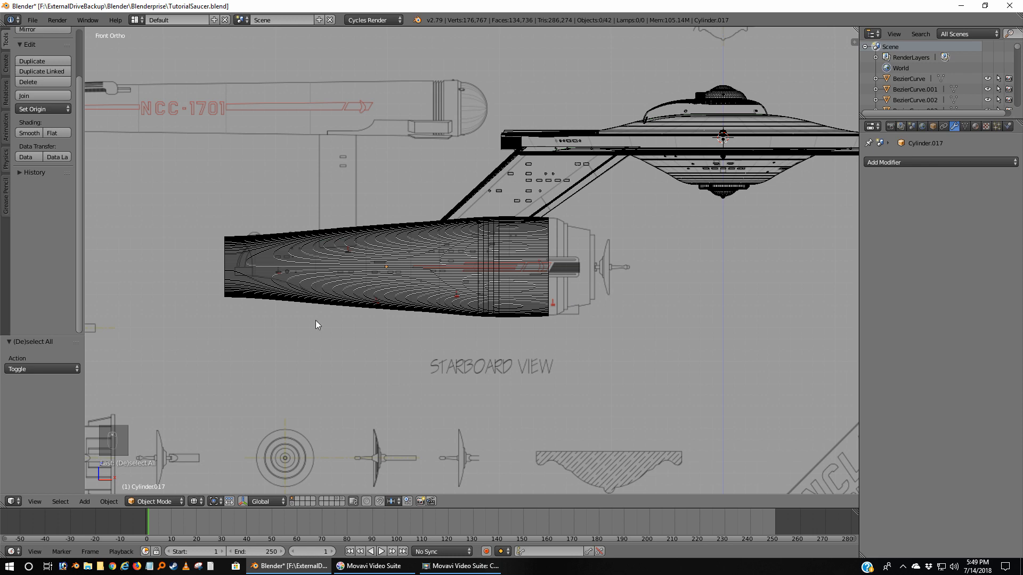
pyautogui.scroll(5, 191, 276)
pyautogui.scroll(-3, 191, 276)
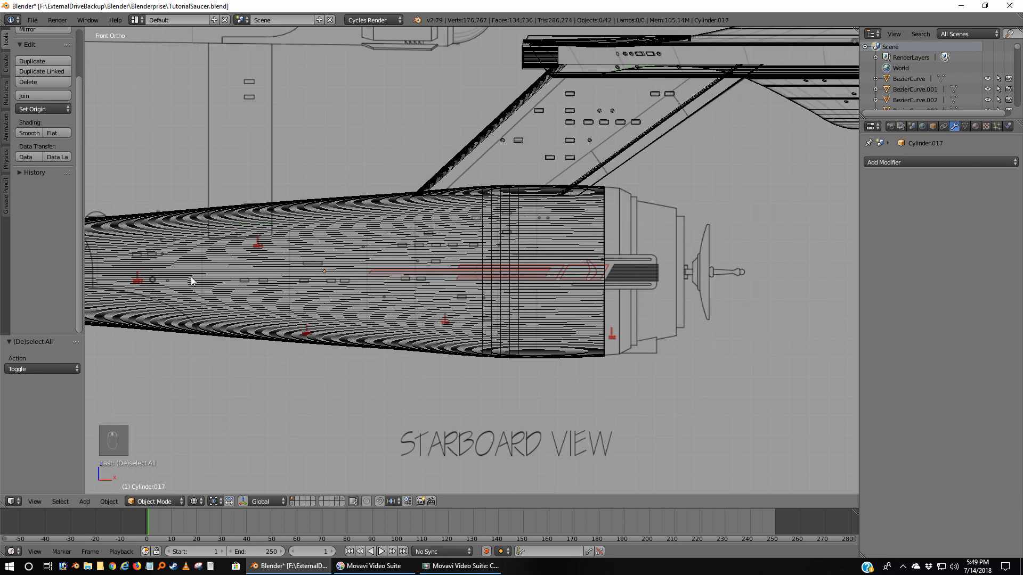
pyautogui.scroll(1, 191, 276)
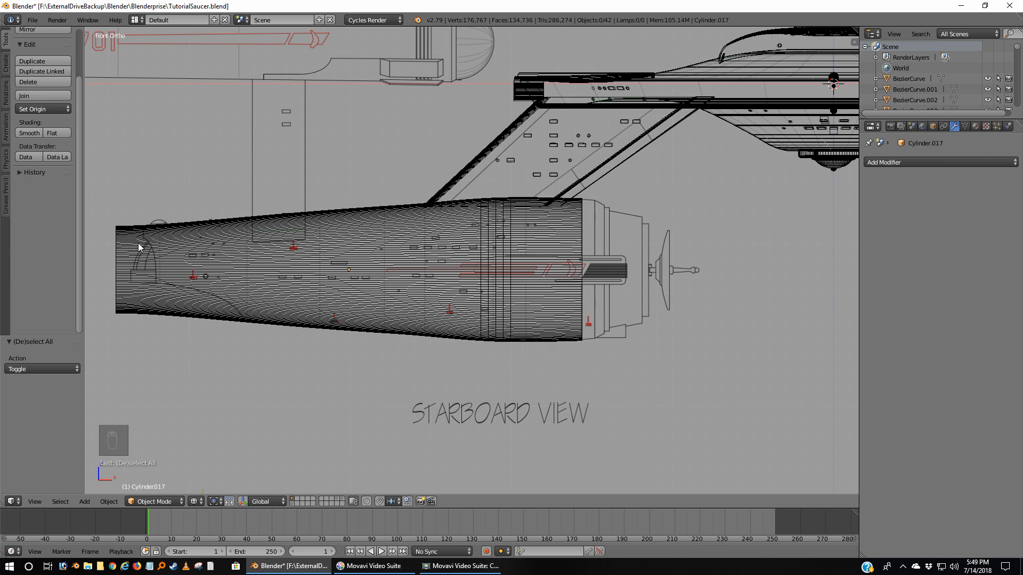
pyautogui.keyDown('shift'); pyautogui.moveTo(133, 252); pyautogui.dragTo(471, 268, button='middle'); pyautogui.keyUp('shift')
pyautogui.scroll(4, 501, 359)
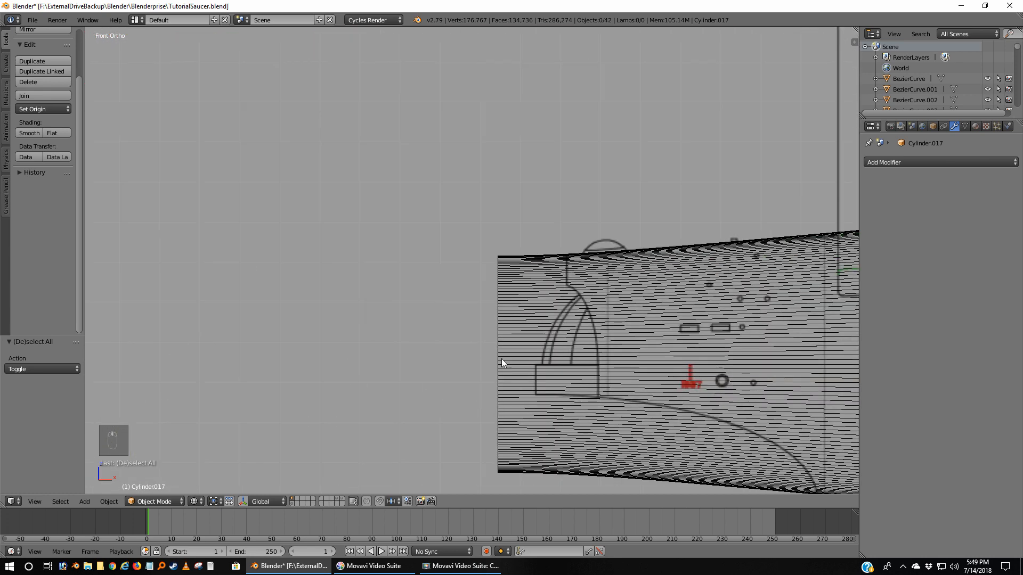
pyautogui.keyDown('shift'); pyautogui.moveTo(423, 298); pyautogui.dragTo(388, 283, button='middle'); pyautogui.keyUp('shift')
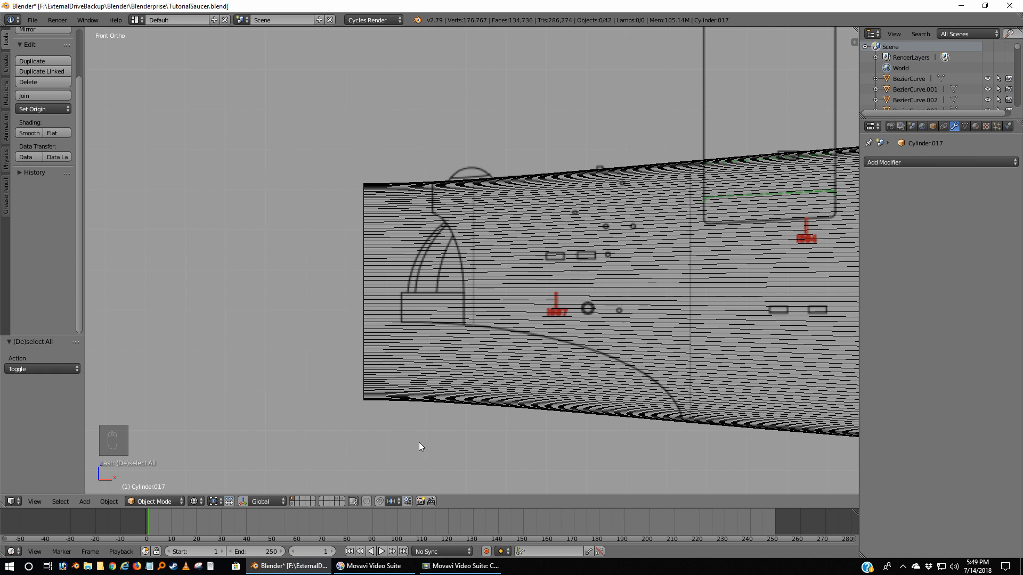
pyautogui.scroll(-5, 419, 446)
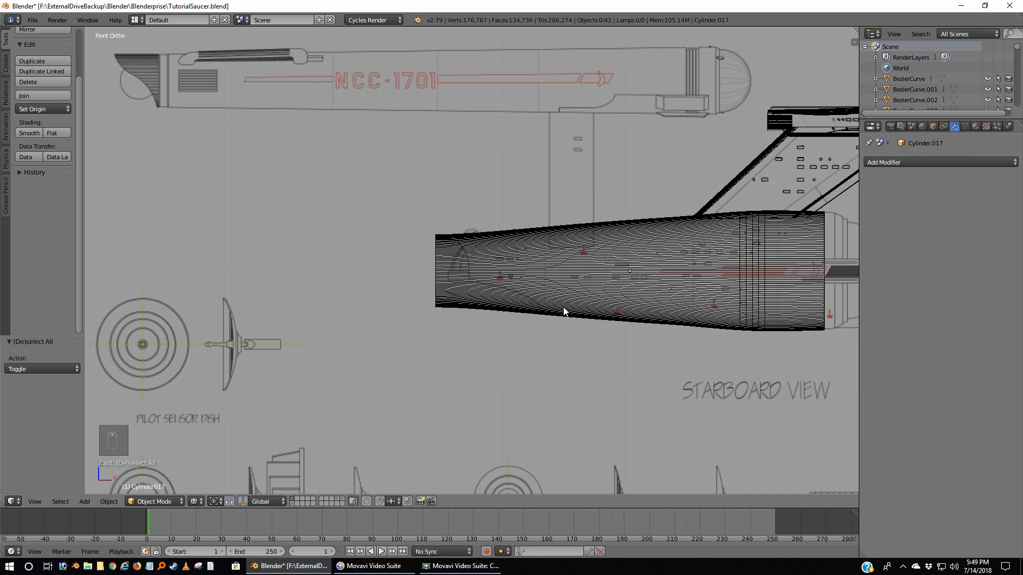
pyautogui.keyDown('shift'); pyautogui.moveTo(559, 344); pyautogui.dragTo(450, 346, button='middle'); pyautogui.keyUp('shift')
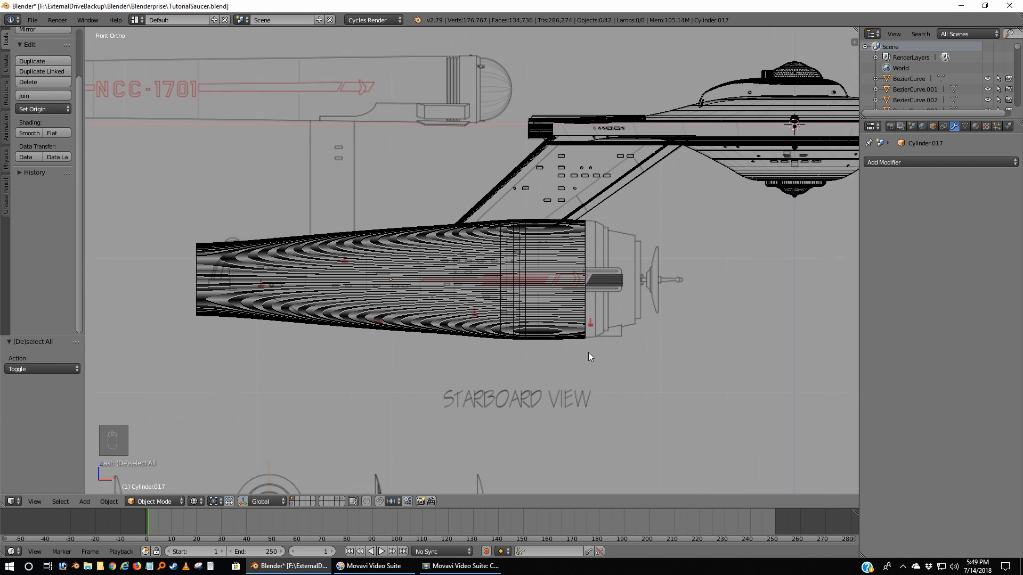
# Add a cube and move it about -1.917 on X and -1.155 on Z, onto the secondary hull's forward section
pyautogui.hotkey('shift', 'a')
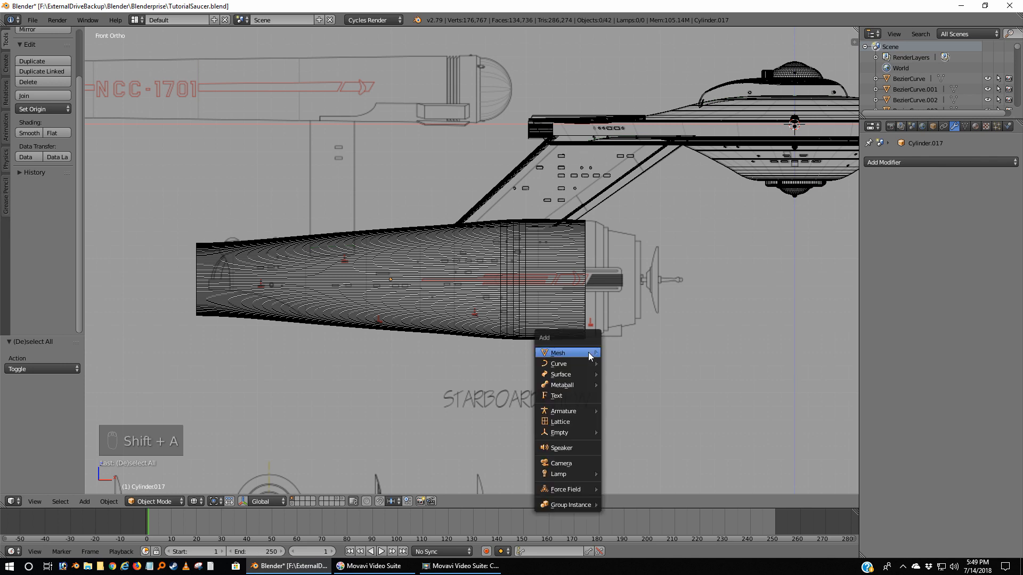
pyautogui.moveTo(588, 354)
pyautogui.click(636, 364)
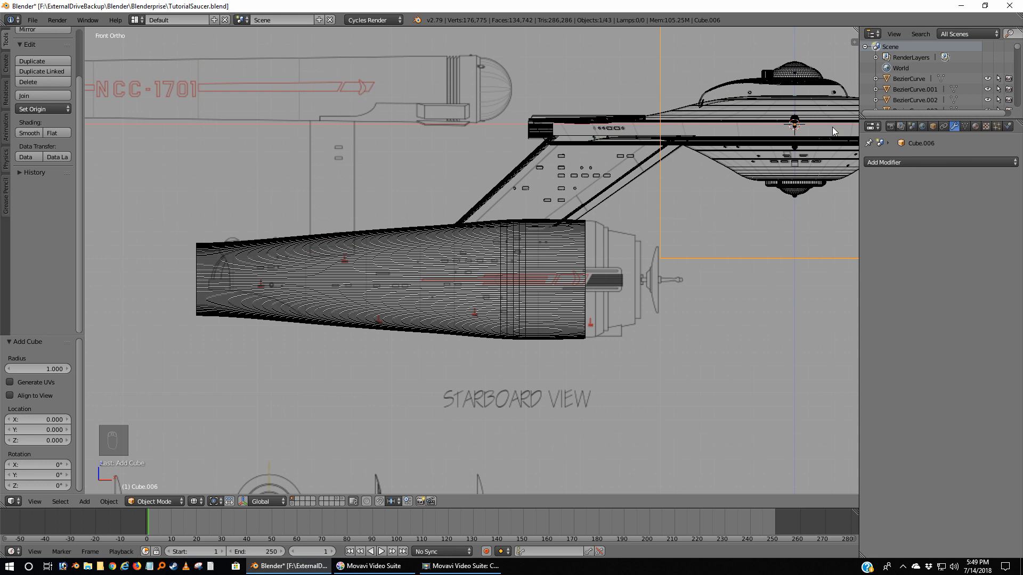
pyautogui.press('g')
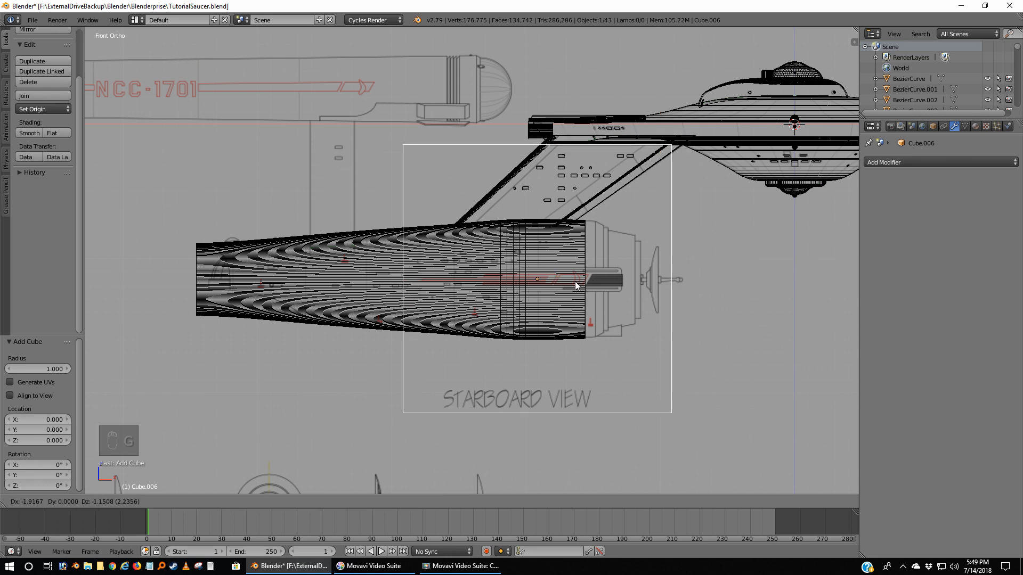
pyautogui.click(574, 283)
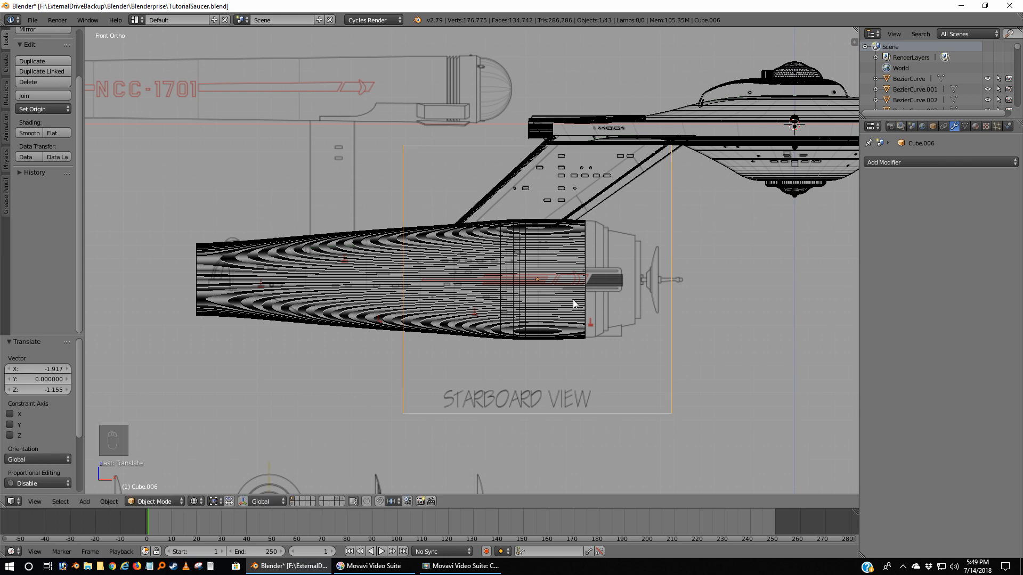
# Select the secondary hull, show its object transform values, and check it against the blueprint in right and front views
pyautogui.rightClick(581, 316)
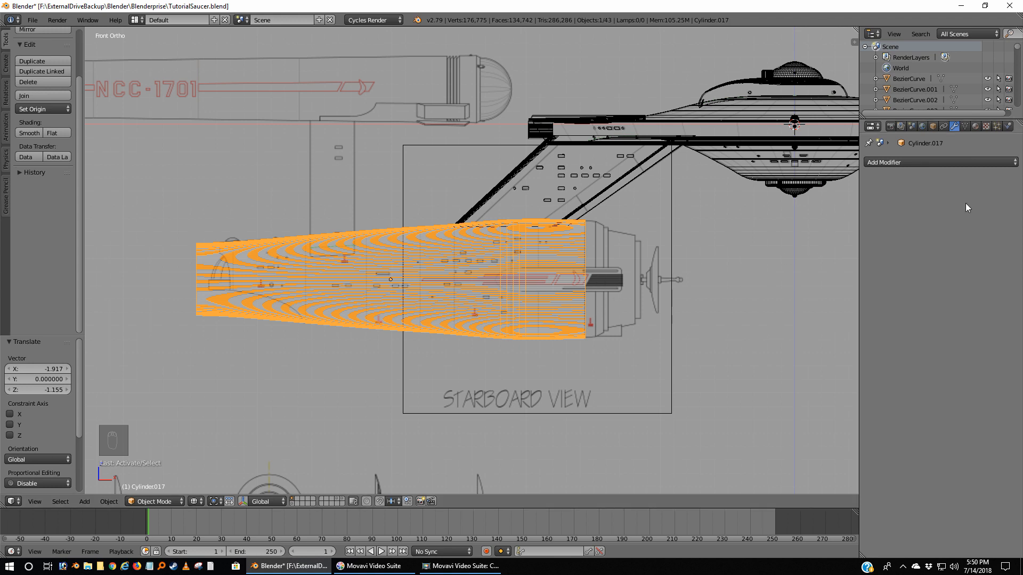
pyautogui.click(934, 126)
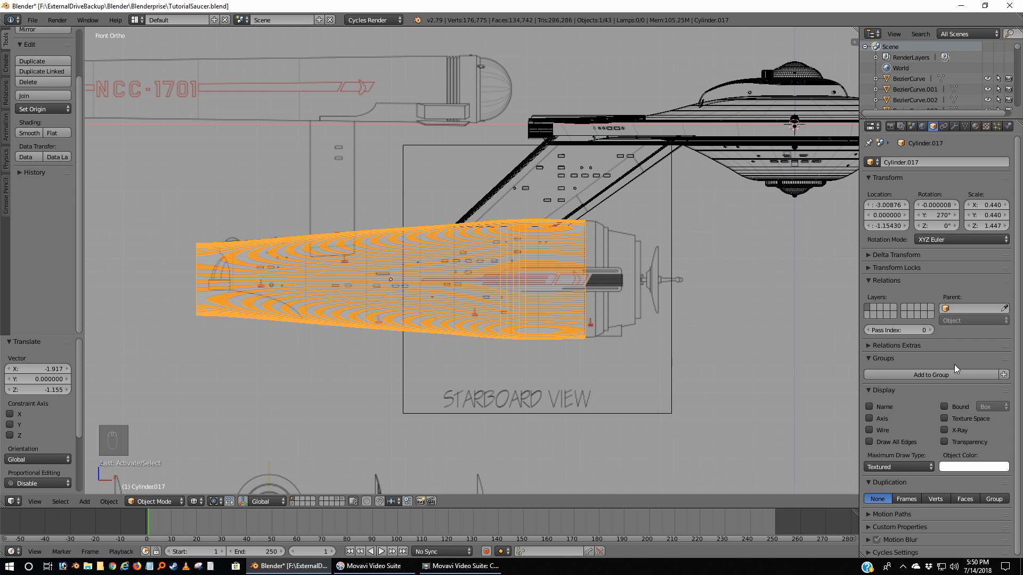
pyautogui.press('KP_3')
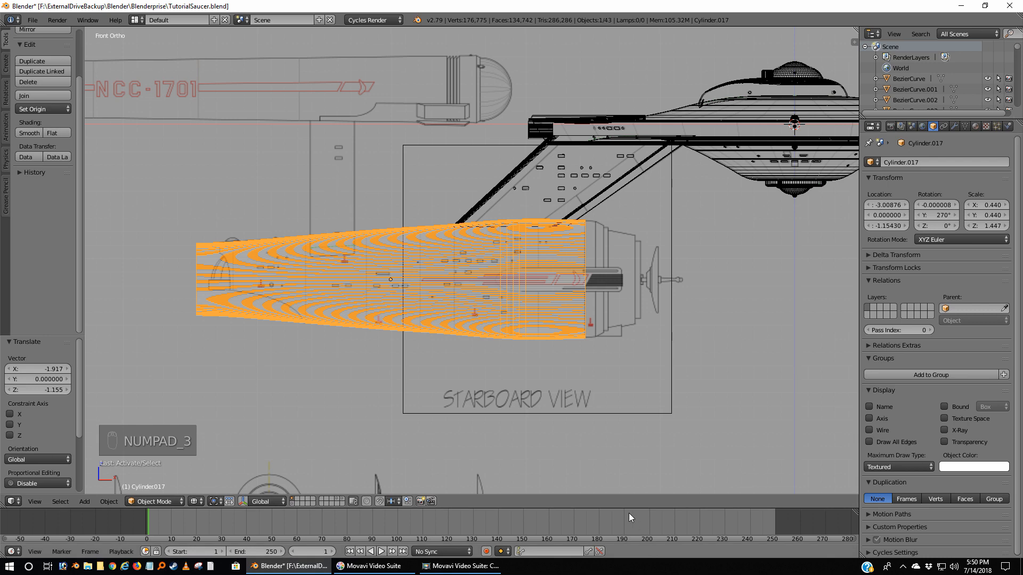
pyautogui.press('KP_3')
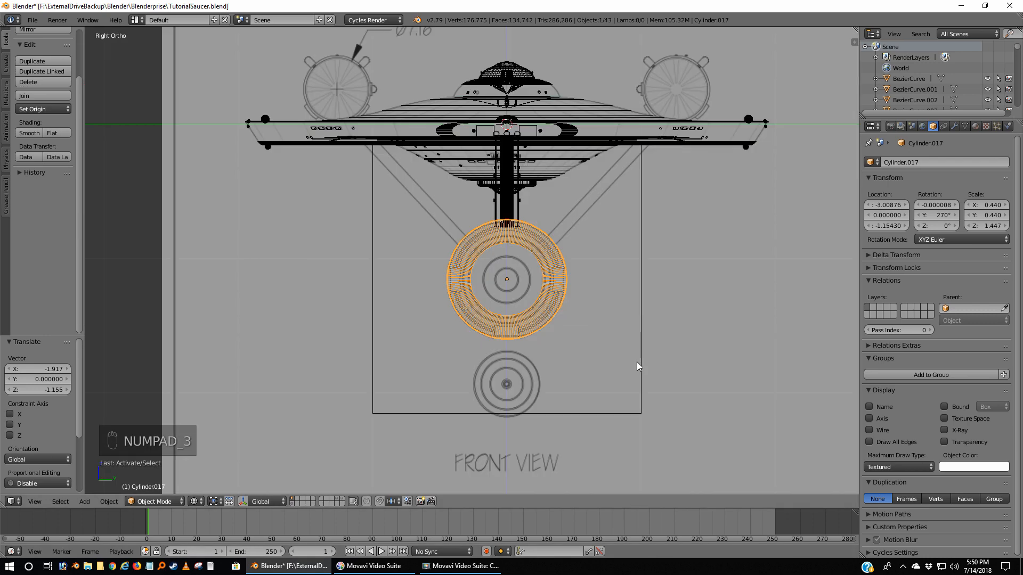
pyautogui.scroll(3, 637, 366)
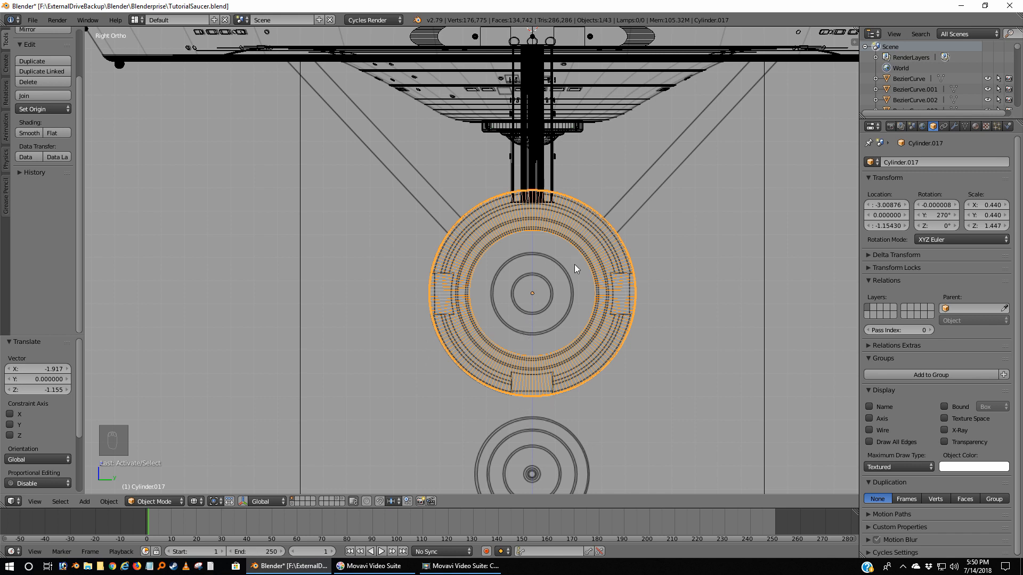
pyautogui.press('KP_1')
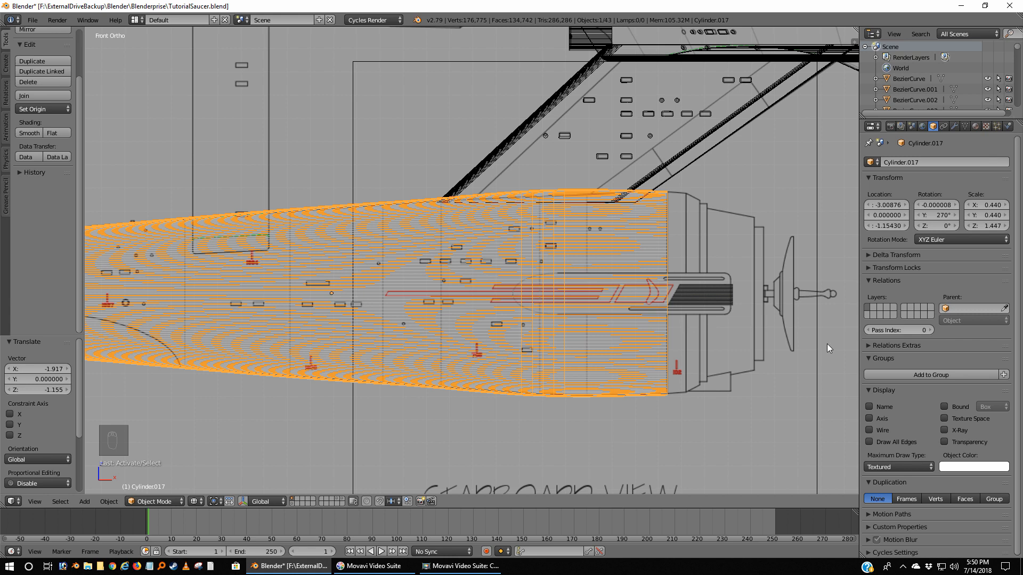
# Select the new cube and scale it uniformly to about 0.090 to fit the height of the blueprint's side channel
pyautogui.rightClick(819, 202)
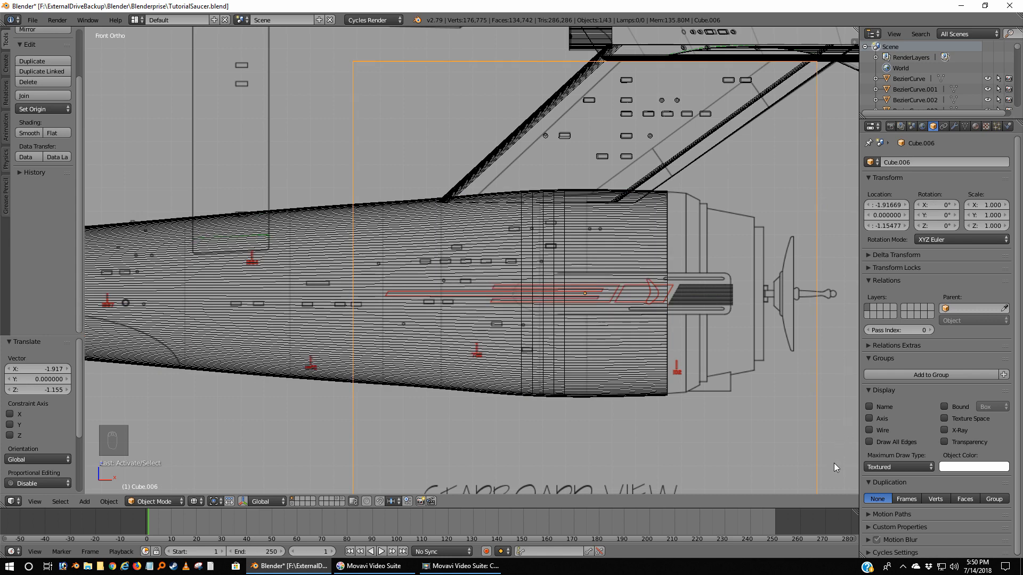
pyautogui.press('s')
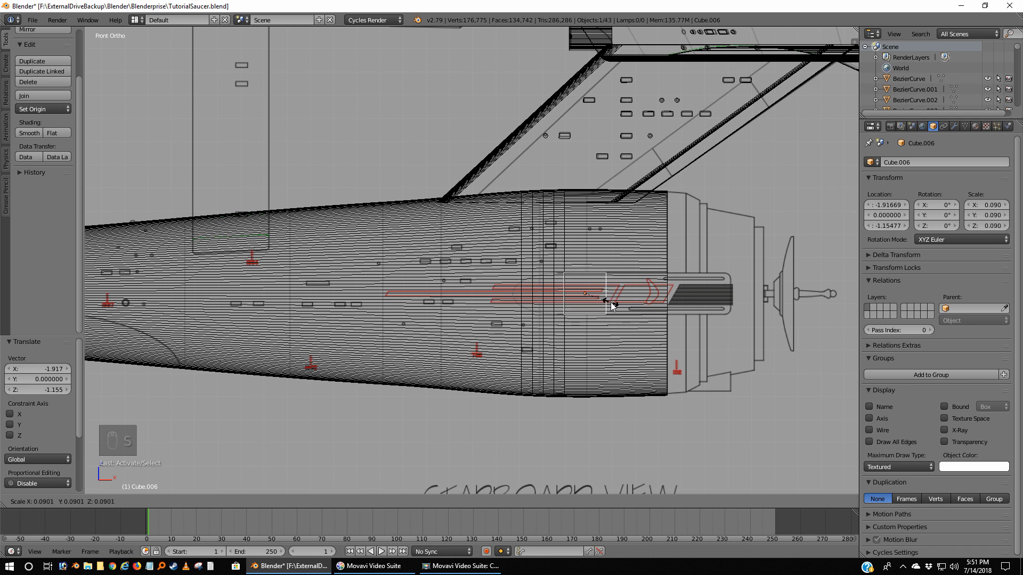
pyautogui.click(612, 303)
# Move the small cube about 0.208 forward along X within the blueprint's side channel
pyautogui.scroll(3, 647, 348)
pyautogui.scroll(2, 756, 372)
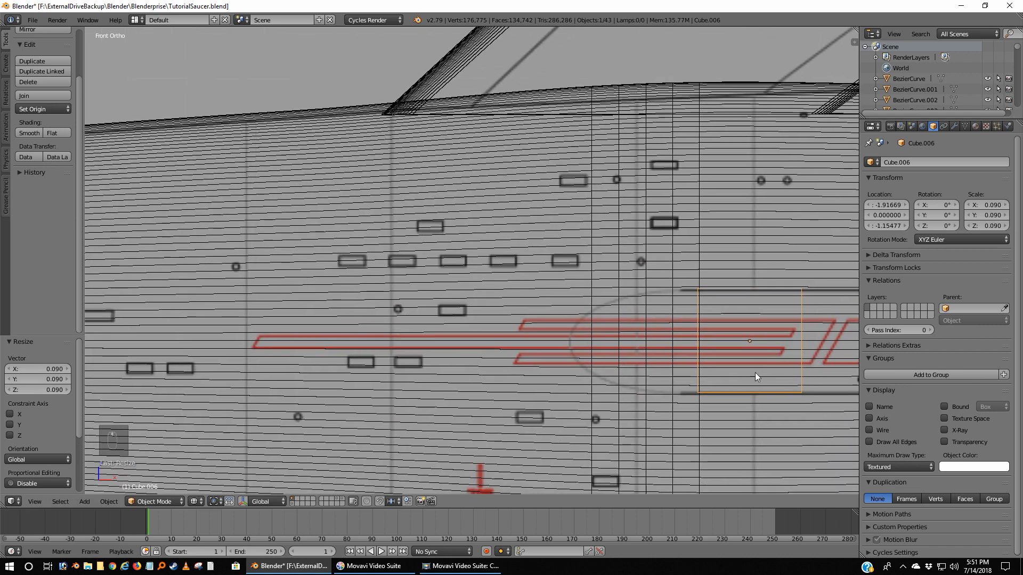
pyautogui.scroll(4, 619, 356)
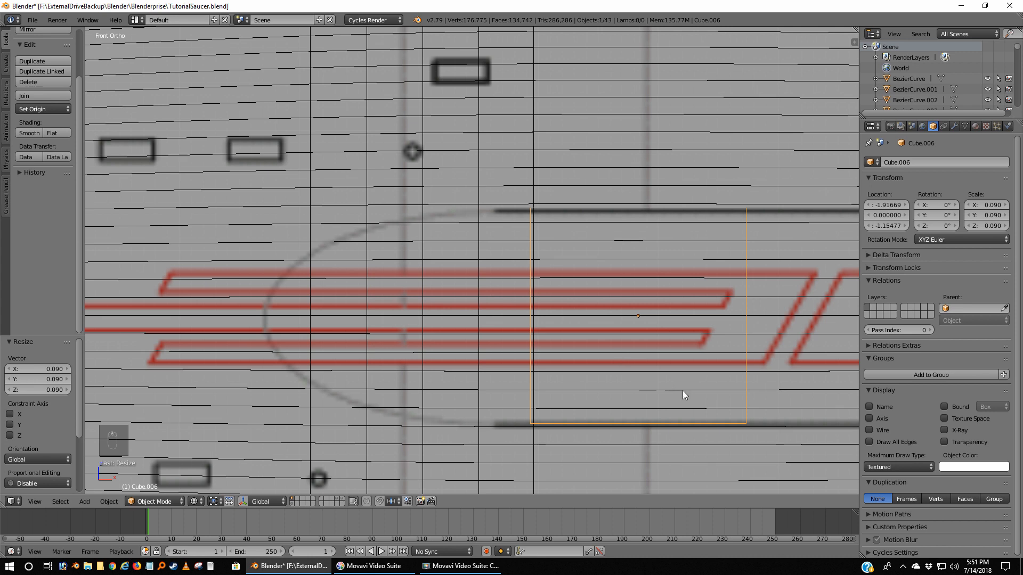
pyautogui.keyDown('shift'); pyautogui.moveTo(683, 391); pyautogui.dragTo(536, 312, button='middle'); pyautogui.keyUp('shift')
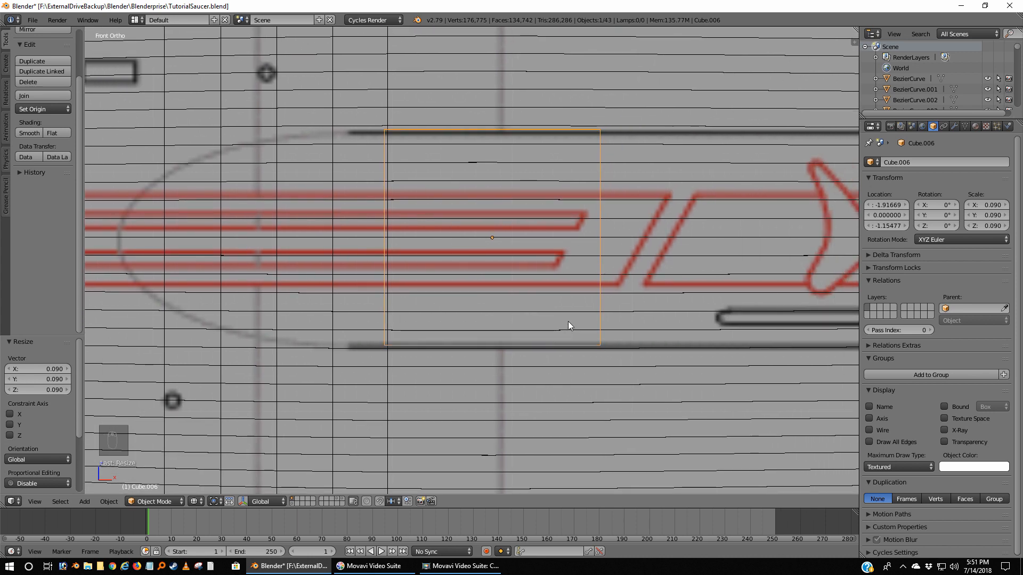
pyautogui.keyDown('shift'); pyautogui.moveTo(544, 292); pyautogui.dragTo(529, 277, button='middle'); pyautogui.keyUp('shift')
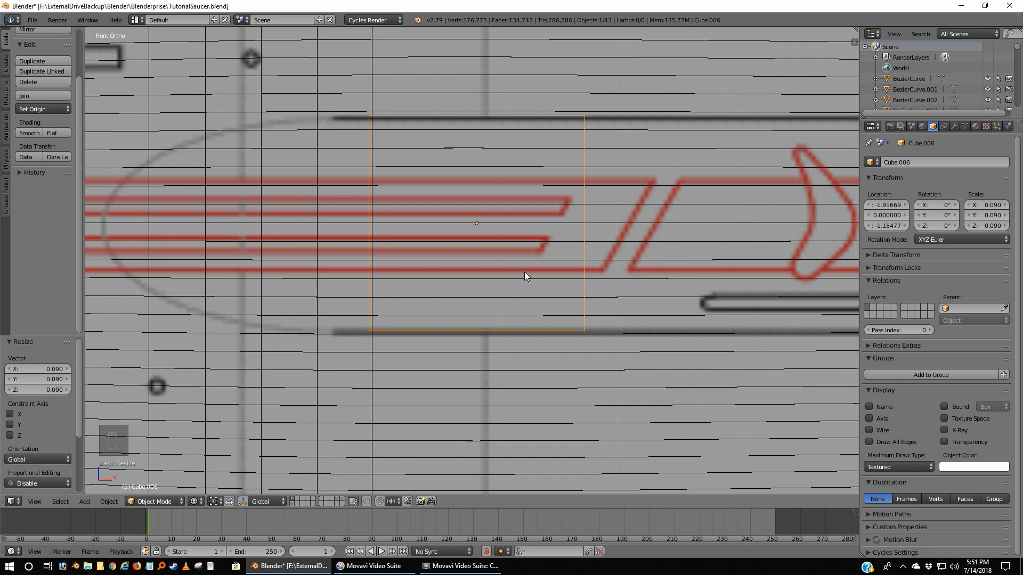
pyautogui.press('g')
pyautogui.press('x')
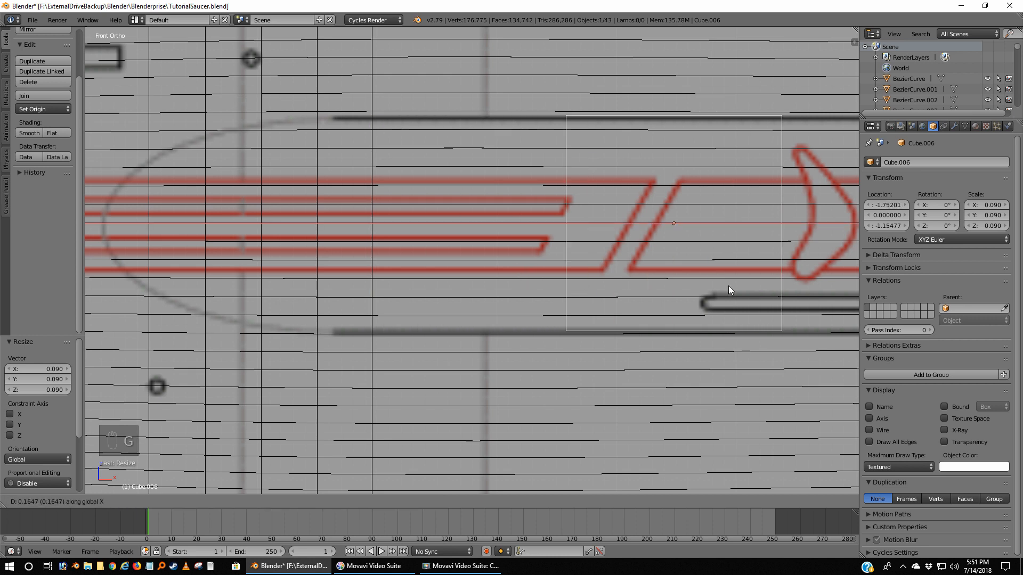
pyautogui.click(774, 279)
# Move the cube another 0.123 or so along X so it straddles the hull's front edge
pyautogui.scroll(-2, 778, 277)
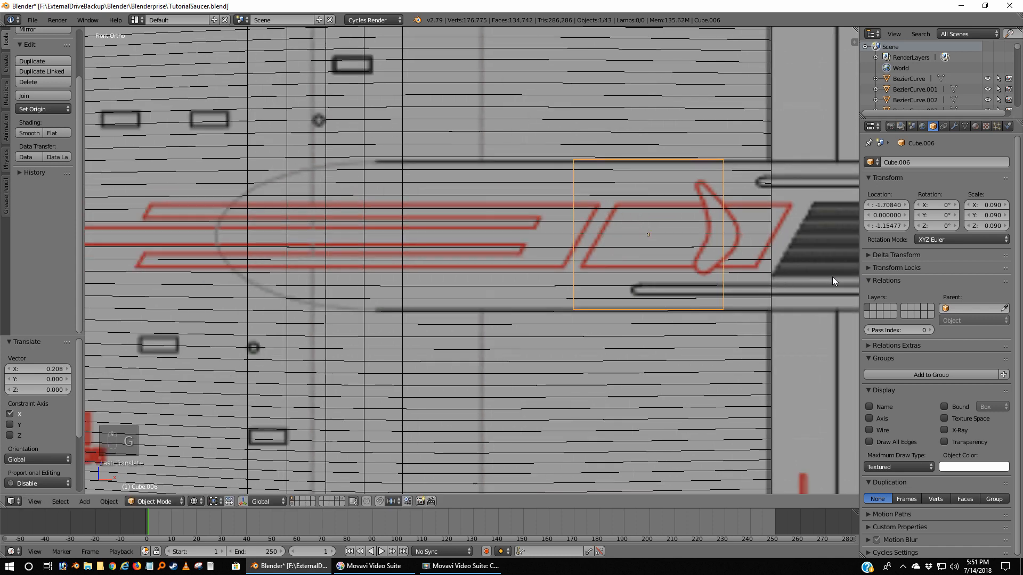
pyautogui.keyDown('shift'); pyautogui.moveTo(809, 272); pyautogui.dragTo(647, 256, button='middle'); pyautogui.keyUp('shift')
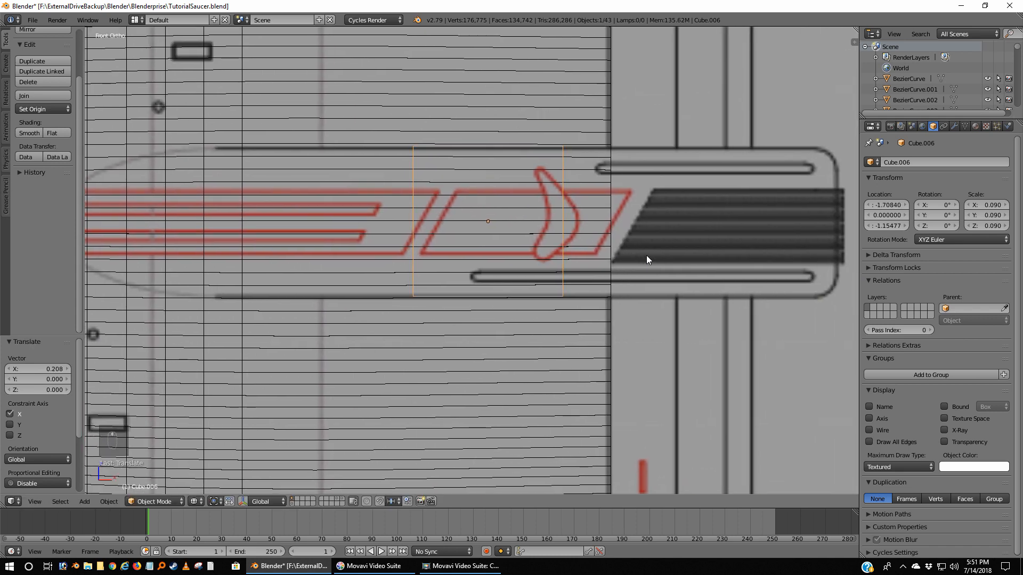
pyautogui.scroll(2, 780, 256)
pyautogui.keyDown('shift'); pyautogui.moveTo(802, 245); pyautogui.dragTo(711, 310, button='middle'); pyautogui.keyUp('shift')
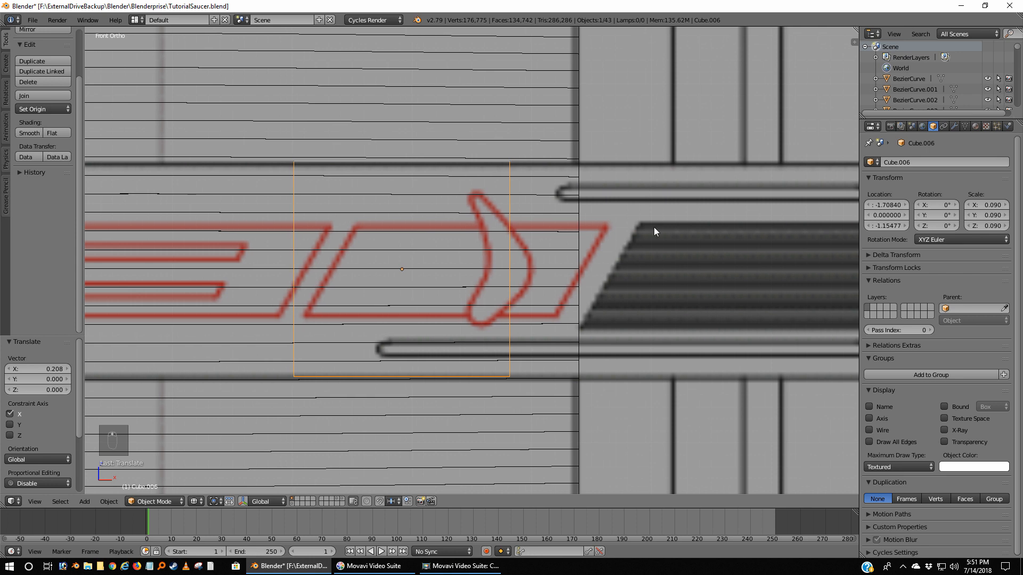
pyautogui.press('g')
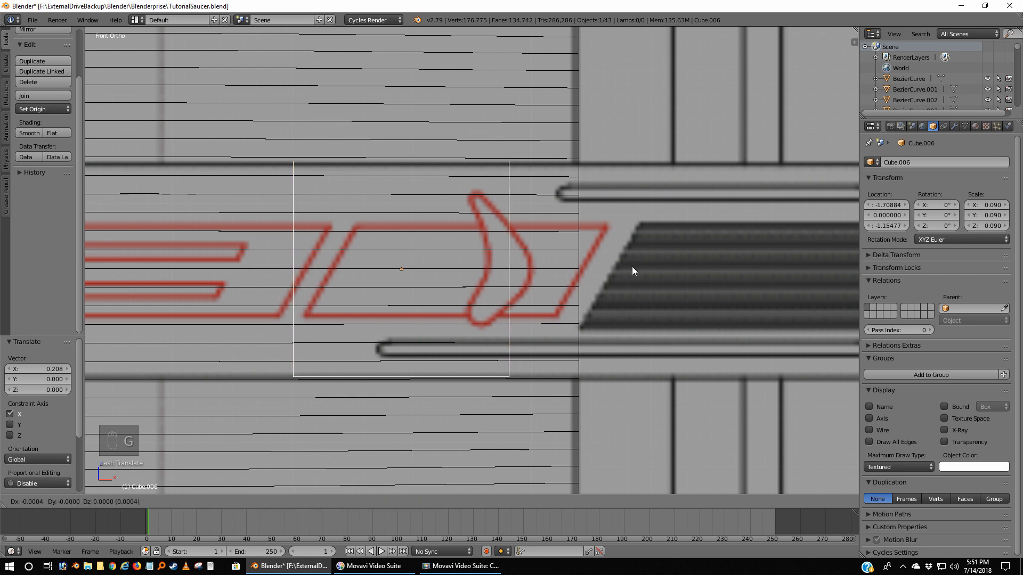
pyautogui.press('x')
pyautogui.click(779, 264)
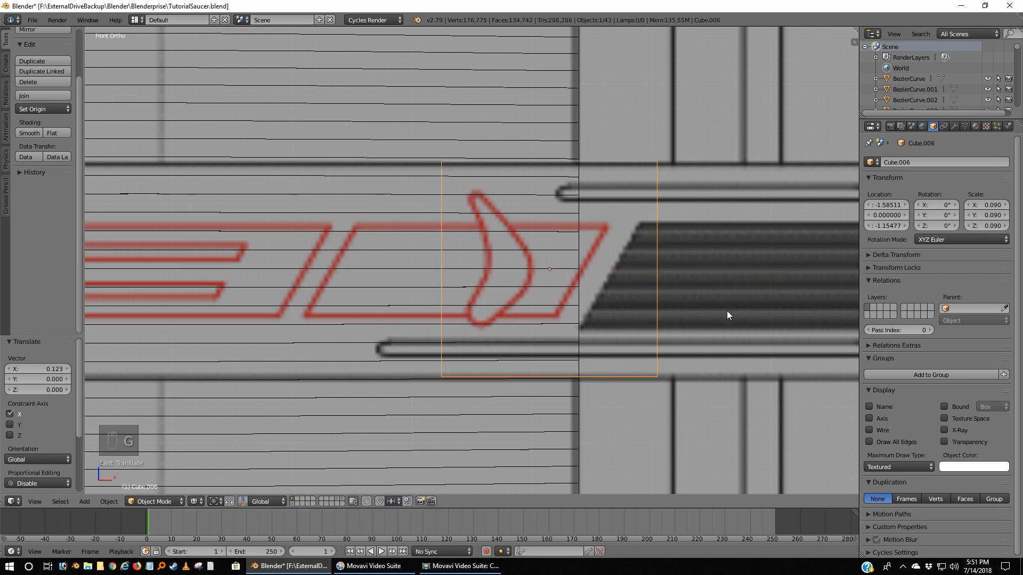
# Nudge the cube up about 0.0006 on Z and scale it by 1.017 to match the side channel's edges
pyautogui.scroll(3, 727, 312)
pyautogui.keyDown('shift'); pyautogui.moveTo(769, 308); pyautogui.dragTo(691, 278, button='middle'); pyautogui.keyUp('shift')
pyautogui.scroll(1, 687, 305)
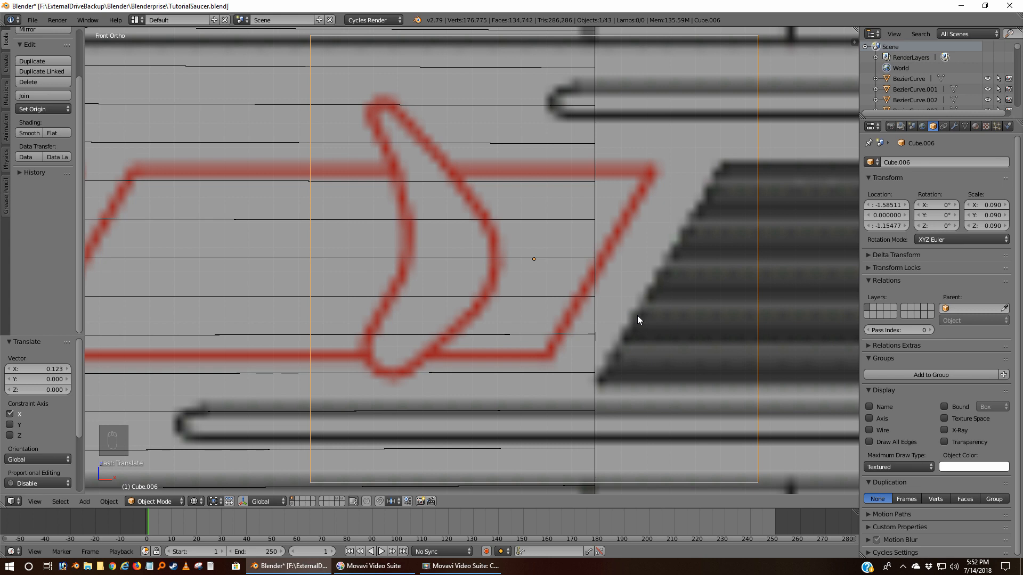
pyautogui.press('g')
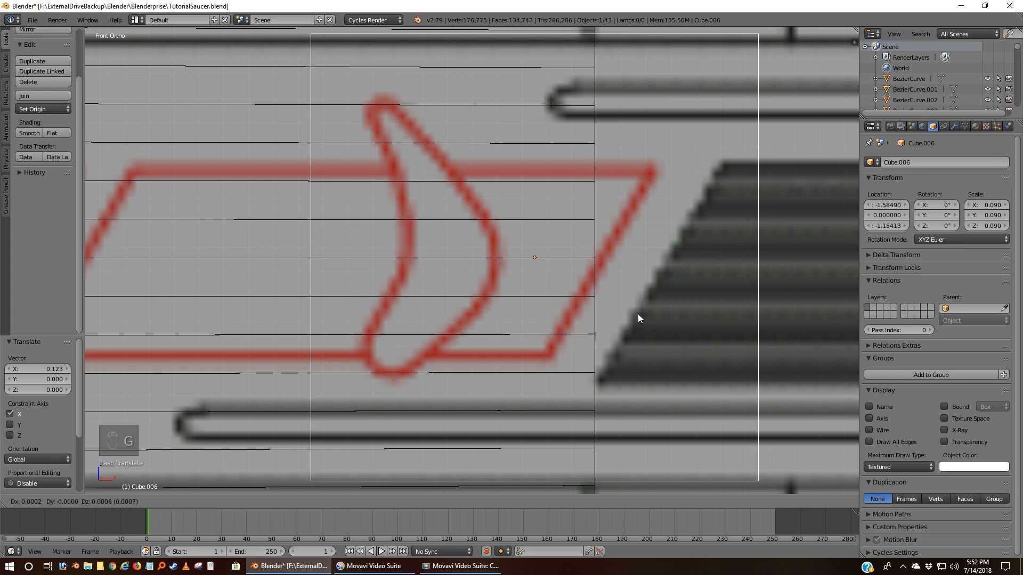
pyautogui.click(639, 318)
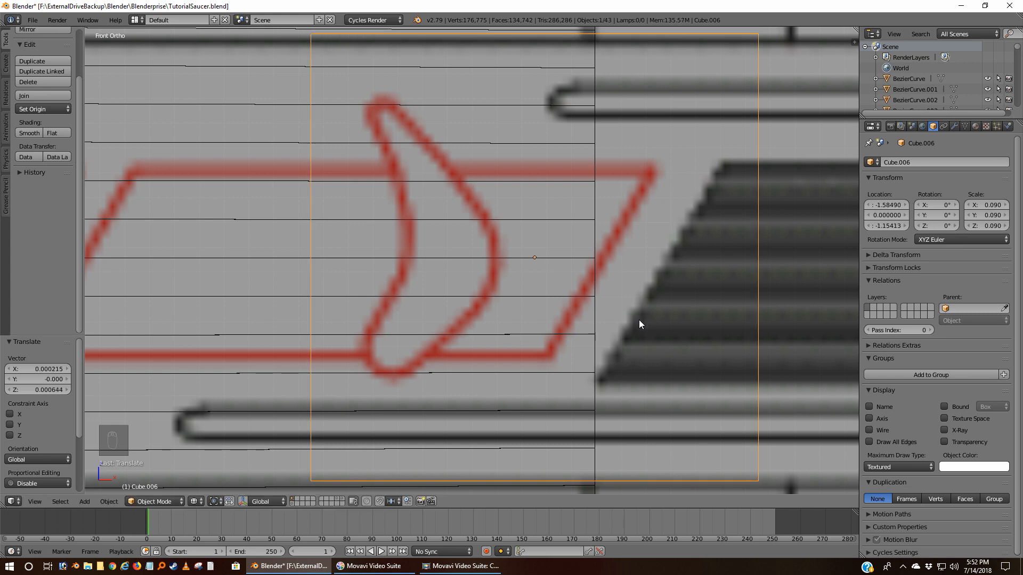
pyautogui.press('s')
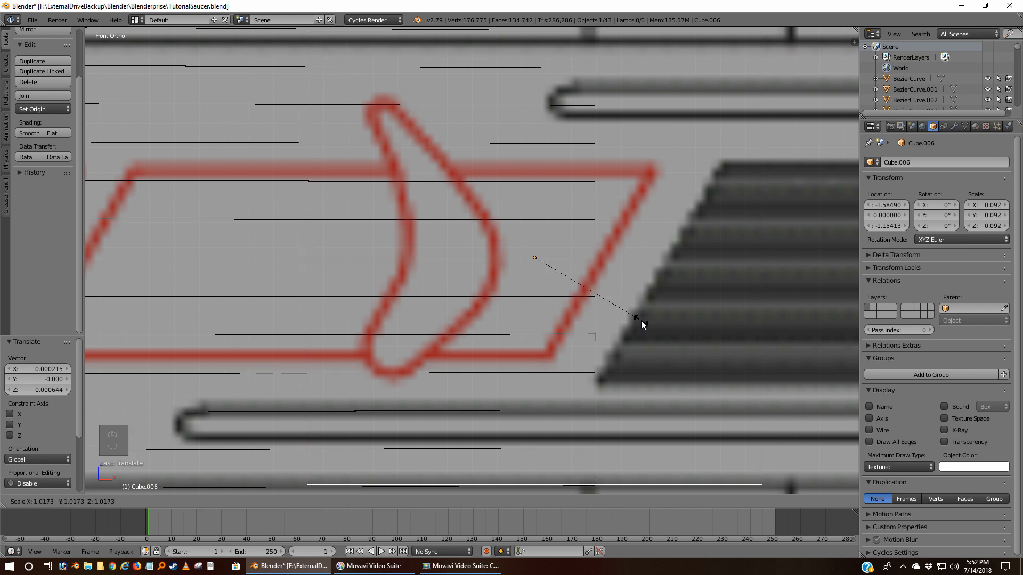
pyautogui.click(641, 322)
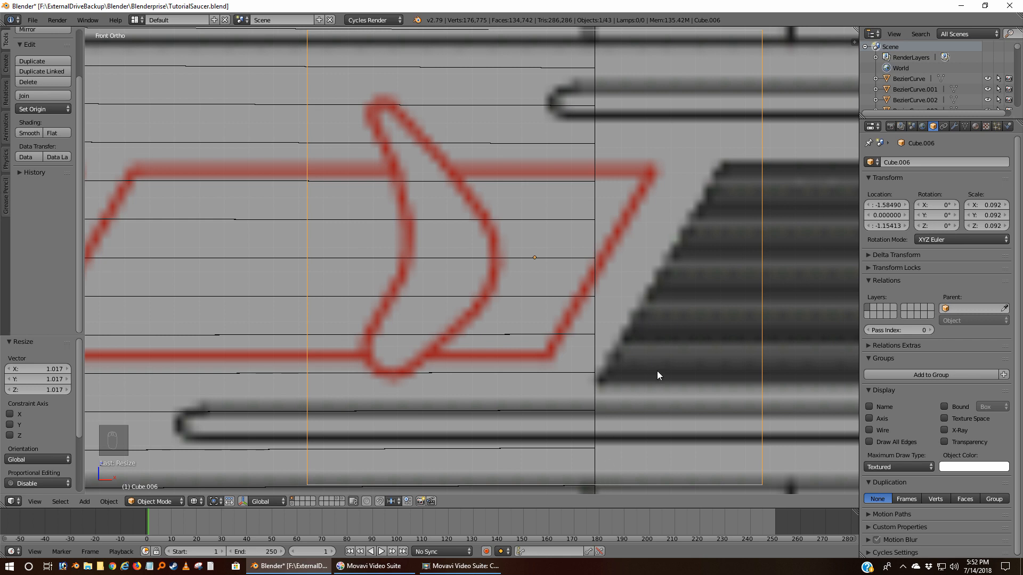
# Nudge the cube down about 0.0002 along Z to align it with the side channel's edges
pyautogui.press('g')
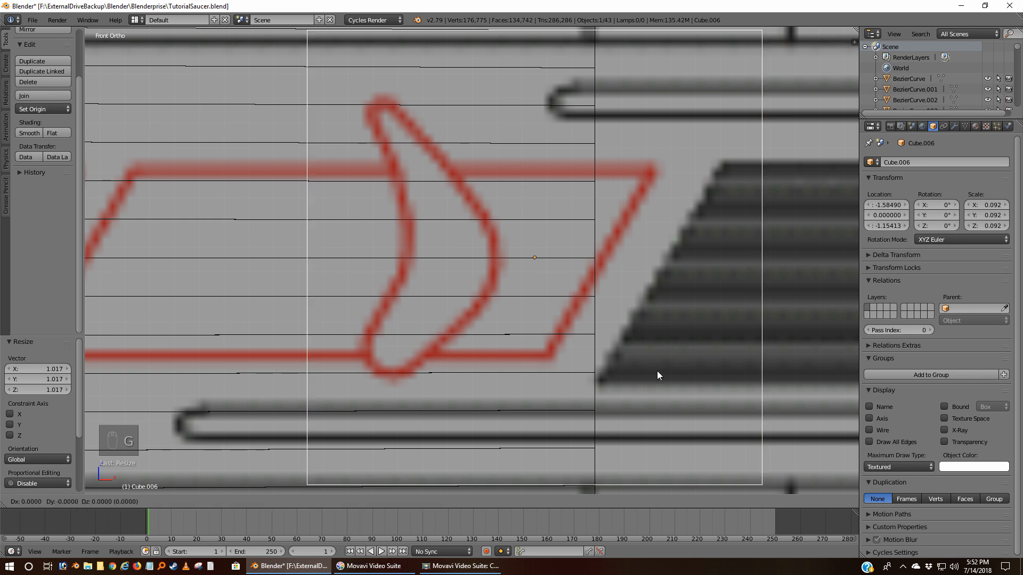
pyautogui.press('z')
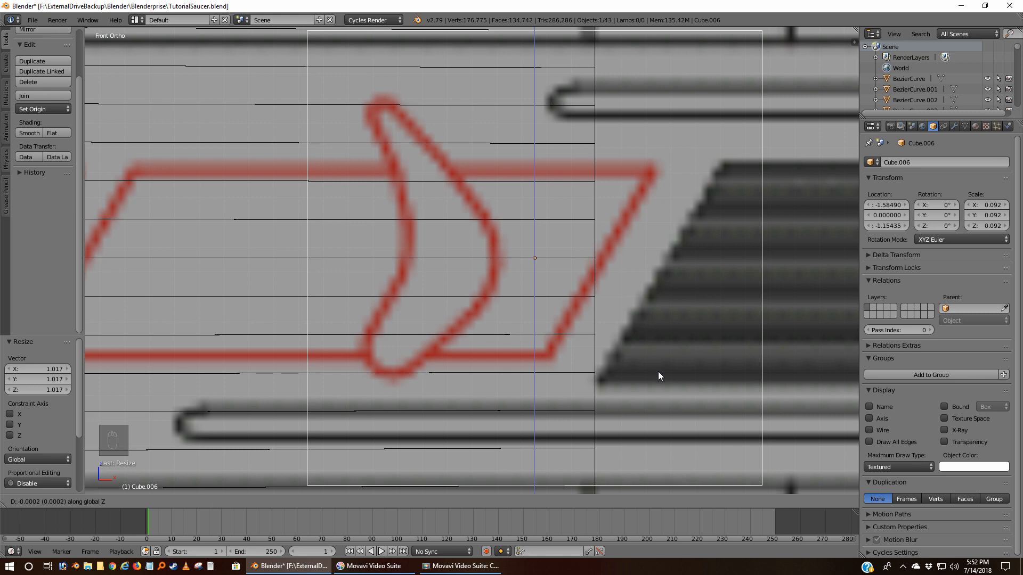
pyautogui.click(660, 372)
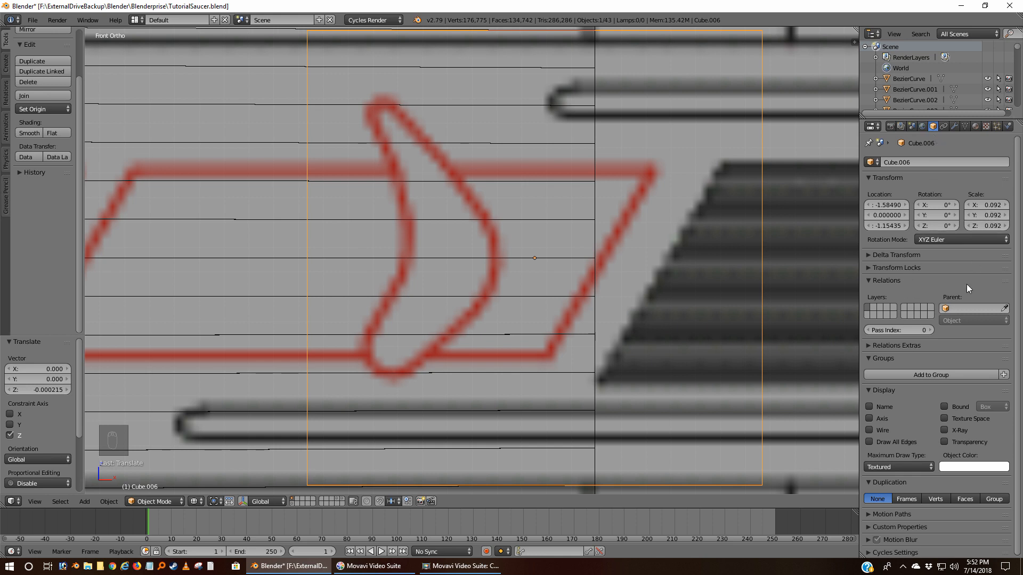
# Try to fine-tune the cube's Z scale by changing its last decimal digit to 3
pyautogui.click(996, 205)
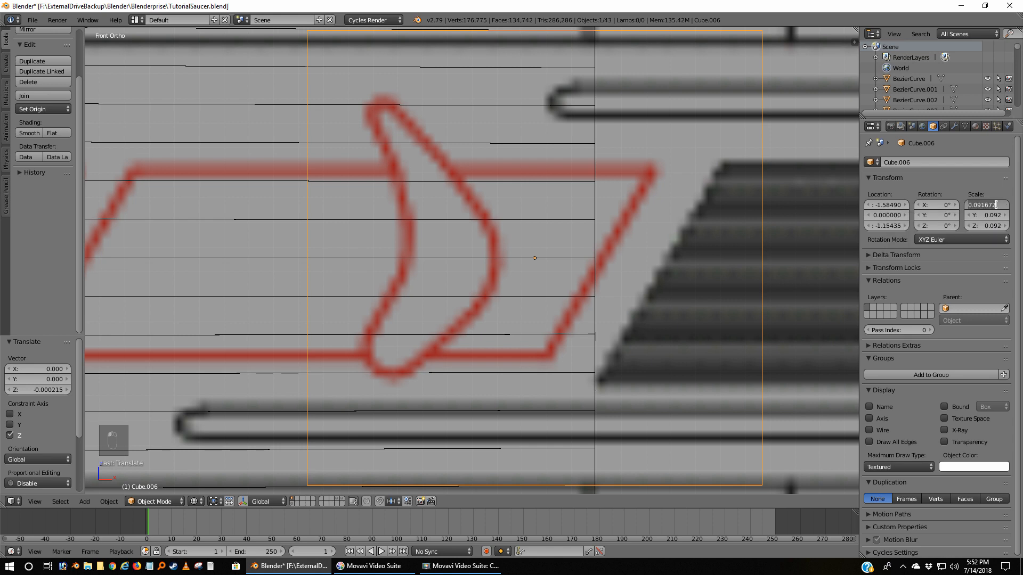
pyautogui.click(996, 205)
pyautogui.click(994, 226)
pyautogui.click(995, 226)
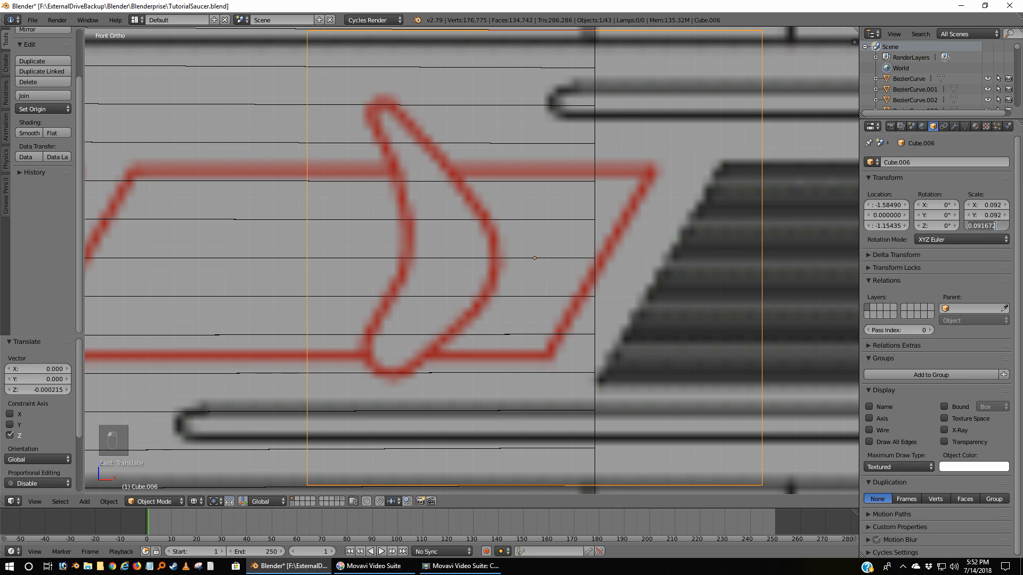
pyautogui.hotkey('ctrl', 'a')
pyautogui.press('BackSpace')
pyautogui.write('3')
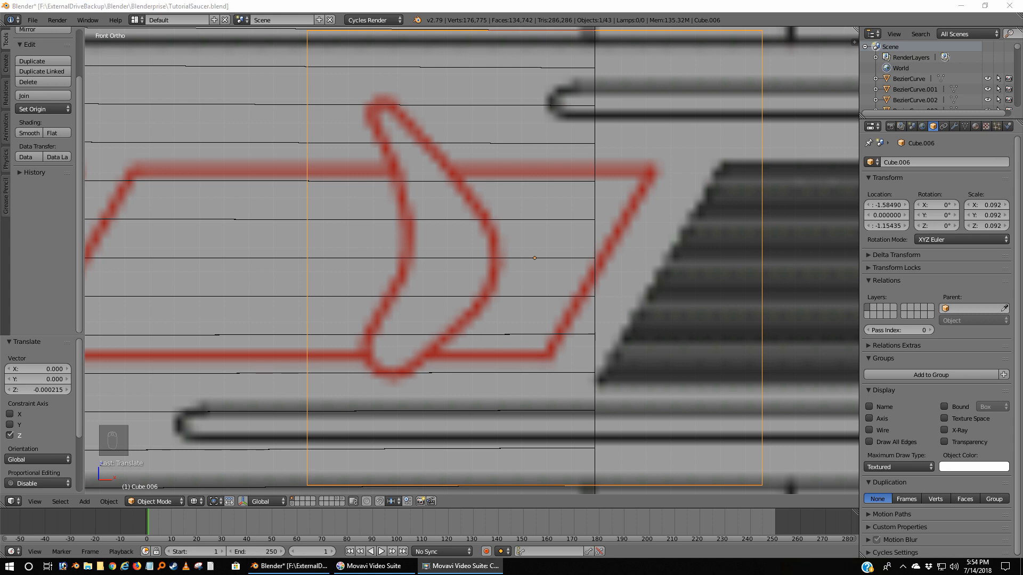
# Try another adjustment of the cube's Z scale, entering 8 among its trailing decimals
pyautogui.click(1005, 226)
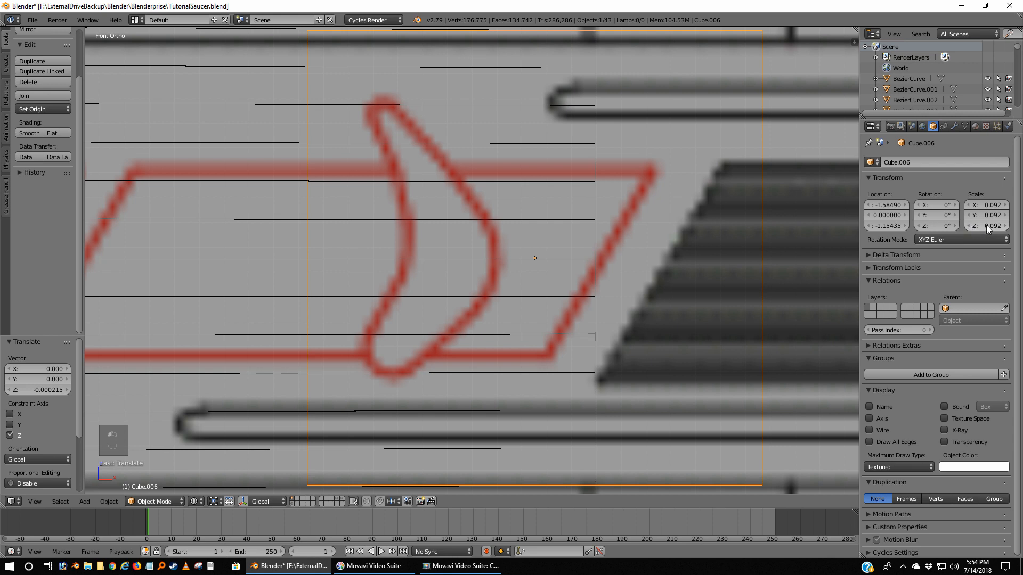
pyautogui.click(994, 229)
pyautogui.press('BackSpace')
pyautogui.press('Return')
pyautogui.click(994, 226)
pyautogui.click(994, 227)
pyautogui.moveTo(989, 226); pyautogui.dragTo(997, 238)
pyautogui.write('8')
pyautogui.press('Return')
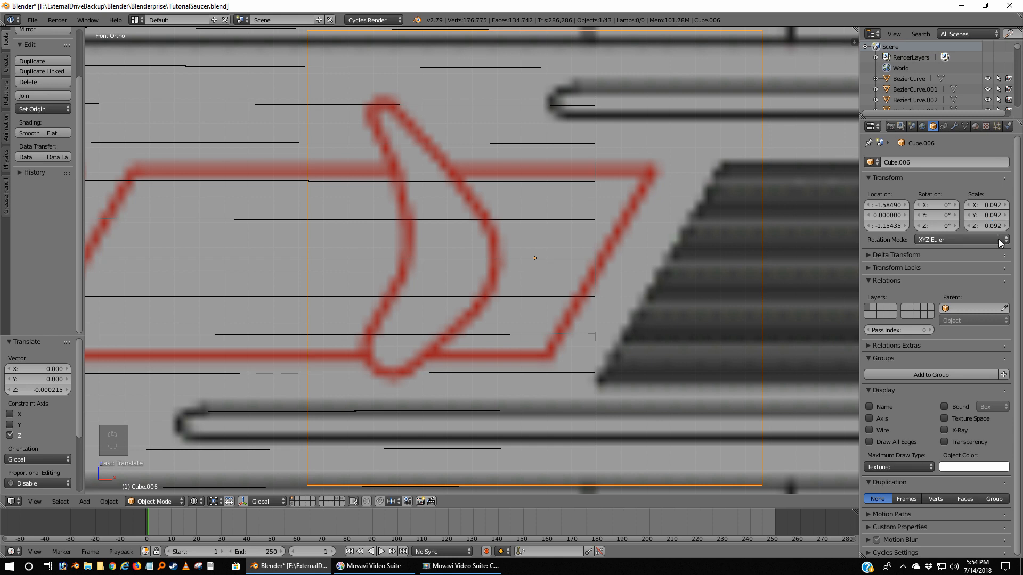
pyautogui.click(1005, 226)
pyautogui.click(969, 226)
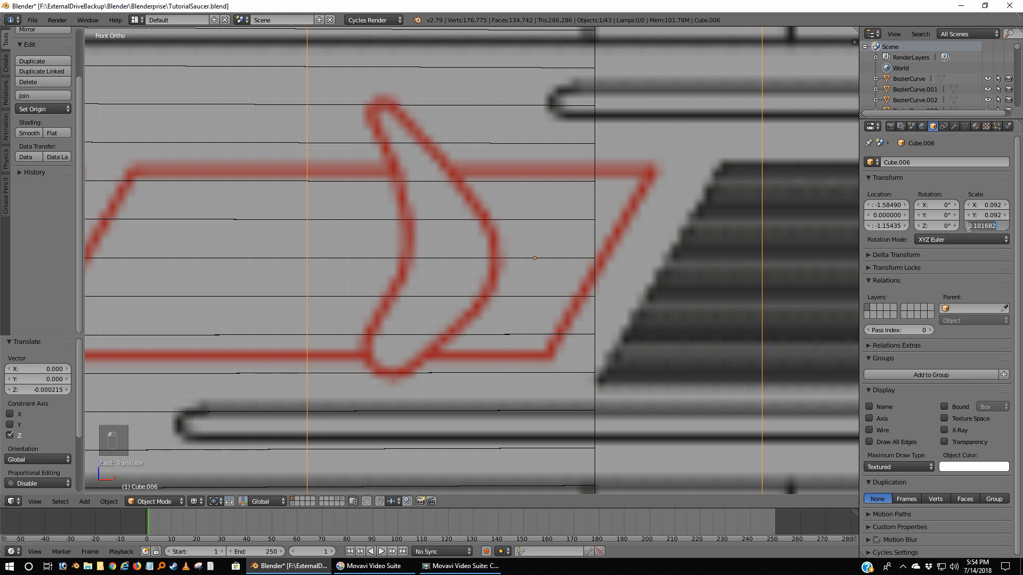
pyautogui.click(969, 226)
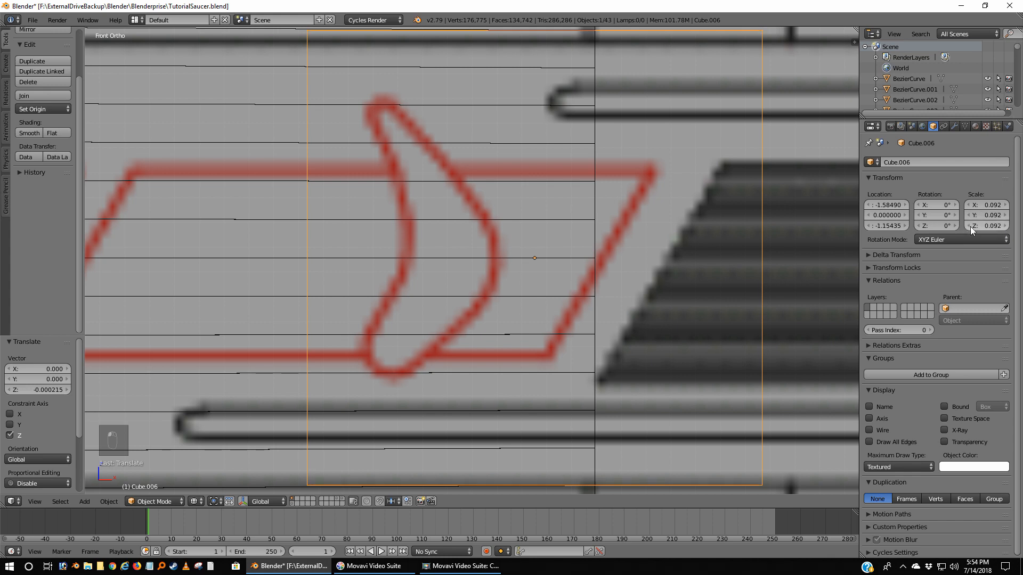
# Fine-tune the cube's Z scale, entering 77 as its trailing decimals
pyautogui.click(988, 226)
pyautogui.write('77')
pyautogui.press('Return')
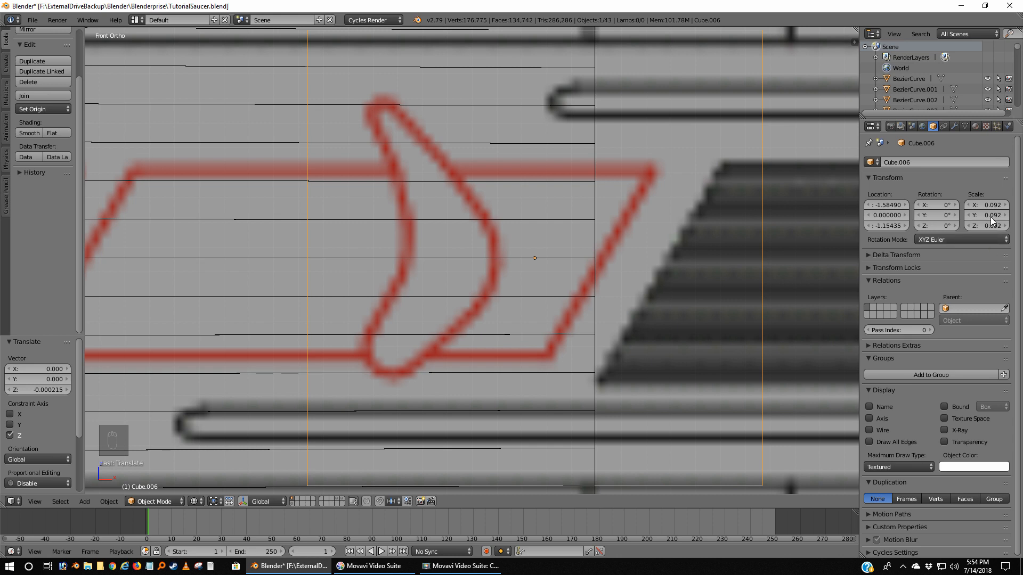
pyautogui.click(987, 226)
pyautogui.click(983, 233)
pyautogui.click(984, 226)
pyautogui.press('Return')
# Check the cube's Y scale and fine-tune its X scale, entering 7 among the trailing decimals
pyautogui.click(987, 215)
pyautogui.press('Return')
pyautogui.click(989, 205)
pyautogui.click(989, 204)
pyautogui.press('BackSpace')
pyautogui.write('7')
pyautogui.click(984, 215)
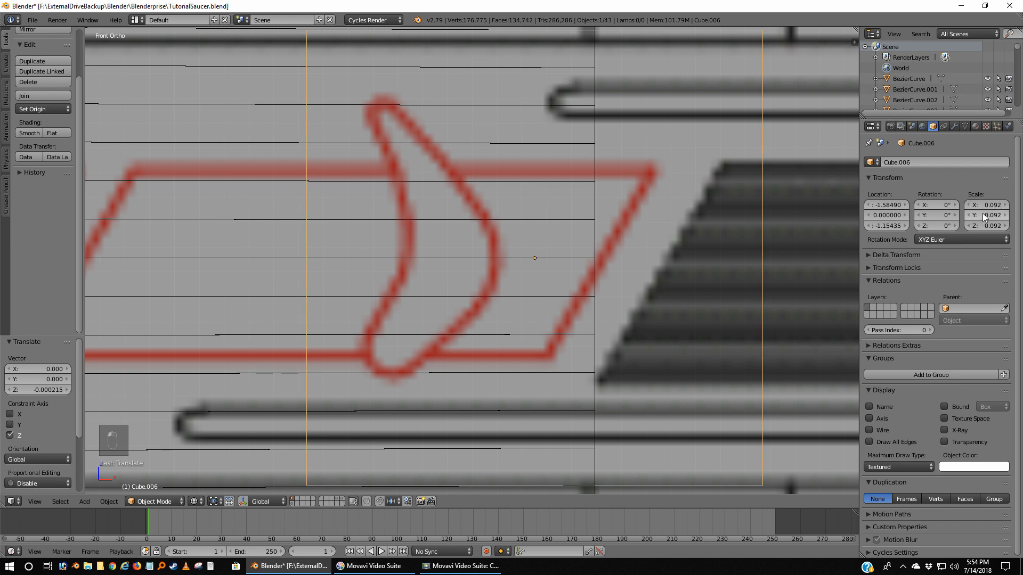
pyautogui.click(986, 207)
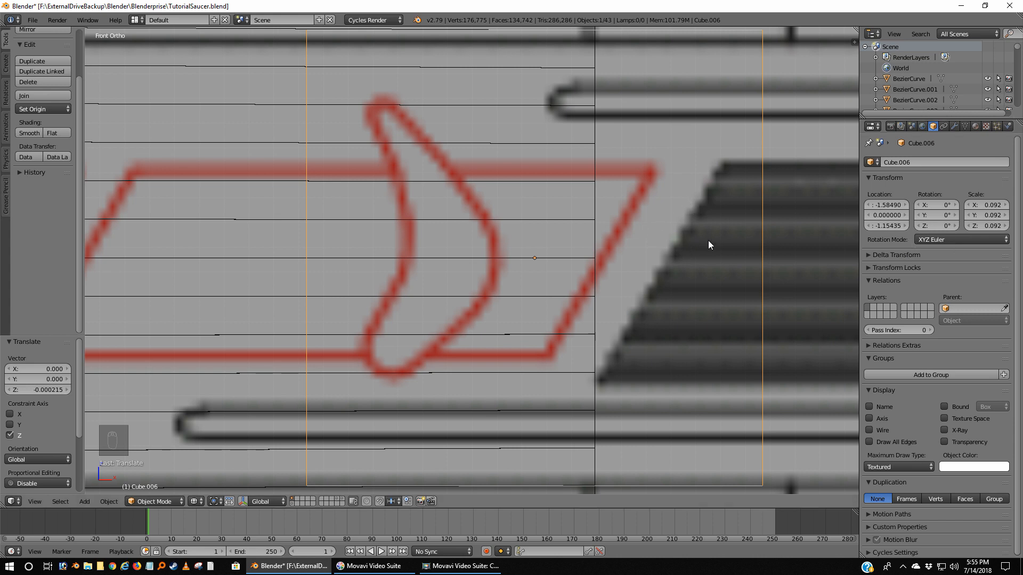
pyautogui.press('g')
pyautogui.press('z')
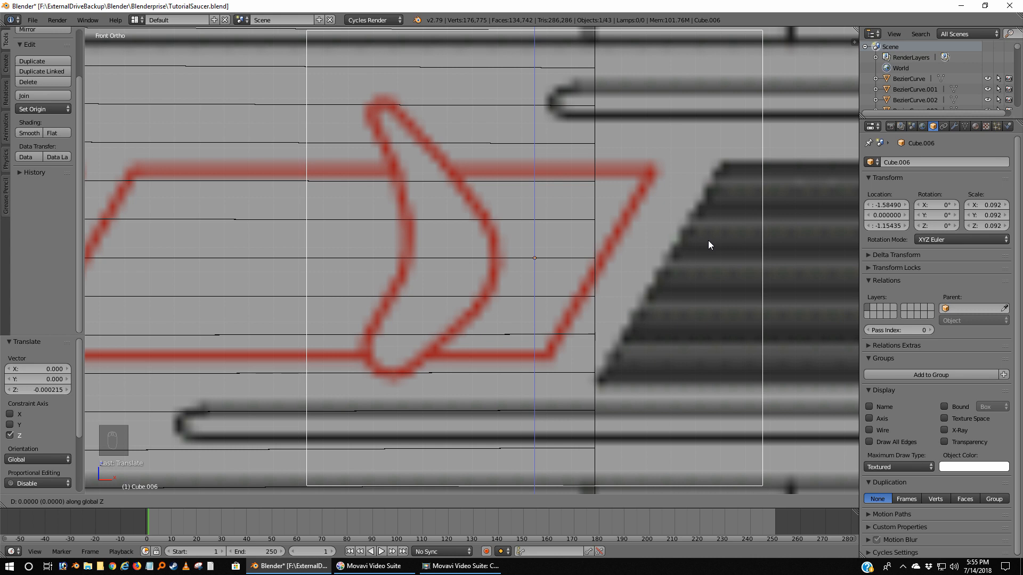
pyautogui.click(708, 241)
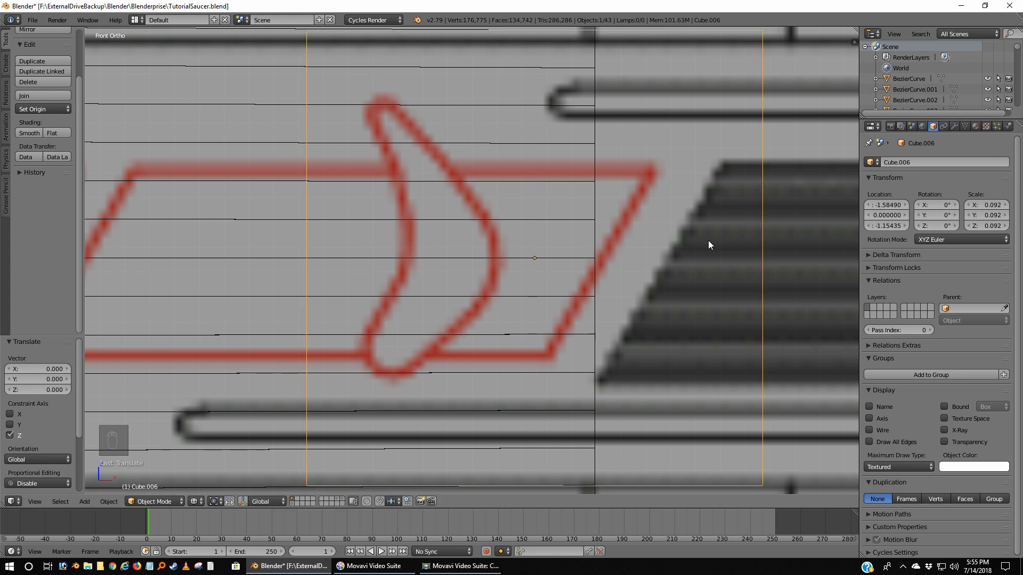
# Scale the cube uniformly by about 0.936 so it sits just inside the side channel's outline
pyautogui.scroll(-5, 705, 259)
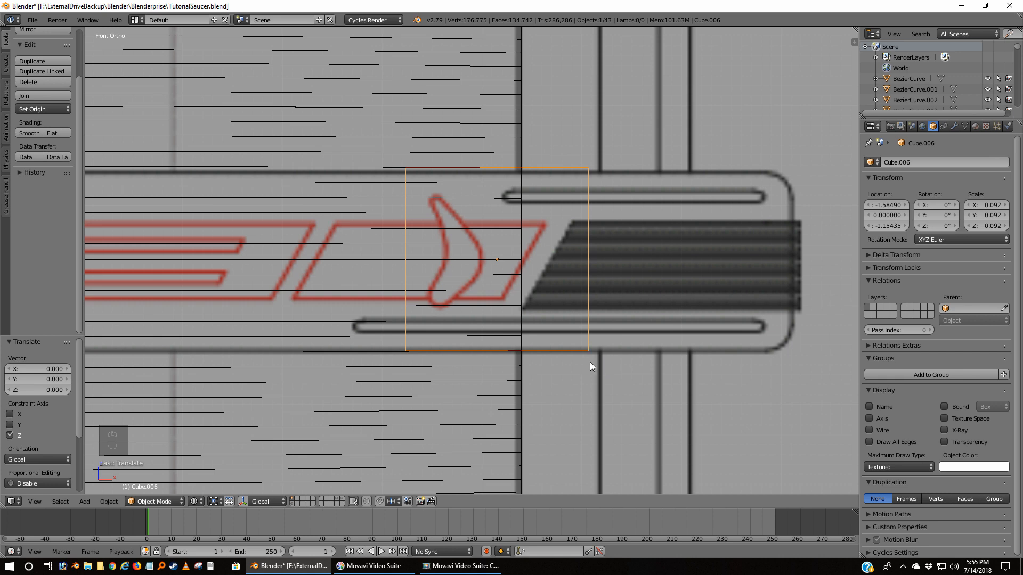
pyautogui.press('s')
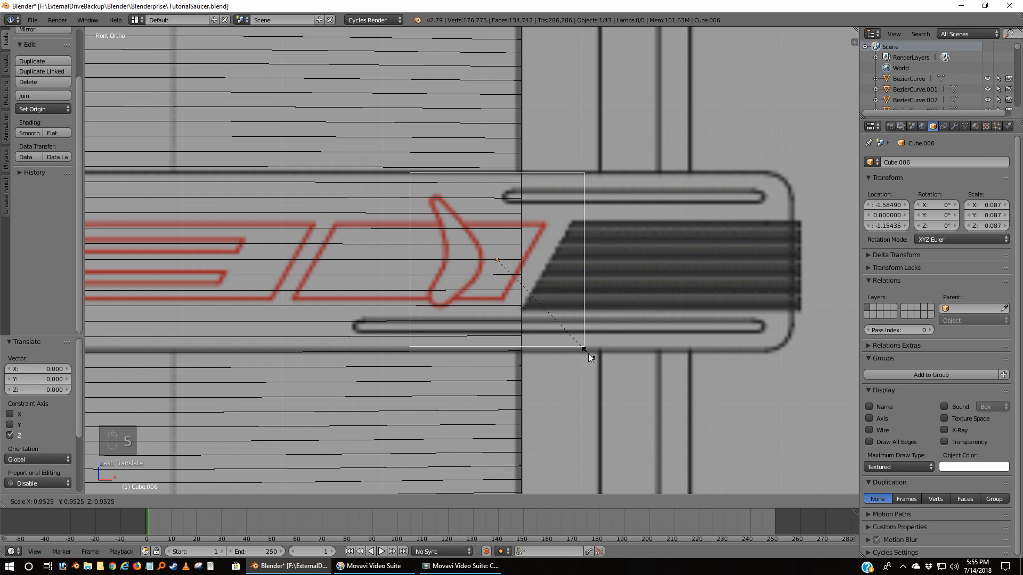
pyautogui.click(588, 350)
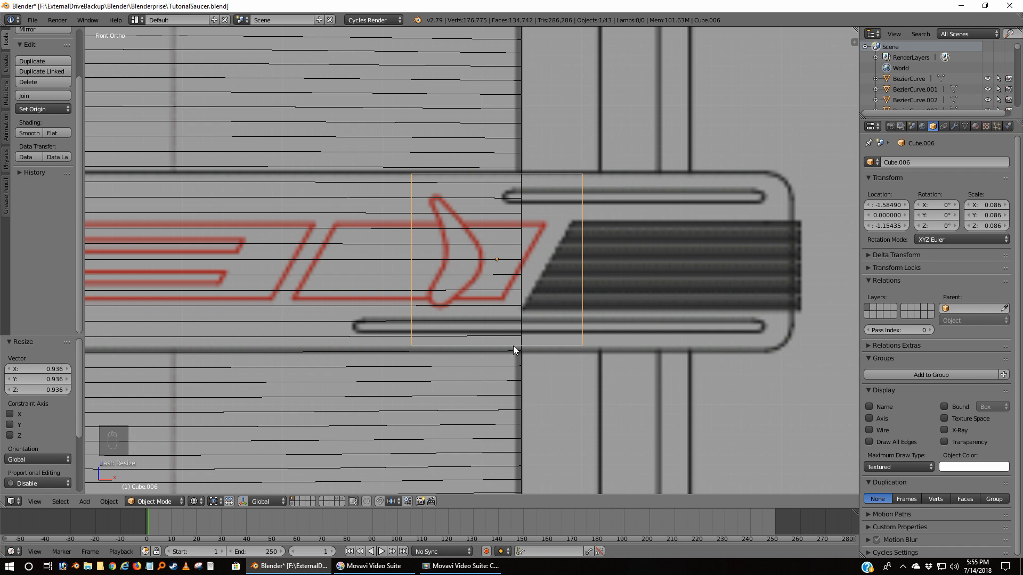
# In the right view, move the cube about -0.510 along Y to the side notch on the hull's rim
pyautogui.press('KP_3')
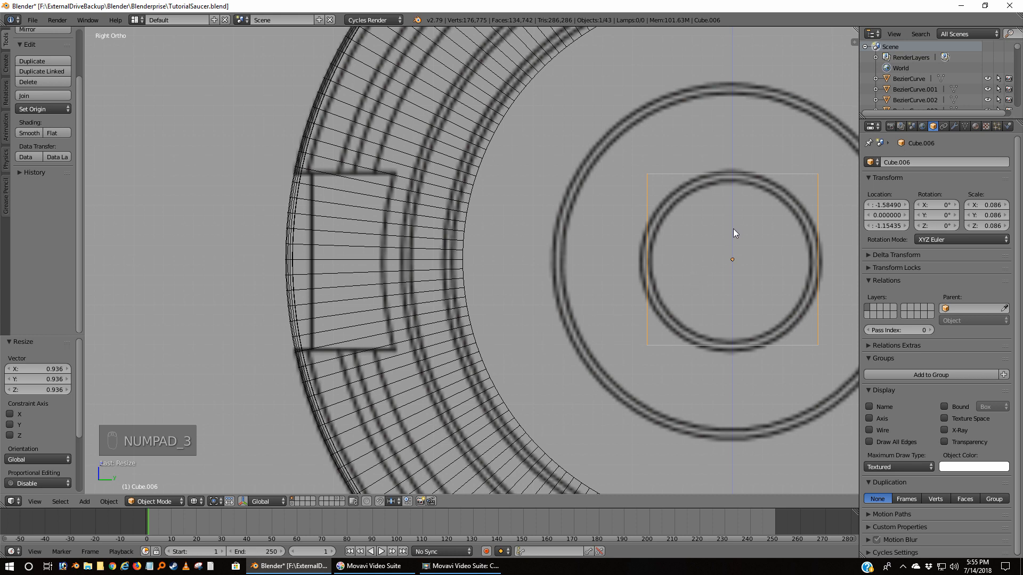
pyautogui.press('g')
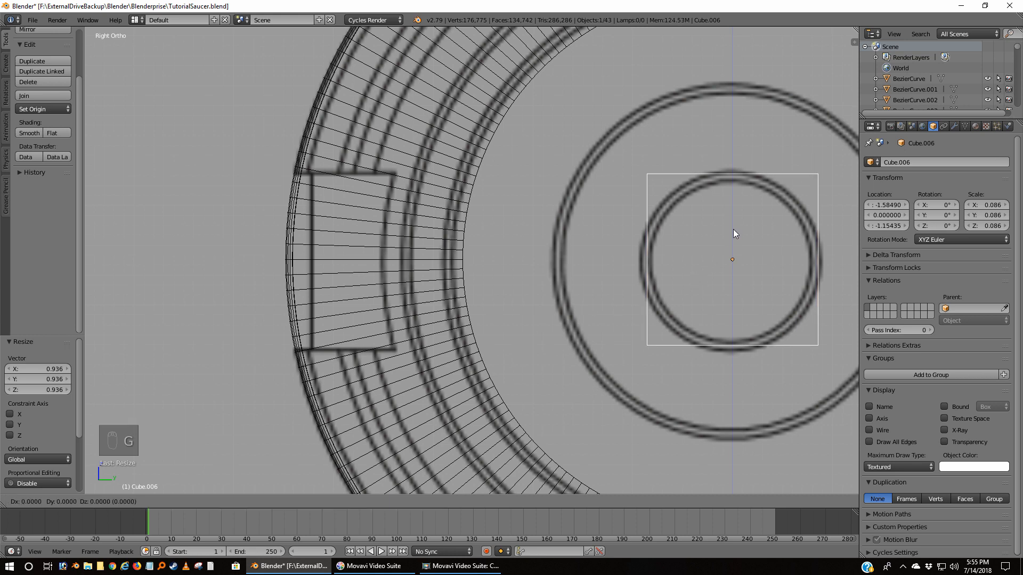
pyautogui.press('y')
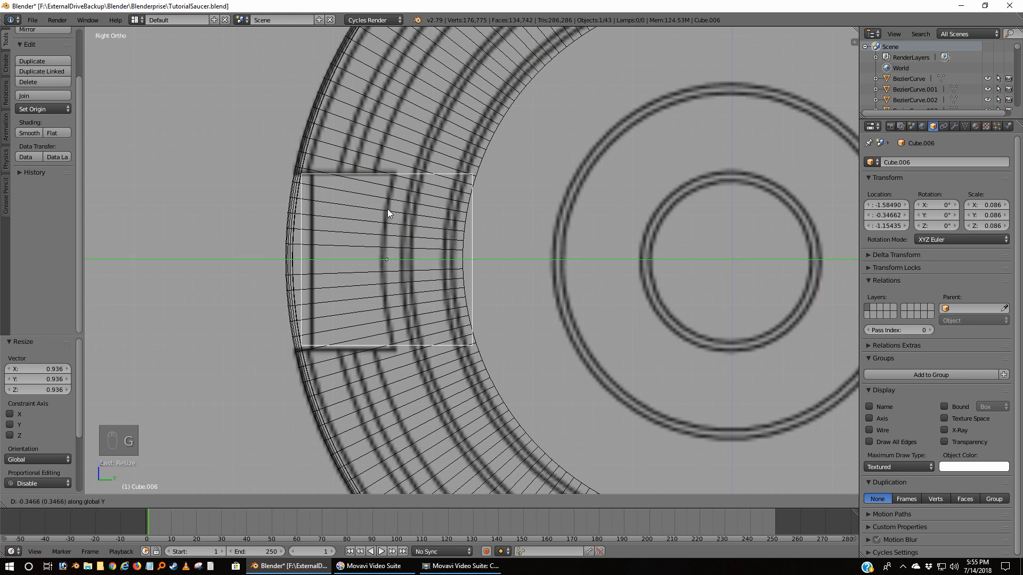
pyautogui.click(225, 203)
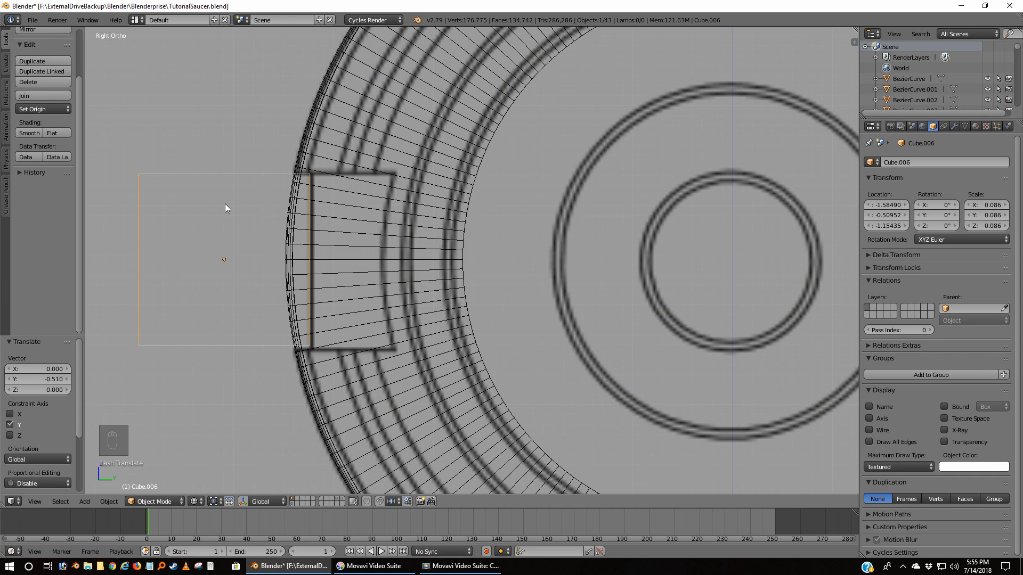
# Nudge the cube about 0.0004 along Y to align its inner face with the notch's vertical line
pyautogui.scroll(1, 225, 203)
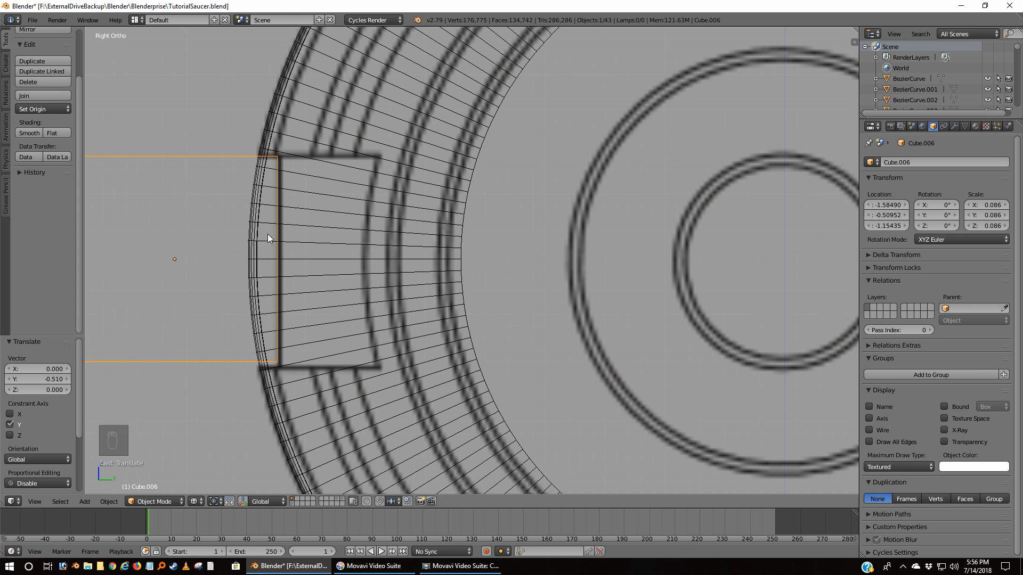
pyautogui.press('g')
pyautogui.press('y')
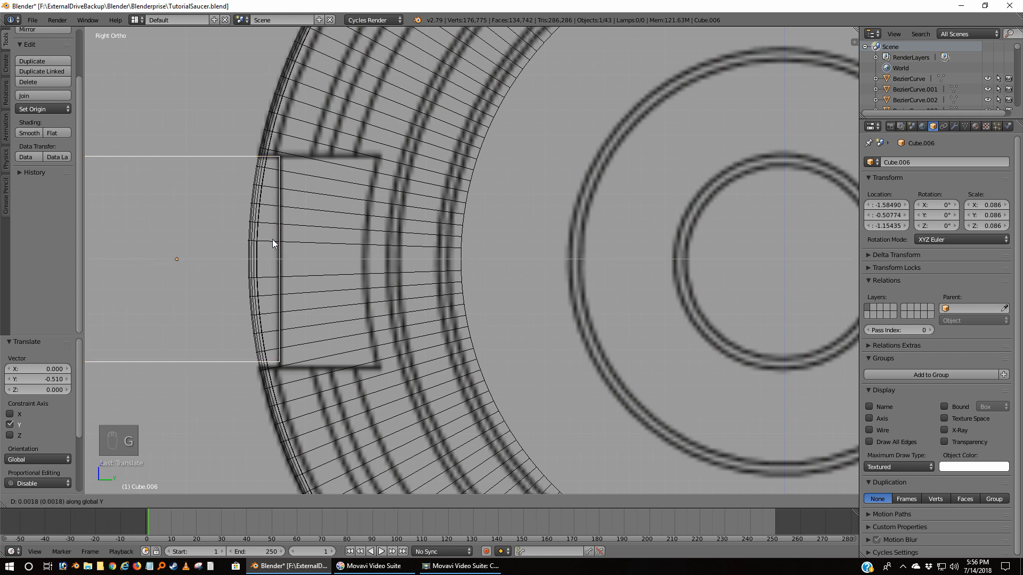
pyautogui.click(272, 240)
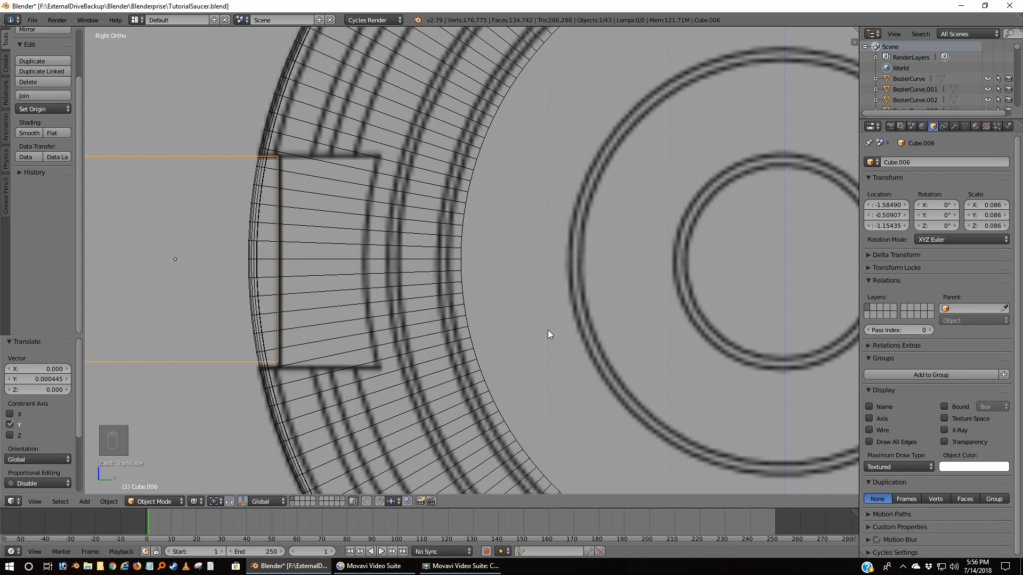
# In the cube's mesh, select only the four vertices of the face inside the hull, using the front view
pyautogui.press('KP_1')
pyautogui.scroll(-2, 555, 280)
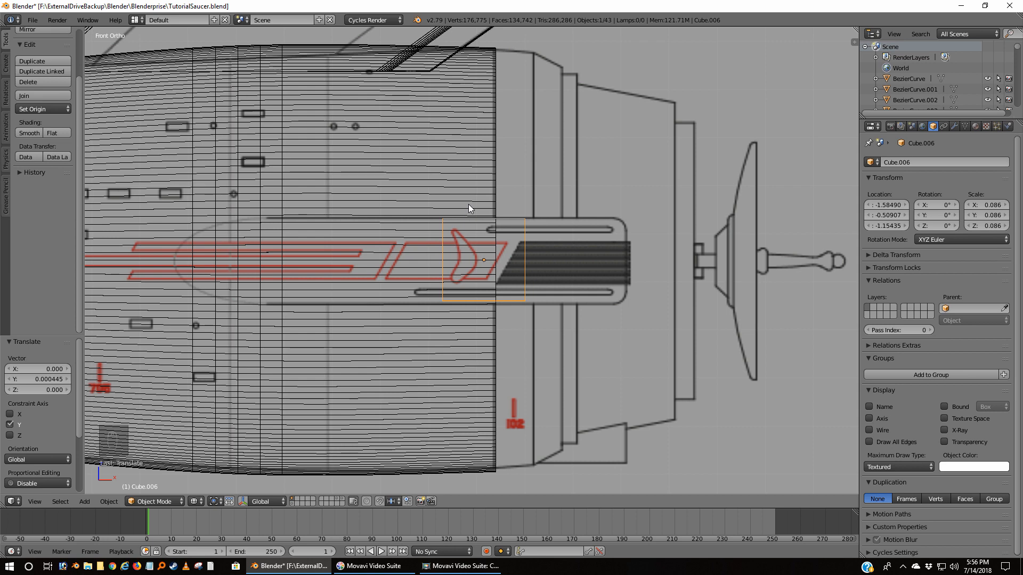
pyautogui.press('KP_3')
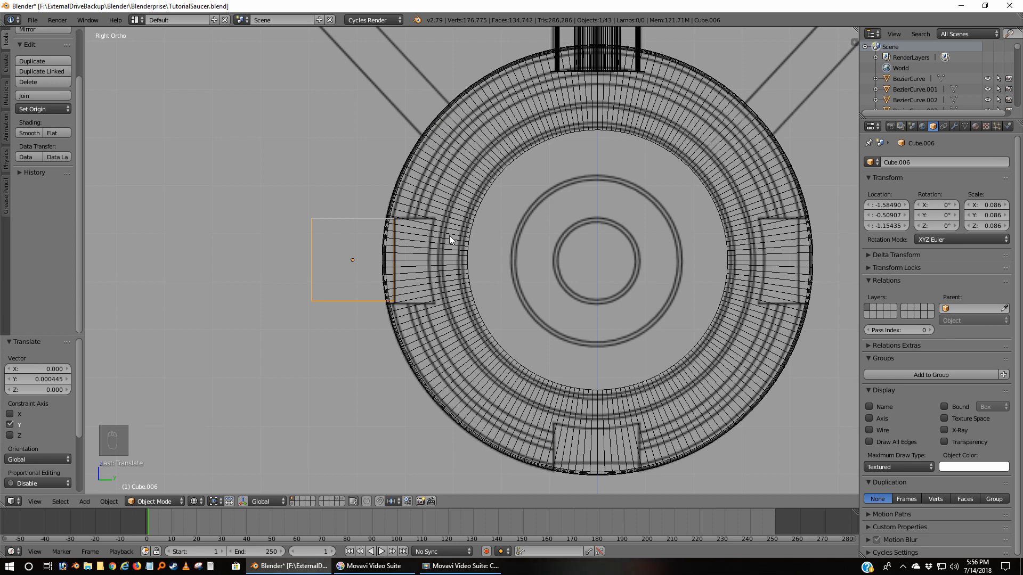
pyautogui.press('KP_1')
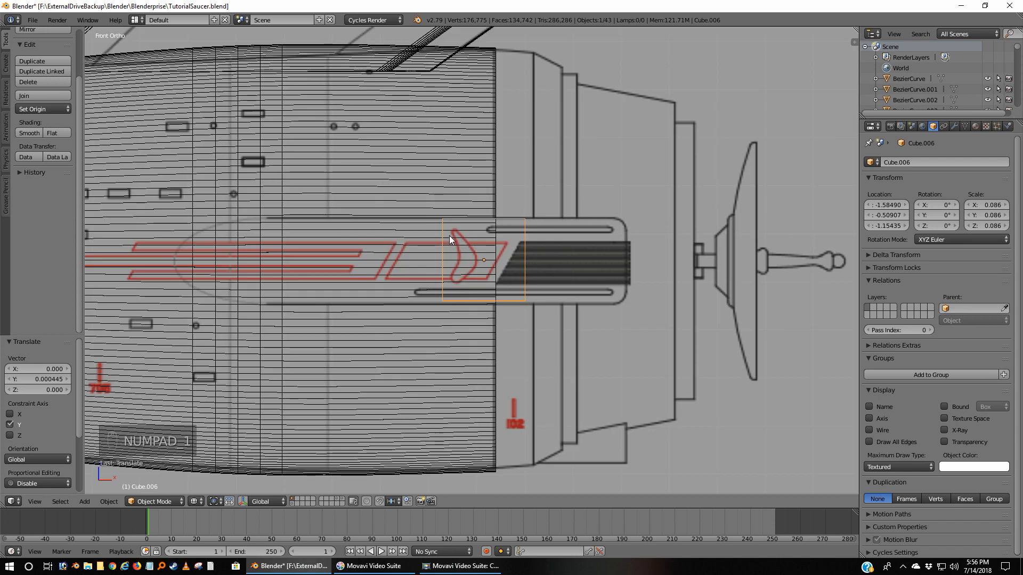
pyautogui.press('Tab')
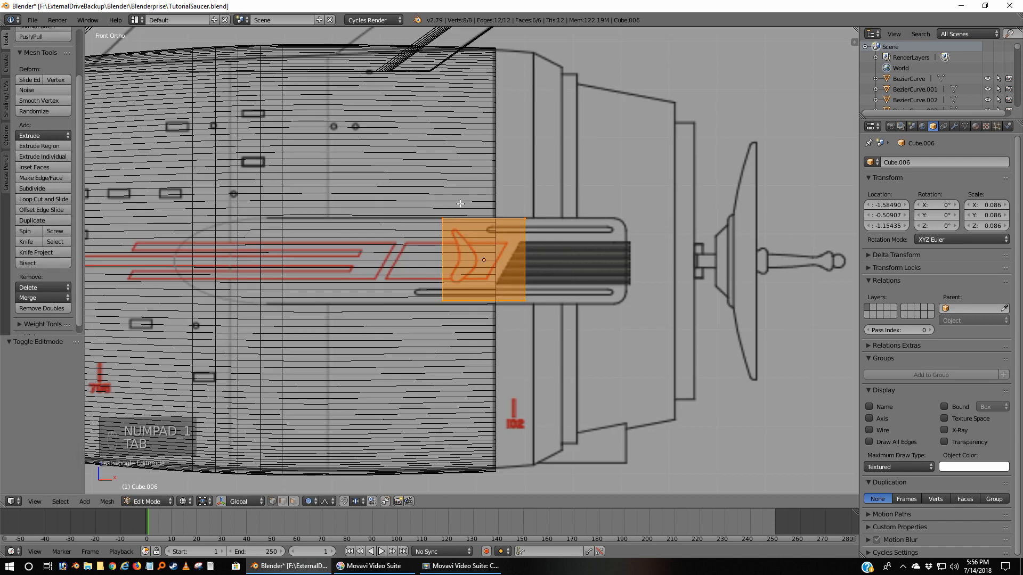
pyautogui.press('a')
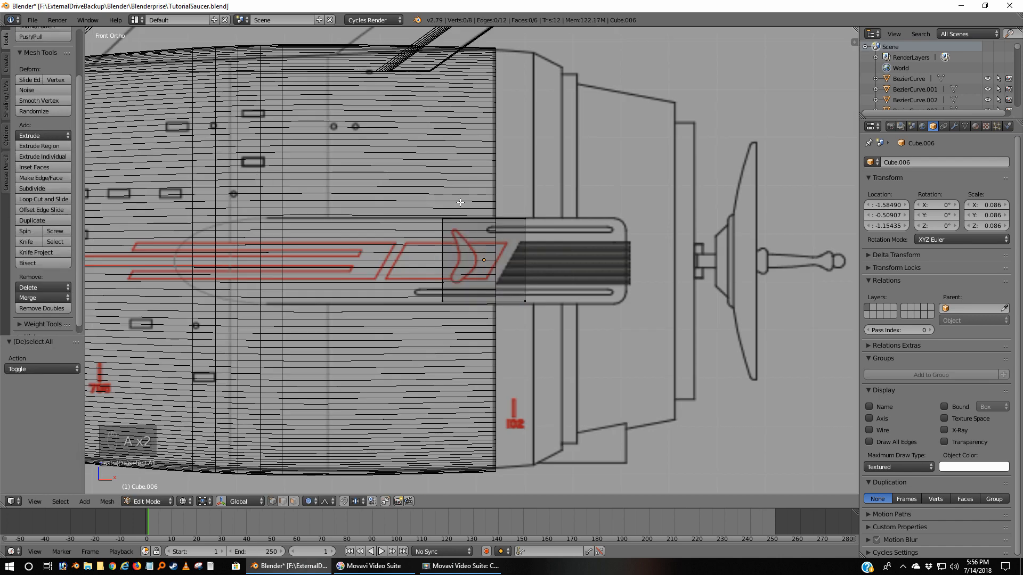
pyautogui.press('b')
pyautogui.moveTo(459, 213); pyautogui.dragTo(424, 330)
pyautogui.moveTo(425, 330); pyautogui.dragTo(458, 344, button='middle')
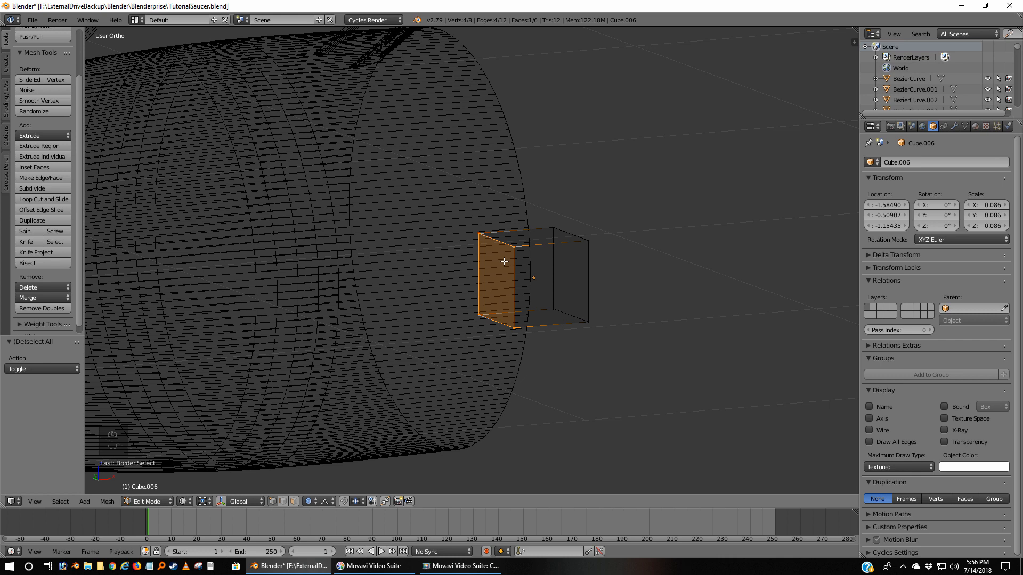
pyautogui.press('KP_1')
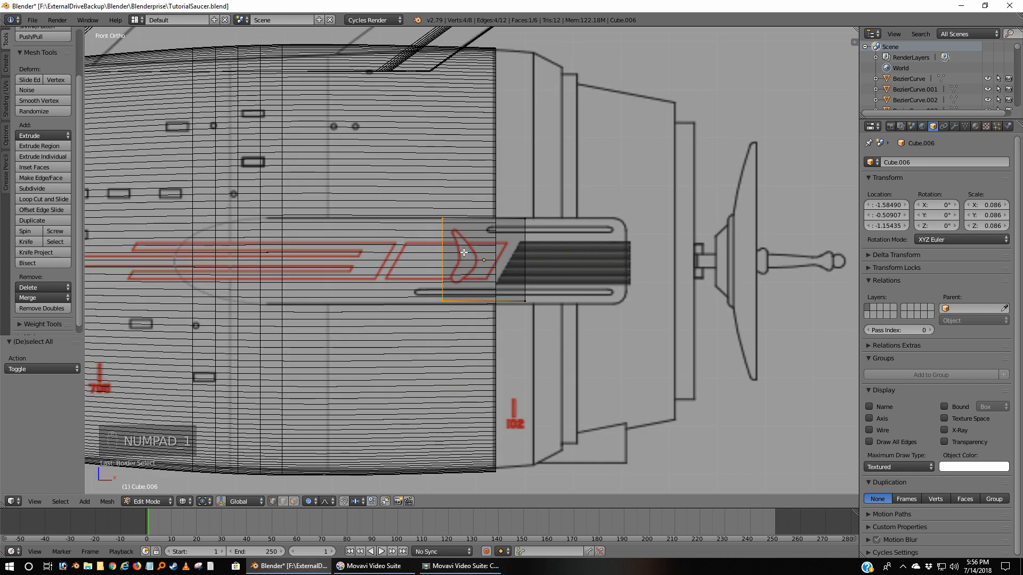
pyautogui.press('g')
pyautogui.press('y')
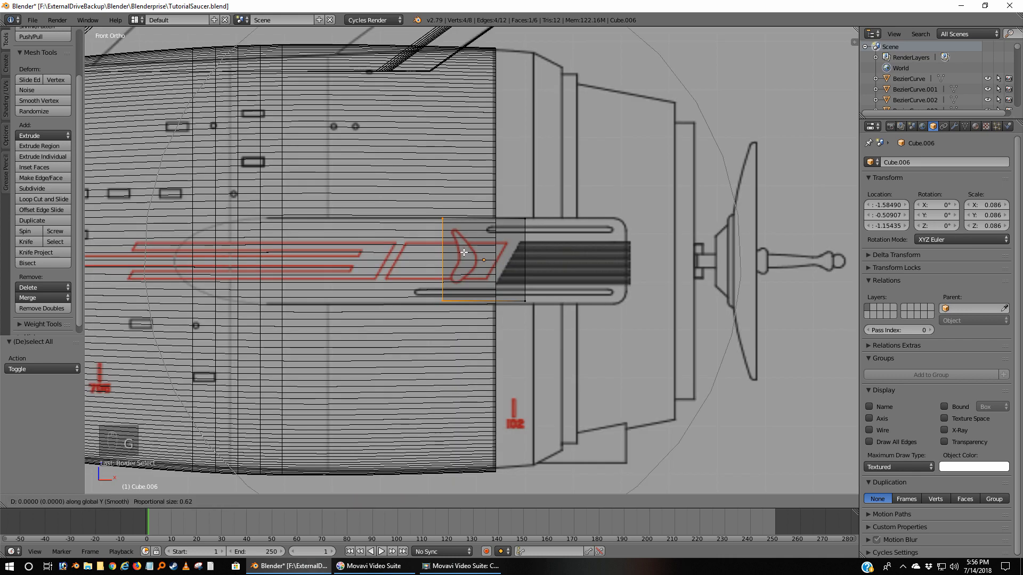
pyautogui.press('Escape')
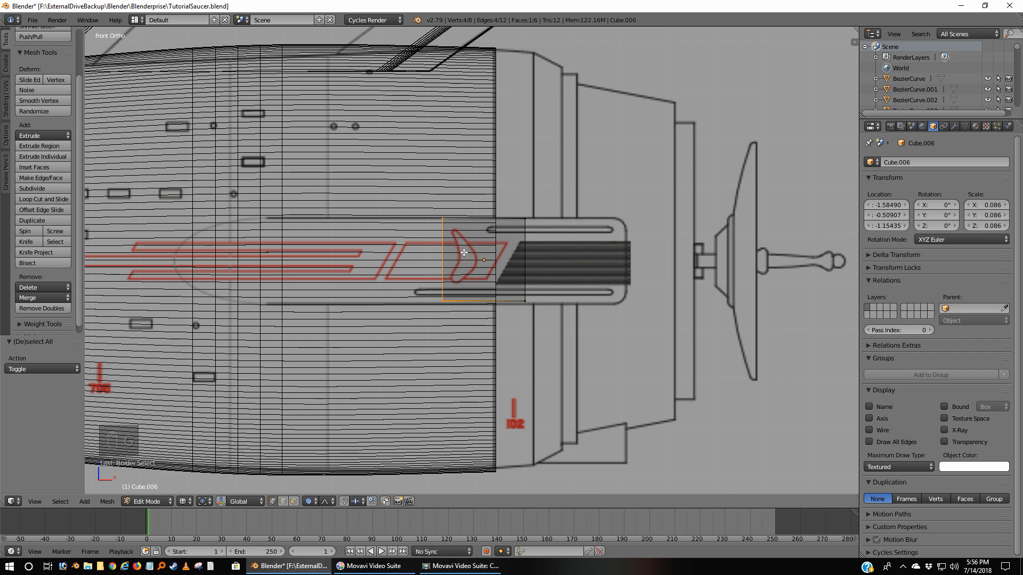
pyautogui.press('g')
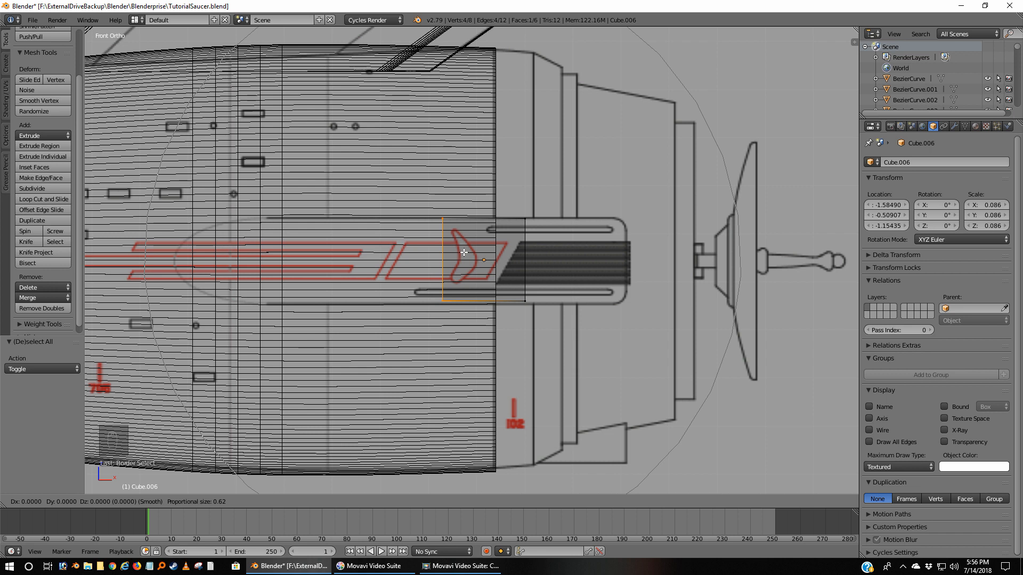
pyautogui.press('x')
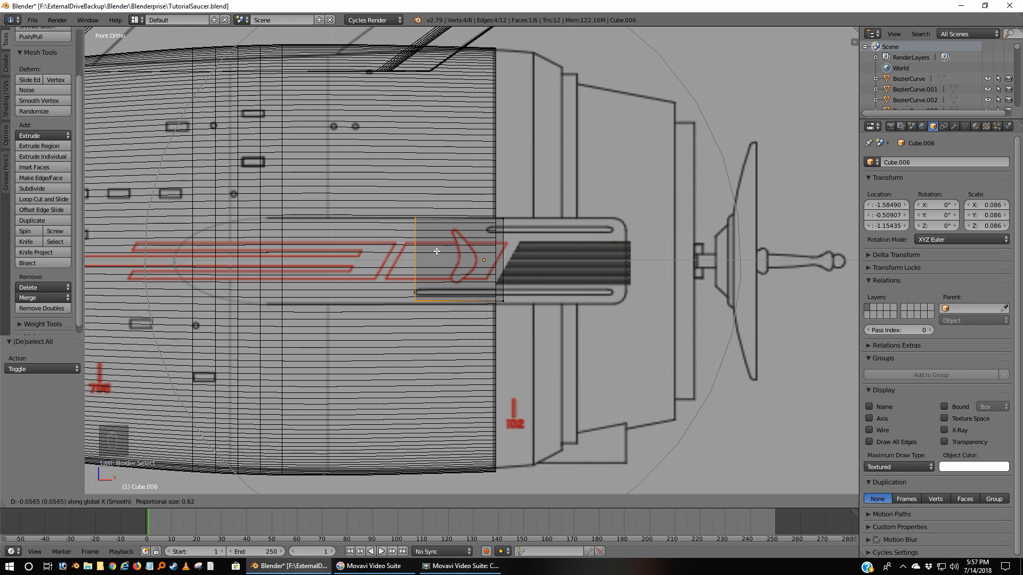
pyautogui.rightClick(434, 251)
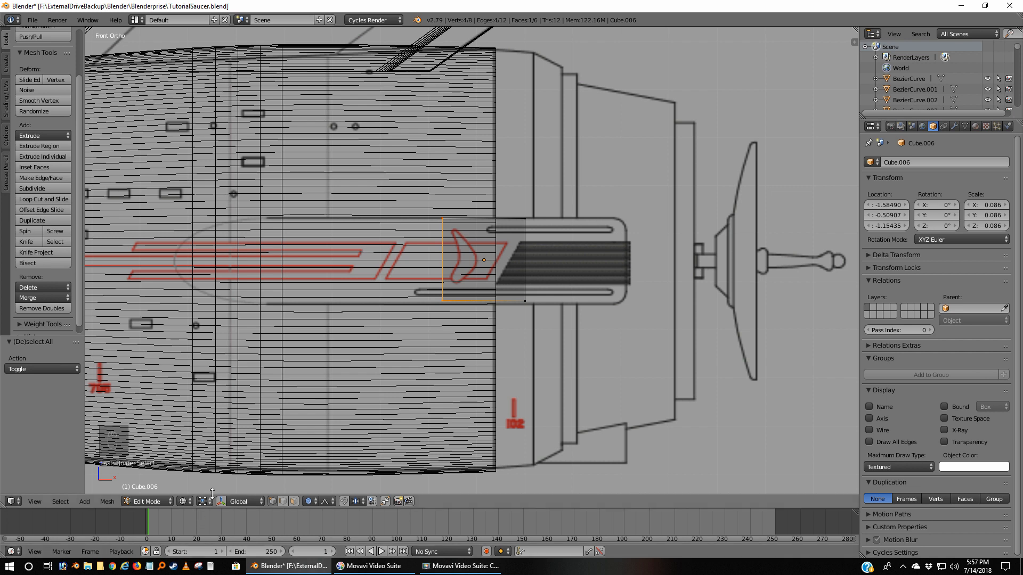
# Disable proportional editing and move the selected face about -0.605 along X, just past the blueprint channel's rounded end
pyautogui.click(310, 502)
pyautogui.click(315, 489)
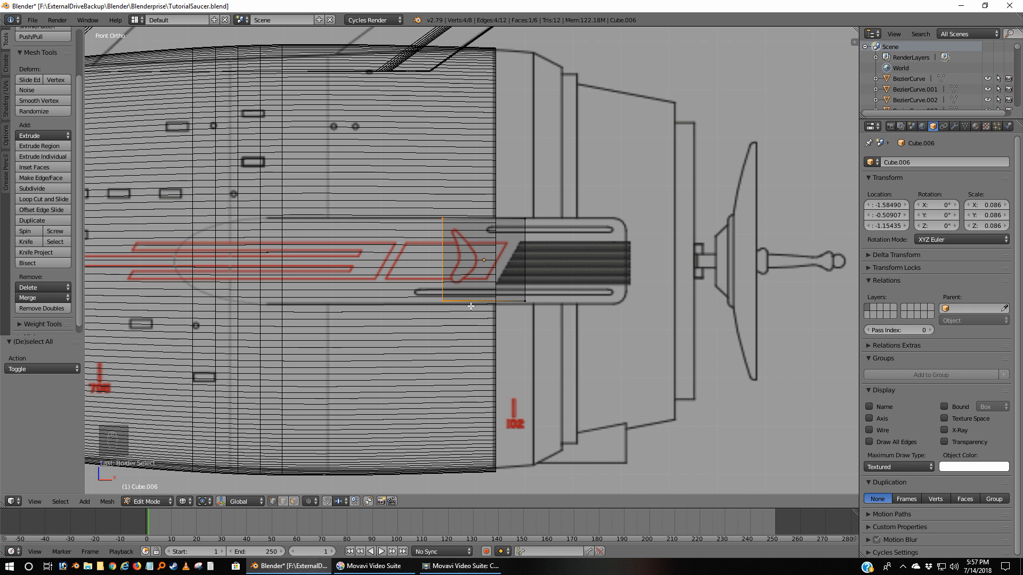
pyautogui.press('g')
pyautogui.press('x')
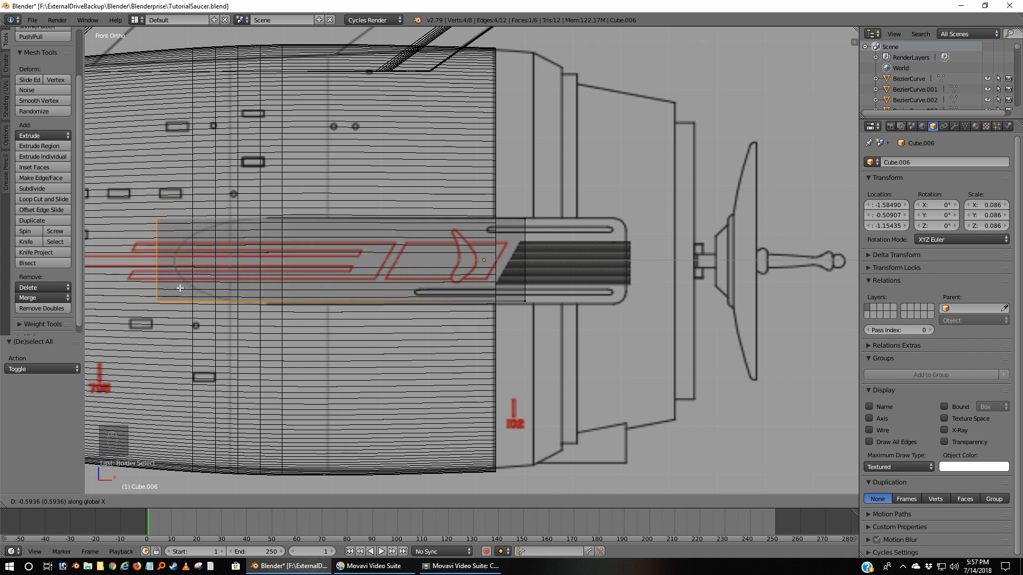
pyautogui.click(180, 289)
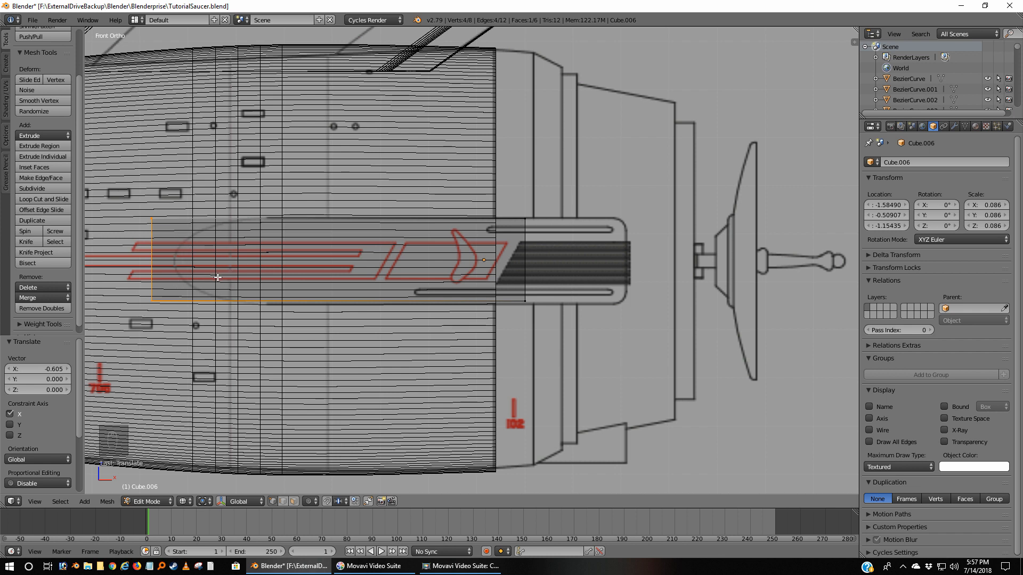
pyautogui.press('Tab')
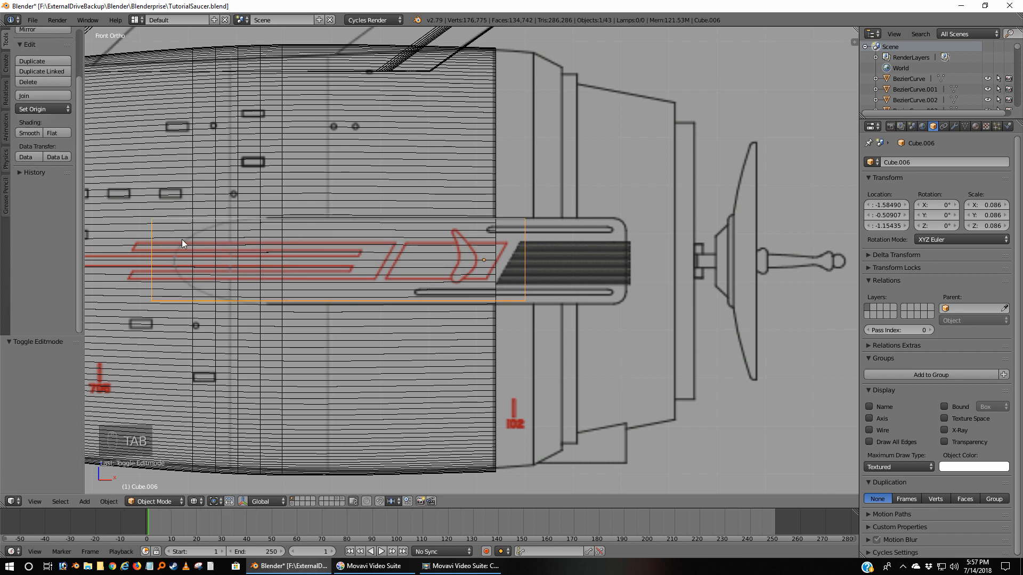
# In the top view, move the whole cube about -0.004 along Y, outward from the hull's side
pyautogui.press('z')
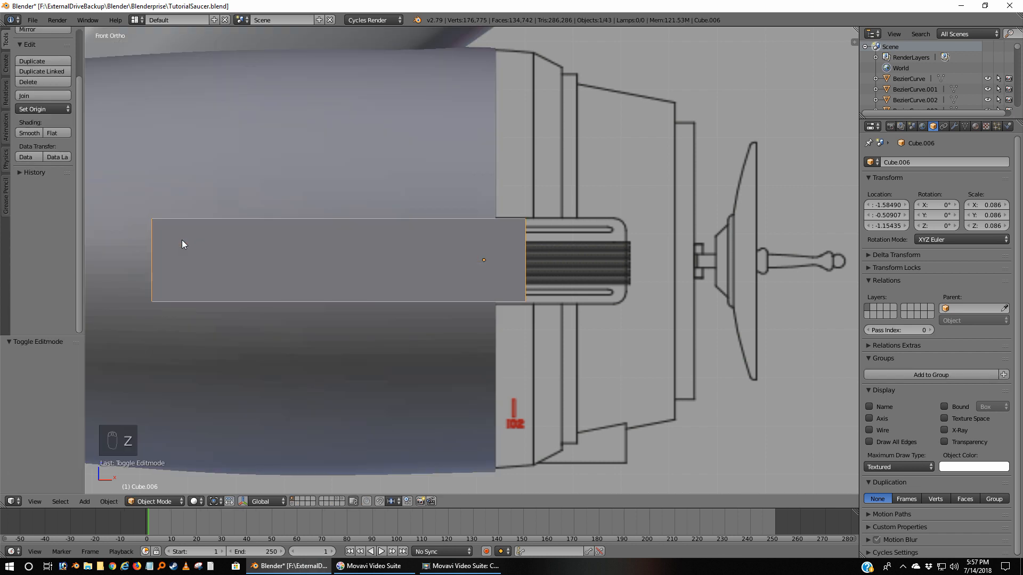
pyautogui.press('KP_7')
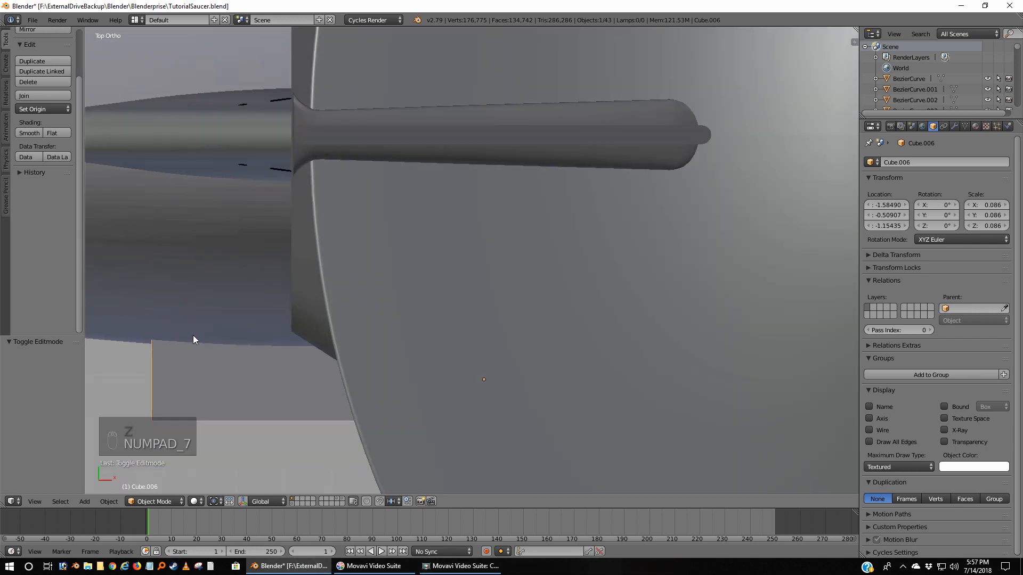
pyautogui.keyDown('shift'); pyautogui.moveTo(193, 335); pyautogui.dragTo(450, 315, button='middle'); pyautogui.keyUp('shift')
pyautogui.scroll(6, 449, 314)
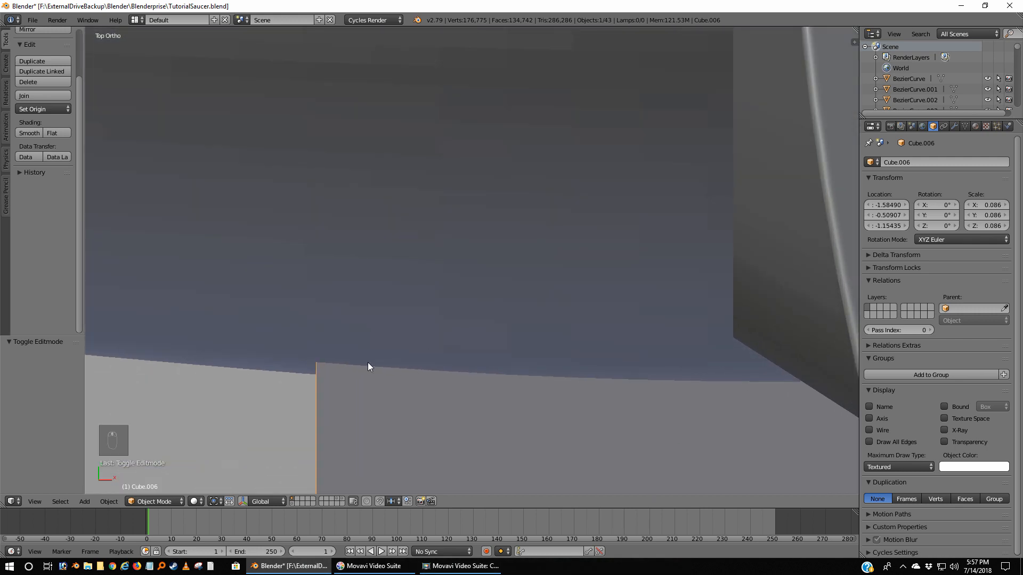
pyautogui.keyDown('shift'); pyautogui.moveTo(362, 395); pyautogui.dragTo(417, 306, button='middle'); pyautogui.keyUp('shift')
pyautogui.scroll(4, 416, 248)
pyautogui.scroll(4, 417, 307)
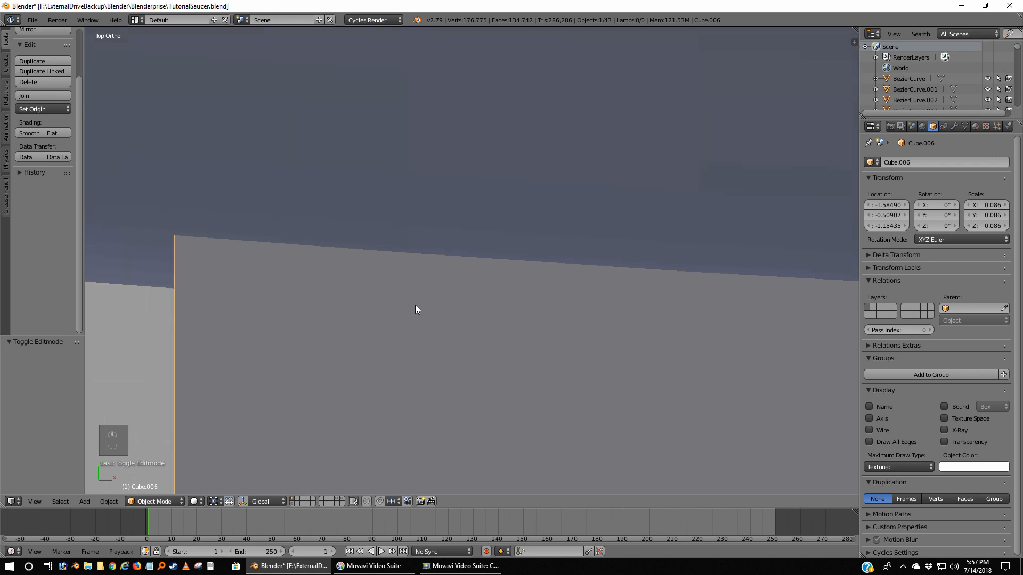
pyautogui.press('z')
pyautogui.press('z')
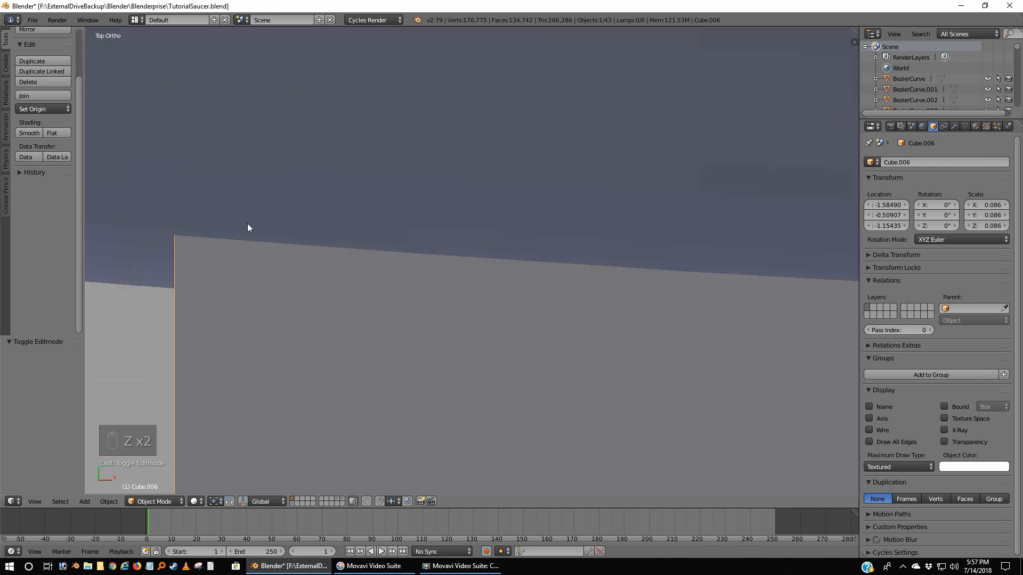
pyautogui.press('z')
pyautogui.press('z')
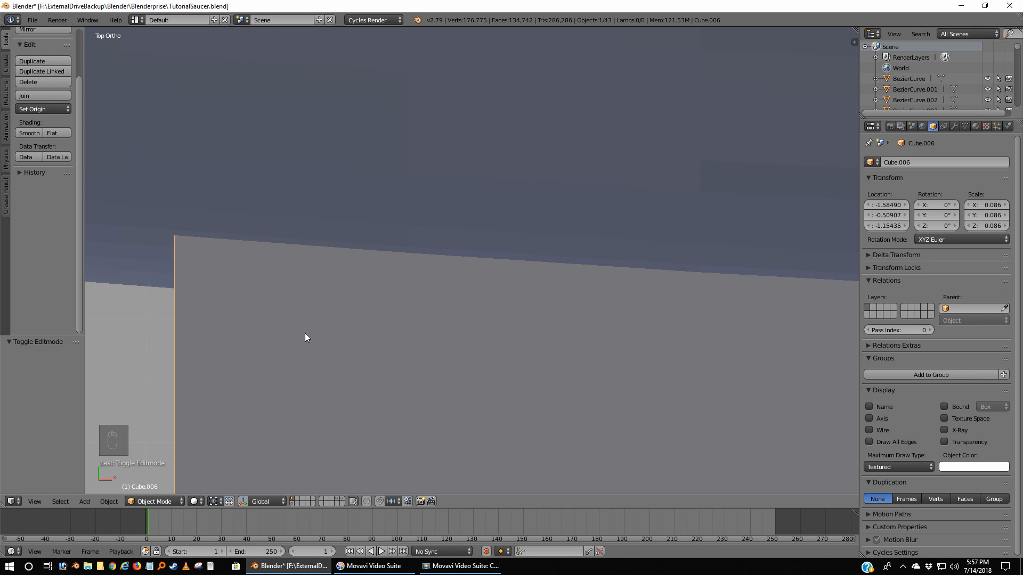
pyautogui.press('g')
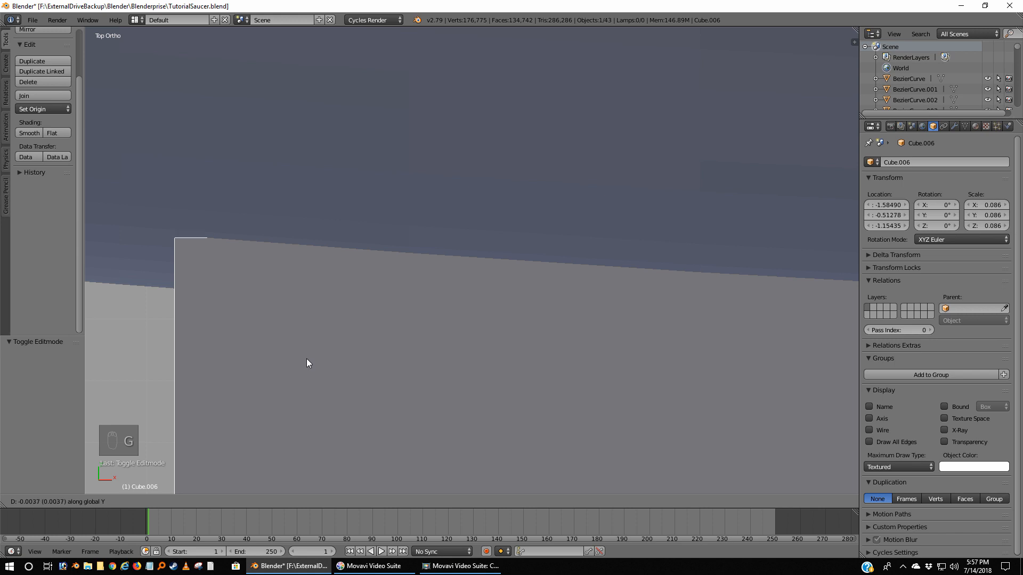
pyautogui.click(308, 356)
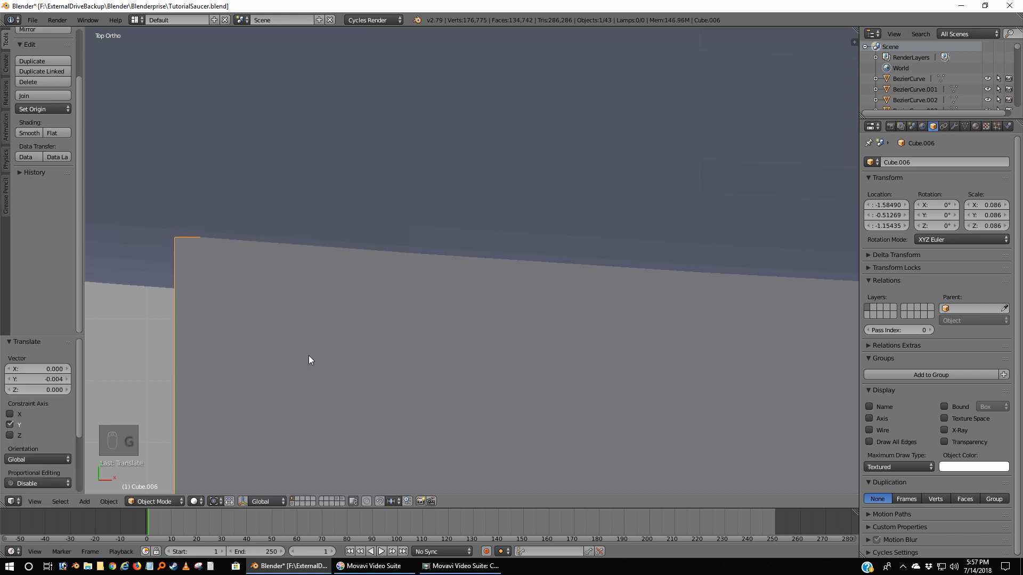
# In the front view, move the stretched cube's end face about 0.042 along X to the tip of the channel's rounded outline
pyautogui.press('z')
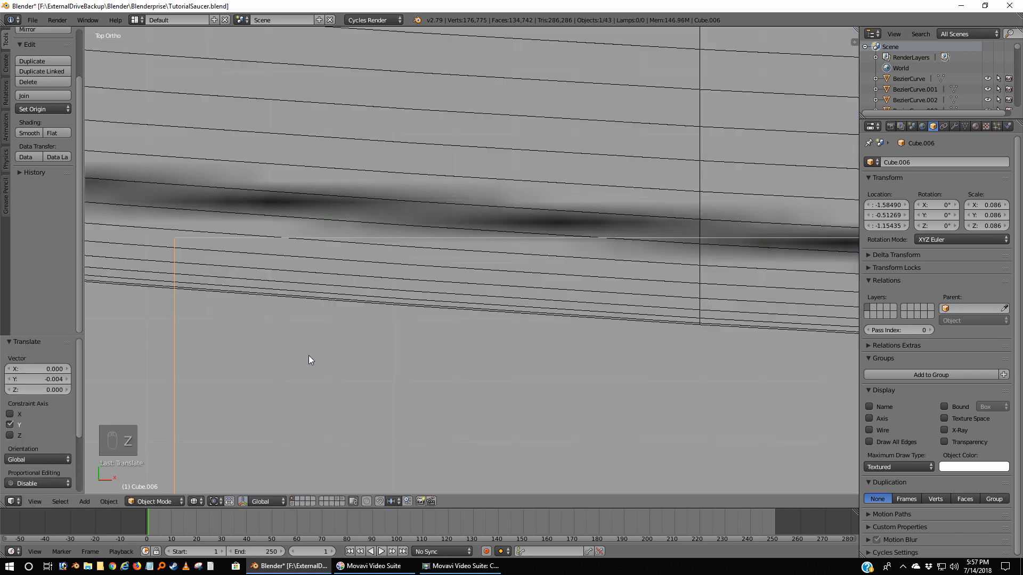
pyautogui.scroll(-7, 308, 356)
pyautogui.scroll(-3, 308, 356)
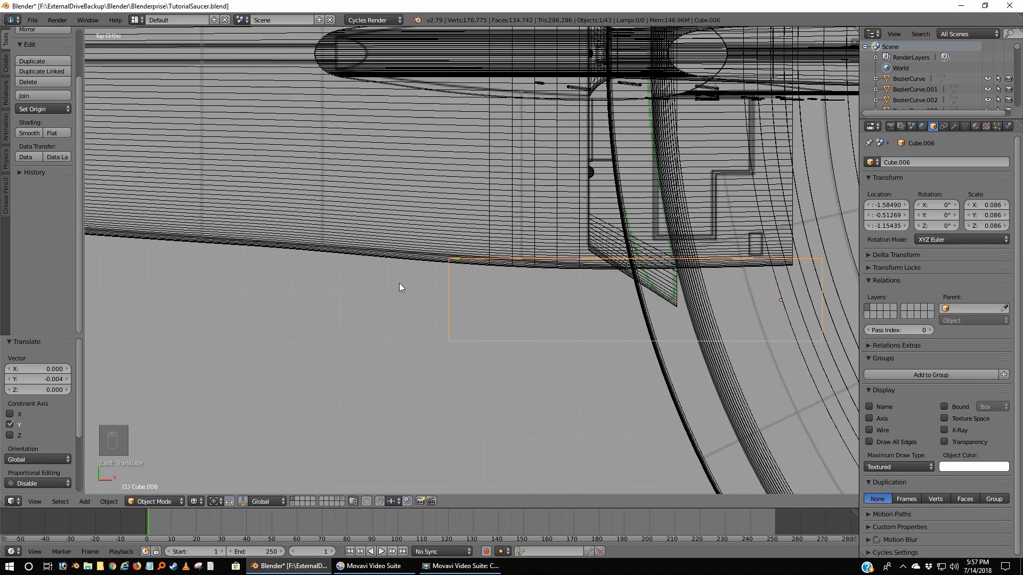
pyautogui.press('KP_1')
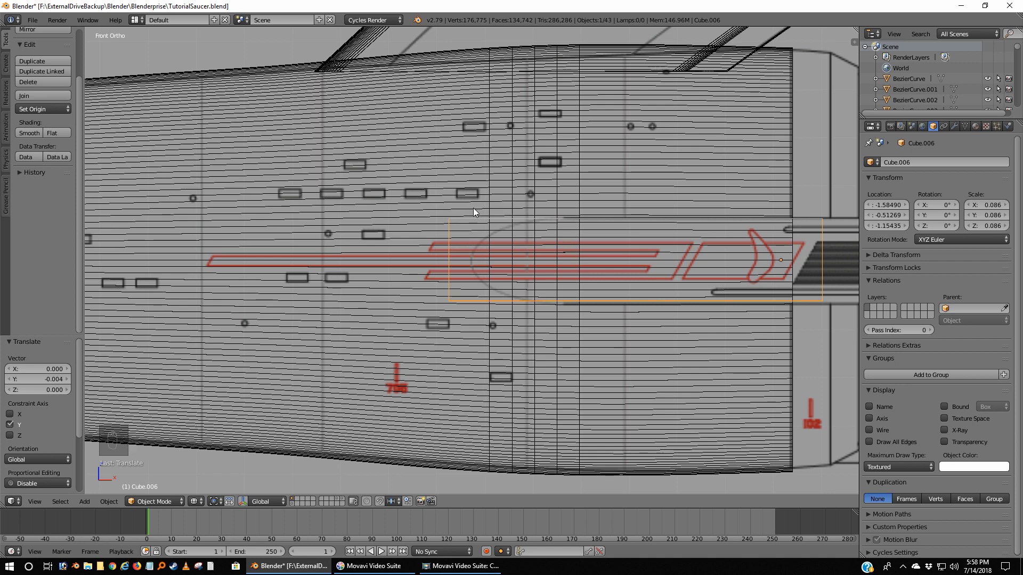
pyautogui.press('Tab')
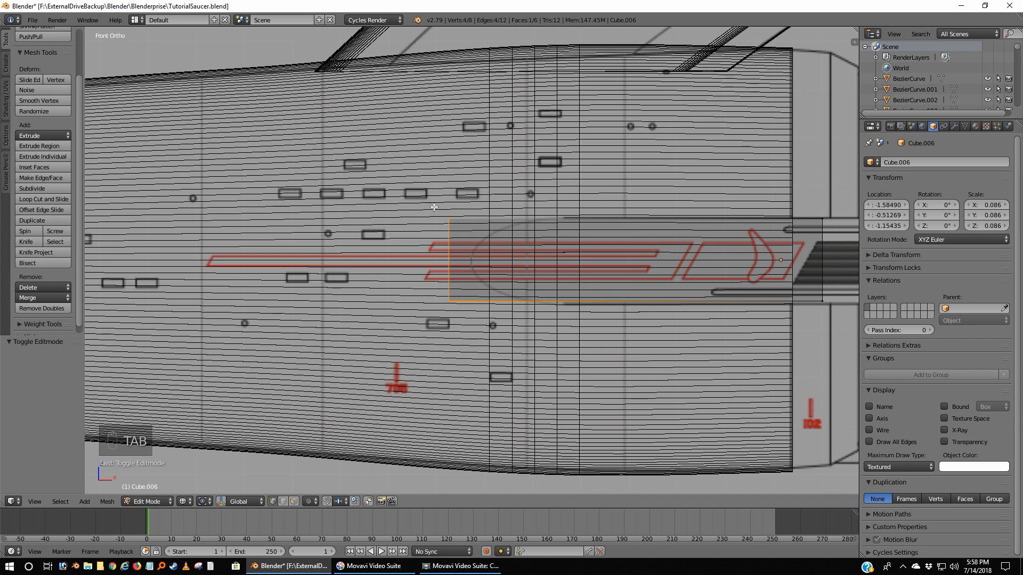
pyautogui.press('g')
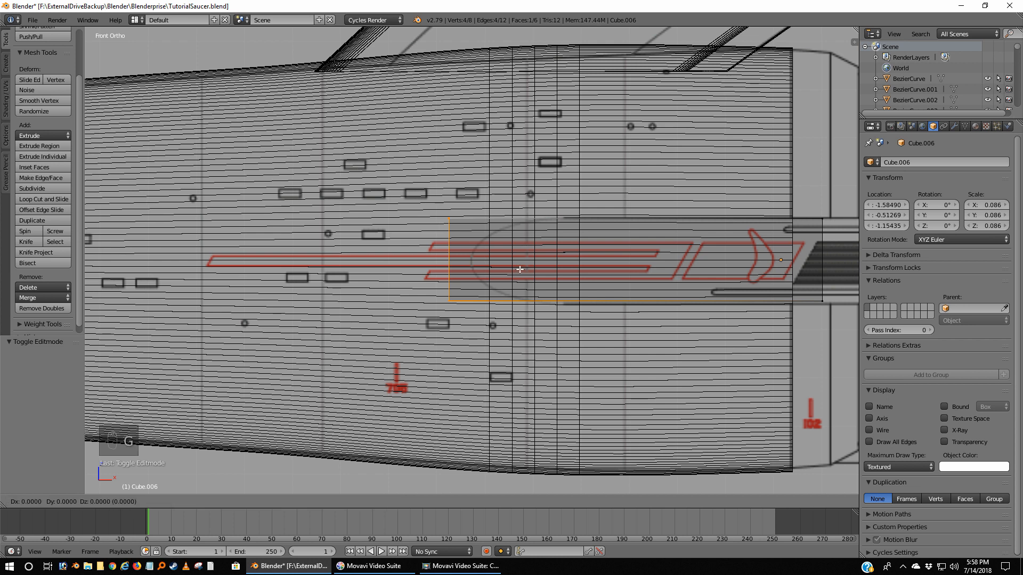
pyautogui.press('x')
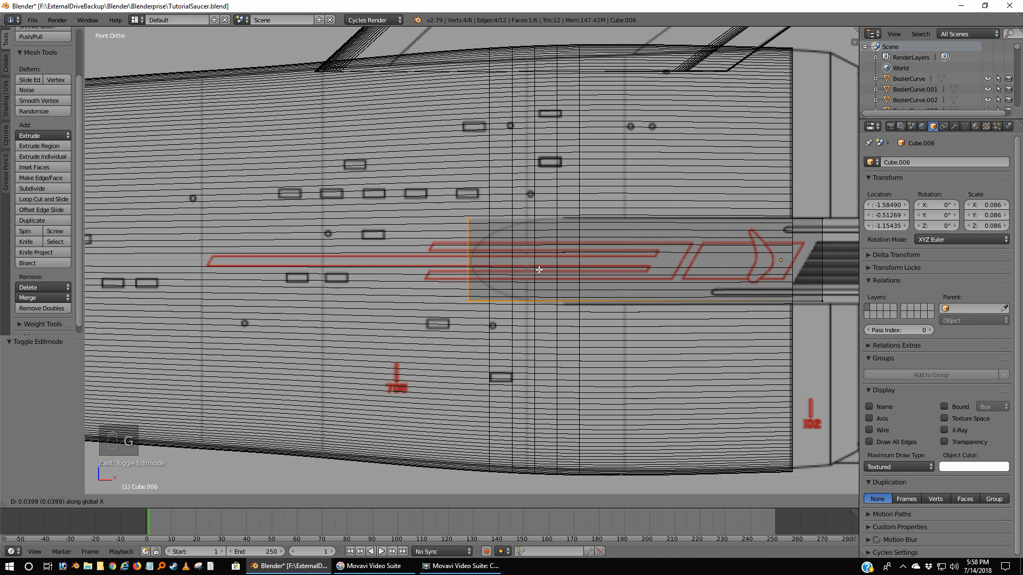
pyautogui.click(540, 270)
# In the solid top view, shift the cube's selected end face about -0.003 along Y
pyautogui.scroll(8, 539, 270)
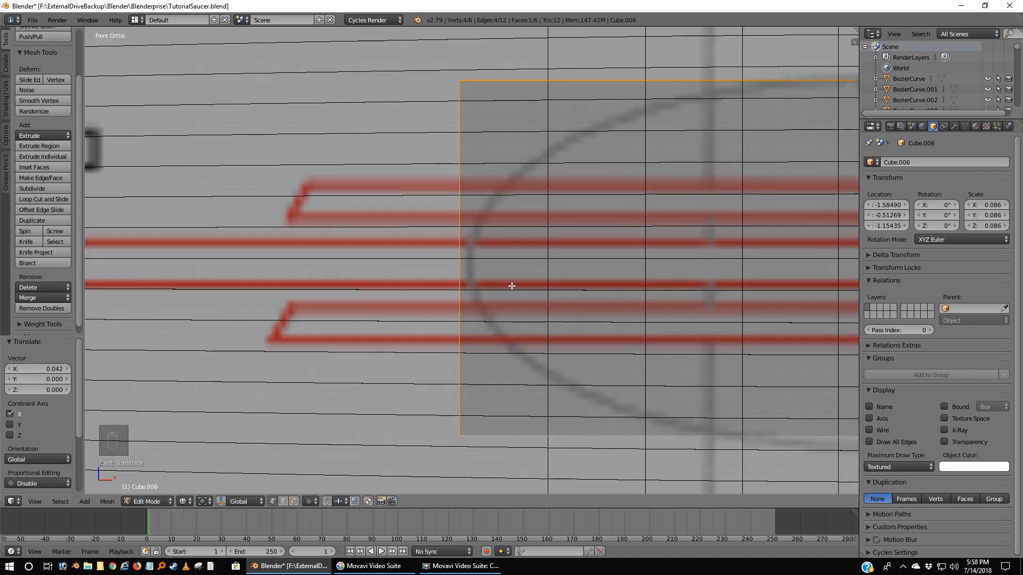
pyautogui.press('KP_7')
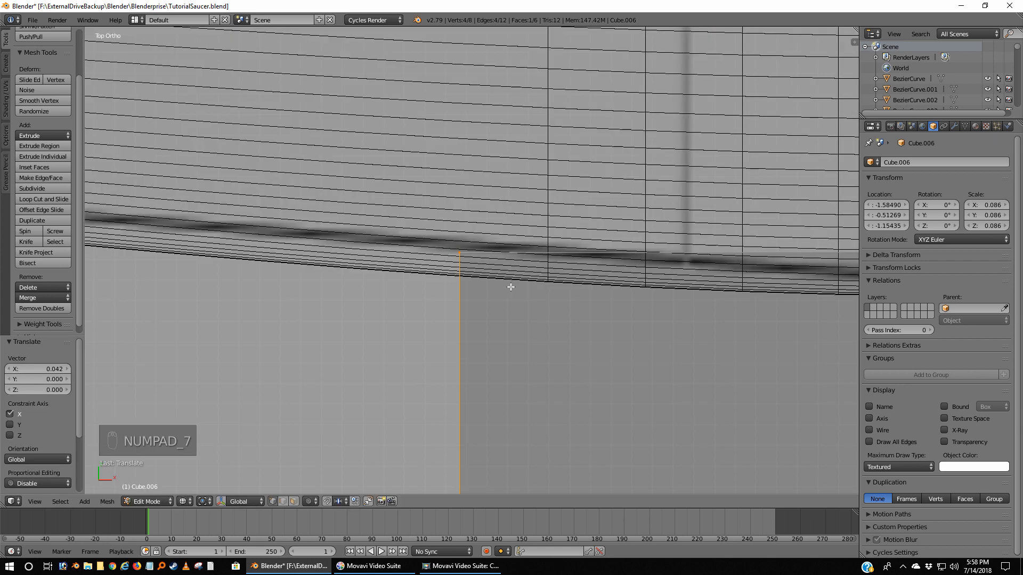
pyautogui.press('z')
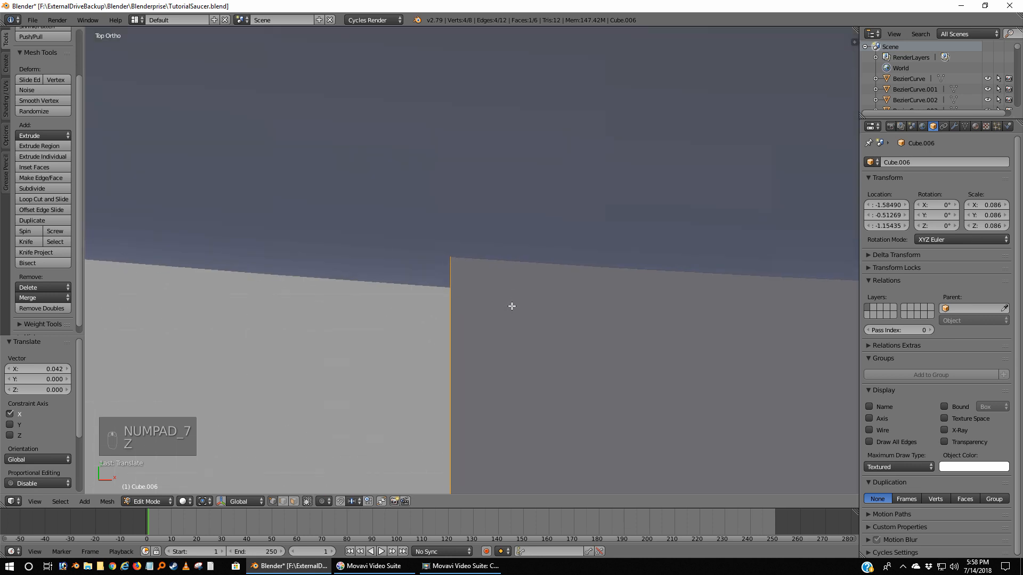
pyautogui.press('g')
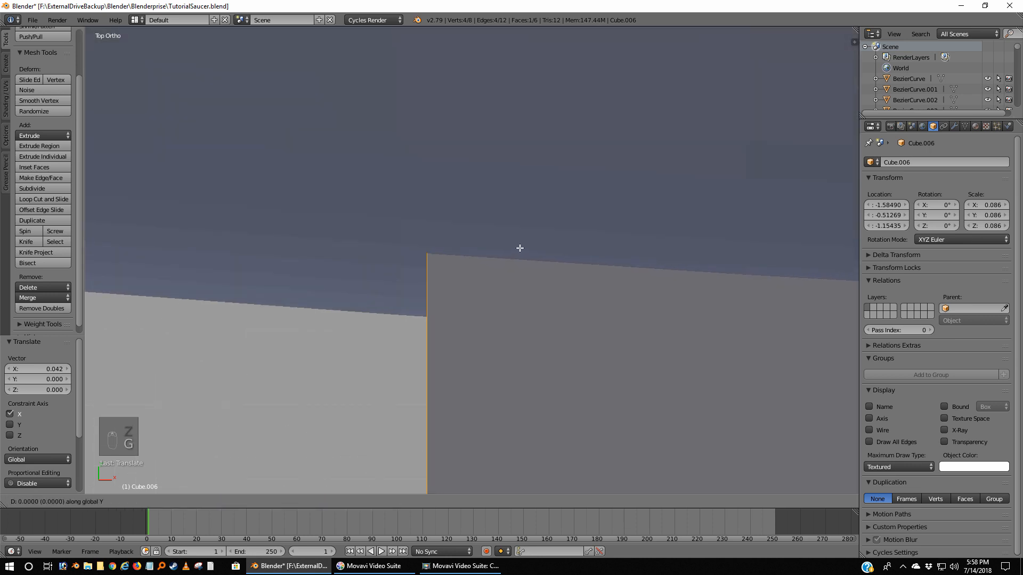
pyautogui.press('y')
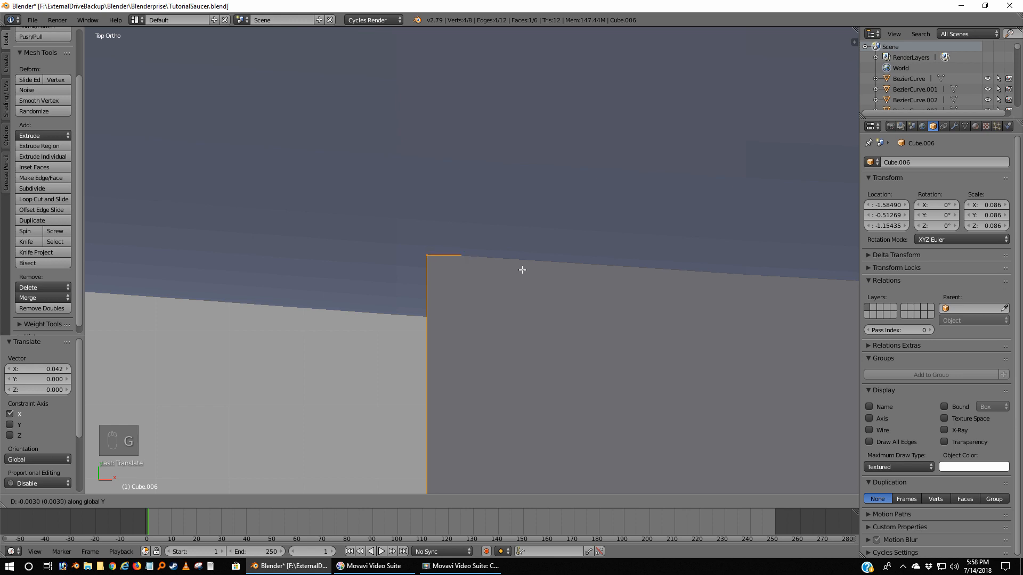
pyautogui.click(522, 271)
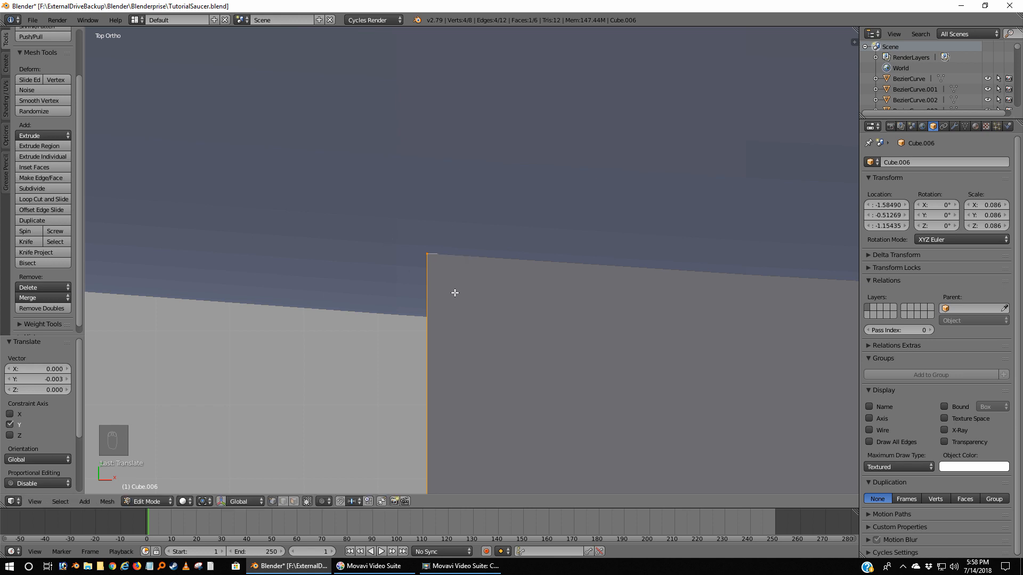
# Shift the end face another -0.008 or so along Y until its inner edge meets the hull surface, and return to Object Mode
pyautogui.moveTo(381, 298); pyautogui.dragTo(443, 271, button='middle')
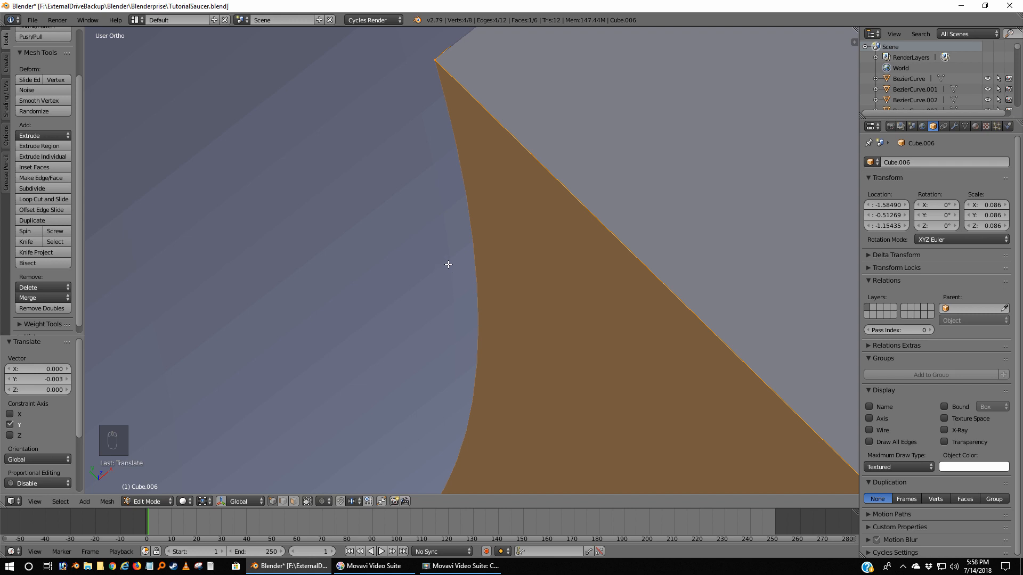
pyautogui.press('g')
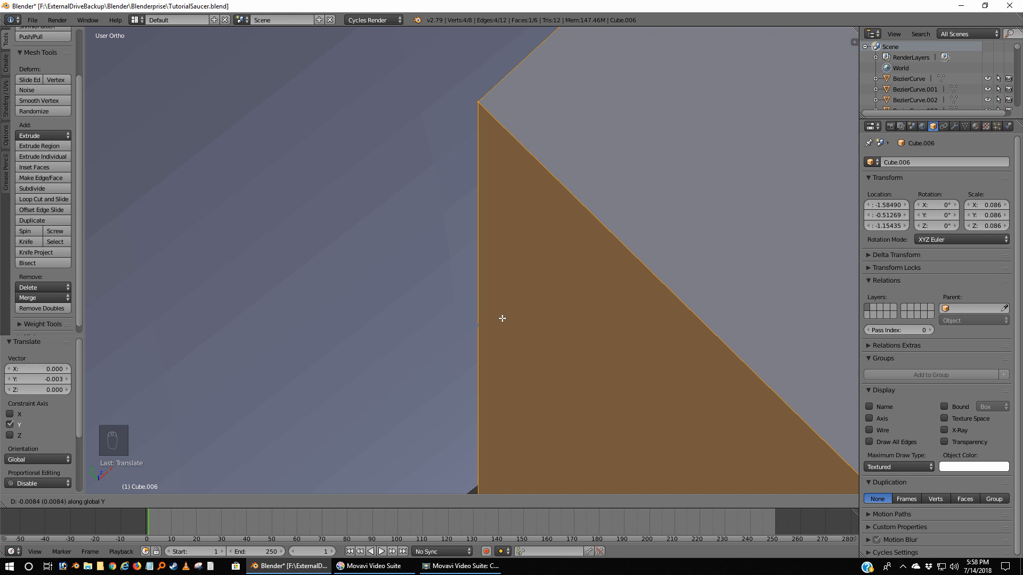
pyautogui.click(503, 318)
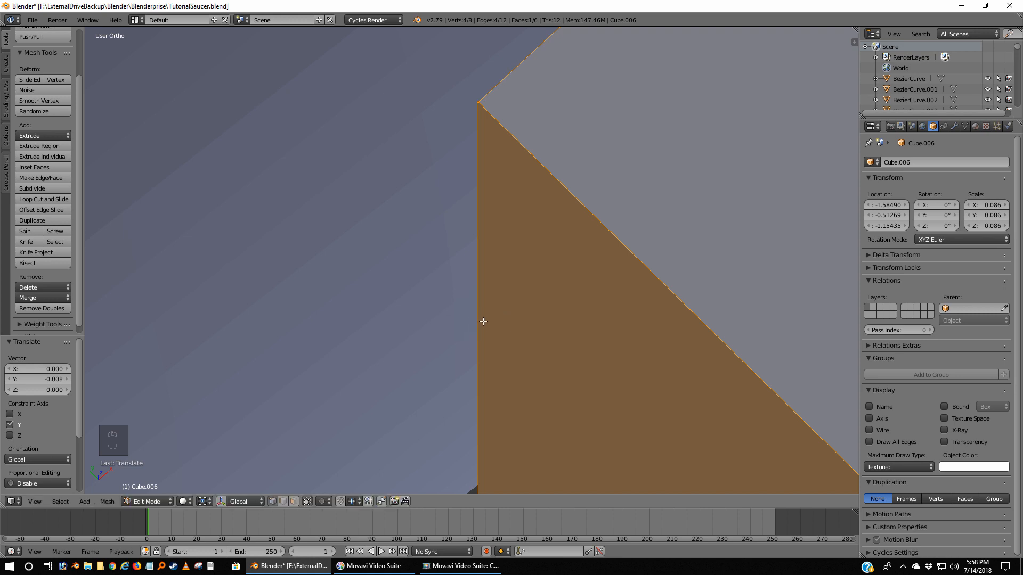
pyautogui.press('KP_7')
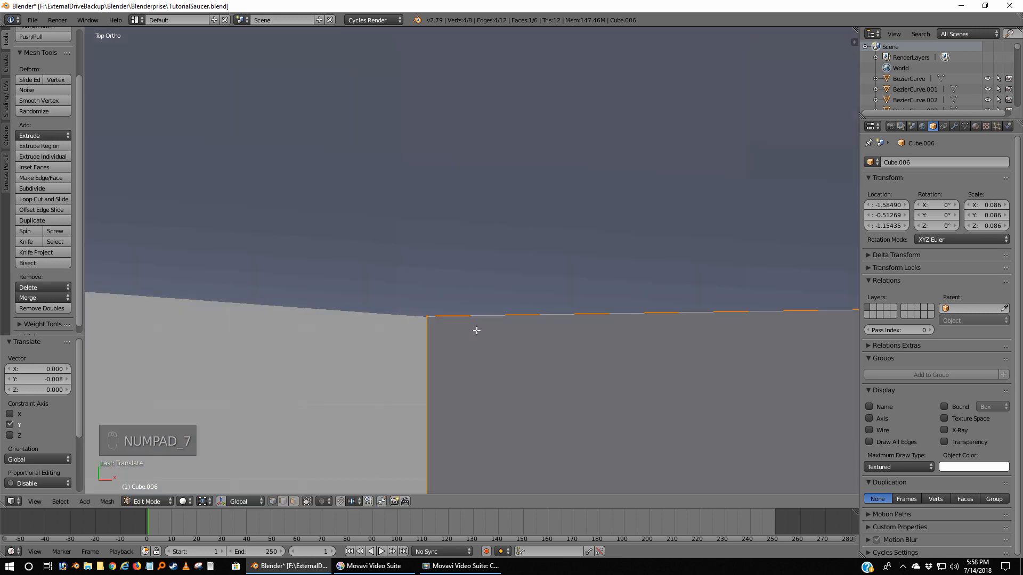
pyautogui.moveTo(476, 330); pyautogui.dragTo(552, 310, button='middle')
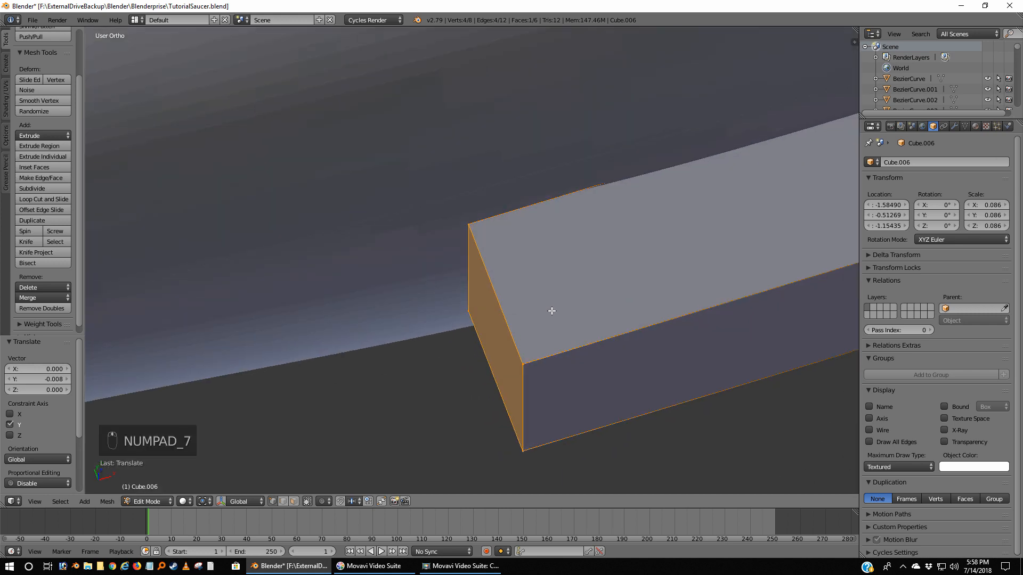
pyautogui.scroll(-5, 552, 311)
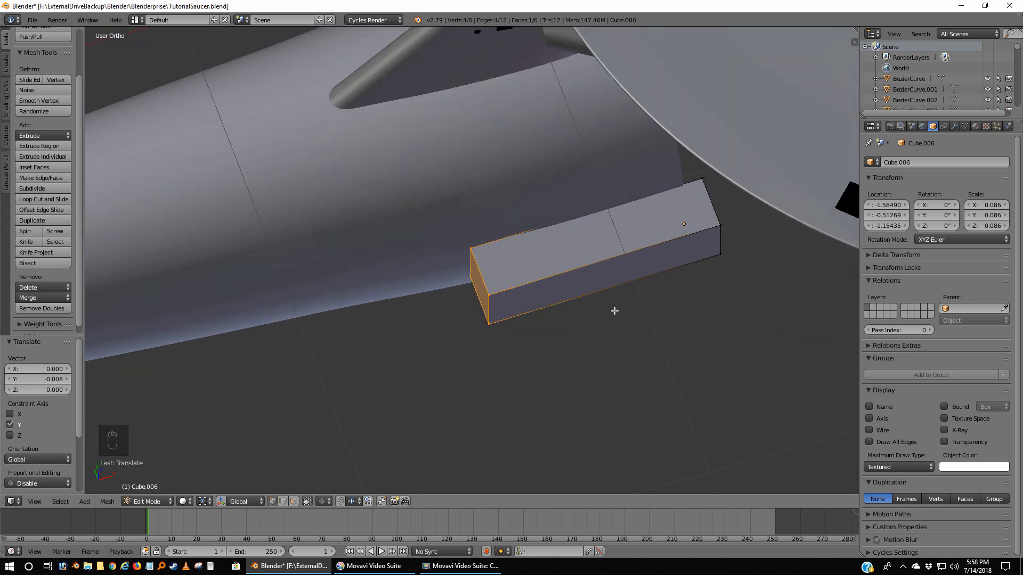
pyautogui.press('Tab')
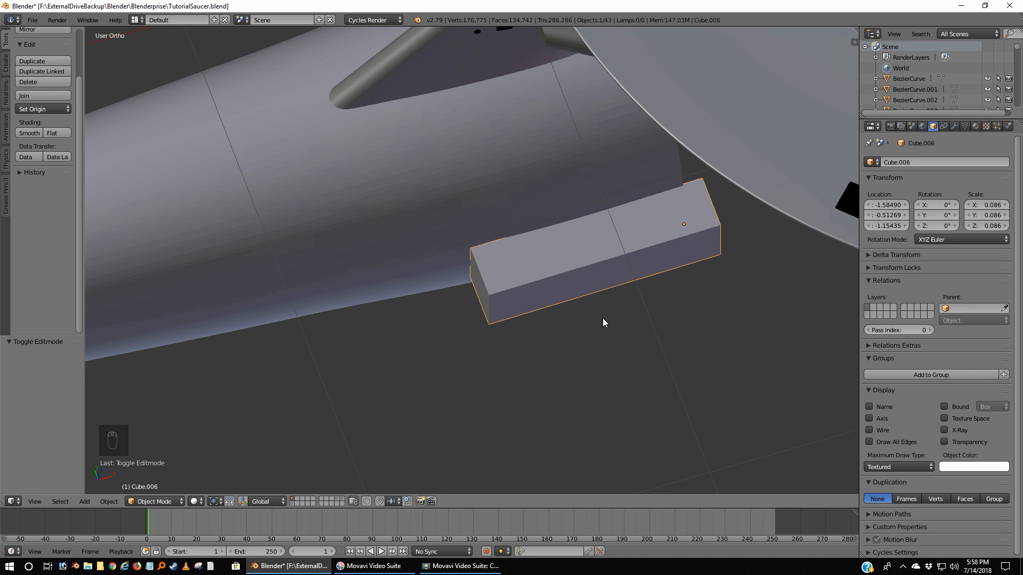
pyautogui.press('KP_7')
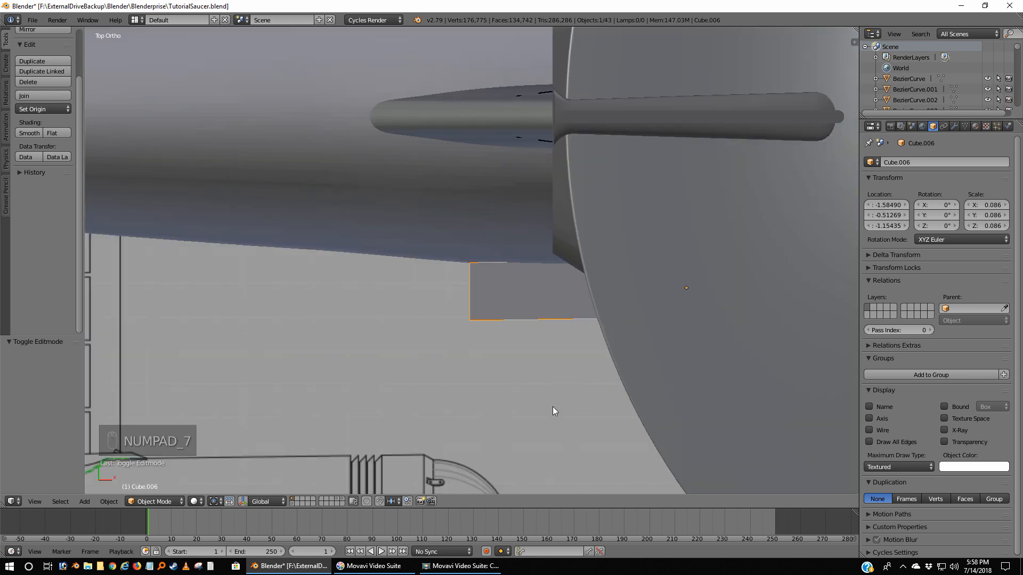
# Undo the cube's end-face stretching and its last shift along Y, returning to the unstretched cube
pyautogui.hotkey('ctrl', 'z')
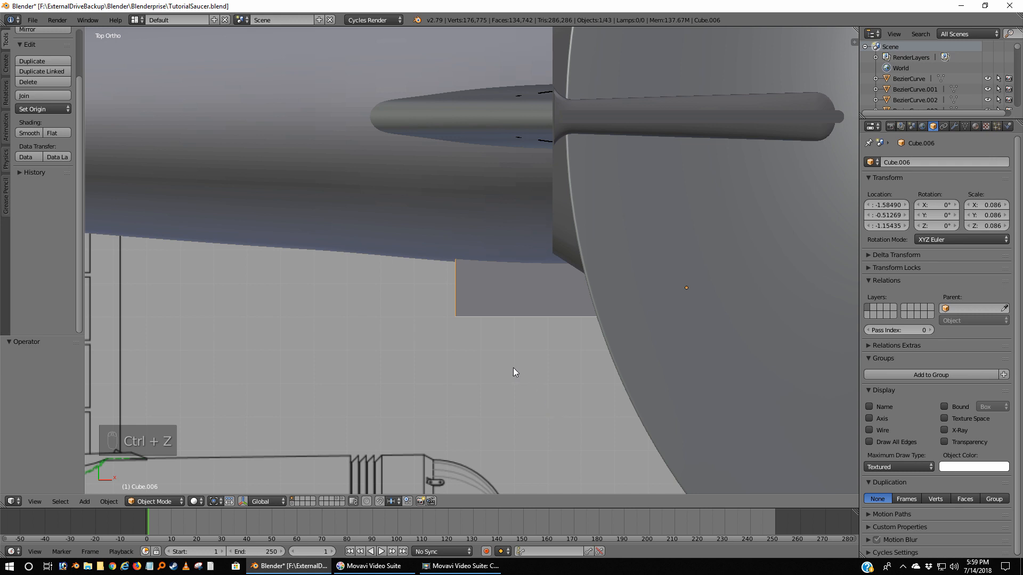
pyautogui.hotkey('ctrl', 'z')
pyautogui.hotkey('ctrl', 'z')
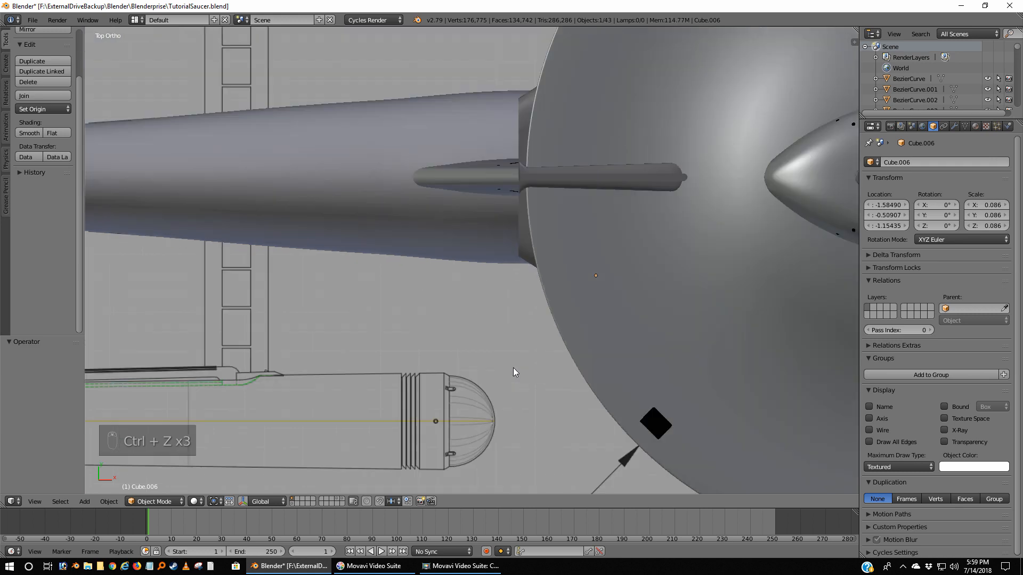
# In the front wireframe view, enter Edit Mode on the cube and select only its aft end face, away from the hull's front edge
pyautogui.press('KP_1')
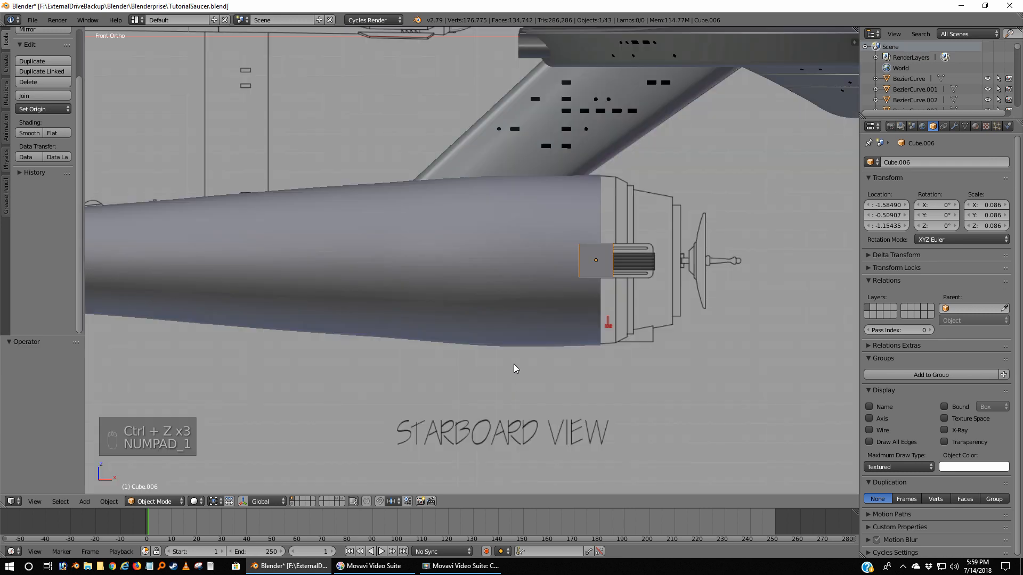
pyautogui.press('Tab')
pyautogui.scroll(5, 576, 304)
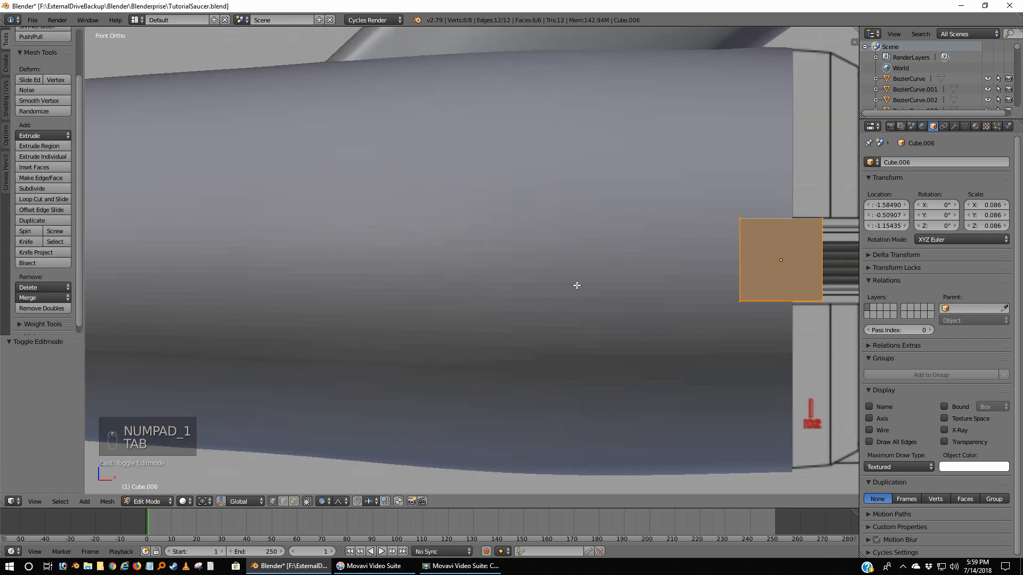
pyautogui.press('z')
pyautogui.press('a')
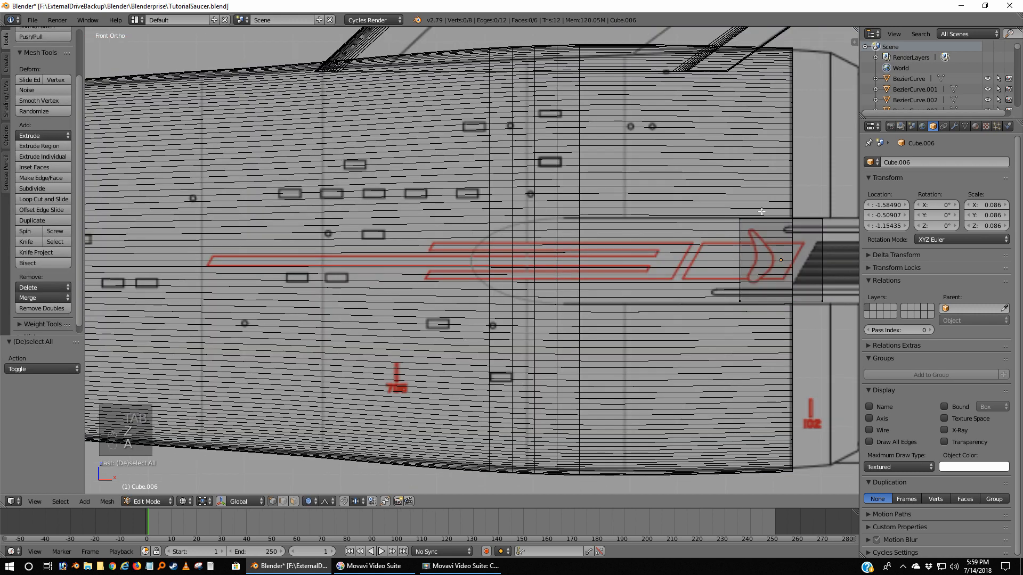
pyautogui.press('b')
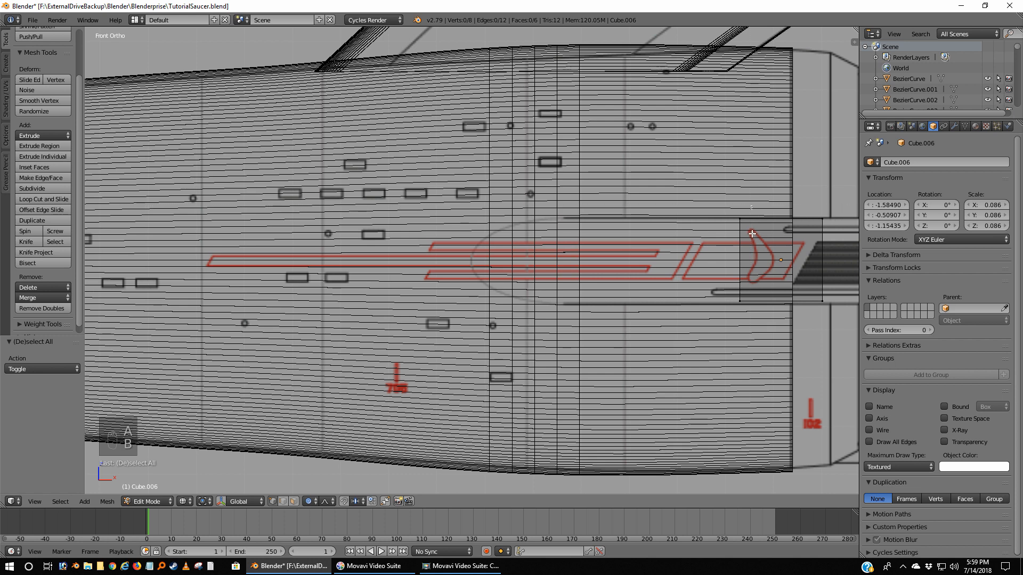
pyautogui.moveTo(751, 207); pyautogui.dragTo(719, 368)
pyautogui.press('g')
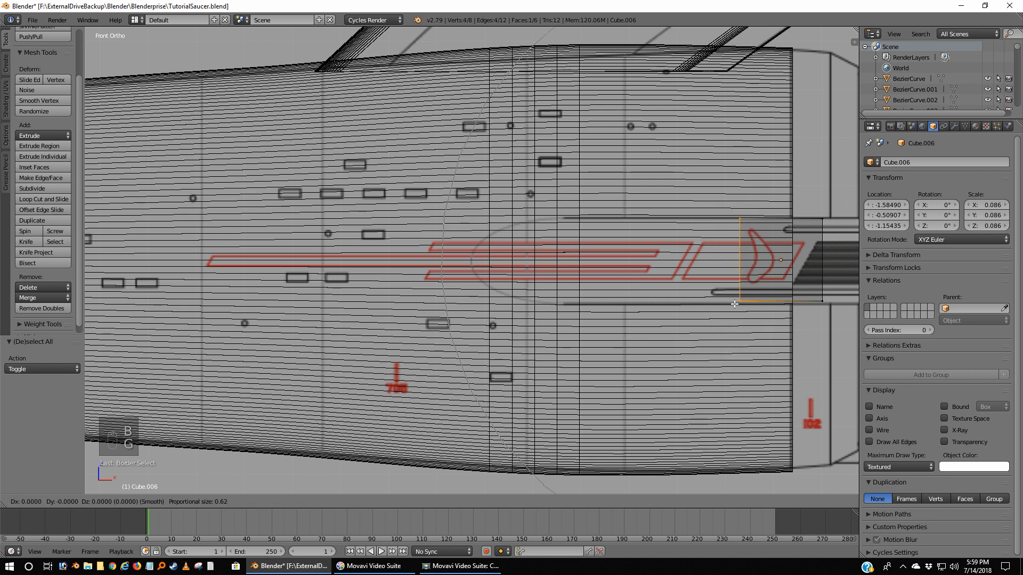
pyautogui.press('x')
pyautogui.rightClick(466, 266)
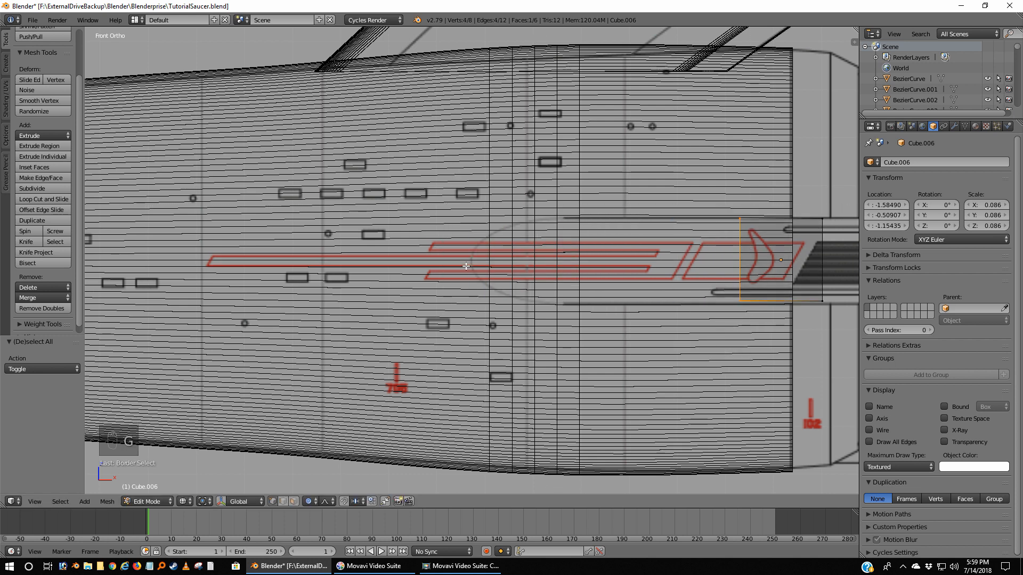
# Disable proportional editing, move the selected end face about -0.563 along X to the tip of the channel's rounded outline, and return to Object Mode
pyautogui.click(311, 501)
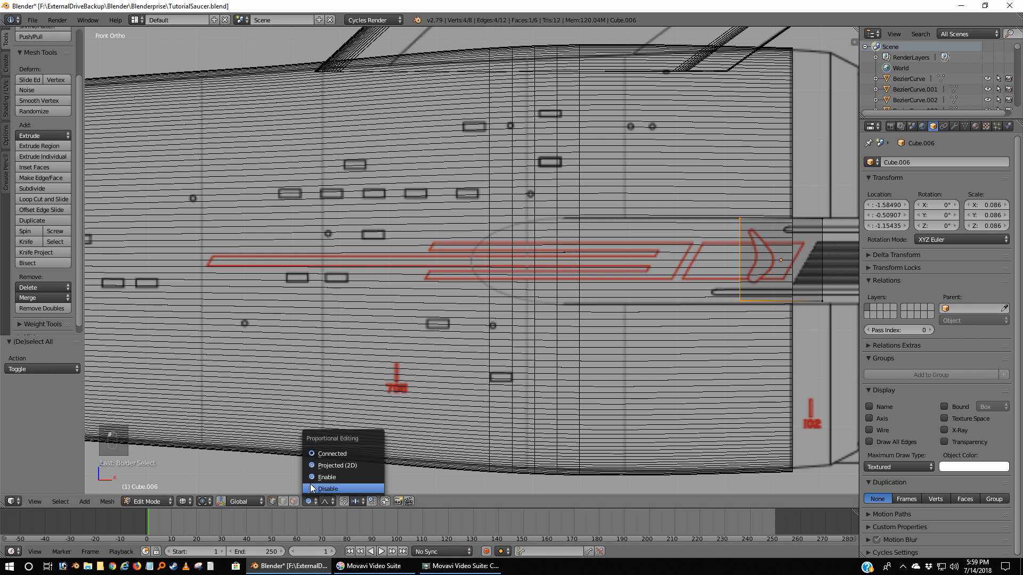
pyautogui.click(313, 489)
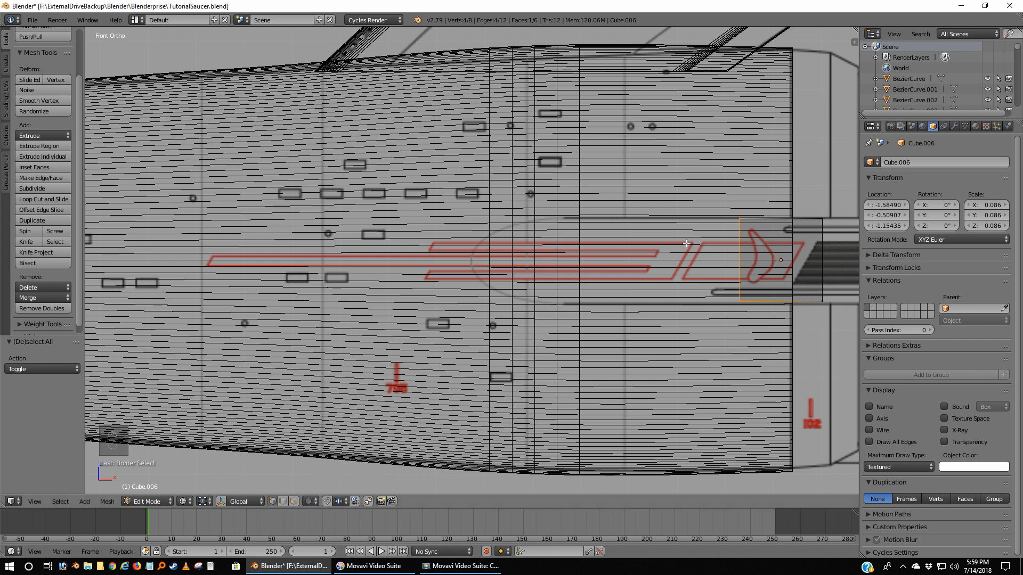
pyautogui.press('g')
pyautogui.press('x')
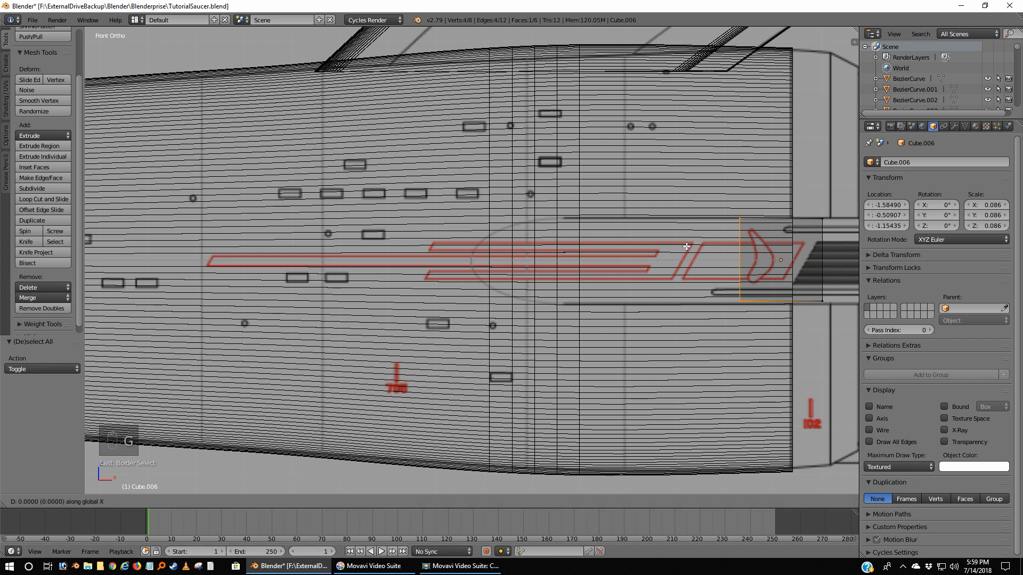
pyautogui.click(416, 270)
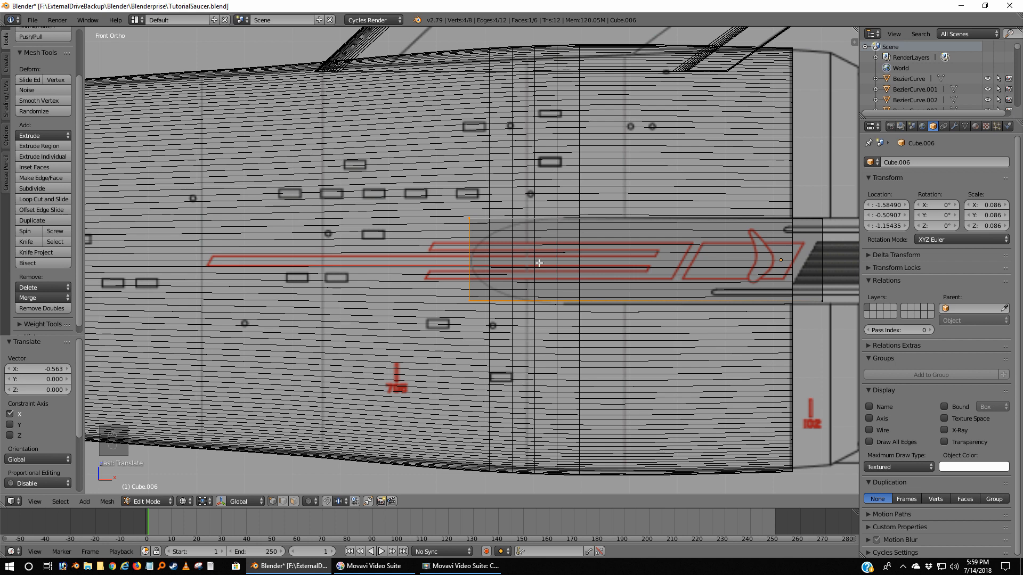
pyautogui.press('Tab')
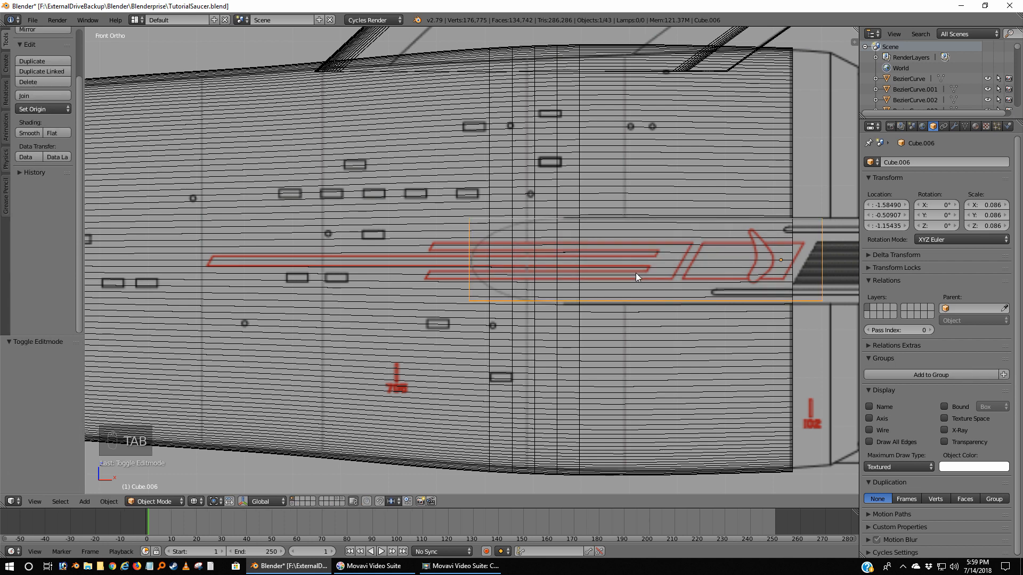
# In the solid top view, move the whole cube about -0.007 along Y, outward from the hull's side
pyautogui.press('KP_7')
pyautogui.scroll(5, 635, 275)
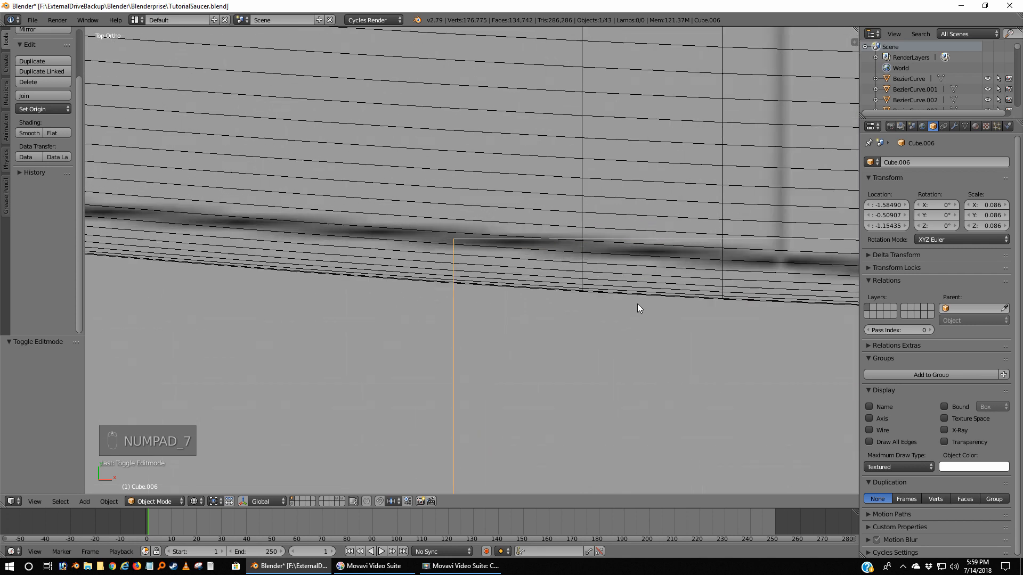
pyautogui.press('z')
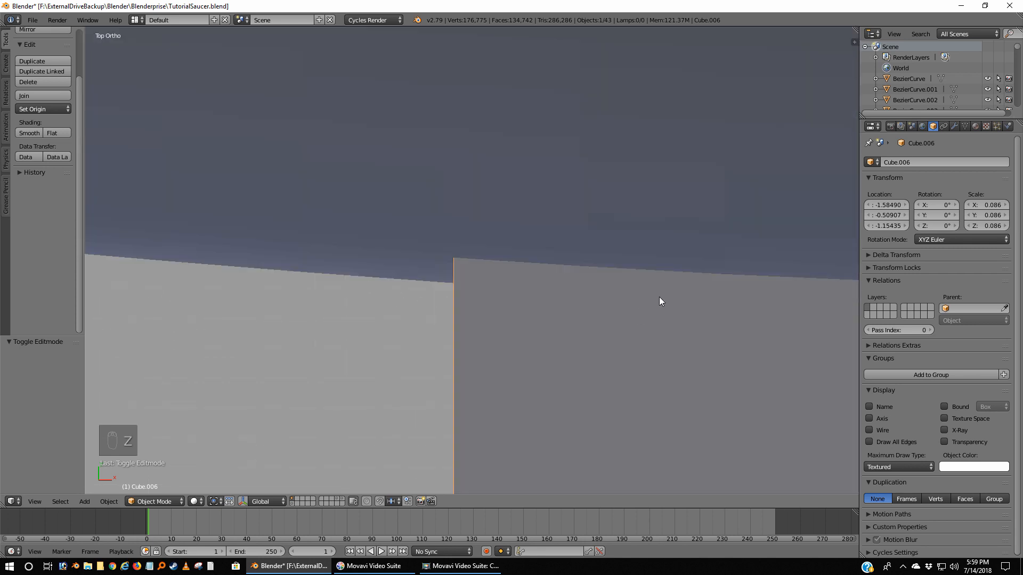
pyautogui.press('g')
pyautogui.press('y')
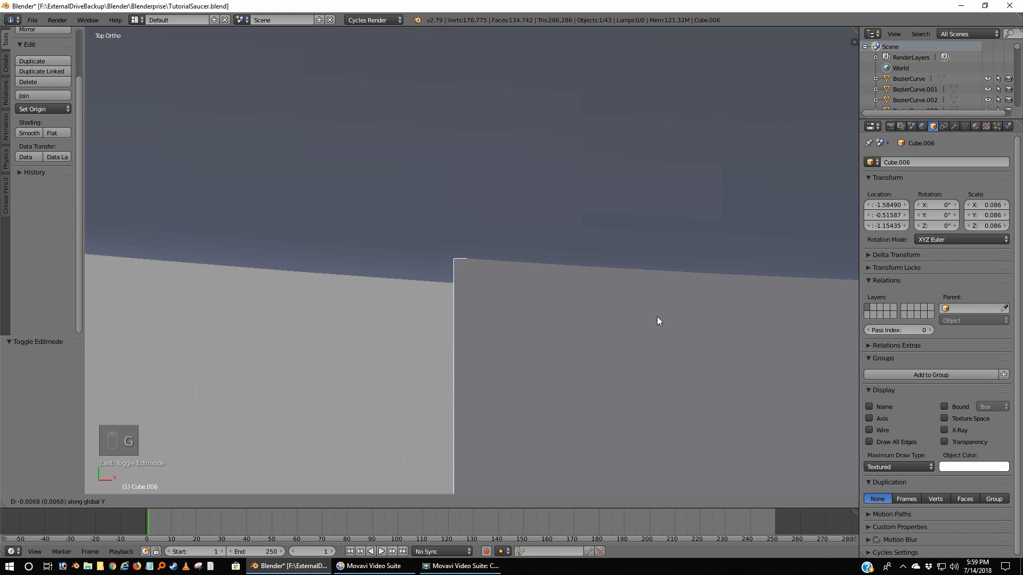
pyautogui.click(654, 325)
# From an angled view of the cube's end, move the cube another -0.008 or so along Y until its inner edge just meets the hull surface
pyautogui.moveTo(653, 324); pyautogui.dragTo(671, 296, button='middle')
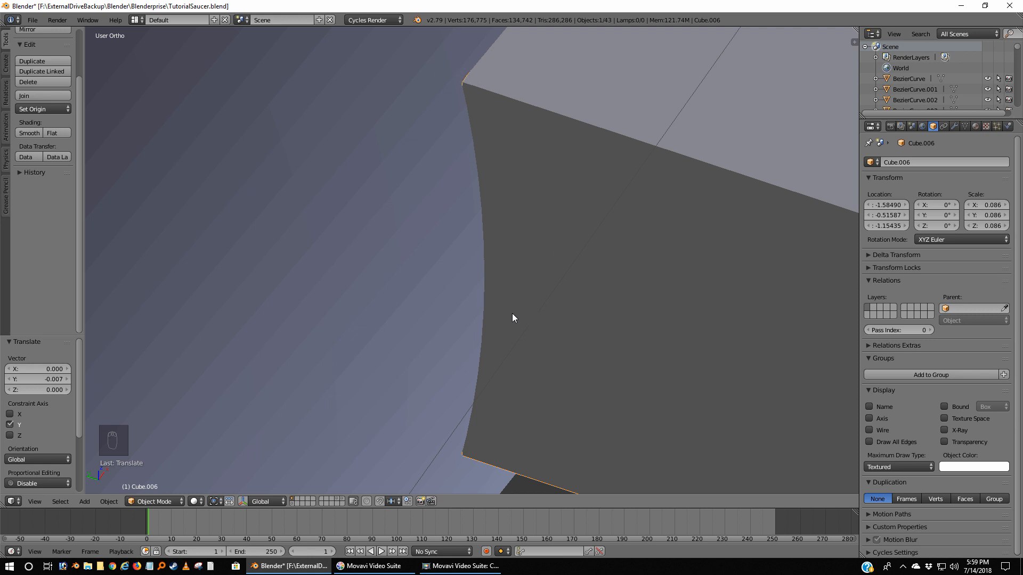
pyautogui.press('g')
pyautogui.press('y')
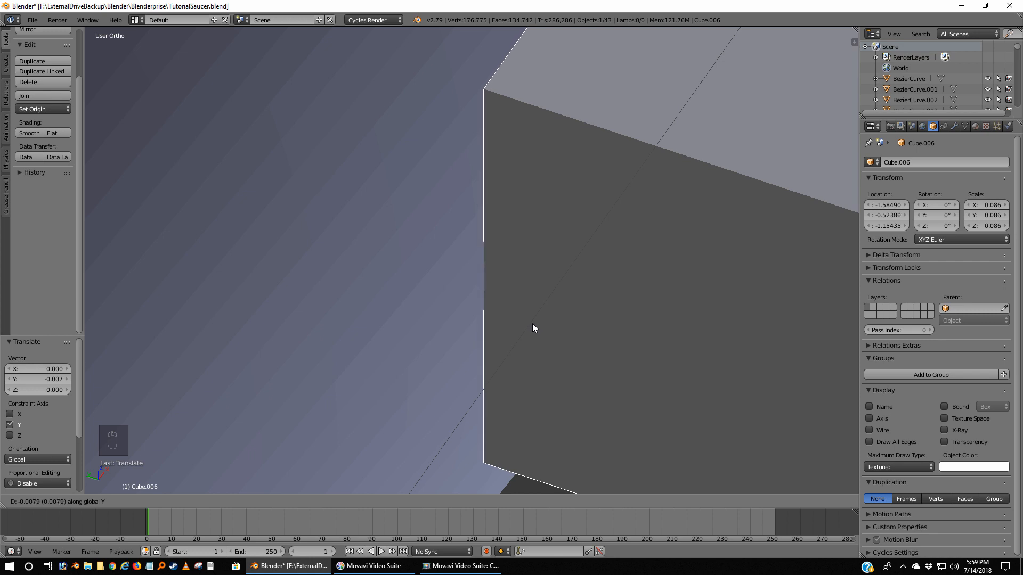
pyautogui.click(534, 324)
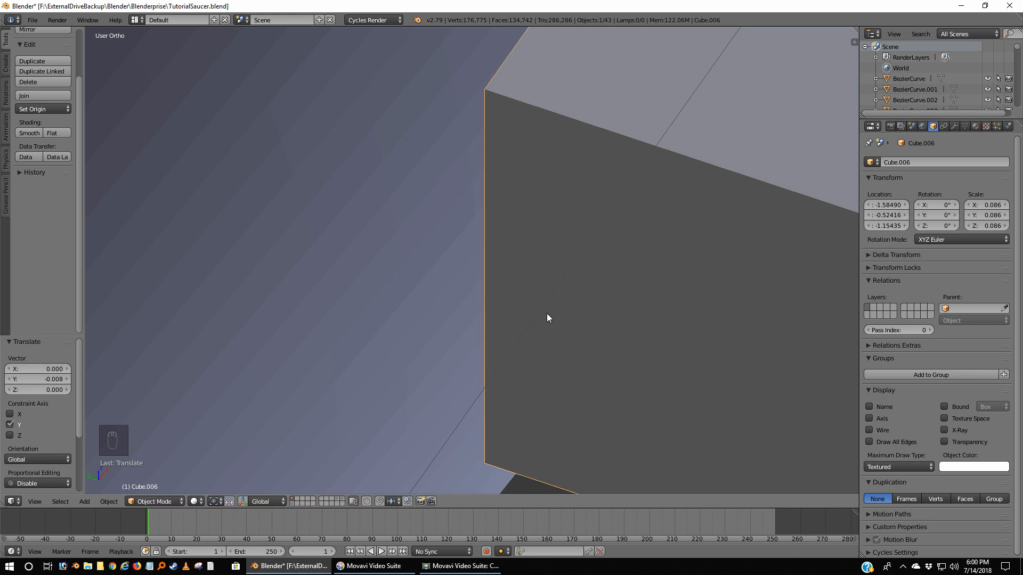
# In the top wireframe view, duplicate the stretched cube in place and move the copy to layer 12
pyautogui.press('KP_7')
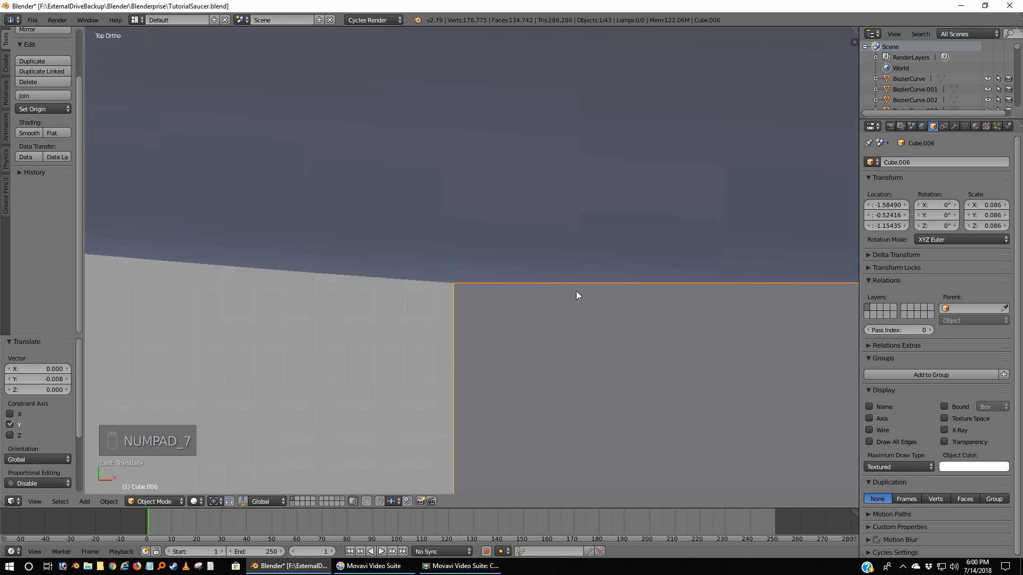
pyautogui.press('z')
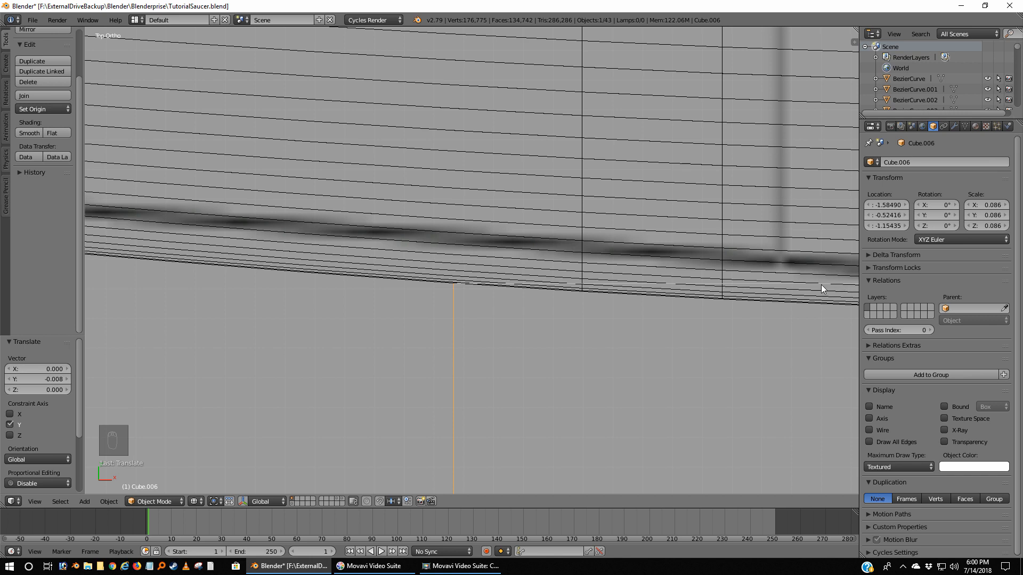
pyautogui.scroll(-5, 732, 293)
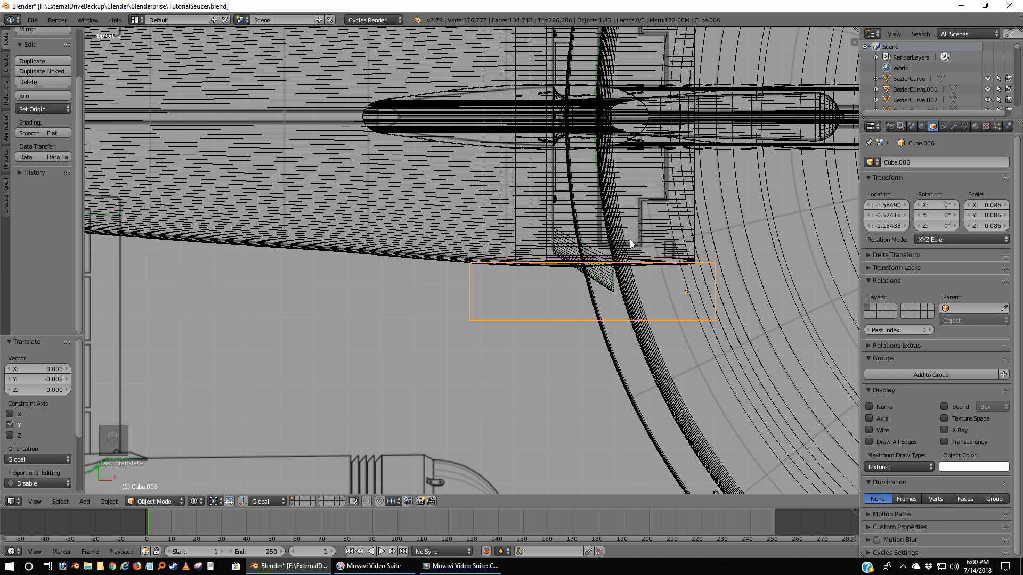
pyautogui.hotkey('shift', 'd')
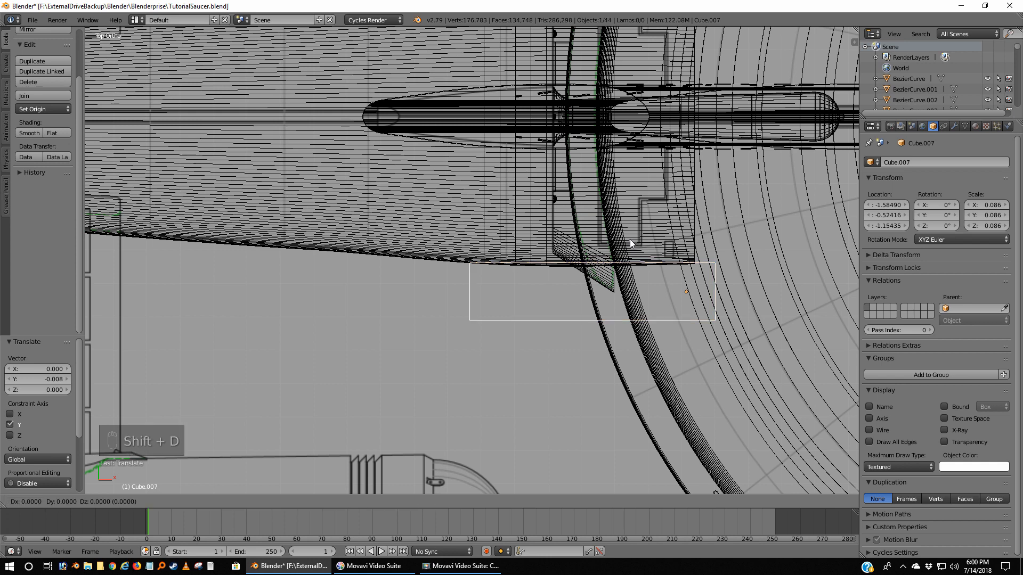
pyautogui.rightClick(630, 239)
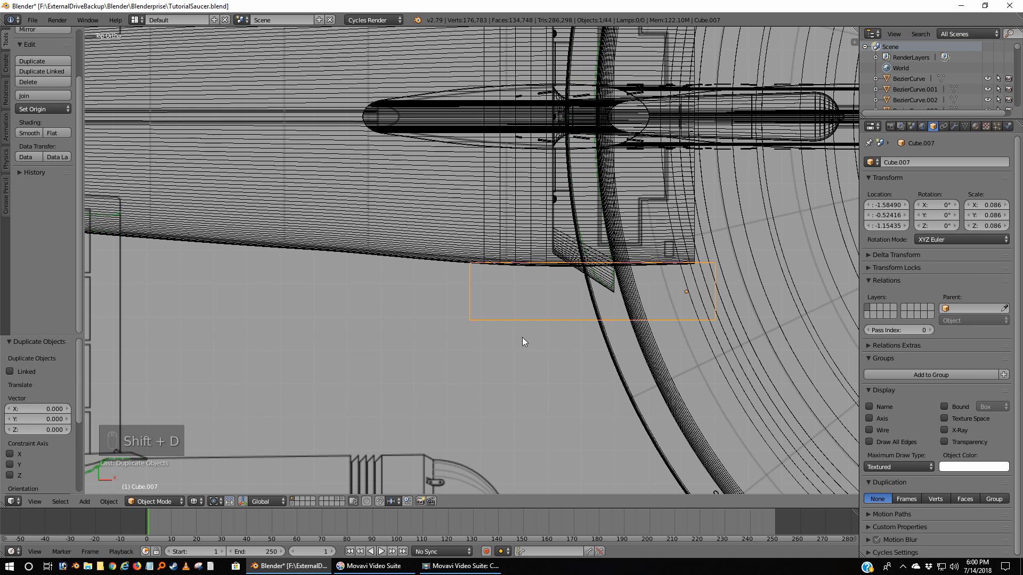
pyautogui.press('m')
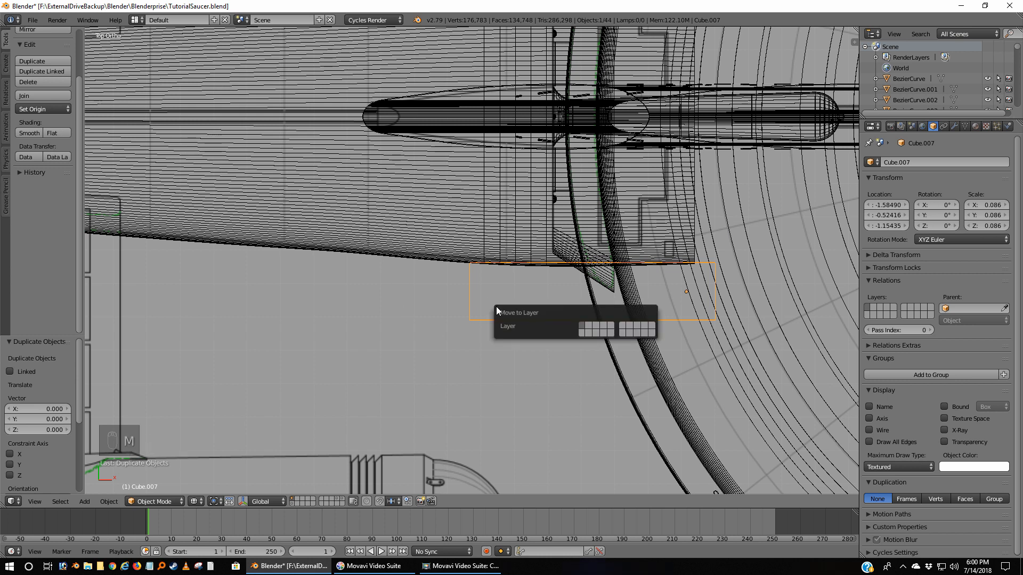
pyautogui.click(589, 333)
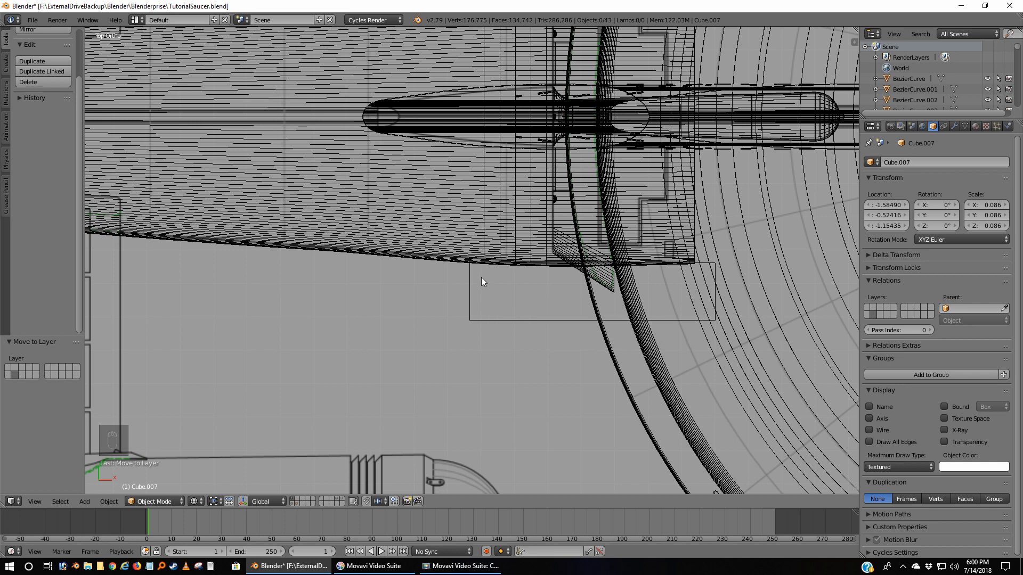
# Duplicate the secondary hull in place and move the copy to layer 12 with the cube's copy
pyautogui.rightClick(482, 218)
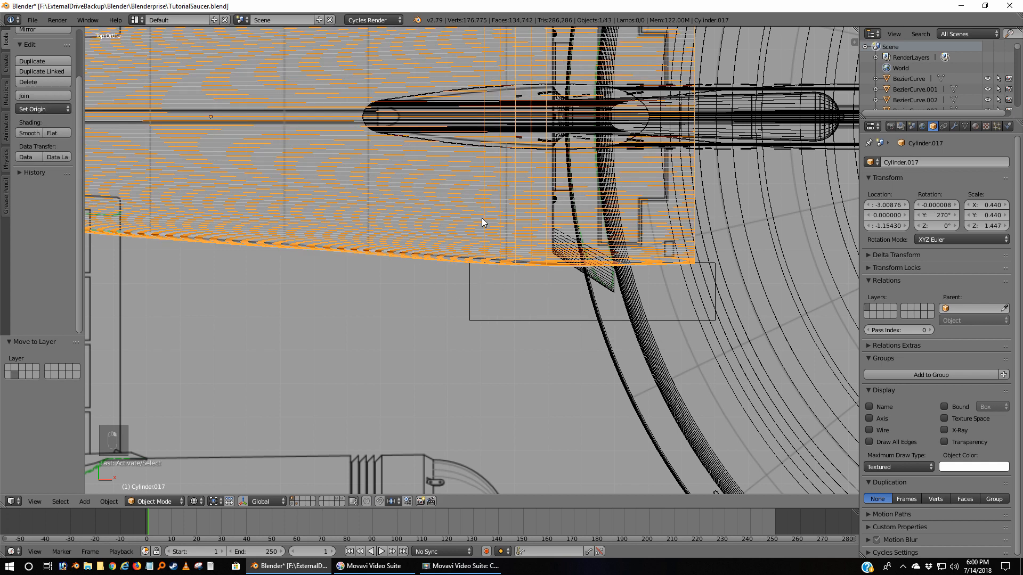
pyautogui.hotkey('shift', 'd')
pyautogui.rightClick(483, 218)
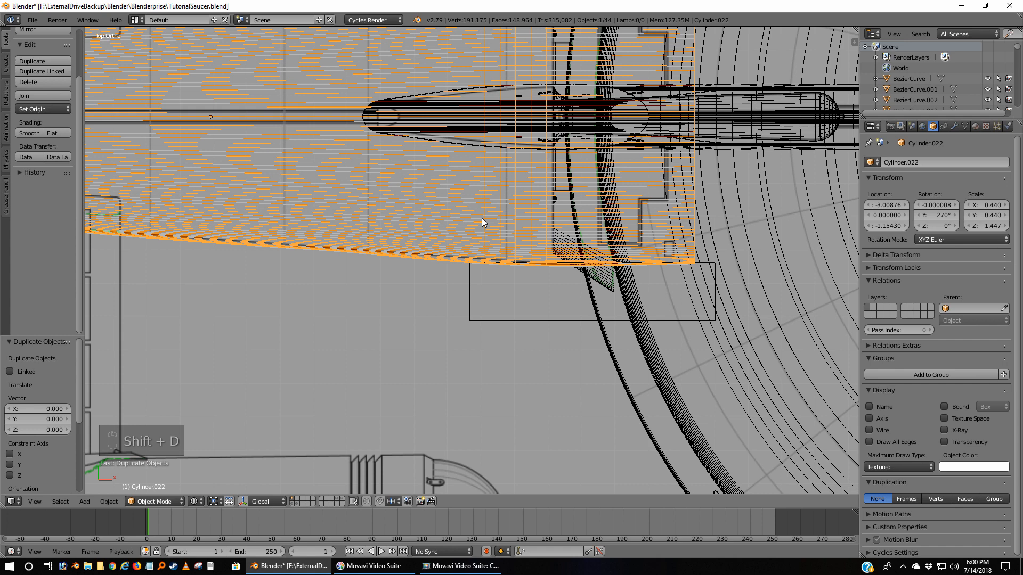
pyautogui.press('m')
pyautogui.click(576, 246)
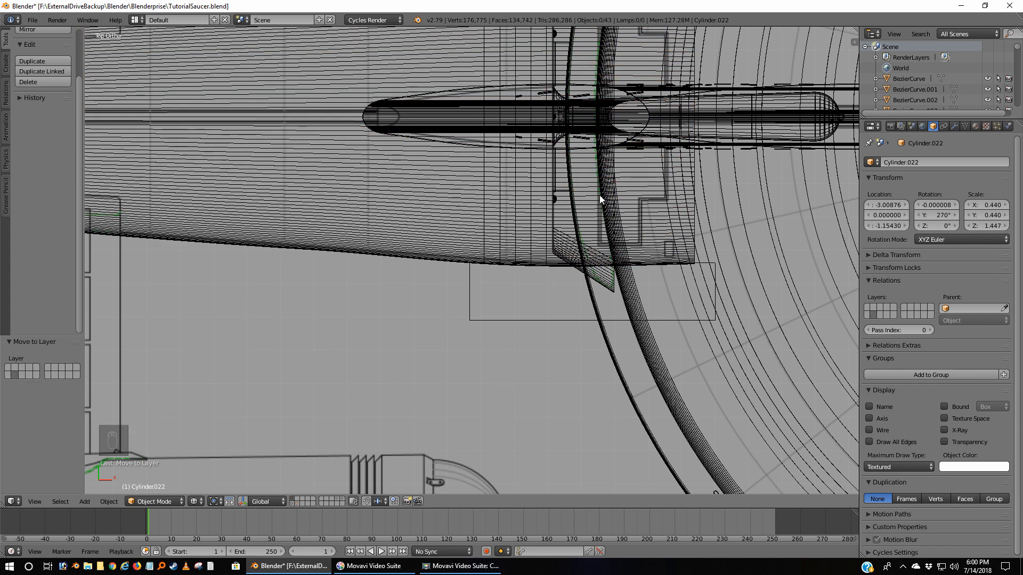
# Add a Boolean modifier to the original secondary hull, Cylinder.017, and set its operation to Difference
pyautogui.rightClick(469, 210)
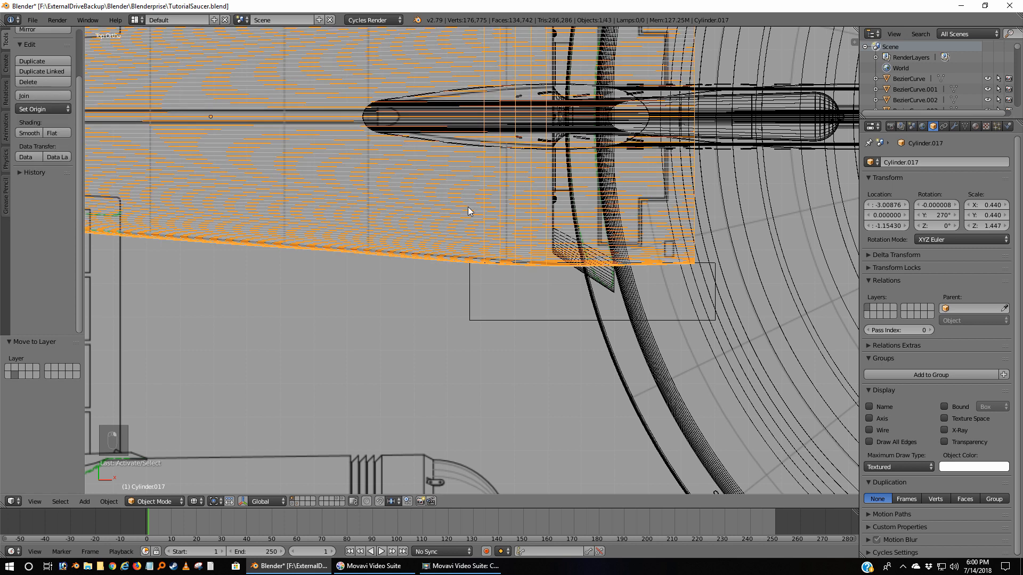
pyautogui.click(954, 126)
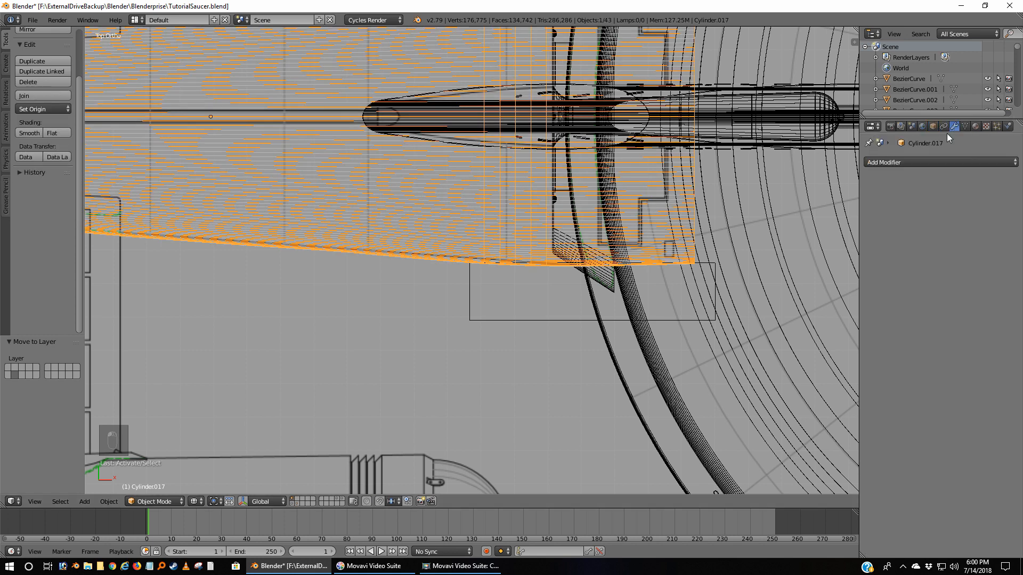
pyautogui.click(894, 160)
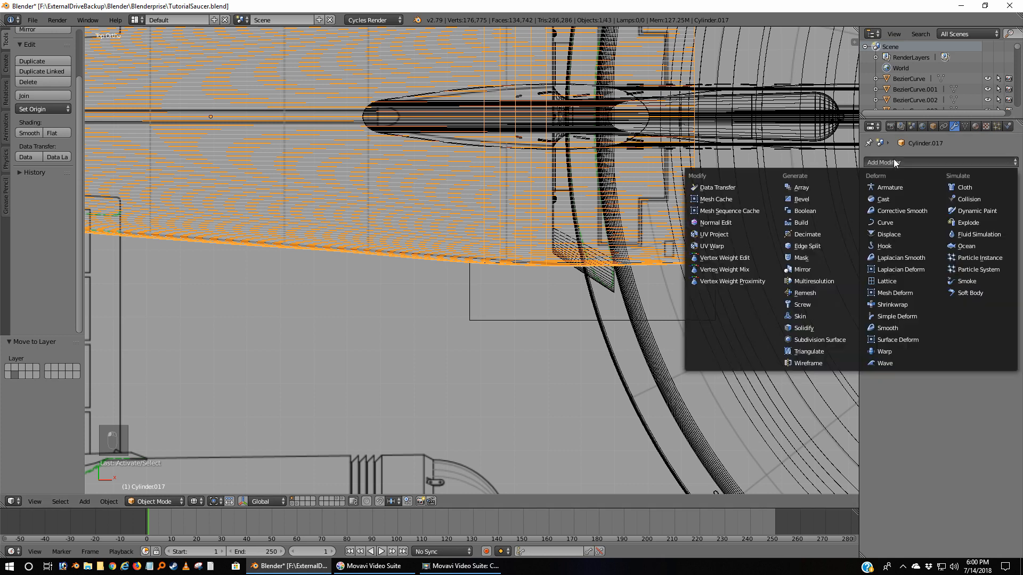
pyautogui.click(802, 211)
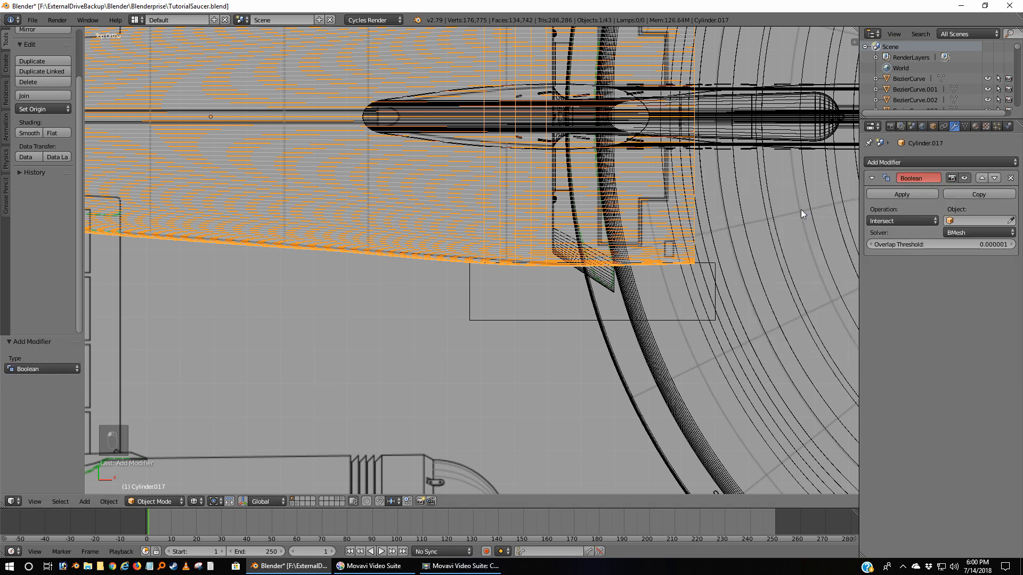
pyautogui.click(901, 223)
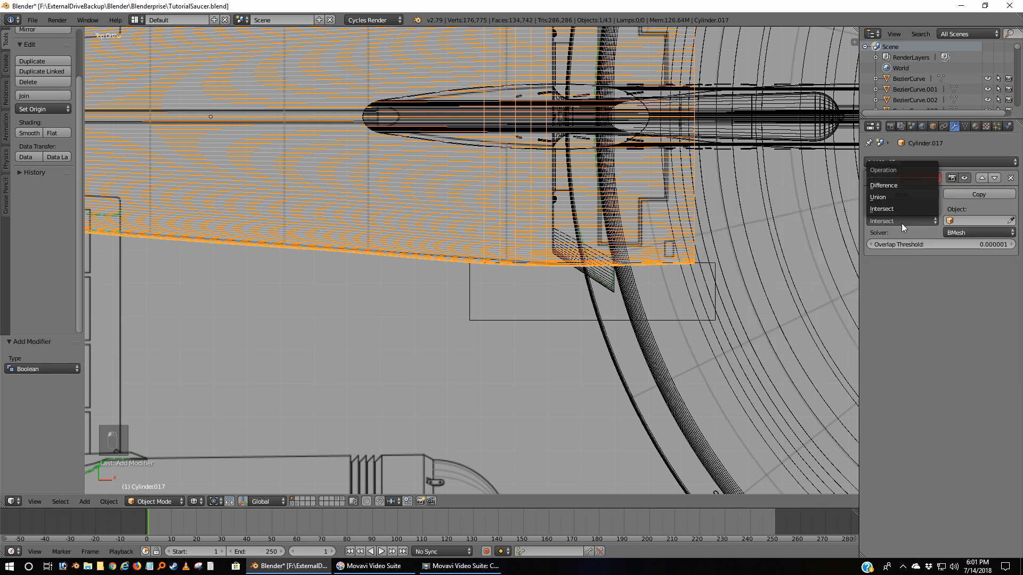
pyautogui.click(892, 185)
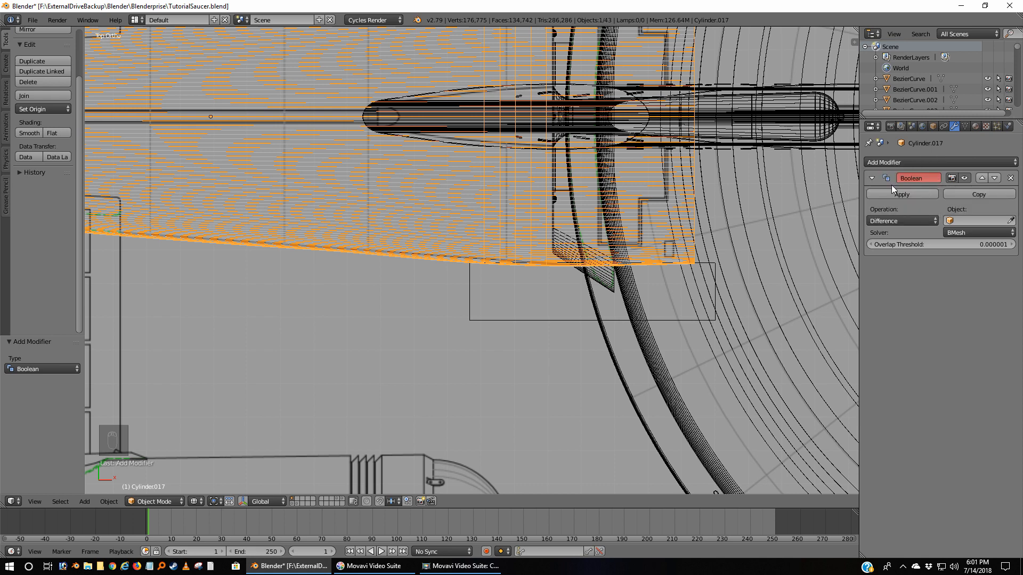
# Set the stretched cube, Cube.006, as the hull's Boolean Difference object and apply the modifier
pyautogui.click(1012, 220)
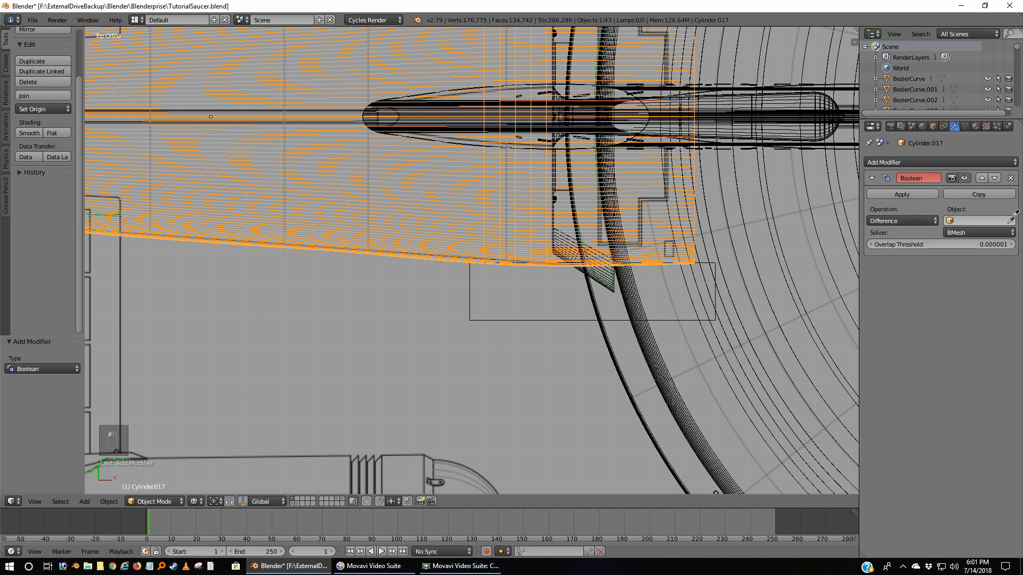
pyautogui.click(472, 320)
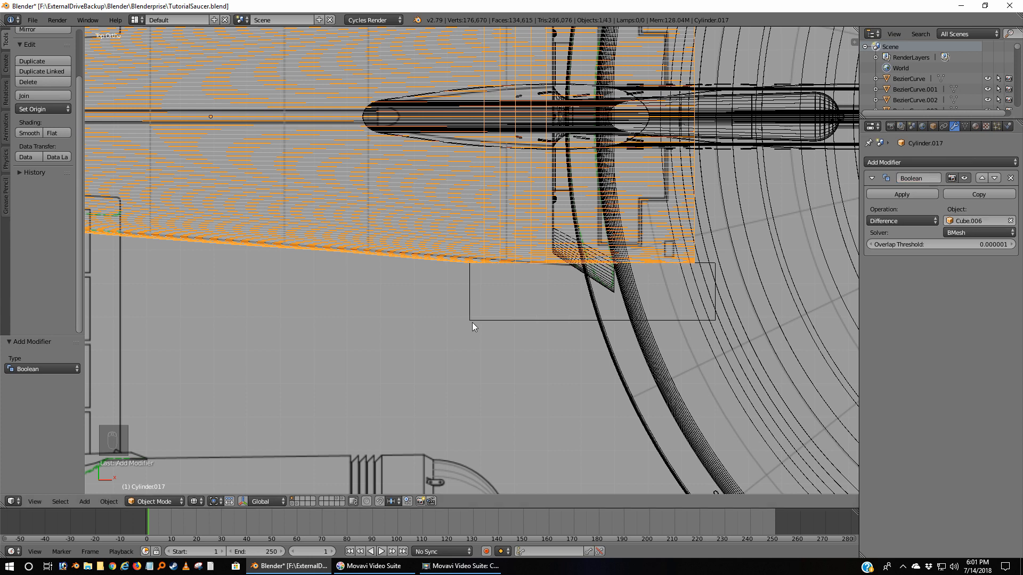
pyautogui.click(907, 193)
# Select the stretched cube and move it to layer 12, out of the hull's view
pyautogui.rightClick(527, 318)
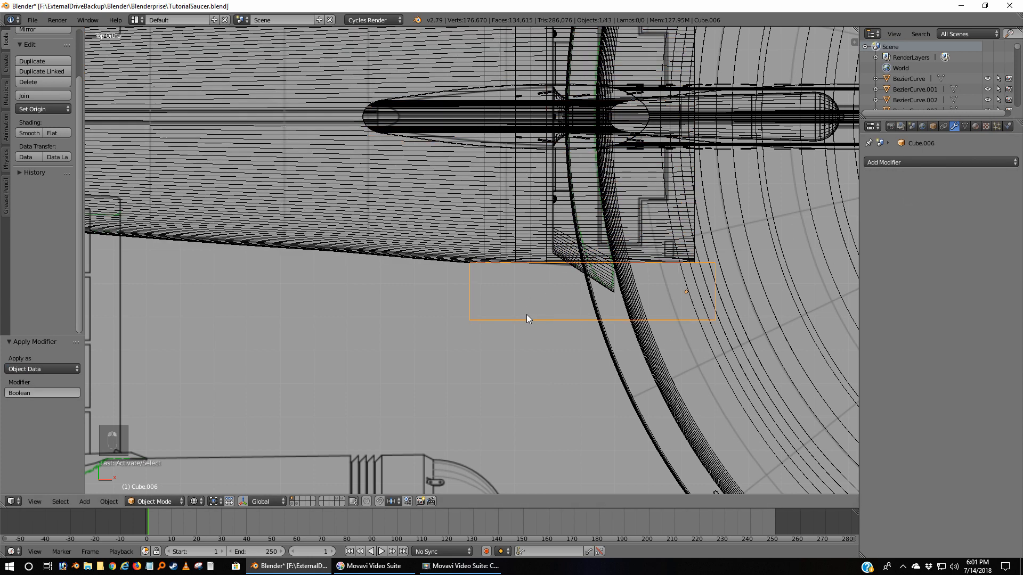
pyautogui.press('m')
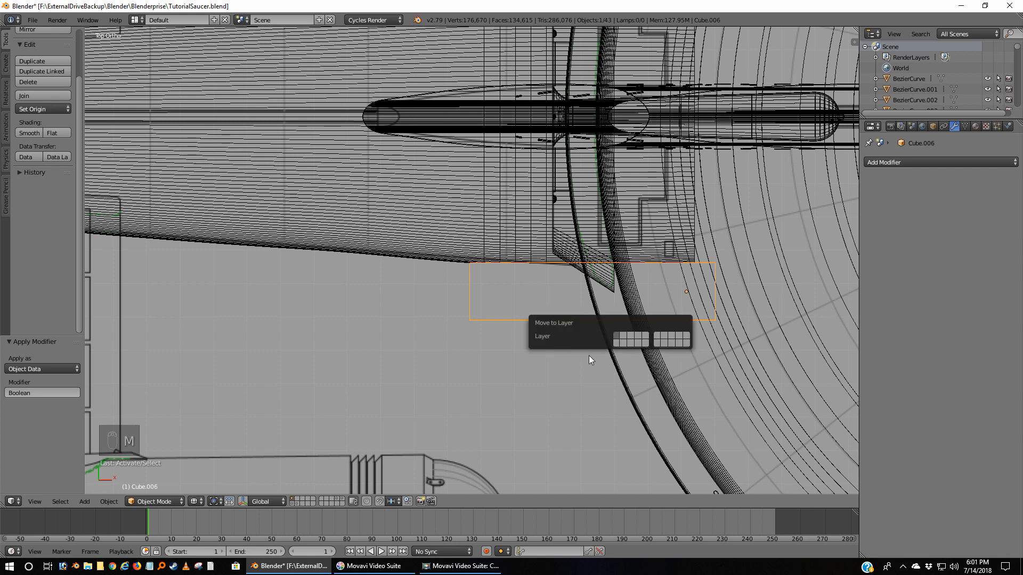
pyautogui.click(623, 343)
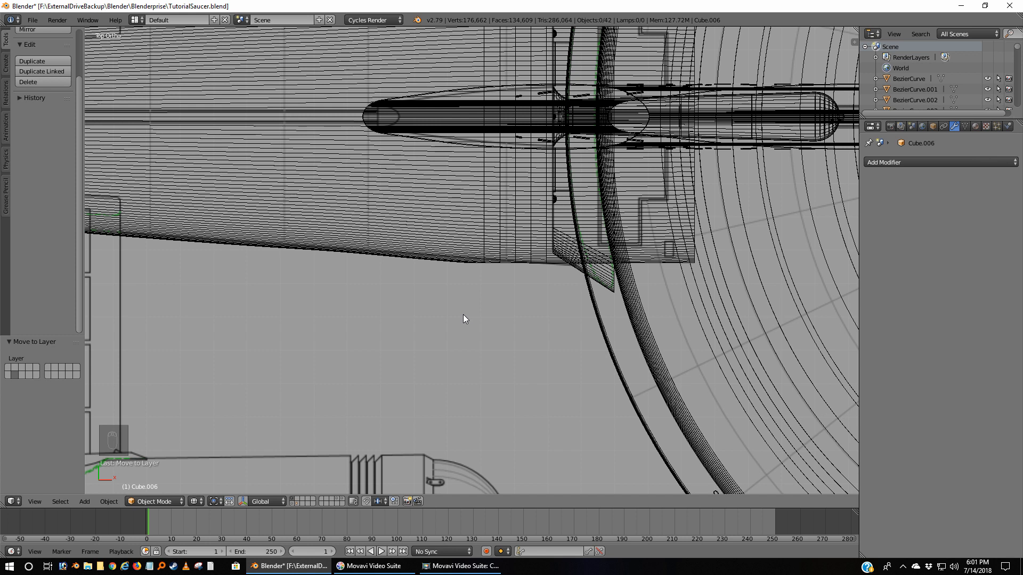
# Examine the channel cut in the hull from front and angled views, checking its mesh and outline against the blueprint
pyautogui.press('z')
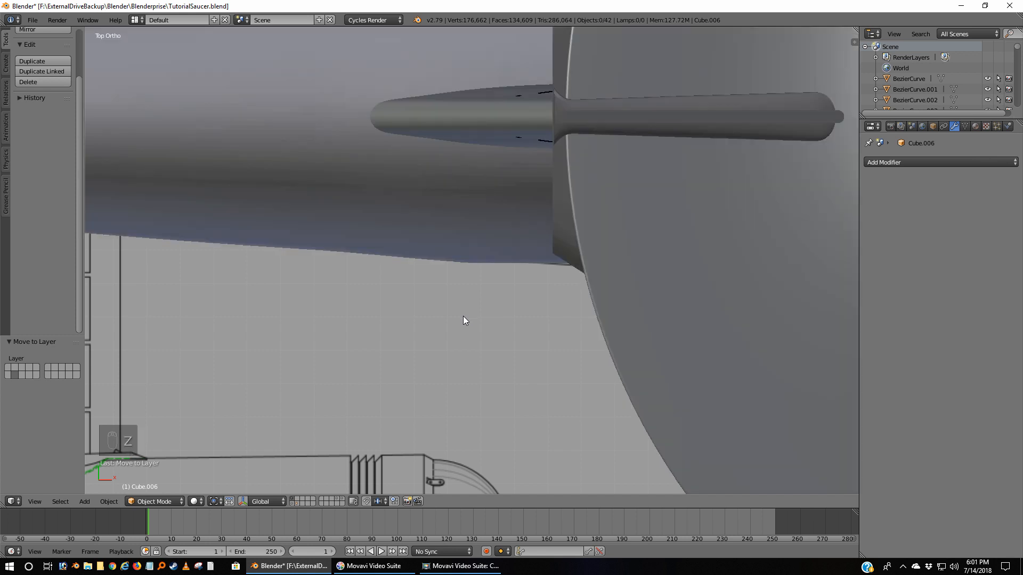
pyautogui.press('KP_1')
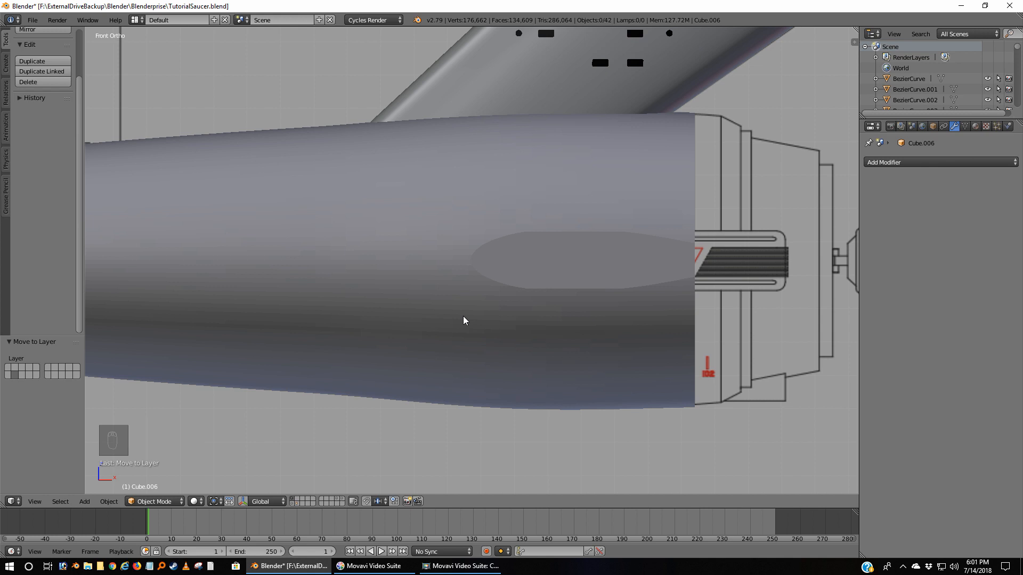
pyautogui.scroll(4, 463, 318)
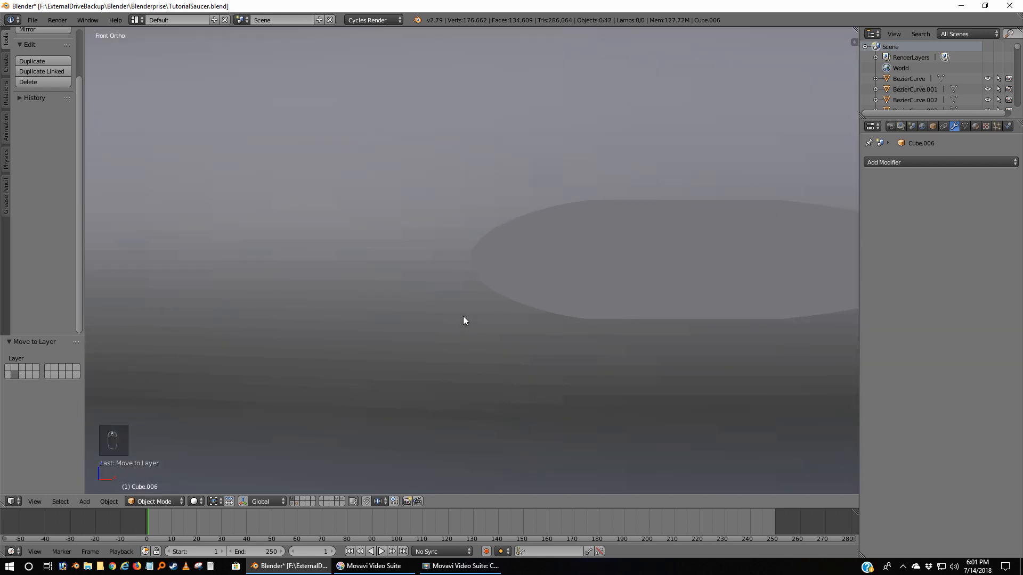
pyautogui.scroll(-2, 464, 320)
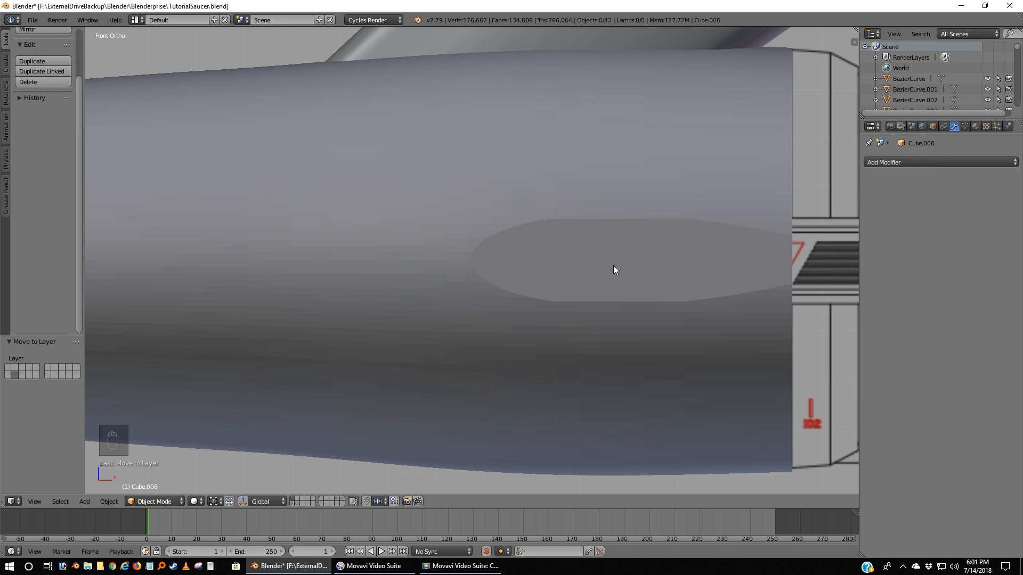
pyautogui.press('Tab')
pyautogui.press('Tab')
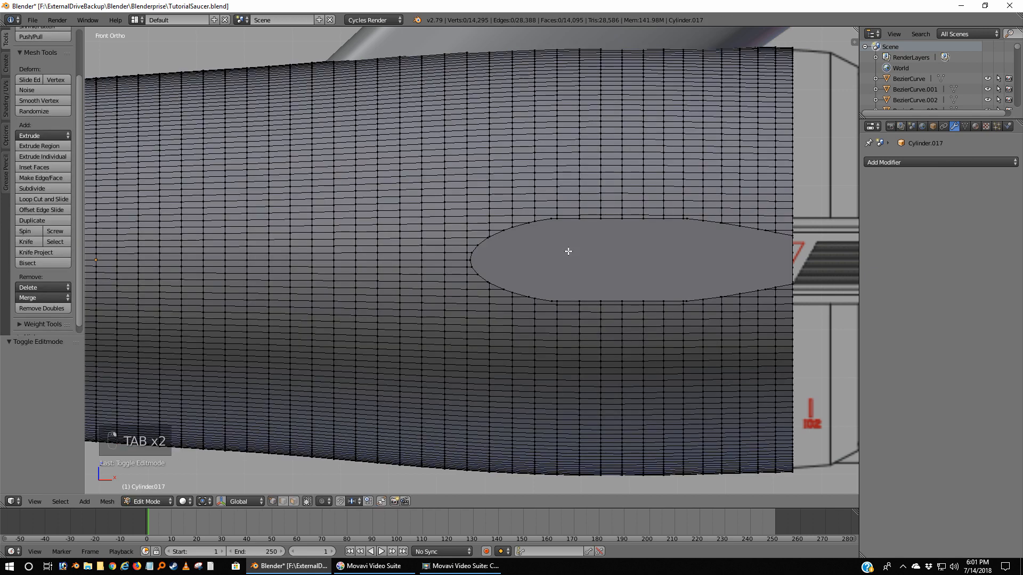
pyautogui.press('z')
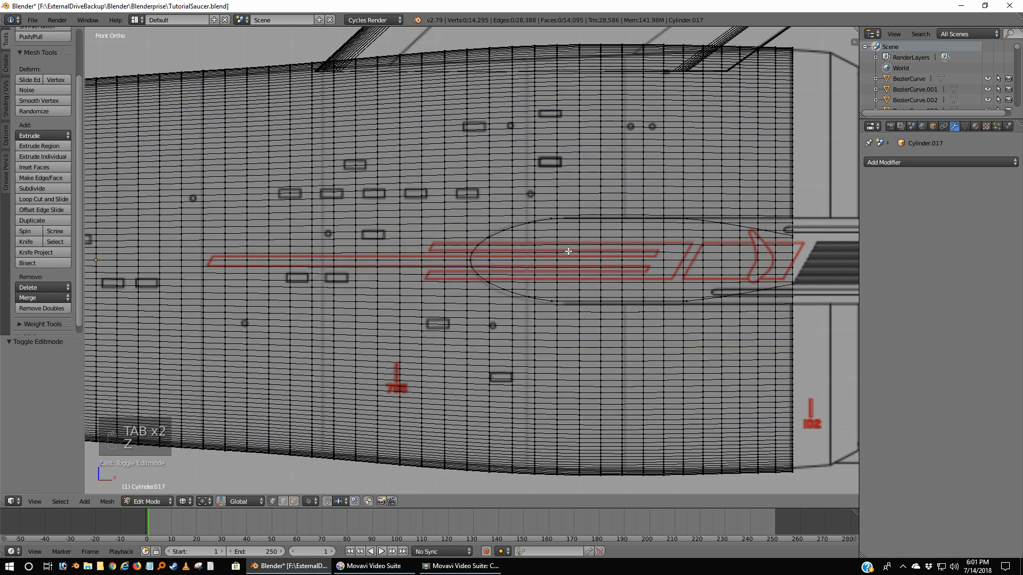
pyautogui.scroll(2, 556, 282)
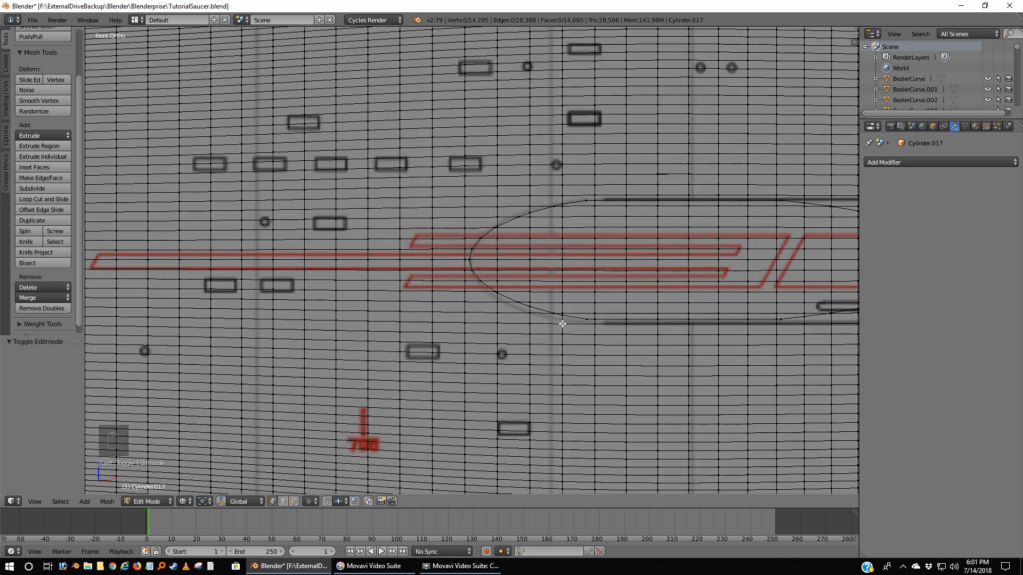
pyautogui.moveTo(574, 313); pyautogui.dragTo(636, 204, button='middle')
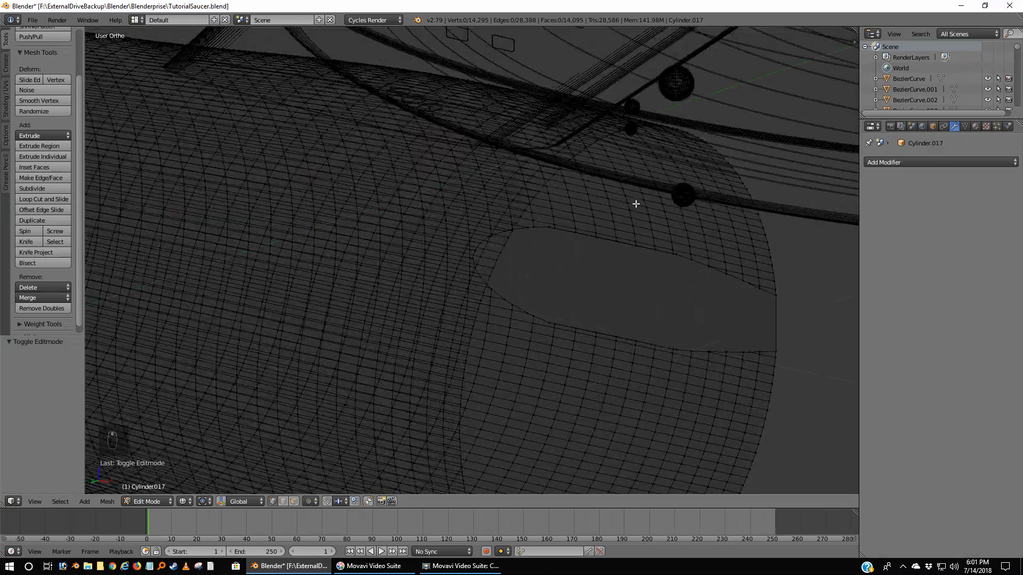
pyautogui.press('z')
pyautogui.press('Tab')
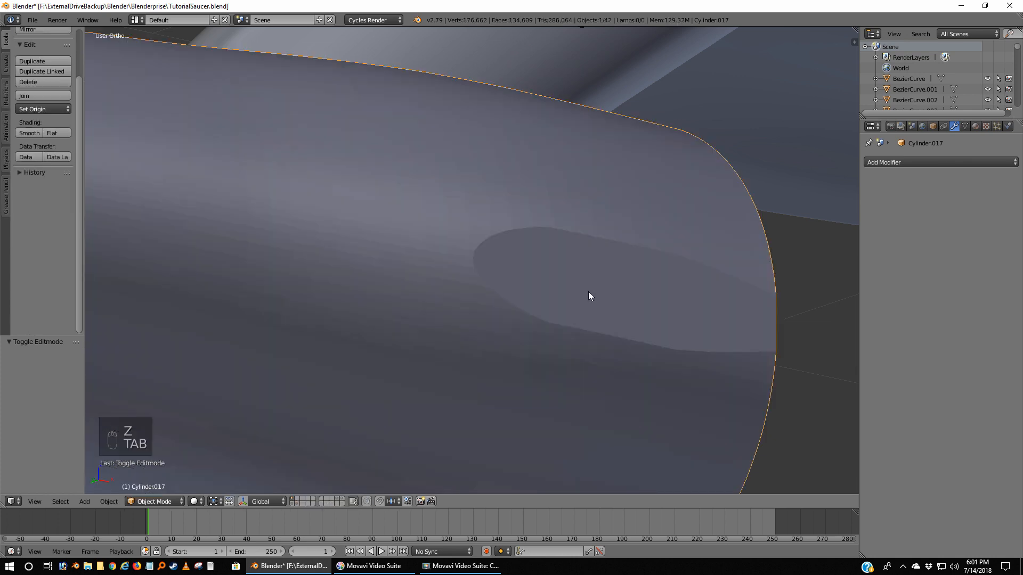
pyautogui.moveTo(588, 292); pyautogui.dragTo(539, 249, button='middle')
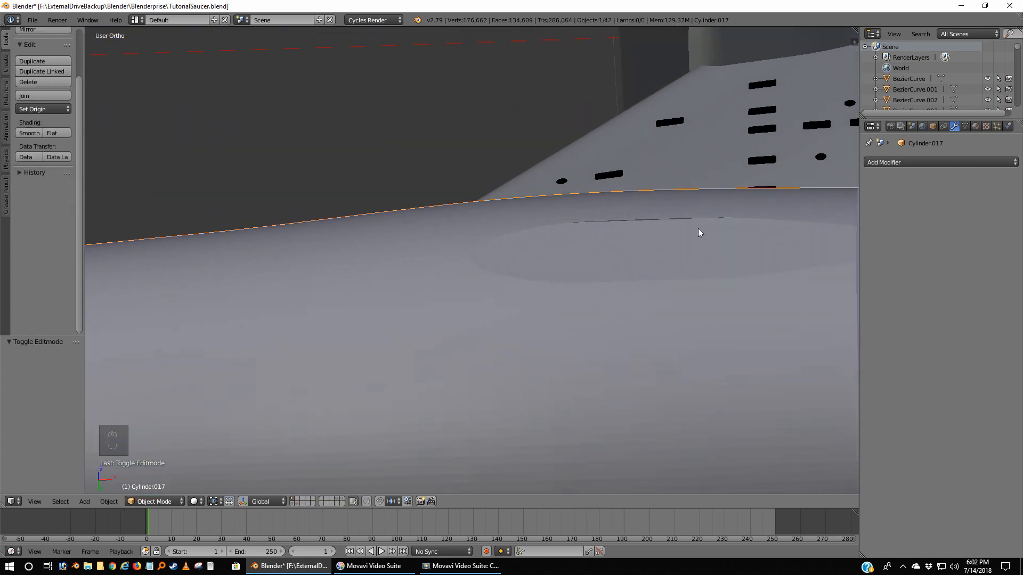
pyautogui.moveTo(640, 215); pyautogui.dragTo(691, 338, button='middle')
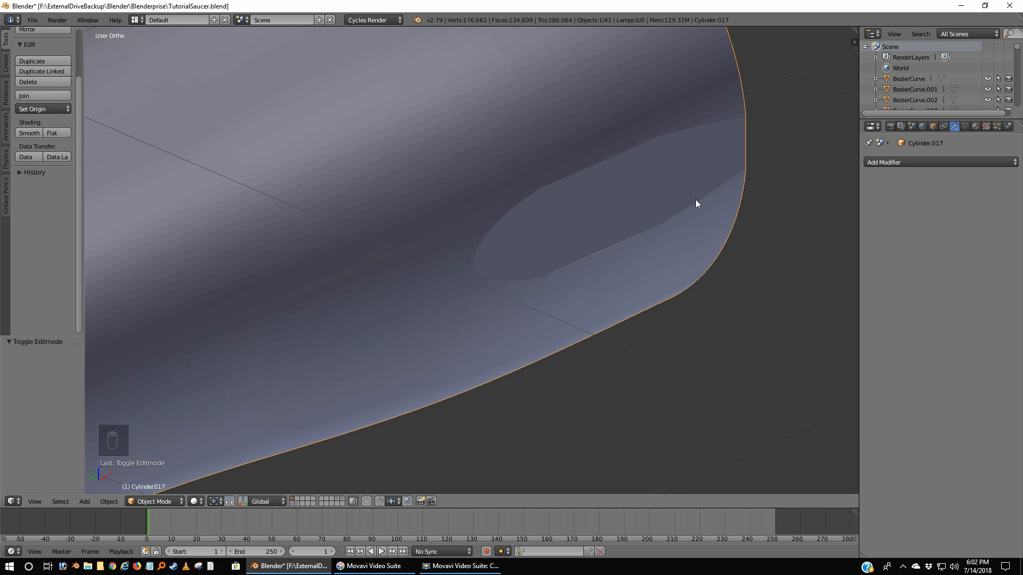
# Undo the cube's layer move and the applied Boolean, back to the hull's Difference modifier with no object assigned
pyautogui.hotkey('ctrl', 'z')
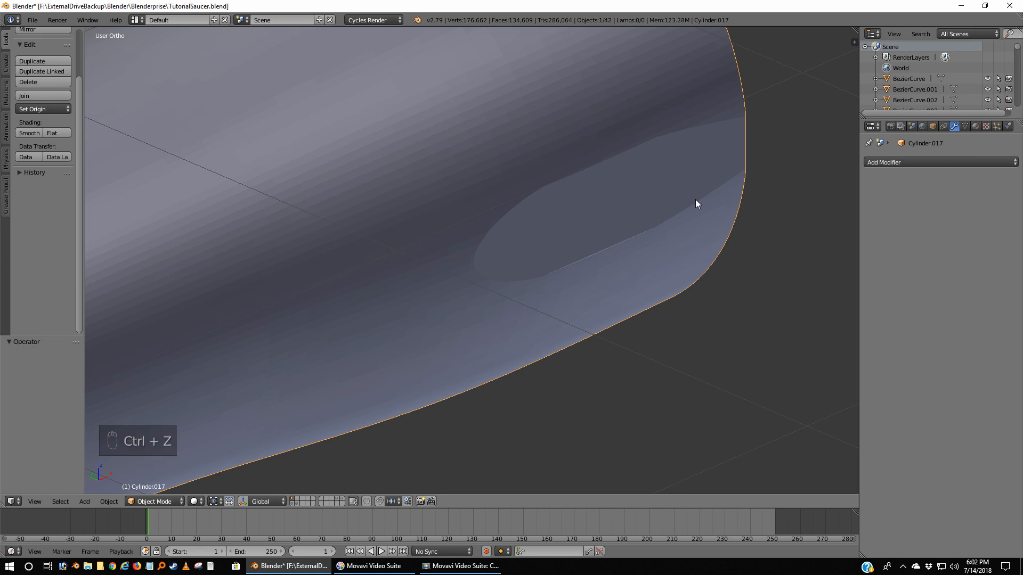
pyautogui.hotkey('ctrl', 'z')
pyautogui.hotkey('ctrl', 'z')
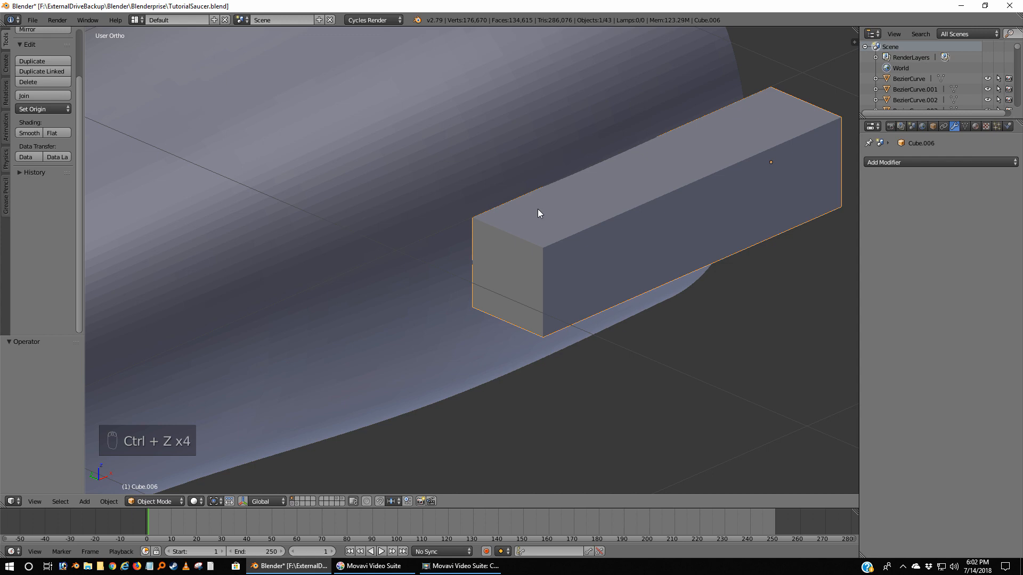
pyautogui.hotkey('ctrl', 'z')
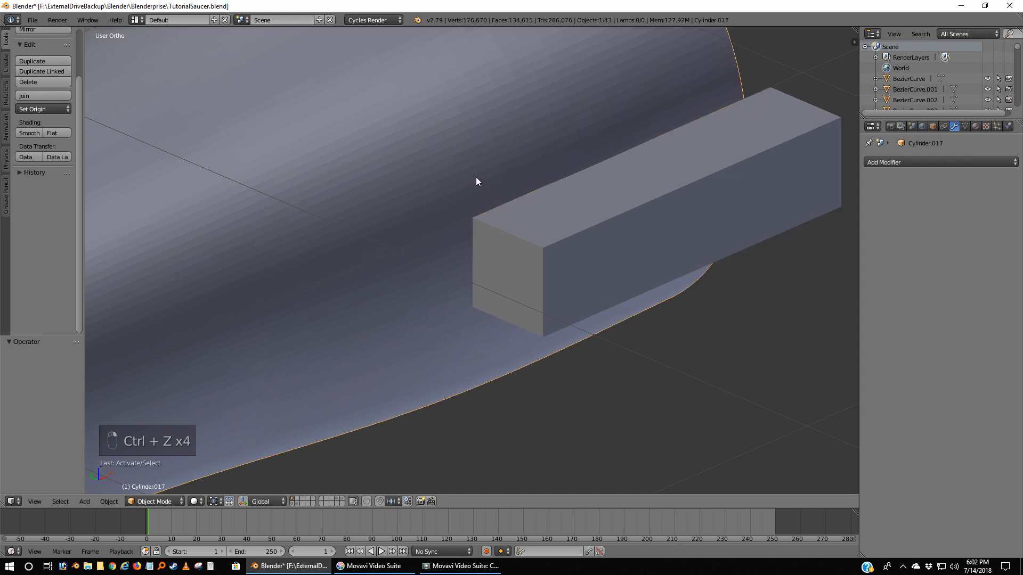
pyautogui.press('z')
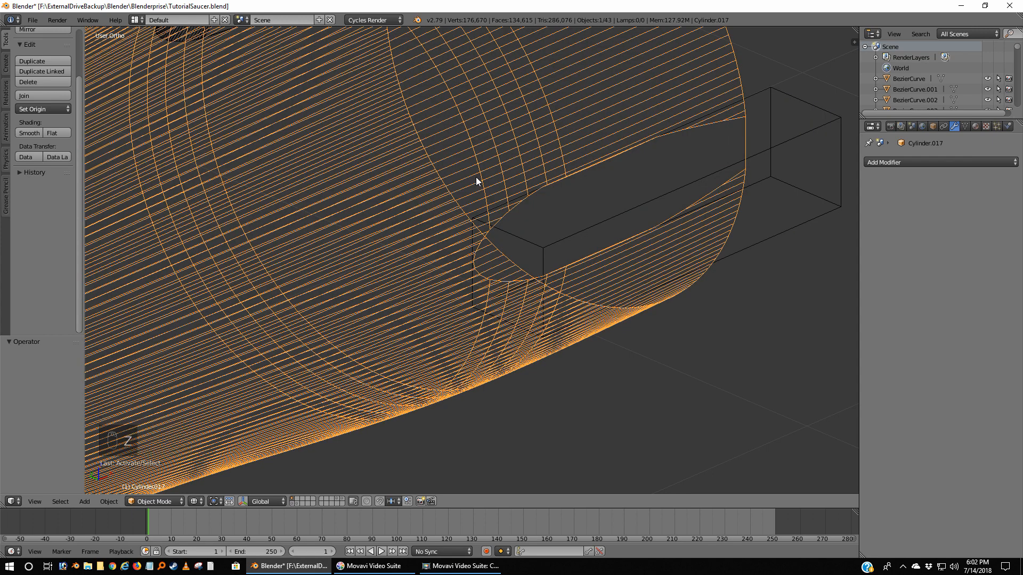
pyautogui.hotkey('ctrl', 'z')
pyautogui.hotkey('ctrl', 'z')
pyautogui.hotkey('ctrl', 'z')
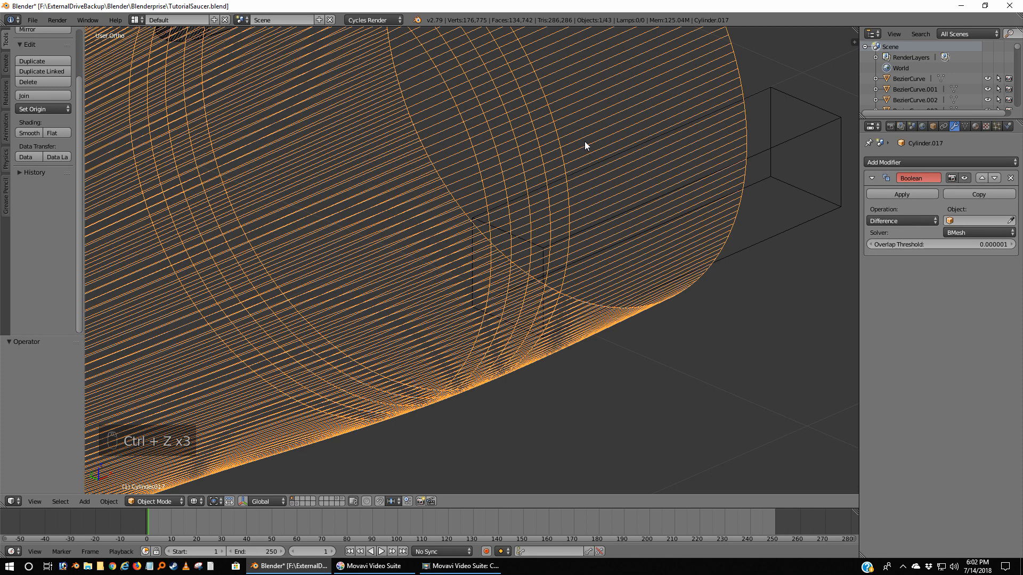
# Select the stretched cube's inner vertical edge where it meets the hull, and snap the 3D cursor to that edge
pyautogui.rightClick(473, 243)
pyautogui.press('KP_7')
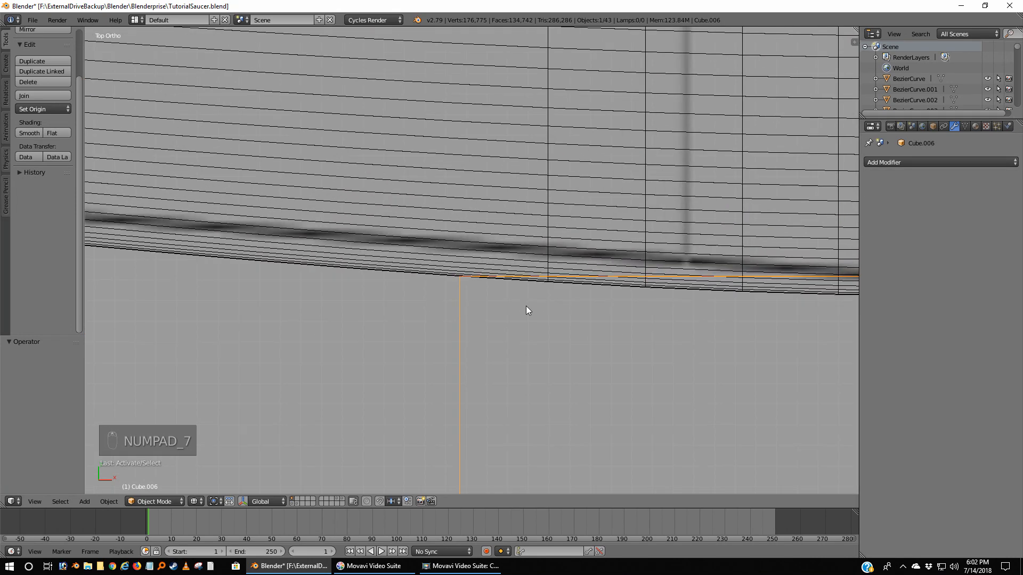
pyautogui.press('z')
pyautogui.moveTo(479, 357)
pyautogui.mouseDown(button='middle')
pyautogui.moveTo(596, 326)
pyautogui.moveTo(602, 281)
pyautogui.mouseUp(button='middle')
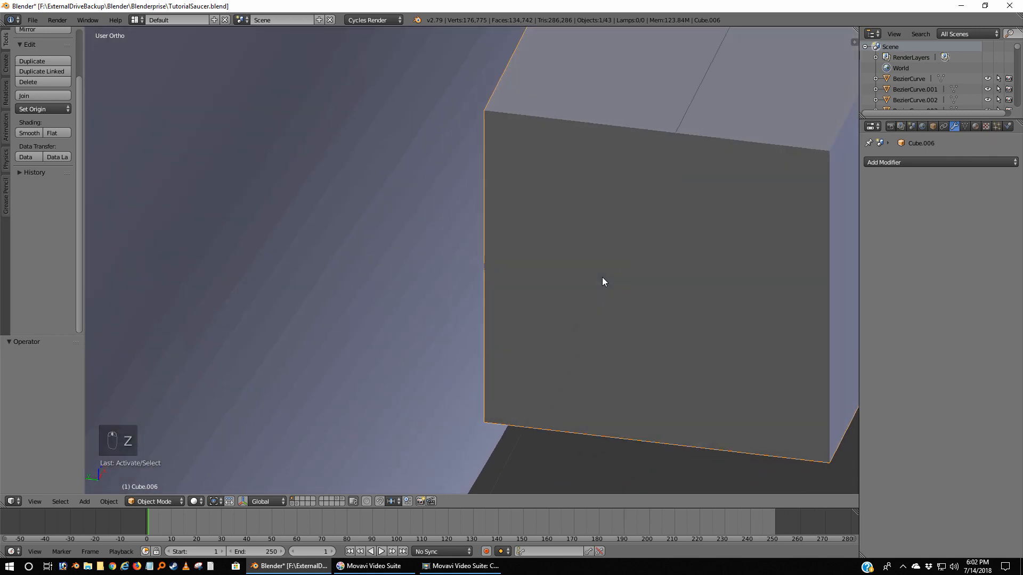
pyautogui.moveTo(479, 258); pyautogui.dragTo(456, 291, button='middle')
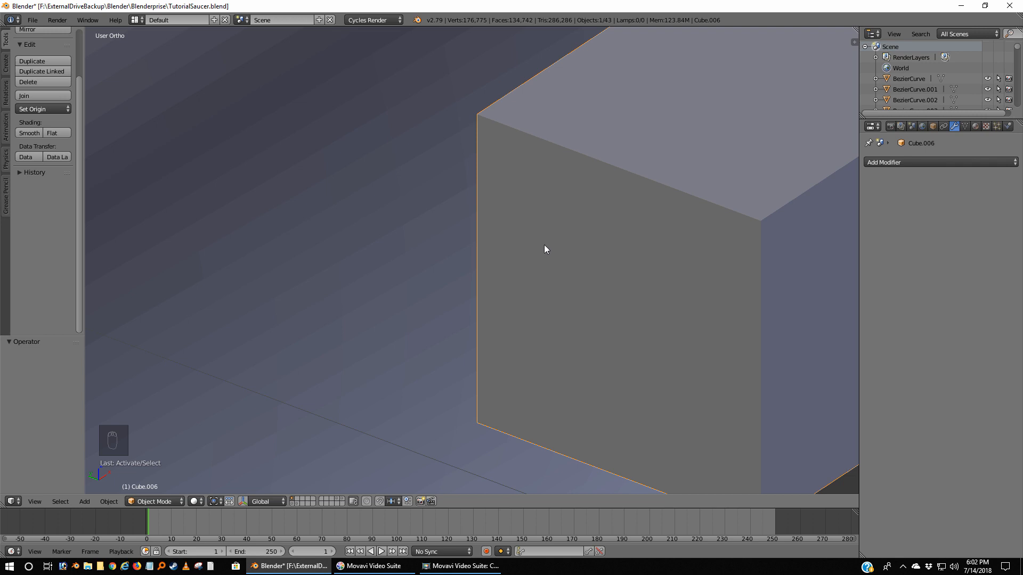
pyautogui.press('Tab')
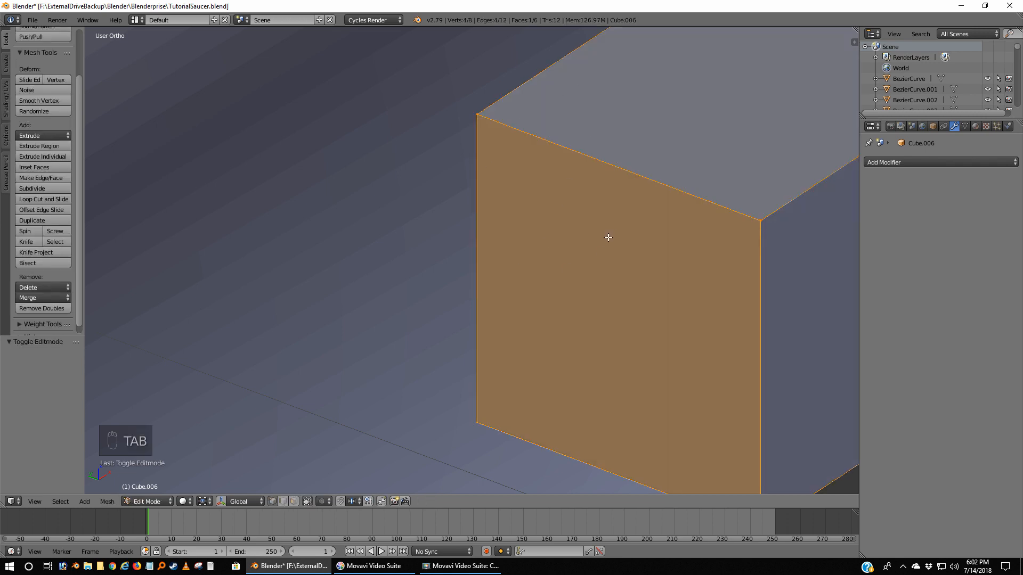
pyautogui.press('a')
pyautogui.press('a')
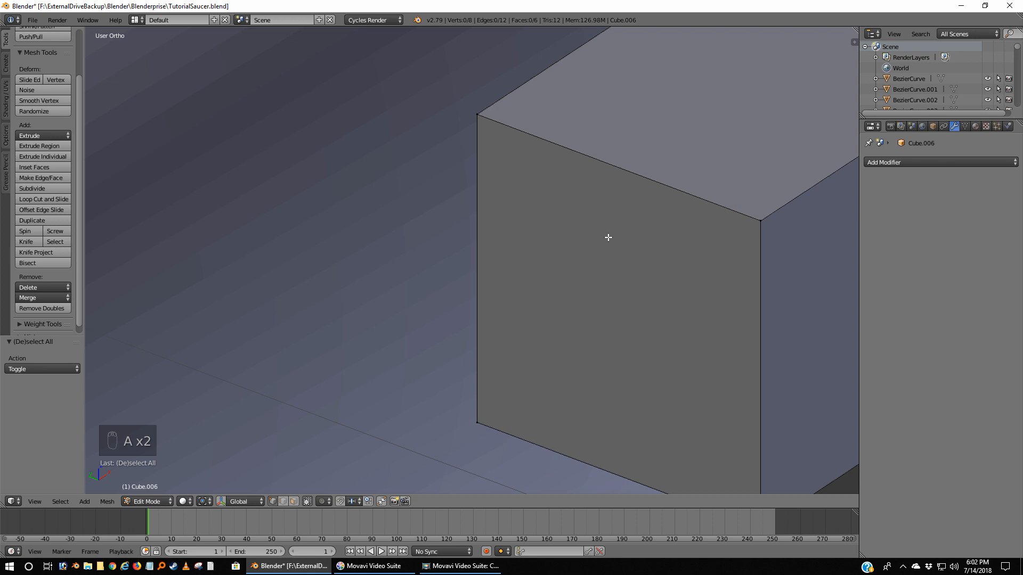
pyautogui.click(286, 504)
pyautogui.rightClick(478, 264)
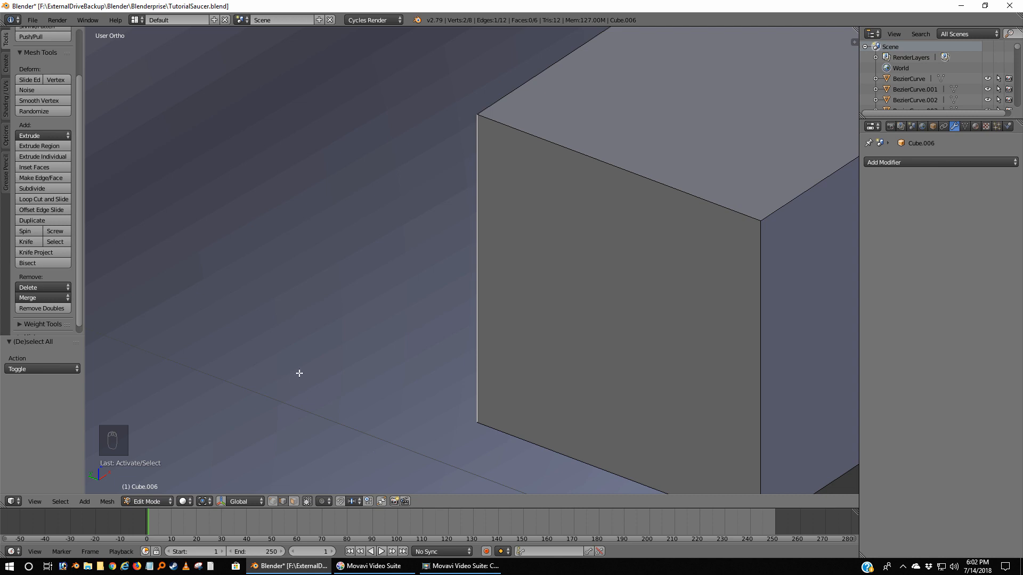
pyautogui.hotkey('shift', 's')
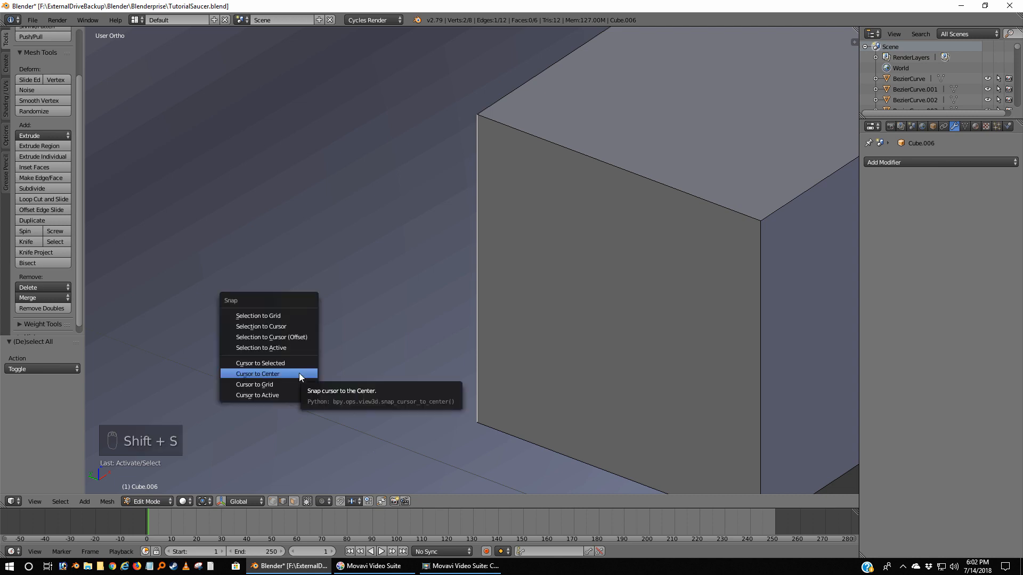
pyautogui.click(283, 363)
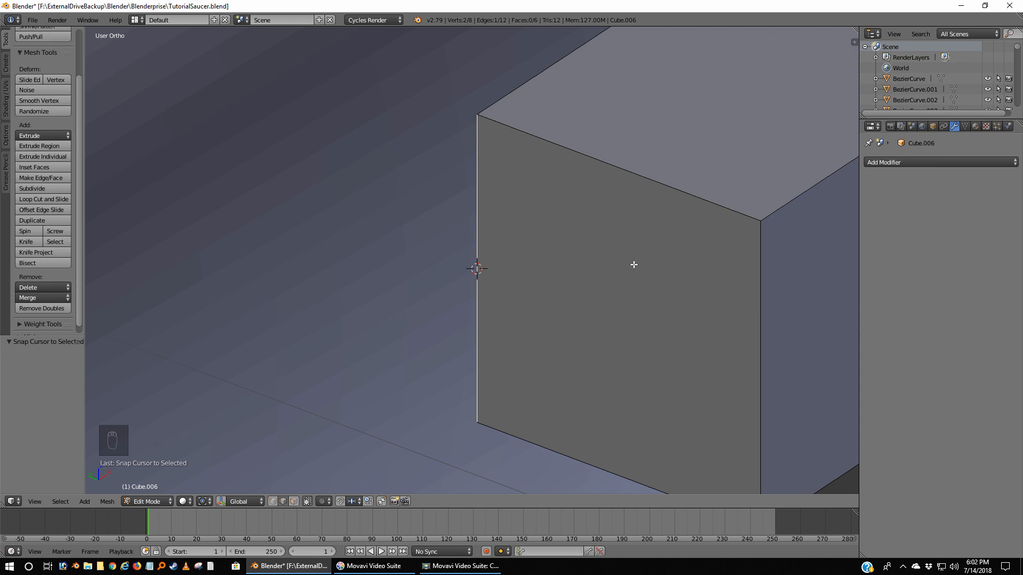
pyautogui.press('Tab')
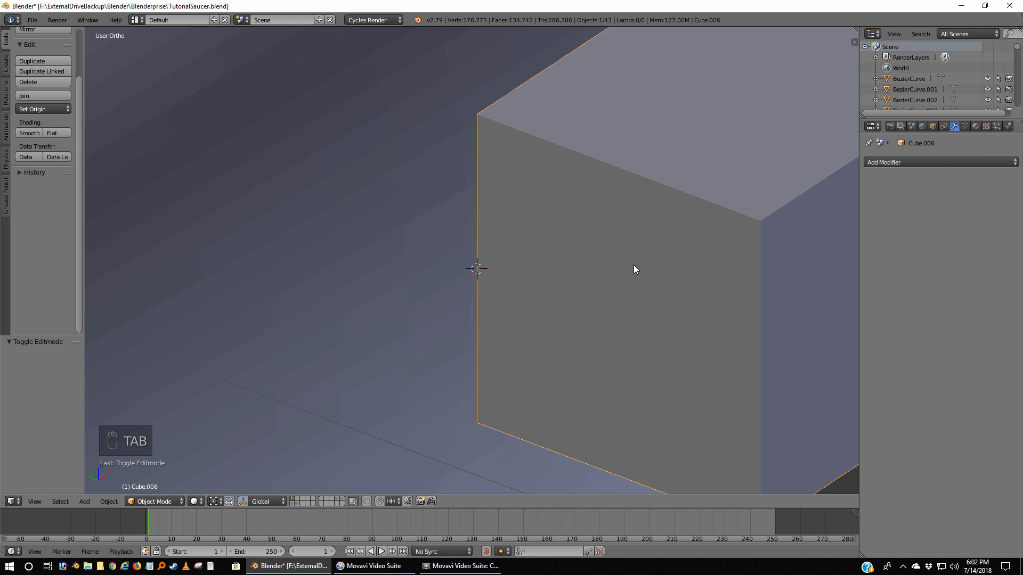
# In the top wireframe view, move the stretched cube to layer 2
pyautogui.scroll(-3, 634, 269)
pyautogui.press('KP_7')
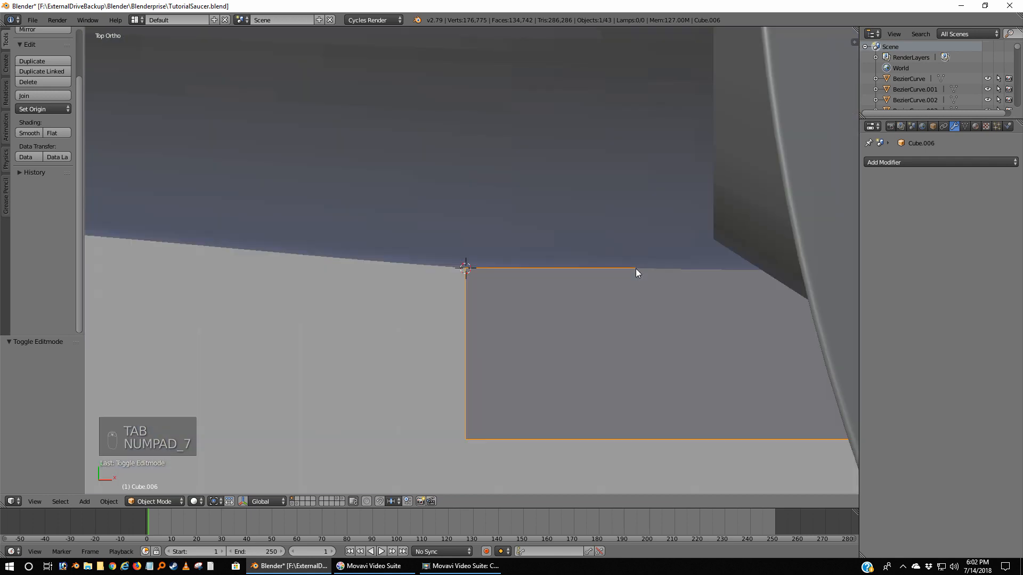
pyautogui.press('z')
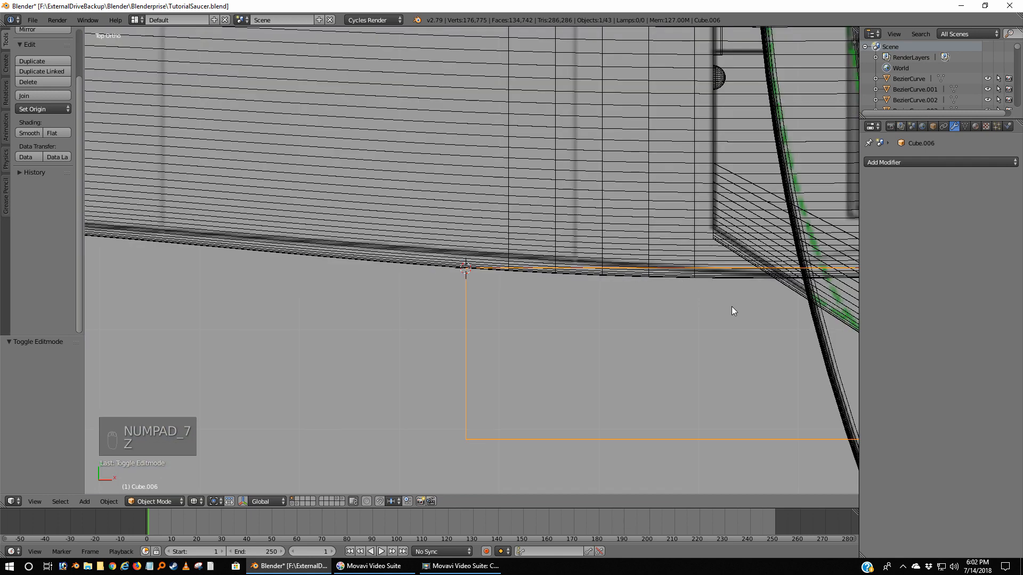
pyautogui.keyDown('shift'); pyautogui.moveTo(732, 308); pyautogui.dragTo(554, 305, button='middle'); pyautogui.keyUp('shift')
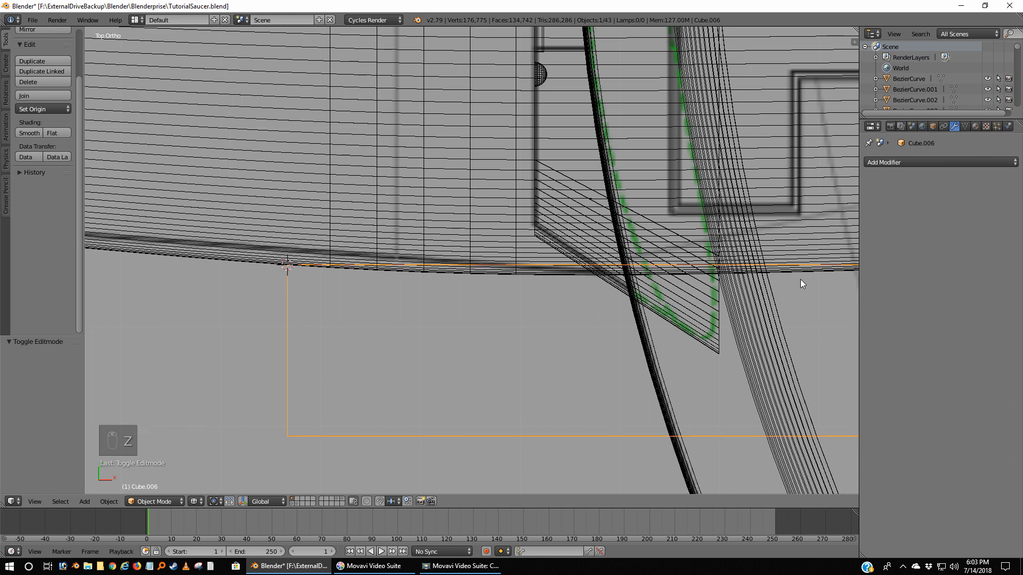
pyautogui.keyDown('shift'); pyautogui.moveTo(776, 298); pyautogui.dragTo(703, 290, button='middle'); pyautogui.keyUp('shift')
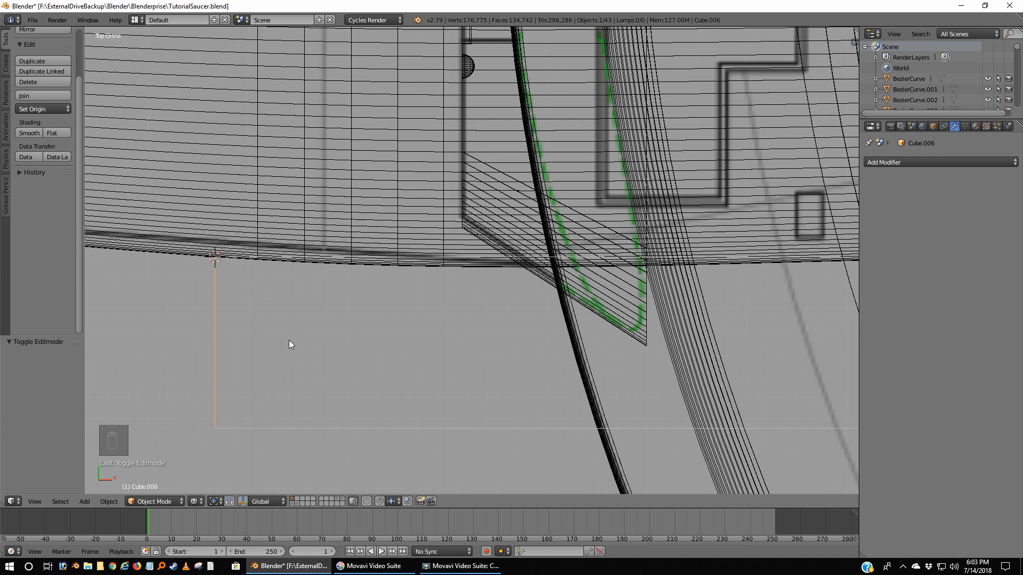
pyautogui.press('m')
pyautogui.click(382, 359)
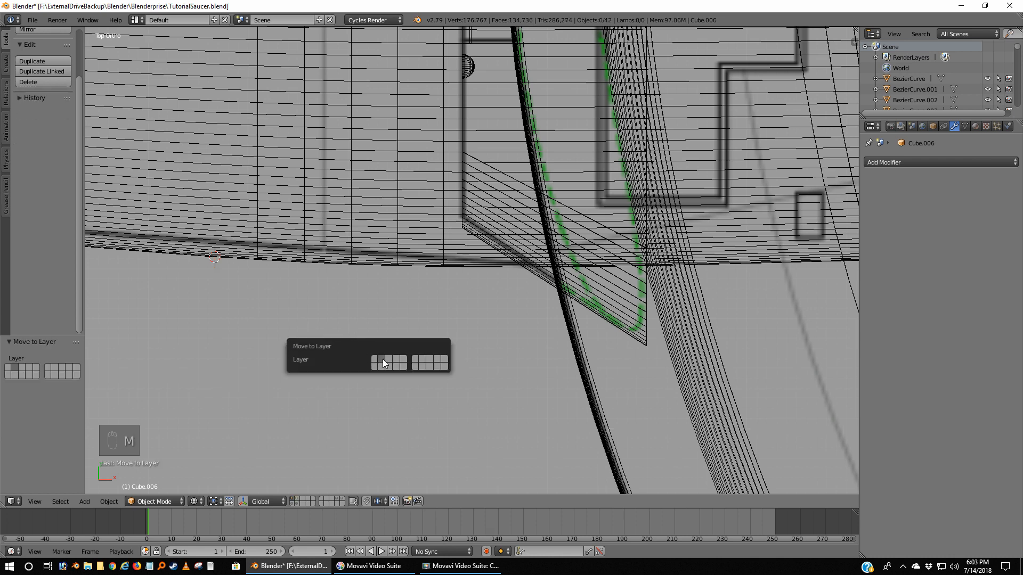
# Move the secondary hull cylinder to layer 2 and display only that layer
pyautogui.click(277, 161)
pyautogui.press('m')
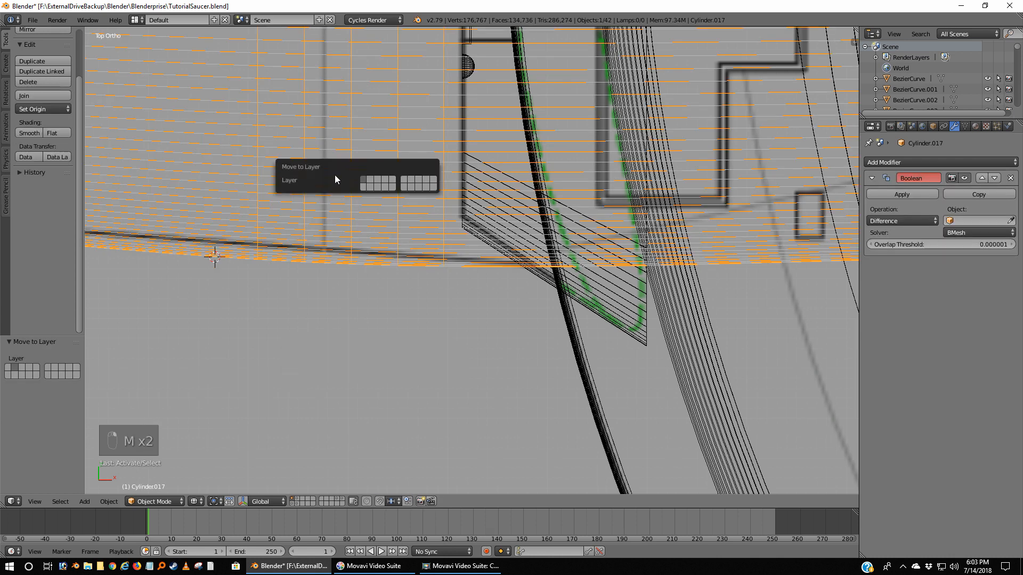
pyautogui.click(370, 182)
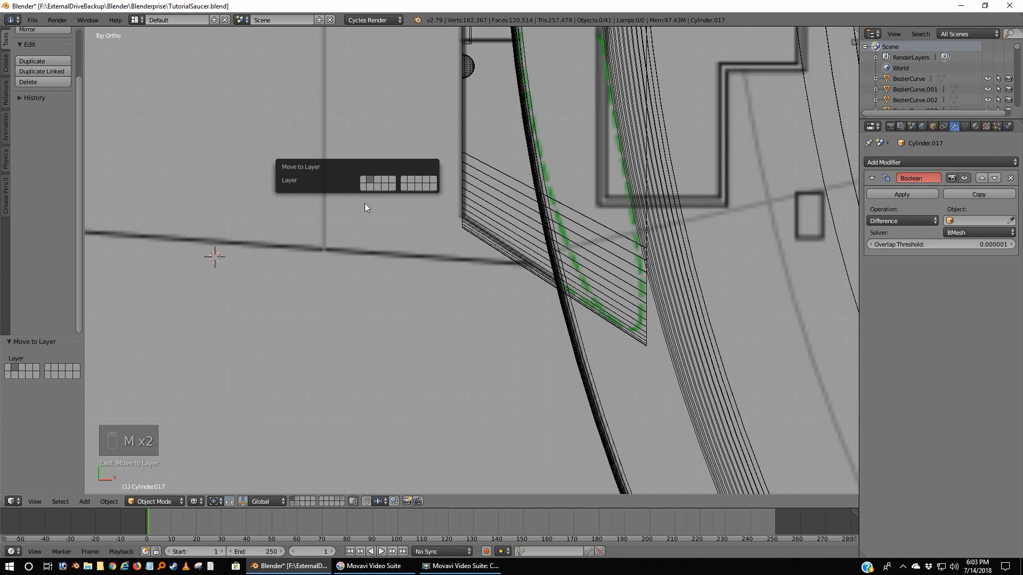
pyautogui.click(300, 501)
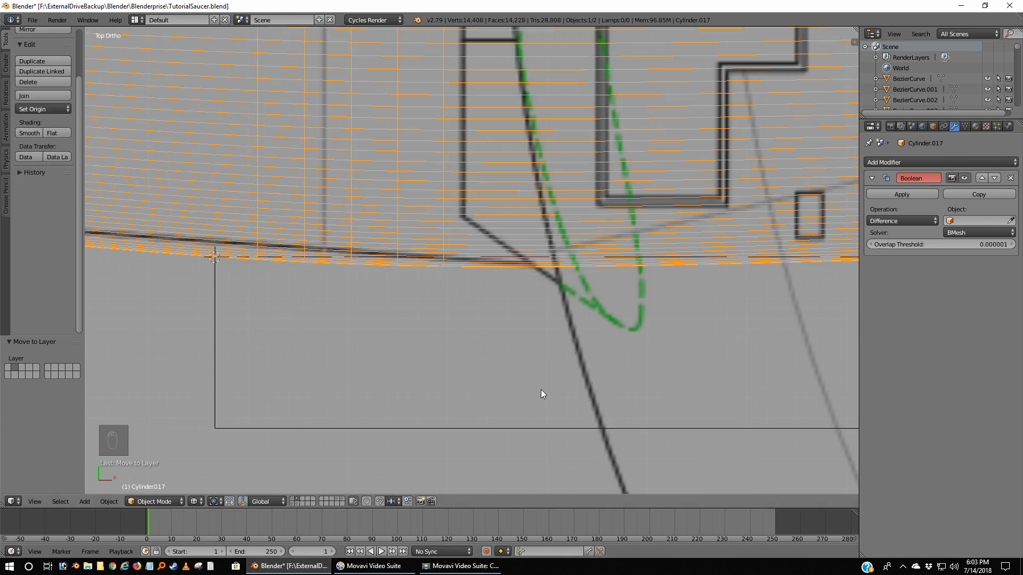
# Select the stretched cube beside the hull and switch the top view to solid shading
pyautogui.keyDown('shift'); pyautogui.moveTo(542, 394); pyautogui.dragTo(401, 396, button='middle'); pyautogui.keyUp('shift')
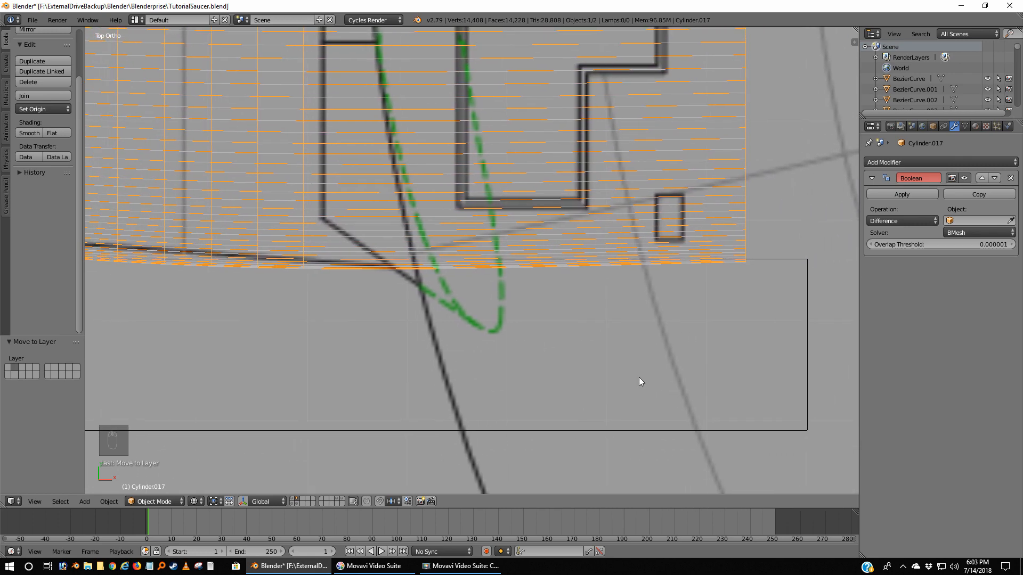
pyautogui.scroll(-2, 654, 324)
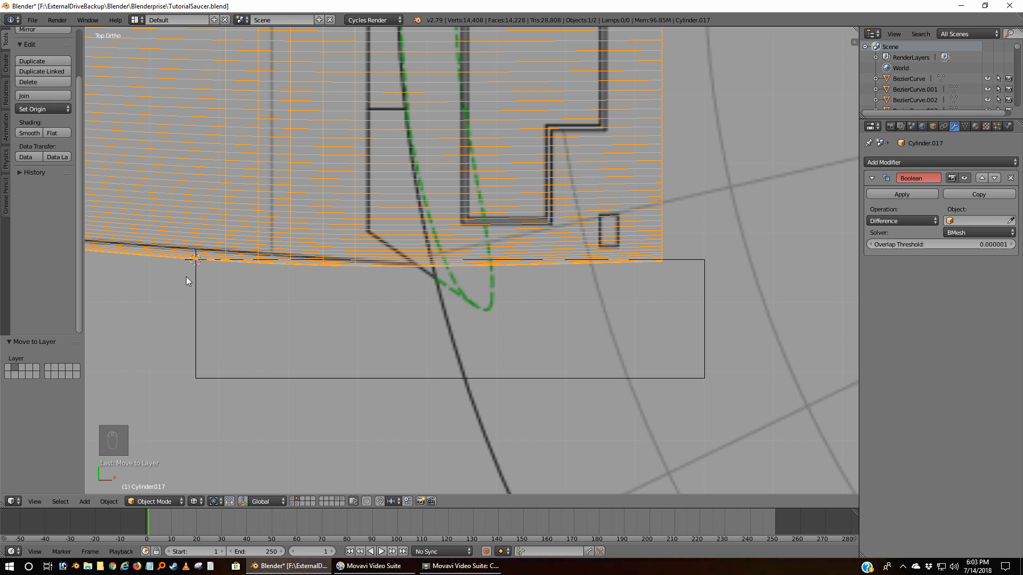
pyautogui.rightClick(196, 305)
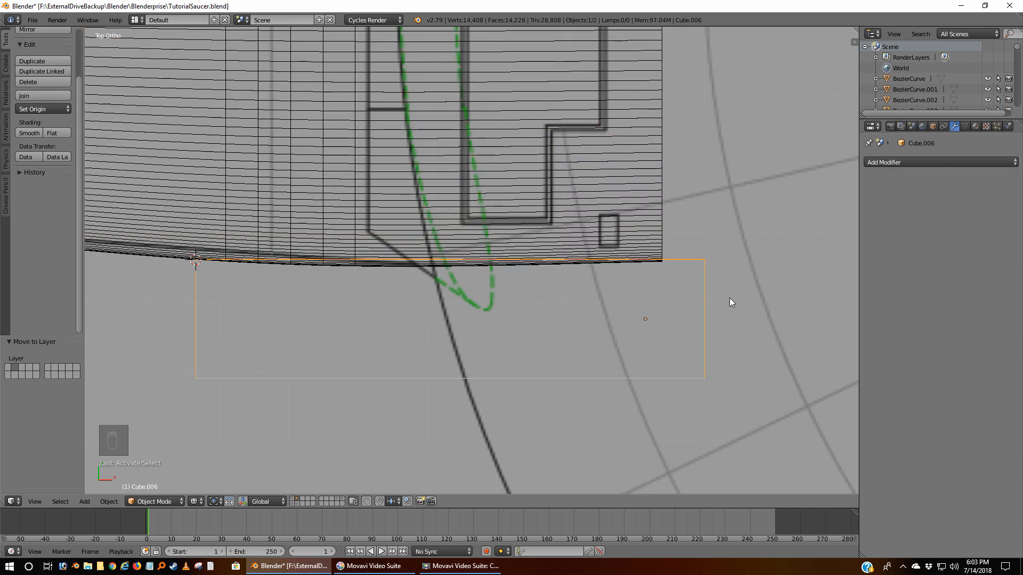
pyautogui.press('z')
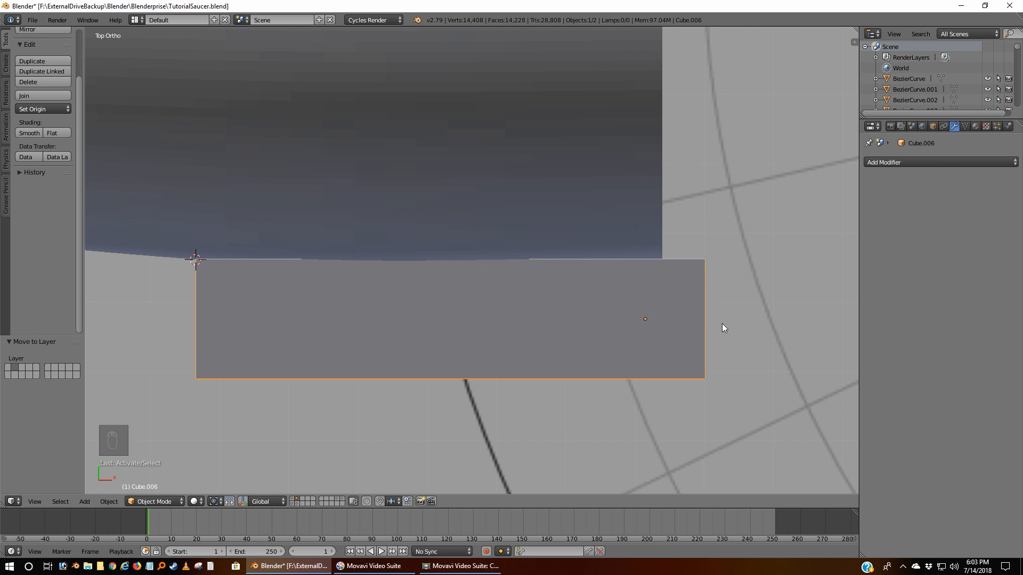
# Set the pivot point to the 3D cursor and rotate the cutter box about 0.58° around the global Z axis
pyautogui.press('r')
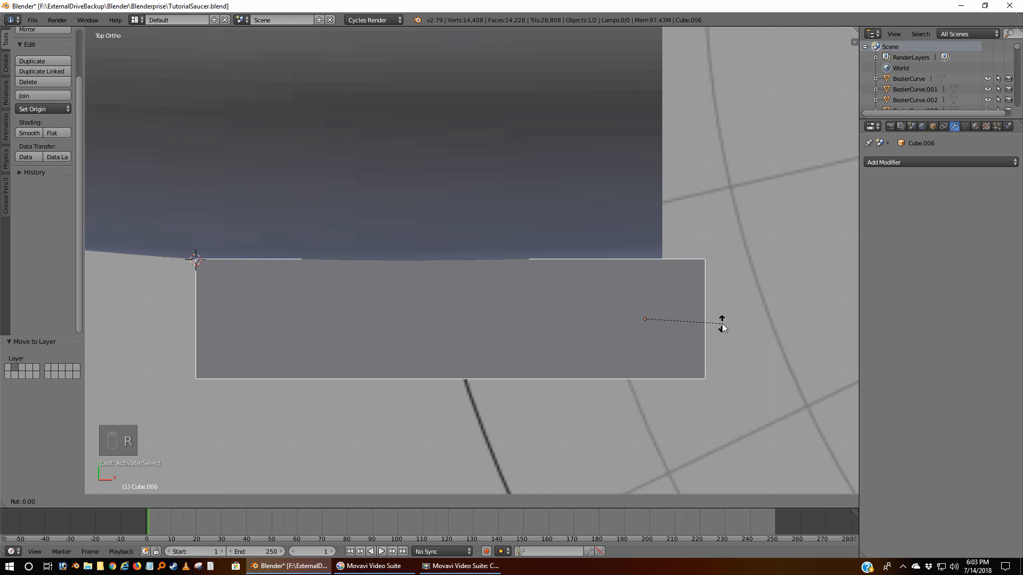
pyautogui.rightClick(723, 325)
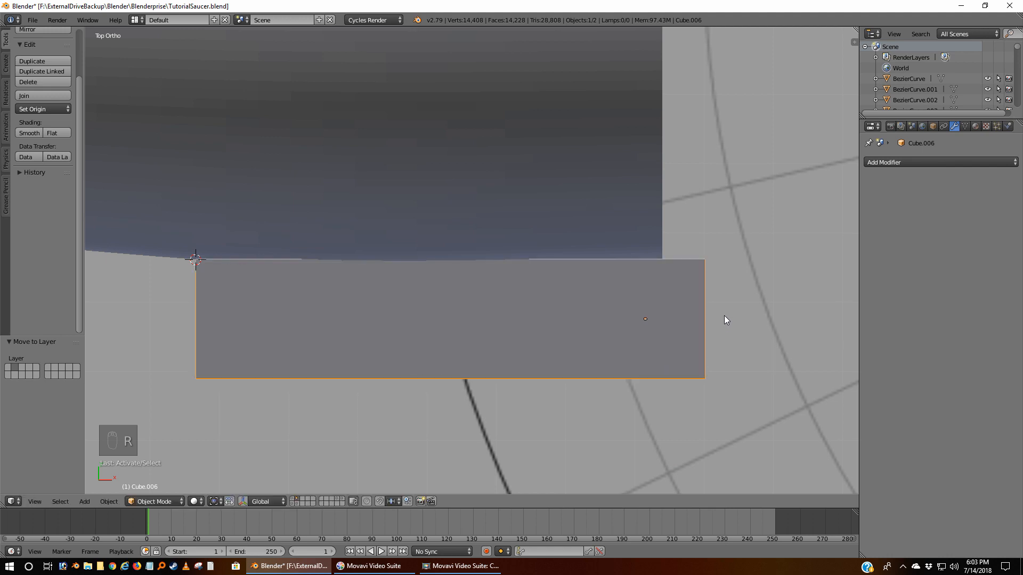
pyautogui.click(215, 502)
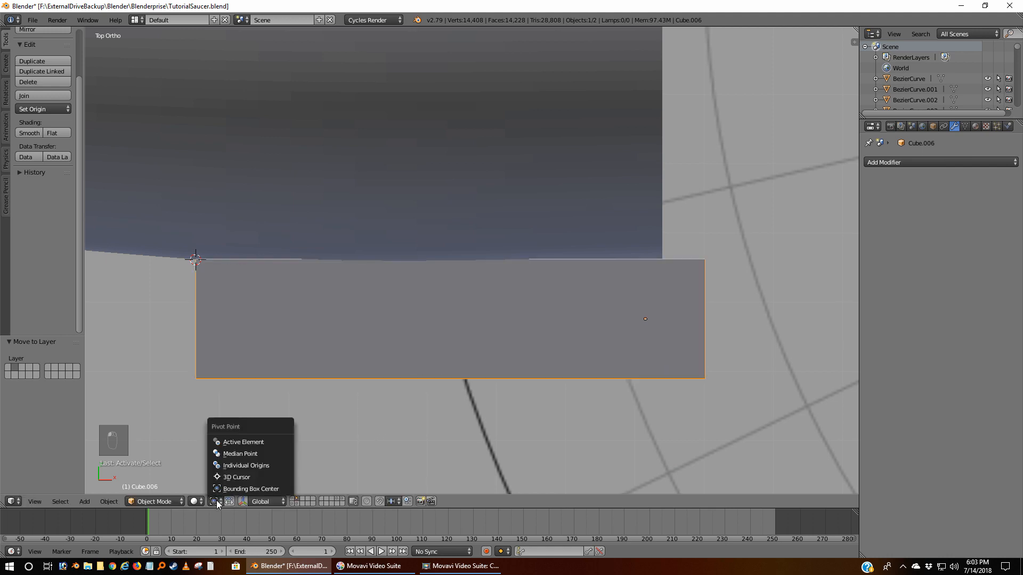
pyautogui.click(235, 477)
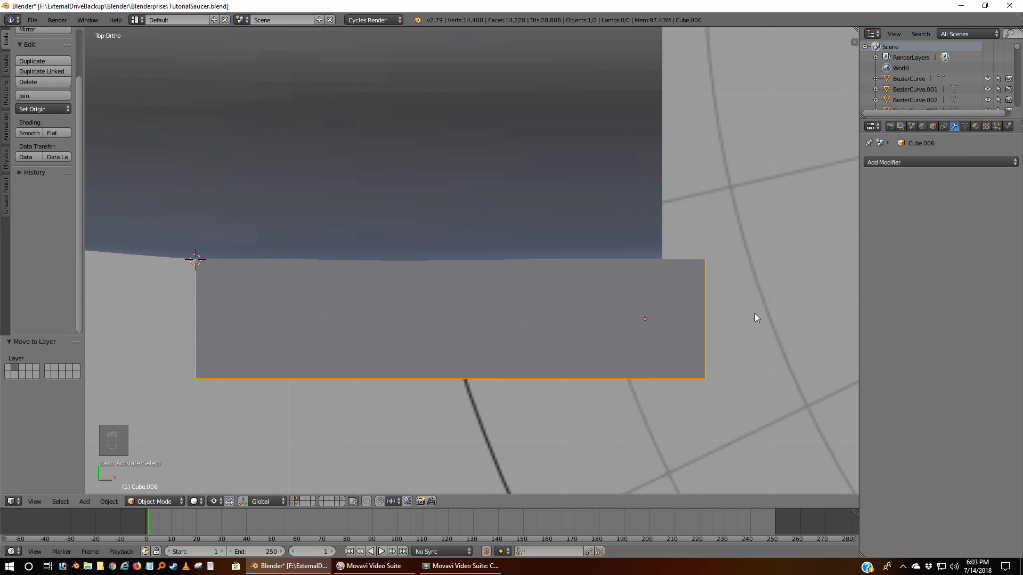
pyautogui.press('r')
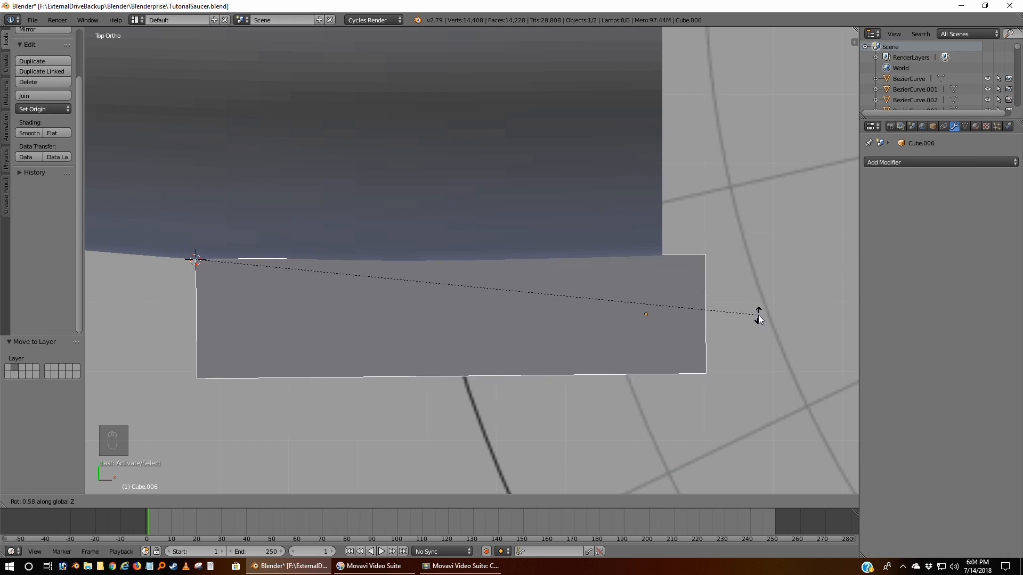
pyautogui.click(759, 318)
# Fine-tune the cutter box by rotating it about 0.07° more so its upper edge meets the hull's end corner
pyautogui.scroll(3, 679, 274)
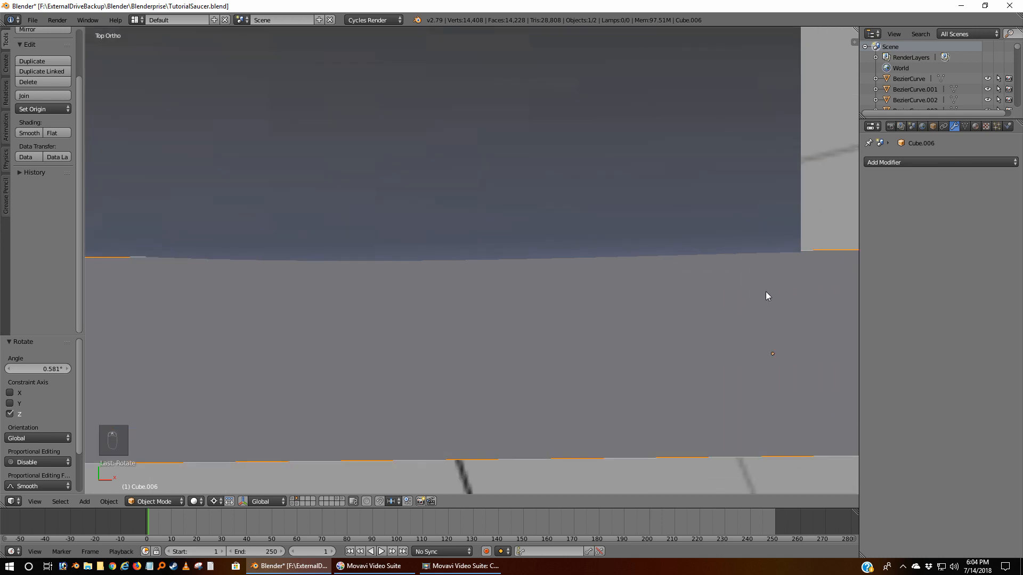
pyautogui.keyDown('ctrl'); pyautogui.scroll(-5, 594, 314); pyautogui.keyUp('ctrl')
pyautogui.keyDown('shift'); pyautogui.moveTo(682, 310); pyautogui.dragTo(601, 322, button='middle'); pyautogui.keyUp('shift')
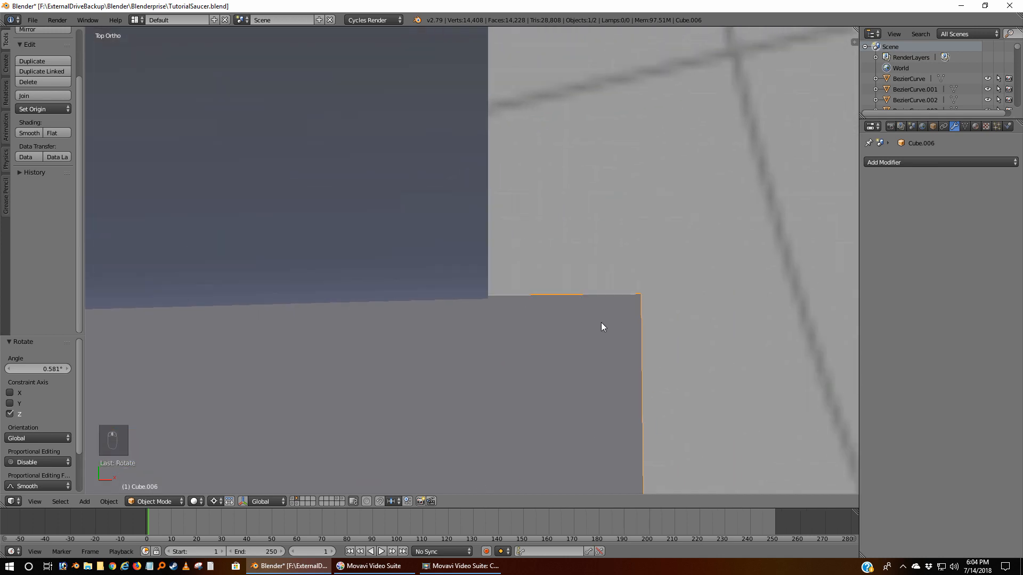
pyautogui.scroll(2, 600, 323)
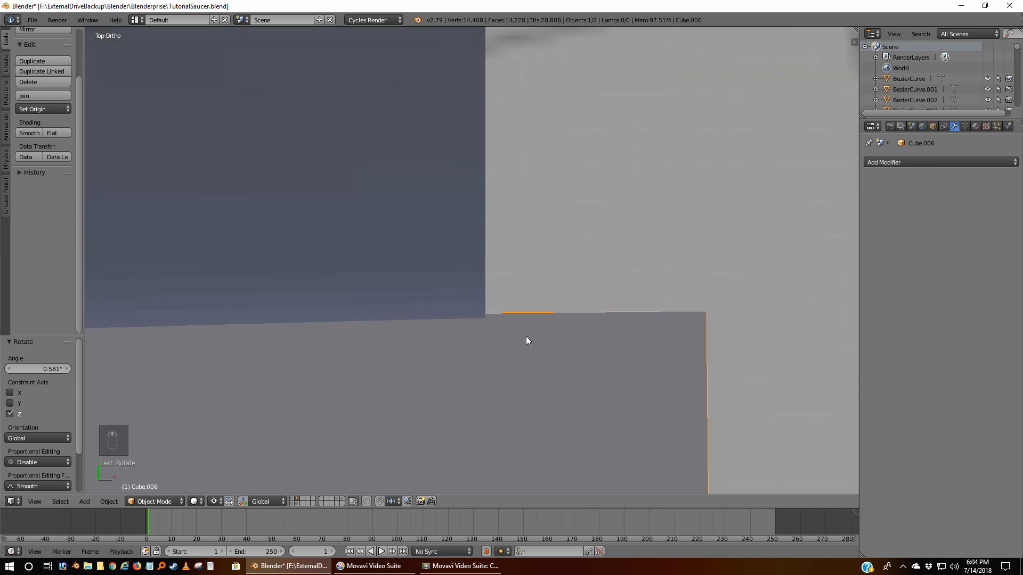
pyautogui.press('r')
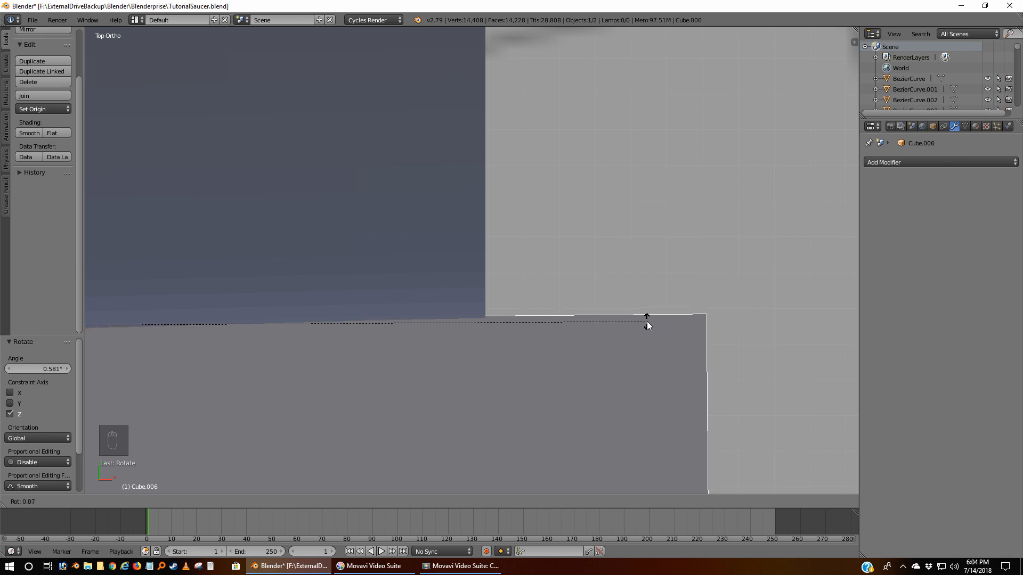
pyautogui.click(647, 321)
# Duplicate the cutter box in place and move the copy to layer 12
pyautogui.scroll(-3, 626, 347)
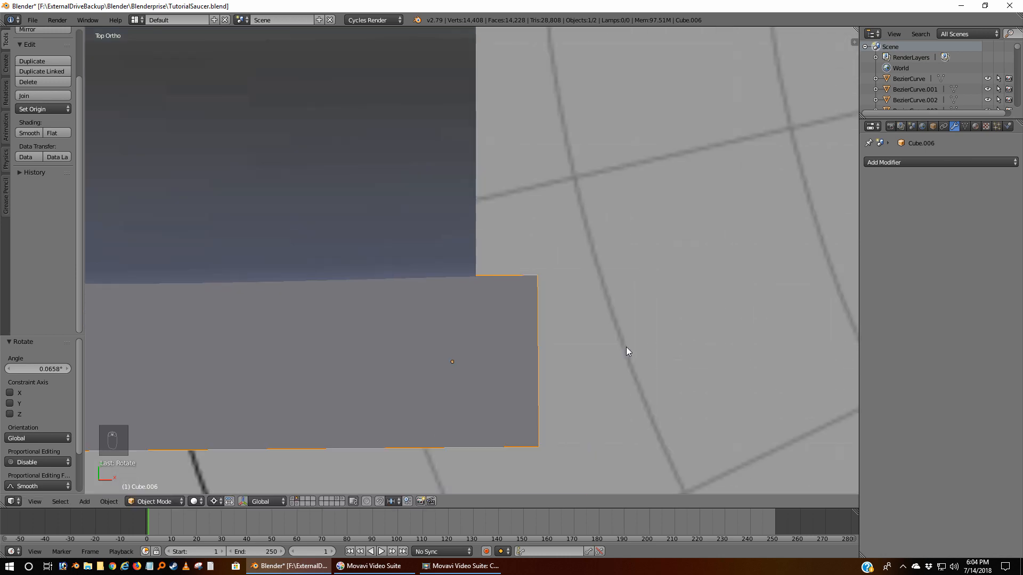
pyautogui.keyDown('shift'); pyautogui.moveTo(493, 368); pyautogui.dragTo(775, 304, button='middle'); pyautogui.keyUp('shift')
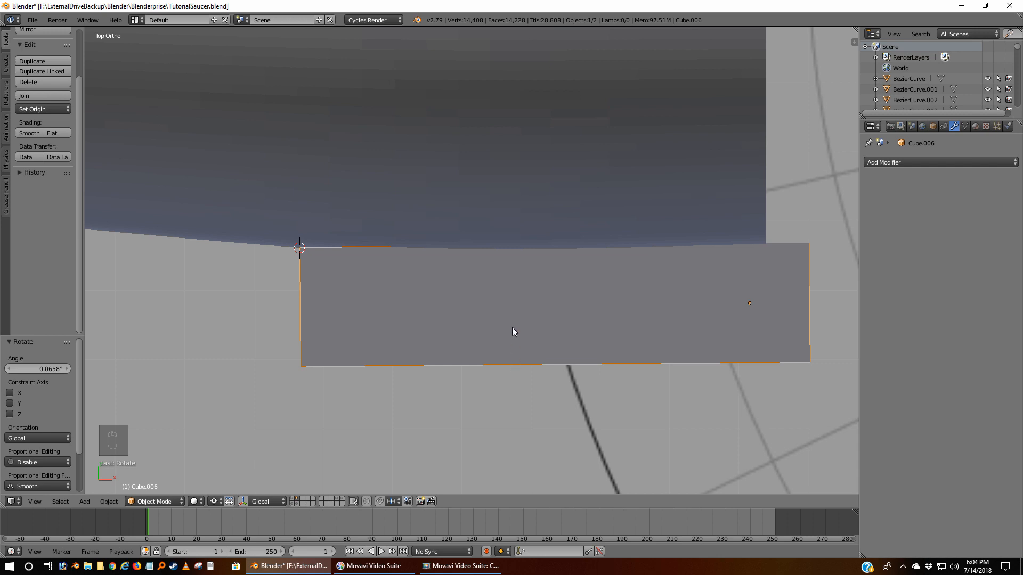
pyautogui.hotkey('shift', 'd')
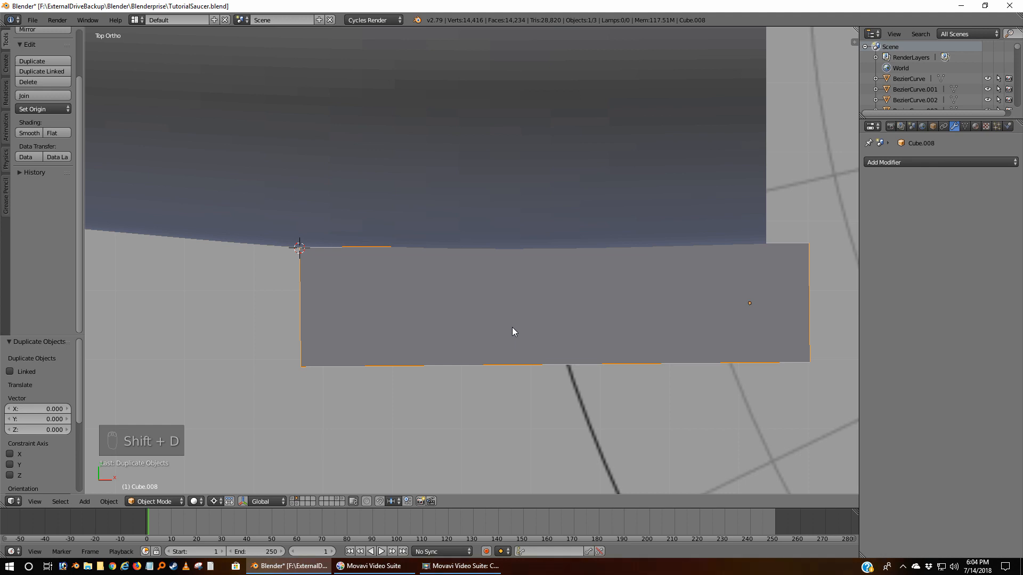
pyautogui.press('m')
pyautogui.click(602, 354)
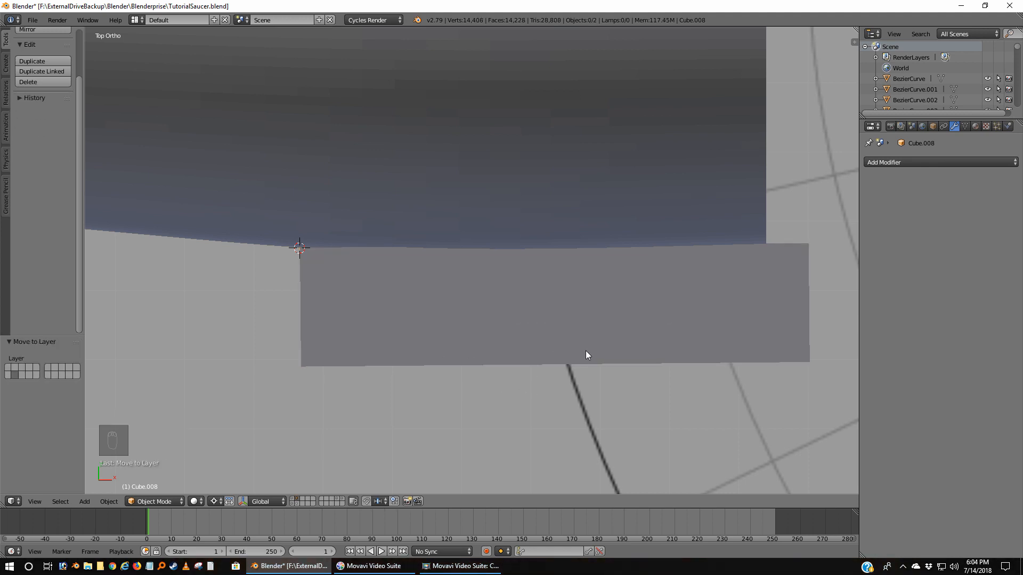
# Cut the box out of the hull cylinder with a Boolean modifier set to Difference and apply the modifier
pyautogui.rightClick(587, 132)
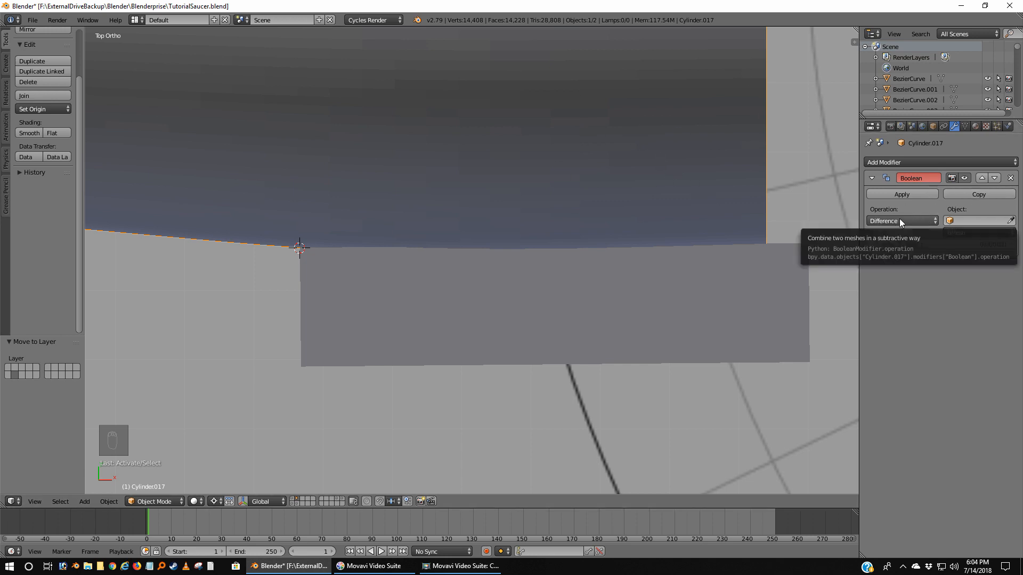
pyautogui.click(1012, 221)
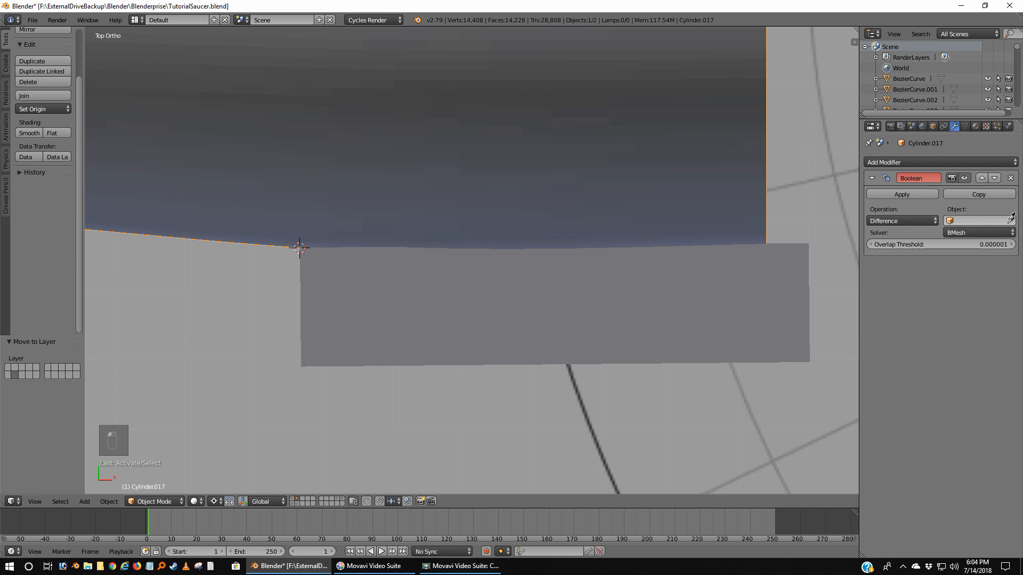
pyautogui.click(796, 311)
pyautogui.click(916, 194)
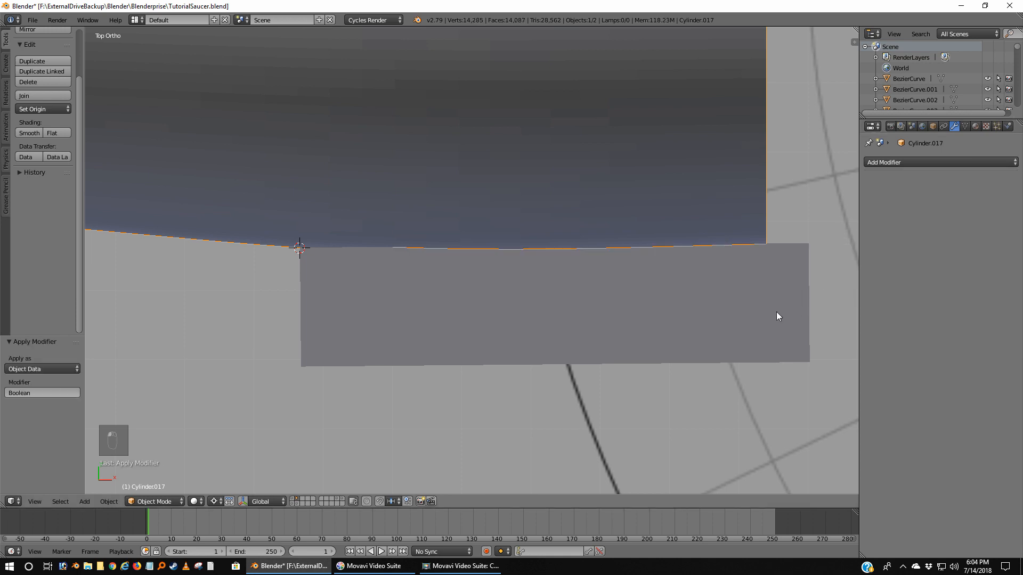
# Move the original cutter box to layer 12 to clear it from the hull
pyautogui.rightClick(757, 326)
pyautogui.press('m')
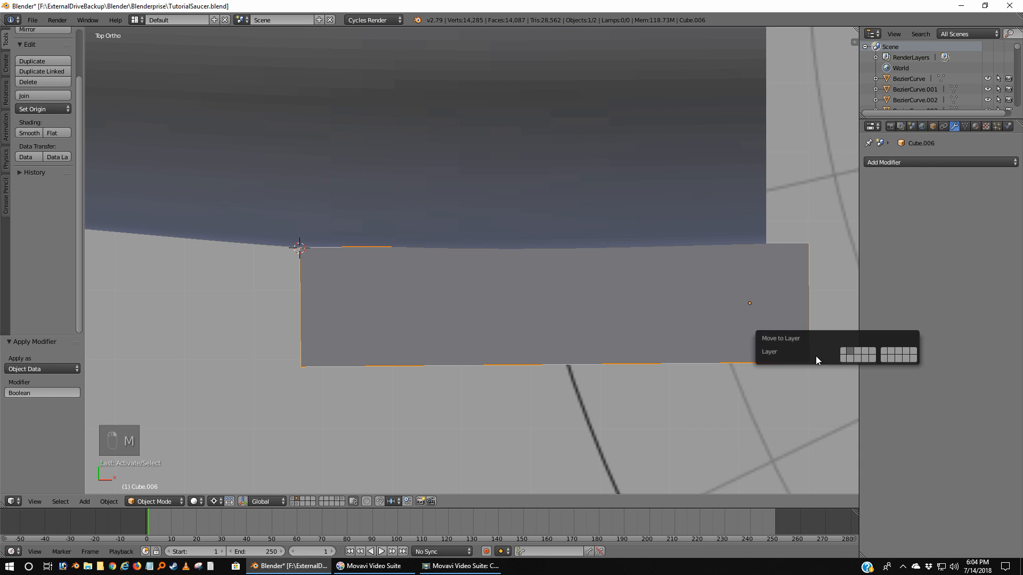
pyautogui.click(852, 359)
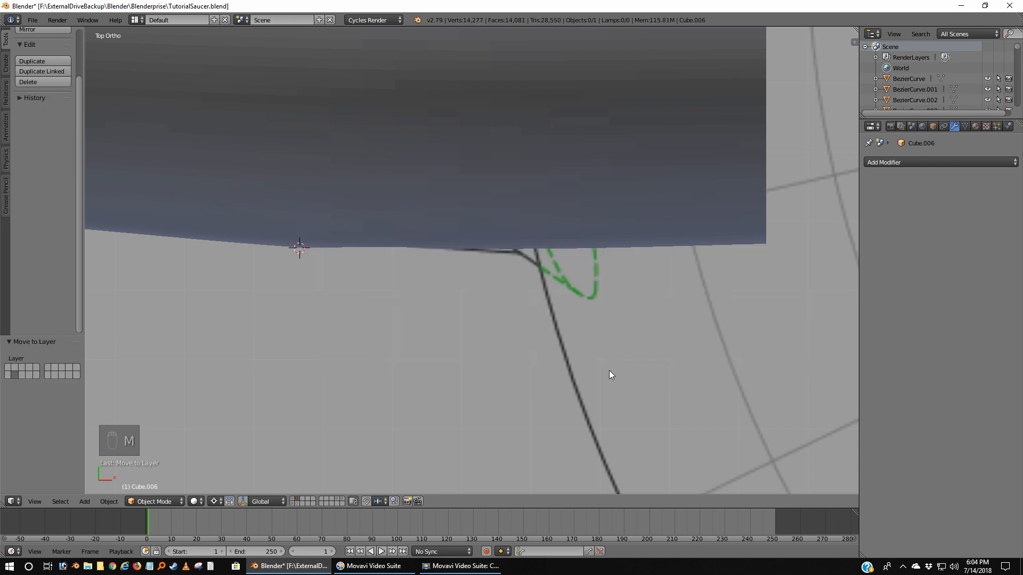
# Compare the hull's cutout with the blueprint in front wireframe view and examine the flat recess in solid shading from several angles
pyautogui.press('KP_1')
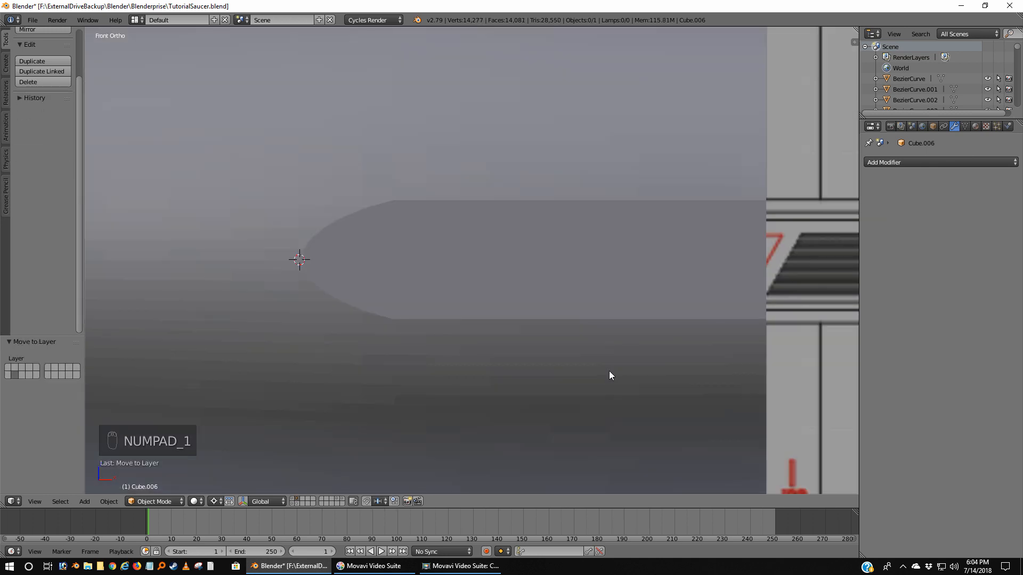
pyautogui.press('z')
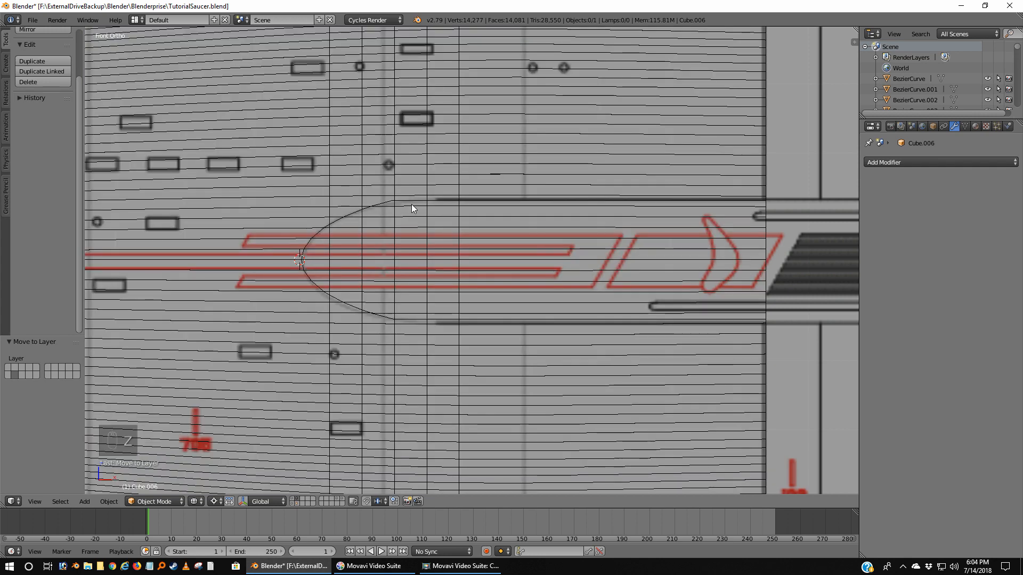
pyautogui.scroll(2, 402, 255)
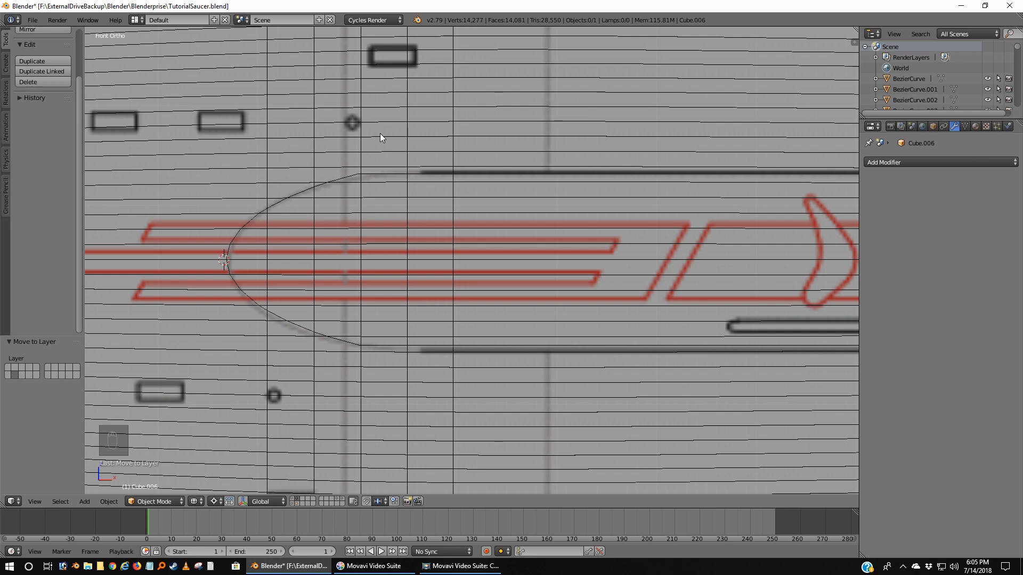
pyautogui.scroll(-7, 380, 137)
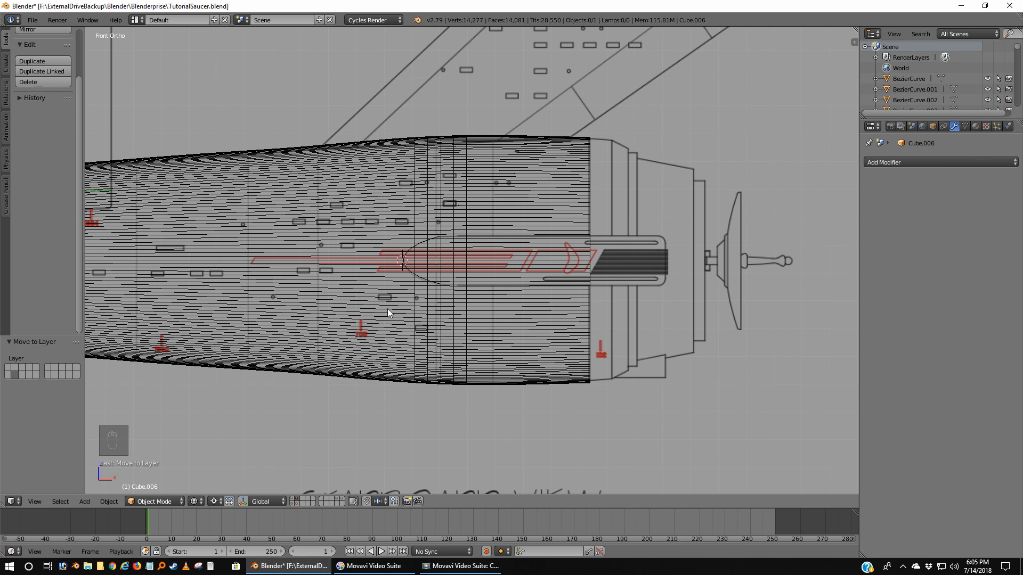
pyautogui.scroll(4, 388, 309)
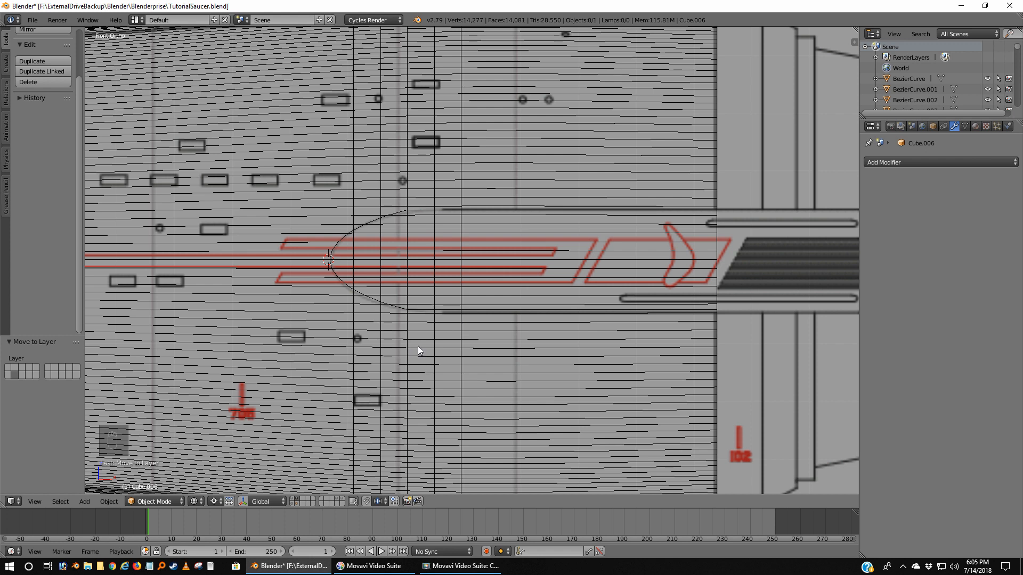
pyautogui.press('z')
pyautogui.moveTo(363, 345)
pyautogui.mouseDown(button='middle')
pyautogui.moveTo(427, 385)
pyautogui.moveTo(453, 362)
pyautogui.moveTo(452, 328)
pyautogui.moveTo(405, 306)
pyautogui.moveTo(433, 216)
pyautogui.mouseUp(button='middle')
pyautogui.moveTo(527, 241); pyautogui.dragTo(516, 286, button='middle')
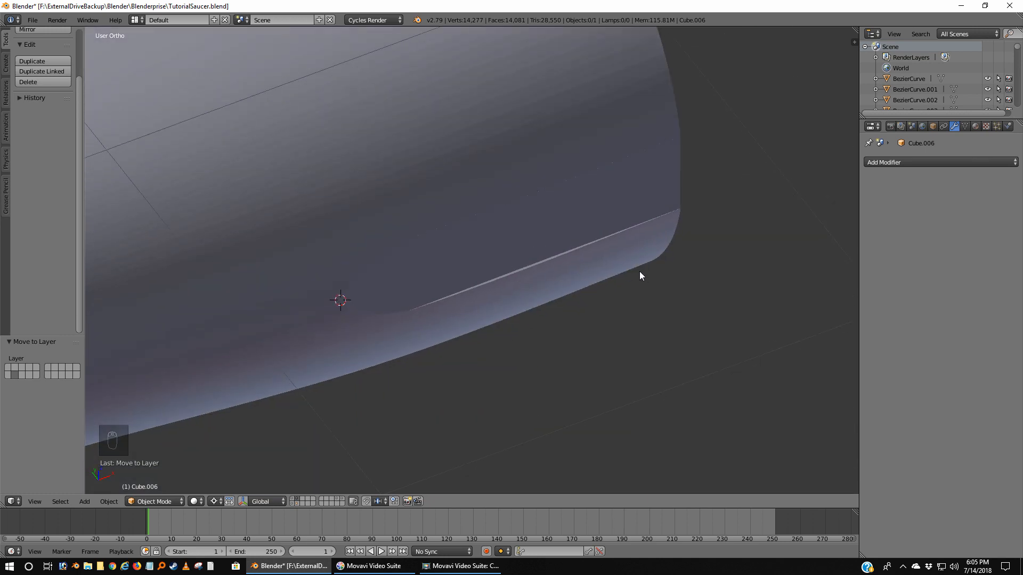
pyautogui.moveTo(650, 235); pyautogui.dragTo(556, 206, button='middle')
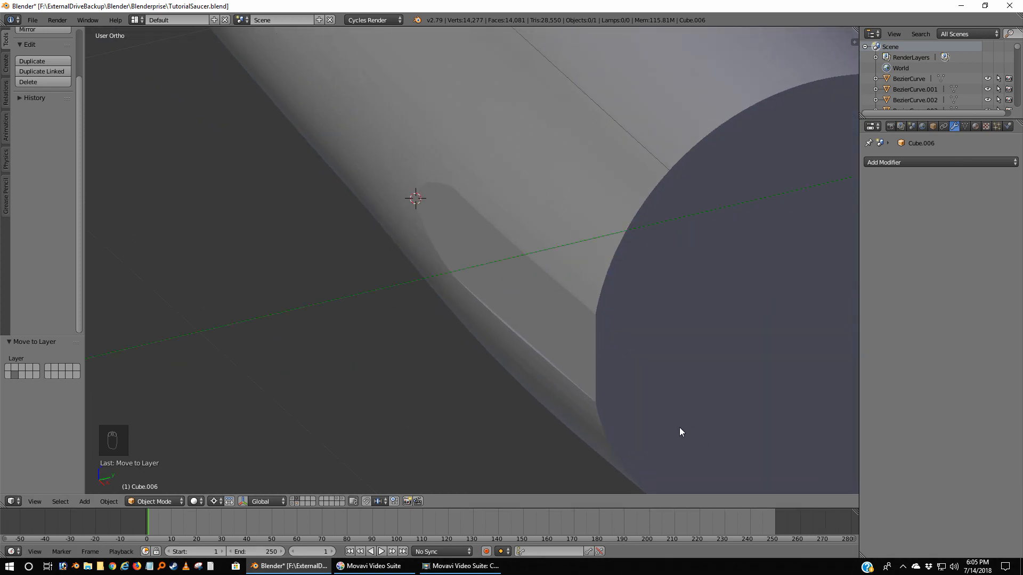
pyautogui.moveTo(528, 341); pyautogui.dragTo(612, 289, button='middle')
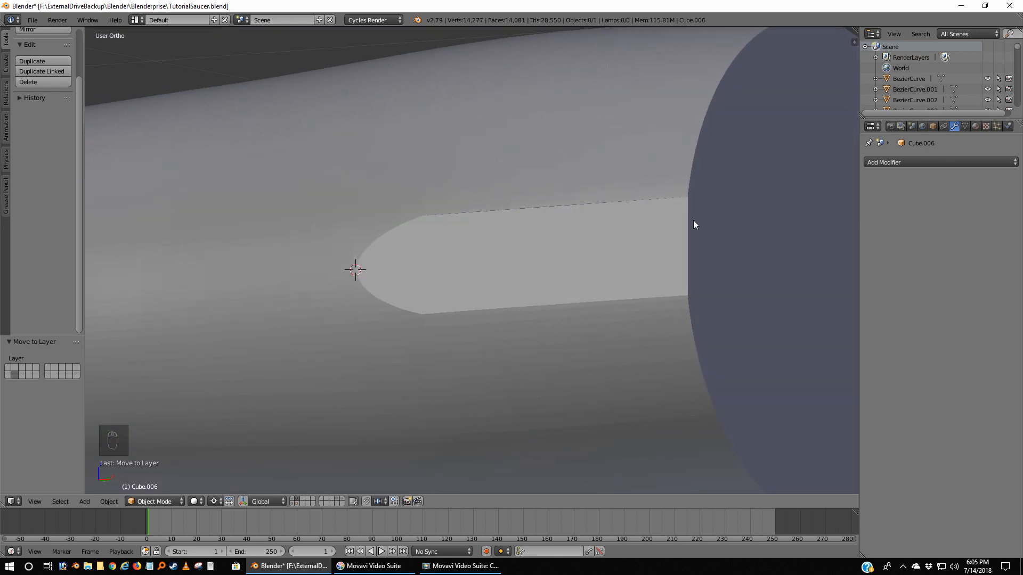
# Add an Edge Split modifier to the hull cylinder and apply it
pyautogui.press('KP_1')
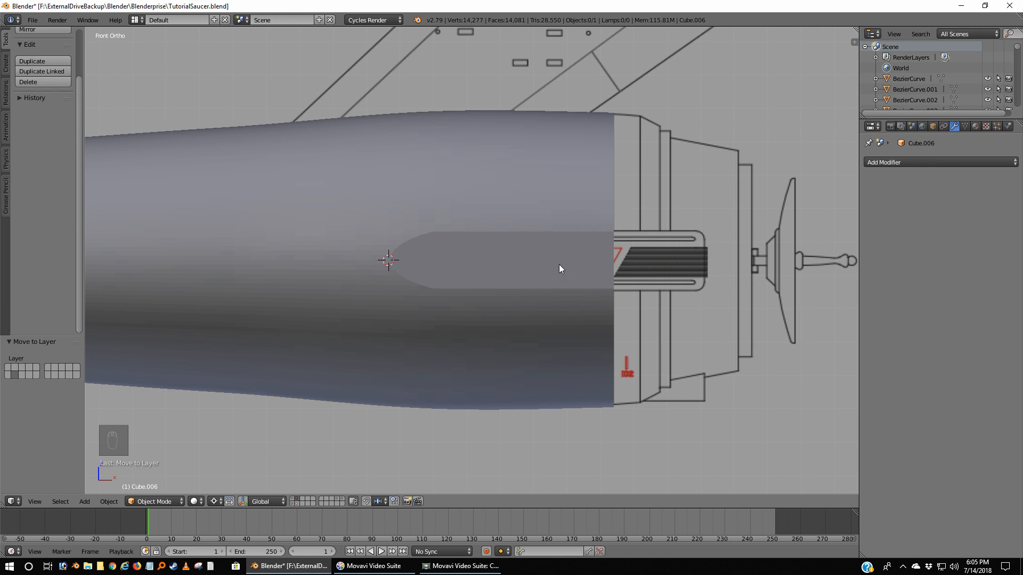
pyautogui.rightClick(597, 206)
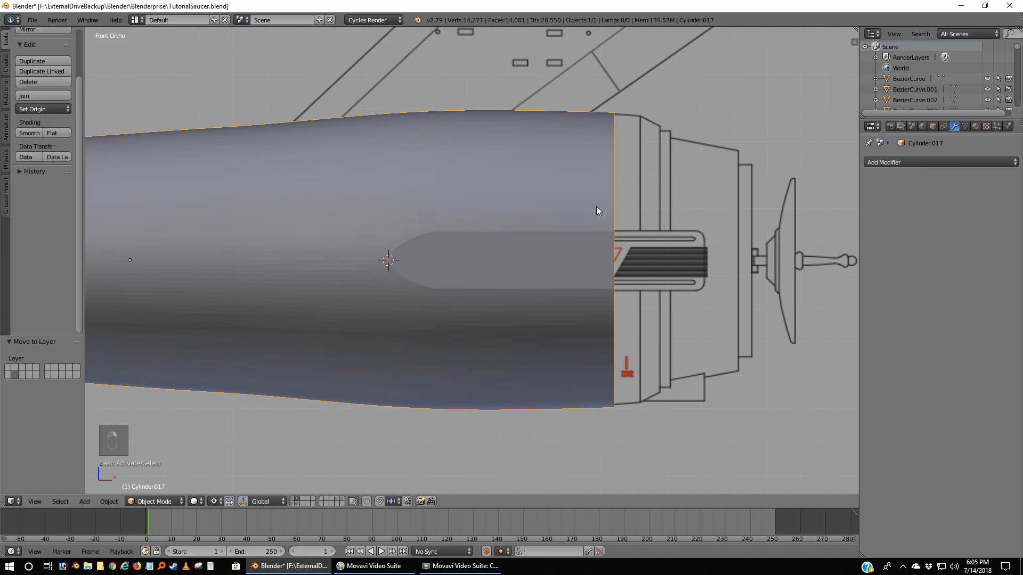
pyautogui.click(899, 162)
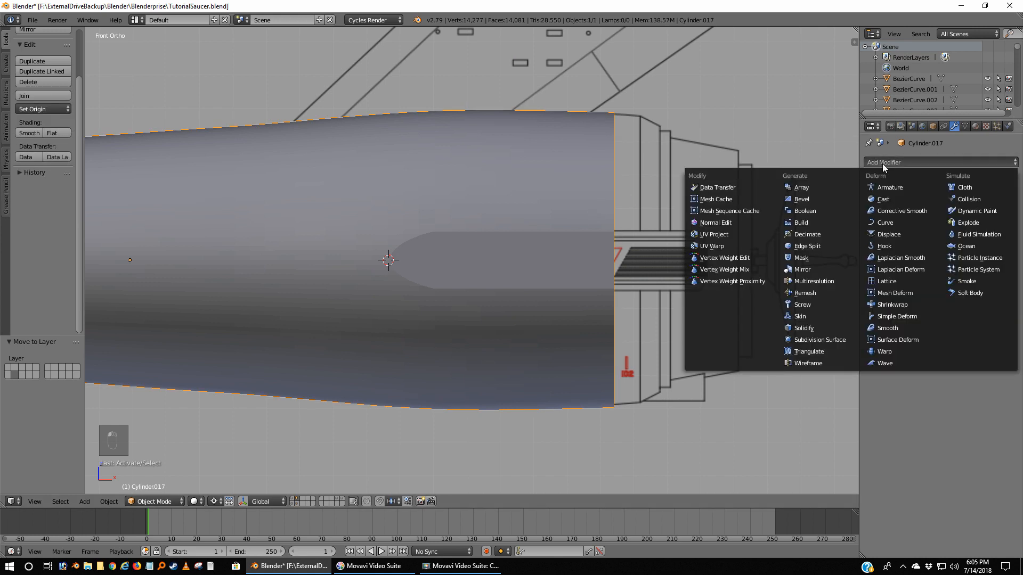
pyautogui.click(814, 249)
pyautogui.click(906, 195)
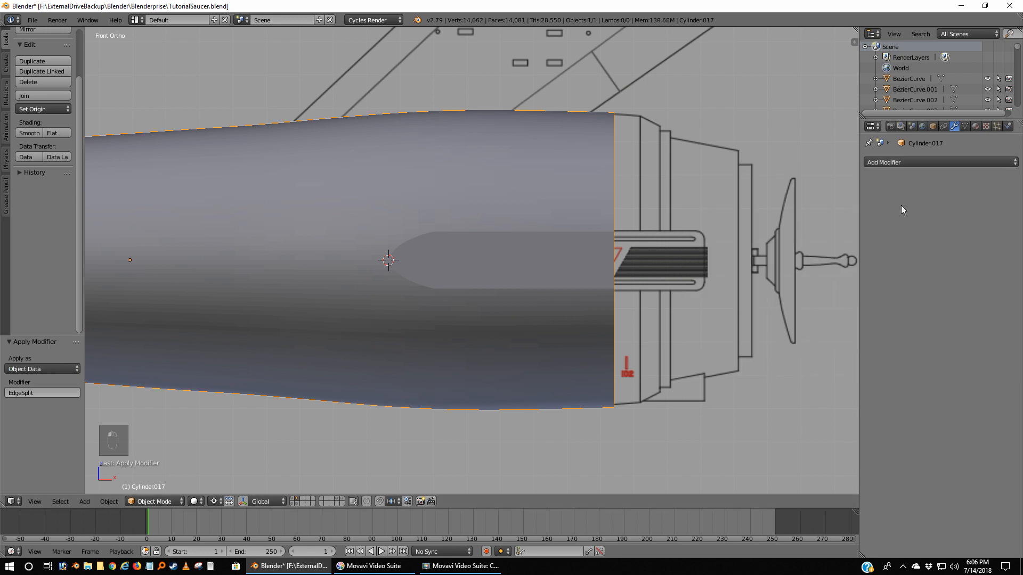
# Shade the hull cylinder smooth, and add and apply another Edge Split modifier
pyautogui.click(25, 133)
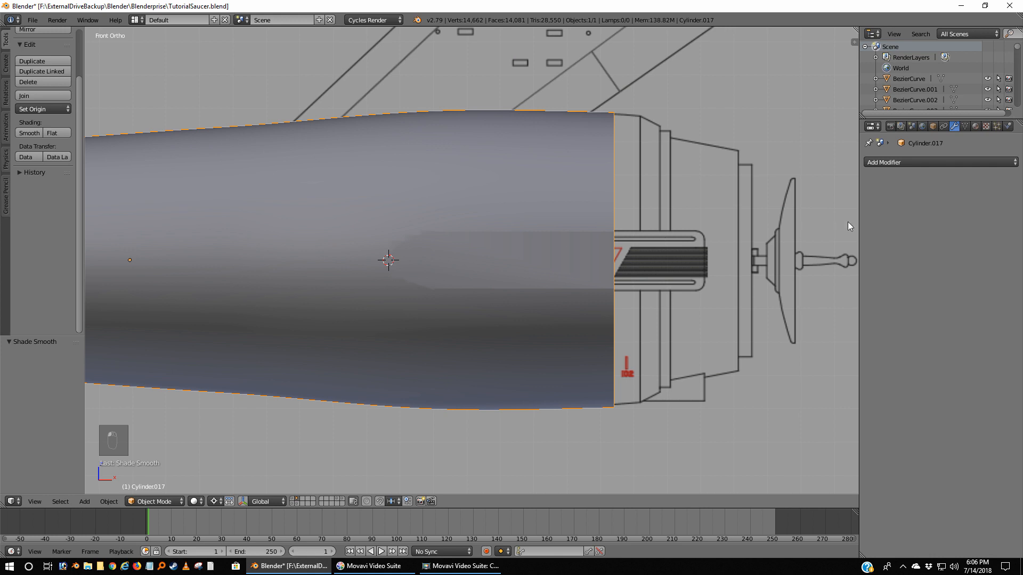
pyautogui.click(933, 161)
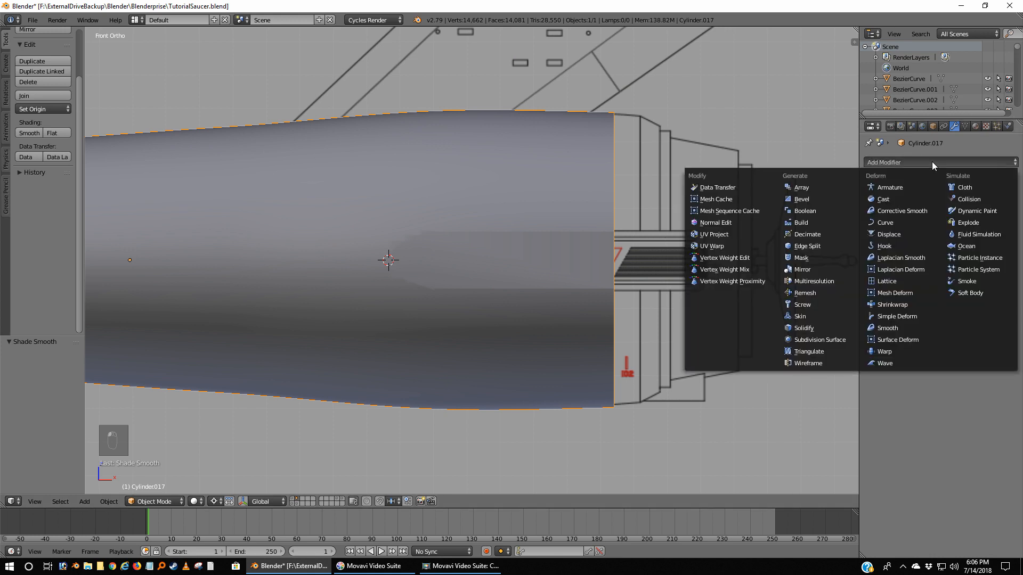
pyautogui.click(807, 246)
pyautogui.click(900, 192)
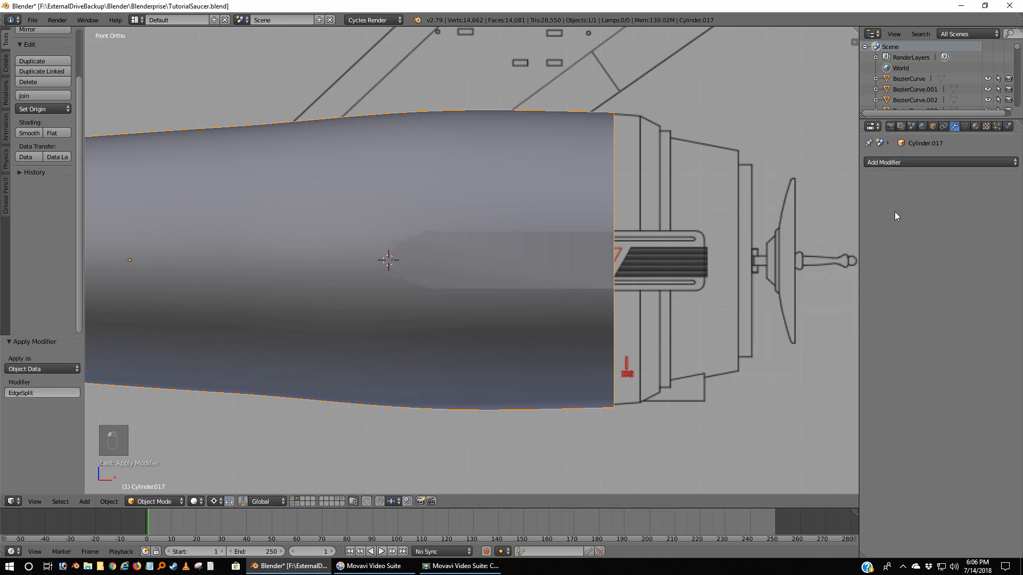
# Enter edit mode on the hull cylinder and delete the large flat face of the round-nosed recess with the Faces option
pyautogui.moveTo(520, 337); pyautogui.dragTo(377, 266, button='middle')
pyautogui.press('Tab')
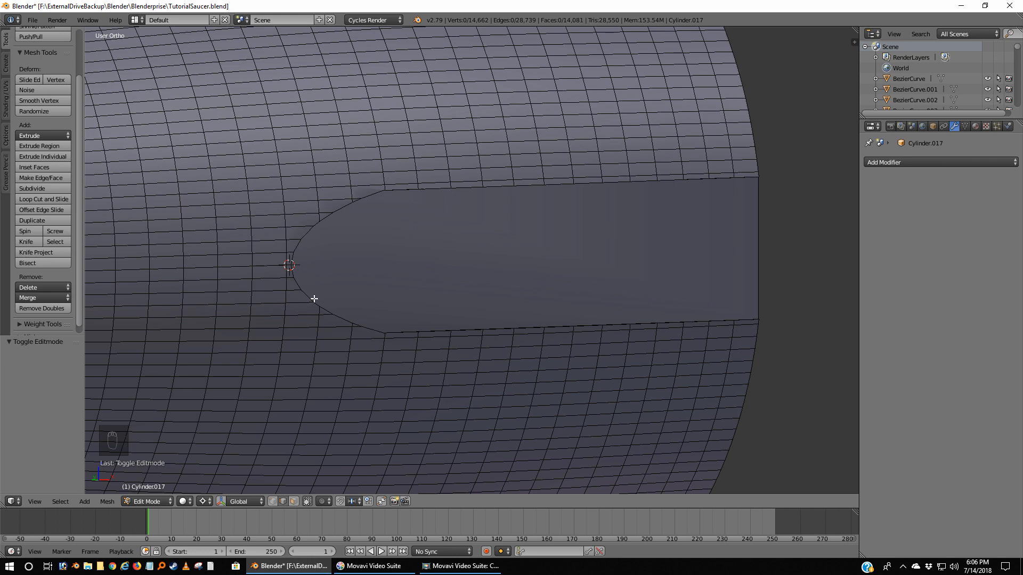
pyautogui.moveTo(674, 298); pyautogui.dragTo(564, 306, button='middle')
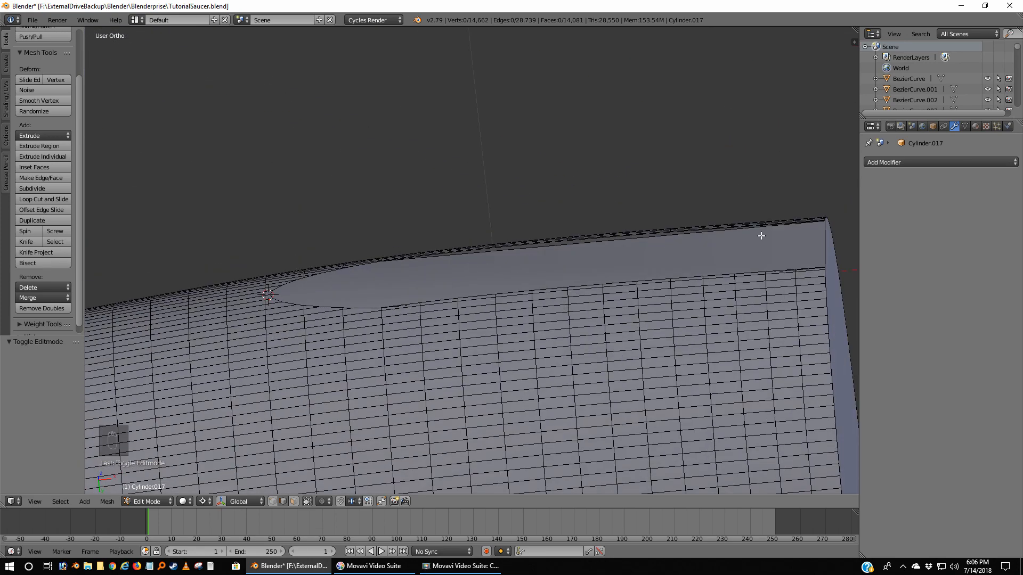
pyautogui.moveTo(358, 256); pyautogui.dragTo(410, 271, button='middle')
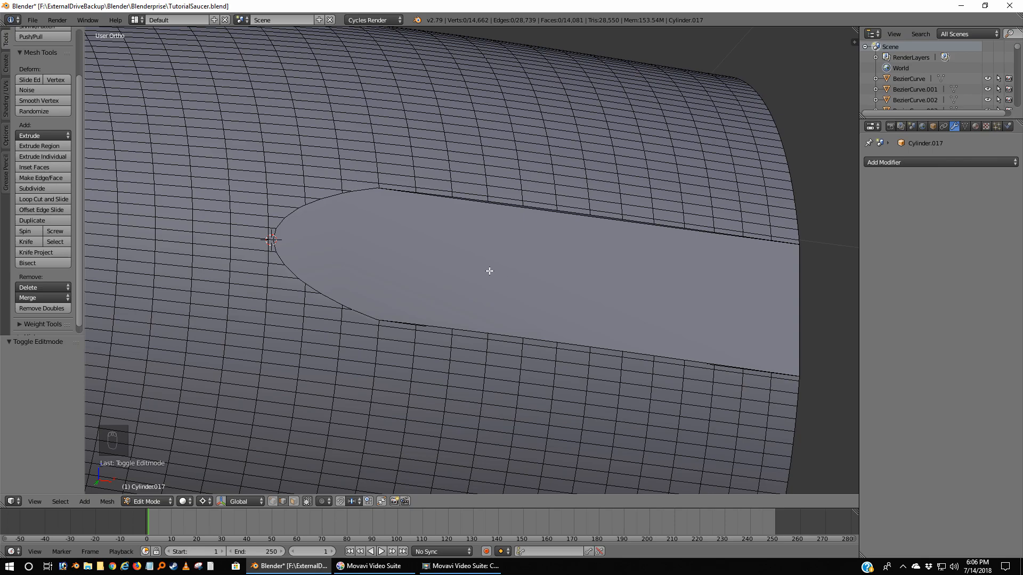
pyautogui.moveTo(489, 272); pyautogui.dragTo(390, 301, button='middle')
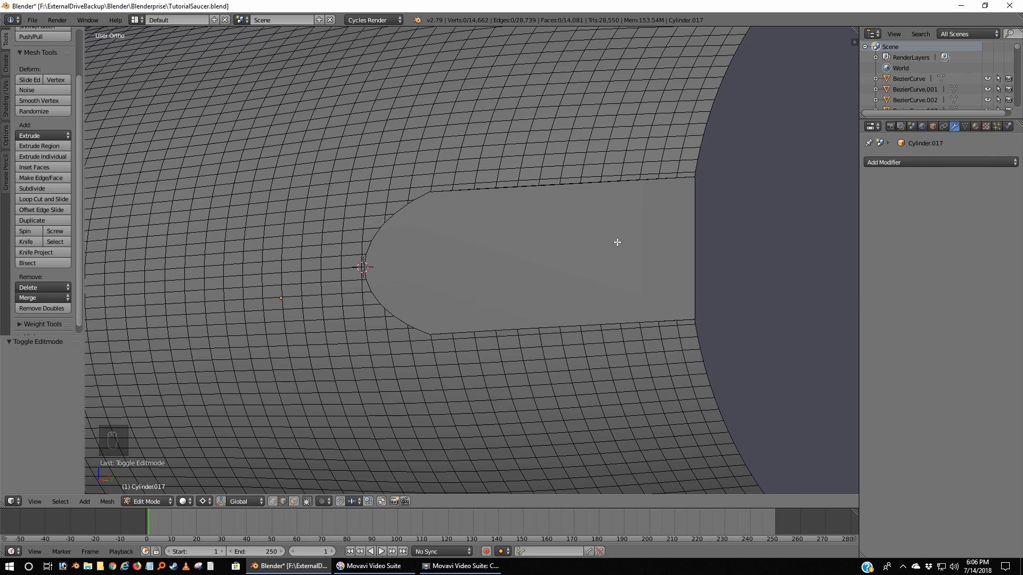
pyautogui.moveTo(549, 238); pyautogui.dragTo(607, 240, button='middle')
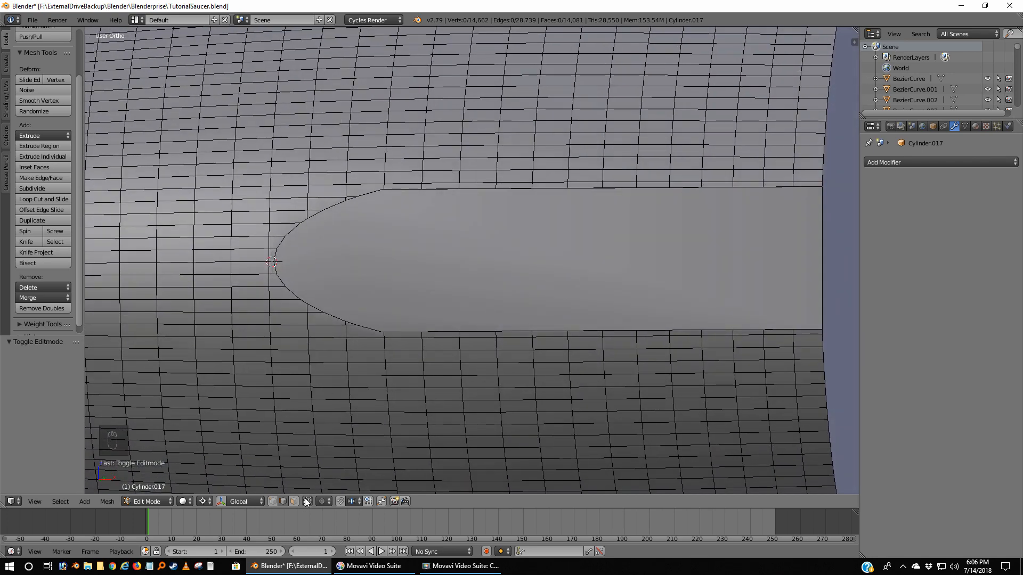
pyautogui.click(296, 503)
pyautogui.rightClick(374, 262)
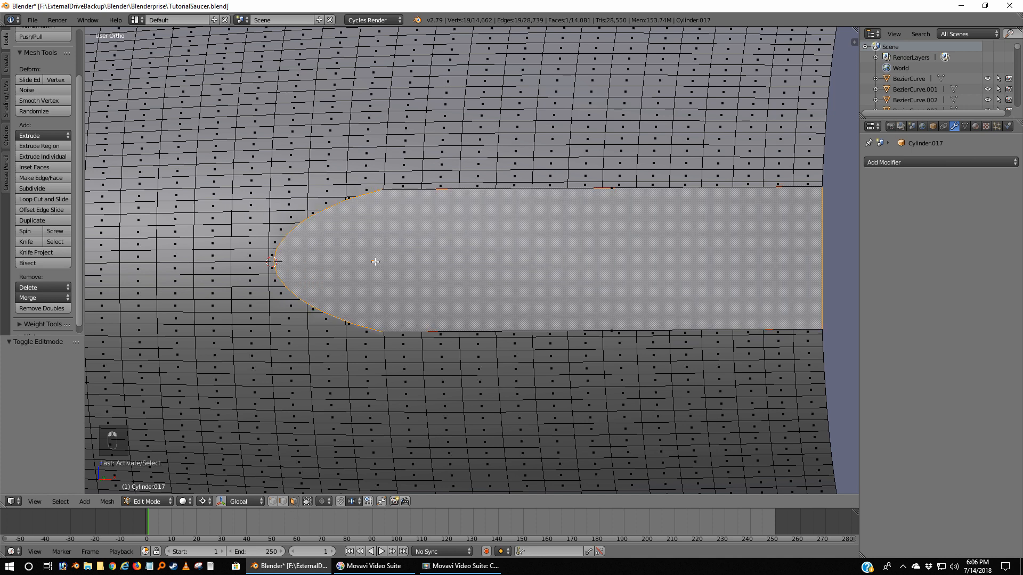
pyautogui.press('x')
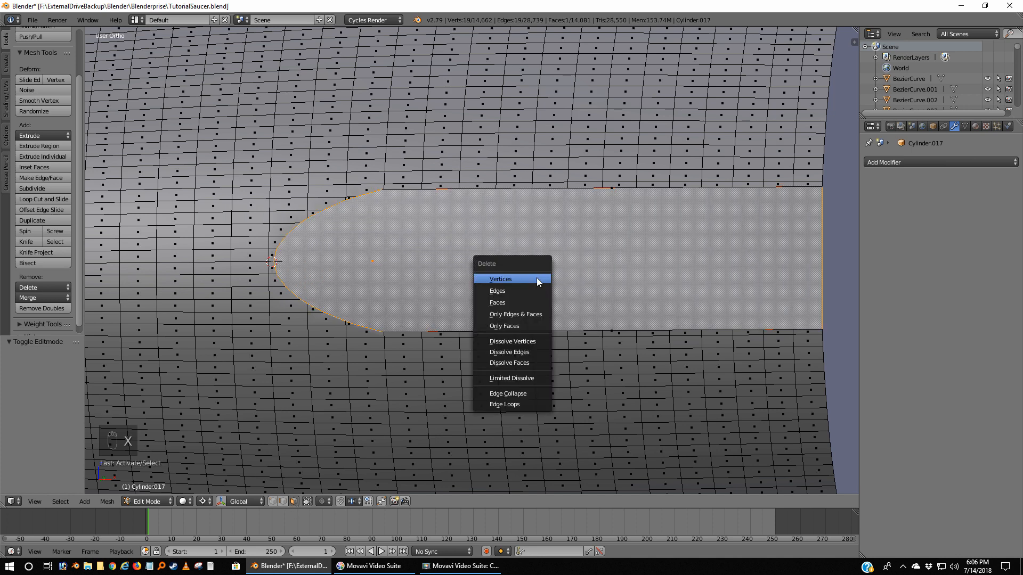
pyautogui.click(519, 301)
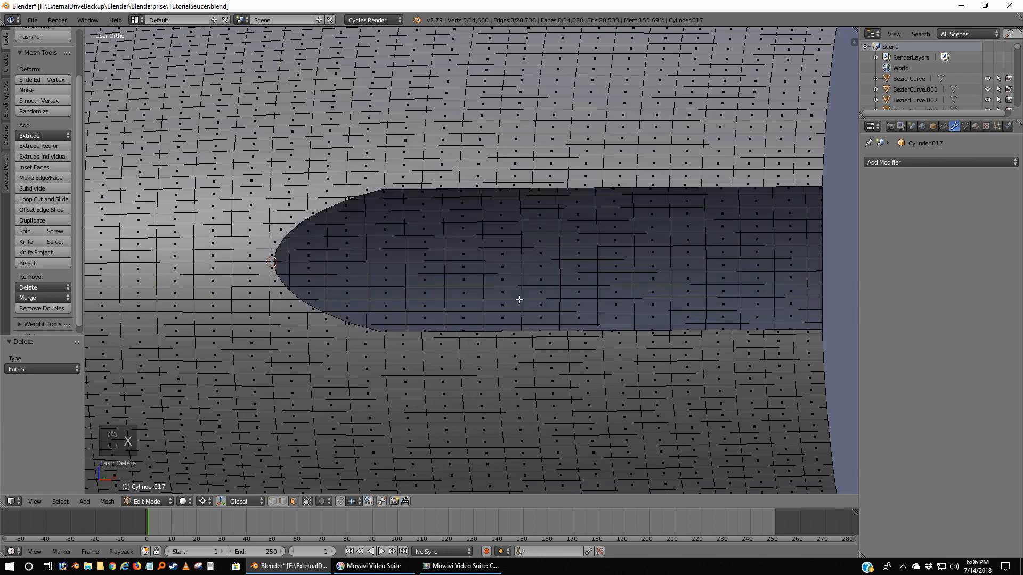
# Switch to vertex selection and box-select the half of the hull mesh away from the cutout in top wireframe view
pyautogui.moveTo(530, 283); pyautogui.dragTo(546, 208, button='middle')
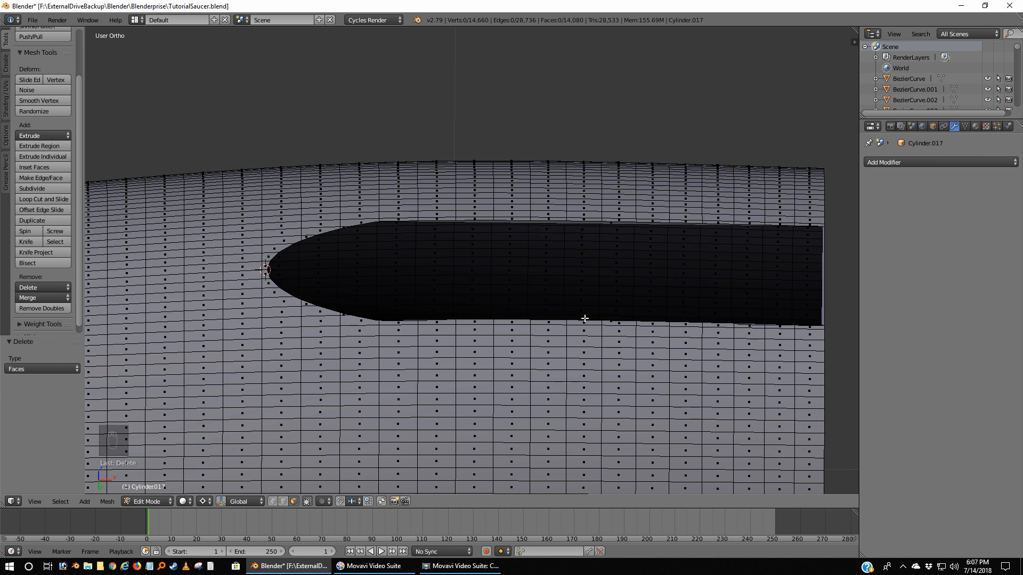
pyautogui.moveTo(584, 318); pyautogui.dragTo(557, 468, button='middle')
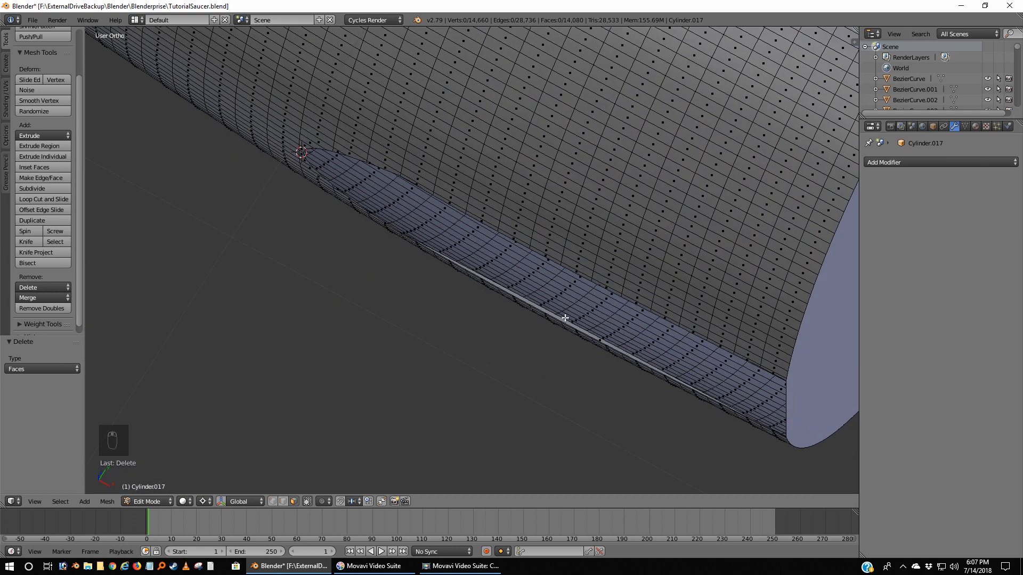
pyautogui.click(272, 502)
pyautogui.press('KP_7')
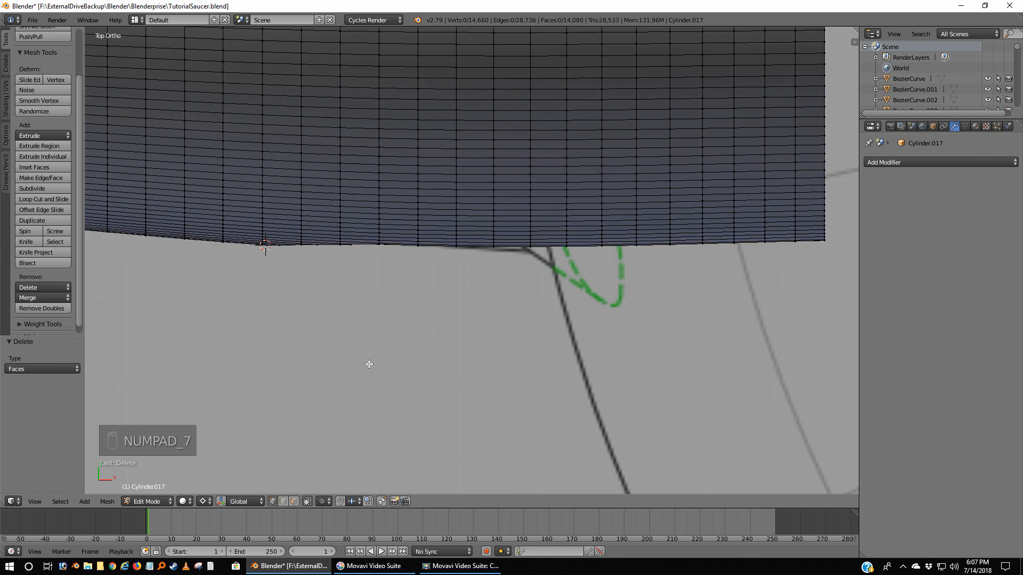
pyautogui.scroll(-2, 245, 261)
pyautogui.scroll(4, 411, 366)
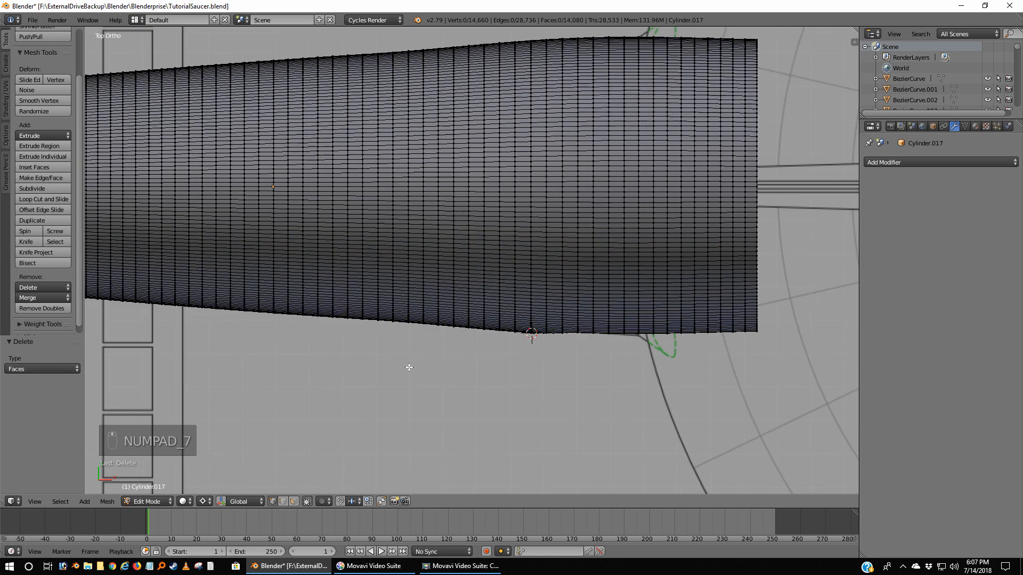
pyautogui.scroll(-2, 481, 371)
pyautogui.keyDown('shift'); pyautogui.moveTo(416, 371); pyautogui.dragTo(452, 379, button='middle'); pyautogui.keyUp('shift')
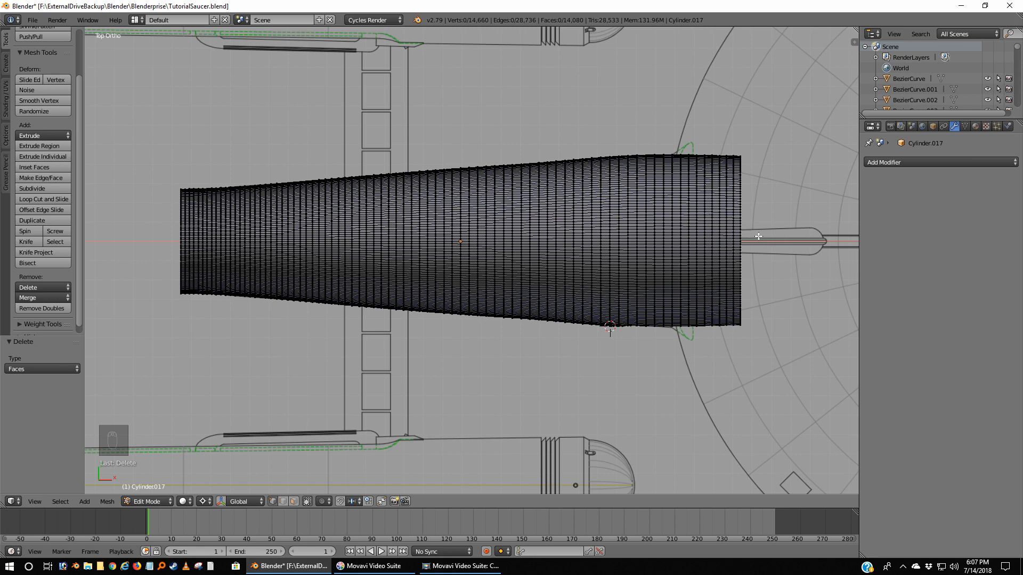
pyautogui.press('a')
pyautogui.press('a')
pyautogui.press('a')
pyautogui.press('z')
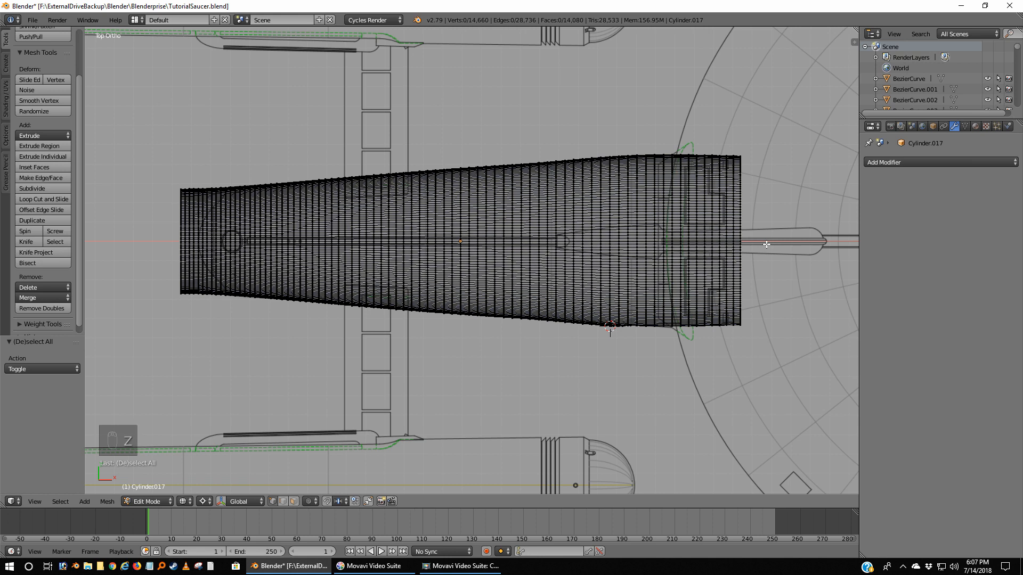
pyautogui.press('b')
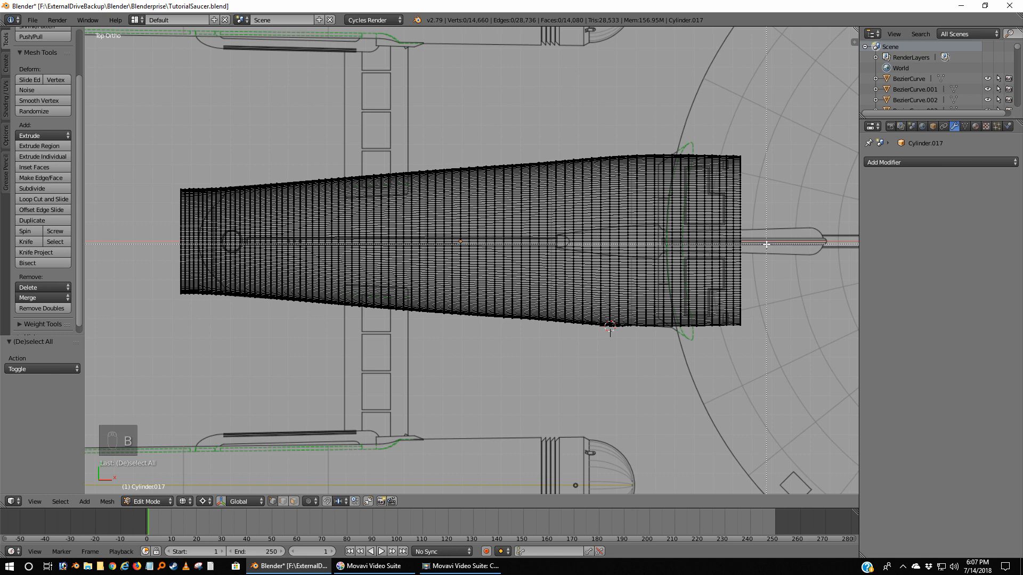
pyautogui.moveTo(769, 242); pyautogui.dragTo(124, 37)
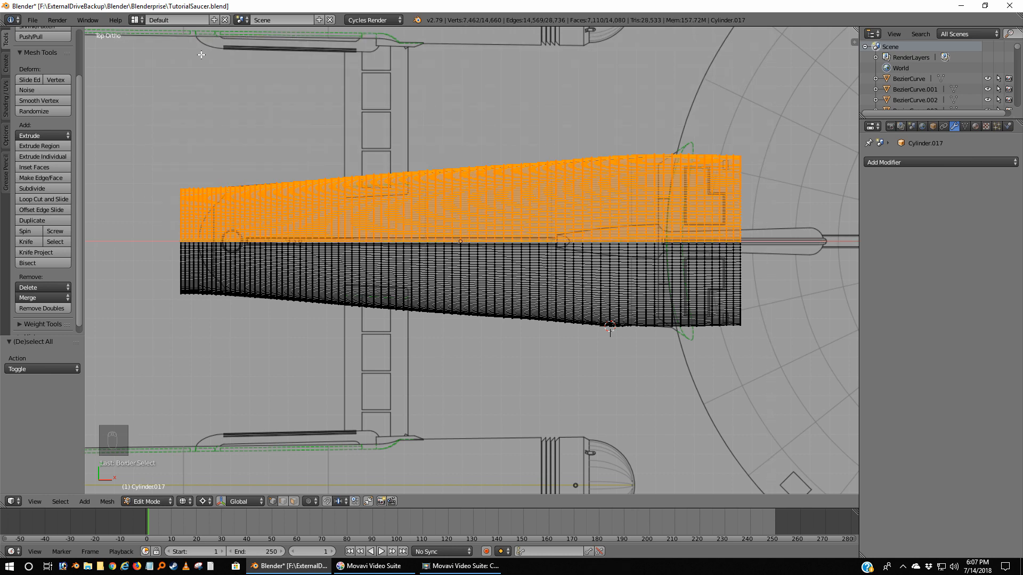
# Extend the box selection past the hull's centreline toward the cutout and hide the selected geometry, keeping only the cutout-side strip
pyautogui.moveTo(285, 348); pyautogui.dragTo(303, 250, button='middle')
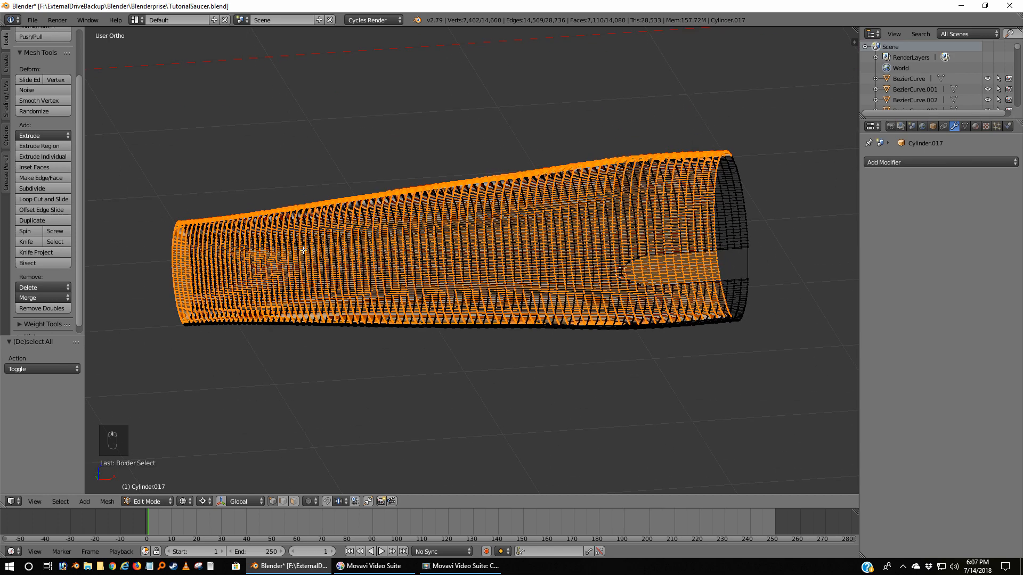
pyautogui.press('KP_7')
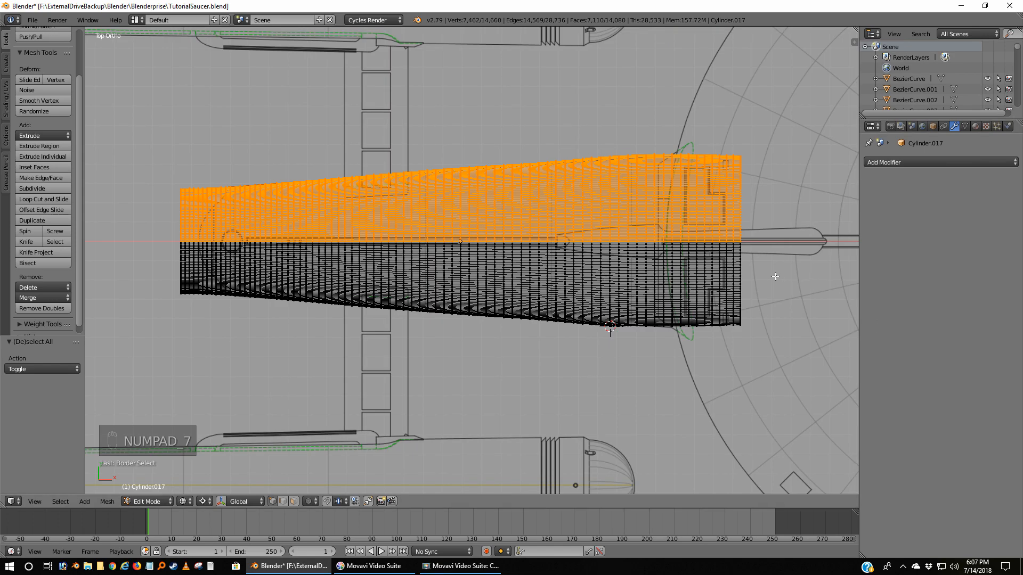
pyautogui.press('b')
pyautogui.moveTo(779, 289); pyautogui.dragTo(96, 123)
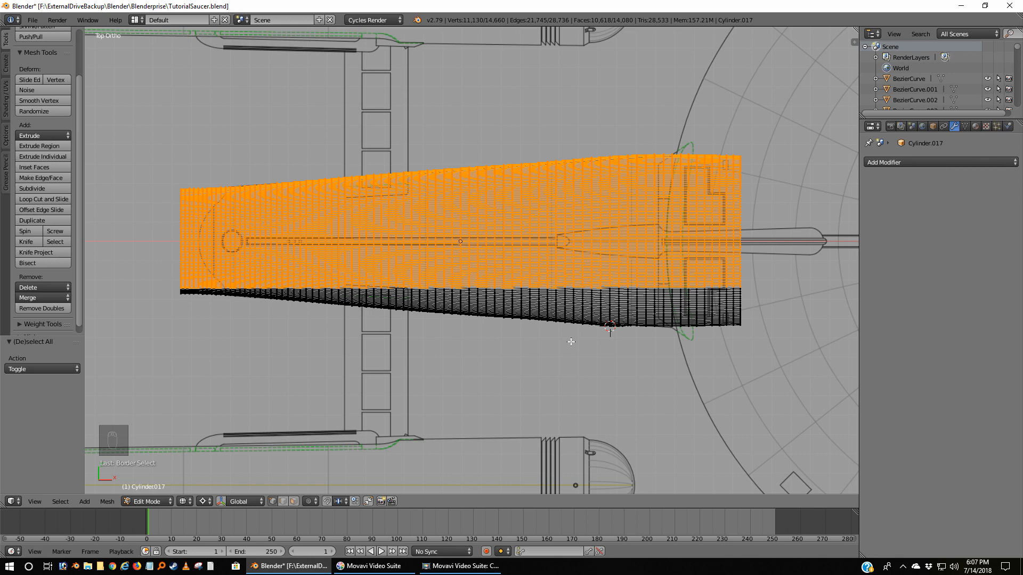
pyautogui.press('h')
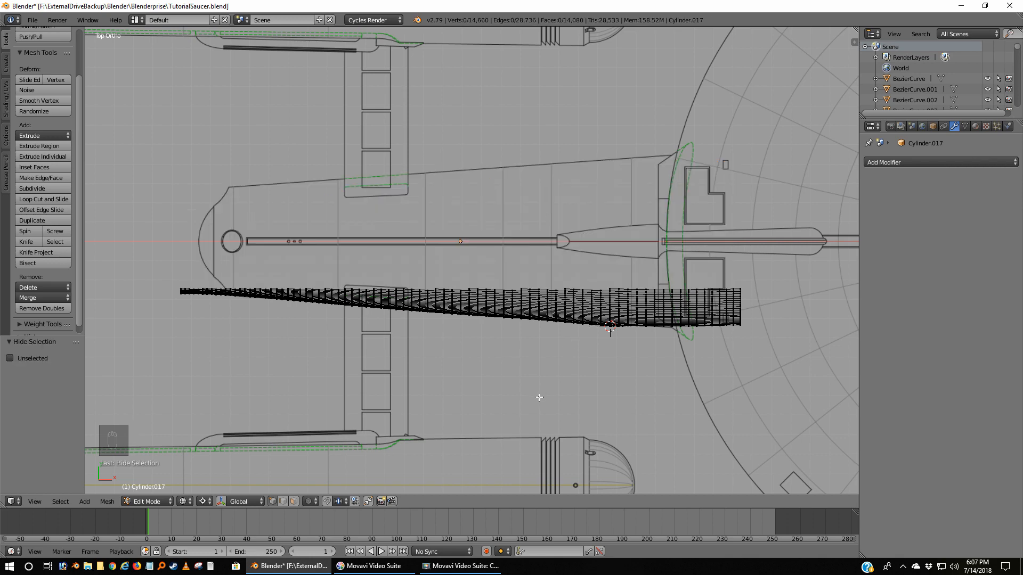
pyautogui.hotkey('alt', 'h')
pyautogui.press('h')
# Examine the round-nosed opening in the remaining hull strip from the front and at an angle
pyautogui.press('KP_1')
pyautogui.scroll(5, 531, 403)
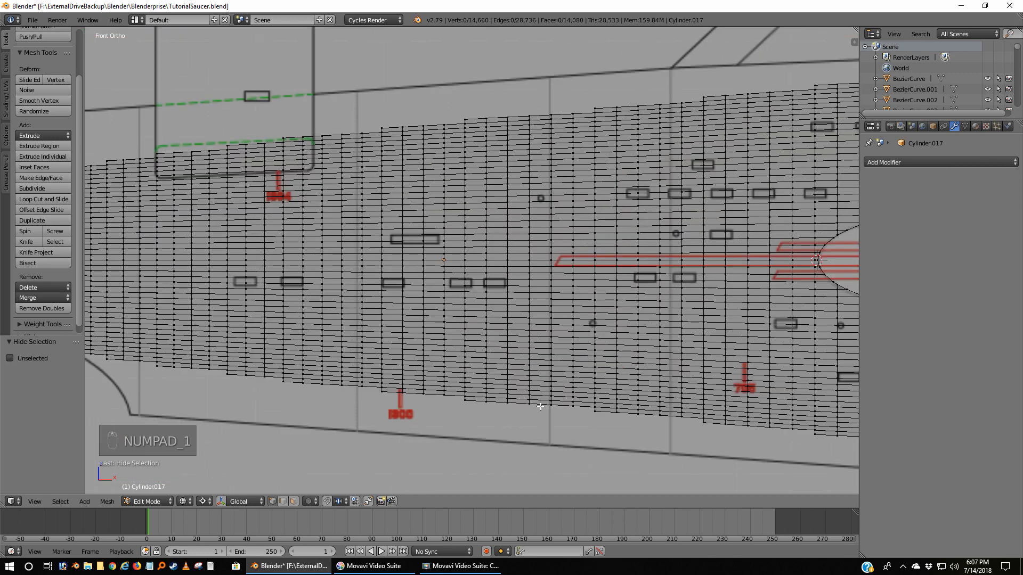
pyautogui.keyDown('shift'); pyautogui.moveTo(673, 407); pyautogui.dragTo(299, 405, button='middle'); pyautogui.keyUp('shift')
pyautogui.scroll(3, 525, 406)
pyautogui.keyDown('shift'); pyautogui.moveTo(573, 385); pyautogui.dragTo(533, 389, button='middle'); pyautogui.keyUp('shift')
pyautogui.moveTo(533, 389); pyautogui.dragTo(539, 356, button='middle')
pyautogui.scroll(-2, 564, 342)
pyautogui.keyDown('shift'); pyautogui.moveTo(619, 281); pyautogui.dragTo(517, 362, button='middle'); pyautogui.keyUp('shift')
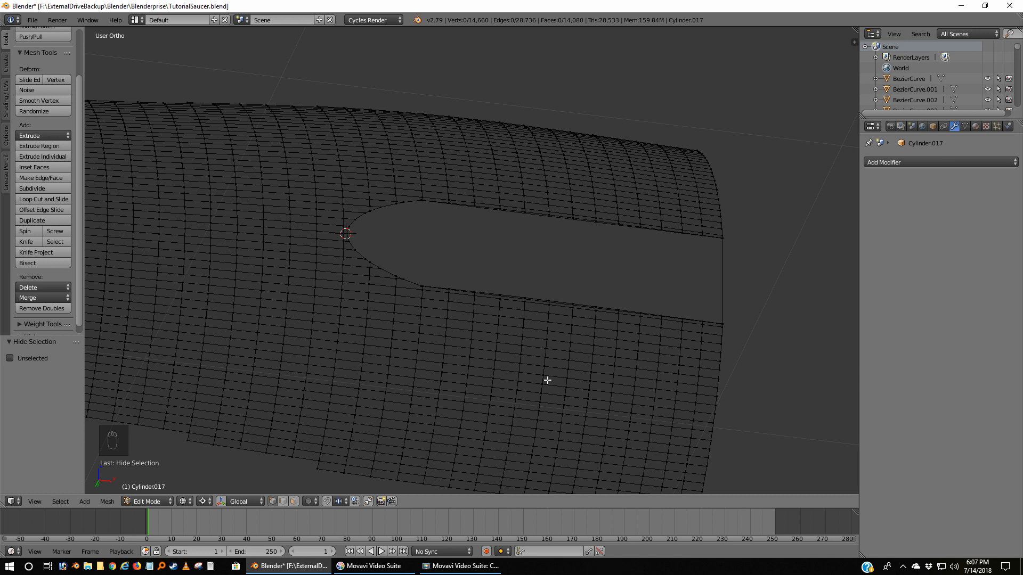
pyautogui.scroll(2, 496, 269)
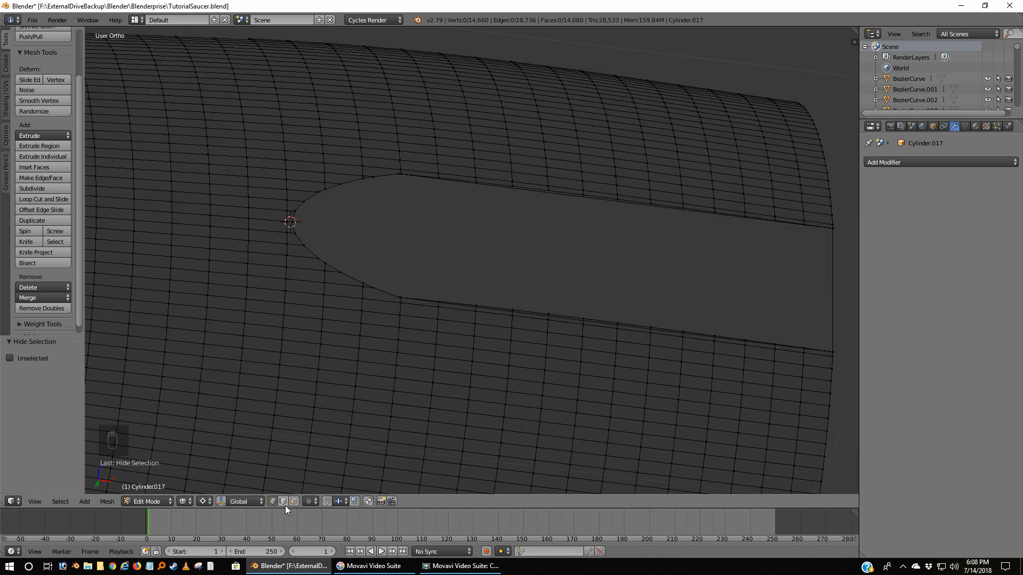
# Subdivide the cutout's long upper straight edge repeatedly, one cut each time, into 16 segments
pyautogui.rightClick(584, 200)
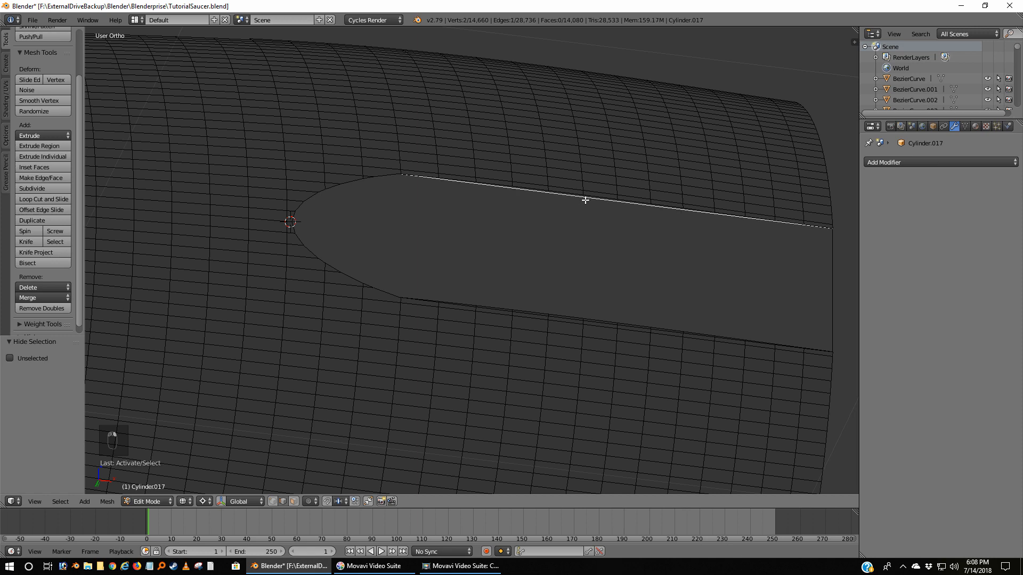
pyautogui.moveTo(594, 239); pyautogui.dragTo(621, 242, button='middle')
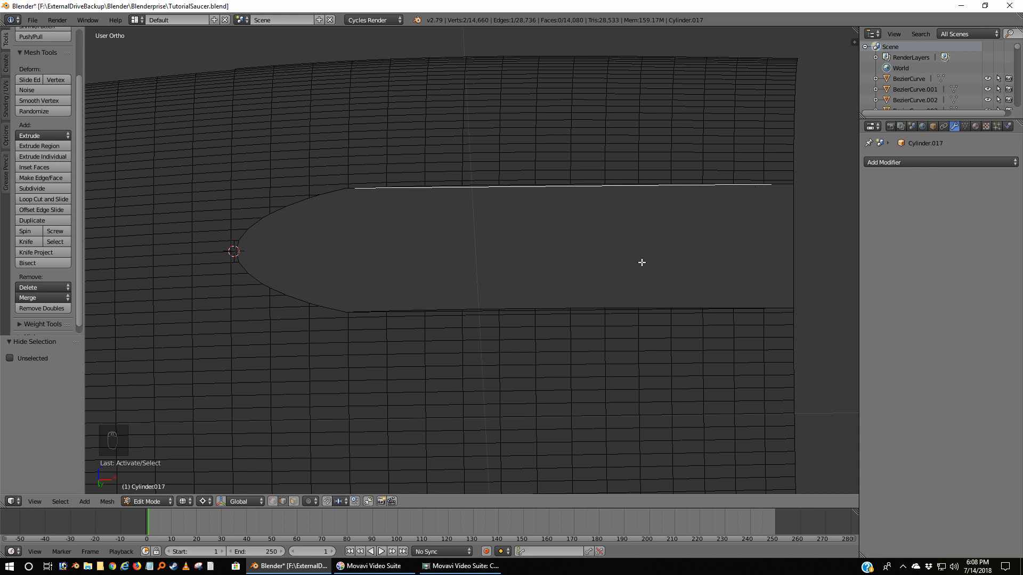
pyautogui.moveTo(641, 263); pyautogui.dragTo(641, 224, button='middle')
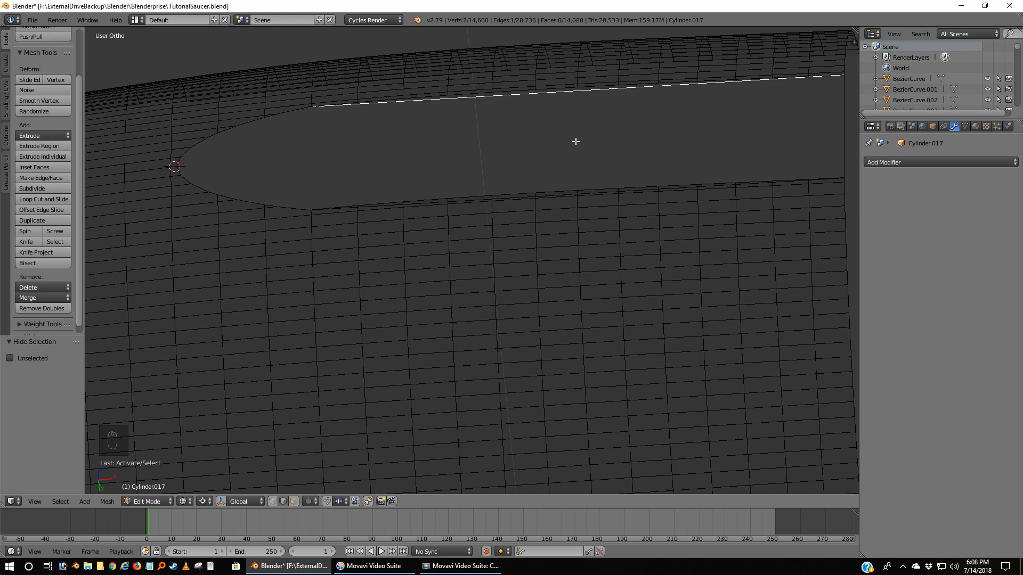
pyautogui.click(273, 502)
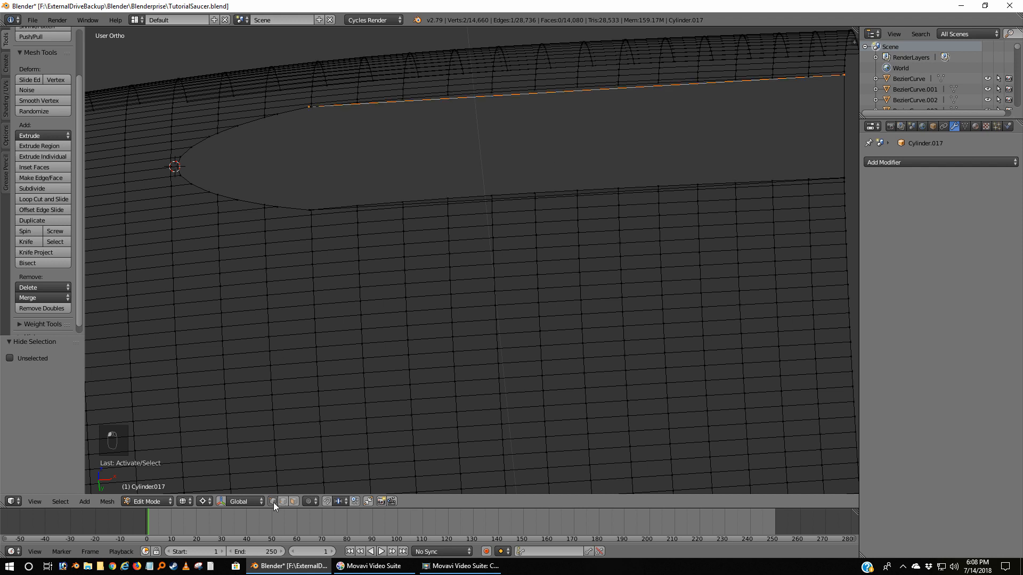
pyautogui.moveTo(544, 144); pyautogui.dragTo(552, 144, button='middle')
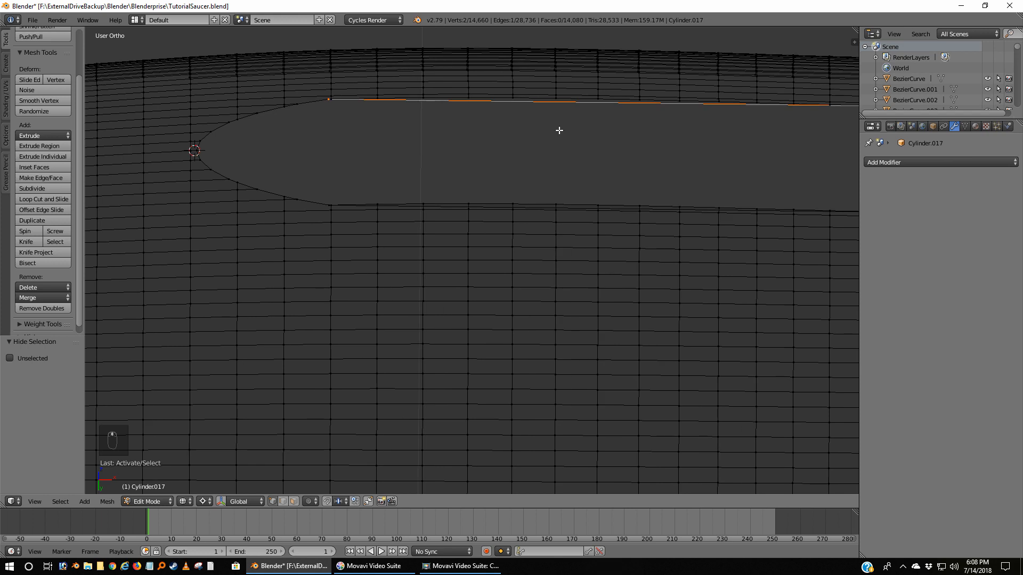
pyautogui.hotkey('ctrl', 'r')
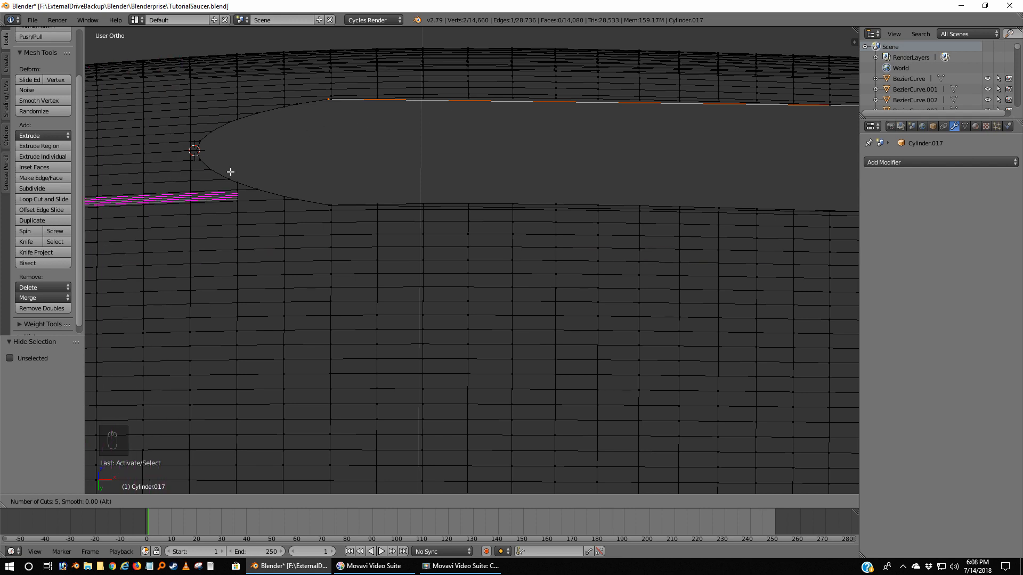
pyautogui.click(305, 135)
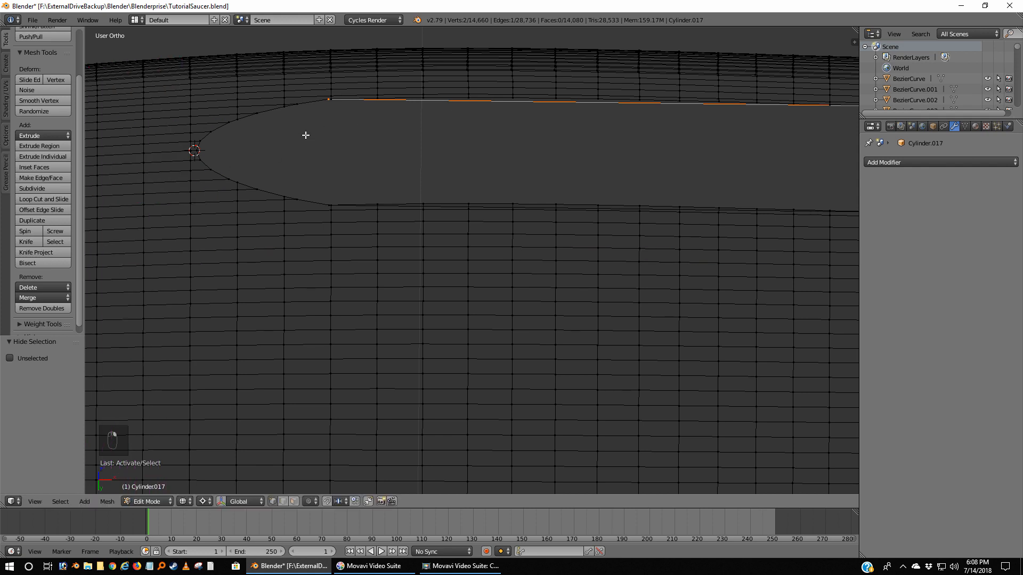
pyautogui.click(39, 188)
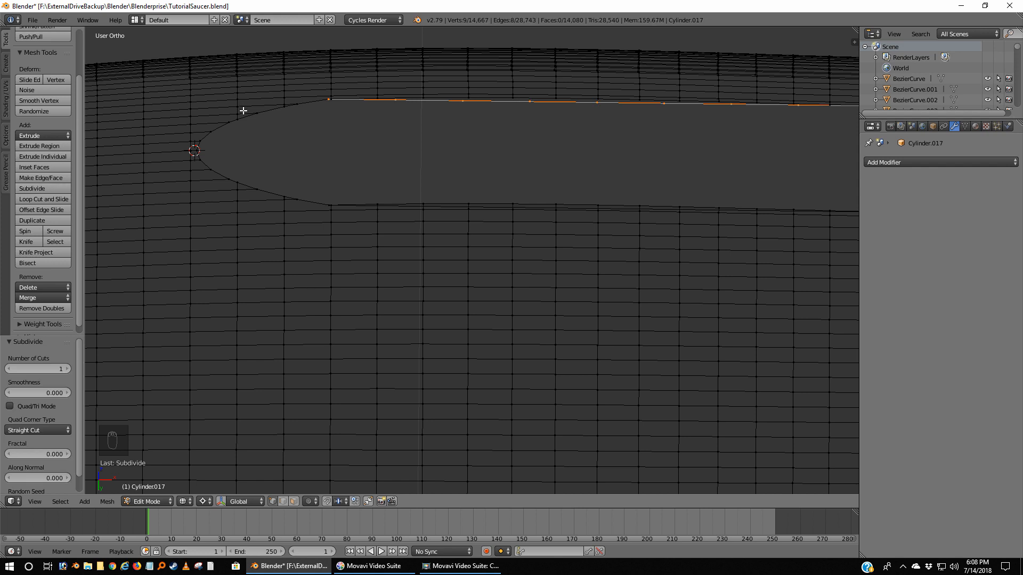
pyautogui.keyDown('shift'); pyautogui.moveTo(292, 119); pyautogui.dragTo(222, 144, button='middle'); pyautogui.keyUp('shift')
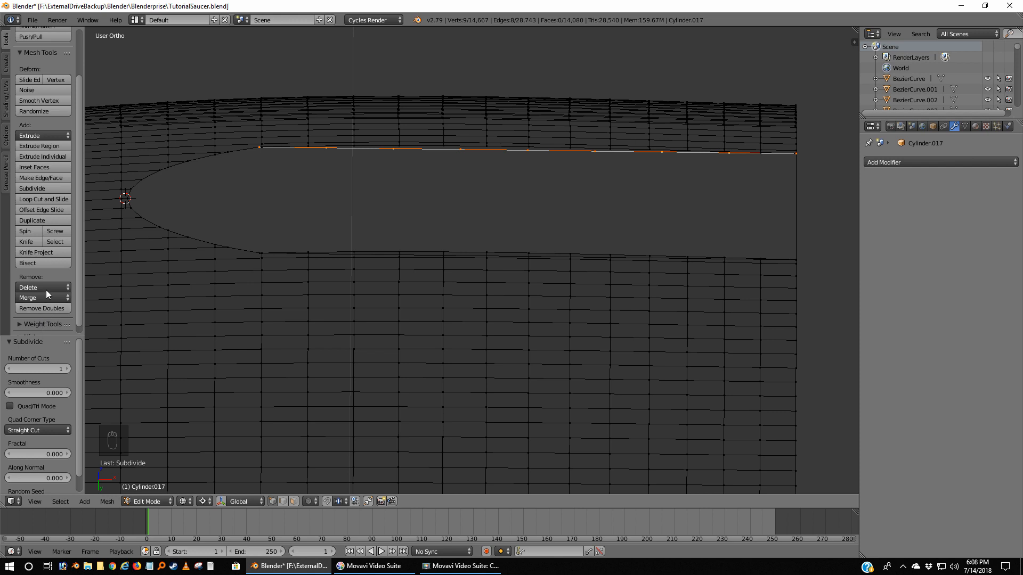
pyautogui.click(41, 190)
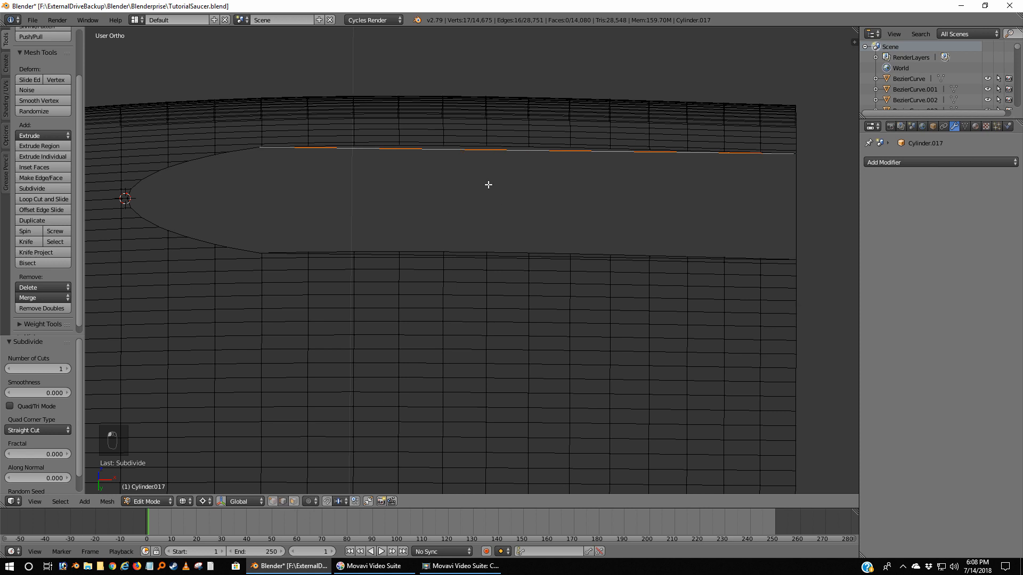
# Delete one short segment near the middle of the cutout's upper edge with the Edges option
pyautogui.rightClick(481, 153)
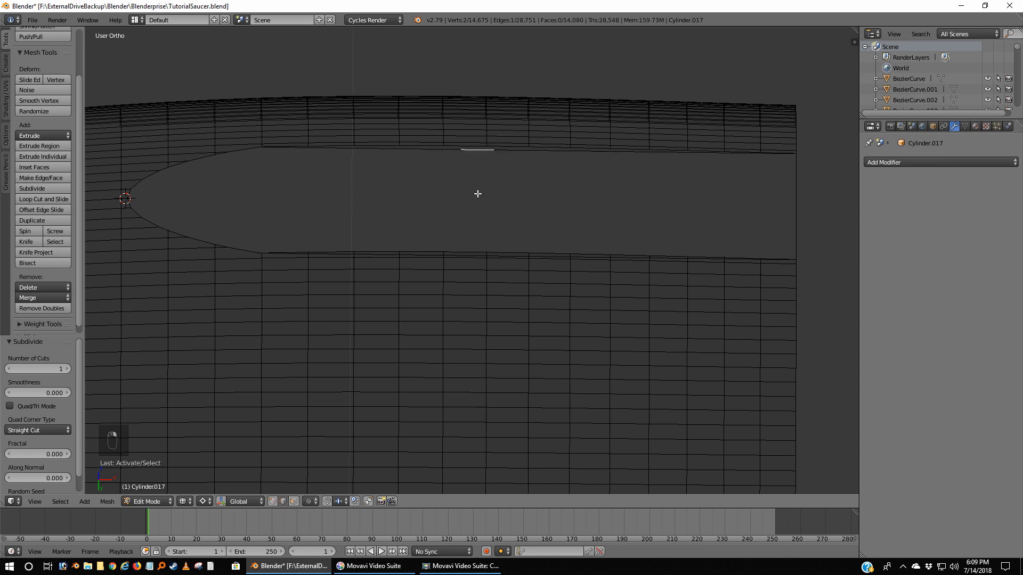
pyautogui.press('x')
pyautogui.click(448, 182)
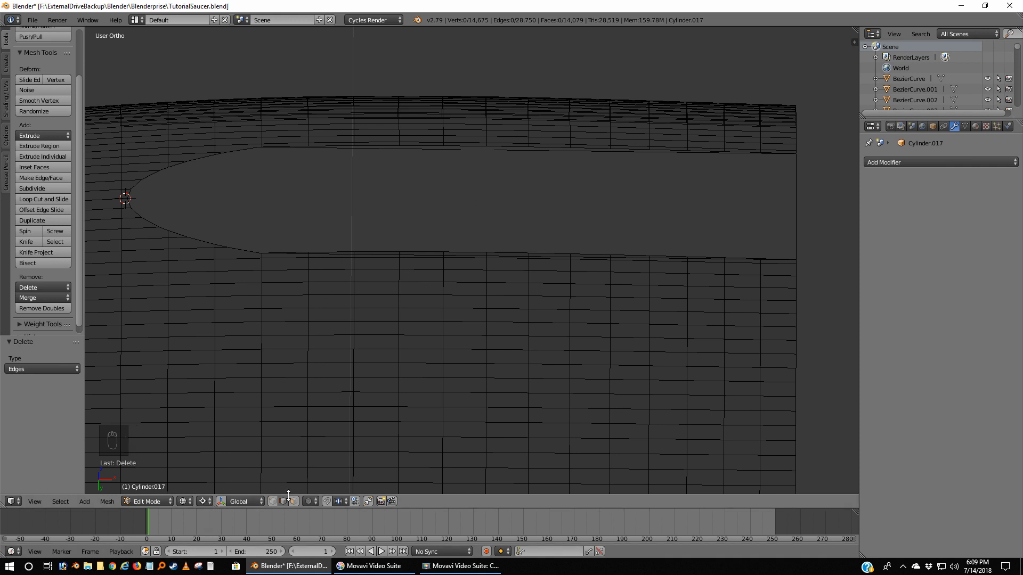
# In vertex select mode with solid shading, bridge the gap in the cutout's upper edge with a new edge between its two end vertices
pyautogui.click(273, 502)
pyautogui.press('z')
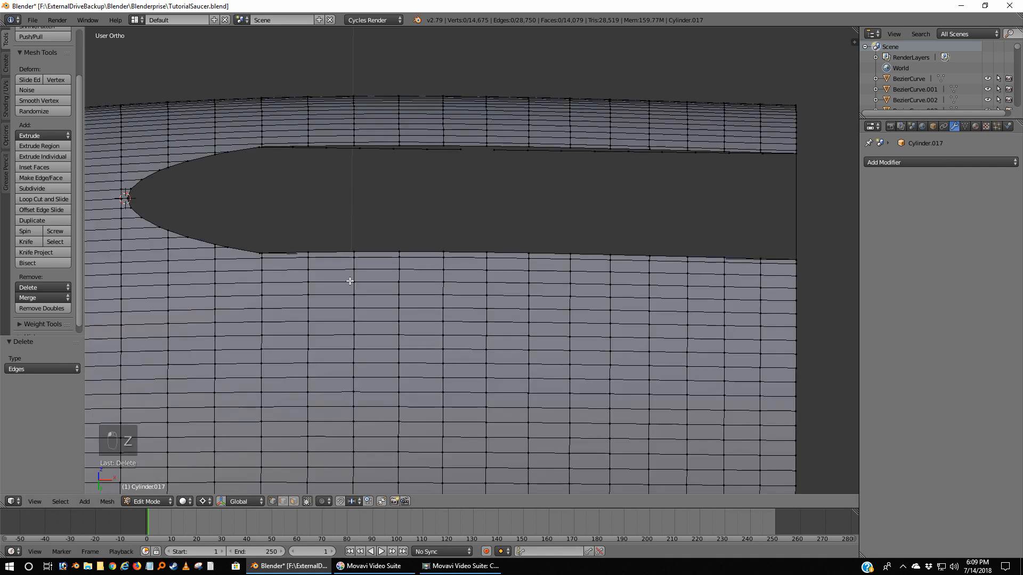
pyautogui.scroll(2, 406, 187)
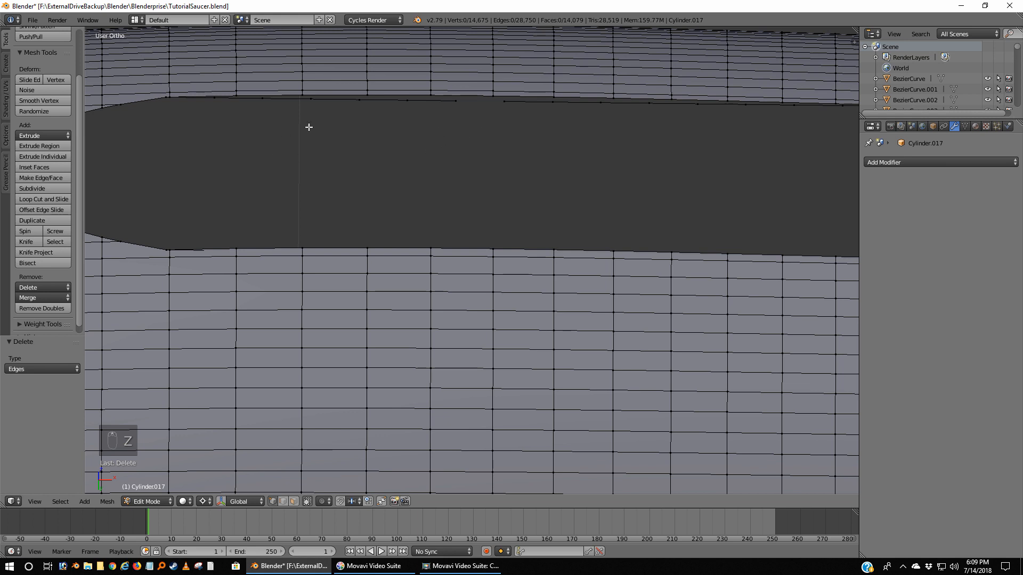
pyautogui.rightClick(462, 104)
pyautogui.keyDown('shift'); pyautogui.rightClick(504, 105); pyautogui.keyUp('shift')
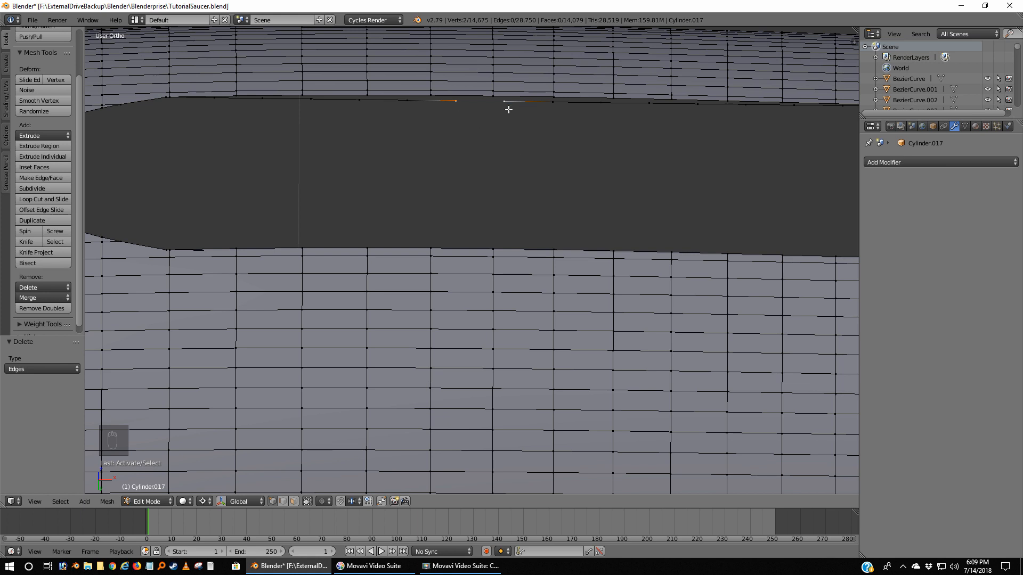
pyautogui.press('f')
pyautogui.press('a')
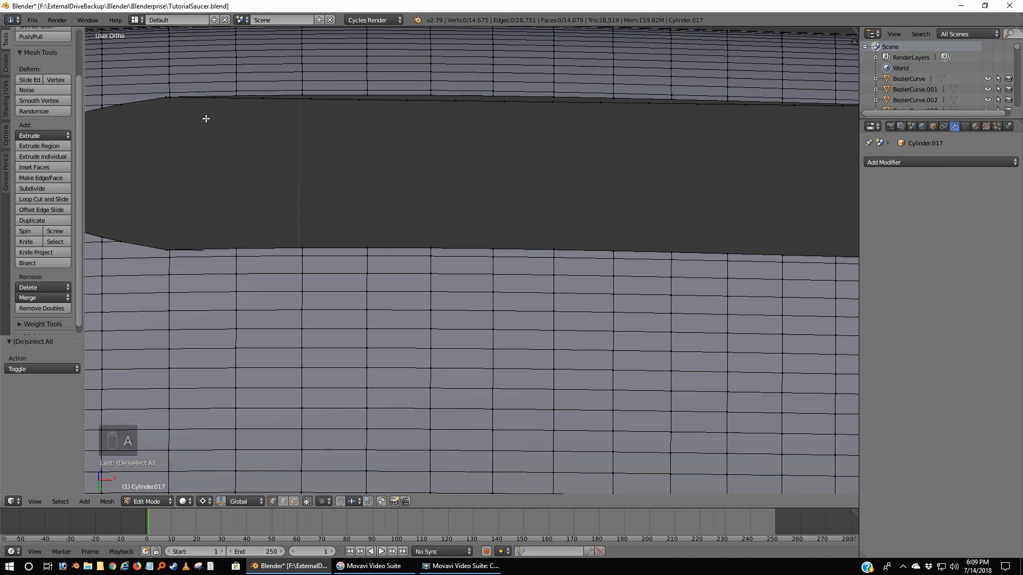
# Slide the upper edge's first vertex past the nose corner by a factor of about 0.453, aligning it with the hull's nearest vertical edge line
pyautogui.rightClick(212, 103)
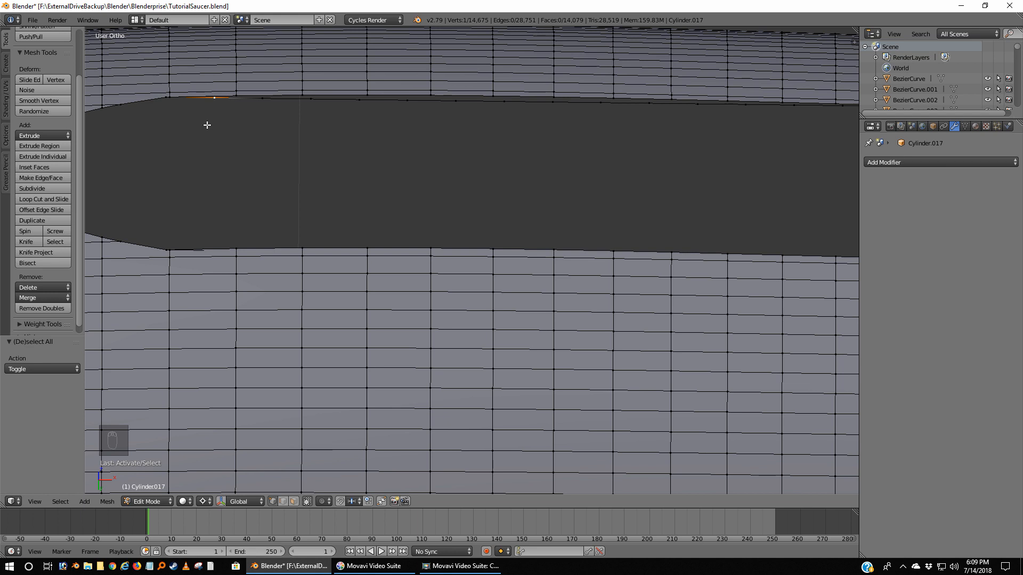
pyautogui.hotkey('shift', 'v')
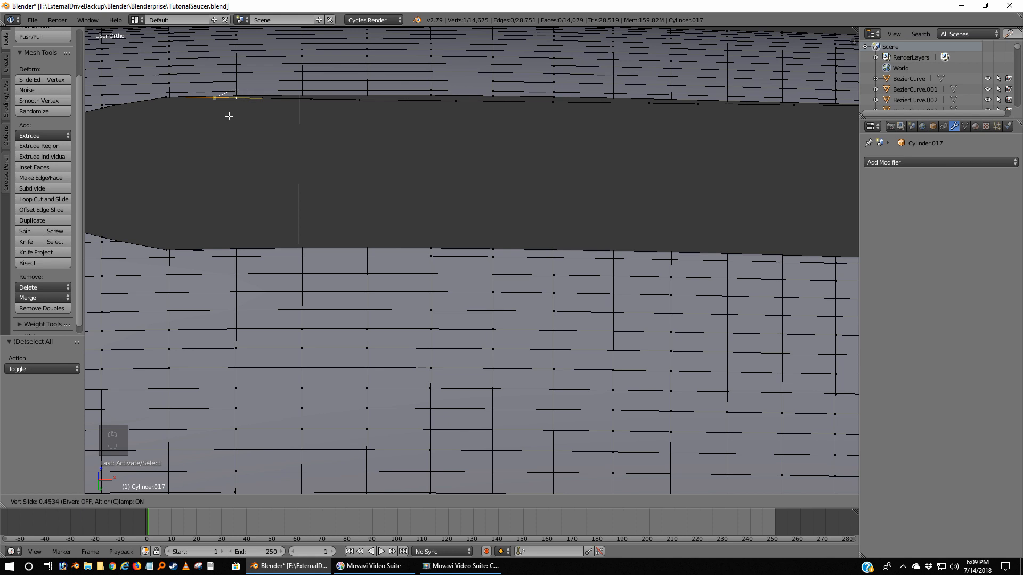
pyautogui.click(229, 115)
# Examine the closely spaced vertices at the corner where the cutout's upper edge meets the nose curve
pyautogui.scroll(-2, 365, 189)
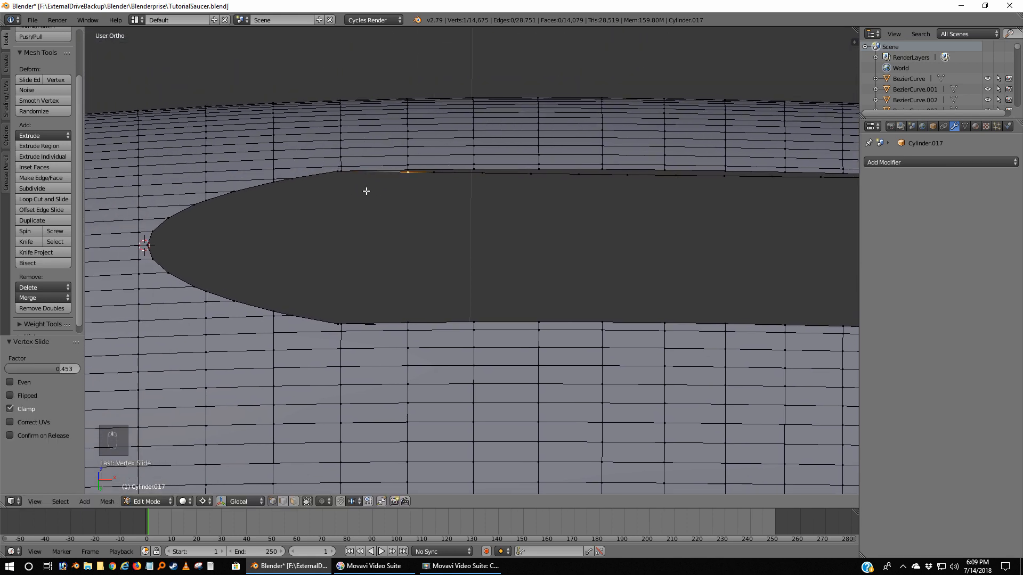
pyautogui.scroll(7, 380, 192)
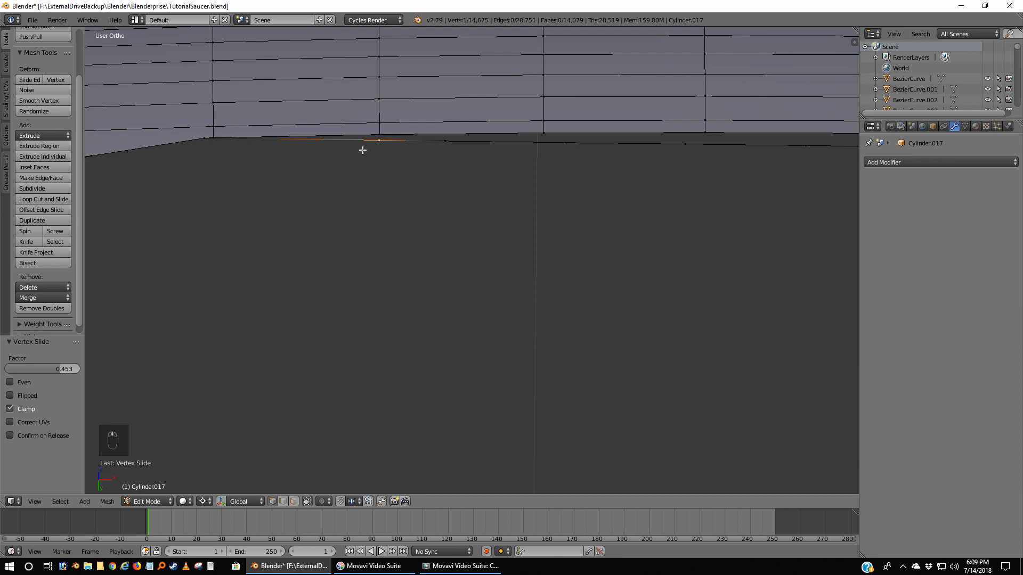
pyautogui.press('KP_1')
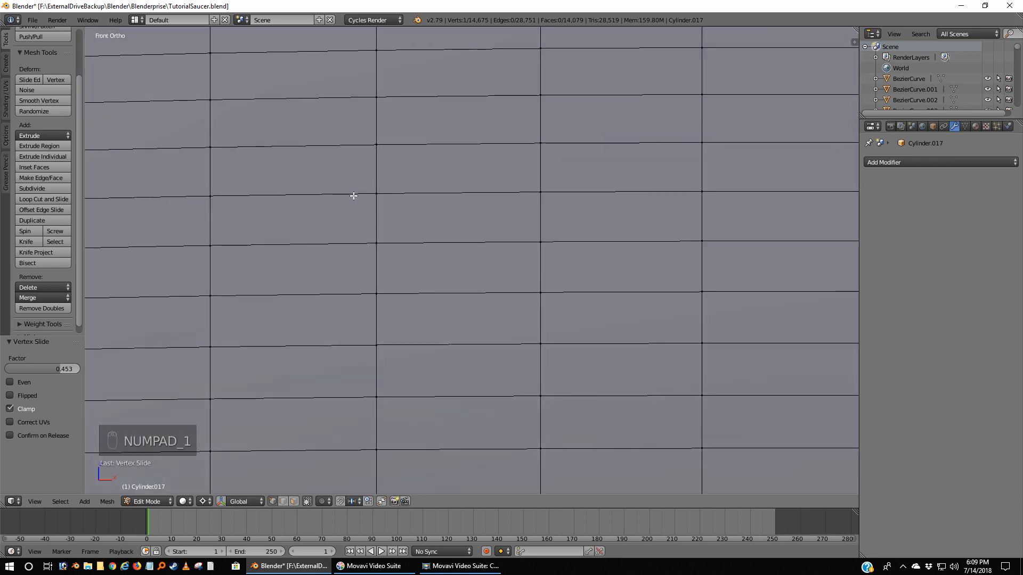
pyautogui.moveTo(354, 196); pyautogui.dragTo(374, 213, button='middle')
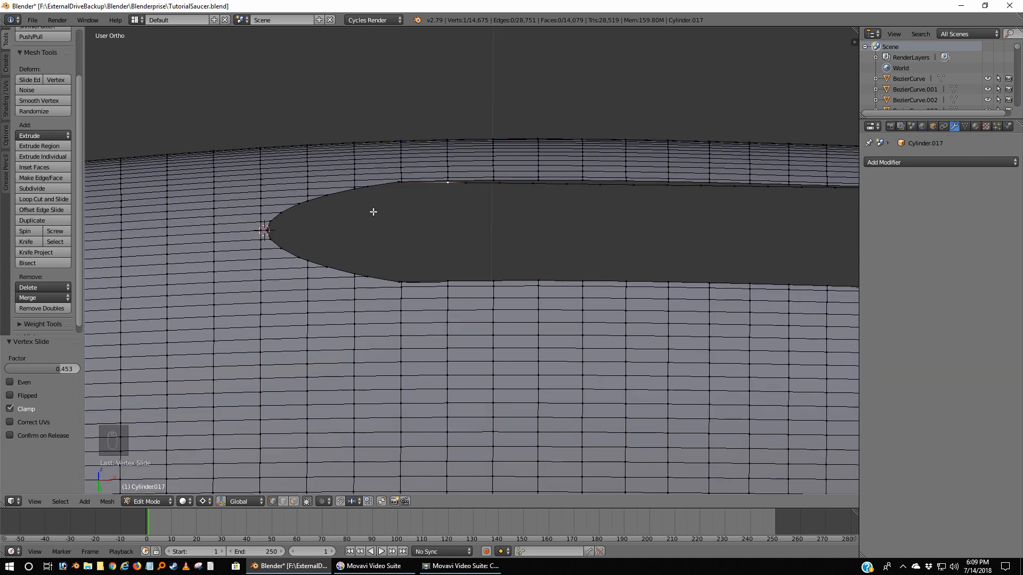
pyautogui.scroll(3, 374, 215)
pyautogui.scroll(4, 398, 192)
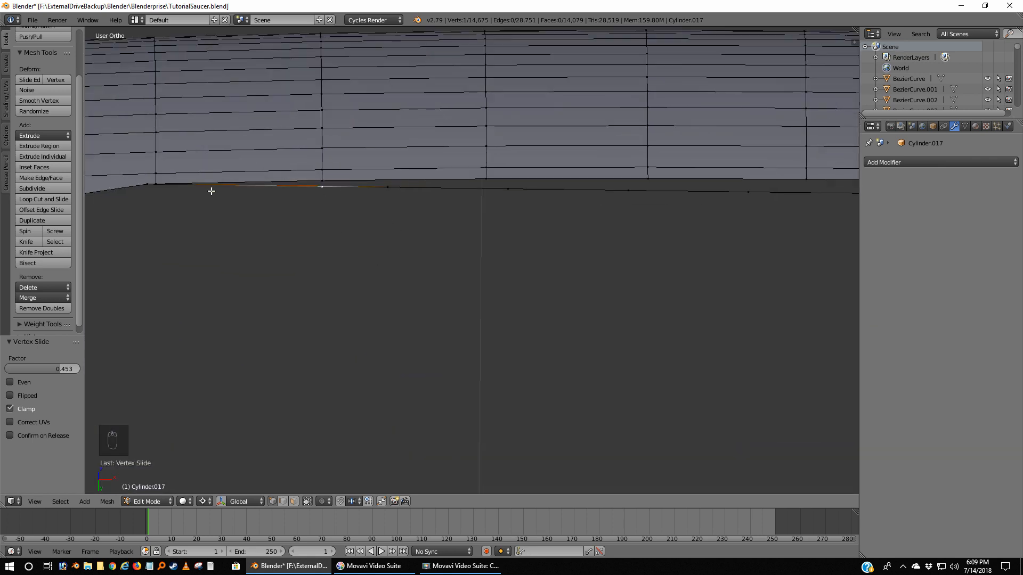
pyautogui.rightClick(154, 187)
pyautogui.scroll(1, 155, 203)
pyautogui.keyDown('shift'); pyautogui.moveTo(156, 203); pyautogui.dragTo(402, 233, button='middle'); pyautogui.keyUp('shift')
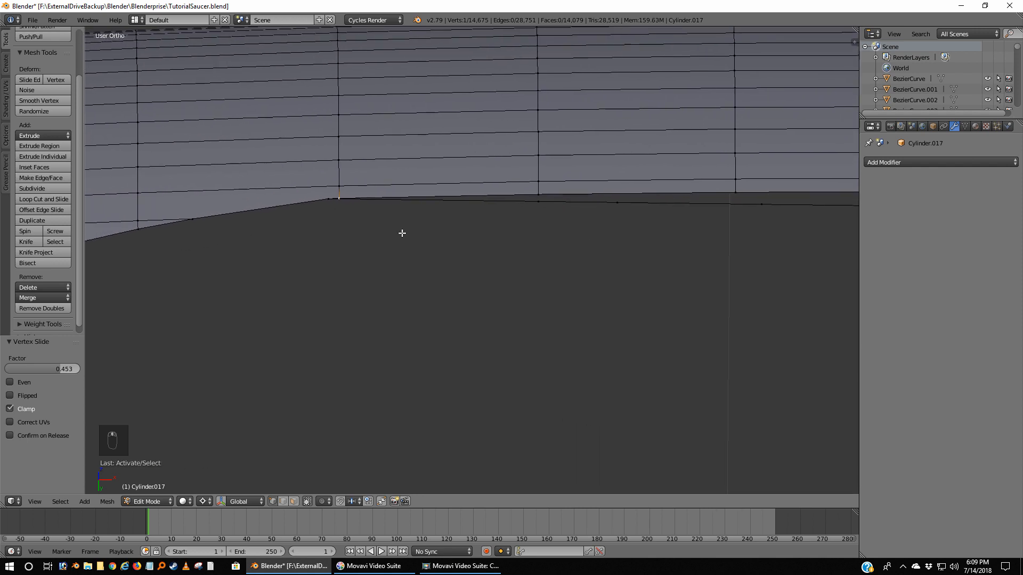
pyautogui.scroll(3, 402, 233)
pyautogui.keyDown('shift'); pyautogui.moveTo(257, 223); pyautogui.dragTo(421, 366, button='middle'); pyautogui.keyUp('shift')
pyautogui.scroll(4, 361, 349)
pyautogui.scroll(3, 287, 408)
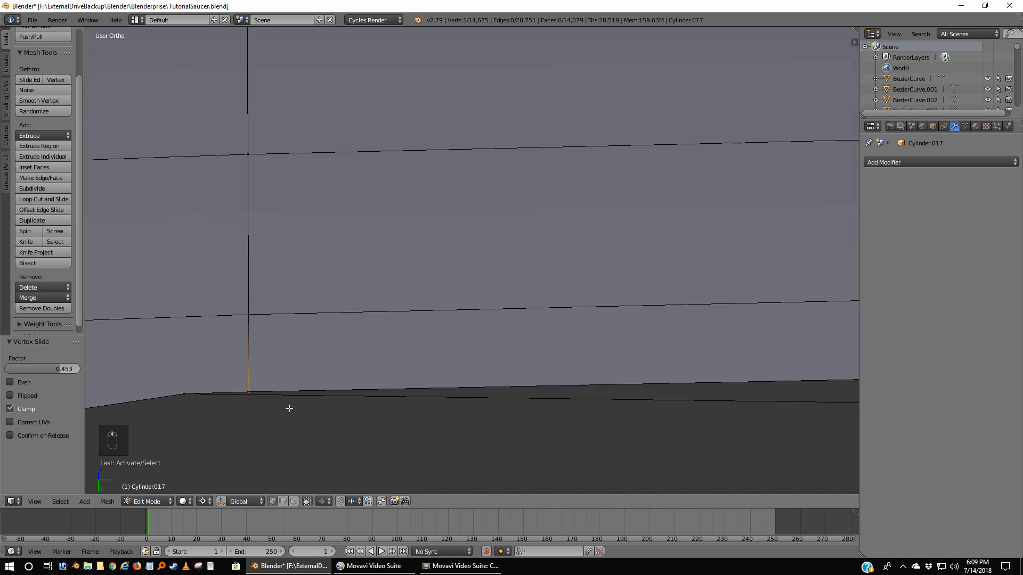
pyautogui.keyDown('shift'); pyautogui.moveTo(288, 408); pyautogui.dragTo(287, 283, button='middle'); pyautogui.keyUp('shift')
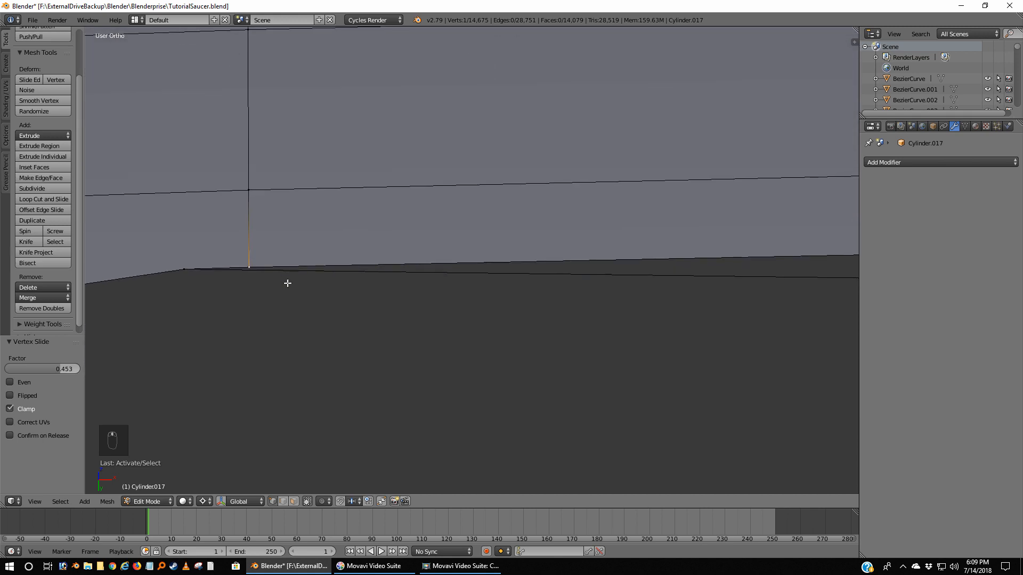
pyautogui.rightClick(184, 269)
pyautogui.keyDown('shift'); pyautogui.rightClick(249, 267); pyautogui.keyUp('shift')
pyautogui.scroll(-3, 337, 287)
pyautogui.scroll(3, 301, 302)
pyautogui.scroll(-14, 301, 302)
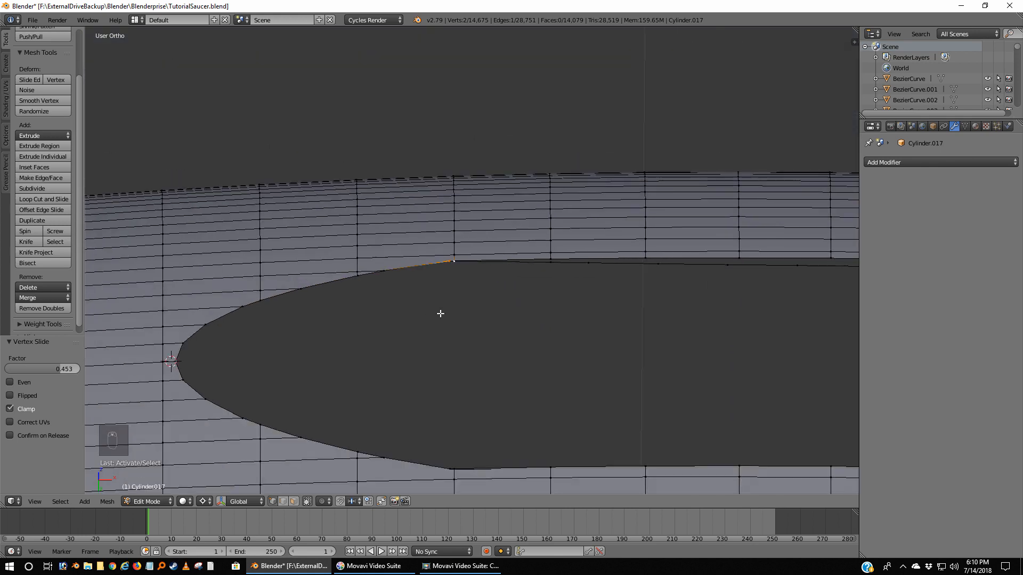
# Remove the duplicate vertices from all the visible geometry of the hull strip
pyautogui.press('a')
pyautogui.press('a')
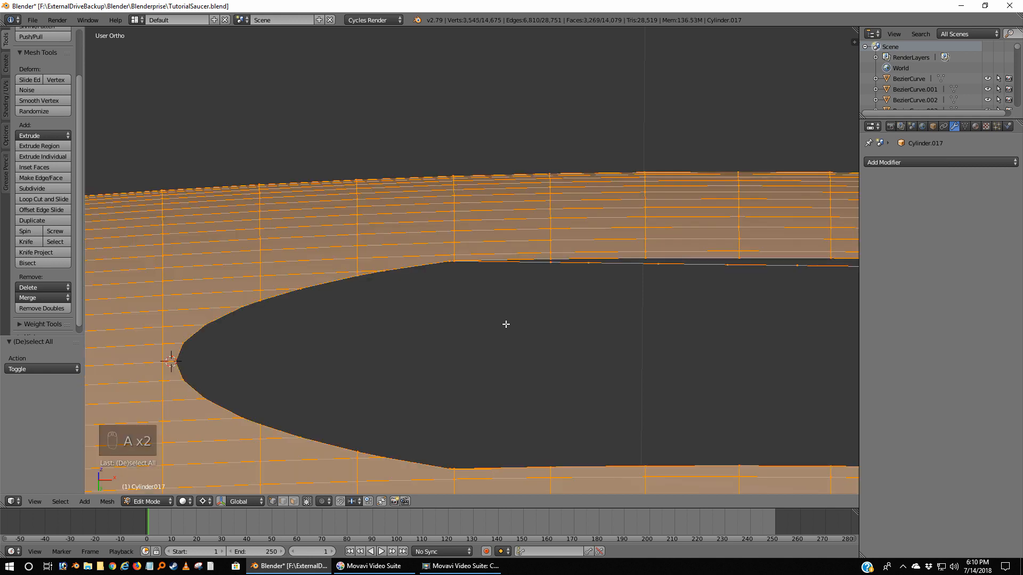
pyautogui.click(50, 310)
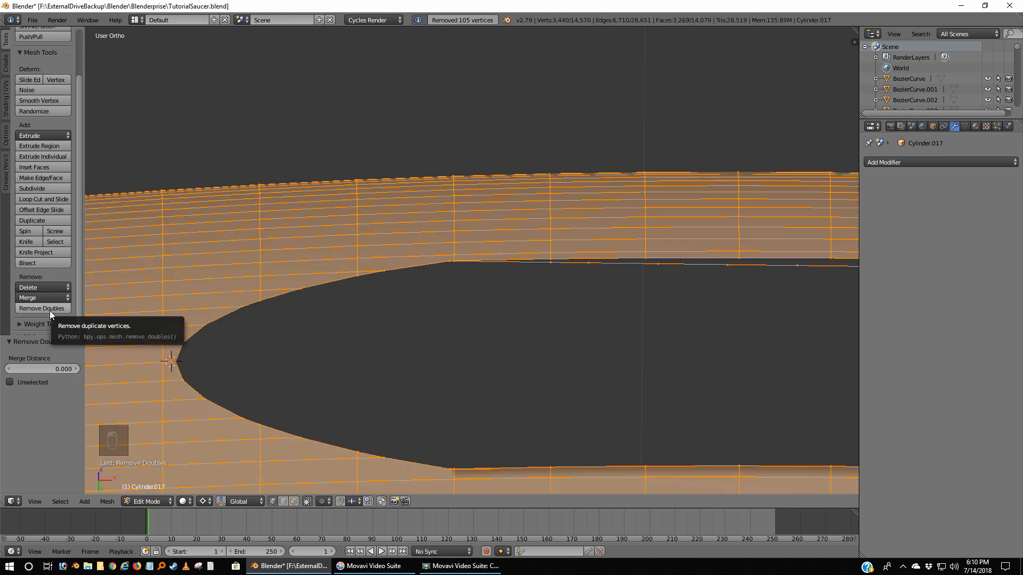
# Fill the narrow gap beside the nose corner with a face between the two corner vertices, the aligned edge vertex and the hull vertex above it
pyautogui.rightClick(550, 267)
pyautogui.scroll(4, 587, 322)
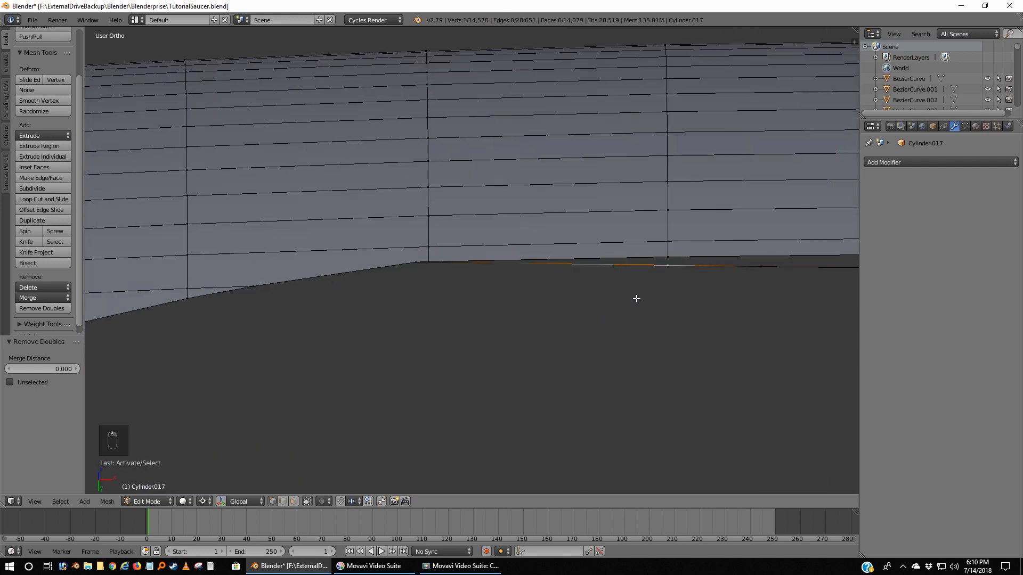
pyautogui.scroll(1, 641, 320)
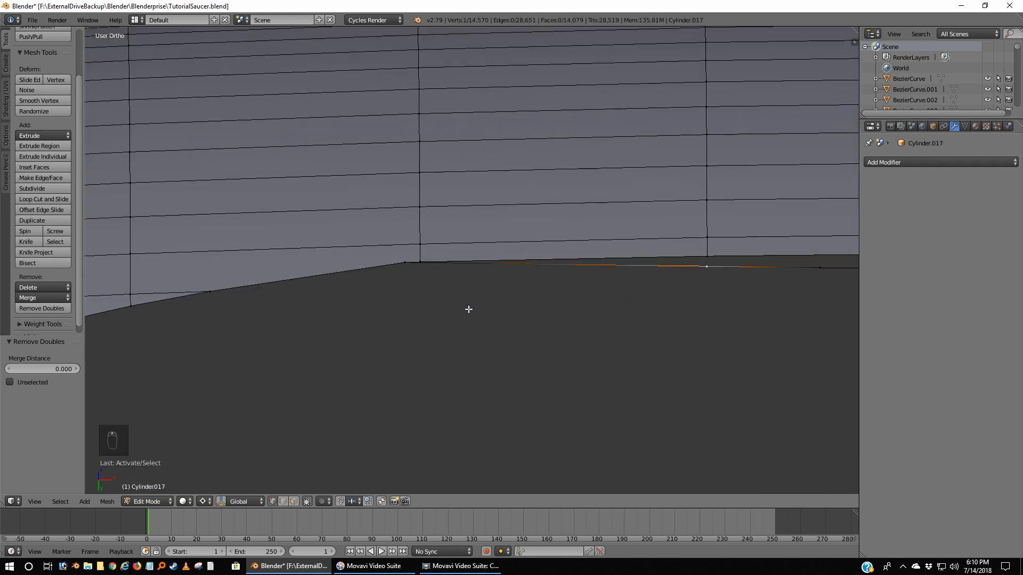
pyautogui.keyDown('shift'); pyautogui.rightClick(403, 270); pyautogui.keyUp('shift')
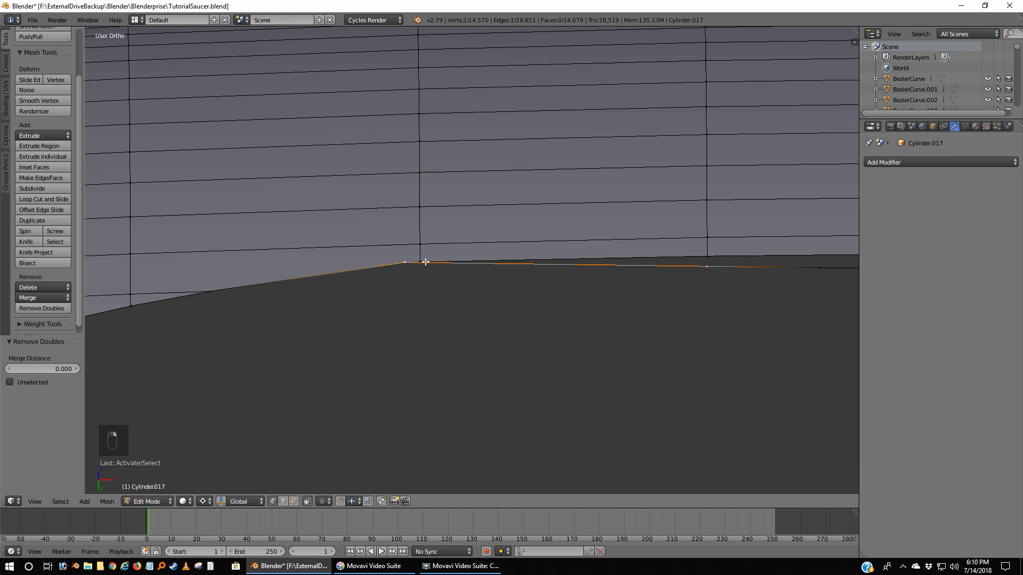
pyautogui.keyDown('shift'); pyautogui.rightClick(424, 260); pyautogui.keyUp('shift')
pyautogui.keyDown('shift'); pyautogui.rightClick(709, 259); pyautogui.keyUp('shift')
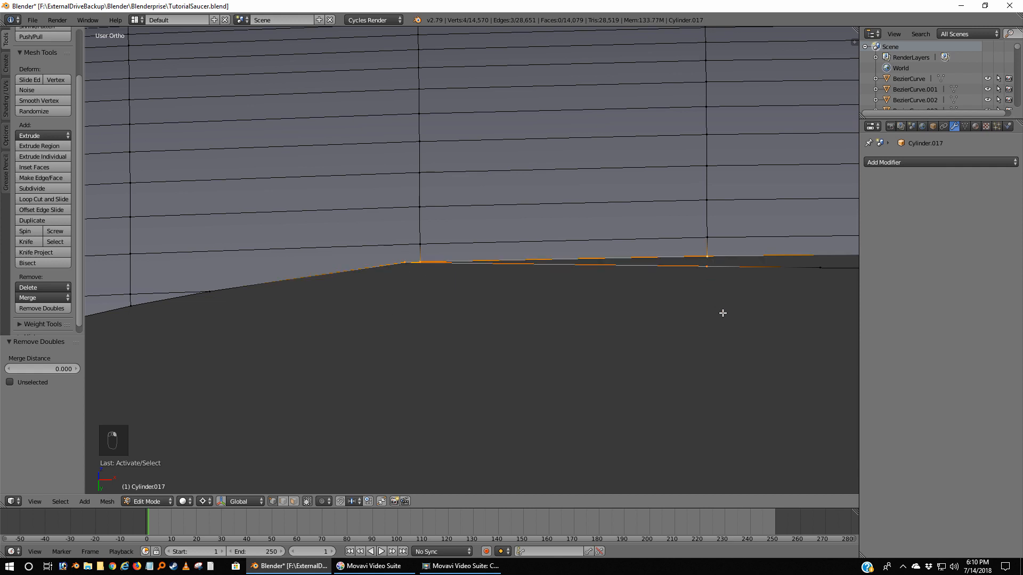
pyautogui.press('f')
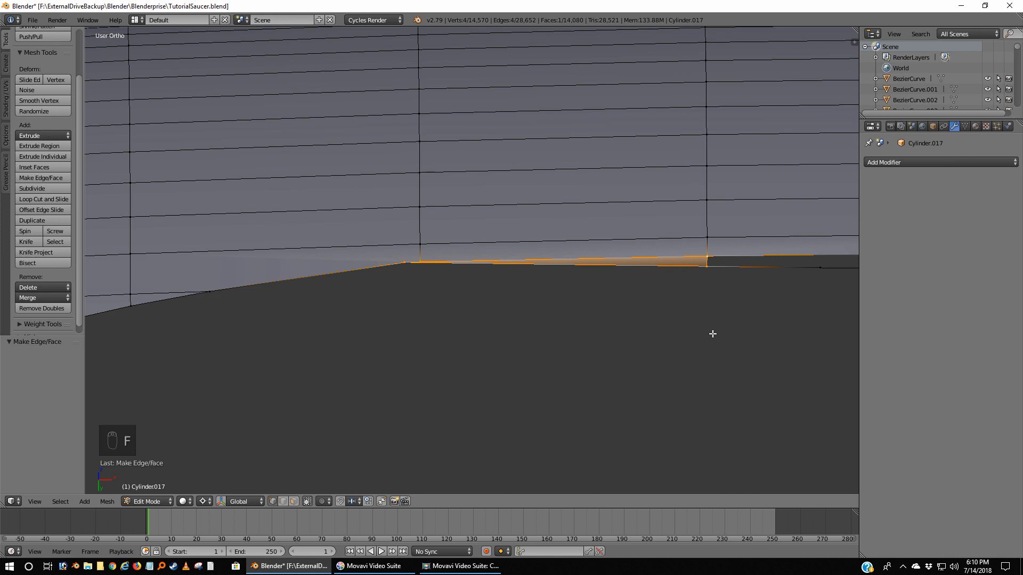
pyautogui.press('a')
# Slide the next vertex of the cutout's upper edge by a factor of about 0.82 to align with the hull's next vertical edge line
pyautogui.scroll(-4, 713, 332)
pyautogui.keyDown('shift'); pyautogui.moveTo(749, 328); pyautogui.dragTo(611, 352, button='middle'); pyautogui.keyUp('shift')
pyautogui.scroll(3, 617, 353)
pyautogui.scroll(-2, 620, 348)
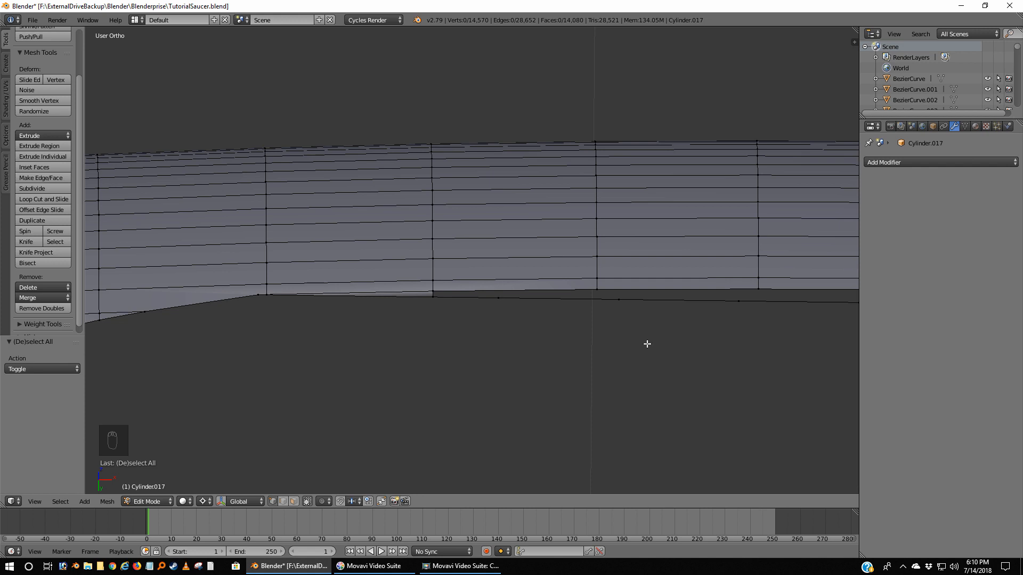
pyautogui.keyDown('shift'); pyautogui.moveTo(664, 346); pyautogui.dragTo(537, 360, button='middle'); pyautogui.keyUp('shift')
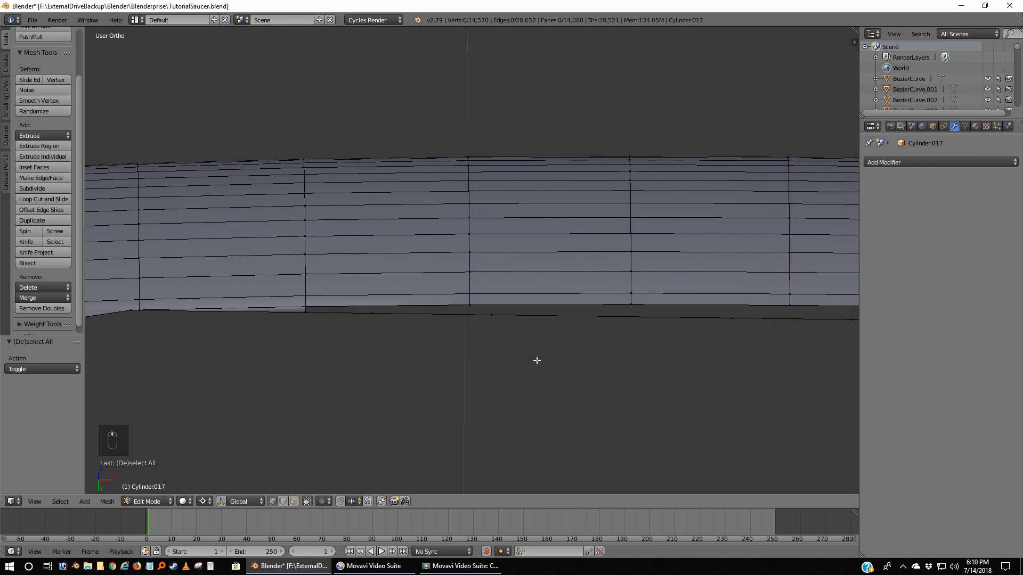
pyautogui.rightClick(378, 320)
pyautogui.hotkey('shift', 'v')
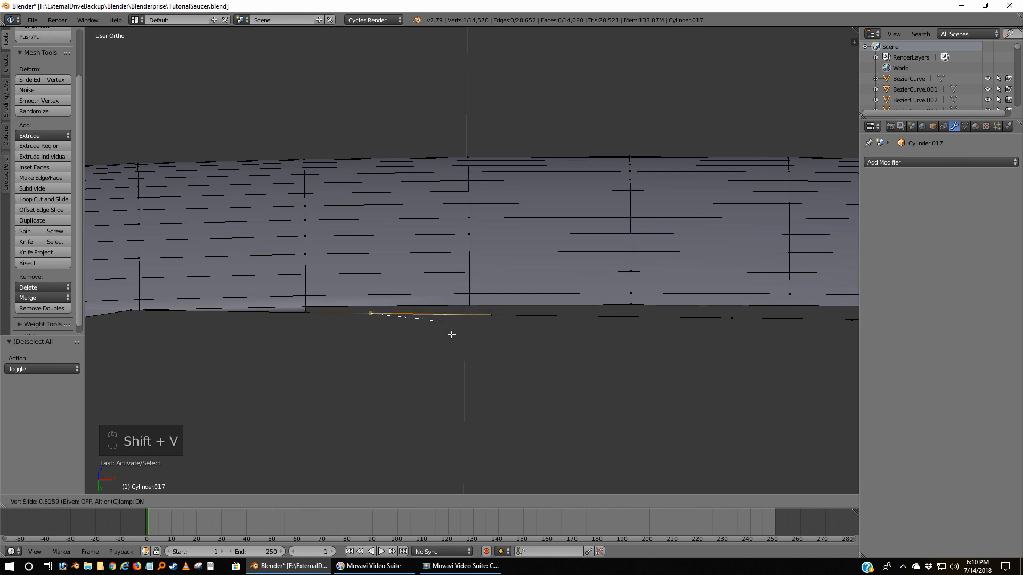
pyautogui.click(475, 336)
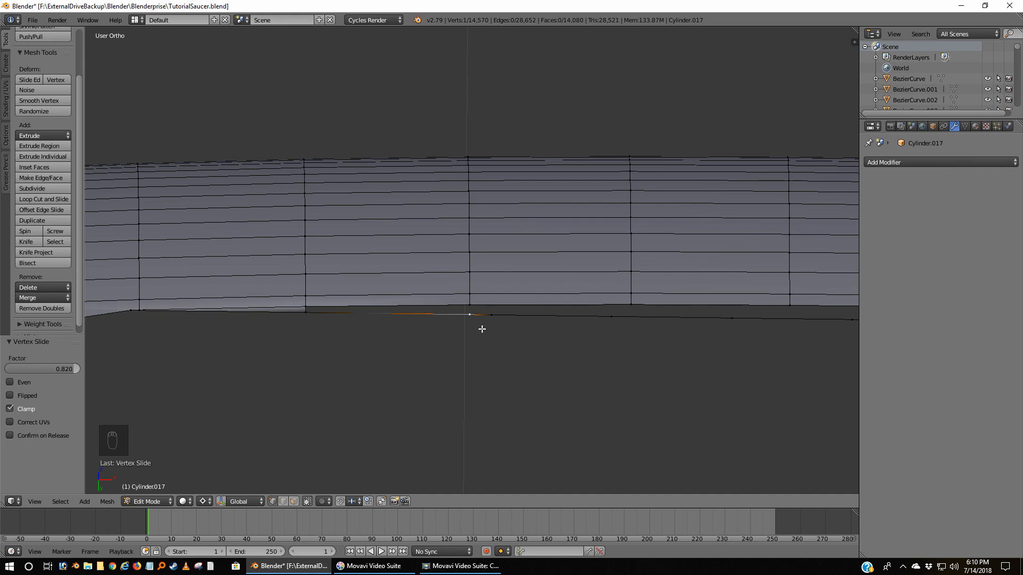
# Delete the surplus vertex just beyond the aligned one and join its two neighbours with a new edge
pyautogui.rightClick(491, 319)
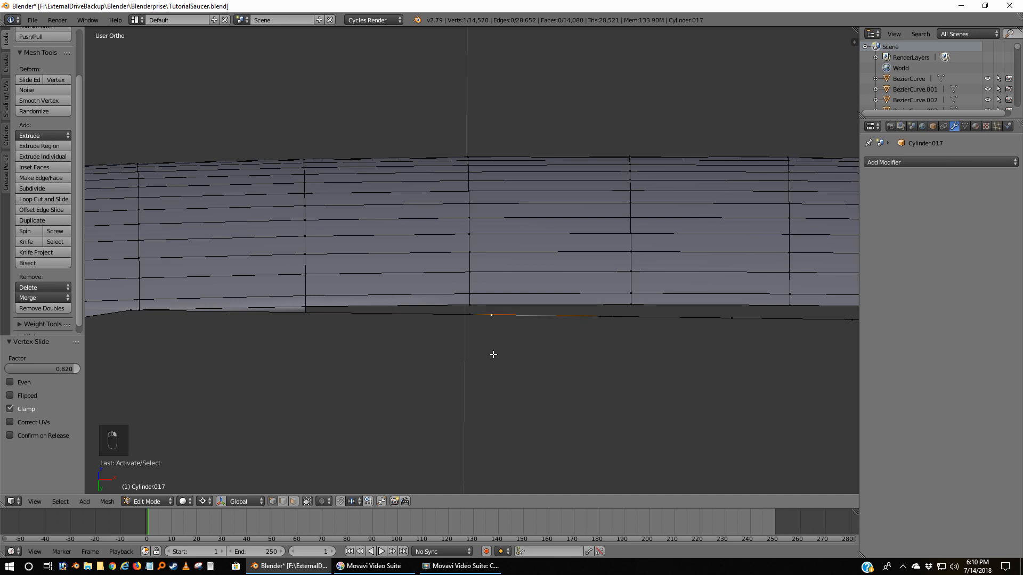
pyautogui.press('x')
pyautogui.click(482, 342)
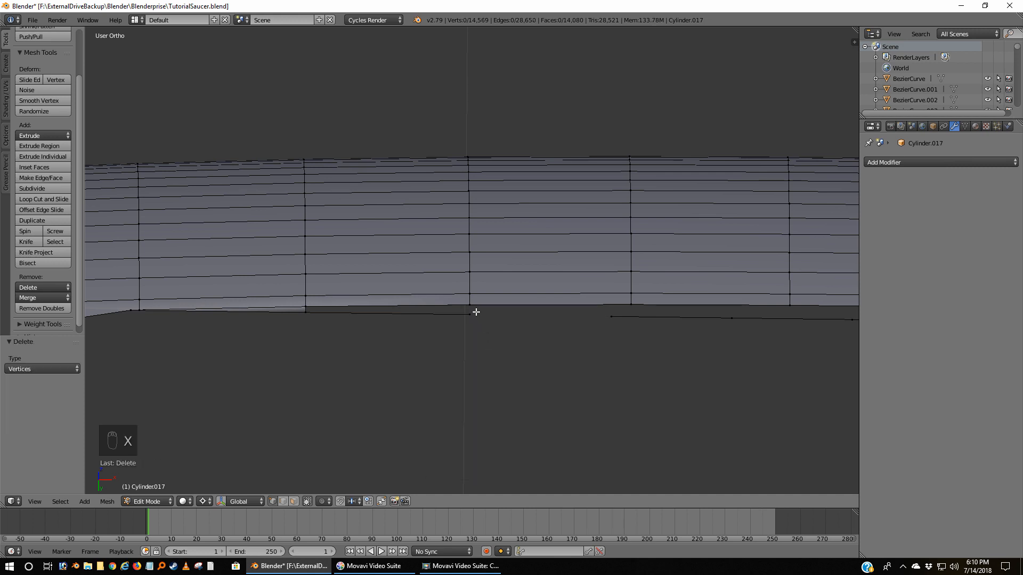
pyautogui.rightClick(476, 313)
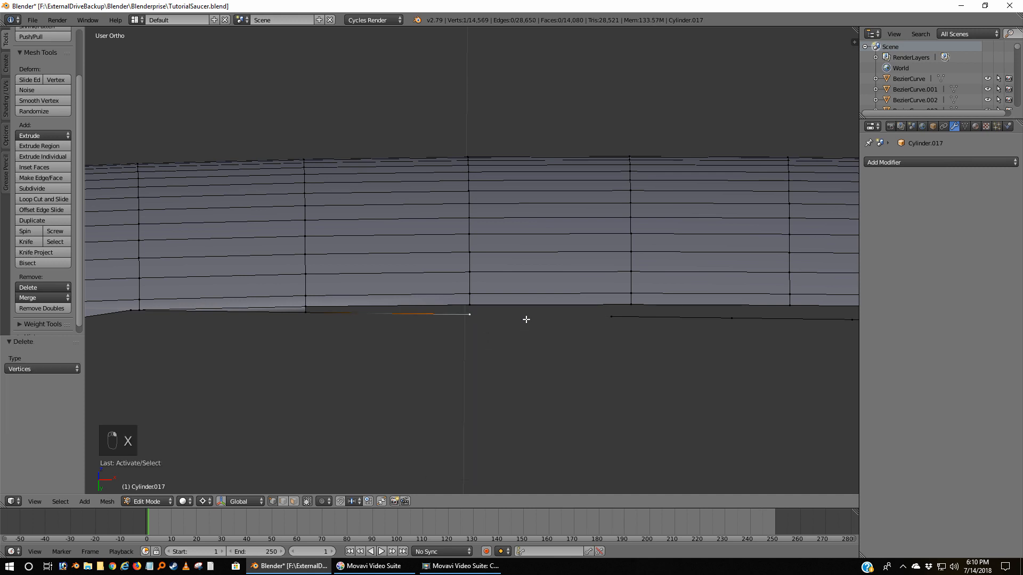
pyautogui.keyDown('shift'); pyautogui.rightClick(610, 317); pyautogui.keyUp('shift')
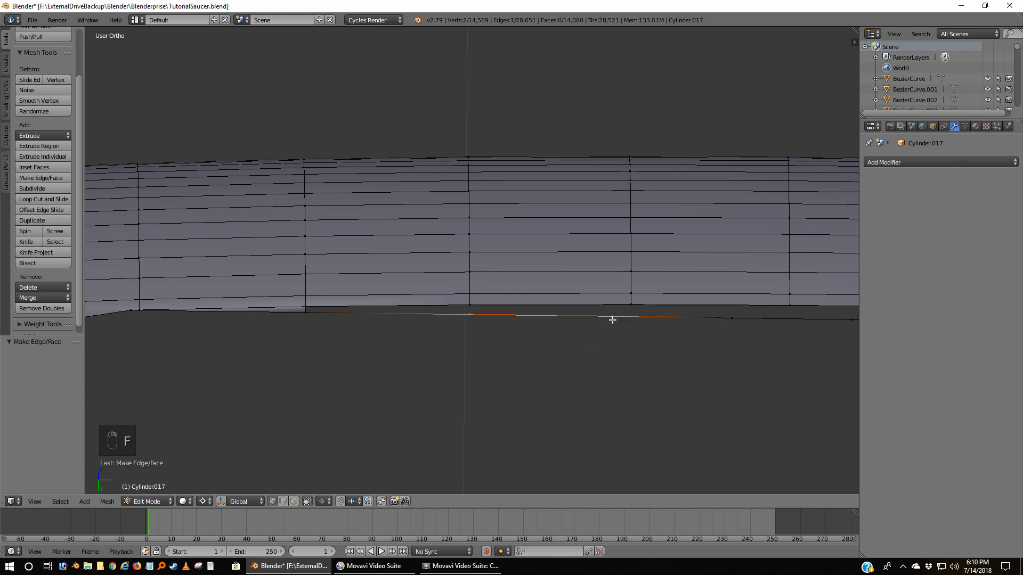
# Slide the vertex at the new edge's far end by a factor of about 0.164, aligning it below the hull's next vertical edge line
pyautogui.rightClick(613, 336)
pyautogui.hotkey('shift', 'v')
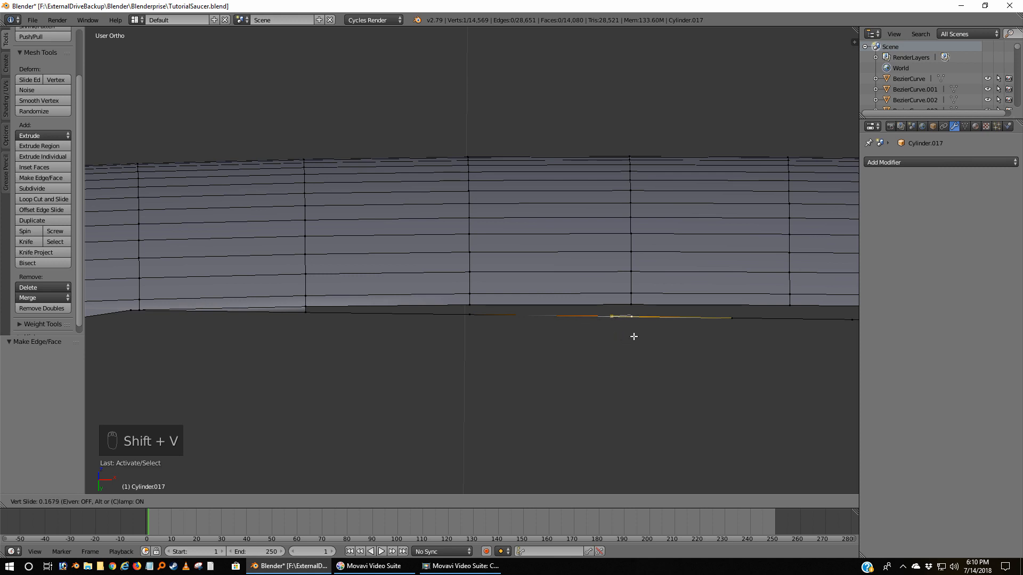
pyautogui.click(633, 337)
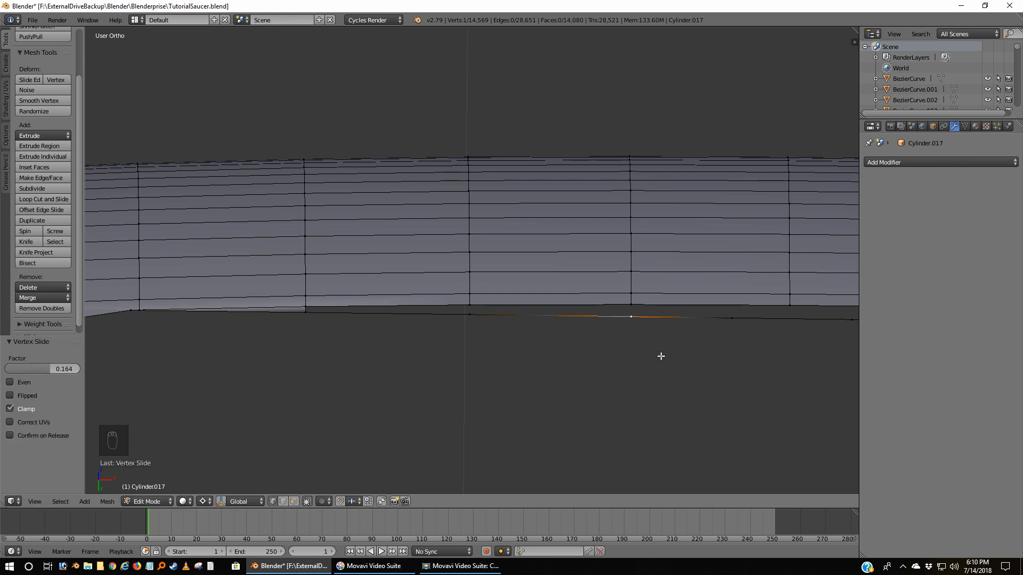
# Slide the following upper-edge vertex by a factor of about 0.478, away from the nose, under the next vertical hull edge line
pyautogui.keyDown('shift'); pyautogui.moveTo(659, 354); pyautogui.dragTo(479, 338, button='middle'); pyautogui.keyUp('shift')
pyautogui.rightClick(551, 310)
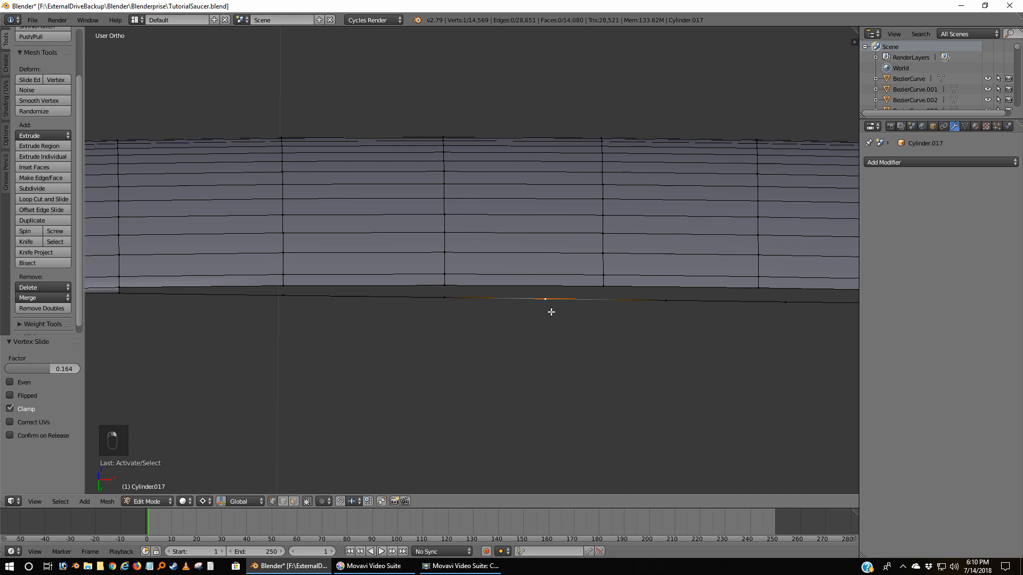
pyautogui.hotkey('shift', 'v')
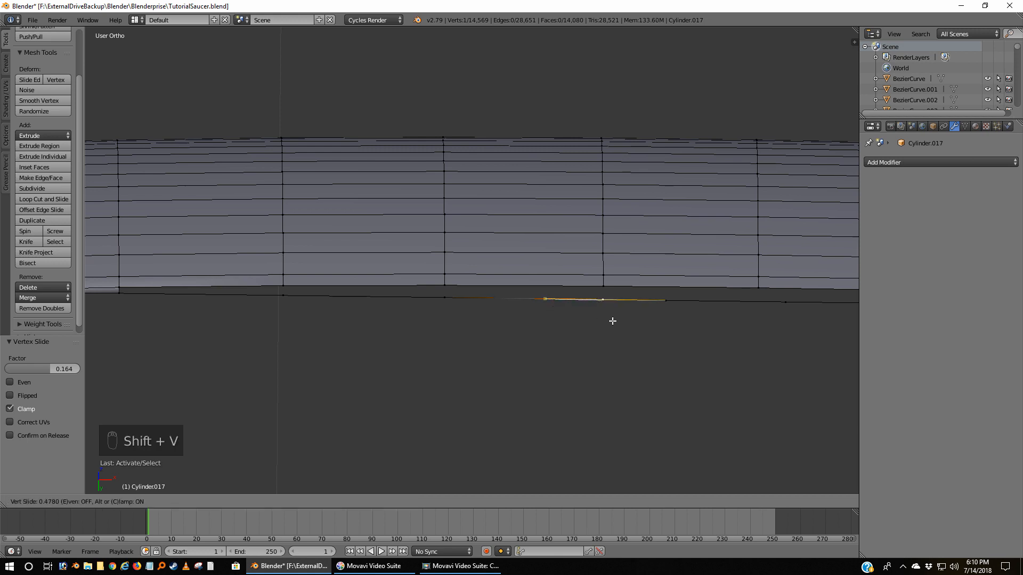
pyautogui.click(613, 321)
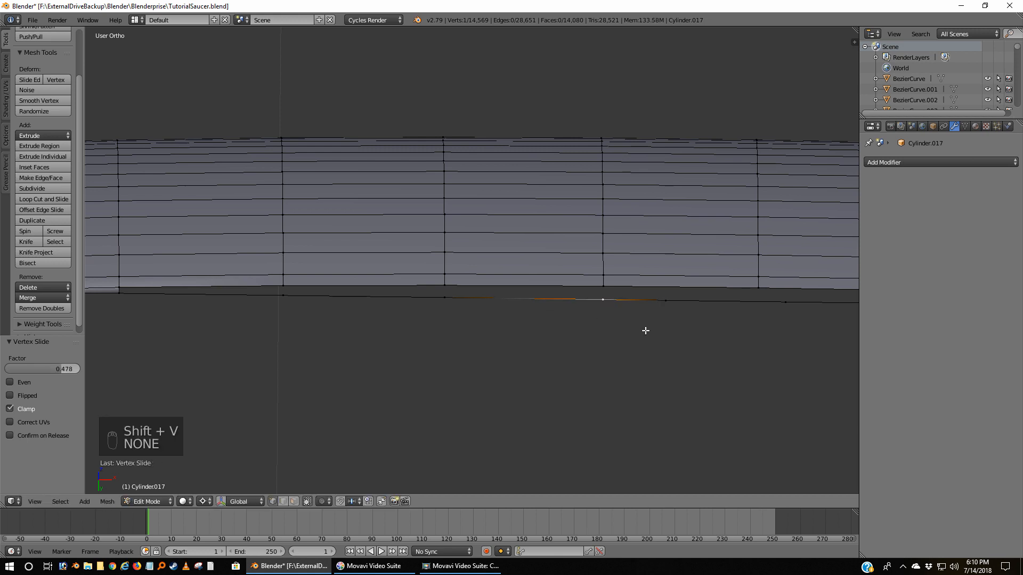
# Slide the next vertex of the cutout's upper edge by a factor of about 0.772, away from the nose, under the next vertical hull line
pyautogui.moveTo(646, 331); pyautogui.dragTo(472, 302, button='middle')
pyautogui.rightClick(476, 299)
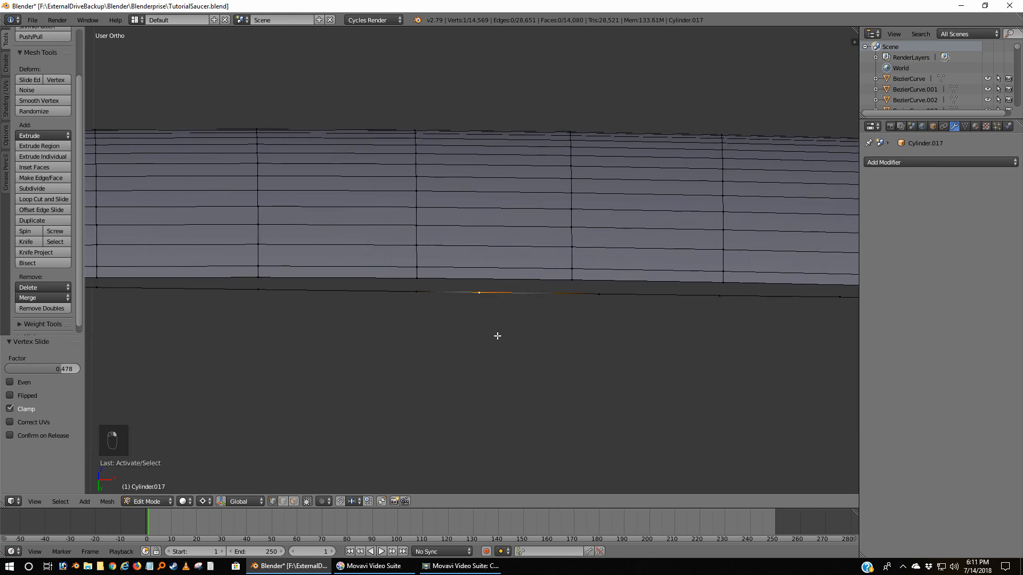
pyautogui.hotkey('shift', 'v')
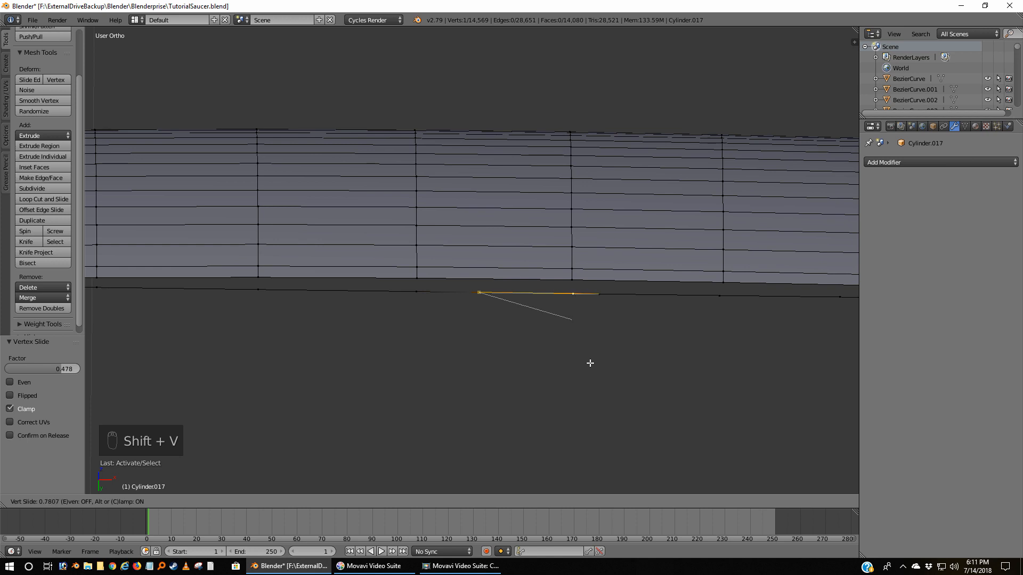
pyautogui.click(589, 362)
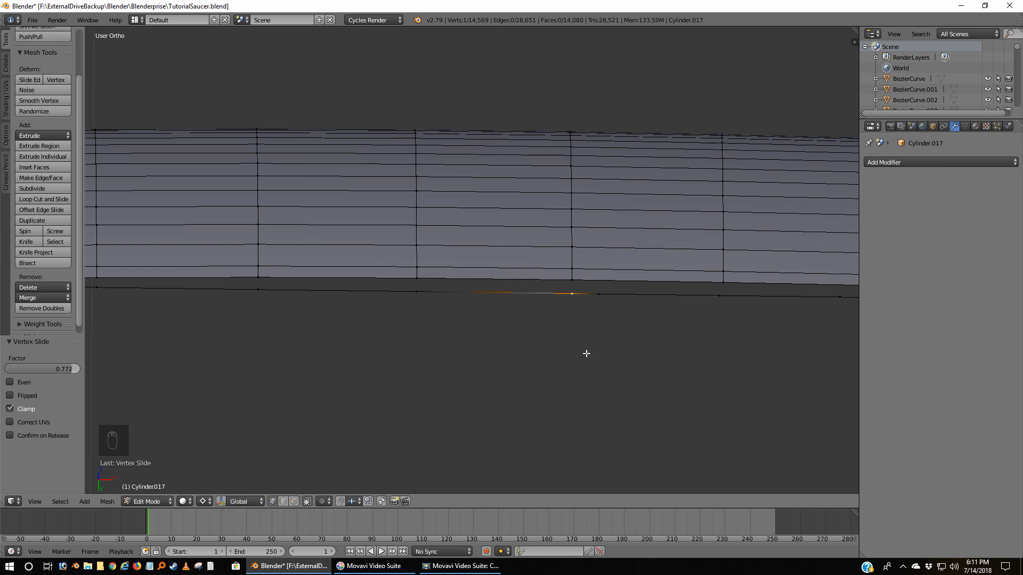
# Delete the surplus upper-edge vertex just past the aligned one and bridge the gap between its two neighbours with an edge
pyautogui.rightClick(604, 299)
pyautogui.press('x')
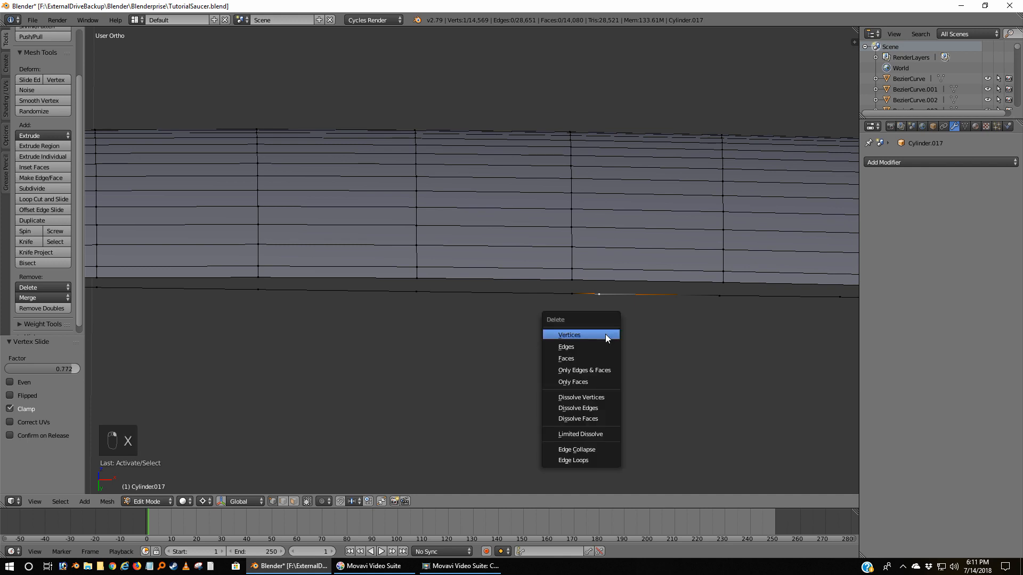
pyautogui.click(606, 334)
pyautogui.moveTo(724, 347); pyautogui.dragTo(527, 341, button='middle')
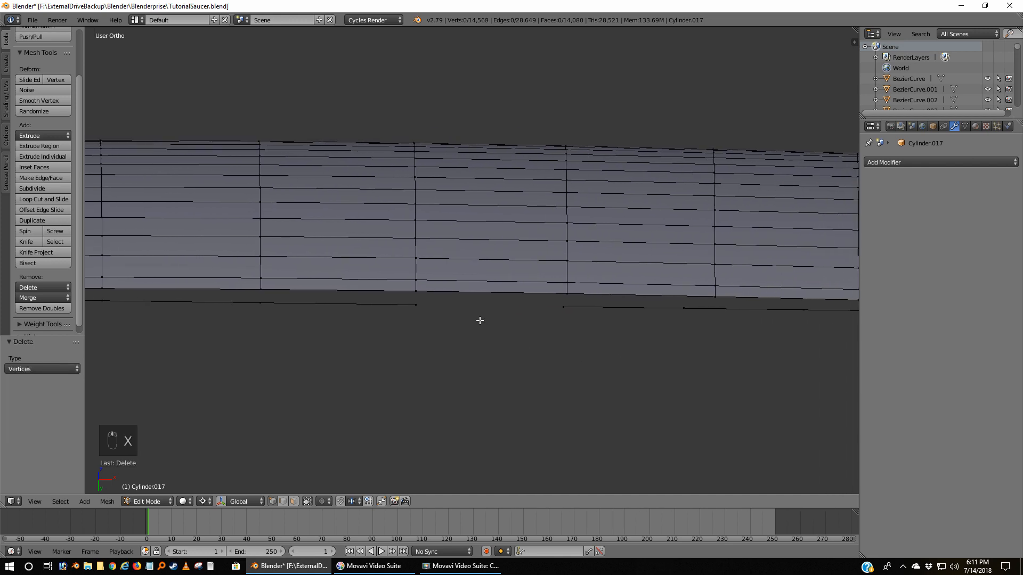
pyautogui.rightClick(414, 303)
pyautogui.keyDown('shift'); pyautogui.rightClick(564, 317); pyautogui.keyUp('shift')
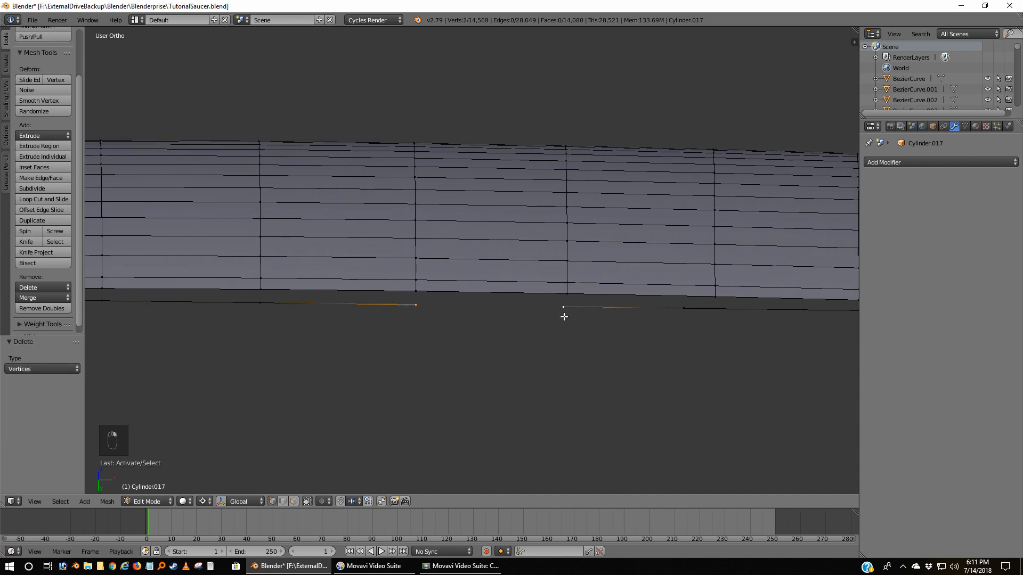
pyautogui.press('f')
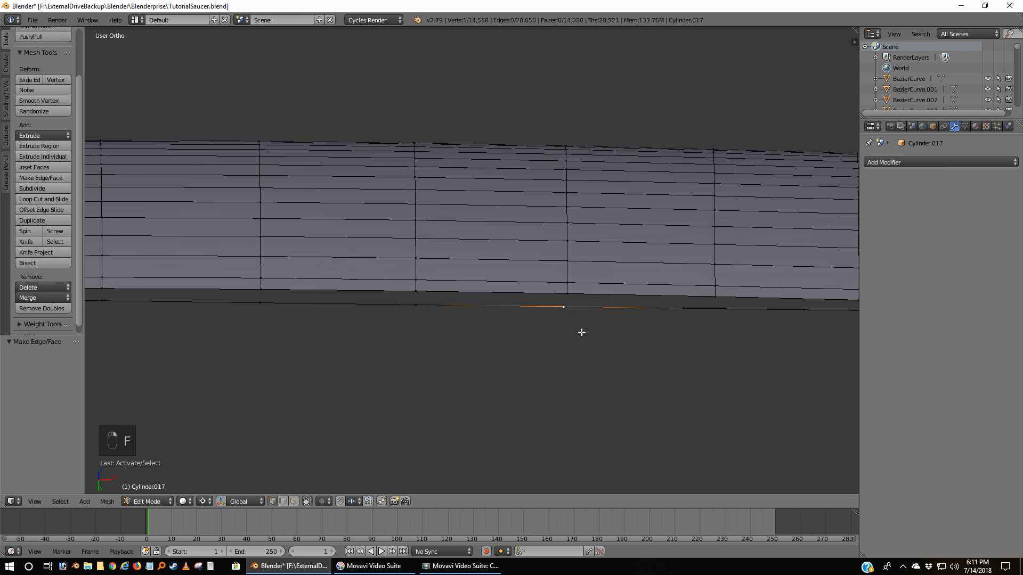
# Slide the new edge's far vertex by a factor of about 0.027 and the following one by about 0.262, aligning both with vertical hull lines
pyautogui.hotkey('shift', 'v')
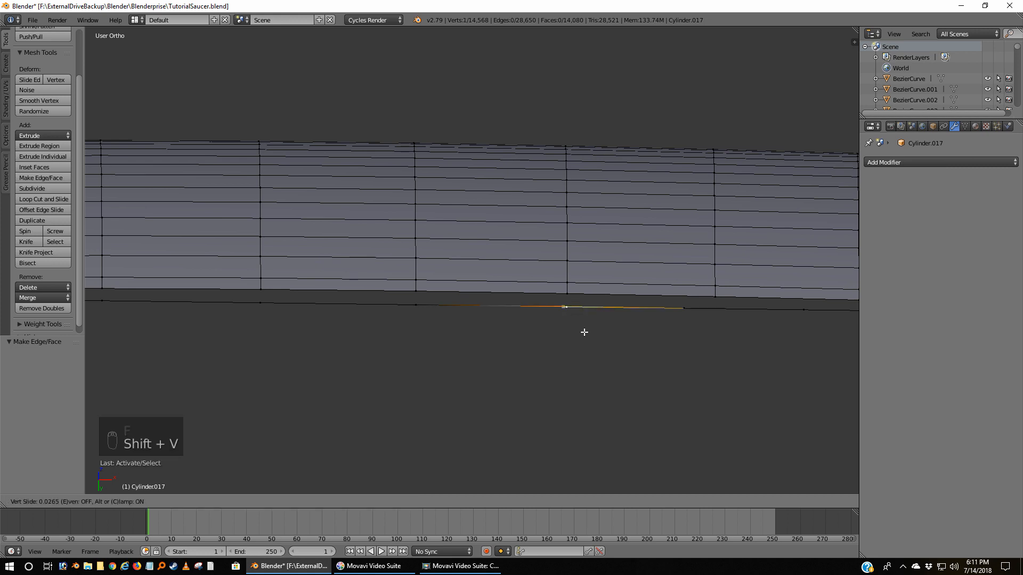
pyautogui.click(610, 341)
pyautogui.rightClick(682, 317)
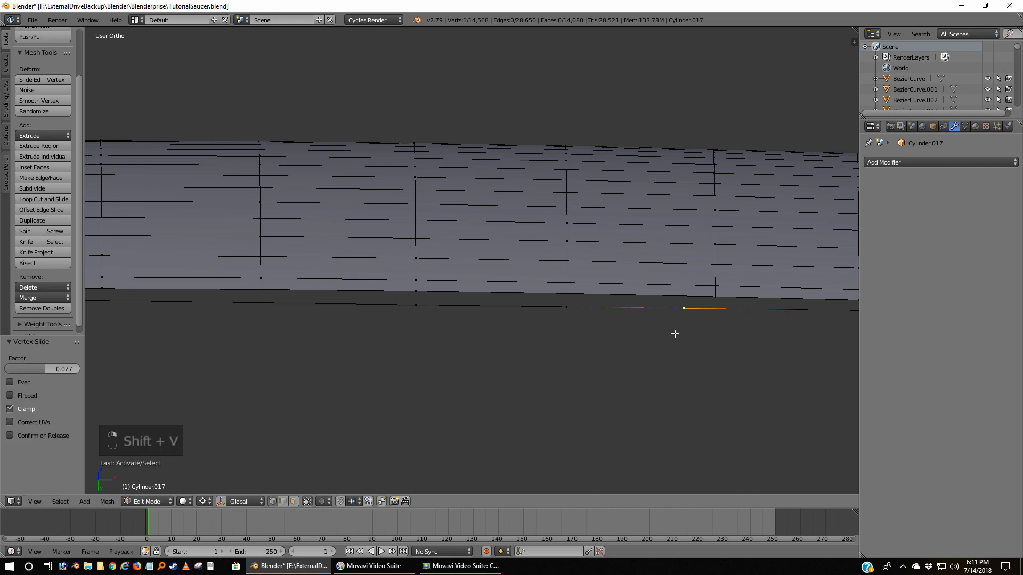
pyautogui.hotkey('shift', 'v')
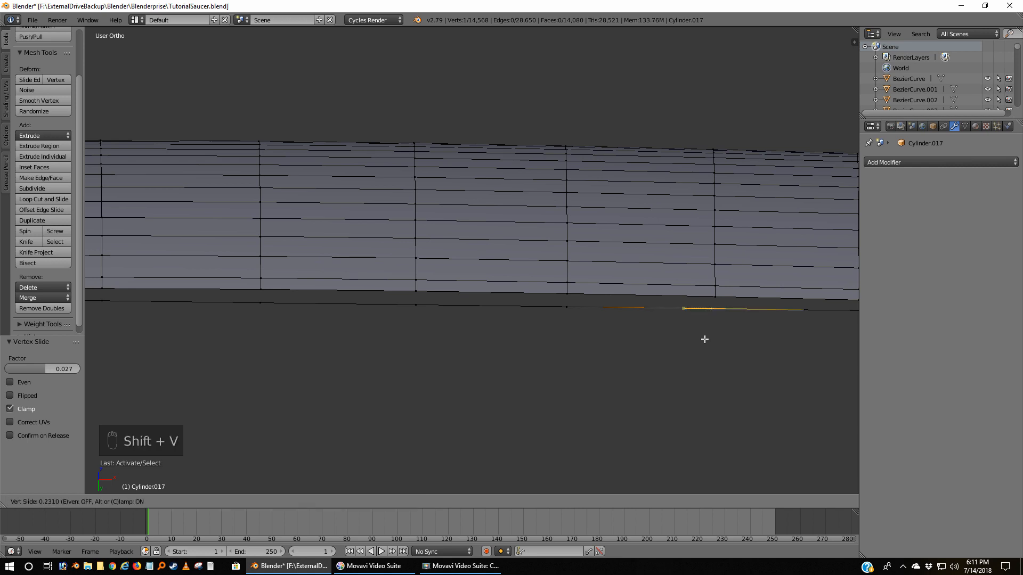
pyautogui.click(708, 339)
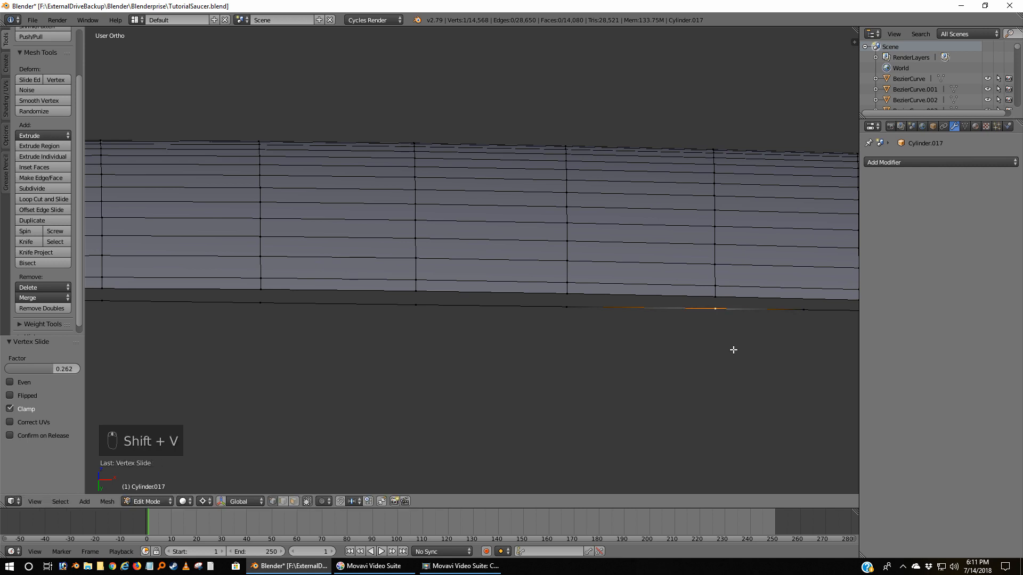
# Slide the next upper-edge vertex by a factor of about 0.461, away from the nose, to line up with the hull grid
pyautogui.moveTo(733, 349); pyautogui.dragTo(543, 316, button='middle')
pyautogui.rightClick(544, 316)
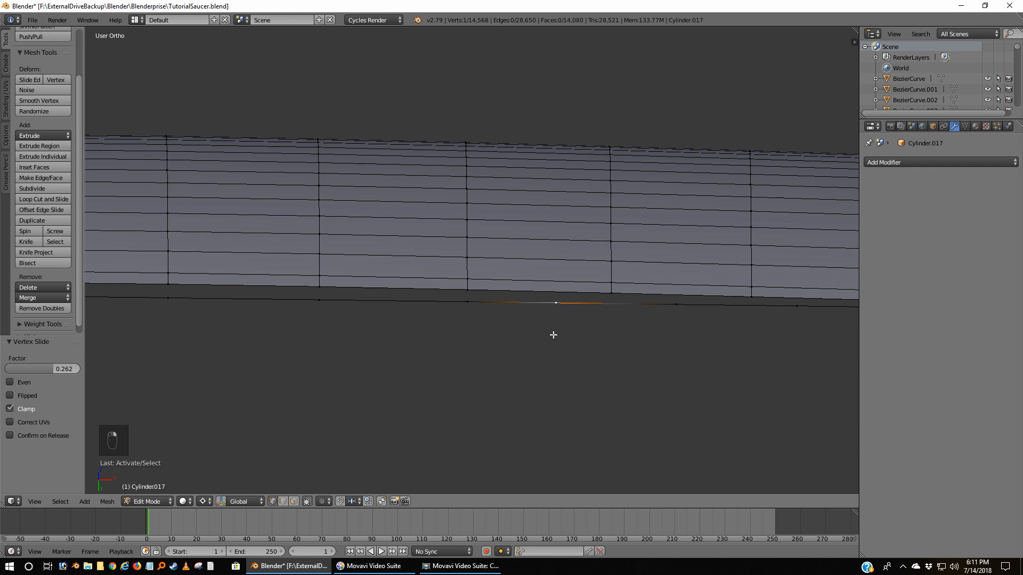
pyautogui.hotkey('shift', 'v')
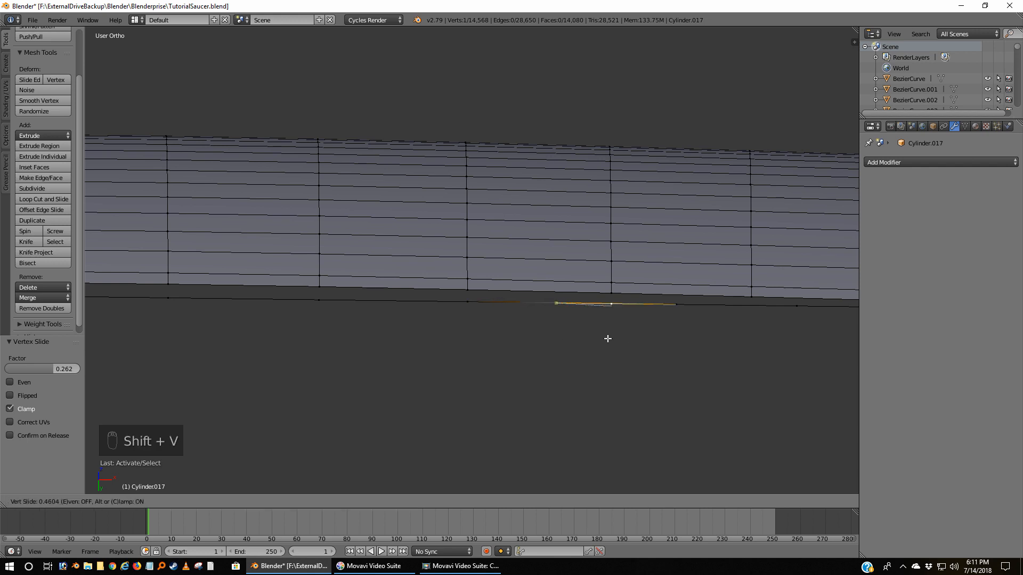
pyautogui.click(609, 340)
# Slide the next two upper-edge vertices by factors of about 0.621 and 0.765 so each sits under its vertical hull line
pyautogui.moveTo(671, 349); pyautogui.dragTo(516, 331, button='middle')
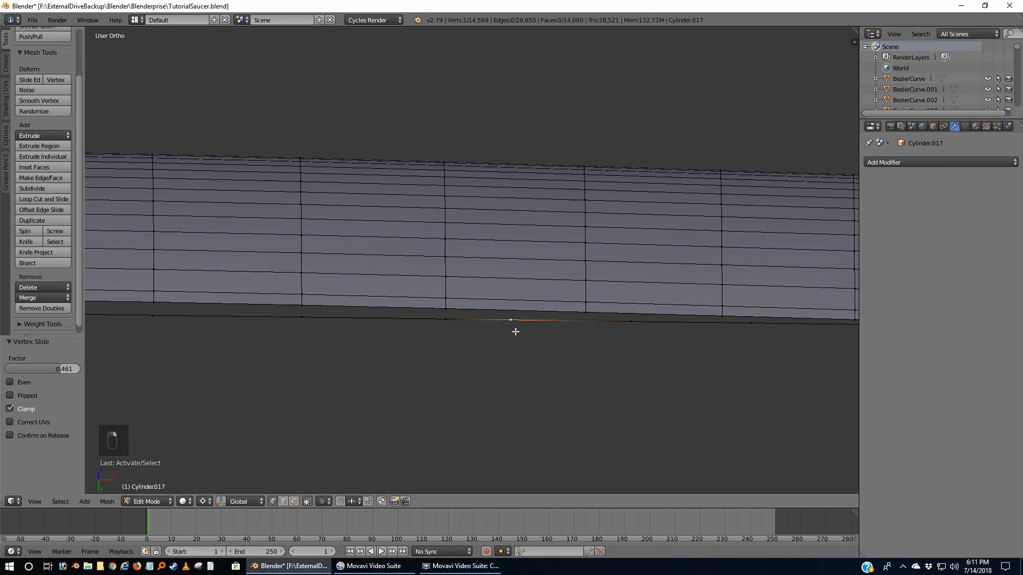
pyautogui.hotkey('shift', 'v')
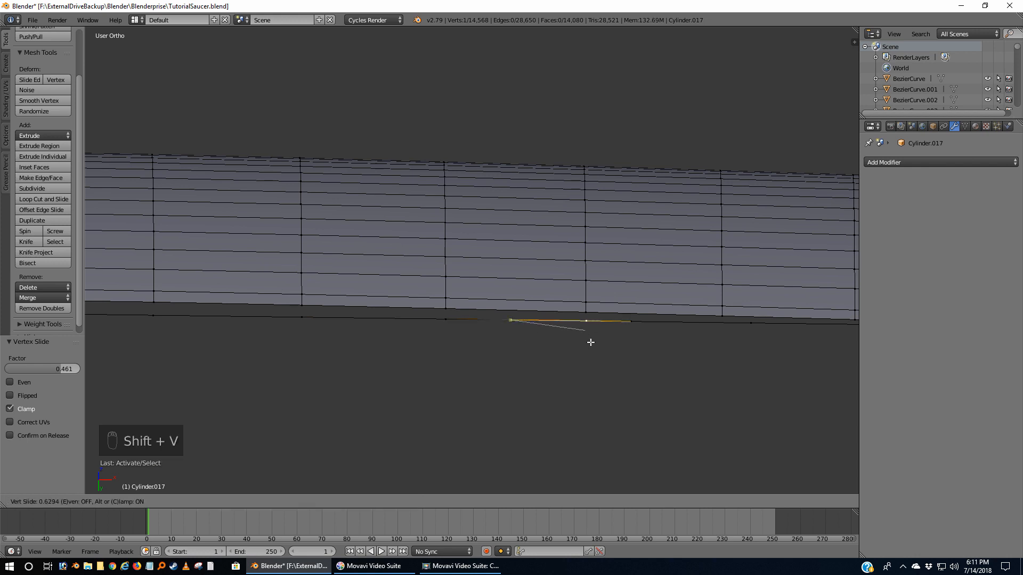
pyautogui.click(646, 355)
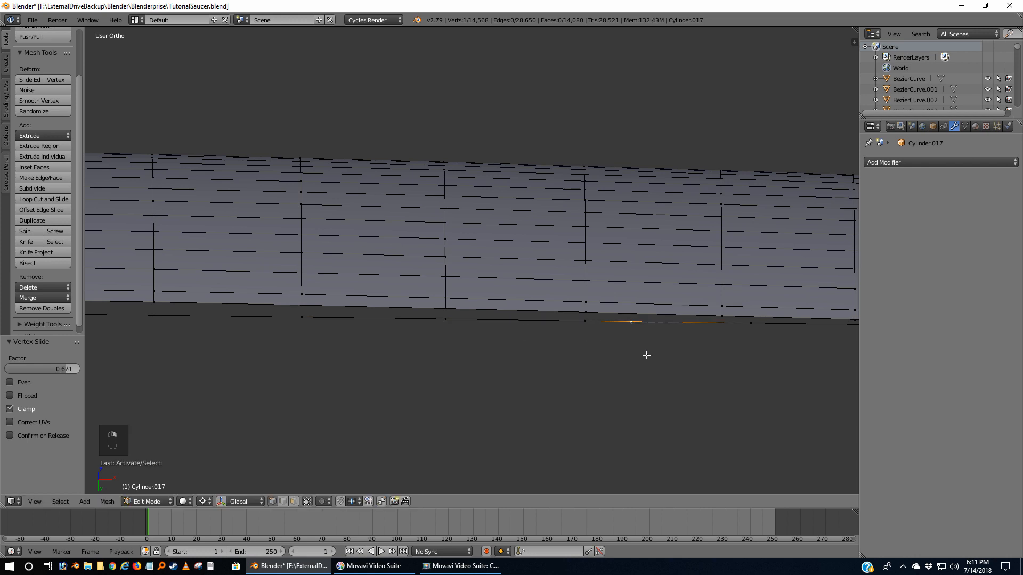
pyautogui.hotkey('shift', 'v')
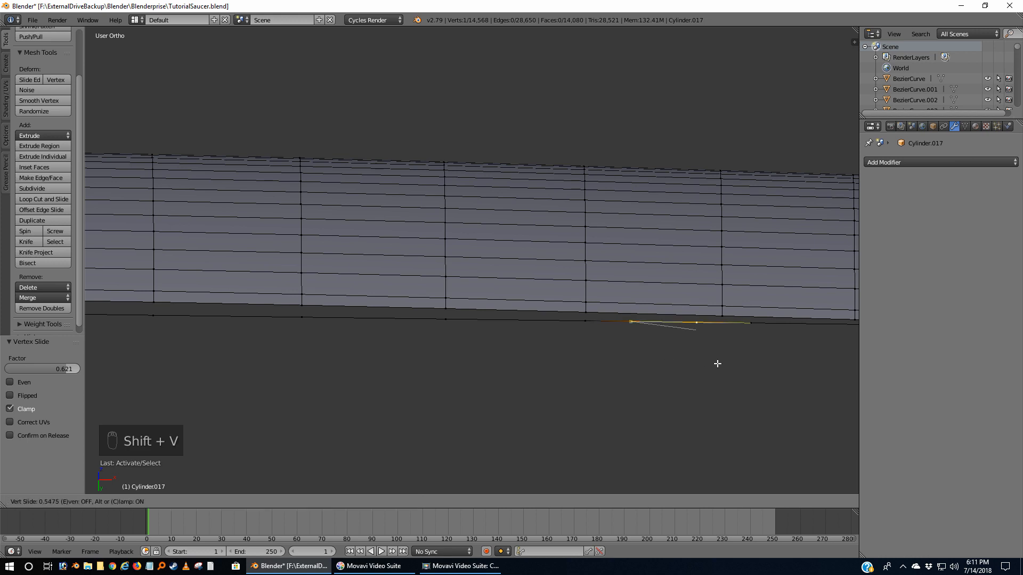
pyautogui.click(746, 366)
# Delete the surplus vertex near the hull's open end and connect the vertices on either side with a new edge
pyautogui.moveTo(754, 370); pyautogui.dragTo(464, 365, button='middle')
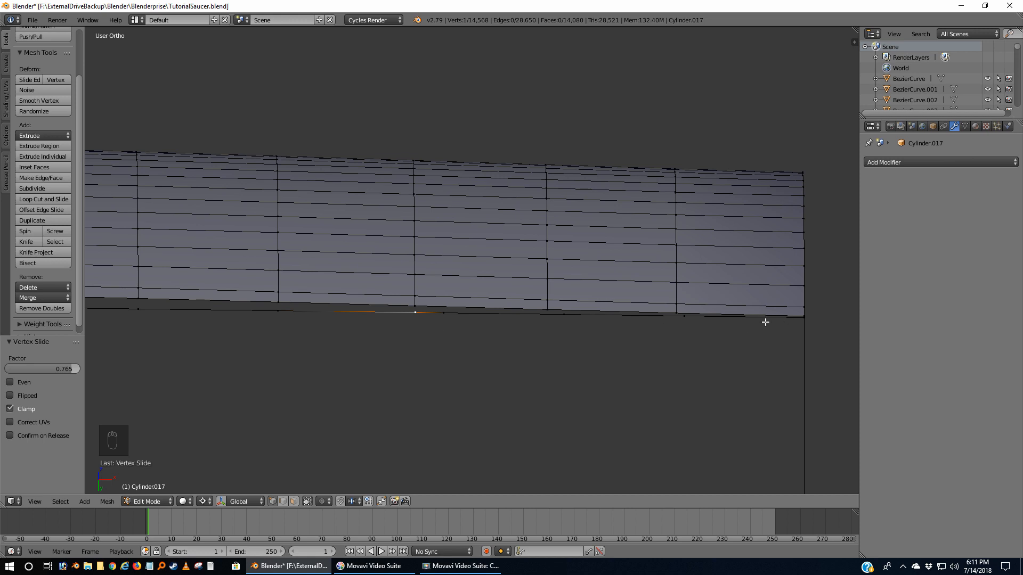
pyautogui.rightClick(443, 326)
pyautogui.press('x')
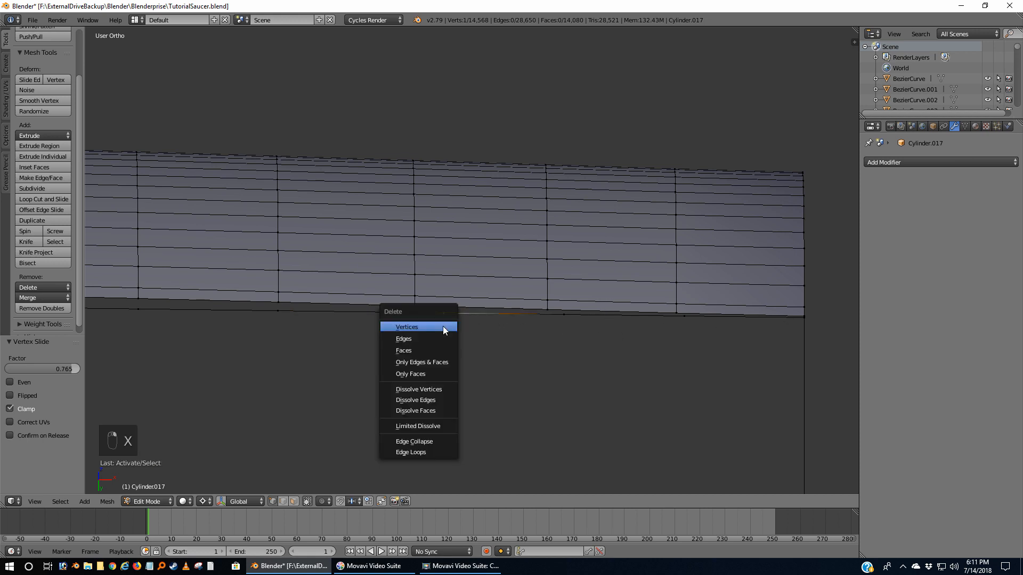
pyautogui.click(442, 326)
pyautogui.rightClick(417, 313)
pyautogui.keyDown('shift'); pyautogui.rightClick(565, 316); pyautogui.keyUp('shift')
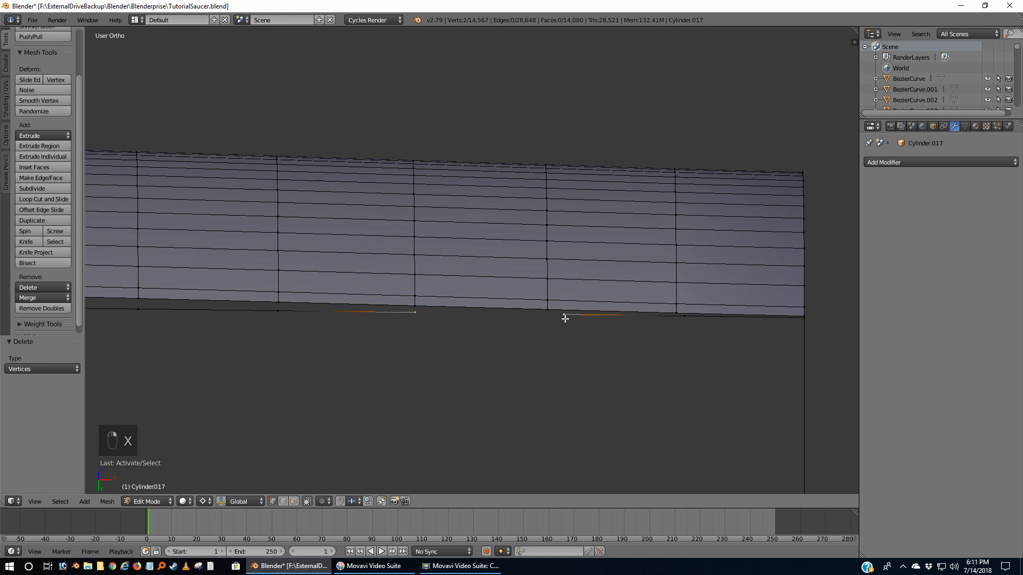
pyautogui.press('f')
# Slide the new edge's far vertex toward the nose by a factor of about 0.107, fine-tuning its alignment under the vertical hull line
pyautogui.rightClick(564, 316)
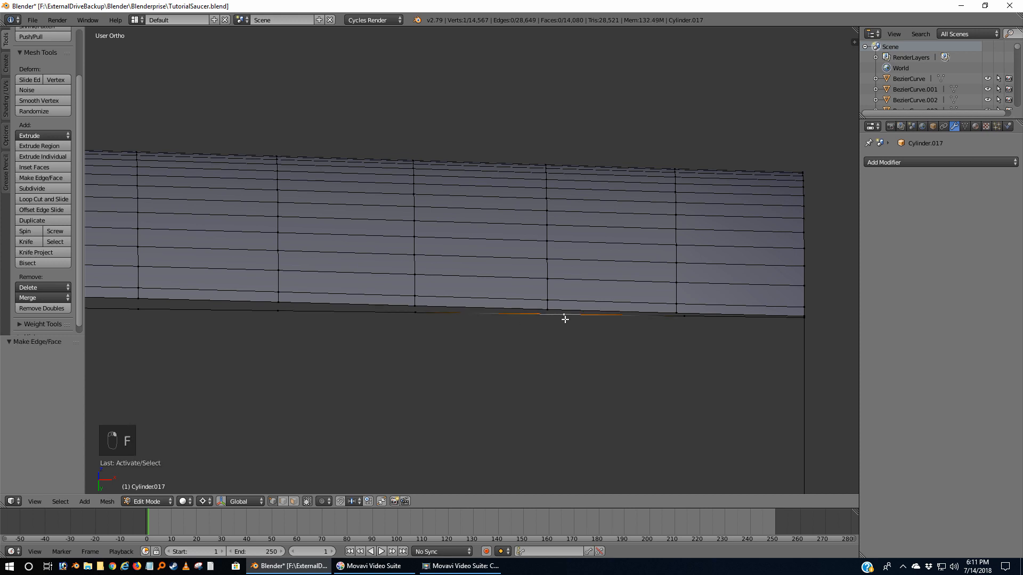
pyautogui.hotkey('shift', 'v')
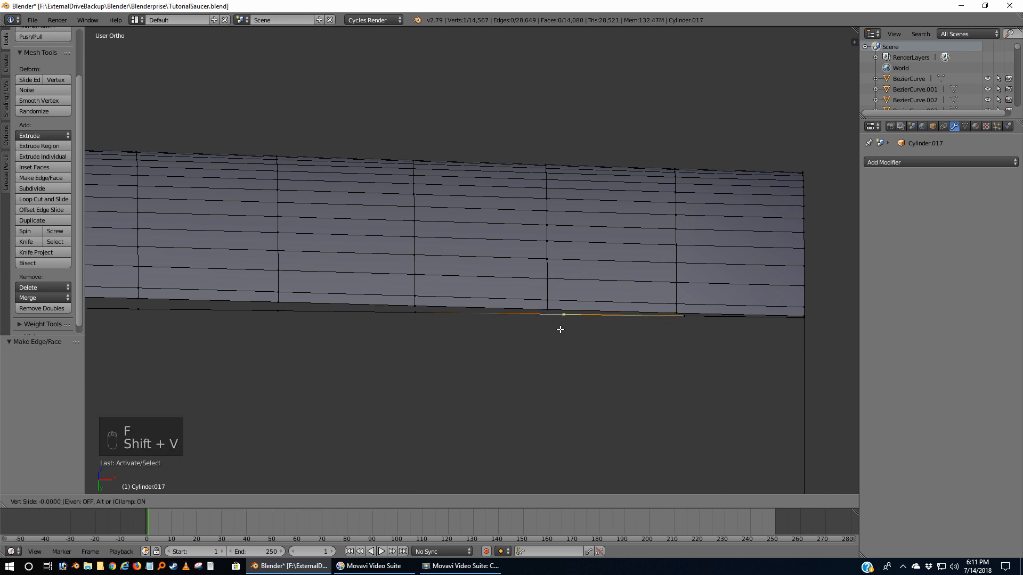
pyautogui.click(544, 331)
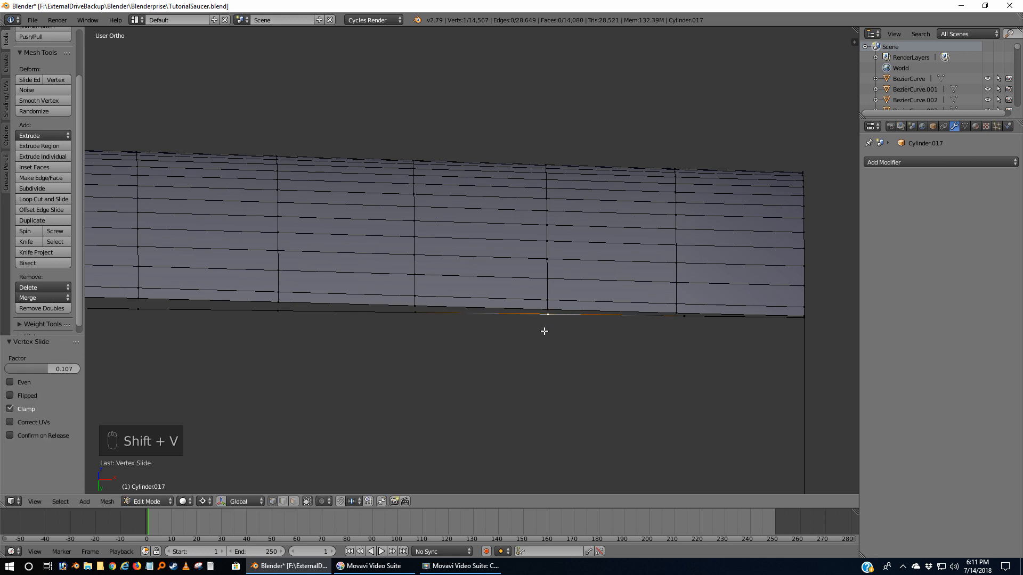
pyautogui.scroll(4, 543, 338)
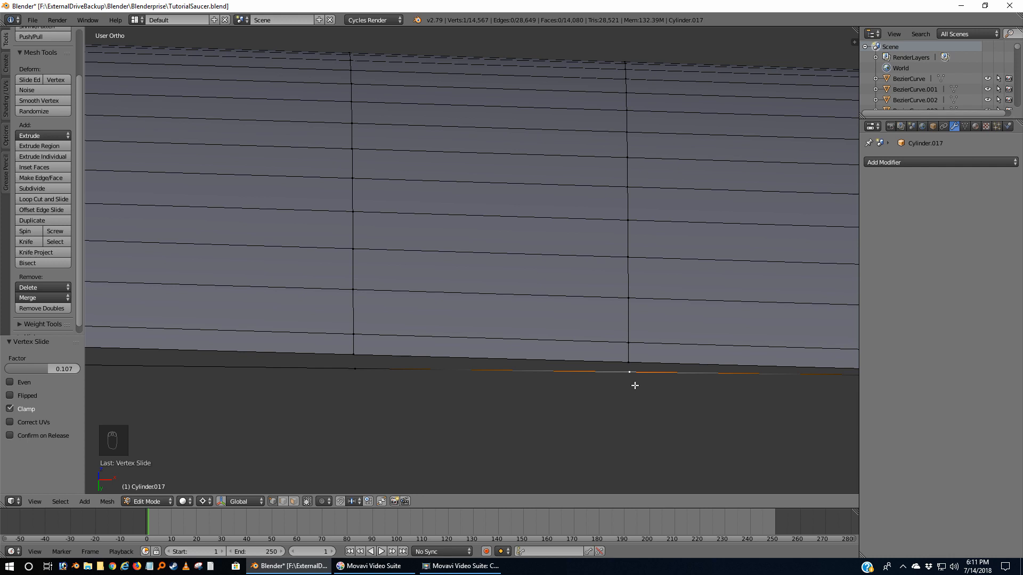
pyautogui.hotkey('shift', 'v')
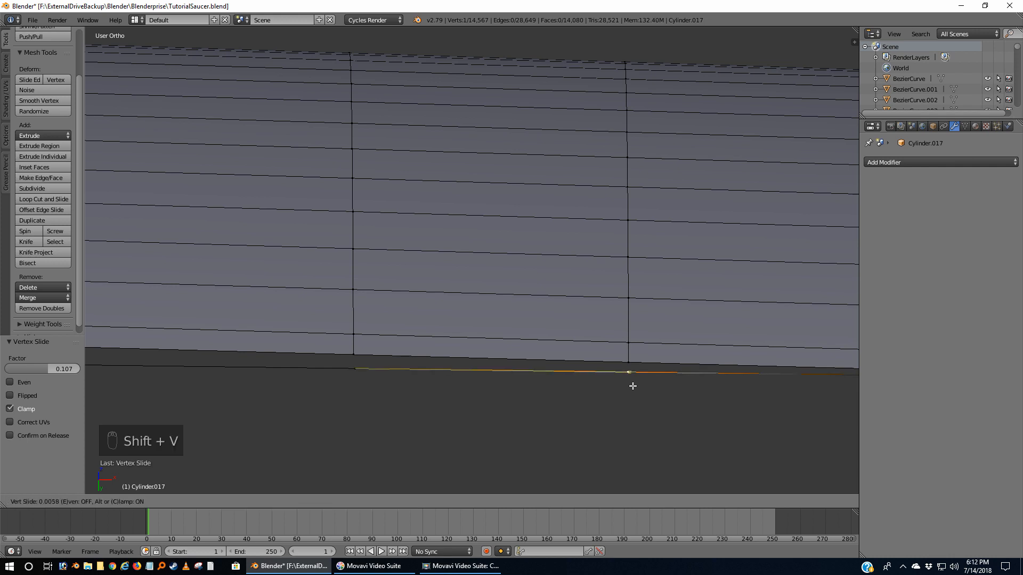
pyautogui.click(634, 386)
pyautogui.scroll(-5, 676, 386)
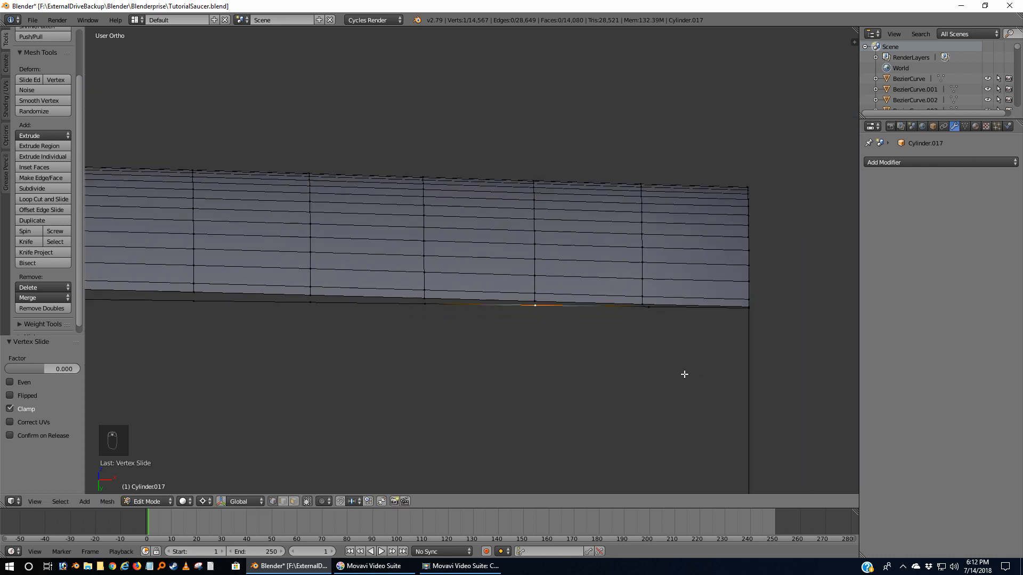
# Slide the last upper-edge vertex before the hull's open end by a factor of about 0.056 toward the nose, under its vertical hull line
pyautogui.rightClick(658, 309)
pyautogui.scroll(4, 693, 363)
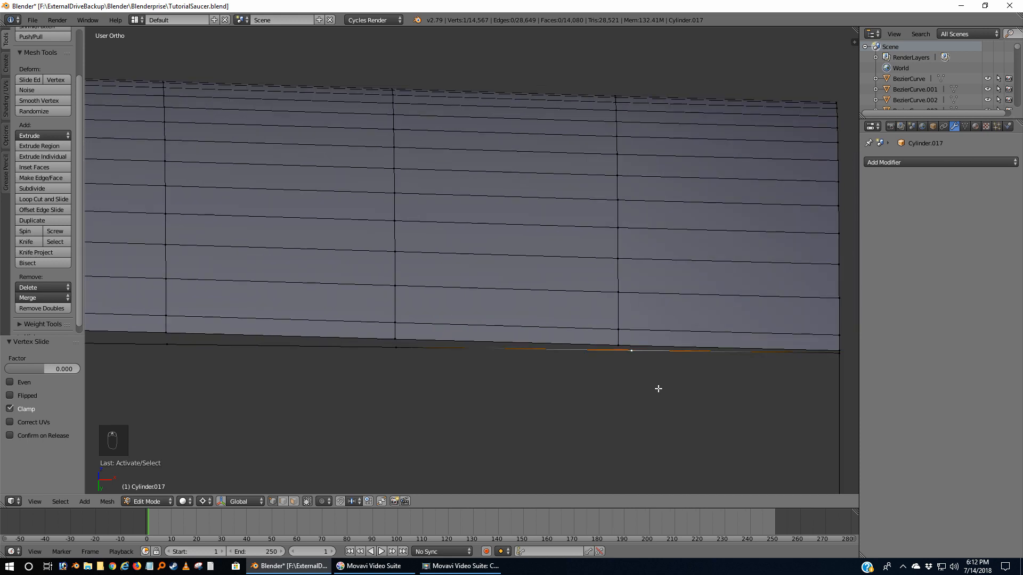
pyautogui.hotkey('shift', 'v')
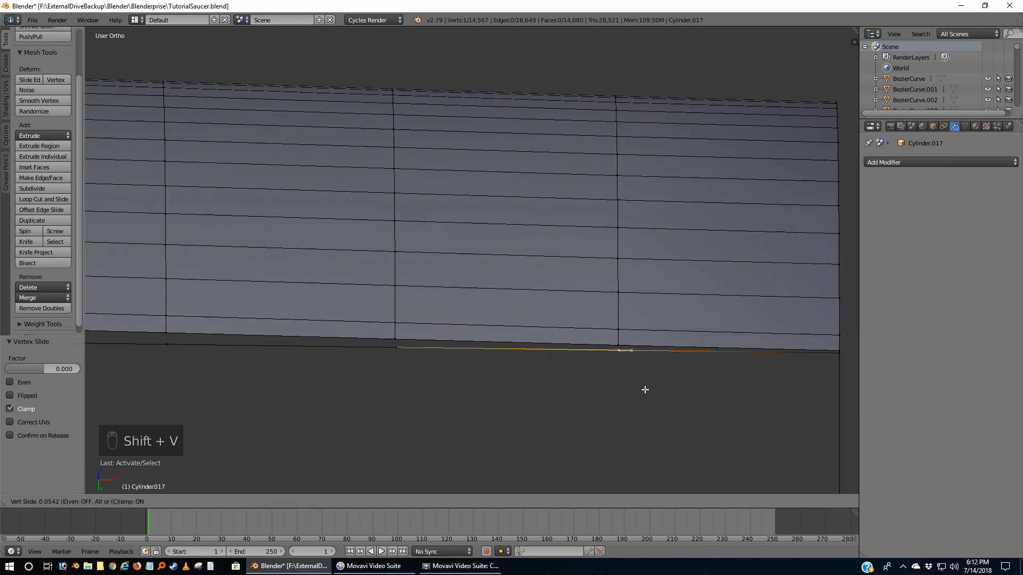
pyautogui.click(644, 390)
pyautogui.scroll(-3, 658, 413)
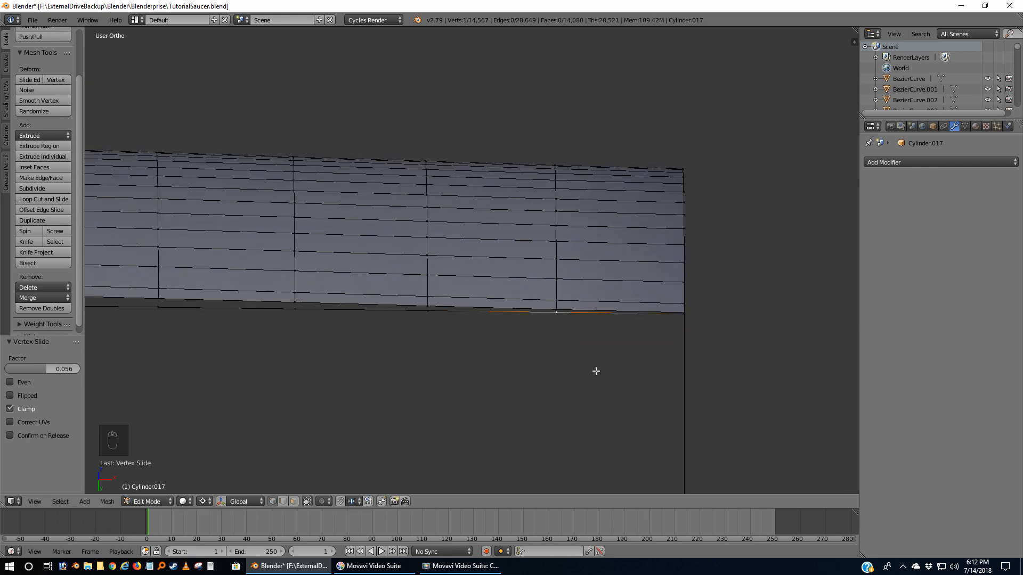
# Check the whole cutout outline against the hull grid and deselect all vertices
pyautogui.scroll(1, 595, 370)
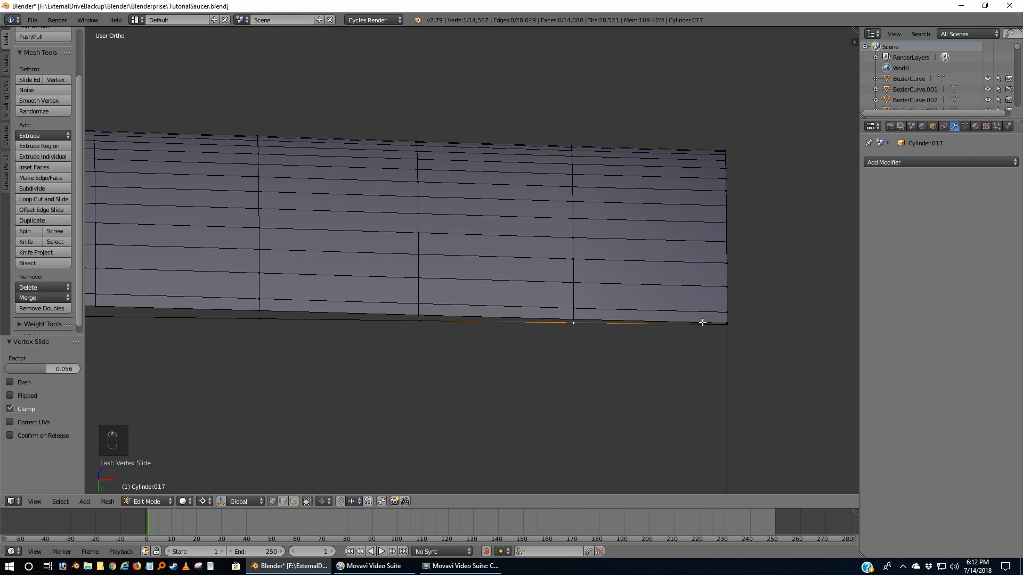
pyautogui.scroll(-2, 381, 333)
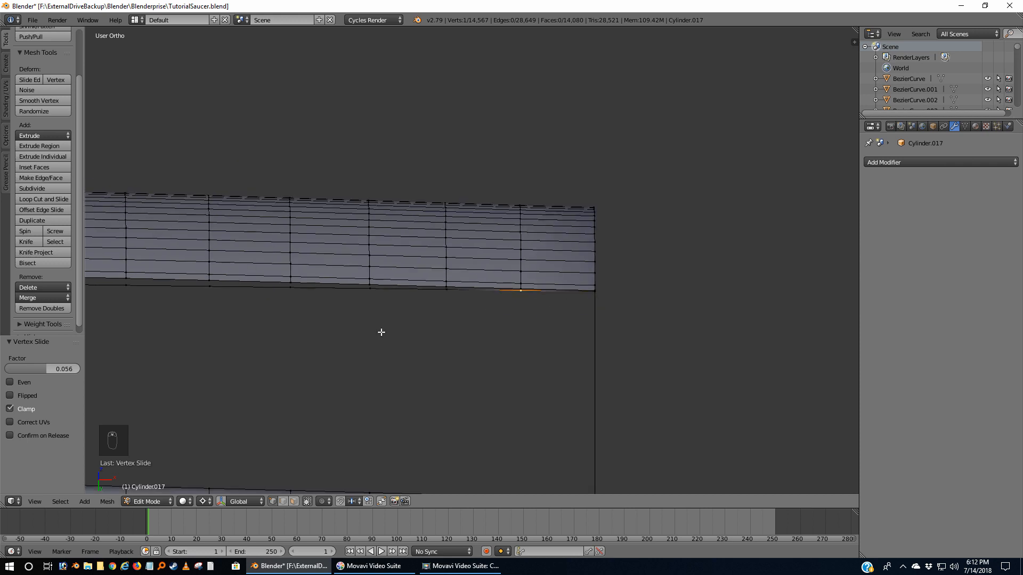
pyautogui.moveTo(381, 333); pyautogui.dragTo(358, 369, button='middle')
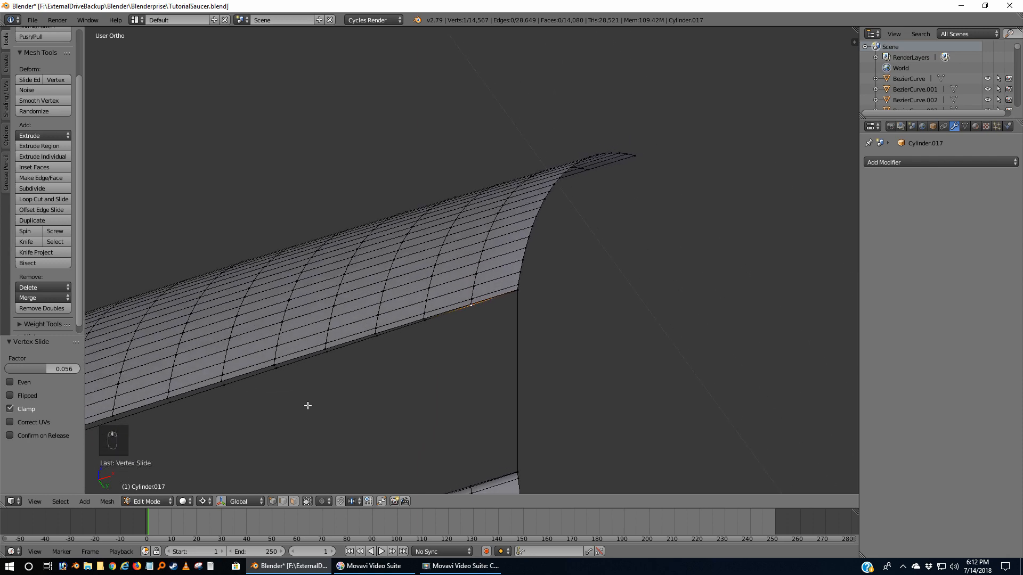
pyautogui.keyDown('shift'); pyautogui.moveTo(235, 407); pyautogui.dragTo(533, 331, button='middle'); pyautogui.keyUp('shift')
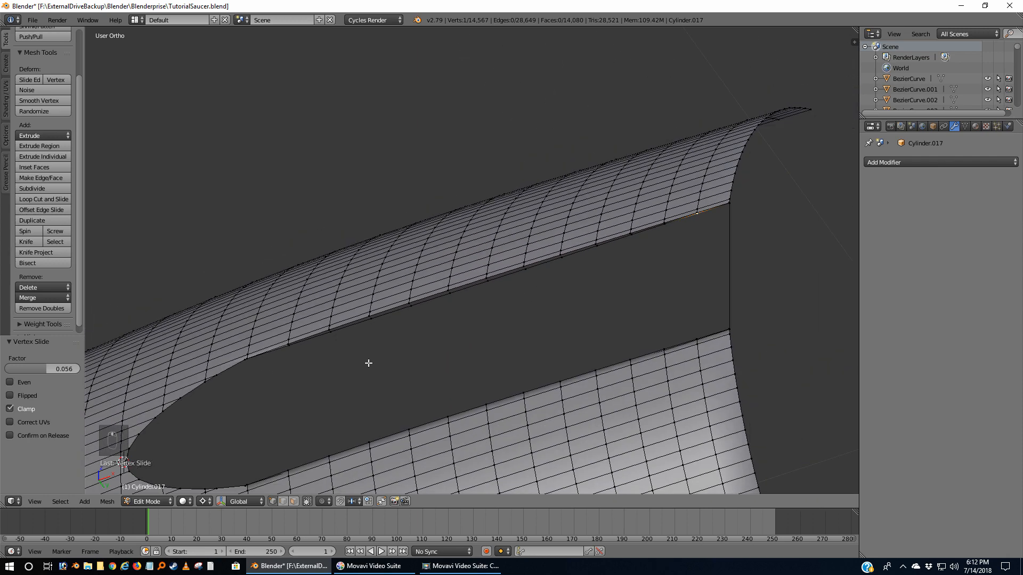
pyautogui.moveTo(368, 363); pyautogui.dragTo(459, 324, button='middle')
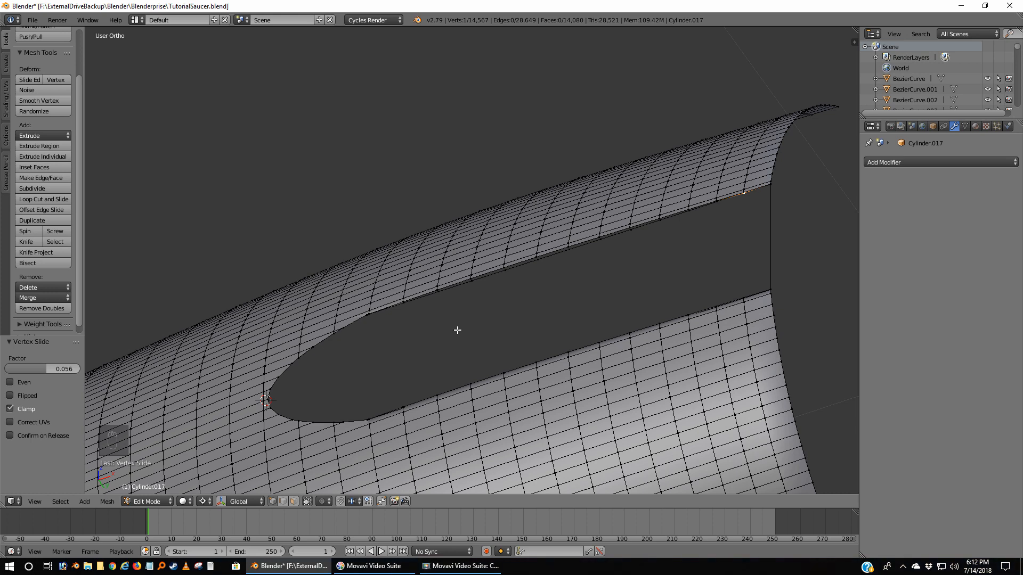
pyautogui.press('a')
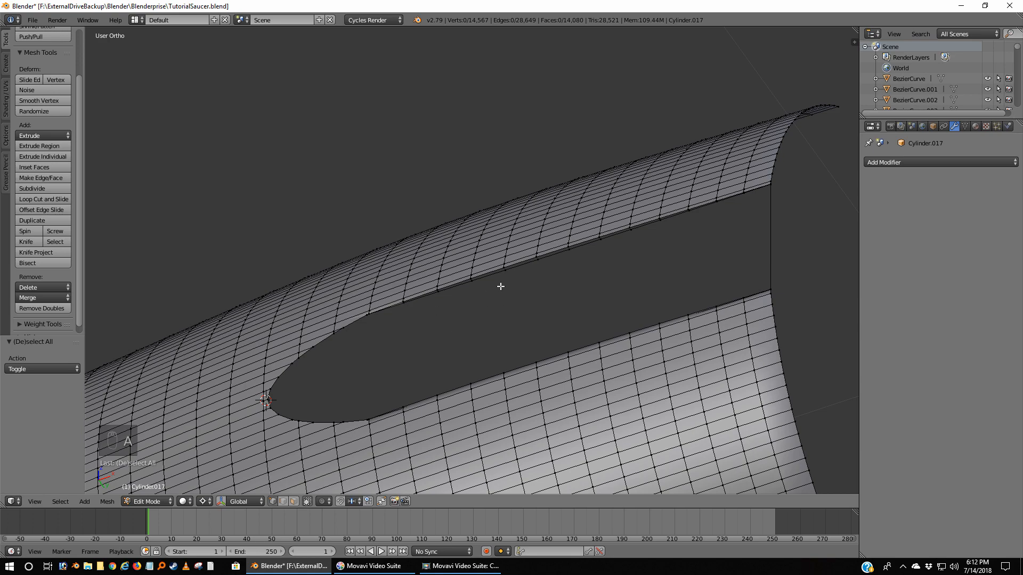
# Examine the cutout's rounded nose against the surrounding hull grid
pyautogui.moveTo(456, 361); pyautogui.dragTo(555, 451, button='middle')
pyautogui.moveTo(513, 354)
pyautogui.mouseDown(button='middle')
pyautogui.moveTo(482, 386)
pyautogui.moveTo(427, 351)
pyautogui.moveTo(366, 338)
pyautogui.moveTo(418, 329)
pyautogui.moveTo(432, 308)
pyautogui.mouseUp(button='middle')
pyautogui.scroll(4, 359, 297)
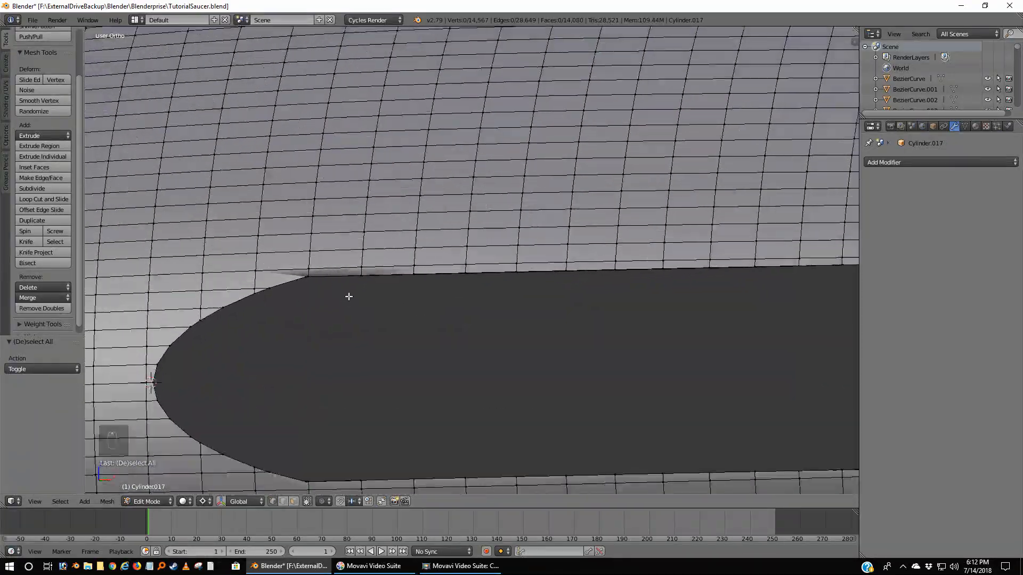
pyautogui.keyDown('shift'); pyautogui.moveTo(246, 362); pyautogui.dragTo(546, 321, button='middle'); pyautogui.keyUp('shift')
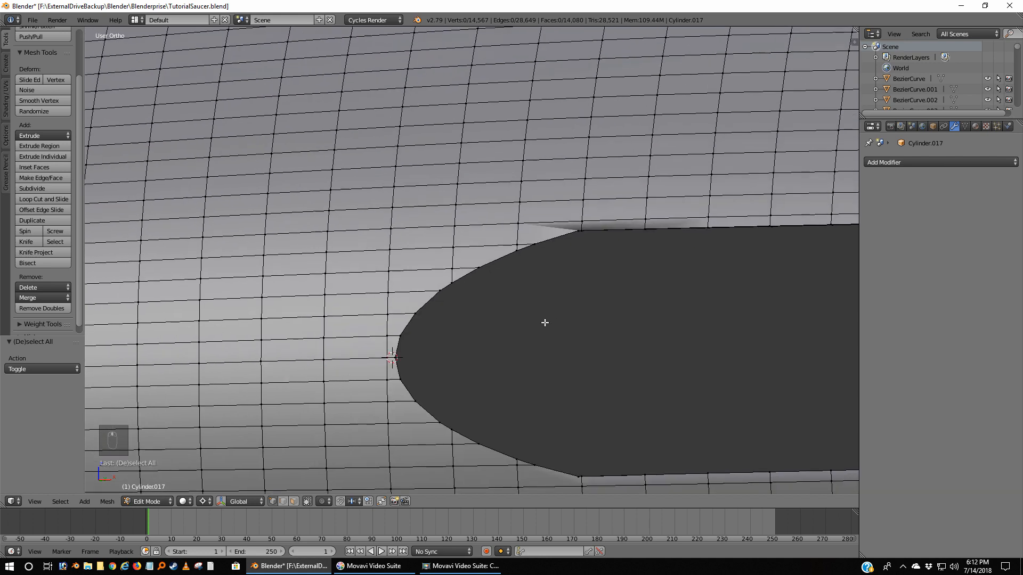
pyautogui.scroll(3, 546, 322)
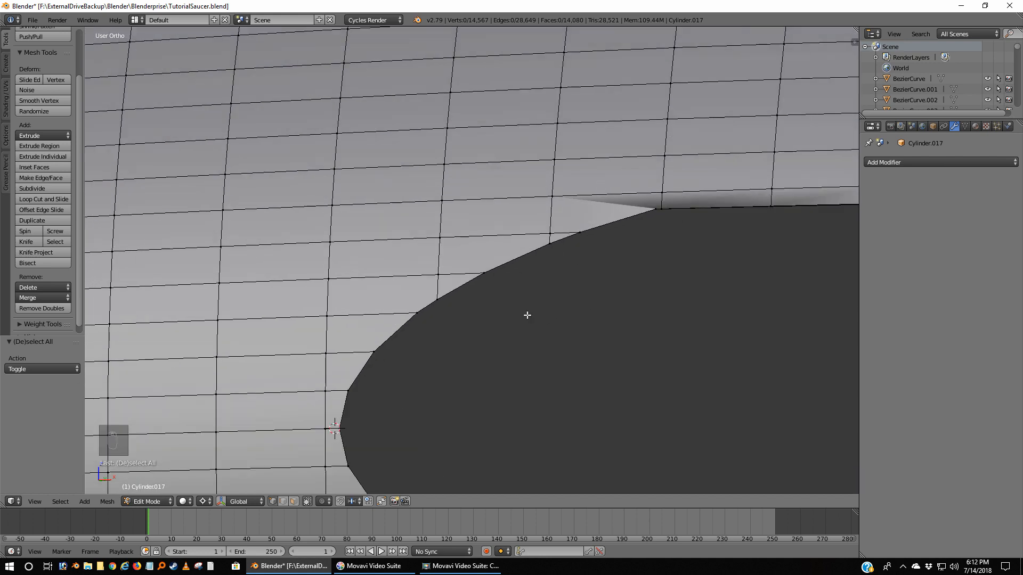
pyautogui.scroll(-5, 597, 344)
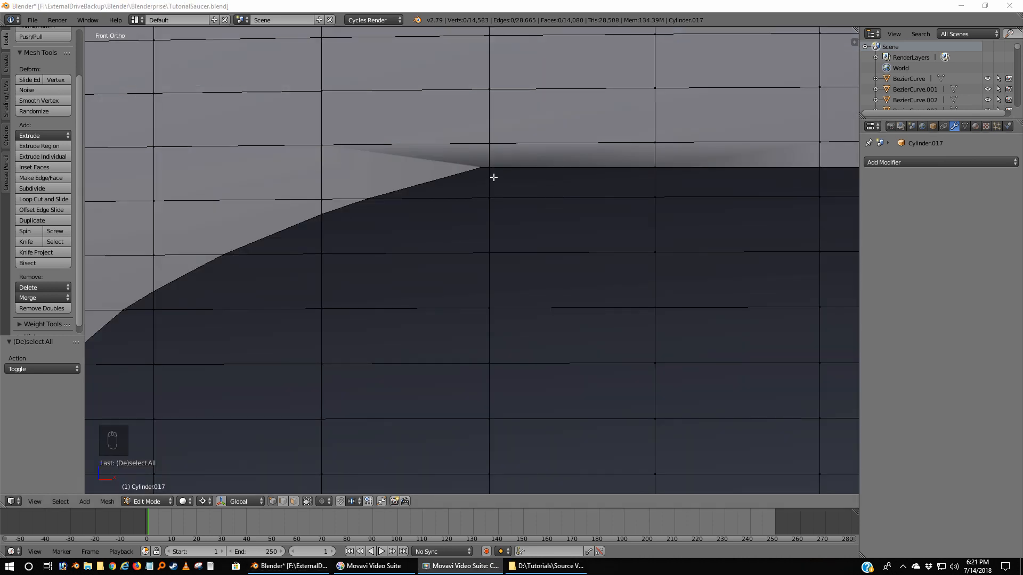
# Examine the shaded corner where the rounded nose meets the straight upper edge, from the front, back and oblique views
pyautogui.moveTo(488, 174); pyautogui.dragTo(493, 319, button='middle')
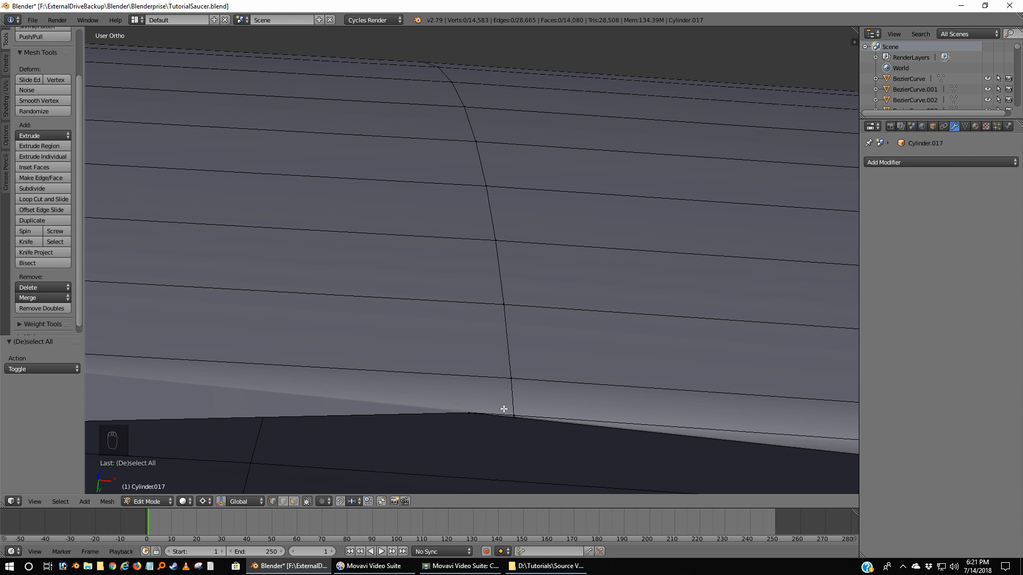
pyautogui.scroll(-6, 515, 426)
pyautogui.moveTo(474, 315); pyautogui.dragTo(465, 411, button='middle')
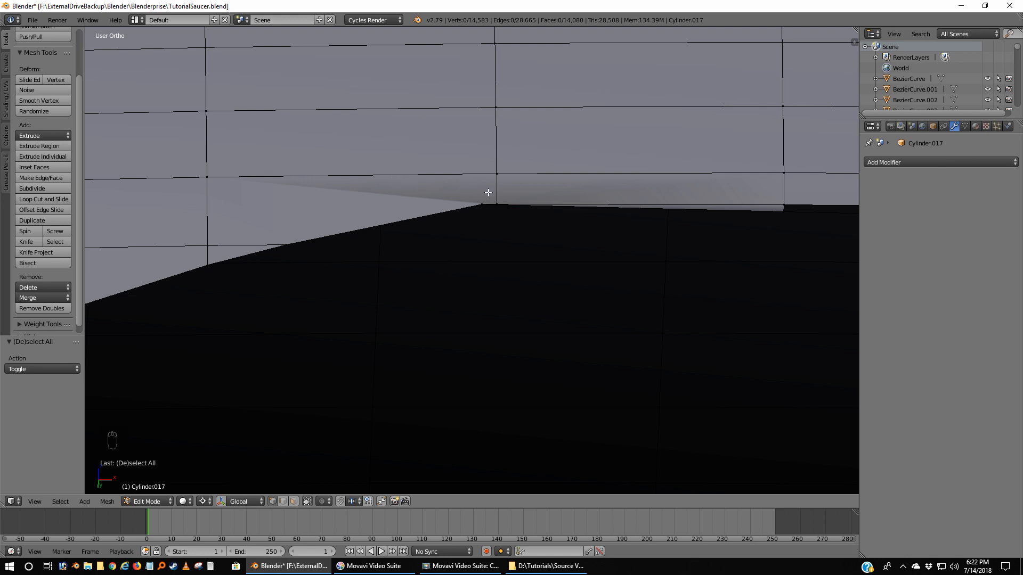
pyautogui.press('KP_1')
pyautogui.scroll(-5, 488, 196)
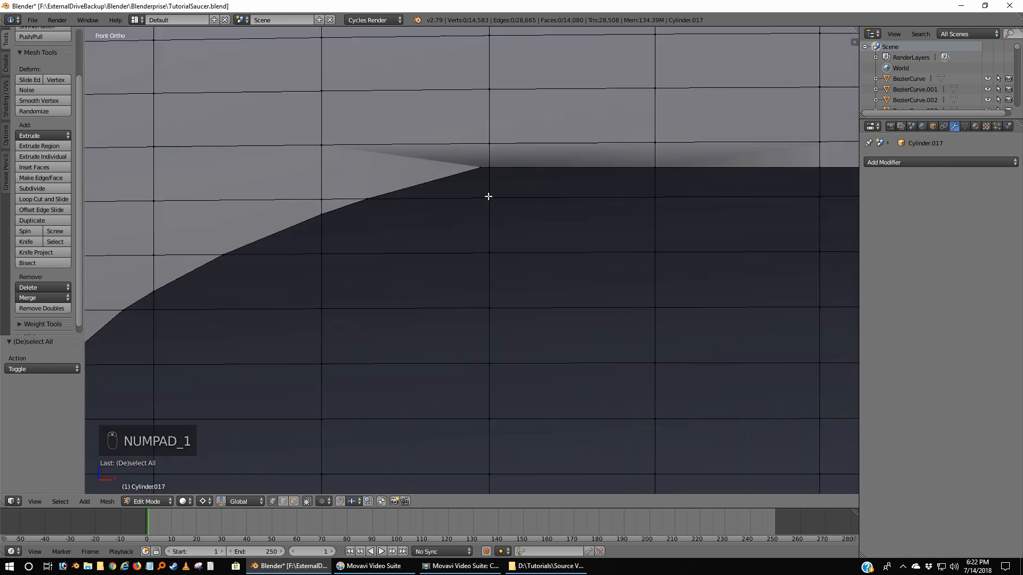
pyautogui.scroll(-3, 487, 196)
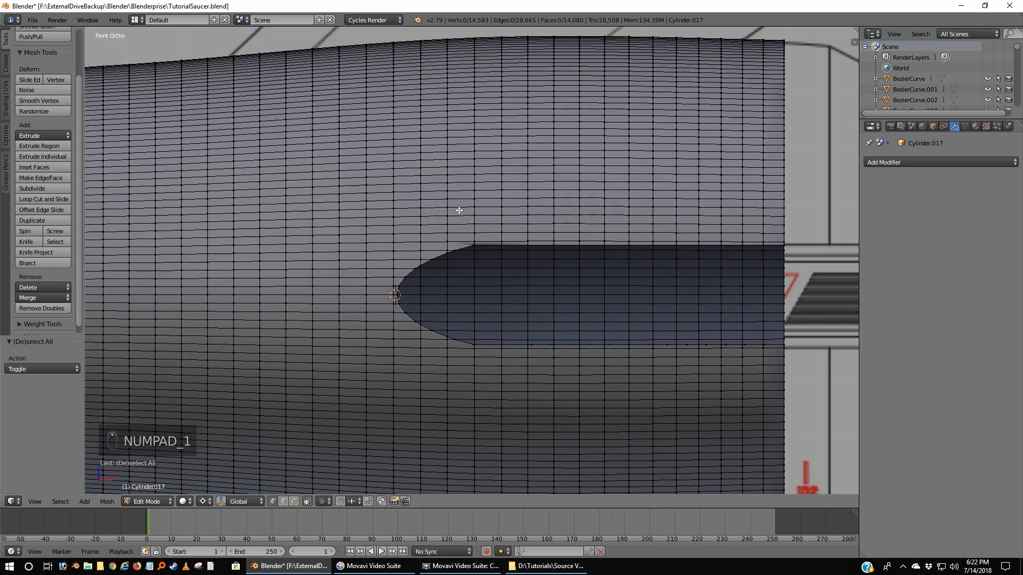
pyautogui.scroll(10, 461, 256)
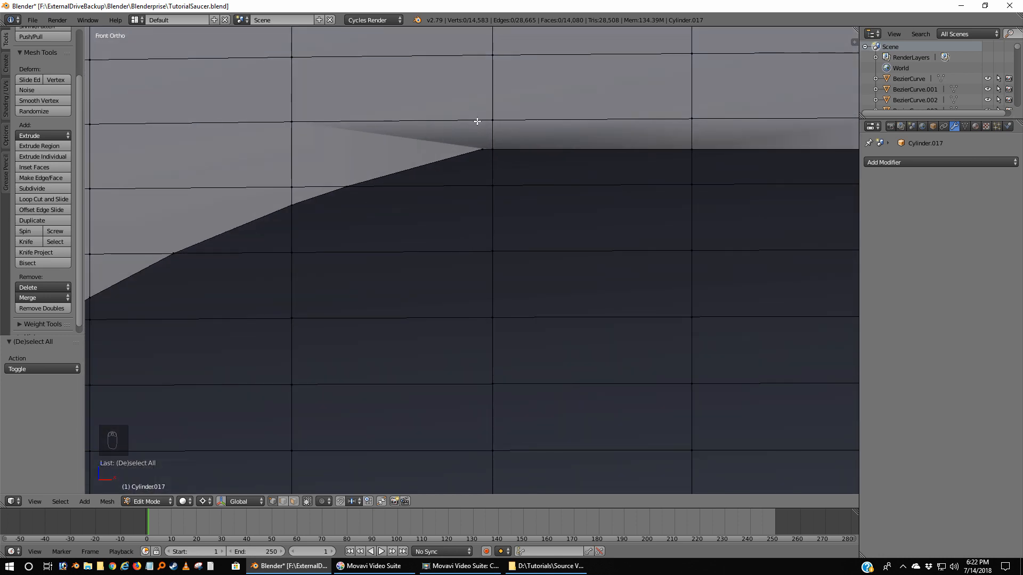
pyautogui.moveTo(348, 197); pyautogui.dragTo(359, 178, button='middle')
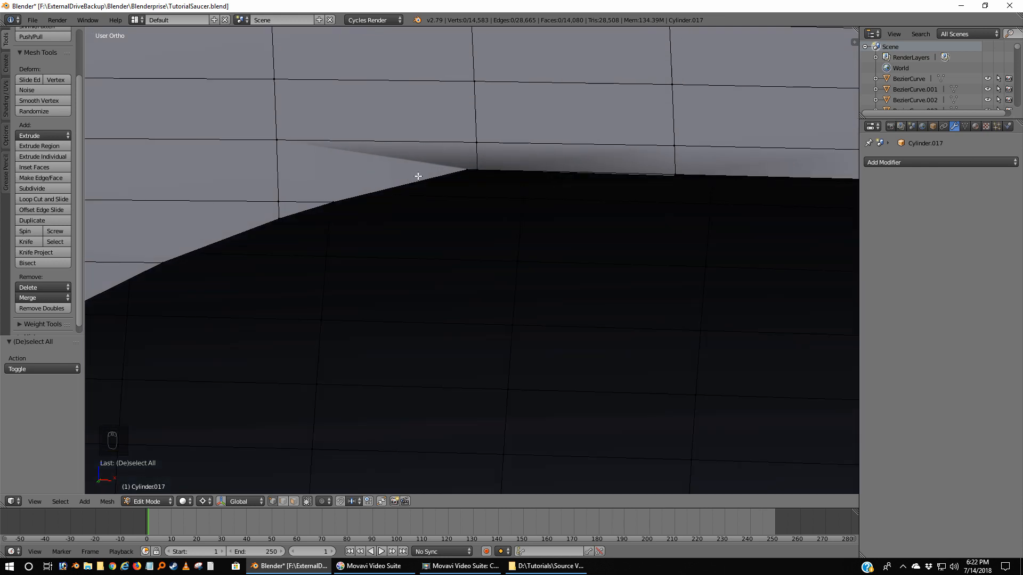
pyautogui.press('KP_1')
pyautogui.scroll(-5, 419, 176)
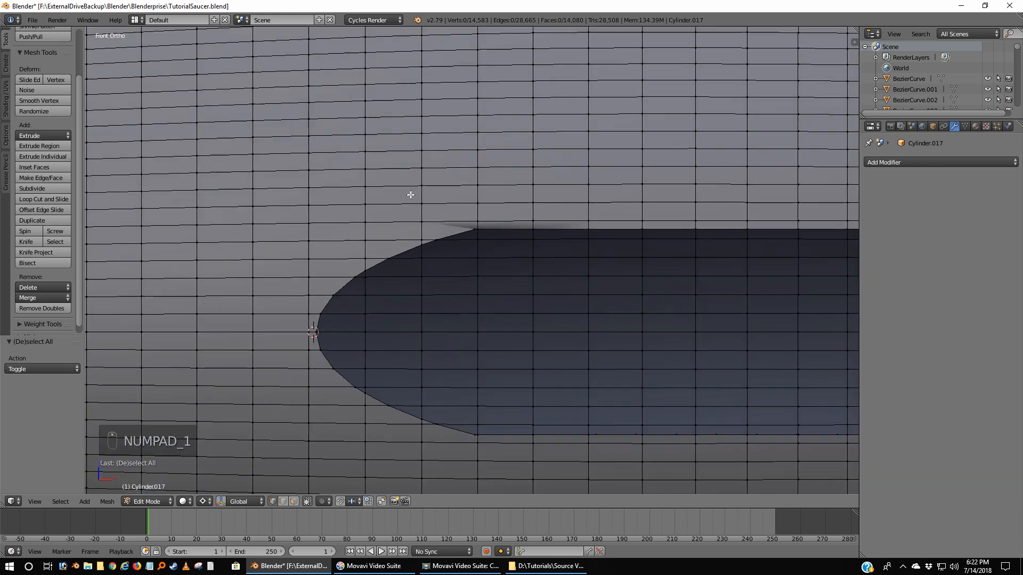
pyautogui.scroll(8, 450, 218)
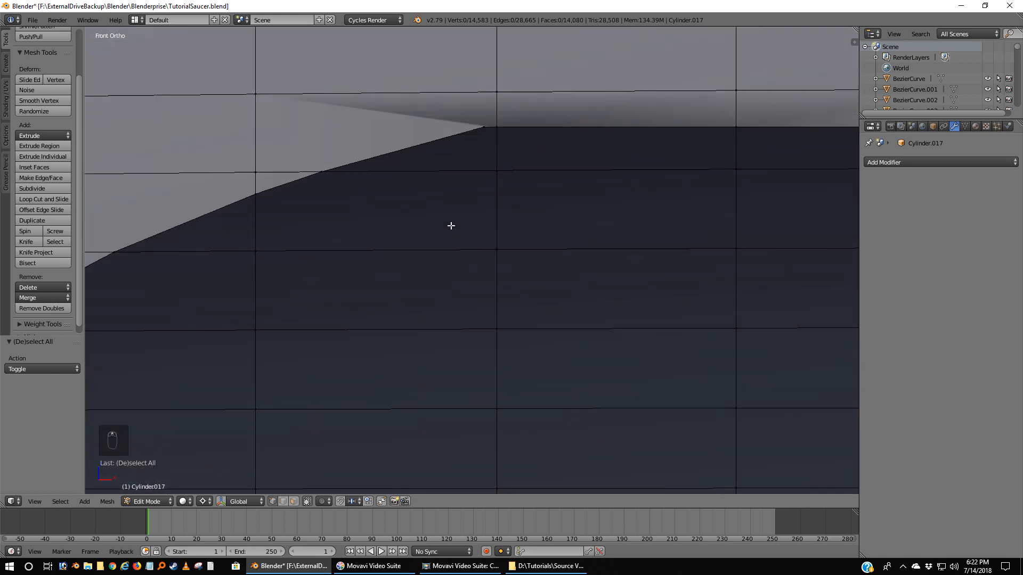
pyautogui.scroll(-3, 465, 88)
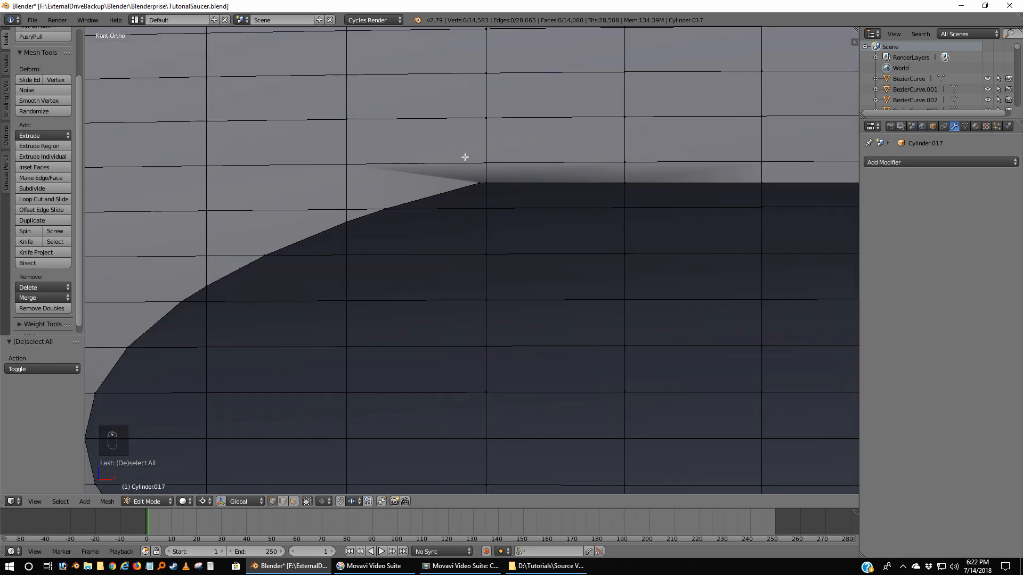
pyautogui.scroll(1, 465, 157)
pyautogui.press('ctrl+KP_1')
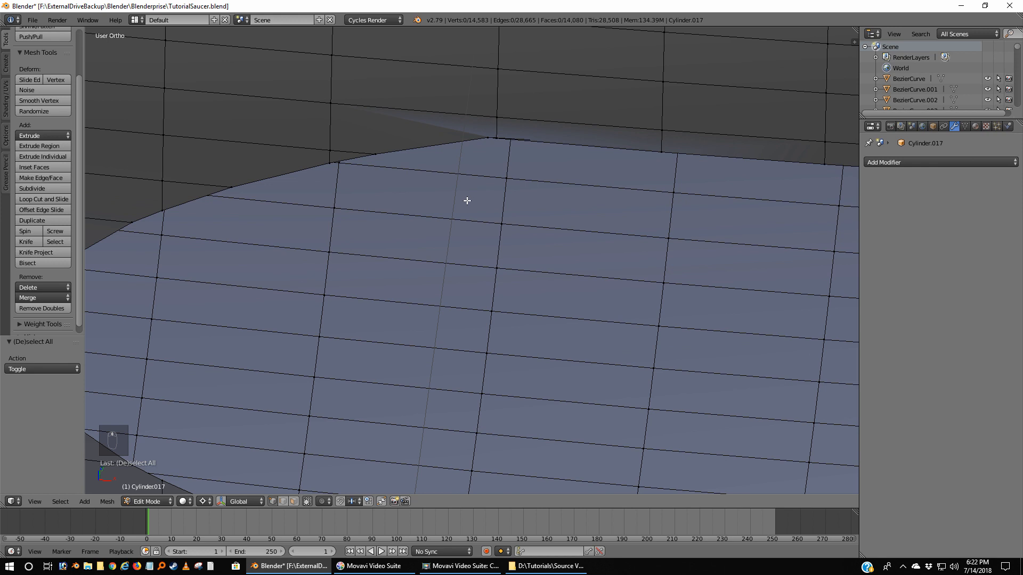
pyautogui.press('KP_1')
pyautogui.keyDown('shift'); pyautogui.moveTo(469, 205); pyautogui.dragTo(488, 250, button='middle'); pyautogui.keyUp('shift')
pyautogui.scroll(5, 469, 333)
pyautogui.scroll(2, 488, 247)
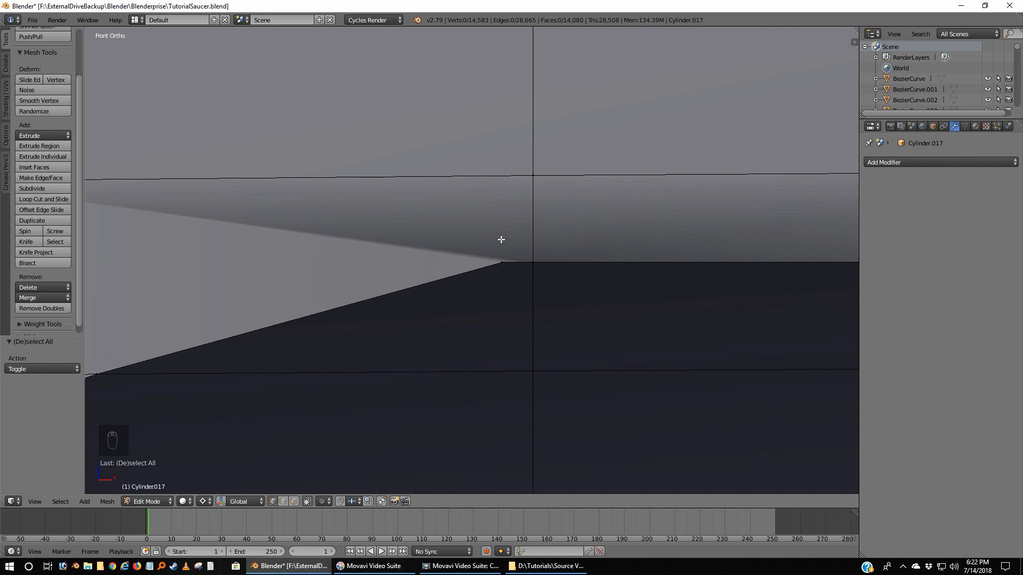
# Add one vertical loop cut through the cutout's upper corner vertex, slid to a factor of 0.899, and deselect all
pyautogui.hotkey('ctrl', 'r')
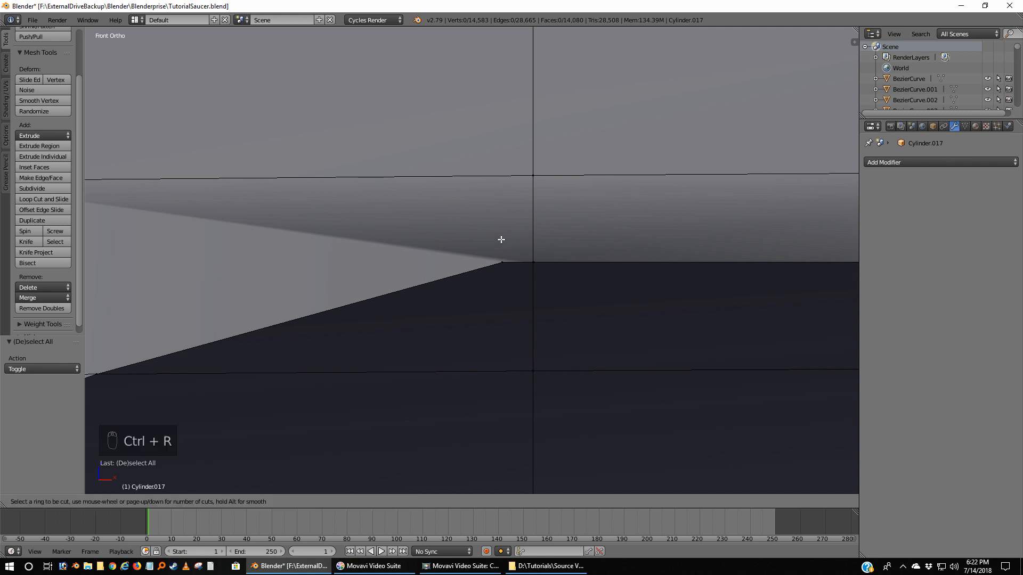
pyautogui.rightClick(293, 222)
pyautogui.scroll(-2, 469, 227)
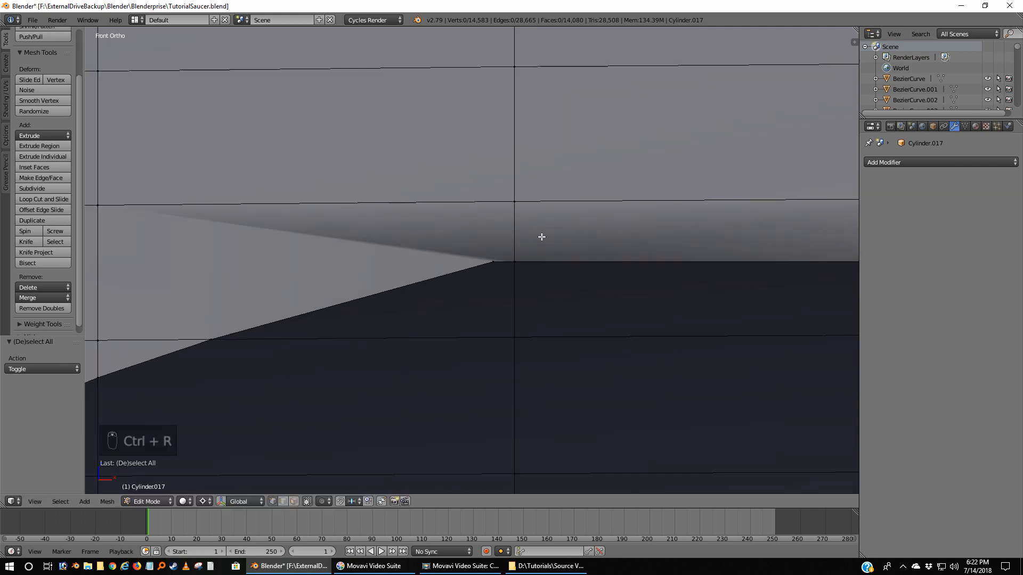
pyautogui.scroll(-5, 542, 236)
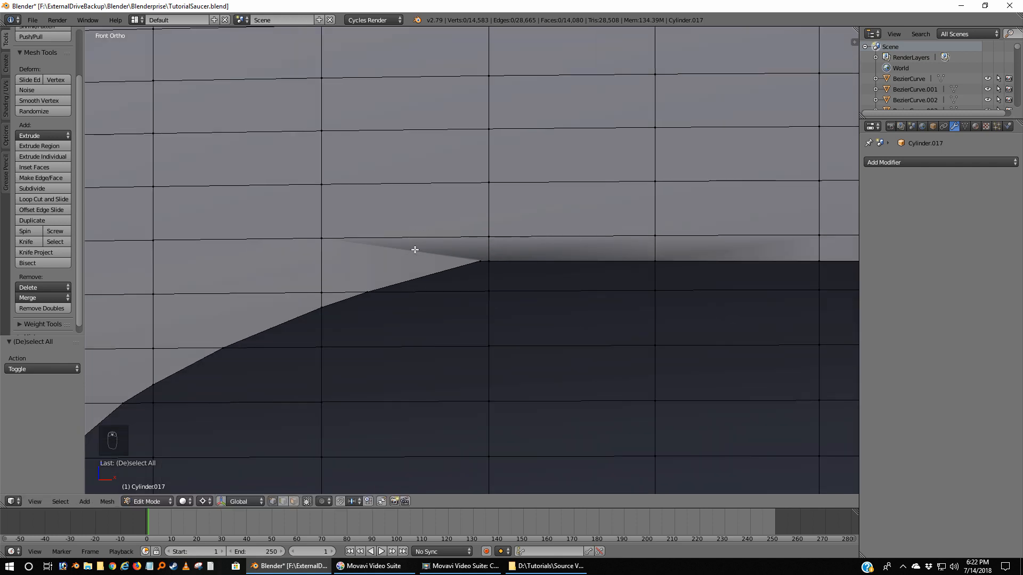
pyautogui.hotkey('ctrl', 'r')
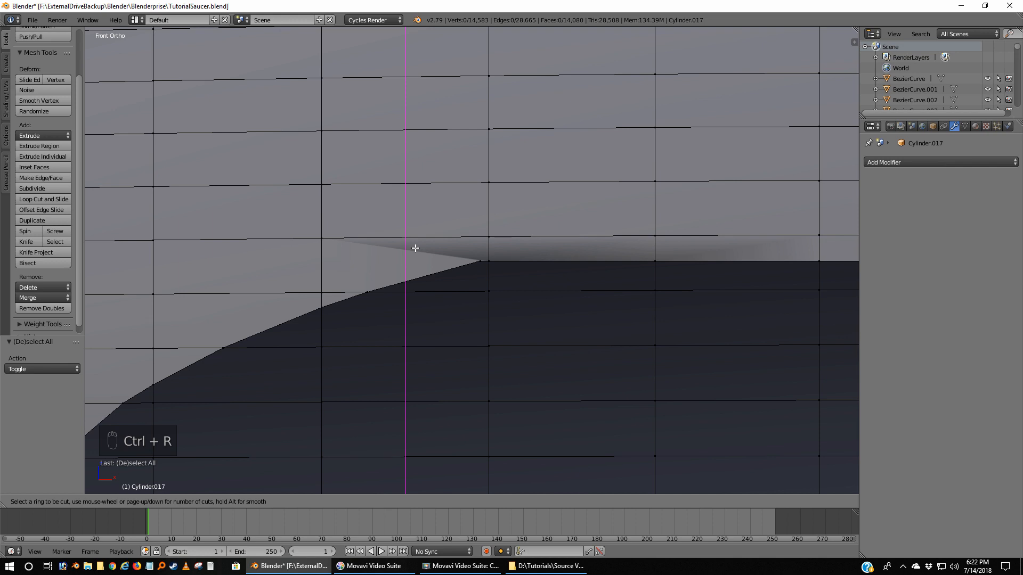
pyautogui.click(415, 249)
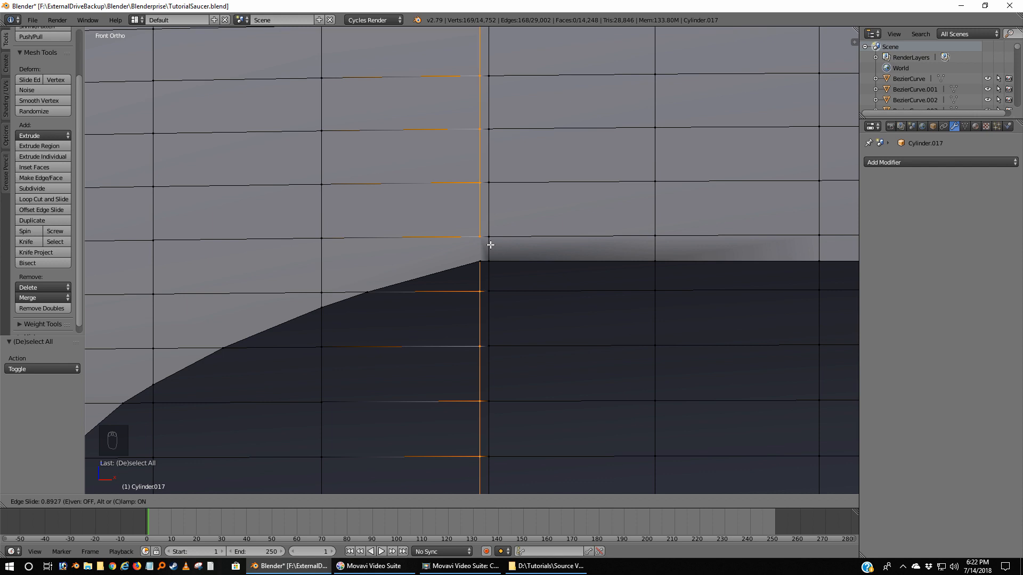
pyautogui.click(491, 245)
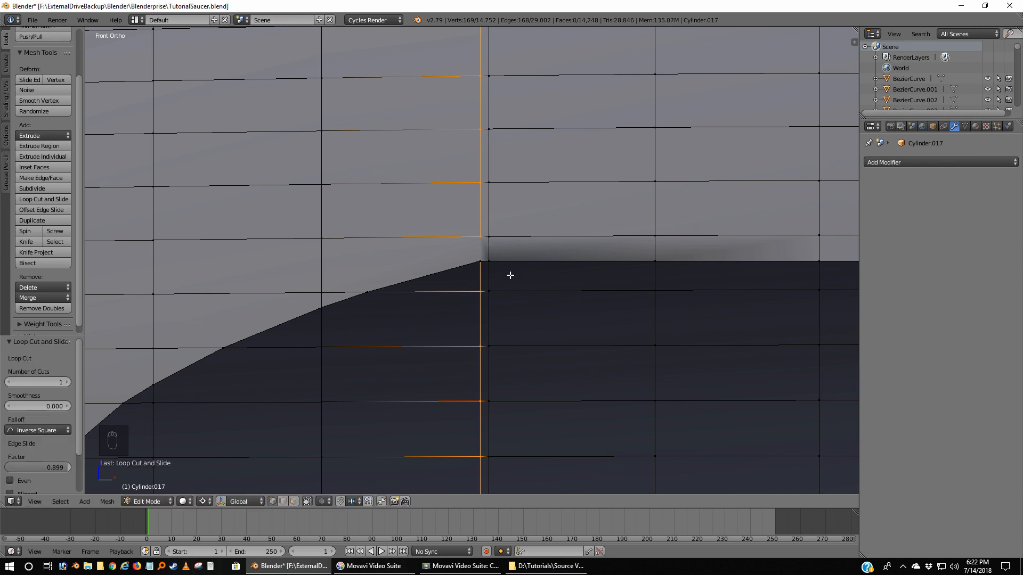
pyautogui.press('a')
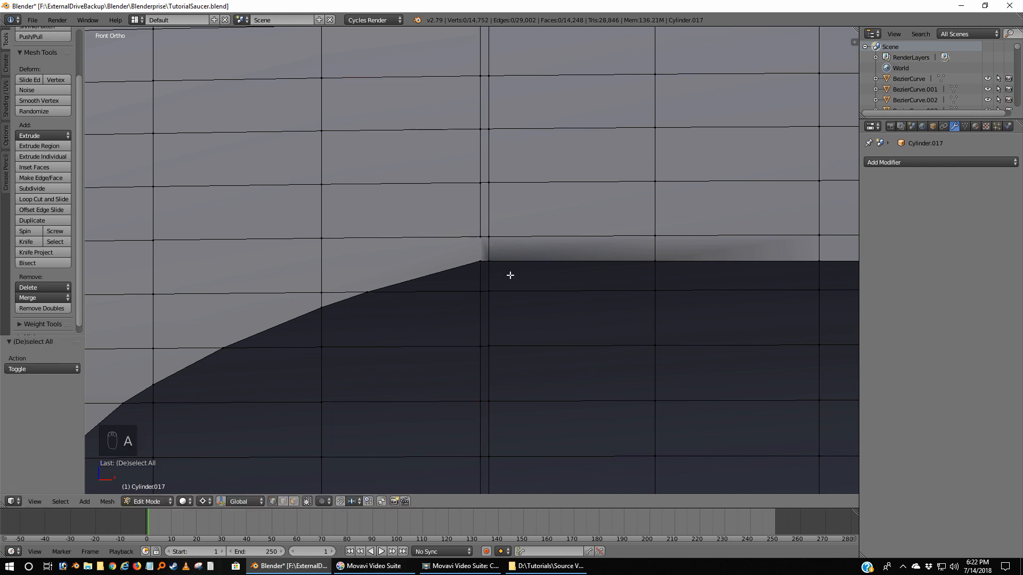
# Delete the short horizontal edge between the new loop and the adjacent vertical grid line, just above the cutout's upper corner
pyautogui.scroll(8, 509, 275)
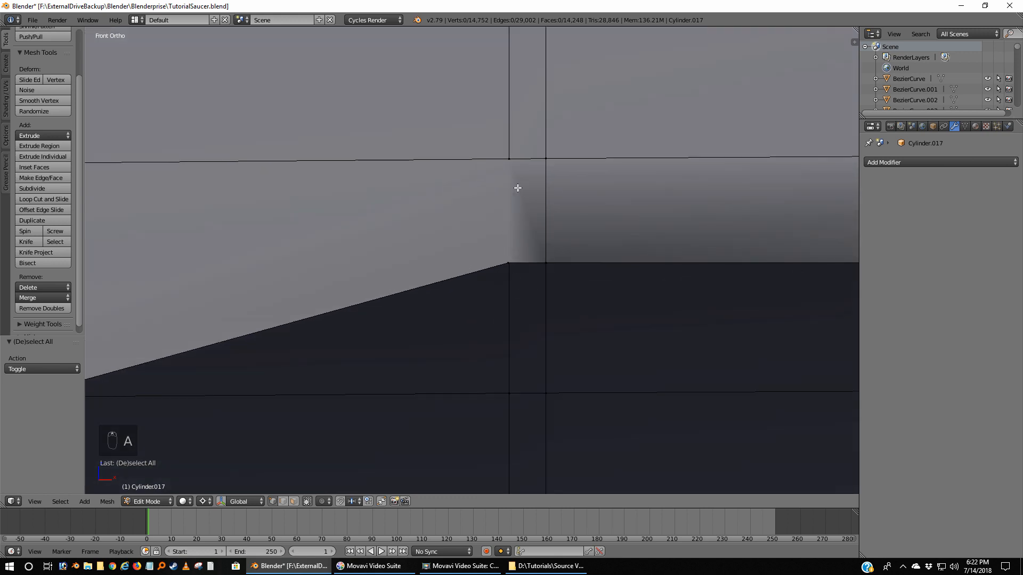
pyautogui.moveTo(512, 310)
pyautogui.mouseDown(button='middle')
pyautogui.moveTo(517, 322)
pyautogui.moveTo(526, 303)
pyautogui.mouseUp(button='middle')
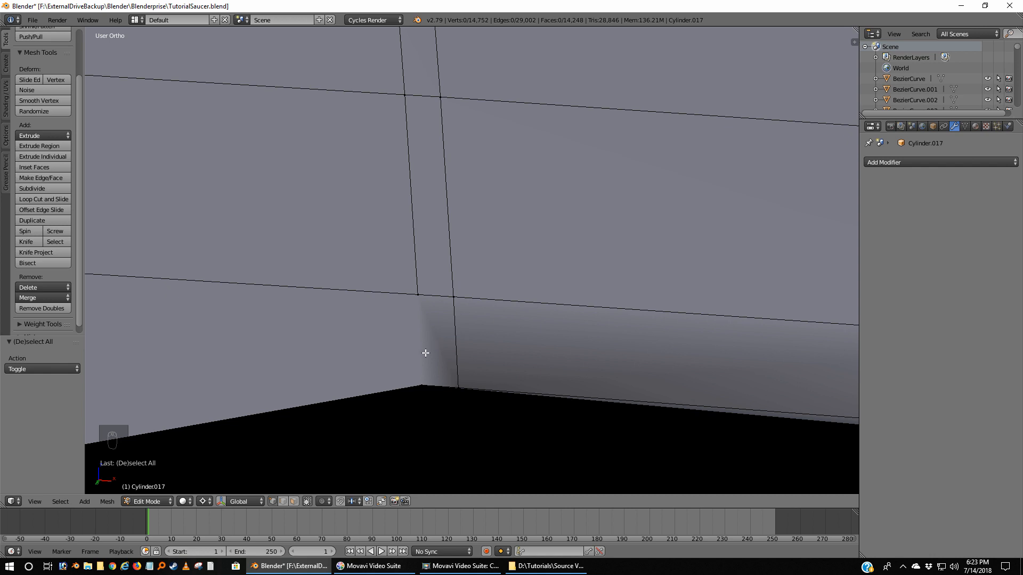
pyautogui.keyDown('shift'); pyautogui.moveTo(425, 354); pyautogui.dragTo(459, 258, button='middle'); pyautogui.keyUp('shift')
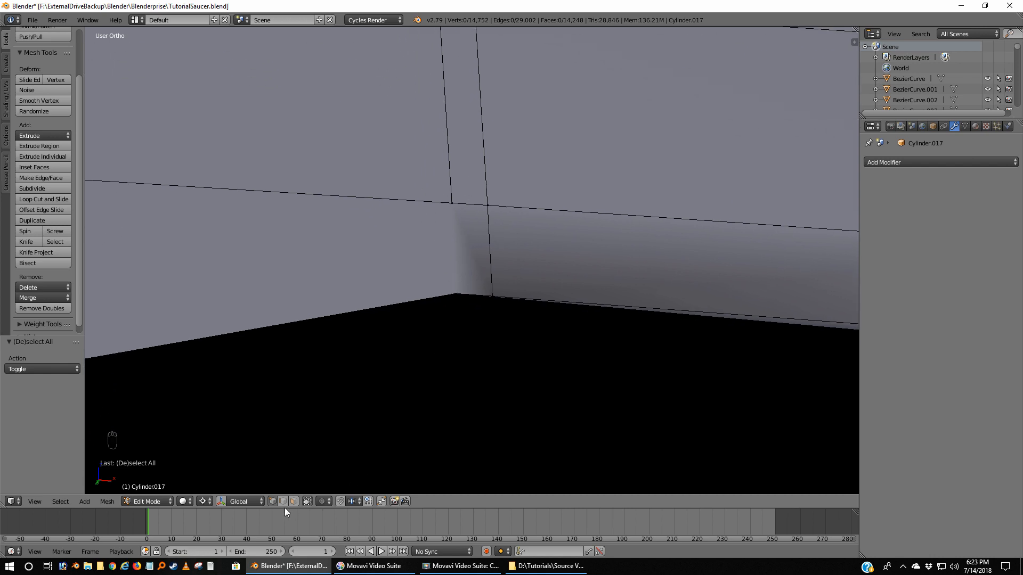
pyautogui.rightClick(468, 209)
pyautogui.press('x')
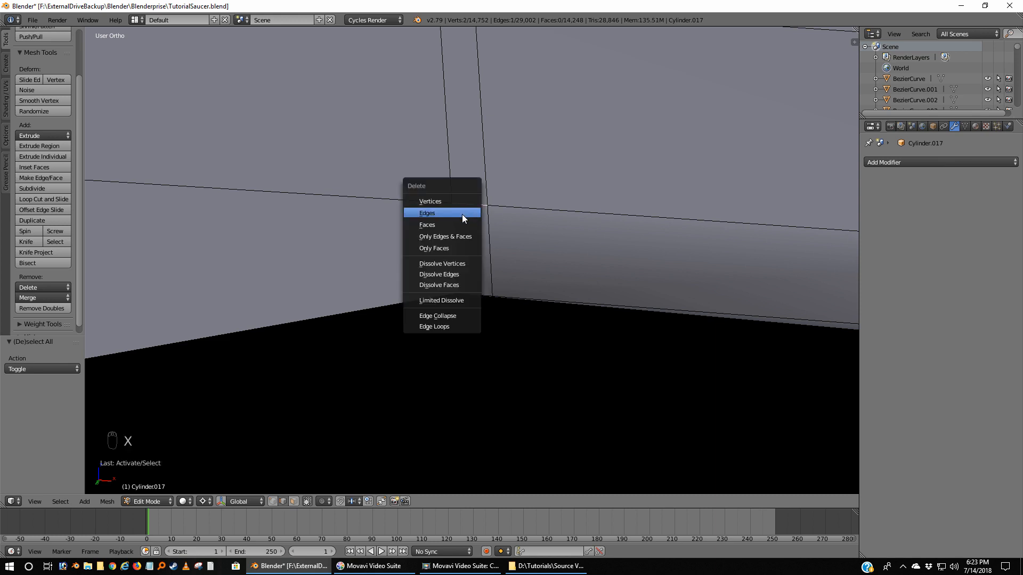
pyautogui.click(462, 214)
# Fill the narrow upper gap between the new loop and the adjacent vertical grid line with a four-vertex face
pyautogui.scroll(-4, 447, 427)
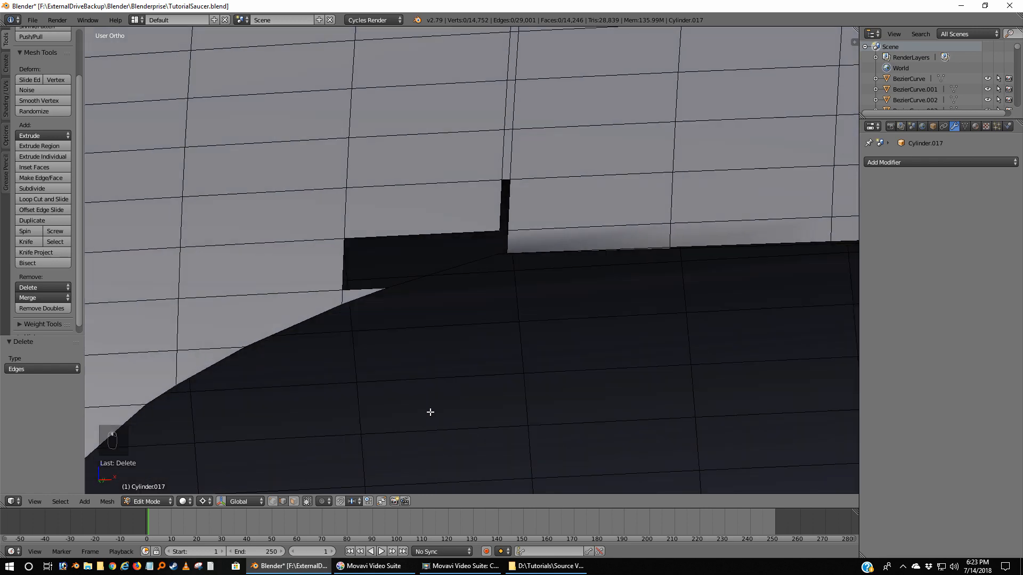
pyautogui.moveTo(431, 412)
pyautogui.mouseDown(button='middle')
pyautogui.moveTo(436, 445)
pyautogui.moveTo(407, 457)
pyautogui.mouseUp(button='middle')
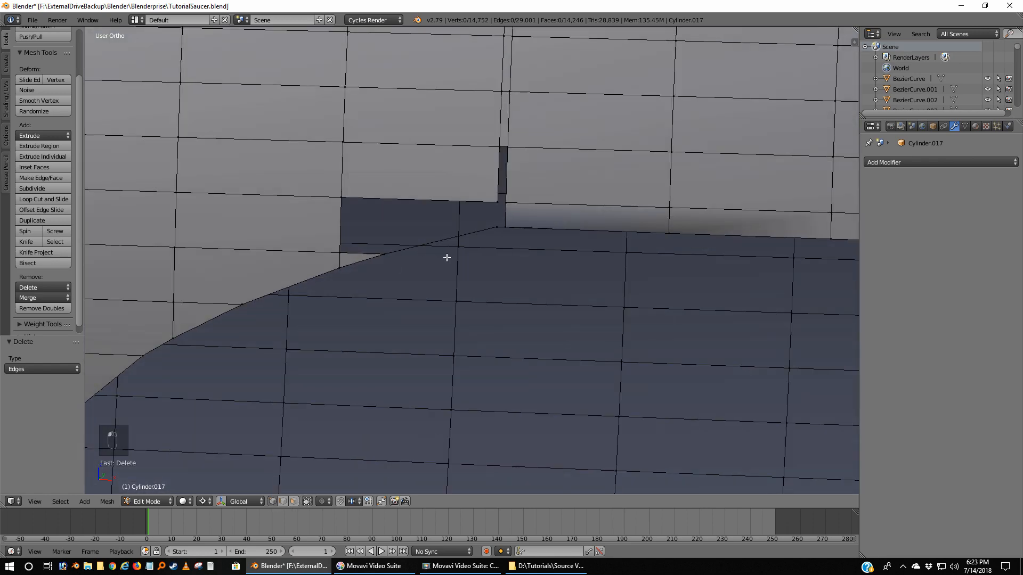
pyautogui.scroll(2, 447, 258)
pyautogui.moveTo(466, 235)
pyautogui.mouseDown(button='middle')
pyautogui.moveTo(443, 231)
pyautogui.moveTo(457, 225)
pyautogui.mouseUp(button='middle')
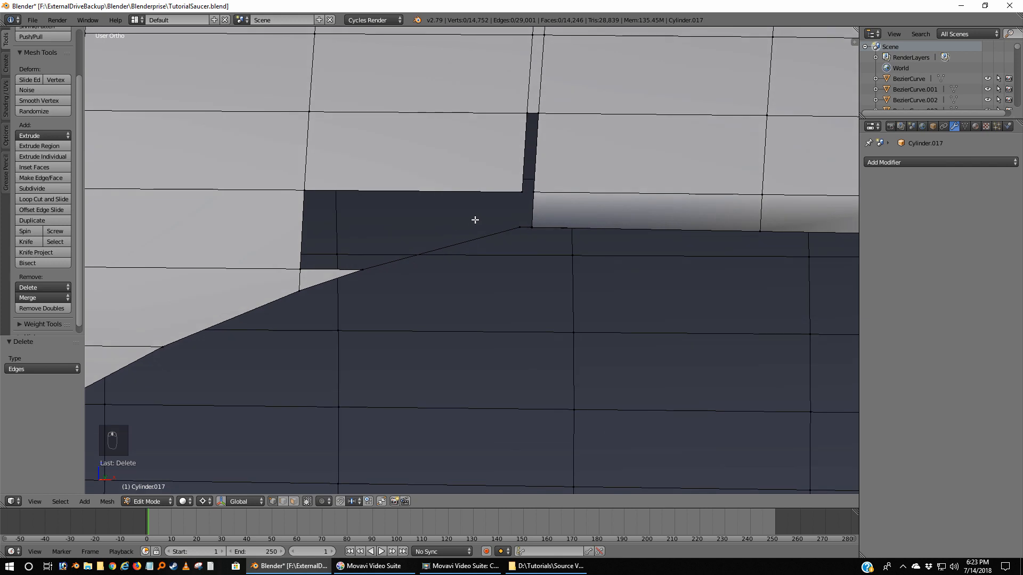
pyautogui.rightClick(527, 112)
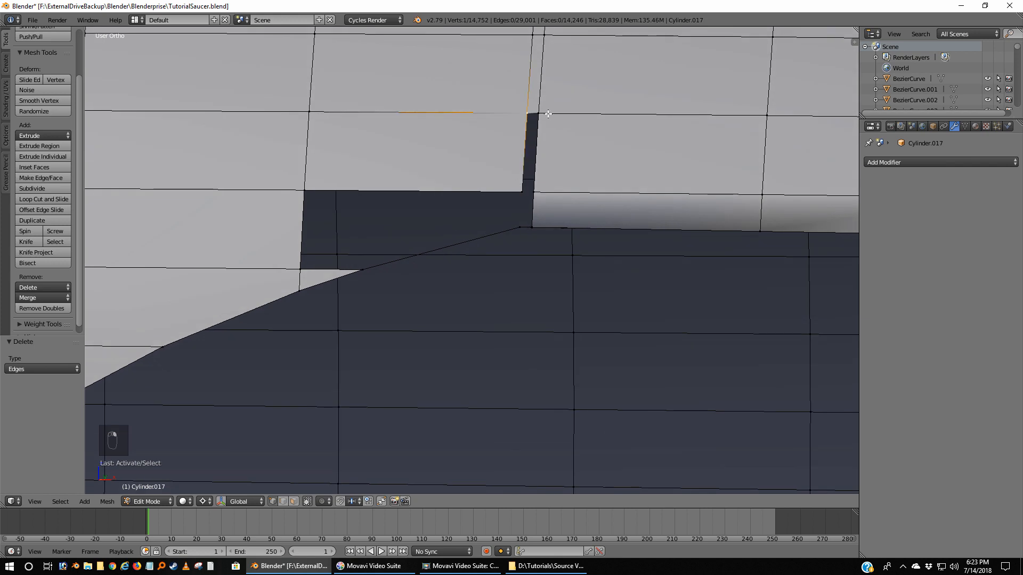
pyautogui.keyDown('shift'); pyautogui.rightClick(548, 114); pyautogui.keyUp('shift')
pyautogui.keyDown('shift'); pyautogui.rightClick(524, 191); pyautogui.keyUp('shift')
pyautogui.keyDown('shift'); pyautogui.rightClick(544, 190); pyautogui.keyUp('shift')
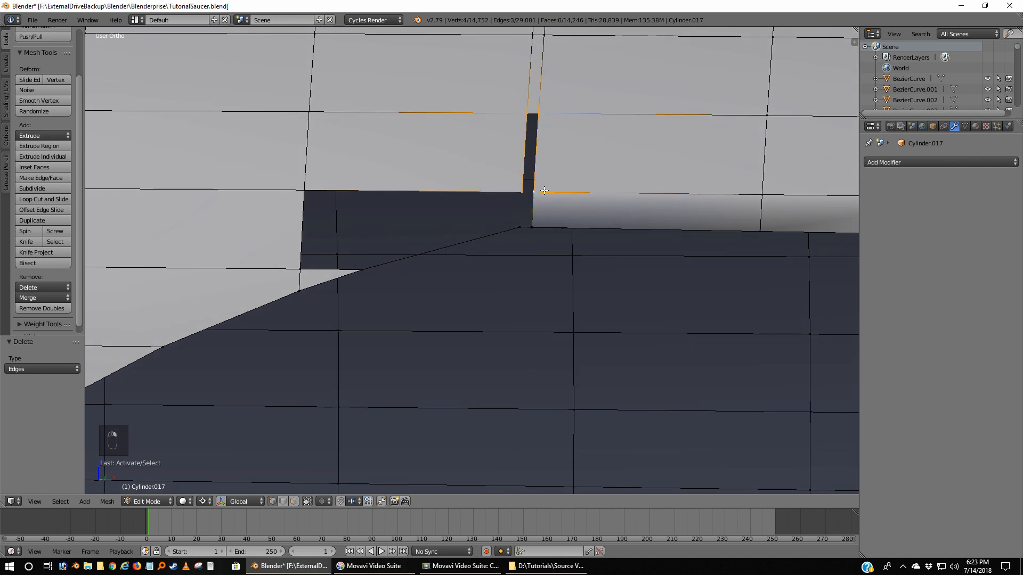
pyautogui.press('f')
pyautogui.rightClick(520, 191)
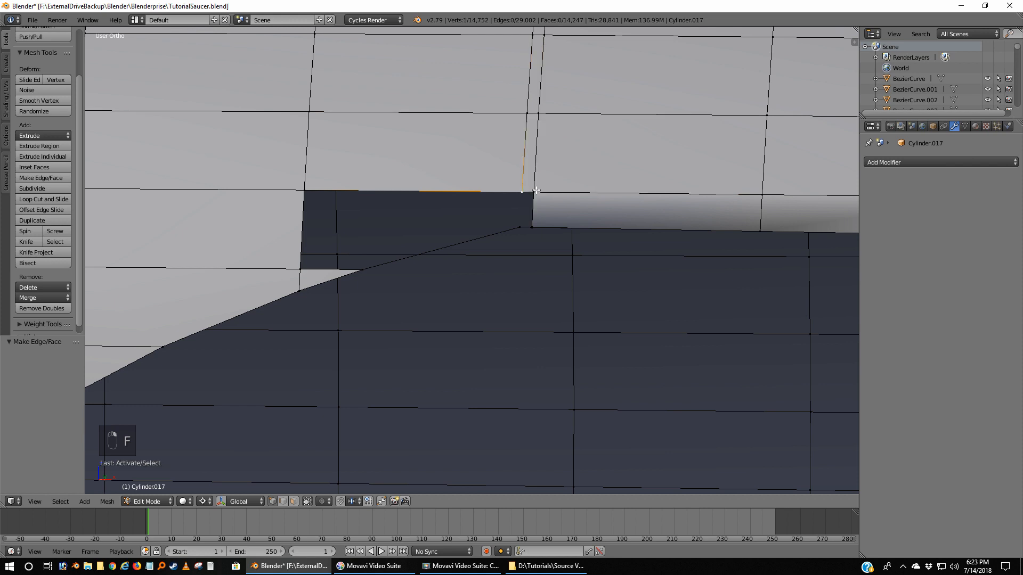
pyautogui.keyDown('shift'); pyautogui.rightClick(533, 191); pyautogui.keyUp('shift')
pyautogui.keyDown('shift'); pyautogui.rightClick(533, 228); pyautogui.keyUp('shift')
pyautogui.keyDown('shift'); pyautogui.rightClick(520, 229); pyautogui.keyUp('shift')
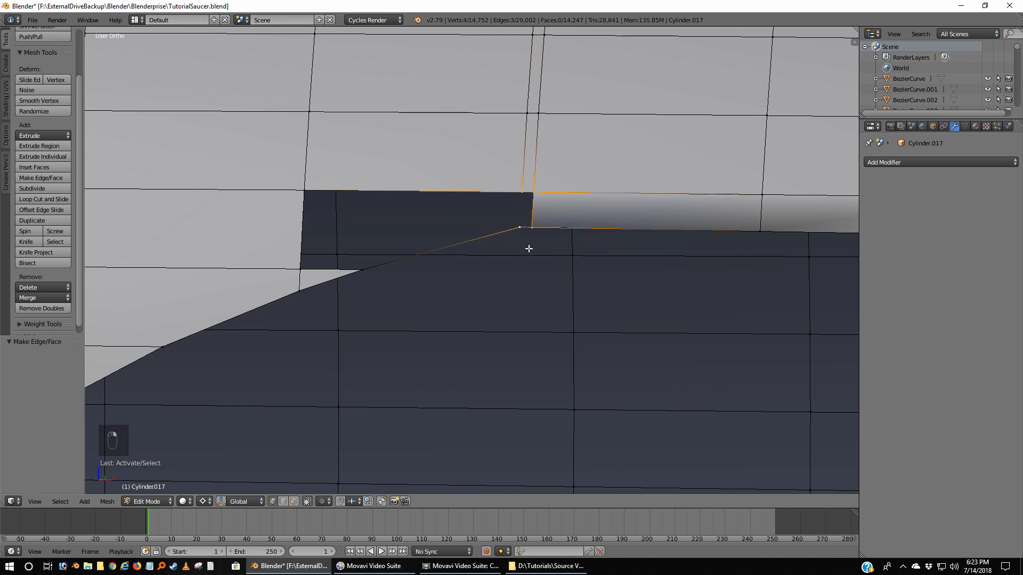
# Fill the small gap directly above the cutout's upper corner vertex with a four-vertex face, and deselect all
pyautogui.scroll(6, 541, 247)
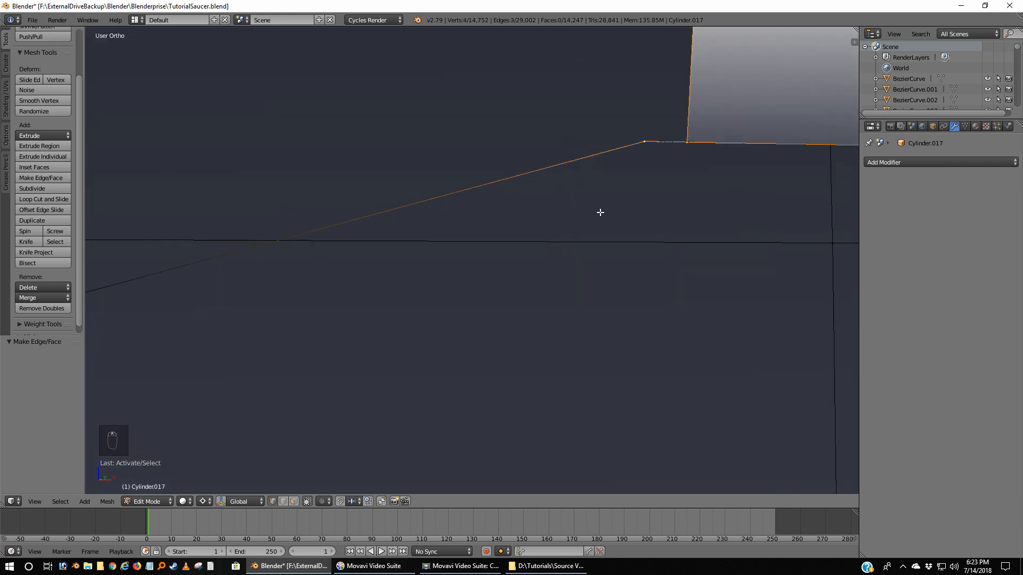
pyautogui.rightClick(694, 139)
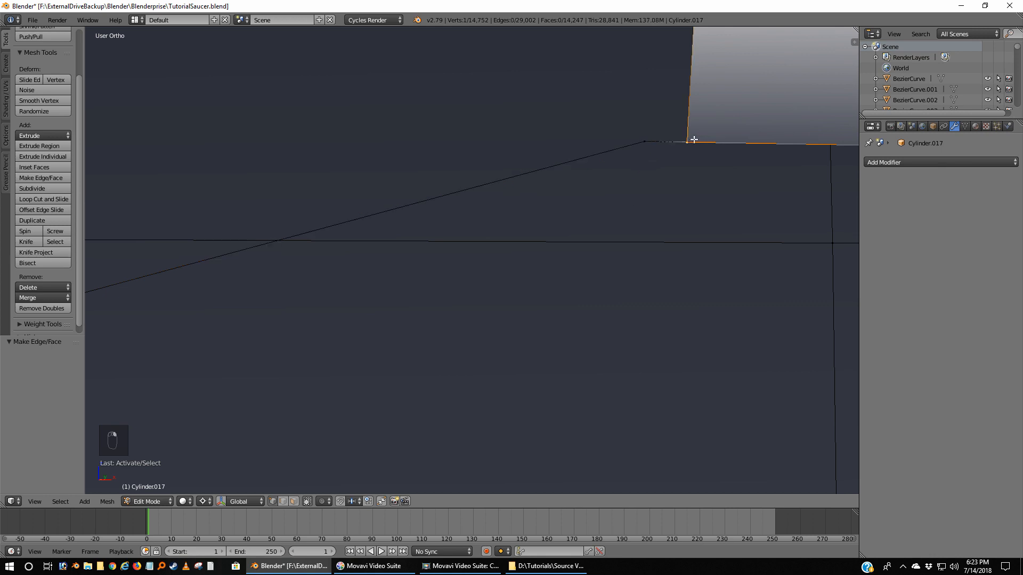
pyautogui.moveTo(691, 140)
pyautogui.mouseDown(button='middle')
pyautogui.moveTo(685, 165)
pyautogui.moveTo(692, 150)
pyautogui.mouseUp(button='middle')
pyautogui.keyDown('shift'); pyautogui.rightClick(597, 232); pyautogui.keyUp('shift')
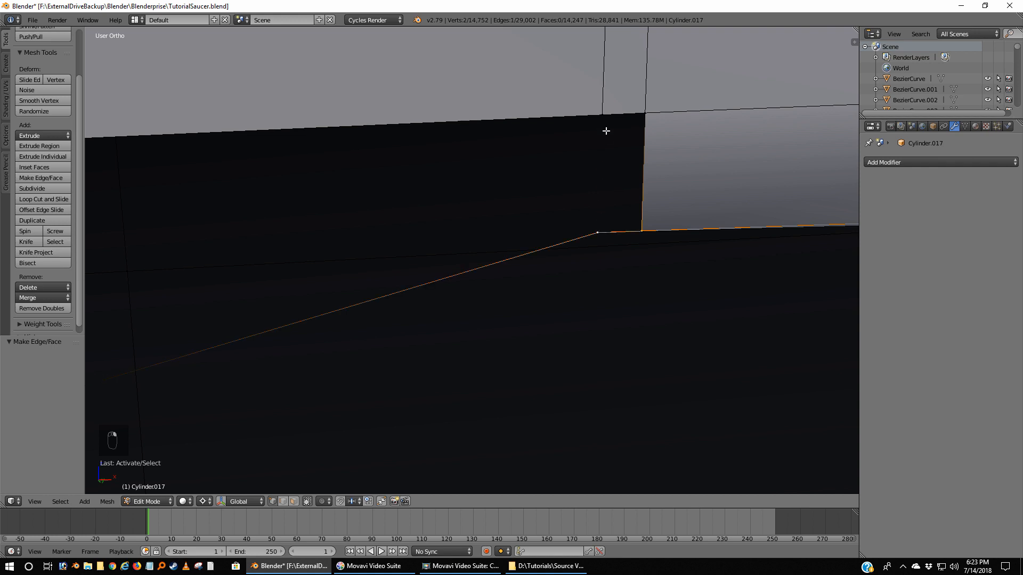
pyautogui.keyDown('shift'); pyautogui.rightClick(602, 116); pyautogui.keyUp('shift')
pyautogui.keyDown('shift'); pyautogui.rightClick(642, 114); pyautogui.keyUp('shift')
pyautogui.press('f')
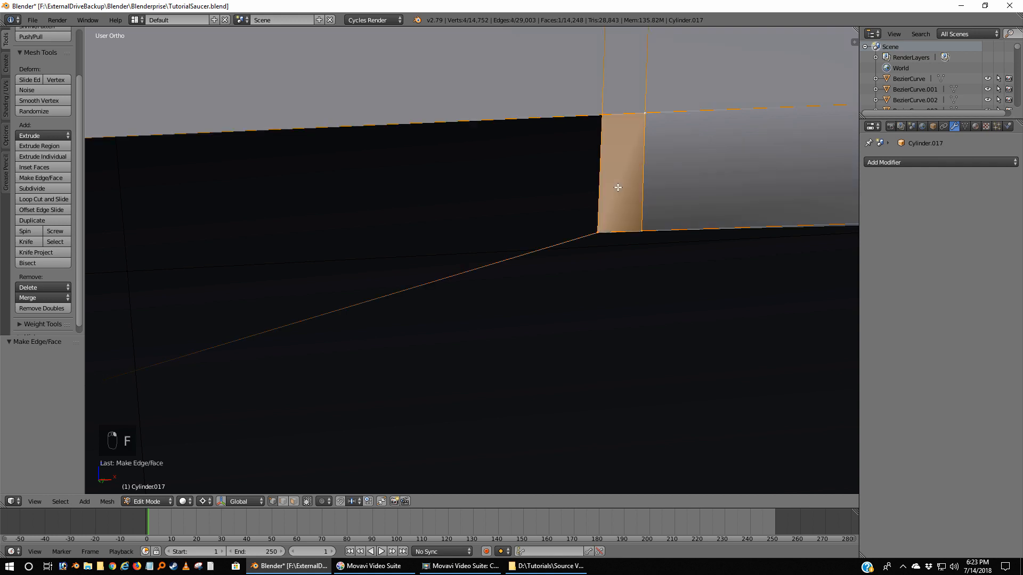
pyautogui.press('a')
# Create a four-vertex face in the larger gap on the nose side of the corner loop, reaching the next vertical grid line's upper vertex
pyautogui.moveTo(606, 223); pyautogui.dragTo(628, 183, button='middle')
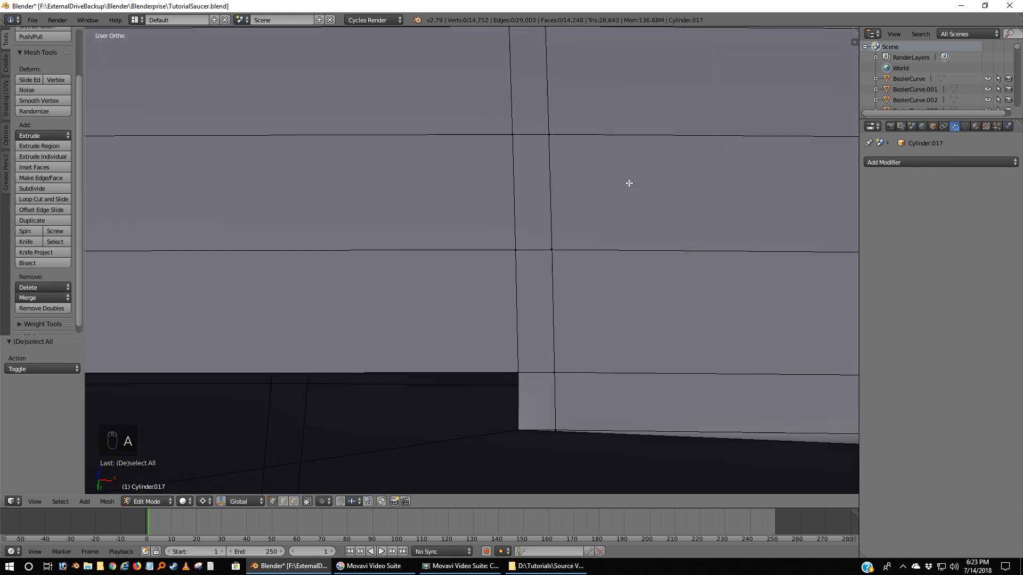
pyautogui.moveTo(503, 301); pyautogui.dragTo(435, 367, button='middle')
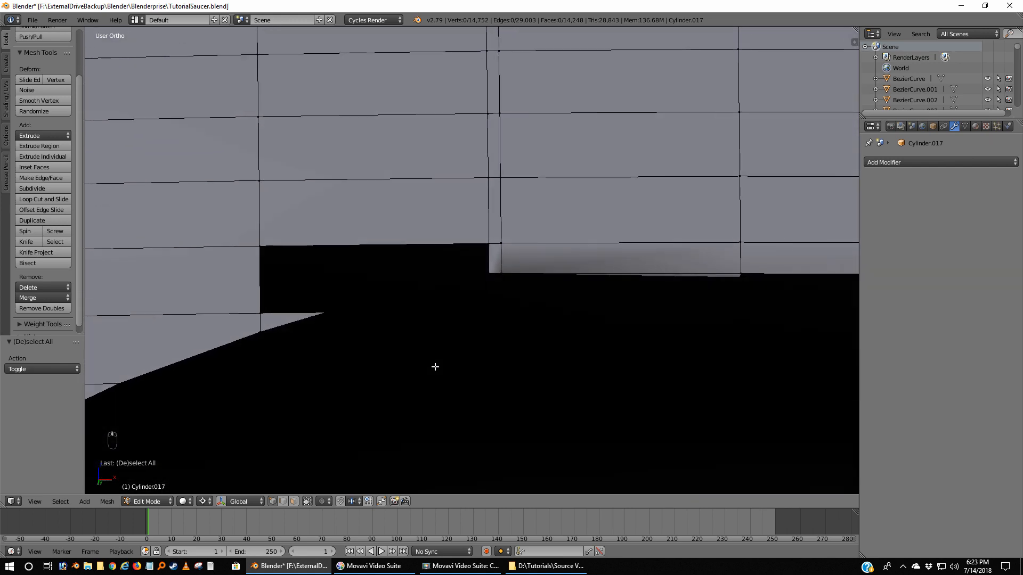
pyautogui.rightClick(486, 246)
pyautogui.keyDown('shift'); pyautogui.rightClick(488, 274); pyautogui.keyUp('shift')
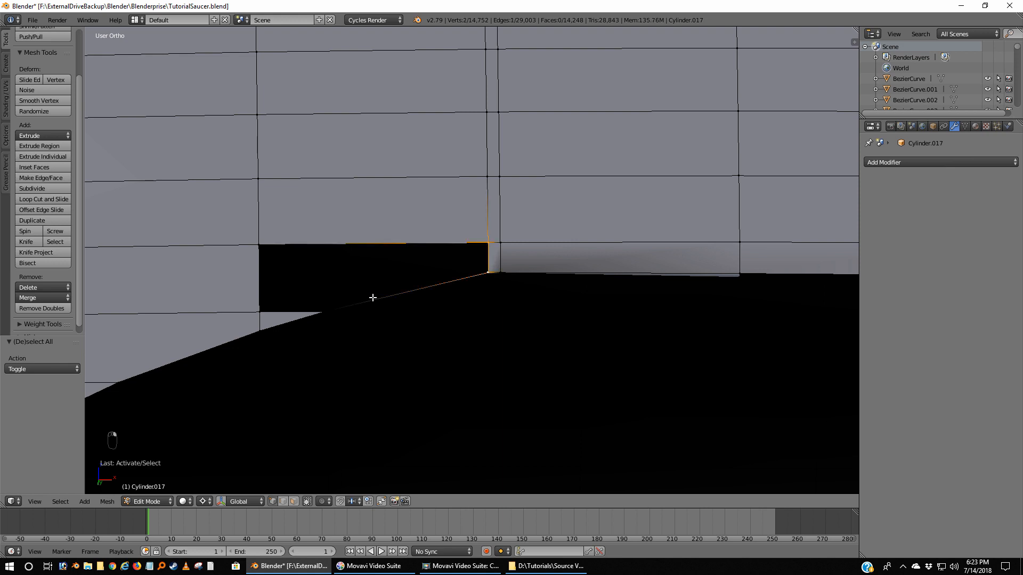
pyautogui.keyDown('shift'); pyautogui.rightClick(323, 312); pyautogui.keyUp('shift')
pyautogui.keyDown('shift'); pyautogui.rightClick(259, 244); pyautogui.keyUp('shift')
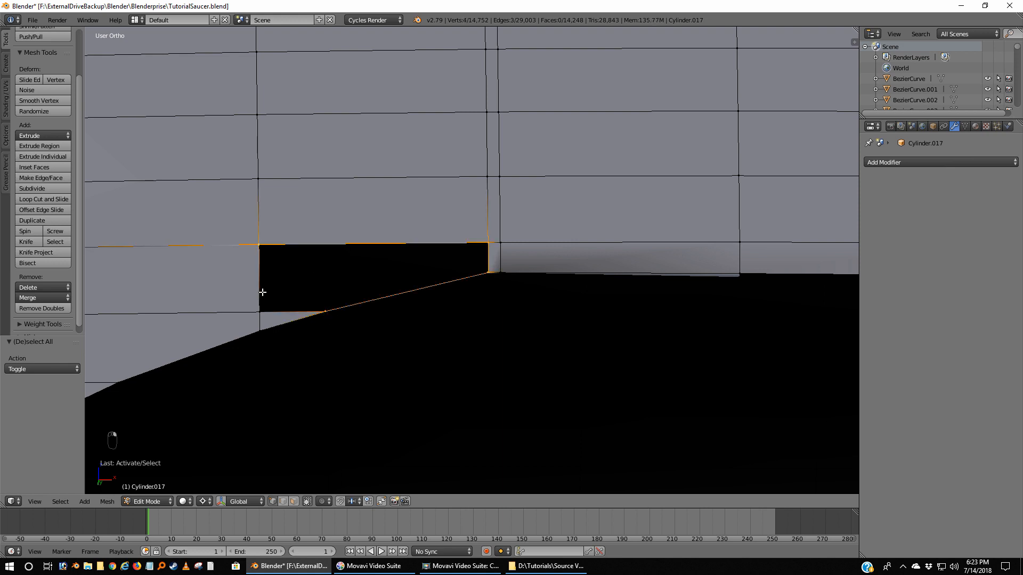
pyautogui.press('f')
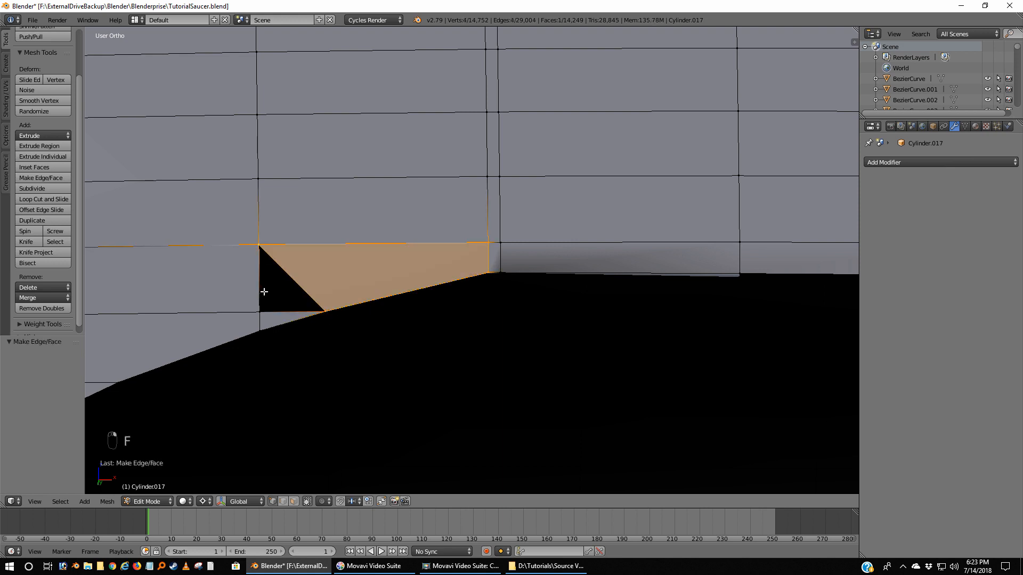
# Fill the remaining triangular gap beside the new face with a three-vertex face, and deselect all
pyautogui.rightClick(259, 246)
pyautogui.keyDown('shift'); pyautogui.rightClick(326, 310); pyautogui.keyUp('shift')
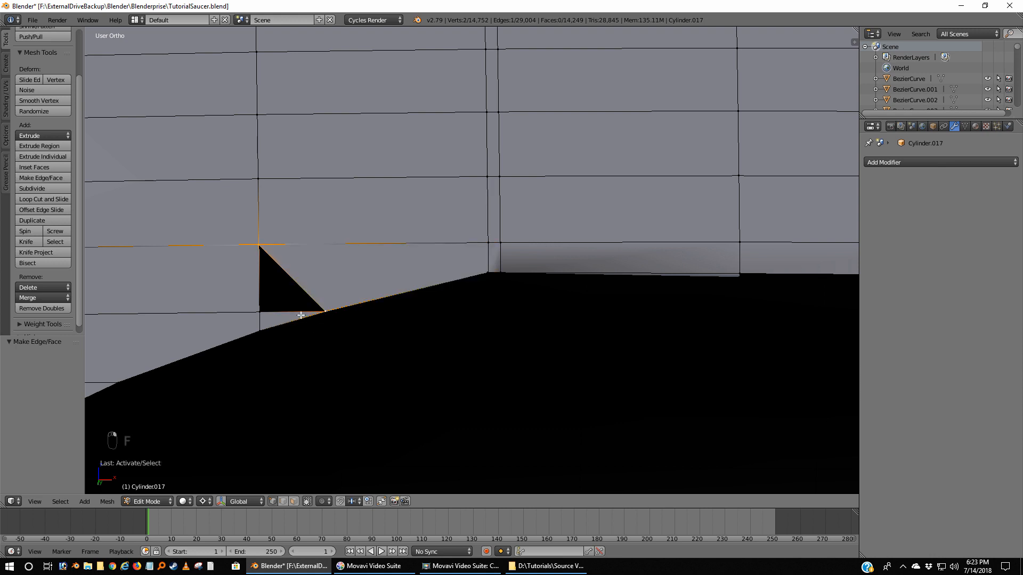
pyautogui.keyDown('shift'); pyautogui.rightClick(259, 311); pyautogui.keyUp('shift')
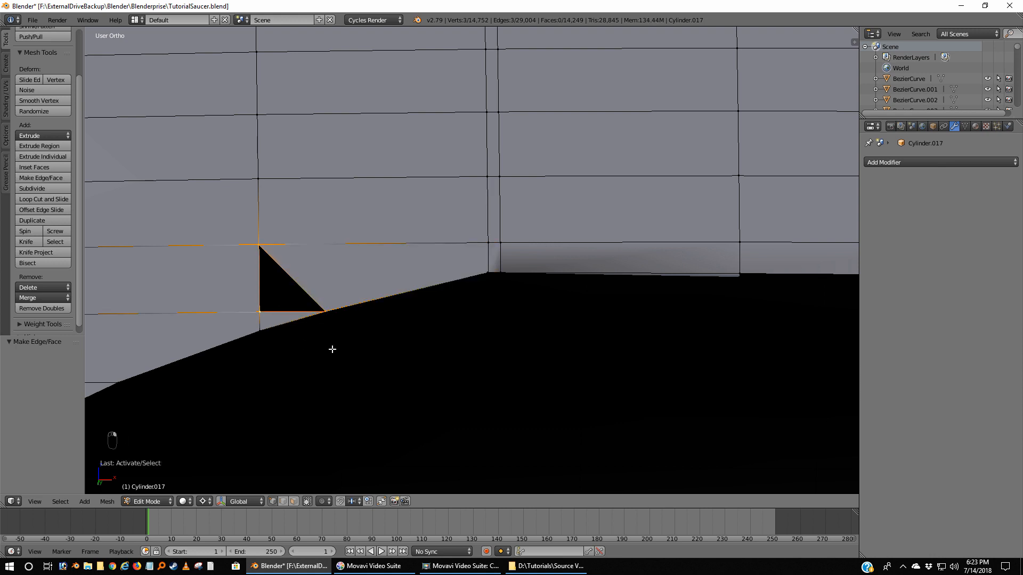
pyautogui.press('f')
pyautogui.press('a')
# Examine the filled upper corner of the cutout and the adjoining straight upper edge, close up and from farther out
pyautogui.scroll(-5, 393, 358)
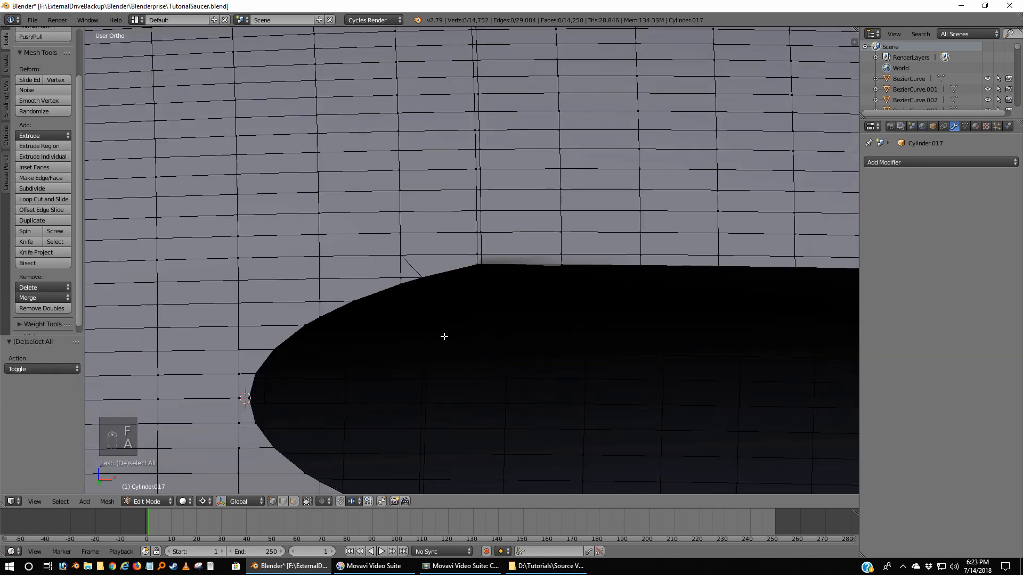
pyautogui.scroll(6, 428, 357)
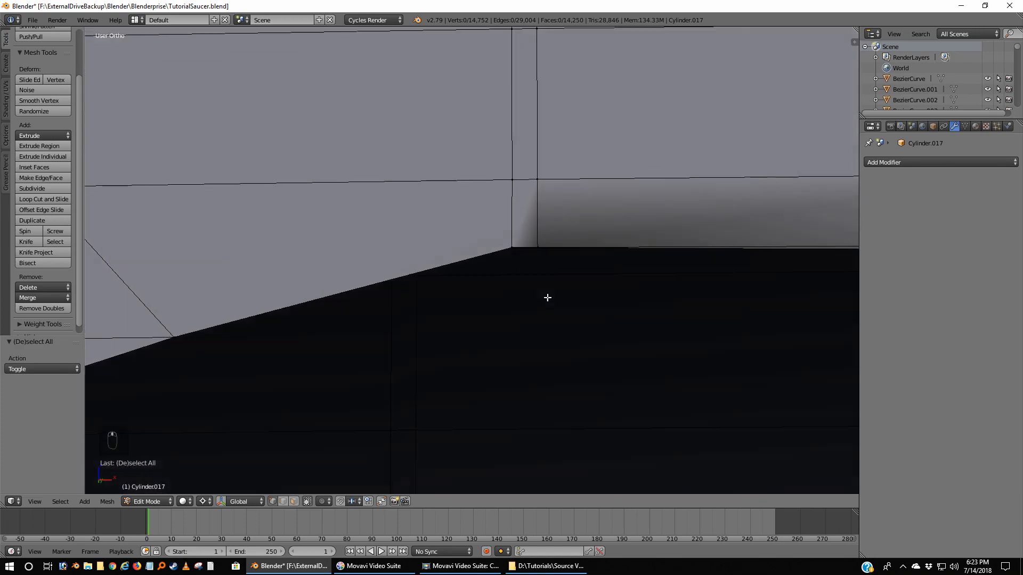
pyautogui.moveTo(547, 298)
pyautogui.mouseDown(button='middle')
pyautogui.moveTo(576, 316)
pyautogui.moveTo(552, 308)
pyautogui.mouseUp(button='middle')
pyautogui.scroll(7, 544, 299)
pyautogui.scroll(-9, 559, 307)
pyautogui.scroll(-5, 559, 308)
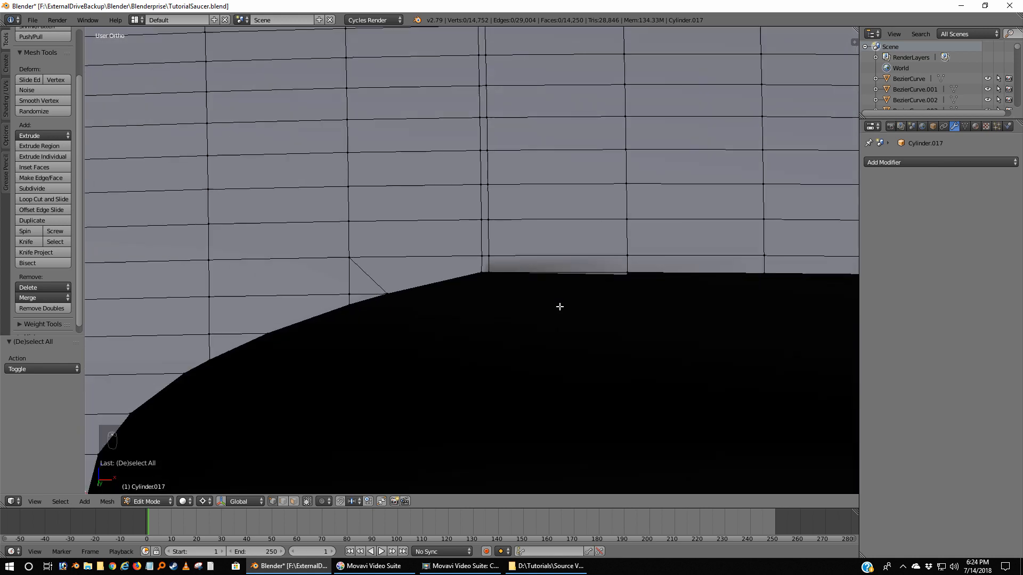
pyautogui.scroll(-2, 600, 308)
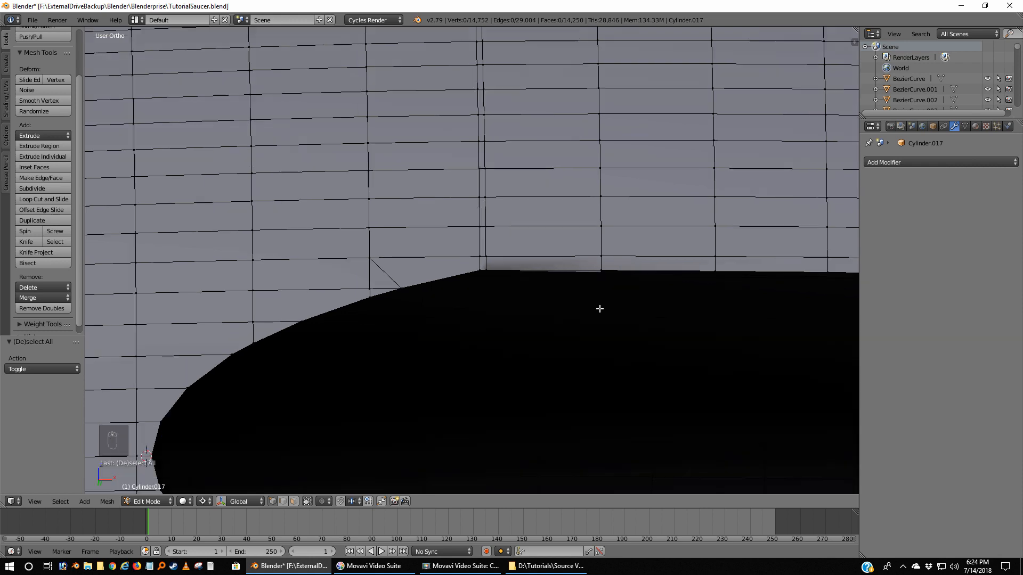
pyautogui.scroll(3, 610, 304)
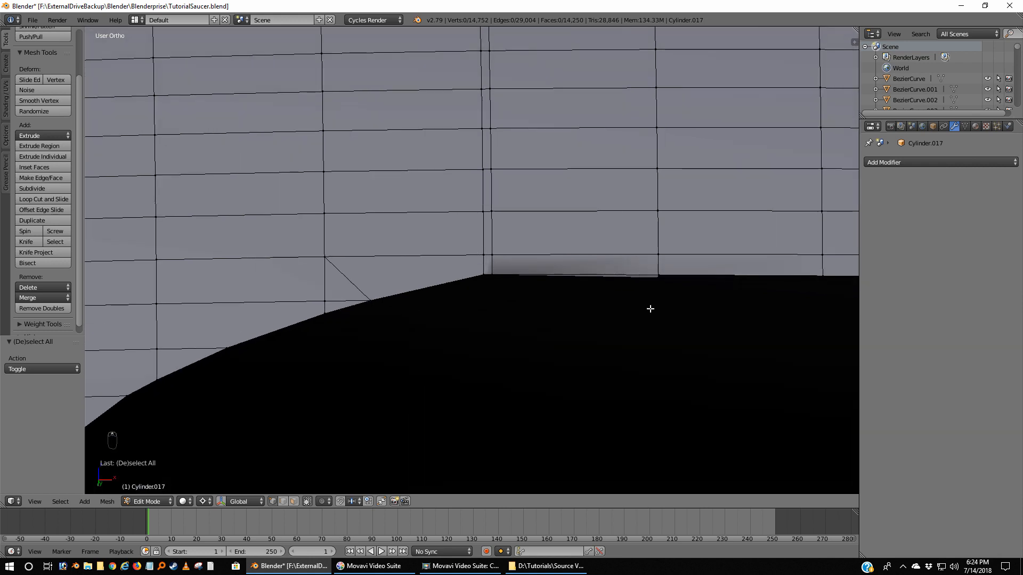
# Fill the next thin gap along the cutout's straight upper edge with a four-vertex face between two vertical grid lines, and deselect all
pyautogui.keyDown('shift'); pyautogui.moveTo(660, 308); pyautogui.dragTo(542, 317, button='middle'); pyautogui.keyUp('shift')
pyautogui.rightClick(543, 286)
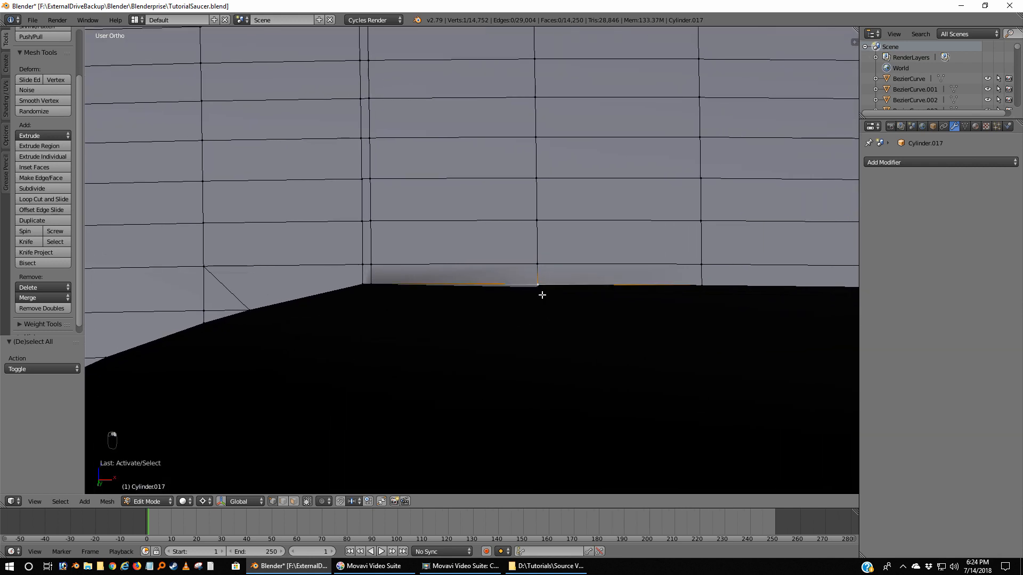
pyautogui.keyDown('shift'); pyautogui.rightClick(705, 283); pyautogui.keyUp('shift')
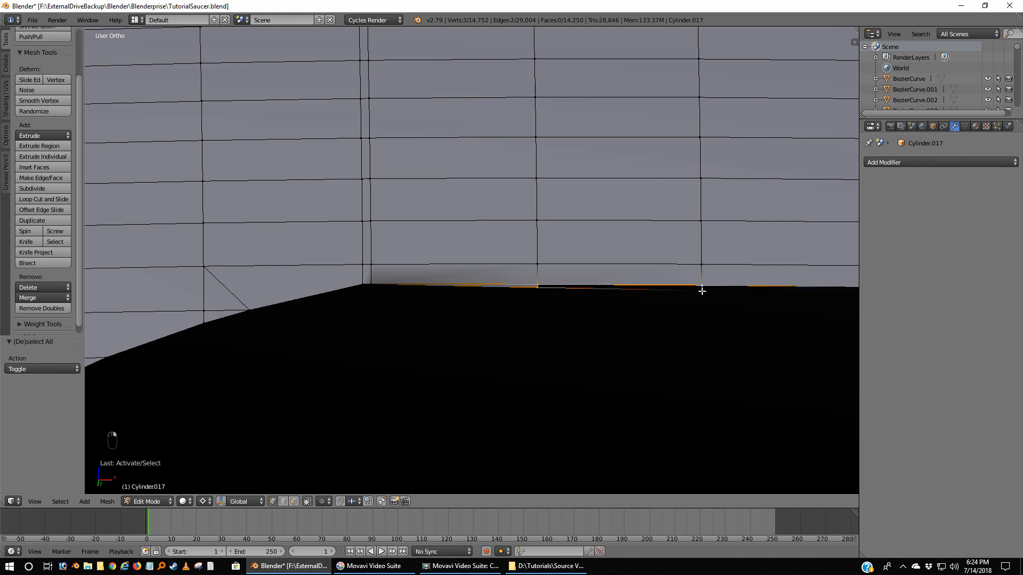
pyautogui.keyDown('shift'); pyautogui.rightClick(702, 292); pyautogui.keyUp('shift')
pyautogui.press('f')
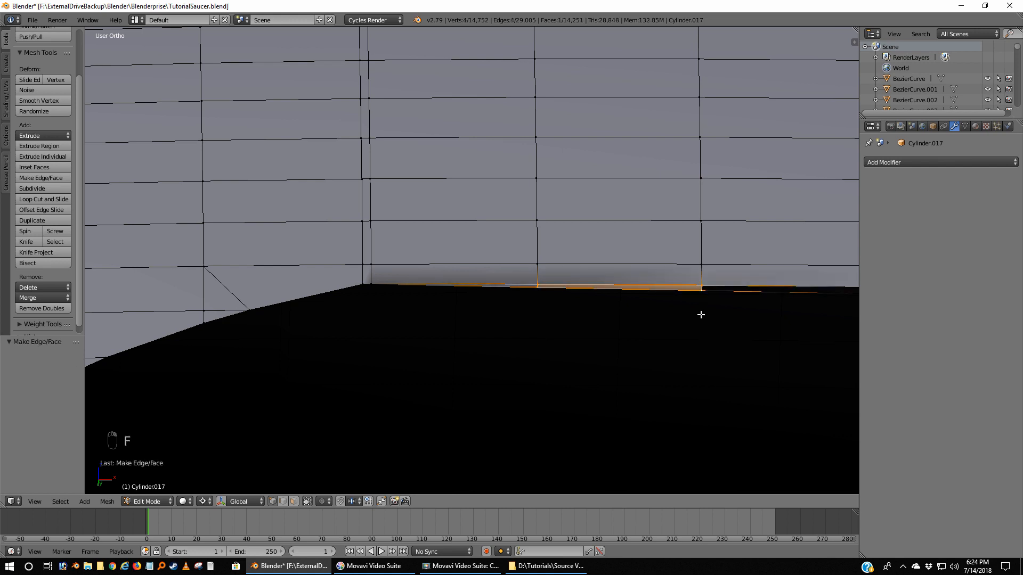
pyautogui.scroll(-3, 701, 315)
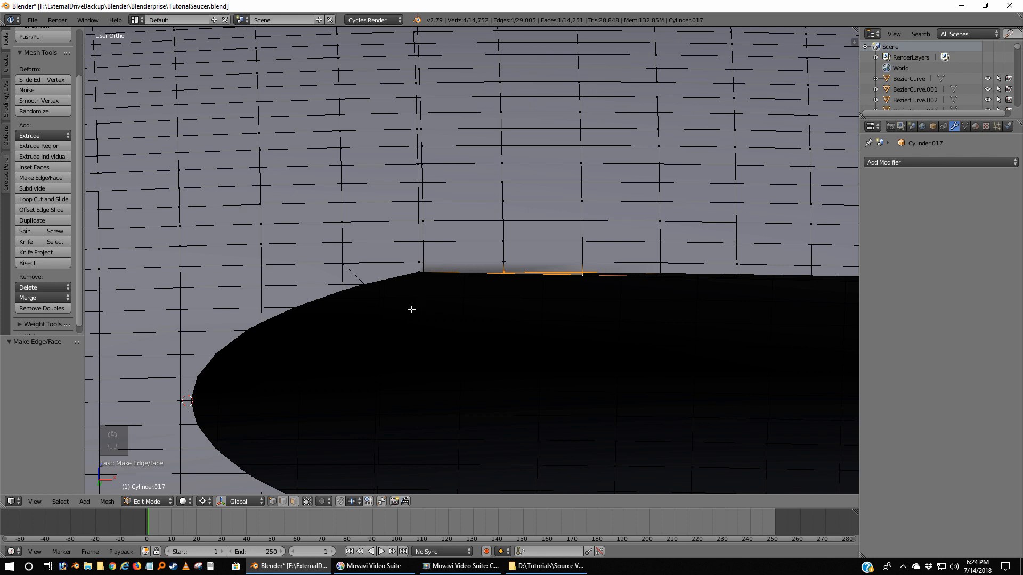
pyautogui.press('a')
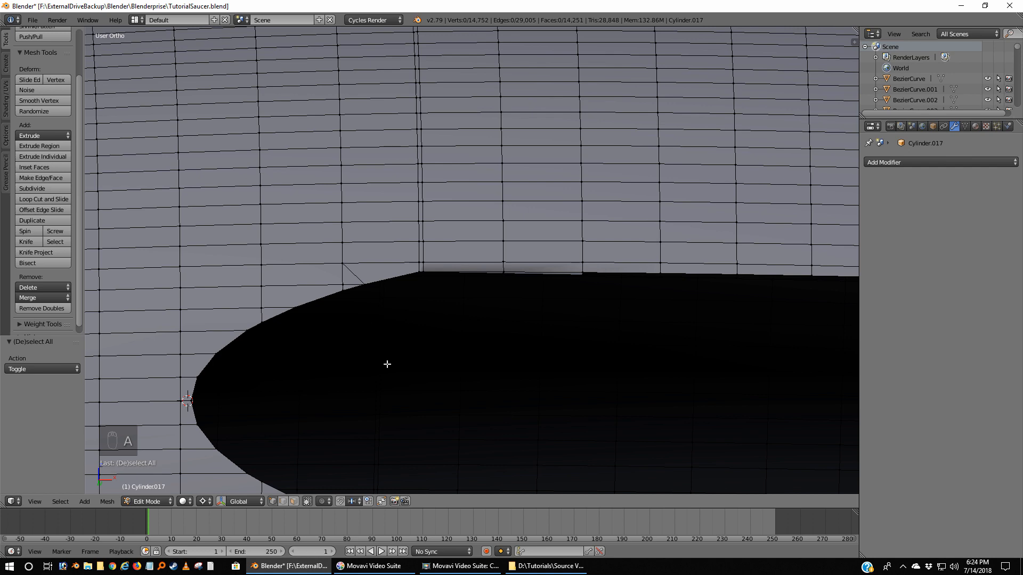
# Examine the cutout's upper and lower edges and open end from oblique angles and in front view against the reference image
pyautogui.moveTo(387, 364); pyautogui.dragTo(405, 436, button='middle')
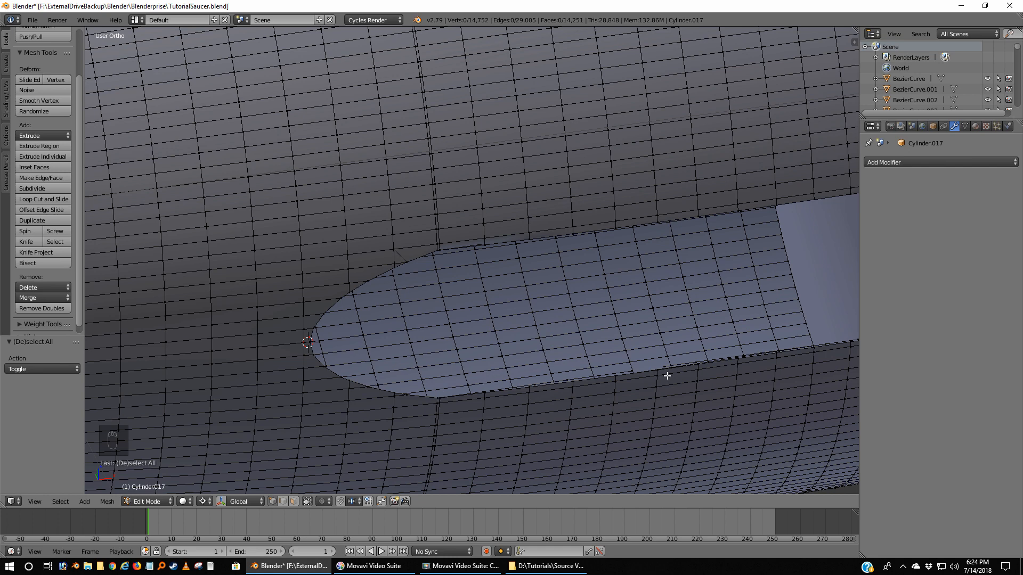
pyautogui.moveTo(668, 397)
pyautogui.mouseDown(button='middle')
pyautogui.moveTo(681, 399)
pyautogui.moveTo(670, 400)
pyautogui.mouseUp(button='middle')
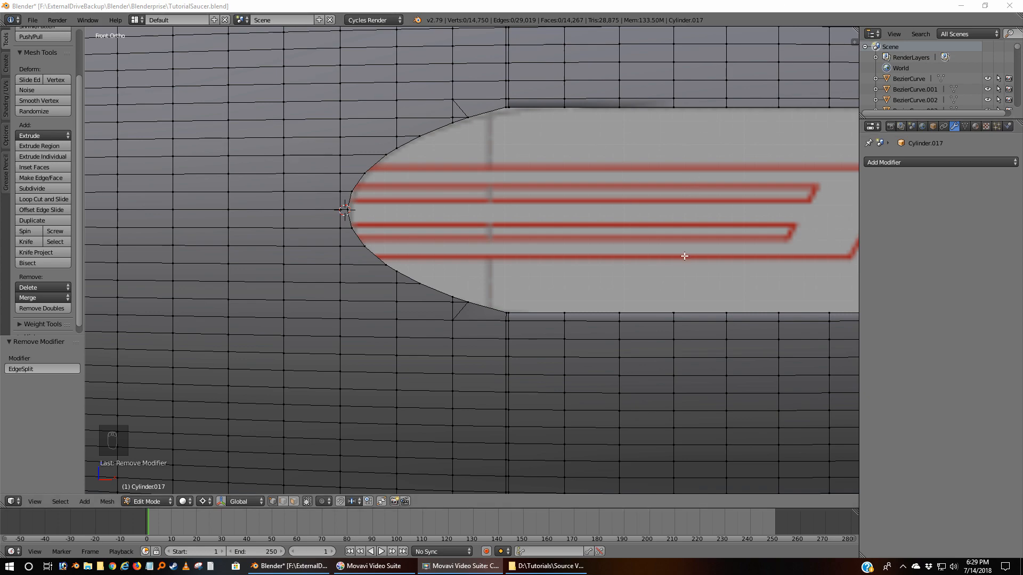
pyautogui.moveTo(682, 254); pyautogui.dragTo(407, 225, button='middle')
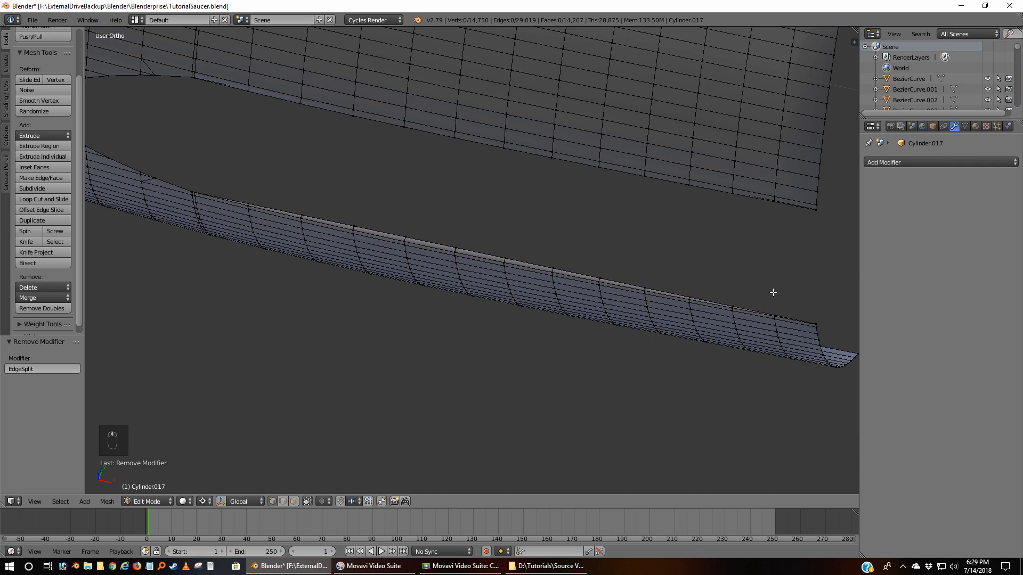
pyautogui.moveTo(555, 221); pyautogui.dragTo(589, 91, button='middle')
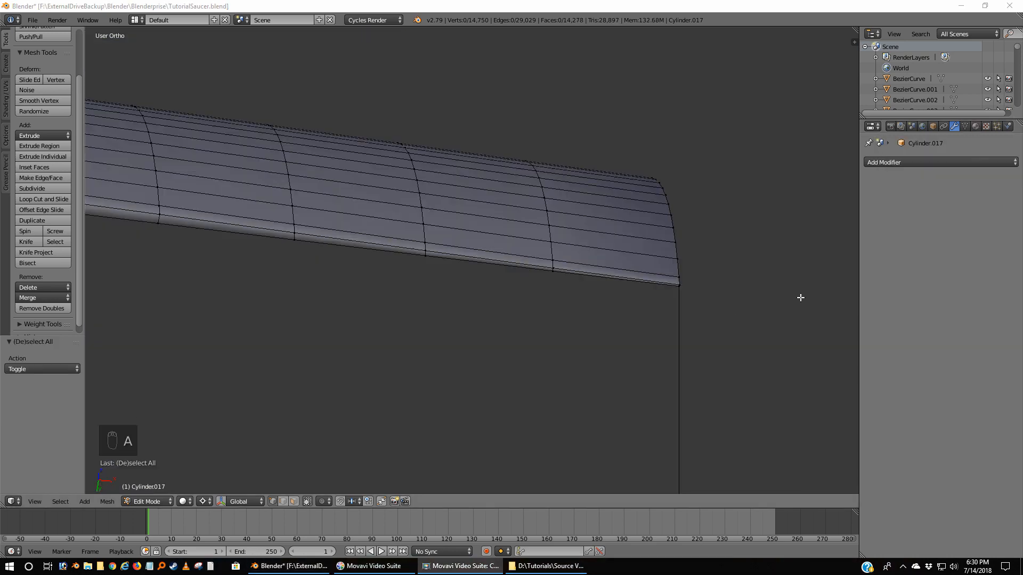
pyautogui.scroll(-5, 502, 335)
pyautogui.moveTo(477, 335); pyautogui.dragTo(450, 360, button='middle')
pyautogui.press('KP_1')
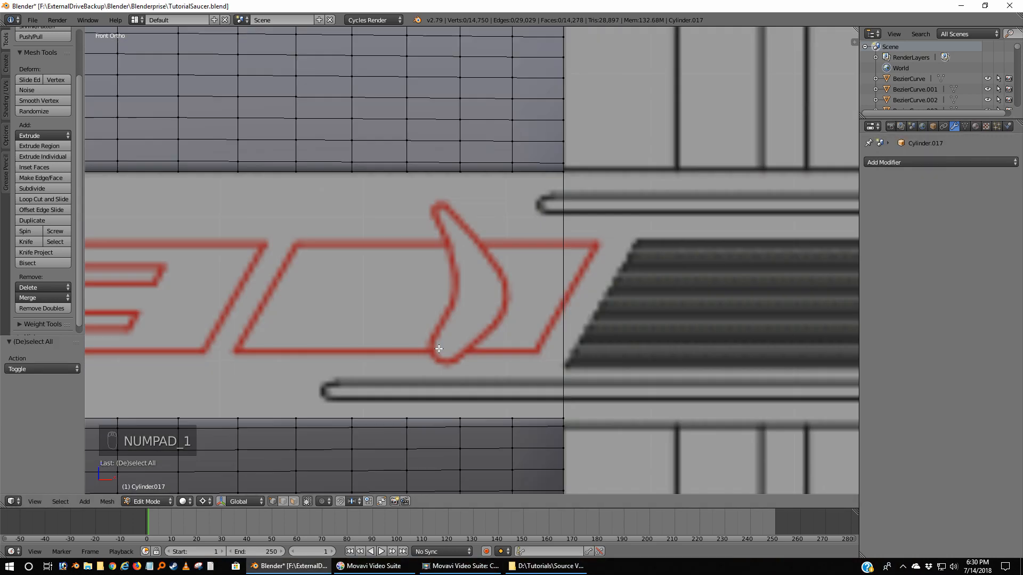
pyautogui.scroll(-4, 407, 286)
pyautogui.scroll(4, 521, 276)
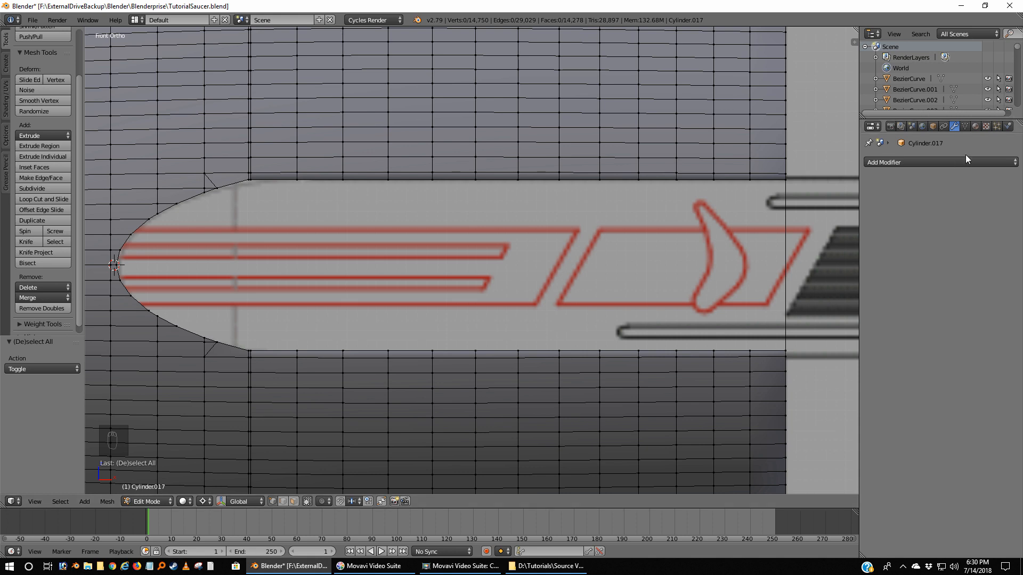
# Preview the hull's cutout and end cap in Object Mode with an Edge Split modifier, and remove the modifier
pyautogui.click(945, 161)
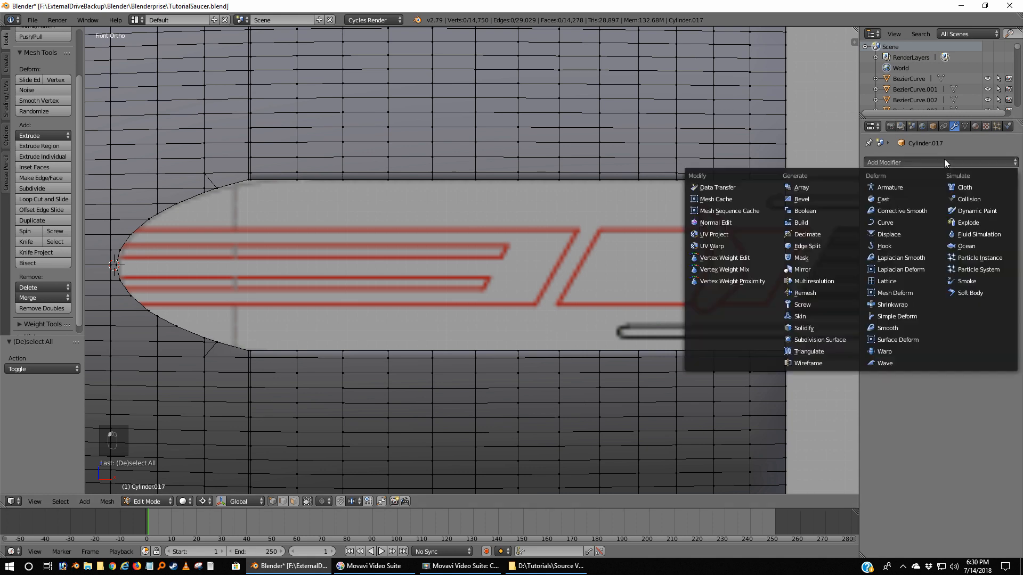
pyautogui.click(832, 248)
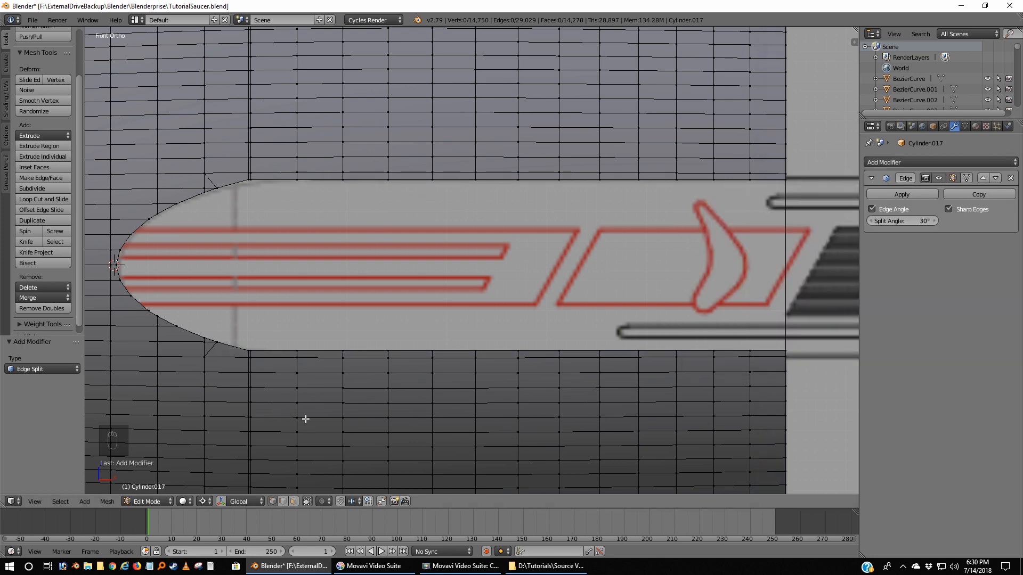
pyautogui.moveTo(537, 333); pyautogui.dragTo(579, 388, button='middle')
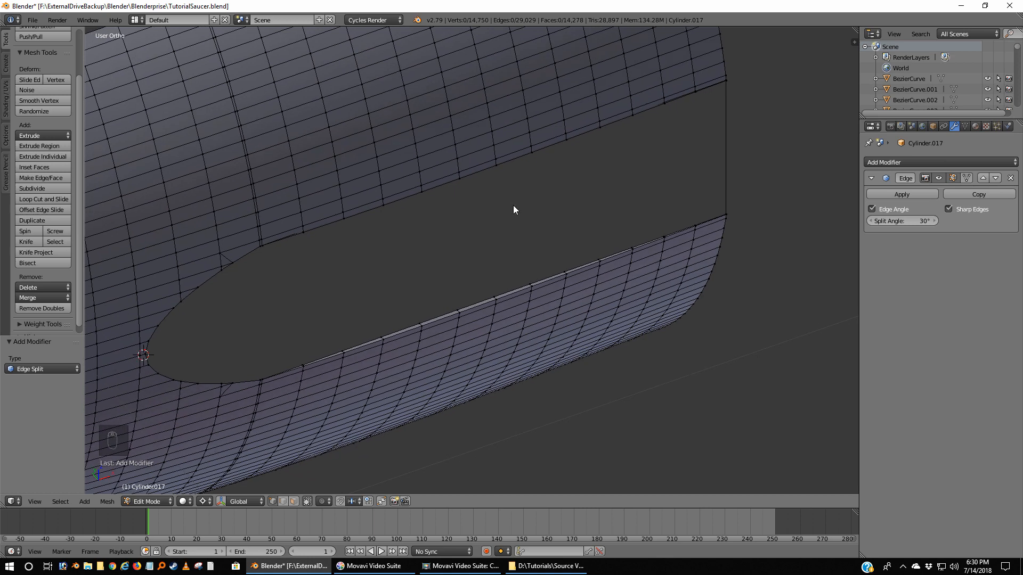
pyautogui.press('Tab')
pyautogui.moveTo(562, 263)
pyautogui.mouseDown(button='middle')
pyautogui.moveTo(557, 283)
pyautogui.moveTo(498, 146)
pyautogui.moveTo(536, 272)
pyautogui.mouseUp(button='middle')
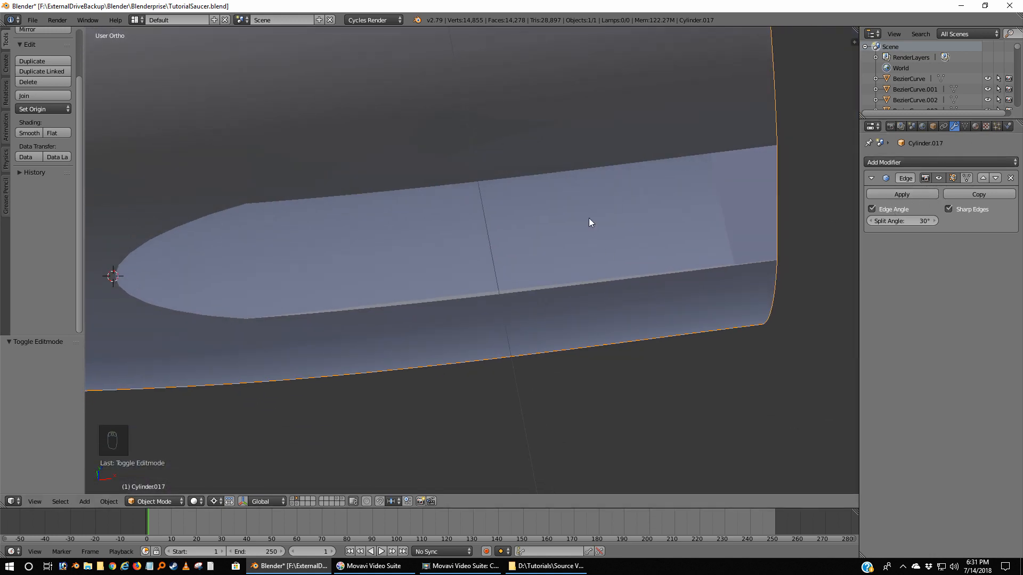
pyautogui.moveTo(589, 218); pyautogui.dragTo(574, 128, button='middle')
pyautogui.scroll(-5, 575, 131)
pyautogui.moveTo(584, 168); pyautogui.dragTo(605, 230, button='middle')
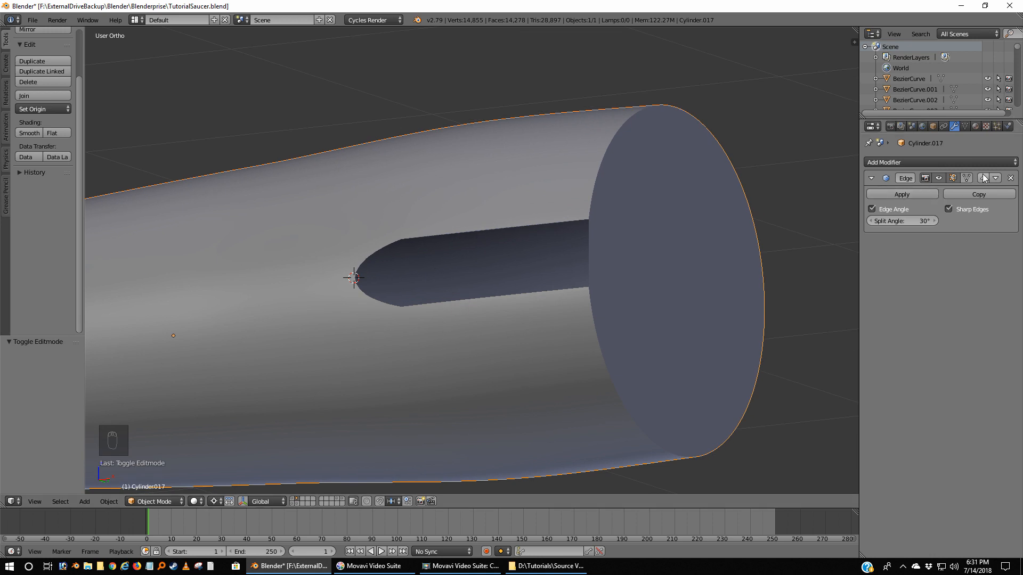
pyautogui.click(1011, 178)
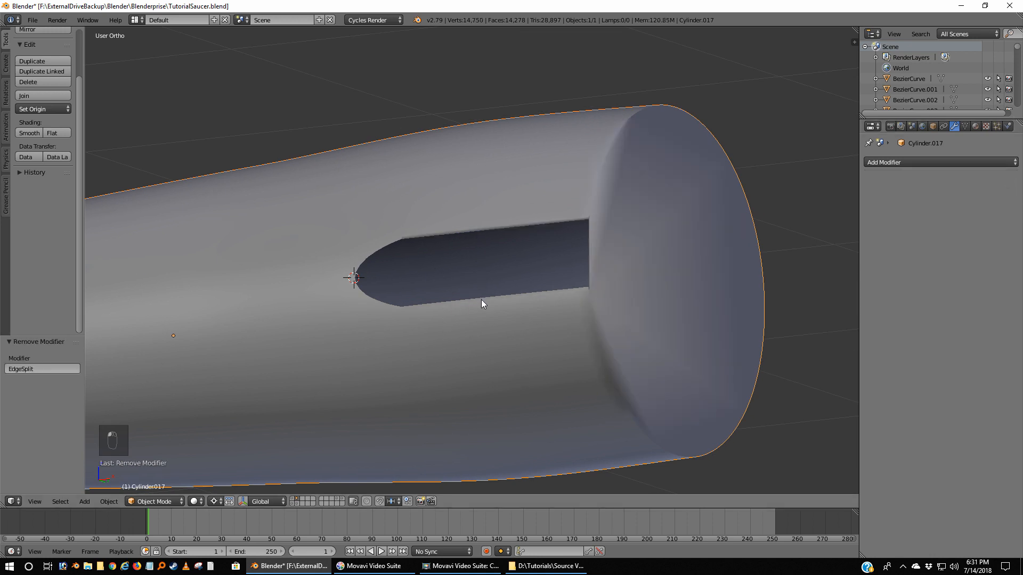
# Examine the cutout's rounded nose in Edit Mode in front view, comparing its boundary edges and adjoining faces with the reference image
pyautogui.press('Tab')
pyautogui.scroll(4, 442, 309)
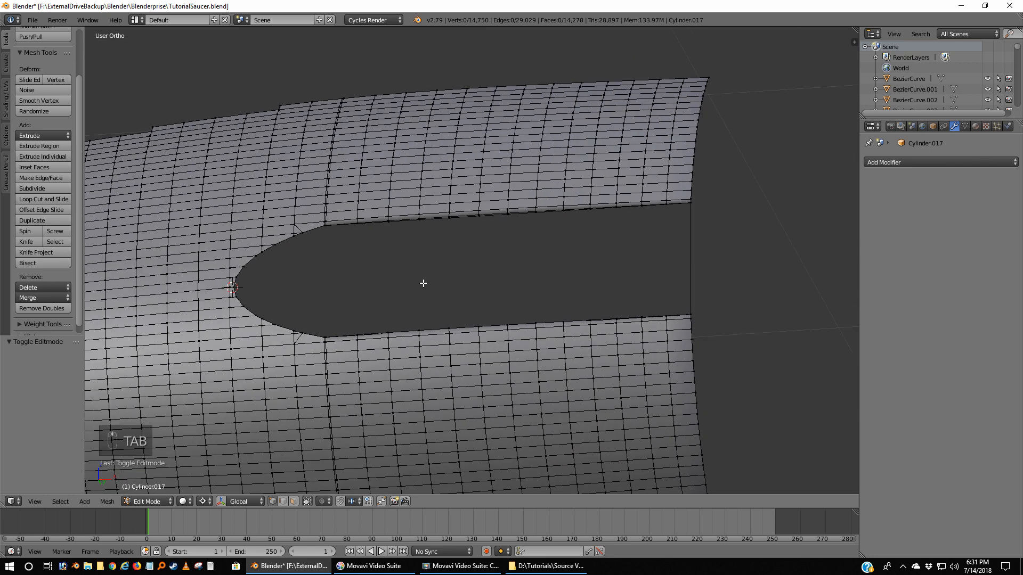
pyautogui.press('KP_1')
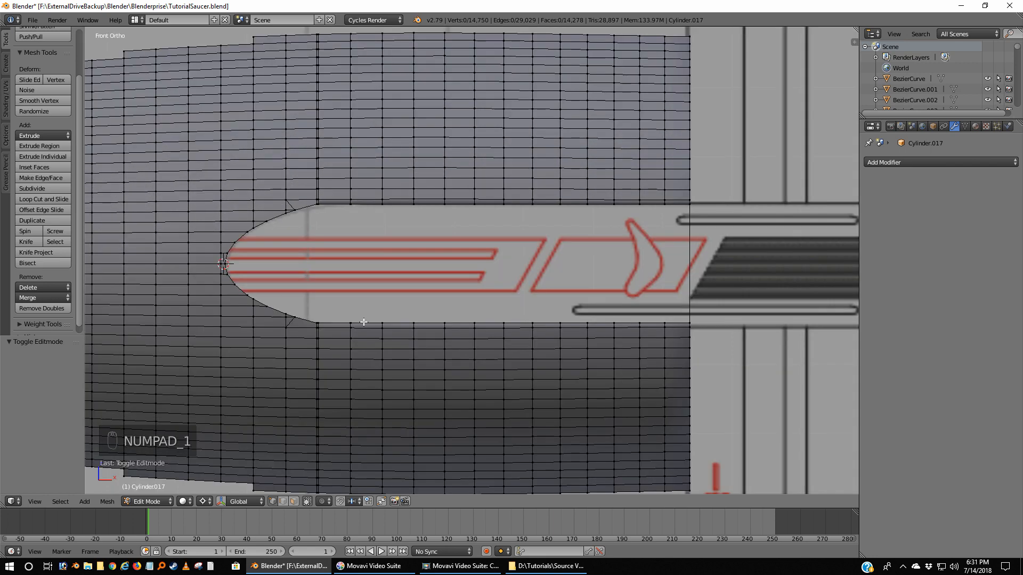
pyautogui.scroll(5, 207, 272)
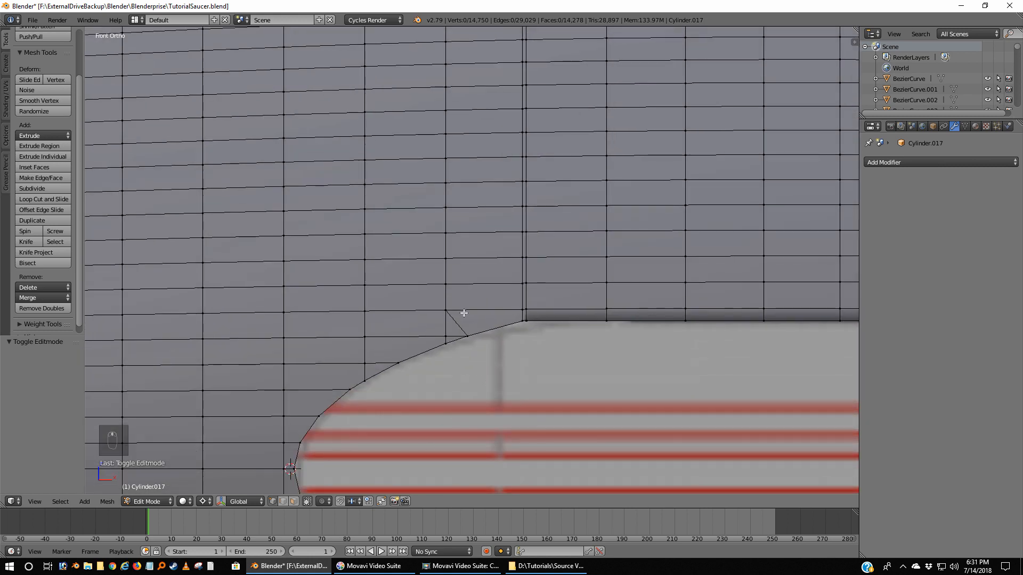
pyautogui.keyDown('shift'); pyautogui.moveTo(406, 366); pyautogui.dragTo(428, 255, button='middle'); pyautogui.keyUp('shift')
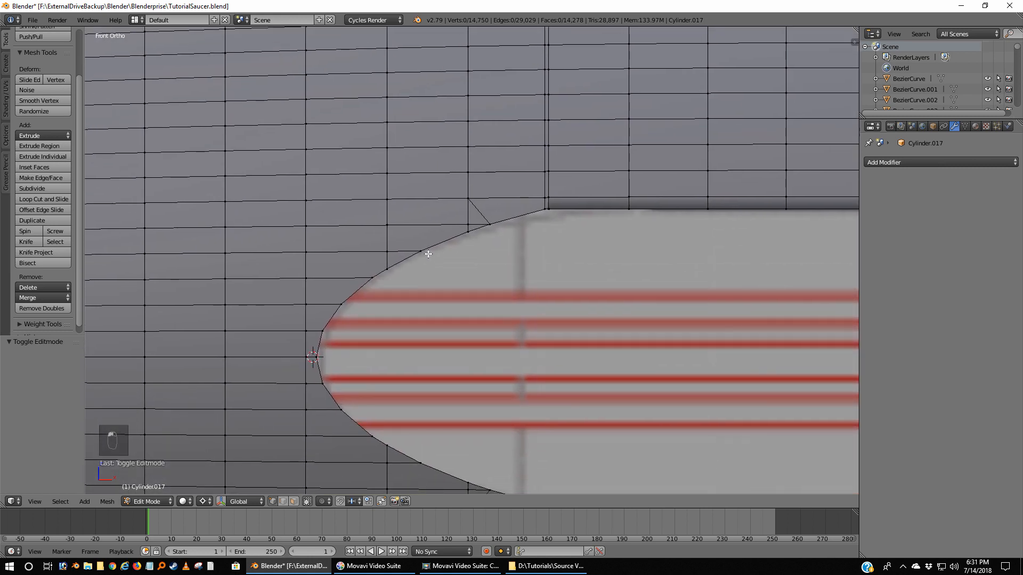
pyautogui.scroll(3, 429, 254)
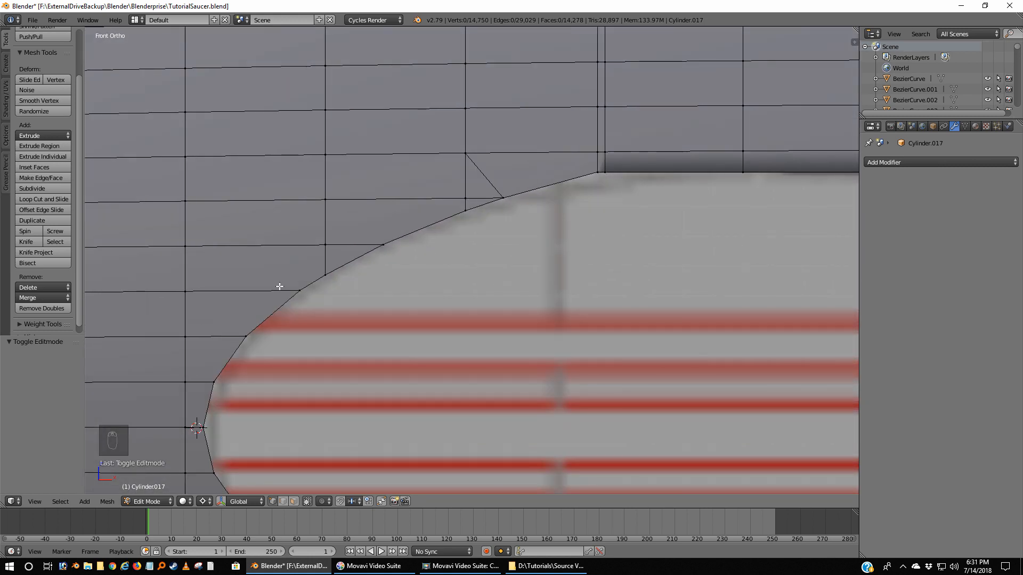
pyautogui.keyDown('shift'); pyautogui.moveTo(211, 387); pyautogui.dragTo(243, 292, button='middle'); pyautogui.keyUp('shift')
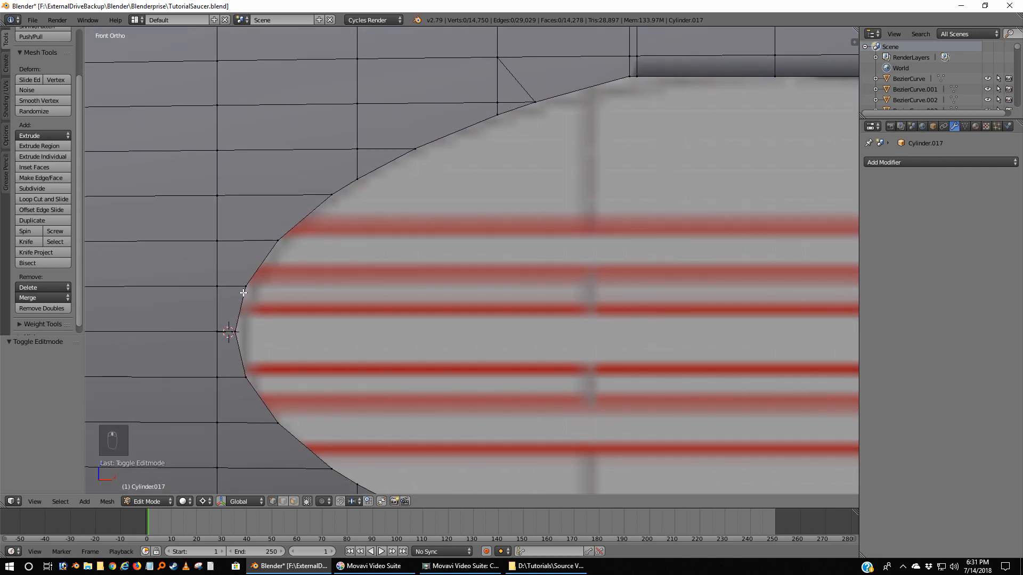
pyautogui.scroll(-4, 245, 292)
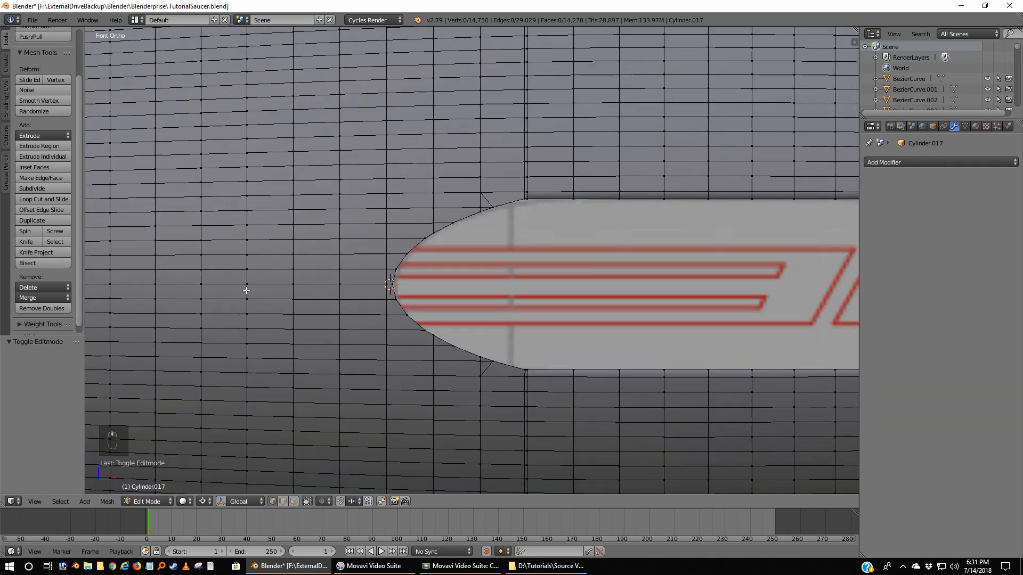
pyautogui.scroll(3, 246, 291)
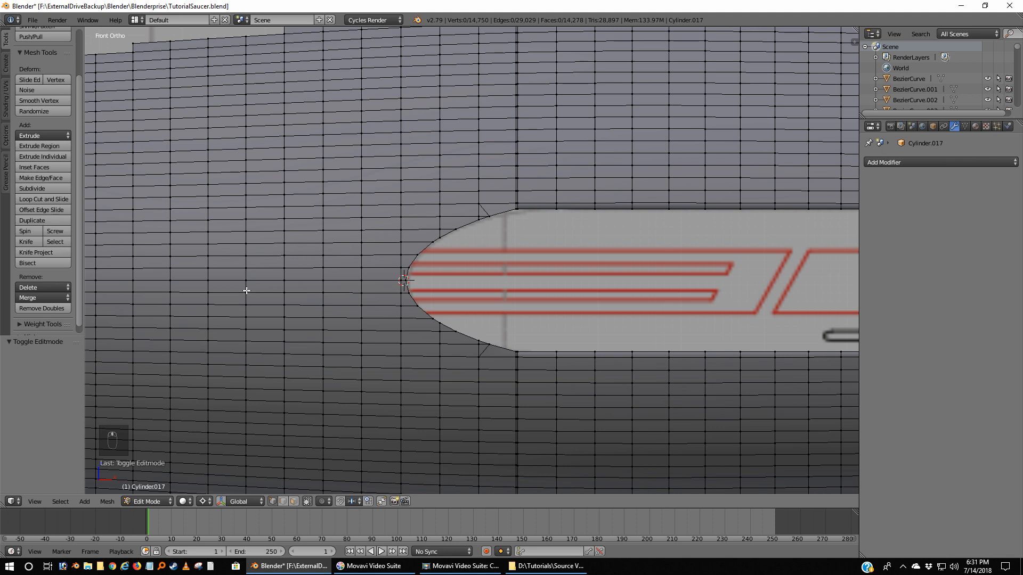
pyautogui.scroll(6, 527, 266)
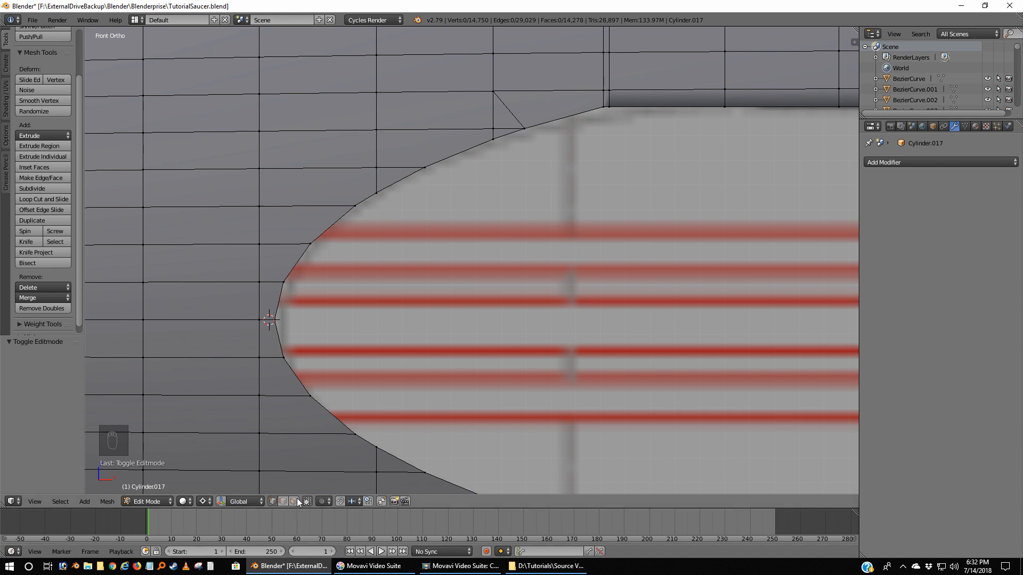
pyautogui.scroll(-1, 536, 155)
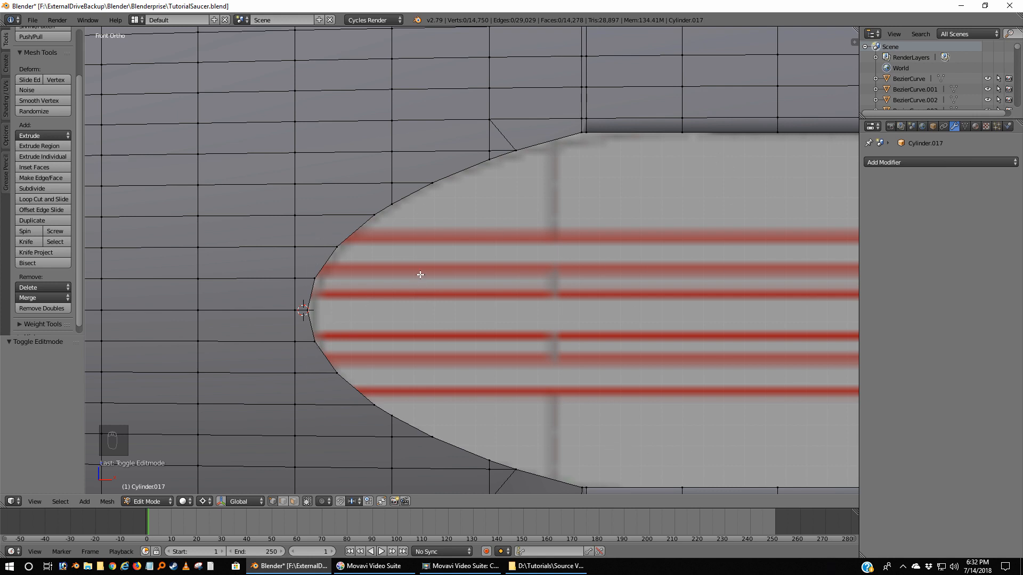
# Delete the long boundary edge on the nose's upper curve, on the nose-tip side of the existing corner triangle, using the Edges option
pyautogui.scroll(2, 427, 206)
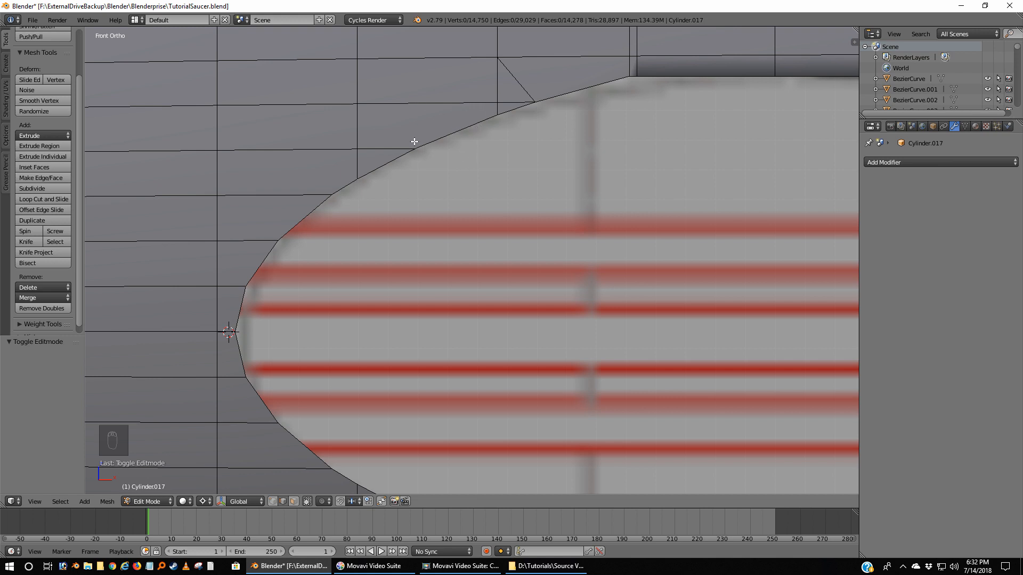
pyautogui.rightClick(475, 154)
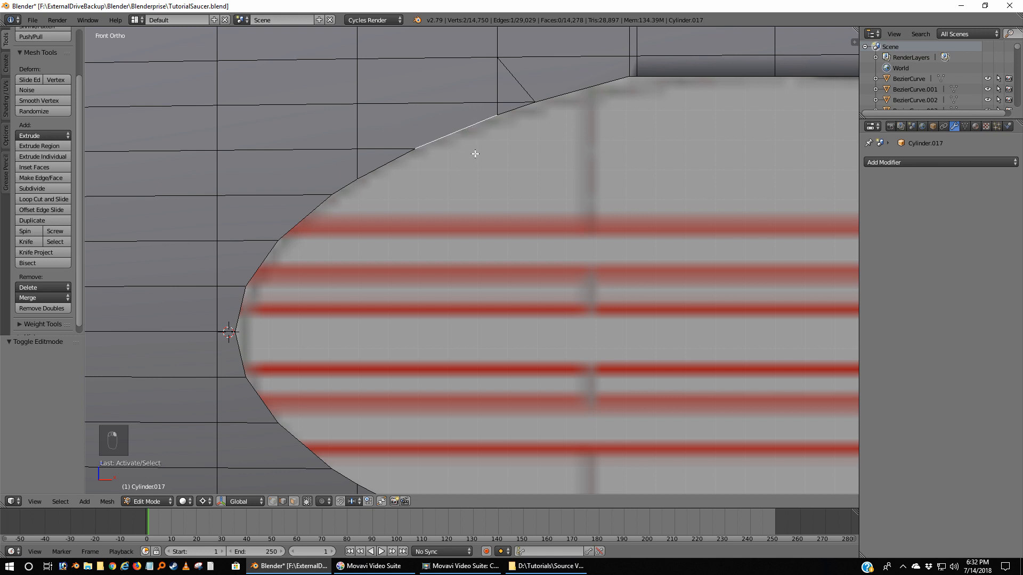
pyautogui.press('x')
pyautogui.click(483, 193)
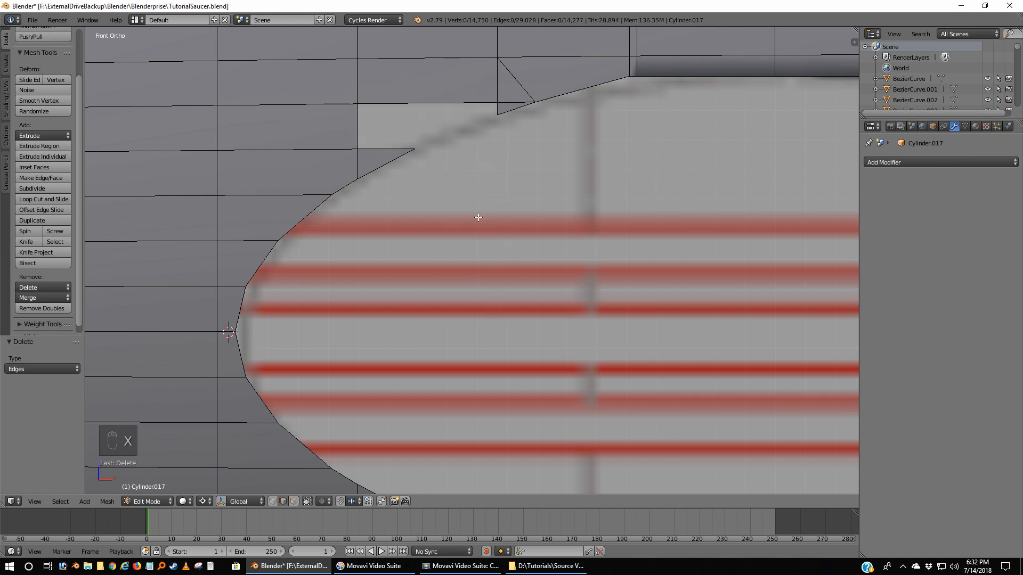
# In vertex select mode, fill the nose-tip end of the upper curve's gap with a triangle from two grid vertices and the curve vertex
pyautogui.click(272, 501)
pyautogui.rightClick(358, 102)
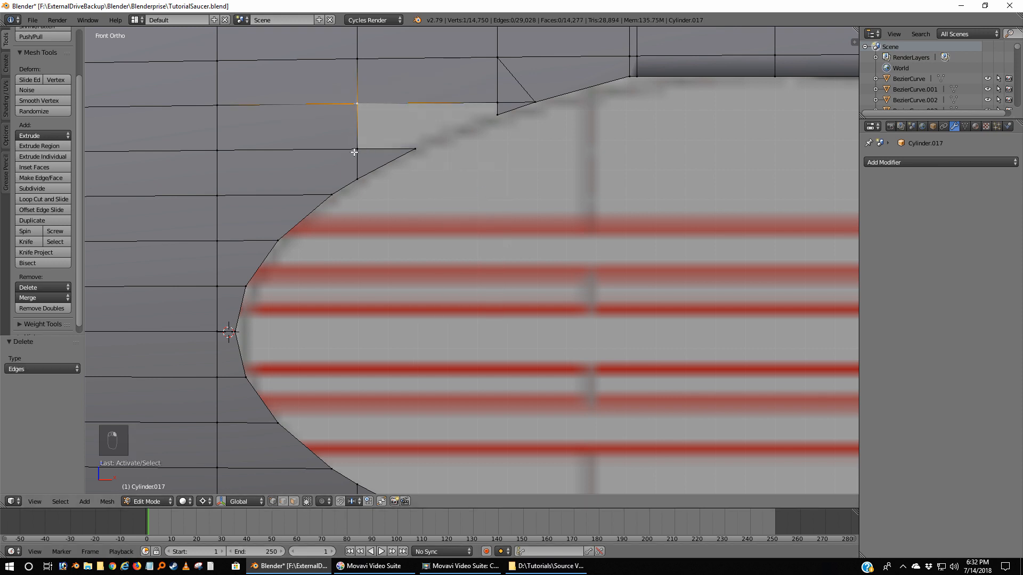
pyautogui.keyDown('shift'); pyautogui.rightClick(356, 151); pyautogui.keyUp('shift')
pyautogui.keyDown('shift'); pyautogui.rightClick(423, 147); pyautogui.keyUp('shift')
pyautogui.press('f')
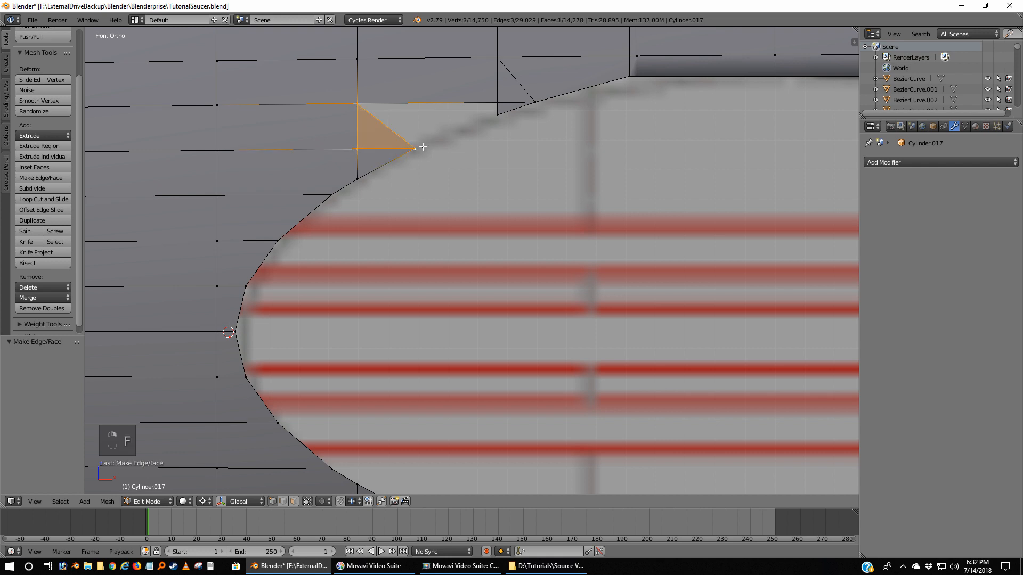
# Fill the rest of that upper gap with a four-vertex face between the new diagonal and the next vertical grid line, and deselect all
pyautogui.rightClick(355, 101)
pyautogui.keyDown('shift'); pyautogui.rightClick(413, 148); pyautogui.keyUp('shift')
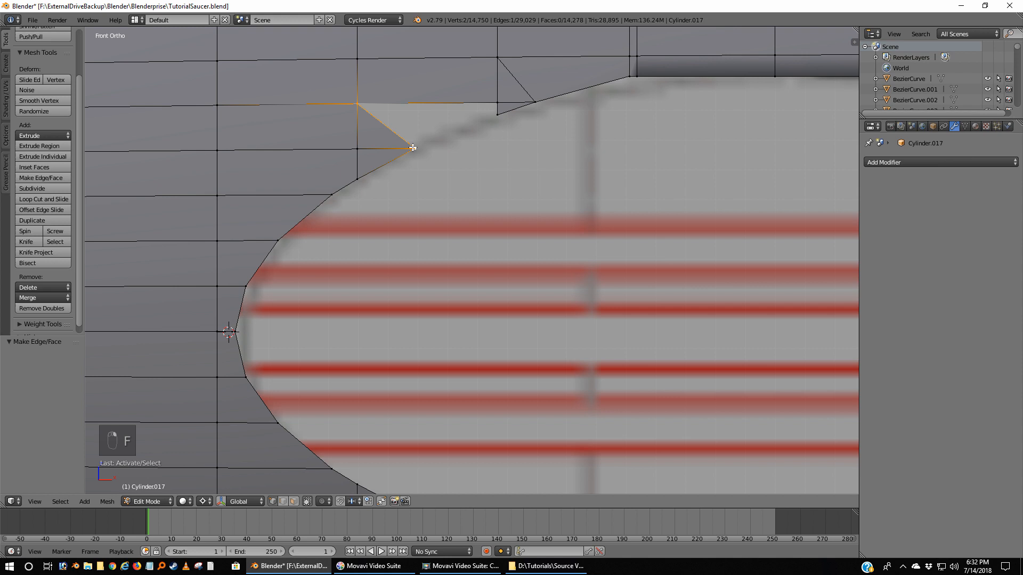
pyautogui.keyDown('shift'); pyautogui.rightClick(502, 116); pyautogui.keyUp('shift')
pyautogui.keyDown('shift'); pyautogui.rightClick(499, 100); pyautogui.keyUp('shift')
pyautogui.press('f')
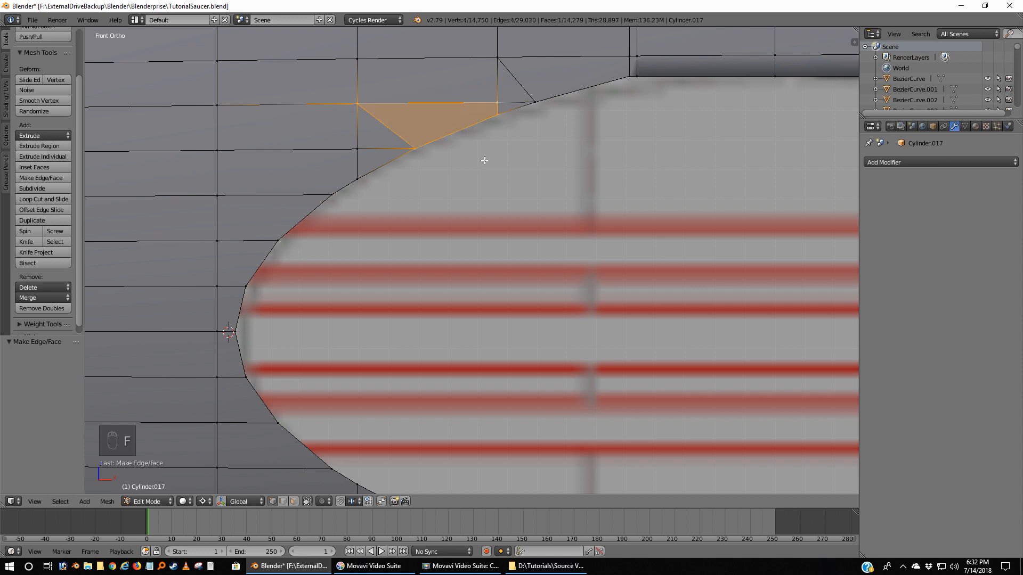
pyautogui.press('a')
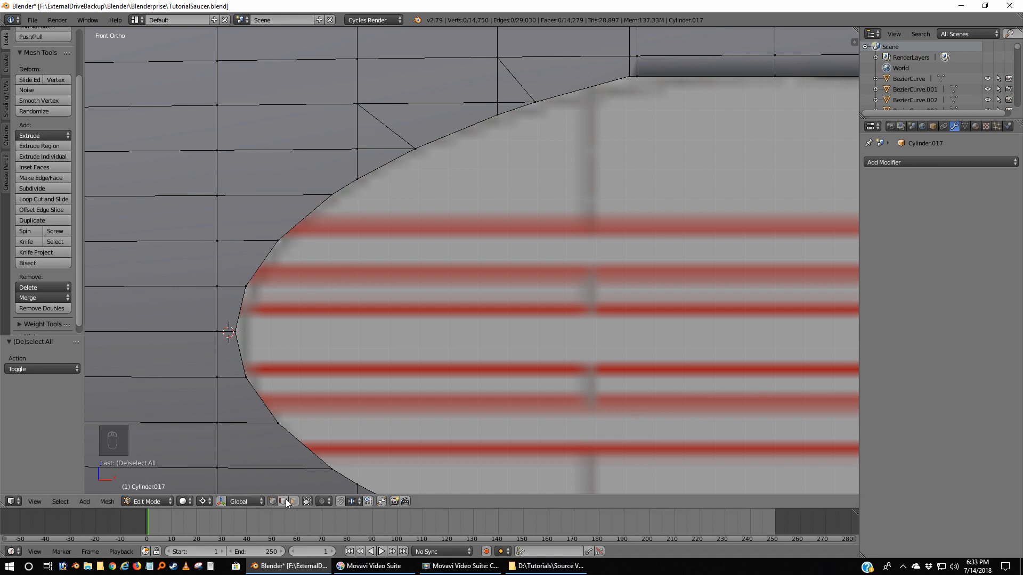
# Delete the short boundary edge farther down the nose's upper curve, just beside the vertical grid line, using the Edges option
pyautogui.rightClick(351, 185)
pyautogui.press('x')
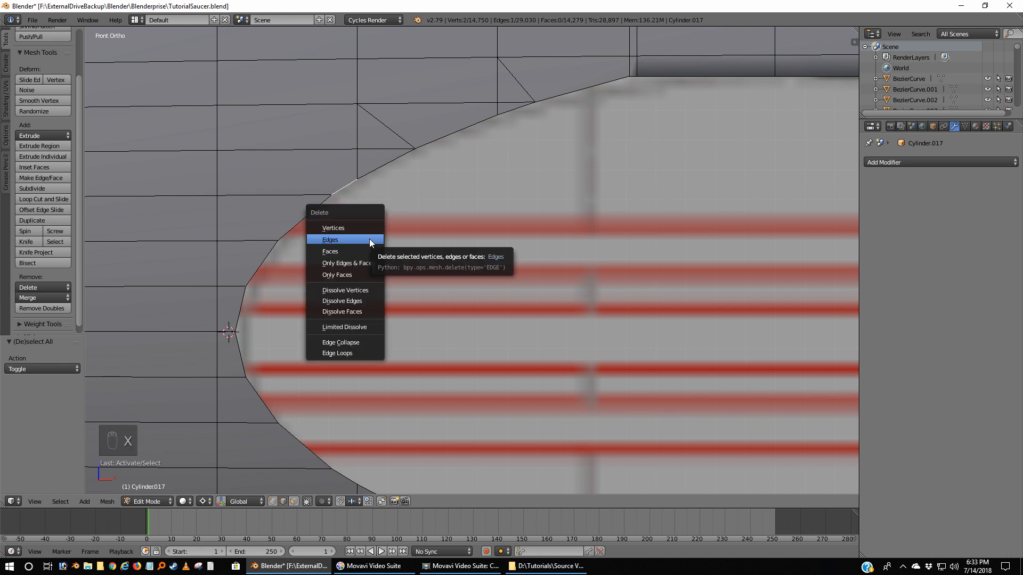
pyautogui.click(369, 239)
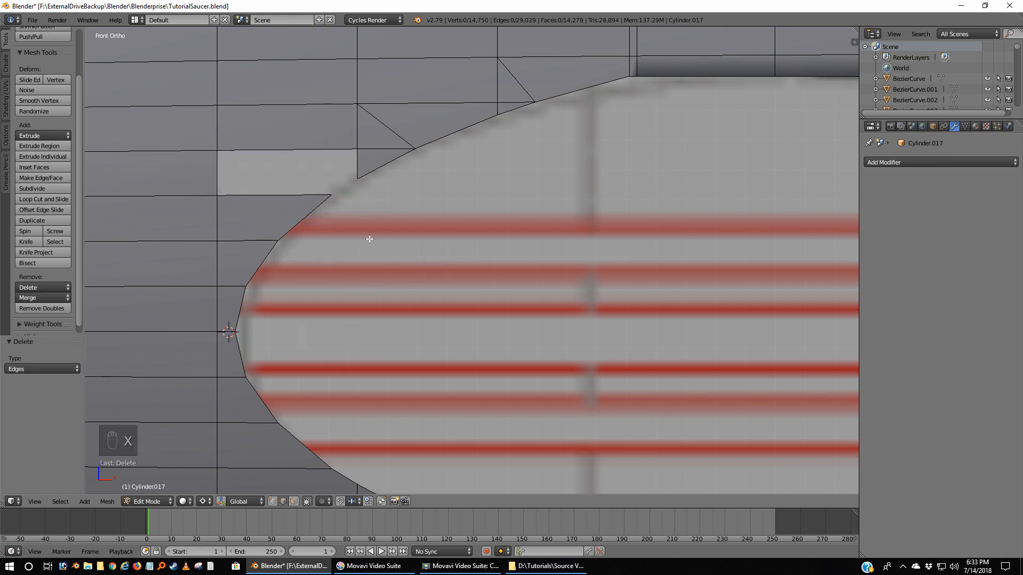
# In vertex select mode, fill a small triangle between the grid vertex and the deleted edge's two endpoints on the upper curve
pyautogui.click(272, 501)
pyautogui.rightClick(356, 150)
pyautogui.keyDown('shift'); pyautogui.rightClick(332, 195); pyautogui.keyUp('shift')
pyautogui.keyDown('shift'); pyautogui.rightClick(355, 182); pyautogui.keyUp('shift')
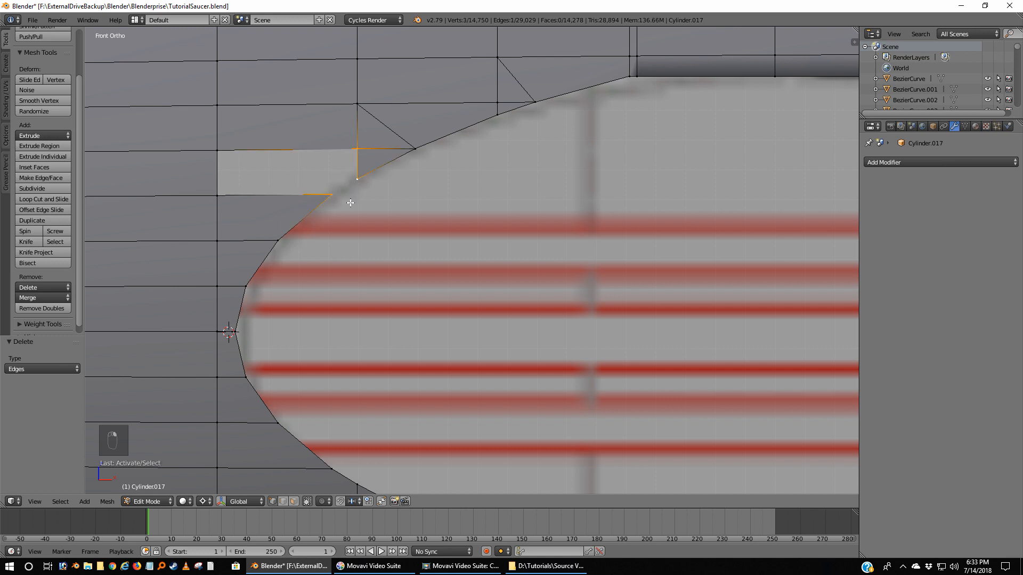
pyautogui.press('f')
# Close the remaining gap beside the small upper triangle with a four-vertex face reaching the neighbouring vertical grid line, and deselect all
pyautogui.rightClick(353, 148)
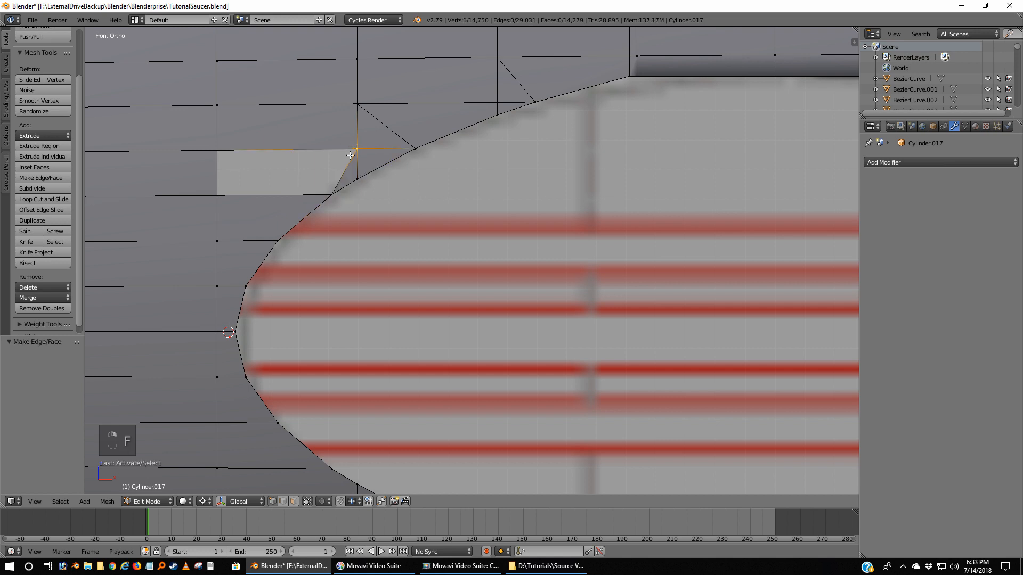
pyautogui.keyDown('shift'); pyautogui.rightClick(331, 194); pyautogui.keyUp('shift')
pyautogui.keyDown('shift'); pyautogui.rightClick(217, 195); pyautogui.keyUp('shift')
pyautogui.keyDown('shift'); pyautogui.rightClick(218, 151); pyautogui.keyUp('shift')
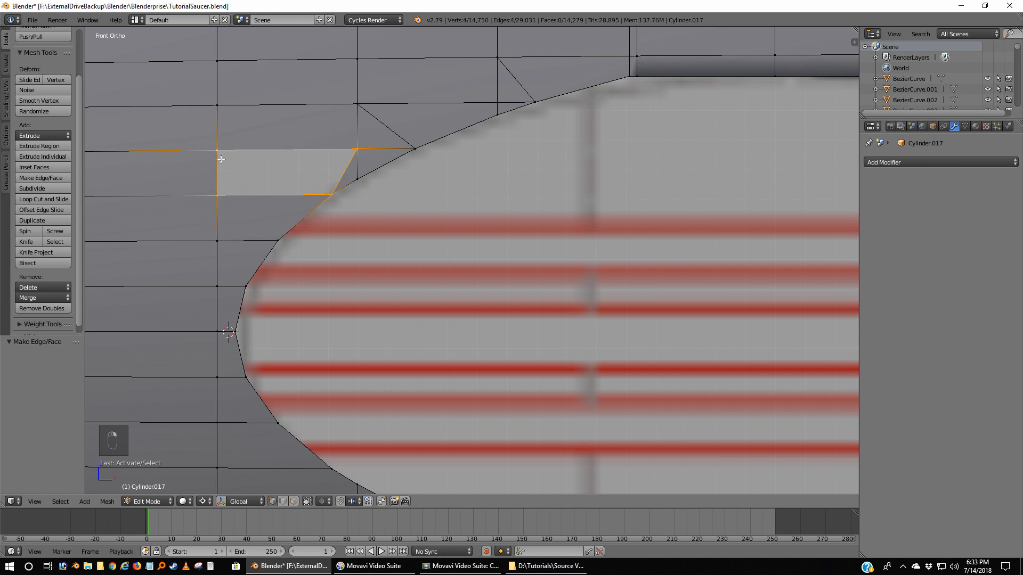
pyautogui.press('f')
pyautogui.press('a')
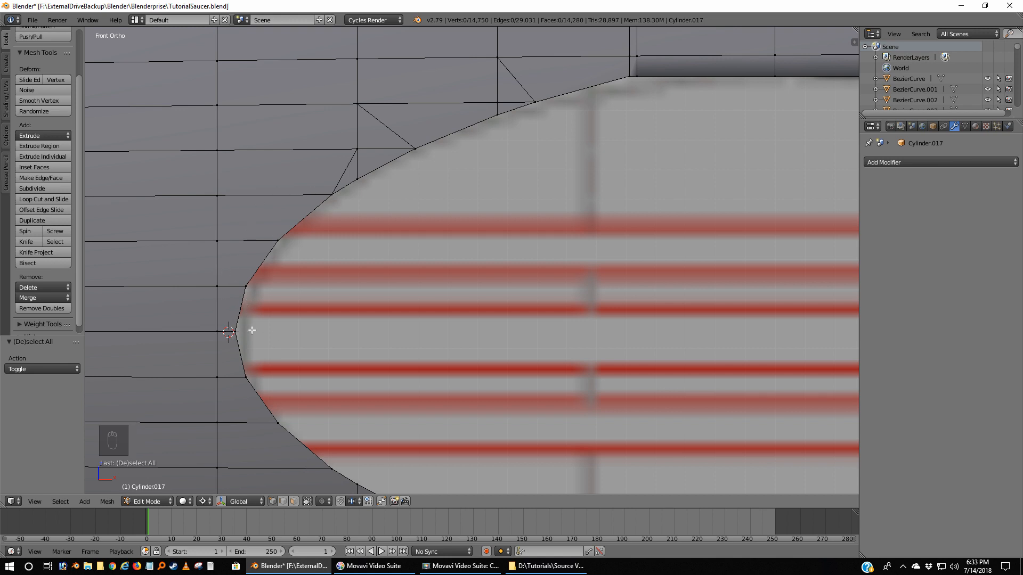
# Delete the two matching boundary edges on the nose's lower curve, the short one and the long one beside the corner triangle
pyautogui.keyDown('shift'); pyautogui.moveTo(380, 416); pyautogui.dragTo(392, 242, button='middle'); pyautogui.keyUp('shift')
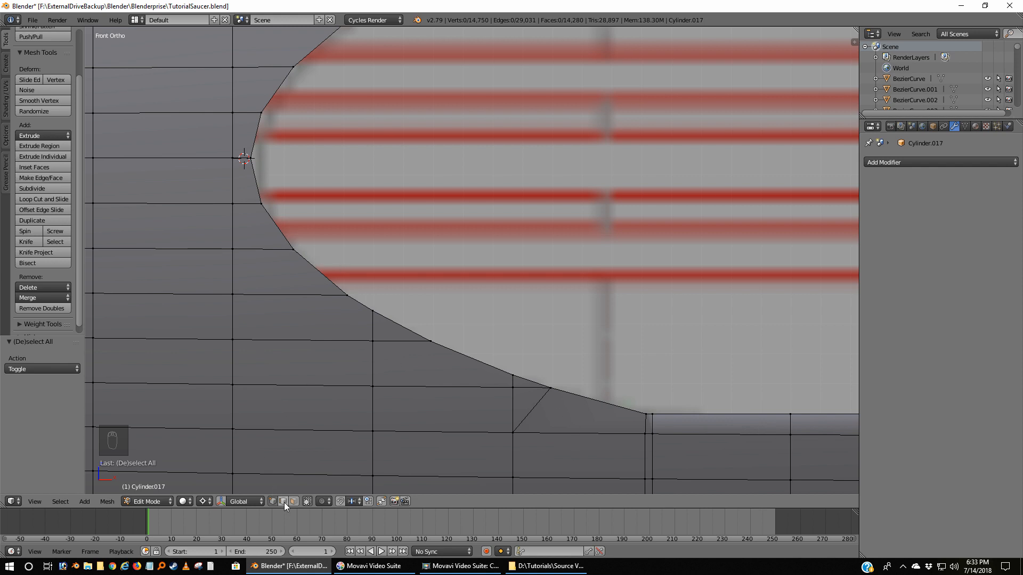
pyautogui.rightClick(363, 305)
pyautogui.press('x')
pyautogui.click(366, 306)
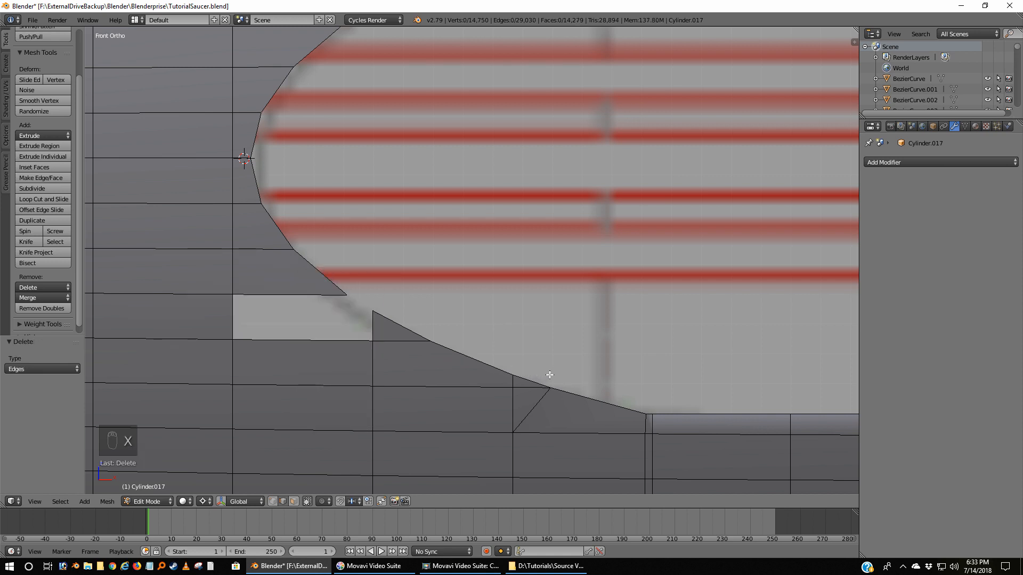
pyautogui.rightClick(468, 359)
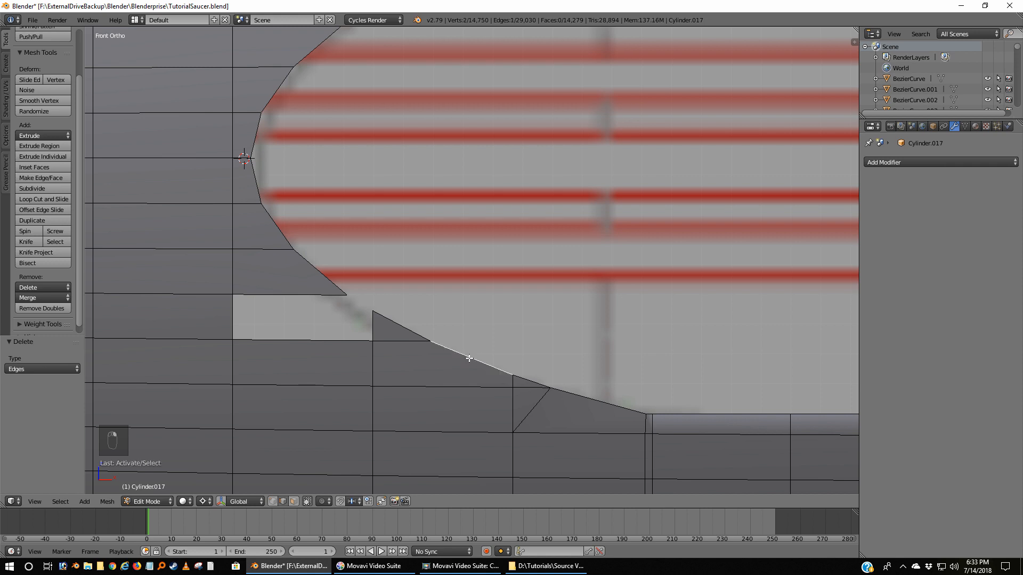
pyautogui.press('x')
pyautogui.click(486, 322)
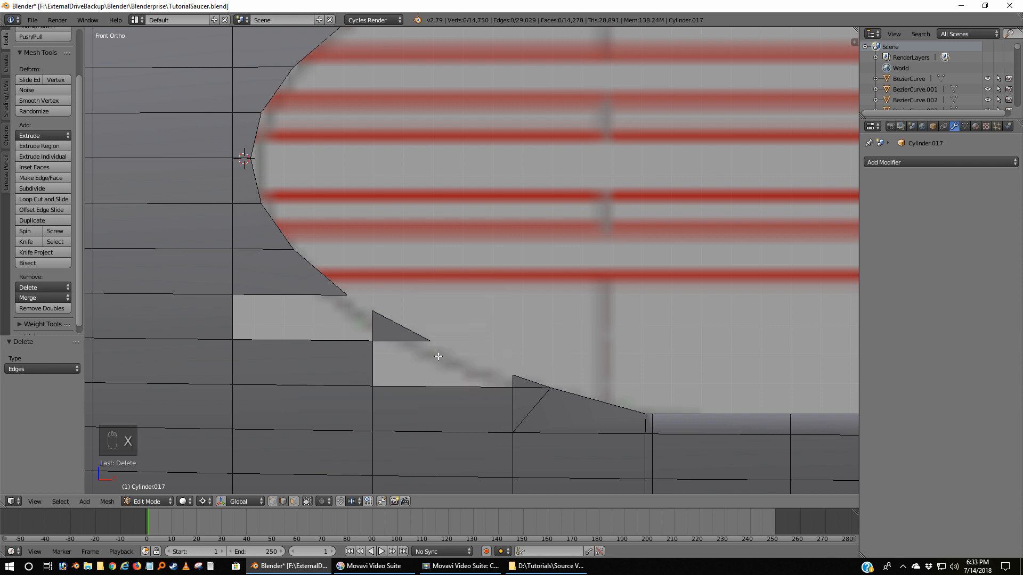
# In vertex select mode, fill a small triangle between the grid vertex and the deleted short edge's endpoints on the lower curve
pyautogui.click(272, 502)
pyautogui.rightClick(372, 342)
pyautogui.keyDown('shift'); pyautogui.rightClick(346, 295); pyautogui.keyUp('shift')
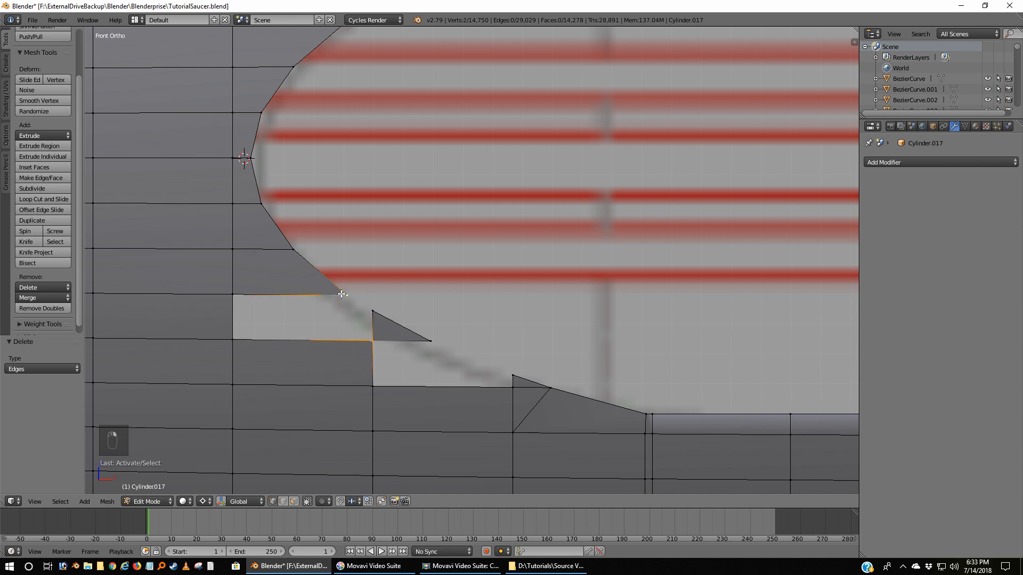
pyautogui.keyDown('shift'); pyautogui.rightClick(372, 311); pyautogui.keyUp('shift')
pyautogui.press('f')
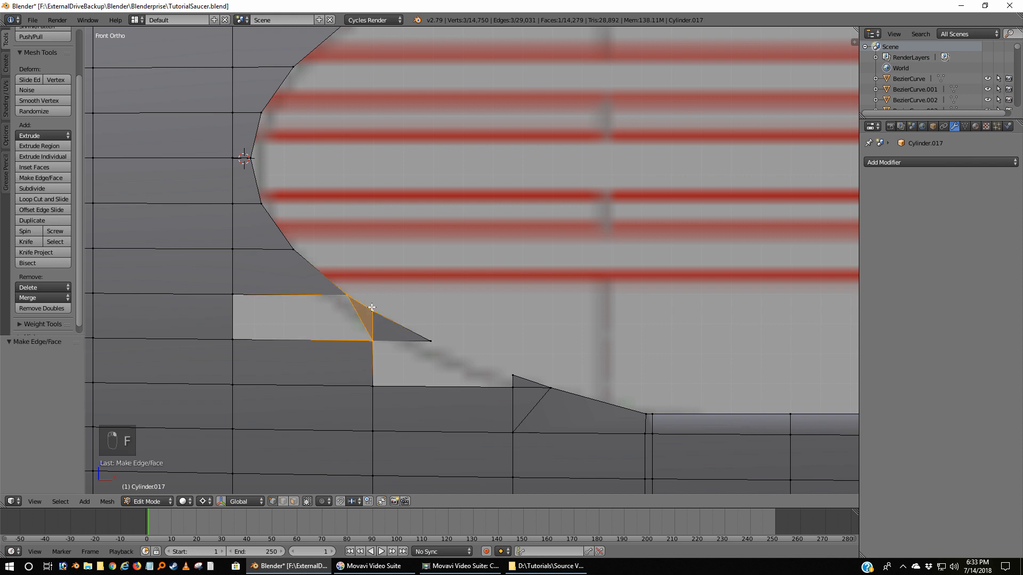
# Fill the rest of the gap beside the small lower triangle with a four-vertex face reaching the neighbouring vertical grid line
pyautogui.rightClick(361, 345)
pyautogui.keyDown('shift'); pyautogui.rightClick(341, 299); pyautogui.keyUp('shift')
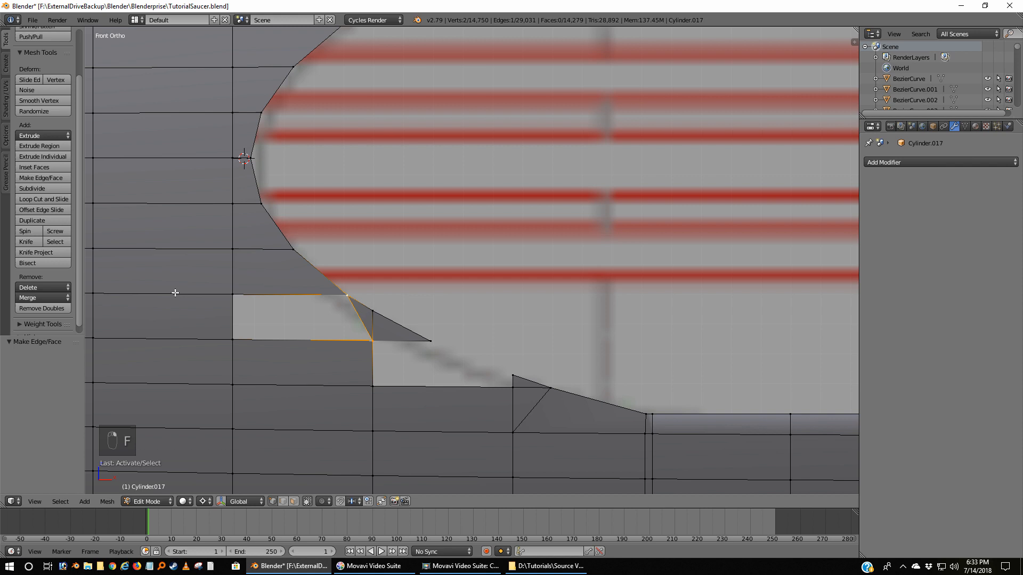
pyautogui.keyDown('shift'); pyautogui.rightClick(229, 296); pyautogui.keyUp('shift')
pyautogui.keyDown('shift'); pyautogui.rightClick(238, 336); pyautogui.keyUp('shift')
pyautogui.press('f')
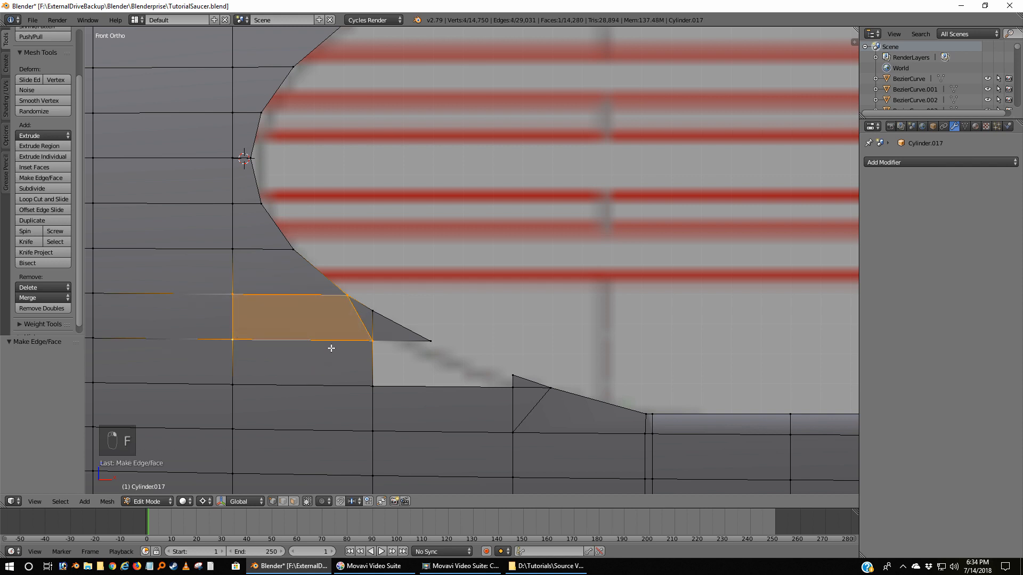
# Fill the nose-tip end of the lower curve's second gap with a triangle from two grid vertices and the curve vertex
pyautogui.rightClick(373, 340)
pyautogui.keyDown('shift'); pyautogui.rightClick(373, 386); pyautogui.keyUp('shift')
pyautogui.keyDown('shift'); pyautogui.rightClick(429, 341); pyautogui.keyUp('shift')
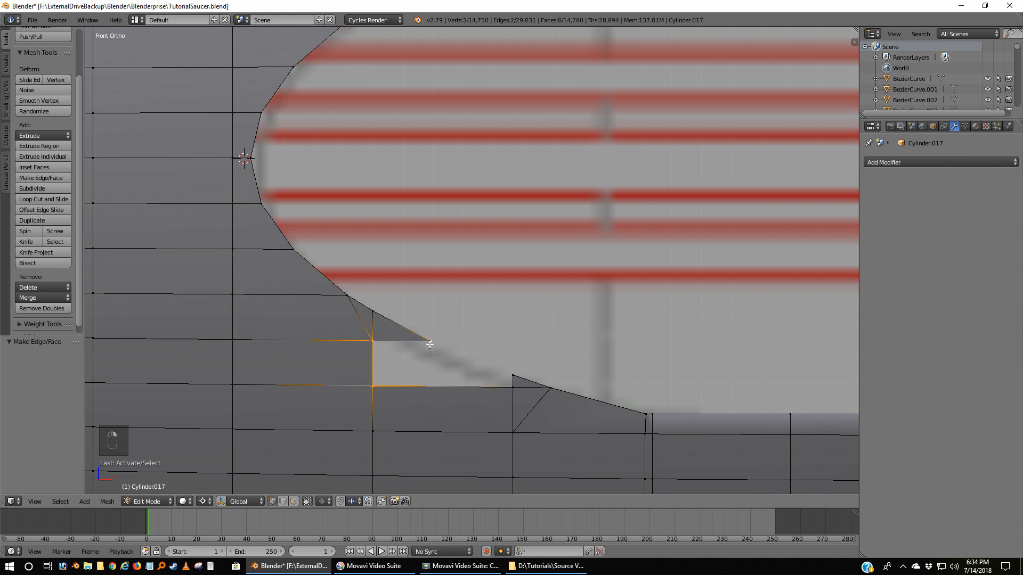
pyautogui.press('f')
# Close the lower curve's second gap with a four-vertex face between the new diagonal and the next vertical grid line
pyautogui.rightClick(431, 345)
pyautogui.keyDown('shift'); pyautogui.rightClick(376, 390); pyautogui.keyUp('shift')
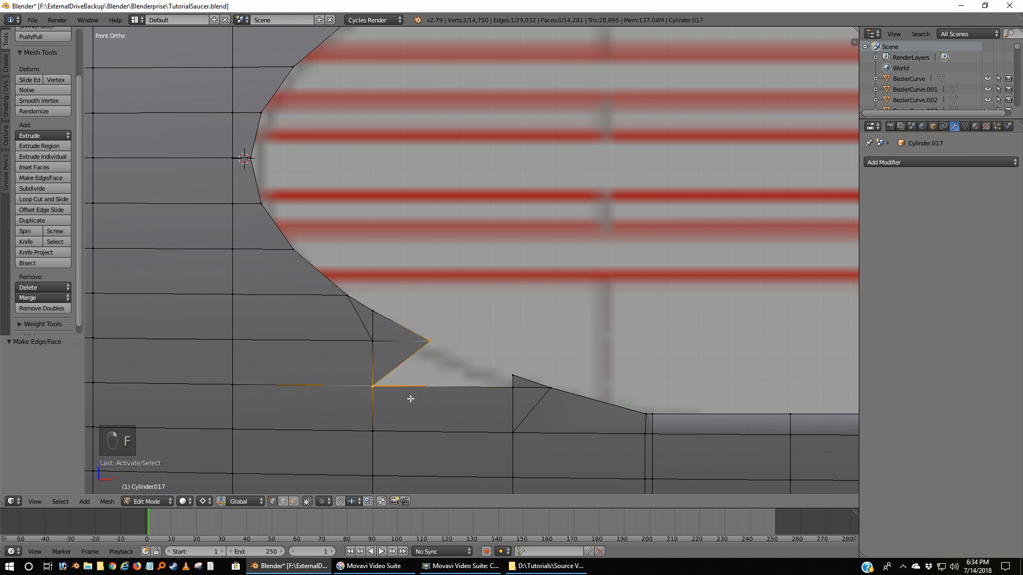
pyautogui.keyDown('shift'); pyautogui.rightClick(510, 389); pyautogui.keyUp('shift')
pyautogui.keyDown('shift'); pyautogui.rightClick(512, 372); pyautogui.keyUp('shift')
pyautogui.press('f')
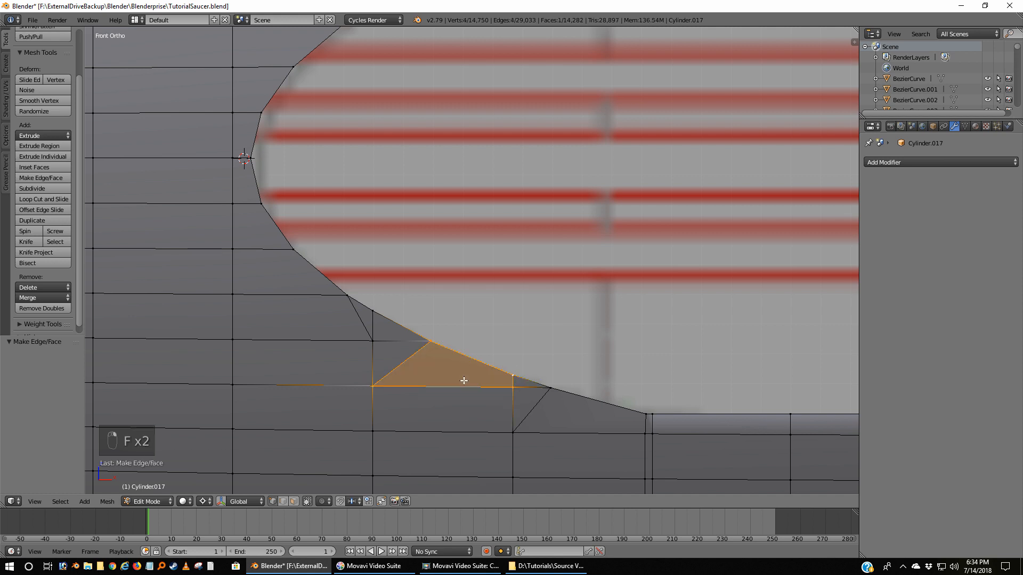
# Clear the selection and examine the opening's upper edge, lower edge and curved nose from several angles
pyautogui.press('a')
pyautogui.scroll(-6, 463, 358)
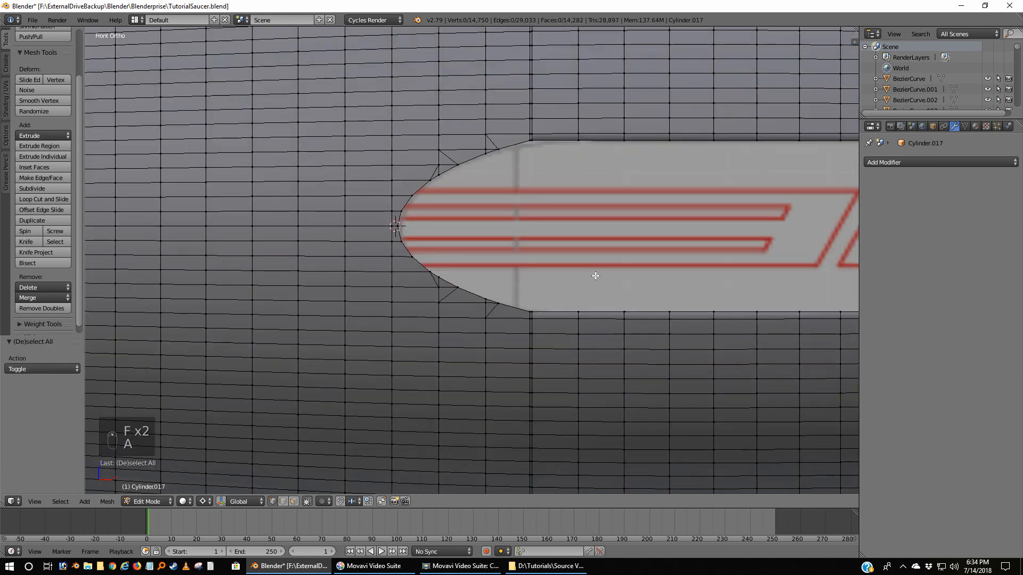
pyautogui.keyDown('shift'); pyautogui.moveTo(594, 277); pyautogui.dragTo(399, 308, button='middle'); pyautogui.keyUp('shift')
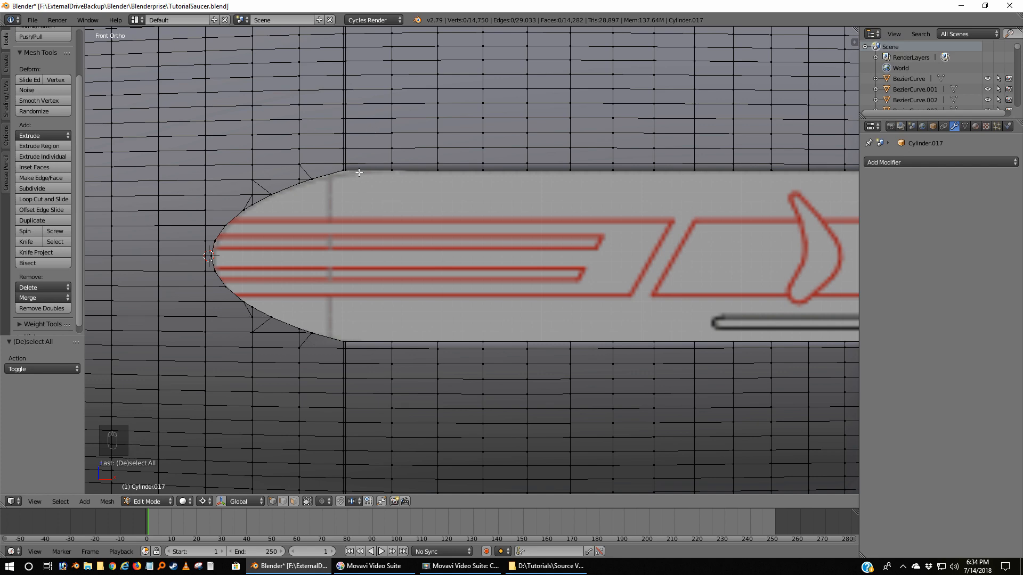
pyautogui.moveTo(358, 260); pyautogui.dragTo(374, 212, button='middle')
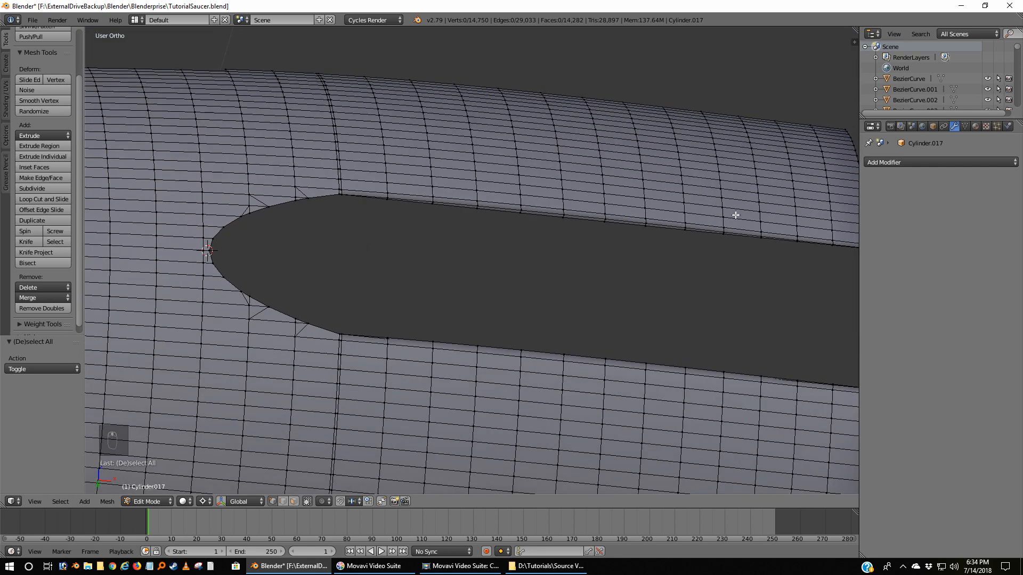
pyautogui.moveTo(784, 246); pyautogui.dragTo(735, 215, button='middle')
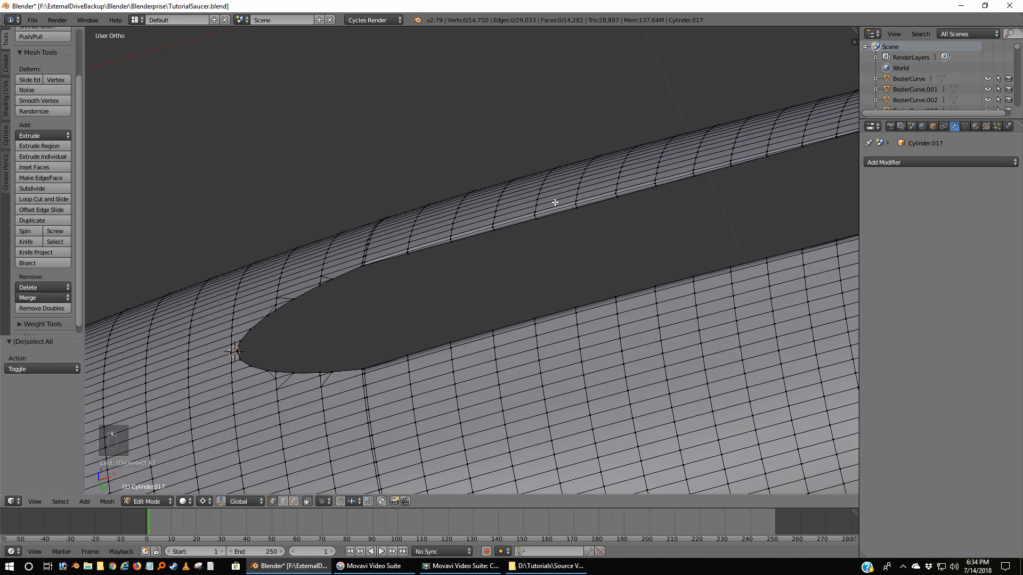
pyautogui.moveTo(560, 253); pyautogui.dragTo(599, 367, button='middle')
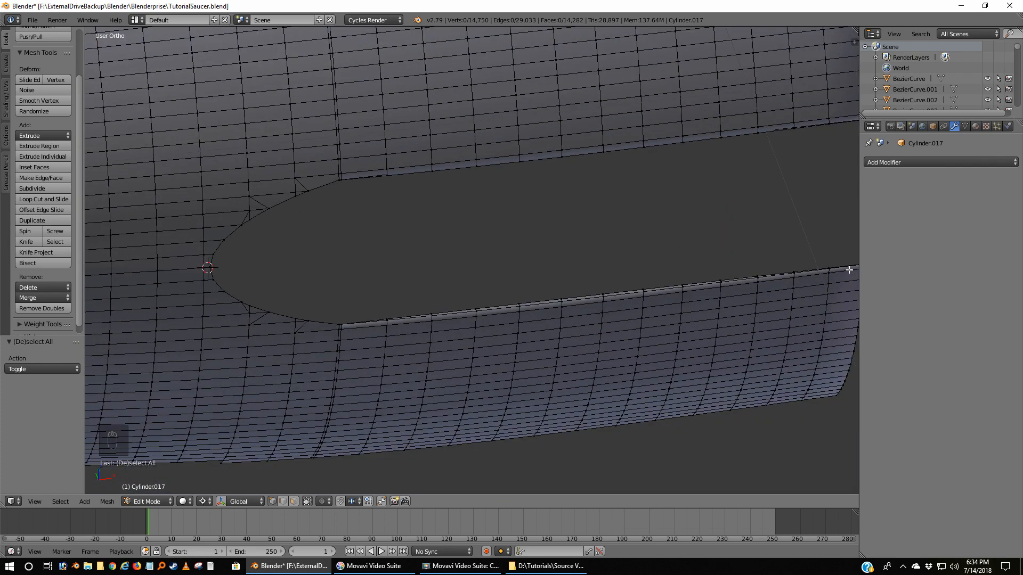
pyautogui.moveTo(791, 277); pyautogui.dragTo(726, 209, button='middle')
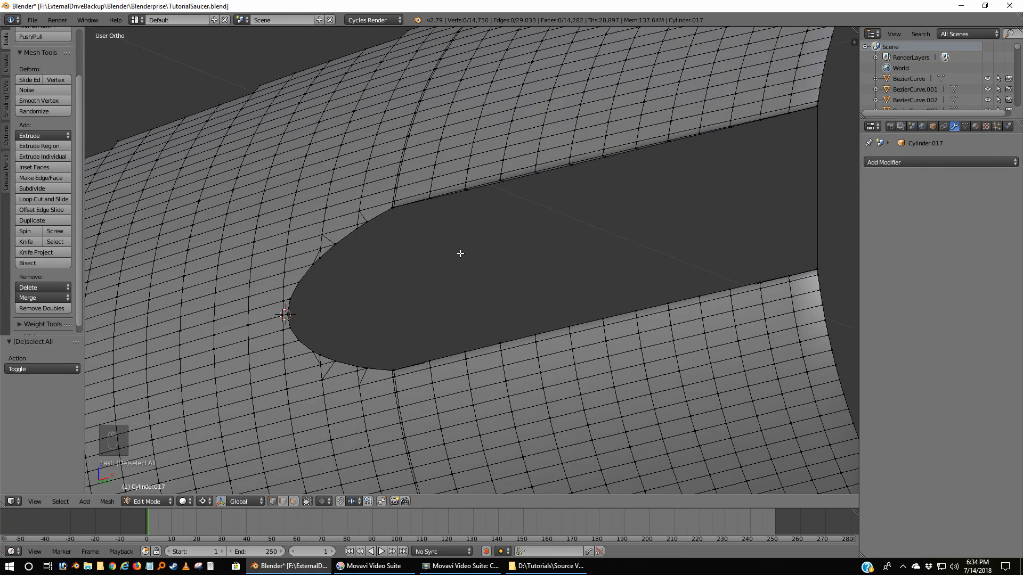
pyautogui.press('KP_7')
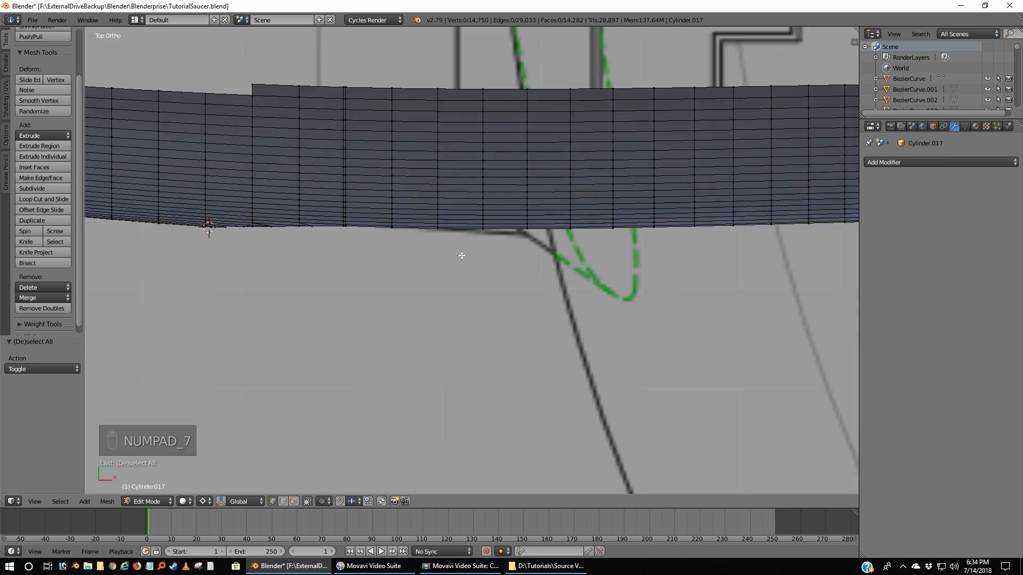
pyautogui.press('KP_1')
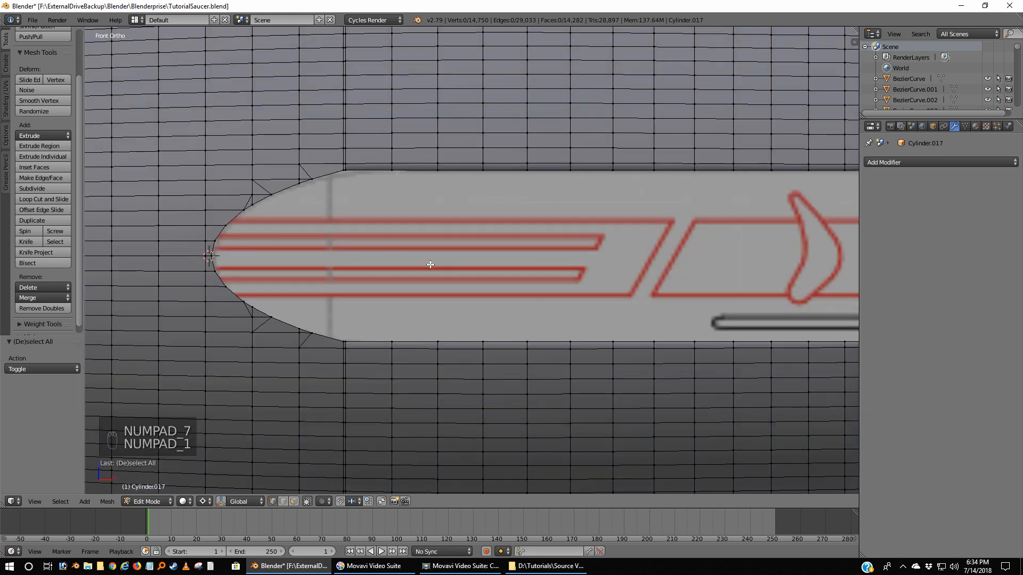
# Bridge the opening with a four-vertex face between its two straight-edge corners and the first curve vertices toward the nose
pyautogui.scroll(2, 342, 220)
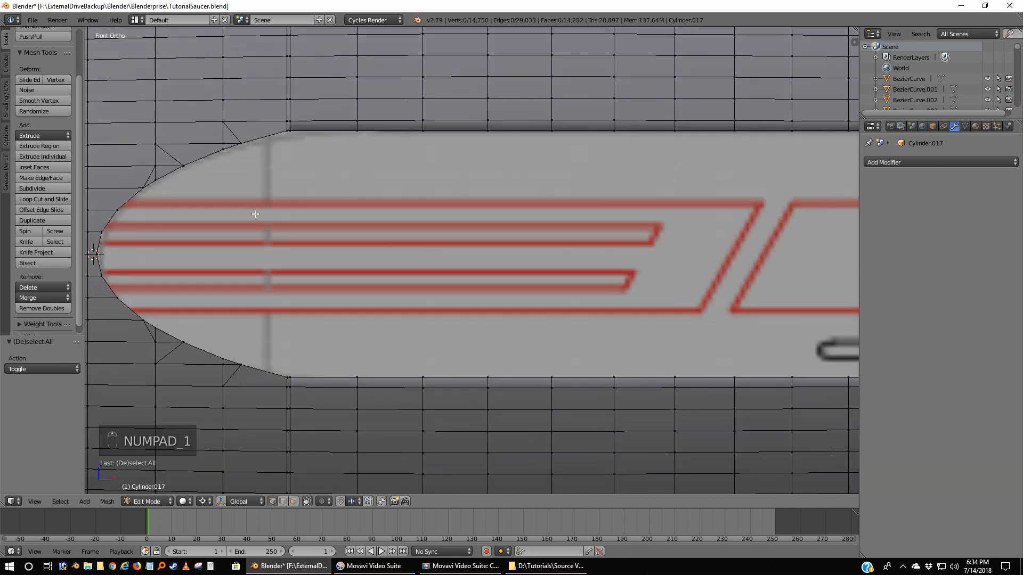
pyautogui.keyDown('shift'); pyautogui.moveTo(256, 215); pyautogui.dragTo(393, 206, button='middle'); pyautogui.keyUp('shift')
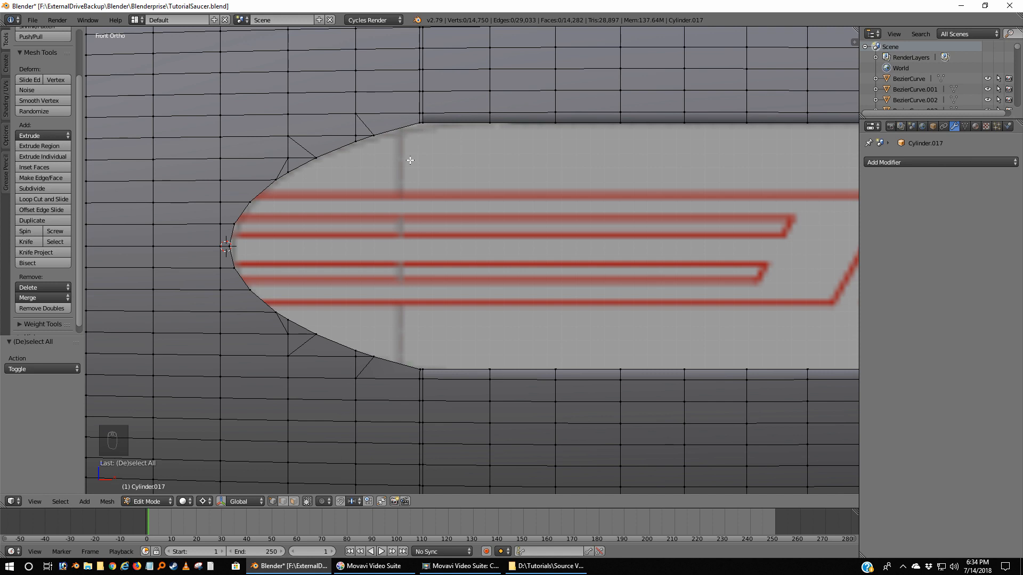
pyautogui.rightClick(417, 126)
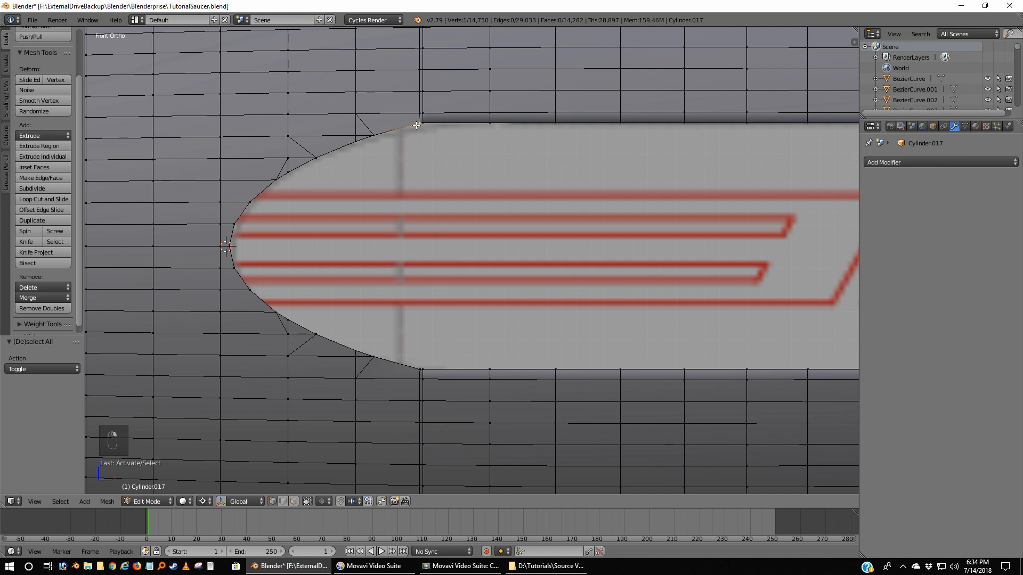
pyautogui.keyDown('shift'); pyautogui.rightClick(420, 371); pyautogui.keyUp('shift')
pyautogui.keyDown('shift'); pyautogui.rightClick(375, 356); pyautogui.keyUp('shift')
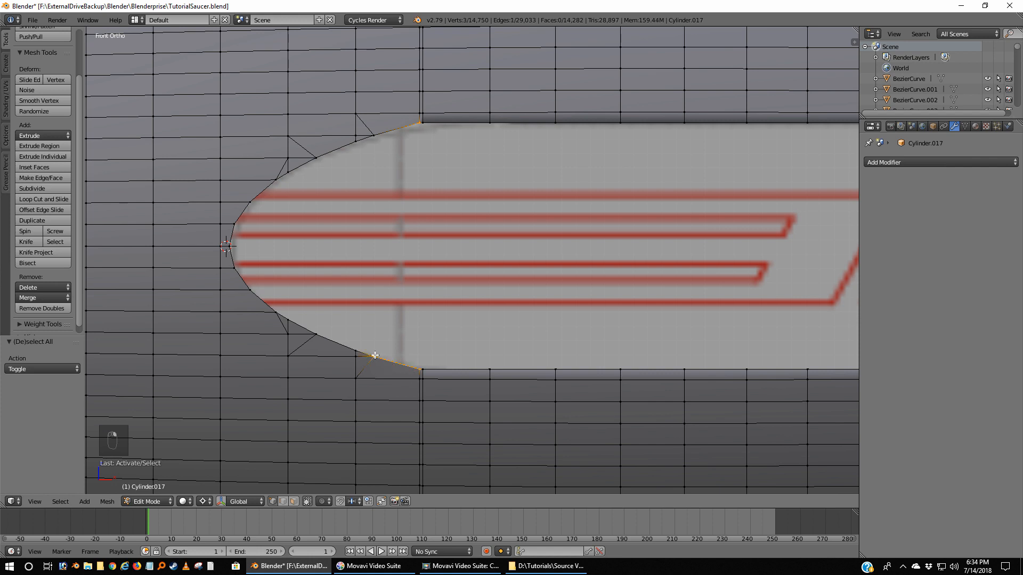
pyautogui.keyDown('shift'); pyautogui.rightClick(374, 136); pyautogui.keyUp('shift')
pyautogui.press('f')
# Add a narrow four-vertex face beside the first bridging face, reaching the curve vertices on the adjacent vertical grid line
pyautogui.scroll(1, 381, 265)
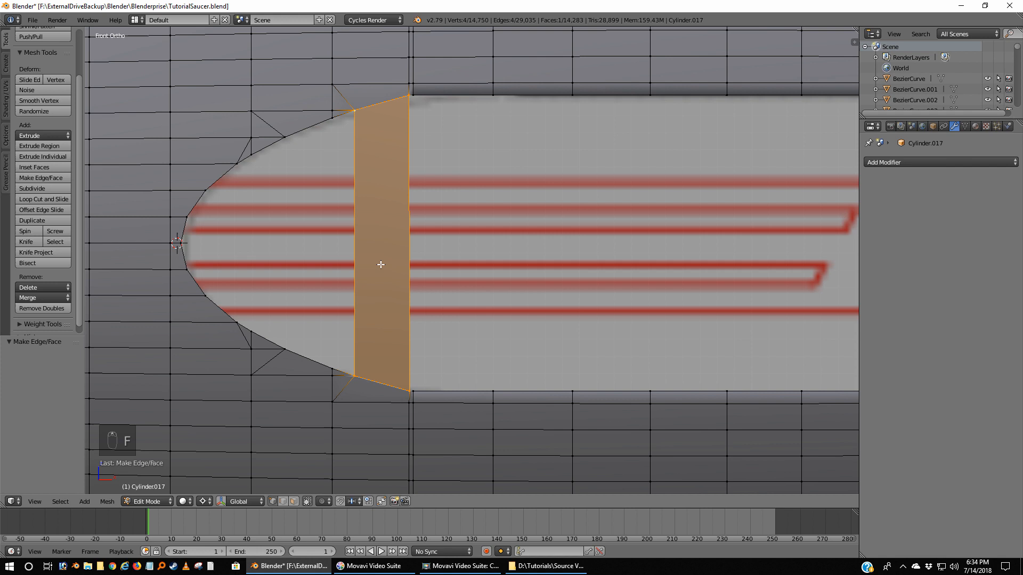
pyautogui.rightClick(355, 113)
pyautogui.keyDown('shift'); pyautogui.rightClick(332, 117); pyautogui.keyUp('shift')
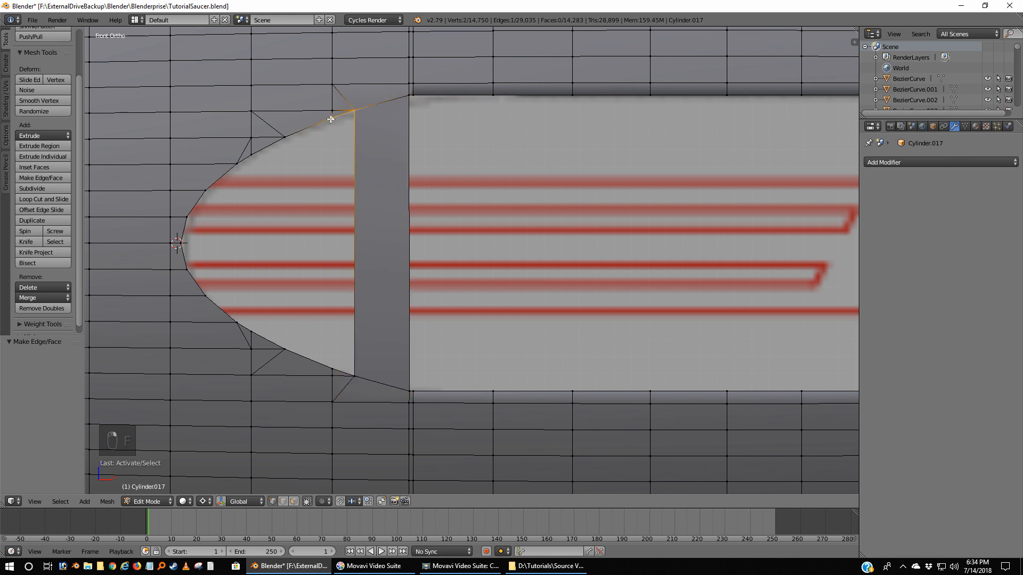
pyautogui.keyDown('shift'); pyautogui.rightClick(336, 363); pyautogui.keyUp('shift')
pyautogui.keyDown('shift'); pyautogui.rightClick(358, 373); pyautogui.keyUp('shift')
pyautogui.press('f')
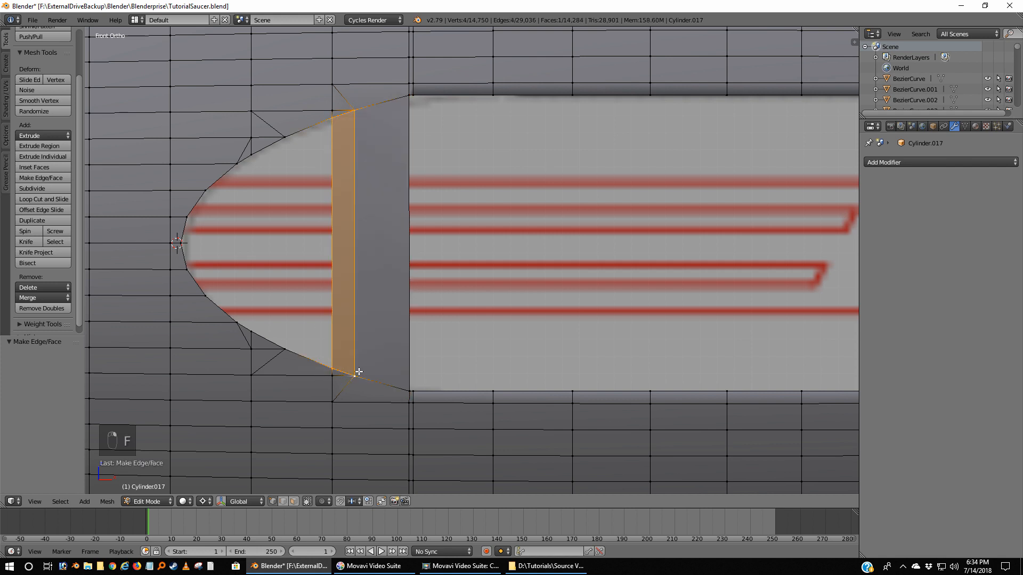
# Extend the fill toward the nose with a quad from that grid line to the next upper and lower curve vertices where diagonals meet
pyautogui.rightClick(332, 118)
pyautogui.keyDown('shift'); pyautogui.rightClick(290, 134); pyautogui.keyUp('shift')
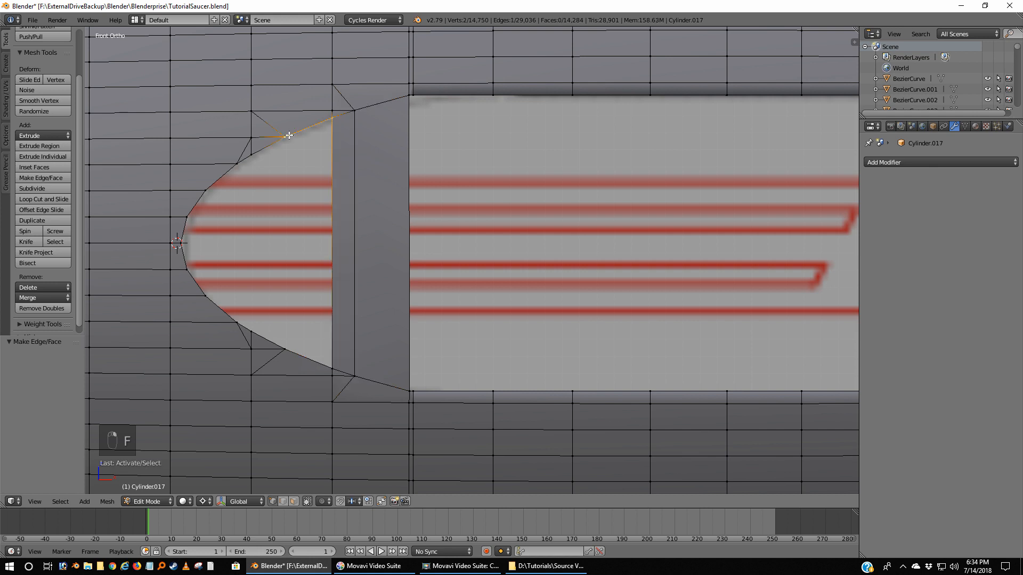
pyautogui.keyDown('shift'); pyautogui.rightClick(291, 343); pyautogui.keyUp('shift')
pyautogui.keyDown('shift'); pyautogui.rightClick(326, 364); pyautogui.keyUp('shift')
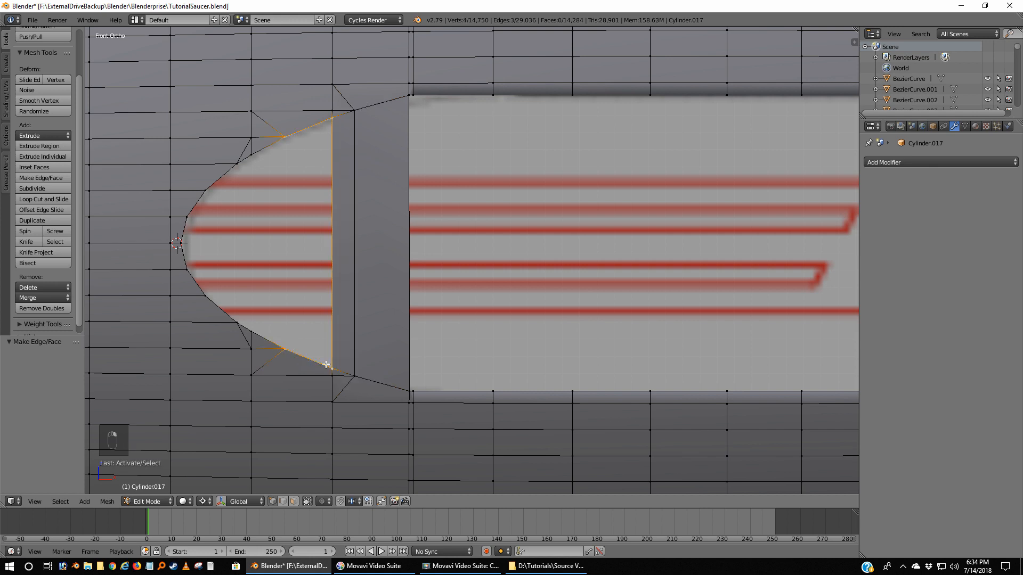
pyautogui.press('f')
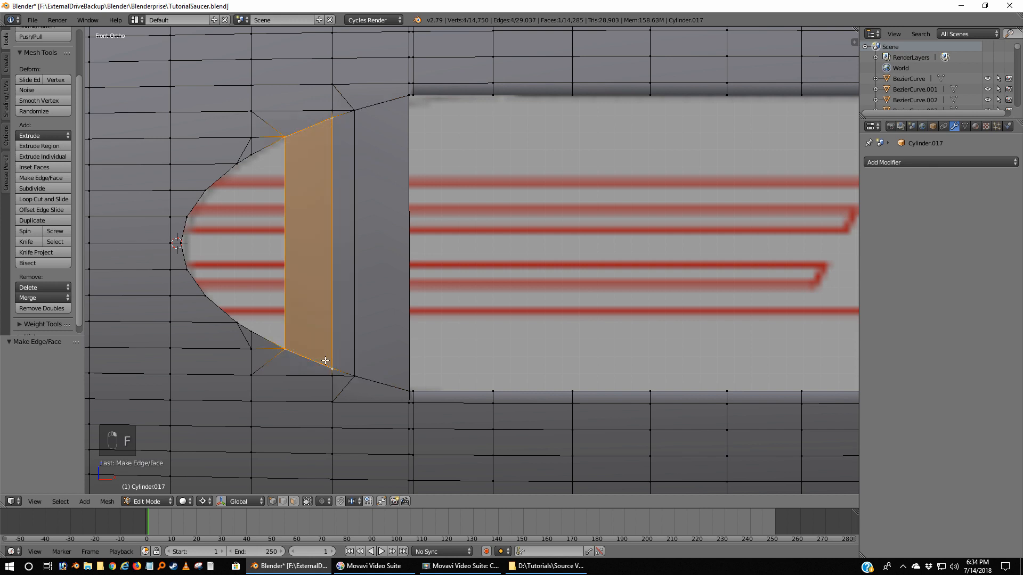
# Fill a fourth quad across the nose, ending at the curve vertices on the next vertical grid line
pyautogui.rightClick(288, 143)
pyautogui.keyDown('shift'); pyautogui.rightClick(287, 348); pyautogui.keyUp('shift')
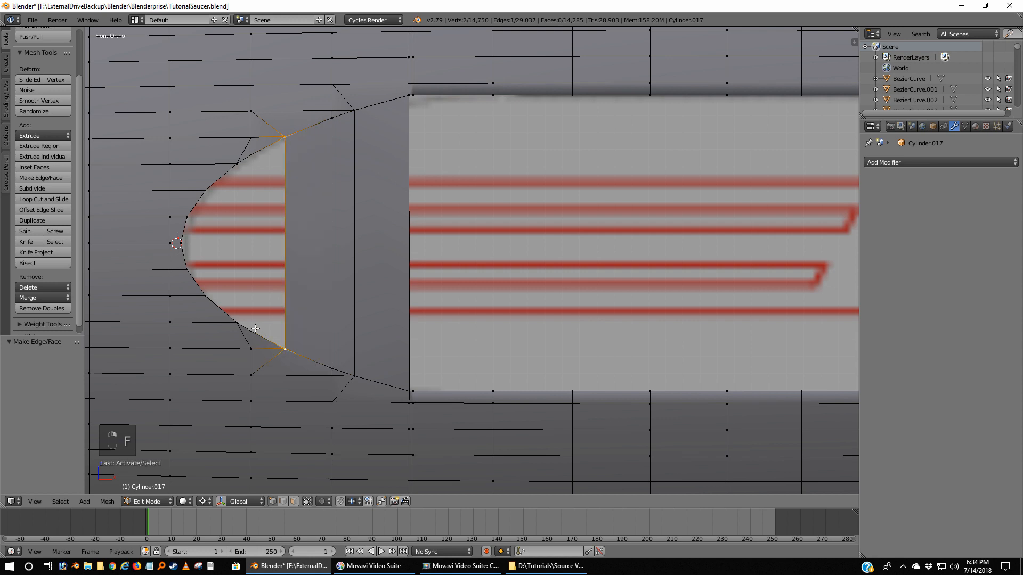
pyautogui.keyDown('shift'); pyautogui.rightClick(256, 329); pyautogui.keyUp('shift')
pyautogui.keyDown('shift'); pyautogui.rightClick(258, 158); pyautogui.keyUp('shift')
pyautogui.press('f')
# Fill a fifth, narrow quad from that vertical grid line to the neighbouring upper and lower curve vertices
pyautogui.scroll(2, 212, 283)
pyautogui.keyDown('shift'); pyautogui.moveTo(213, 284); pyautogui.dragTo(569, 260, button='middle'); pyautogui.keyUp('shift')
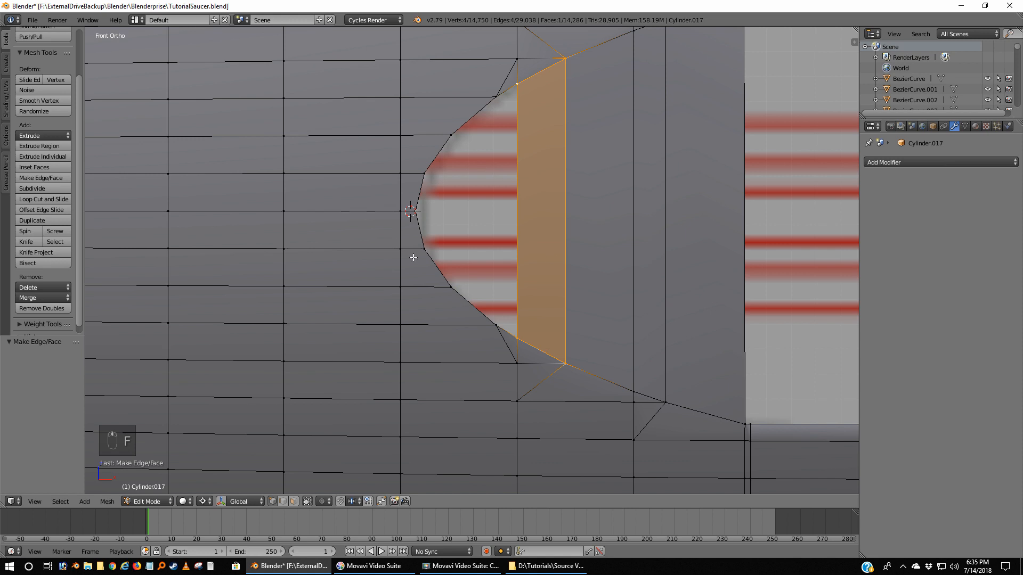
pyautogui.rightClick(521, 84)
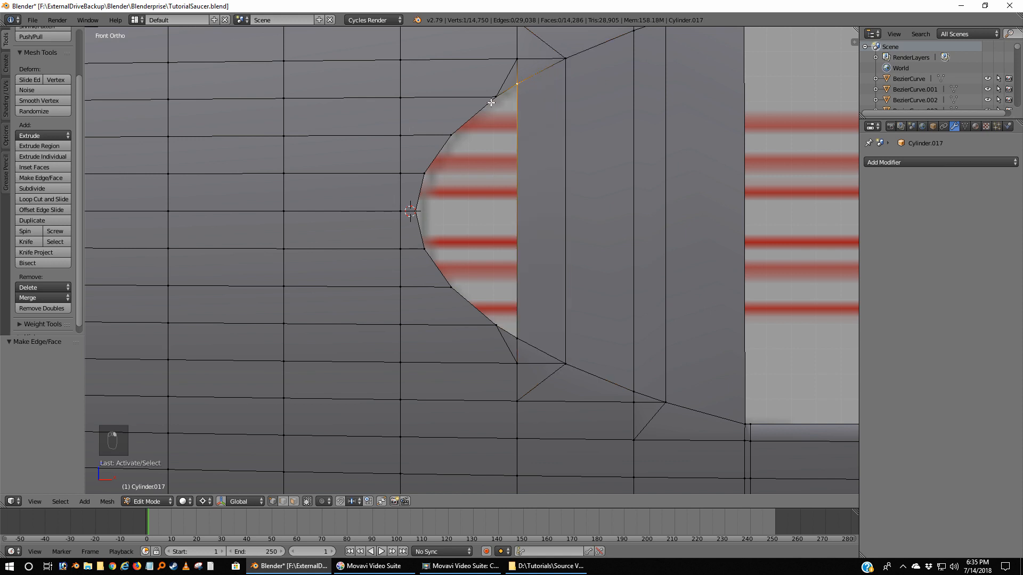
pyautogui.keyDown('shift'); pyautogui.rightClick(498, 97); pyautogui.keyUp('shift')
pyautogui.keyDown('shift'); pyautogui.rightClick(496, 325); pyautogui.keyUp('shift')
pyautogui.keyDown('shift'); pyautogui.rightClick(514, 335); pyautogui.keyUp('shift')
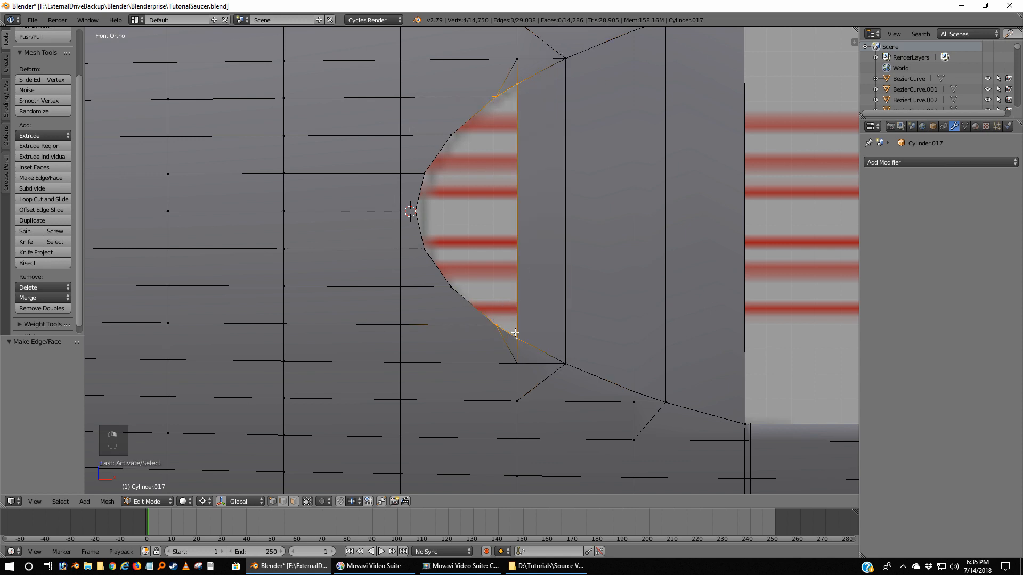
pyautogui.press('f')
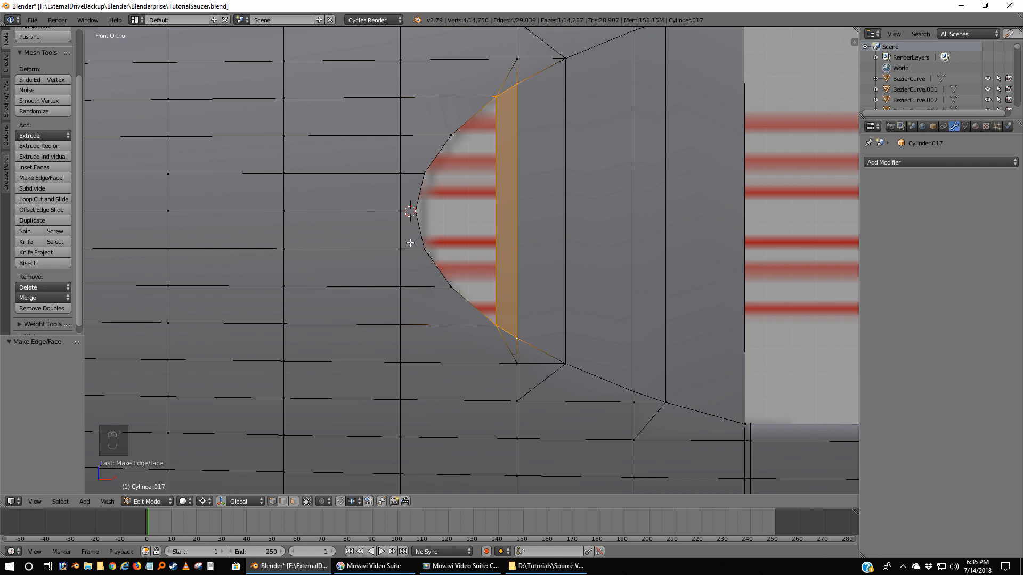
# Fill a sixth quad across the nose between the narrow strip and the next pair of curve vertices
pyautogui.rightClick(497, 99)
pyautogui.keyDown('shift'); pyautogui.rightClick(455, 132); pyautogui.keyUp('shift')
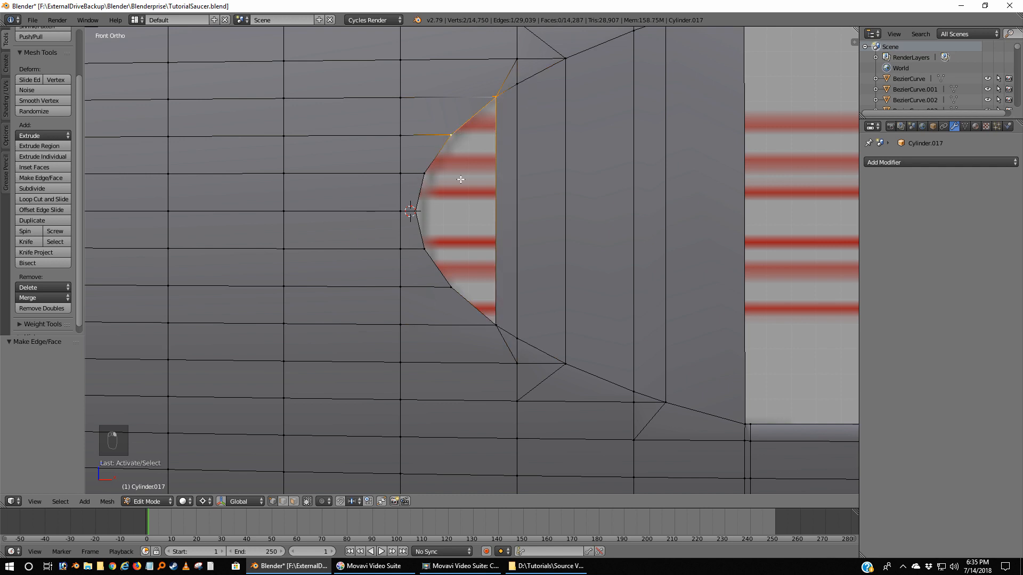
pyautogui.keyDown('shift'); pyautogui.rightClick(459, 288); pyautogui.keyUp('shift')
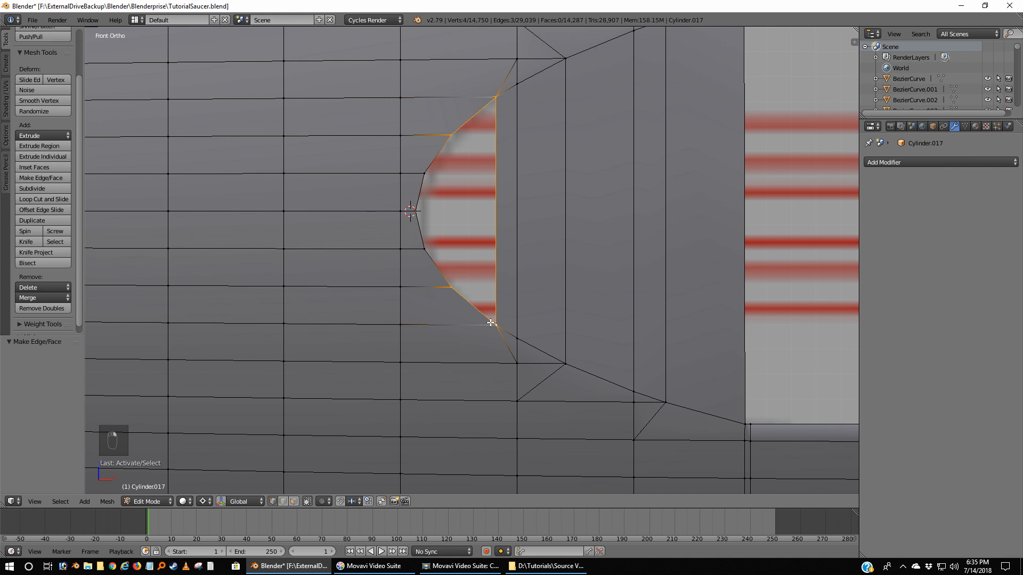
pyautogui.press('f')
# Fill a seventh quad reaching the last pair of curve vertices before the nose tip
pyautogui.rightClick(453, 137)
pyautogui.keyDown('shift'); pyautogui.rightClick(425, 174); pyautogui.keyUp('shift')
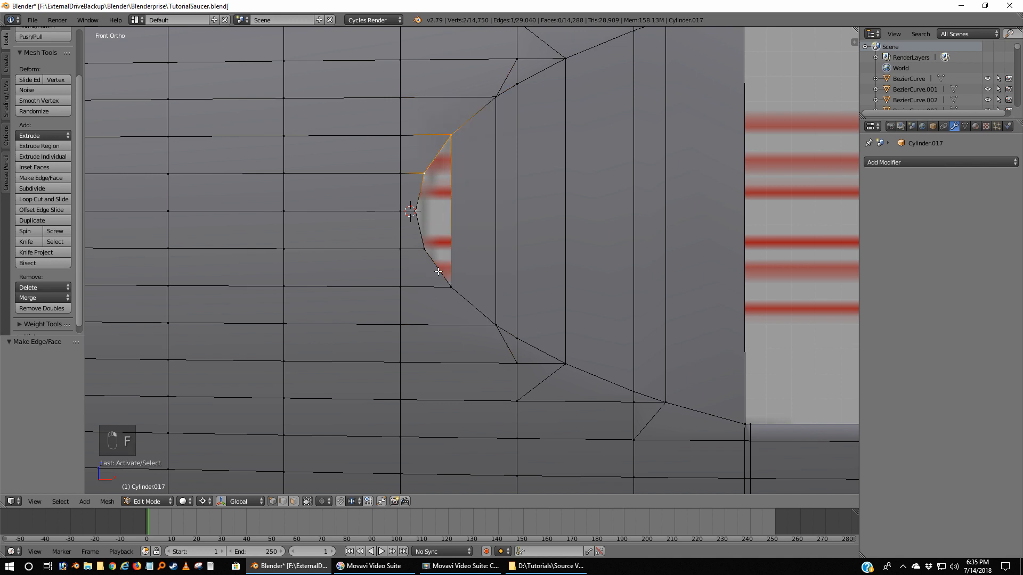
pyautogui.keyDown('shift'); pyautogui.rightClick(425, 248); pyautogui.keyUp('shift')
pyautogui.keyDown('shift'); pyautogui.rightClick(451, 285); pyautogui.keyUp('shift')
pyautogui.press('f')
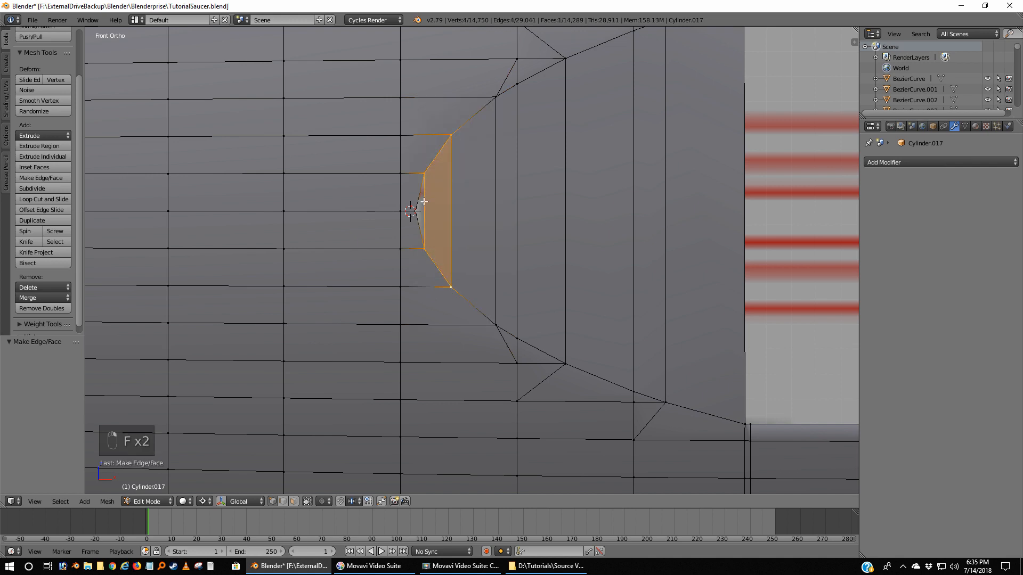
# Close the nose tip with a triangle from its three remaining vertices and return to Object Mode
pyautogui.rightClick(425, 176)
pyautogui.keyDown('shift'); pyautogui.rightClick(416, 211); pyautogui.keyUp('shift')
pyautogui.keyDown('shift'); pyautogui.rightClick(425, 251); pyautogui.keyUp('shift')
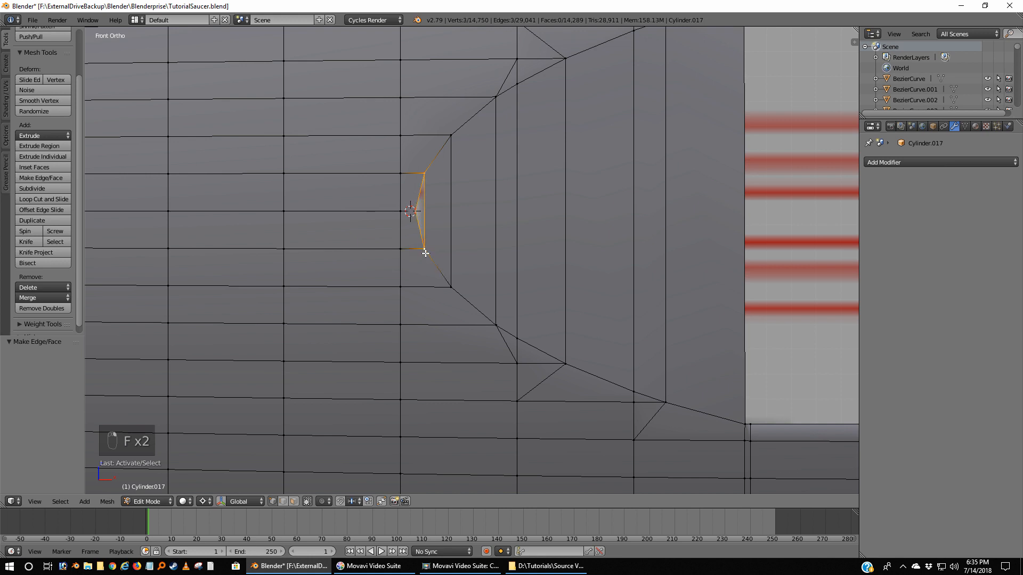
pyautogui.press('f')
pyautogui.press('a')
pyautogui.press('Tab')
# Add an Edge Split modifier to the hull object
pyautogui.scroll(-6, 446, 258)
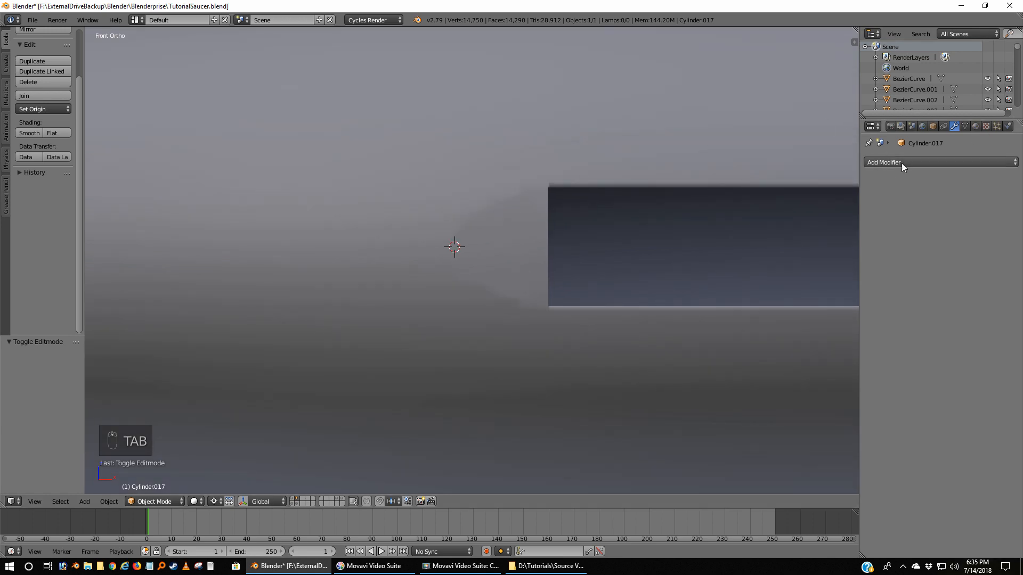
pyautogui.keyDown('shift'); pyautogui.moveTo(760, 123); pyautogui.dragTo(616, 120, button='middle'); pyautogui.keyUp('shift')
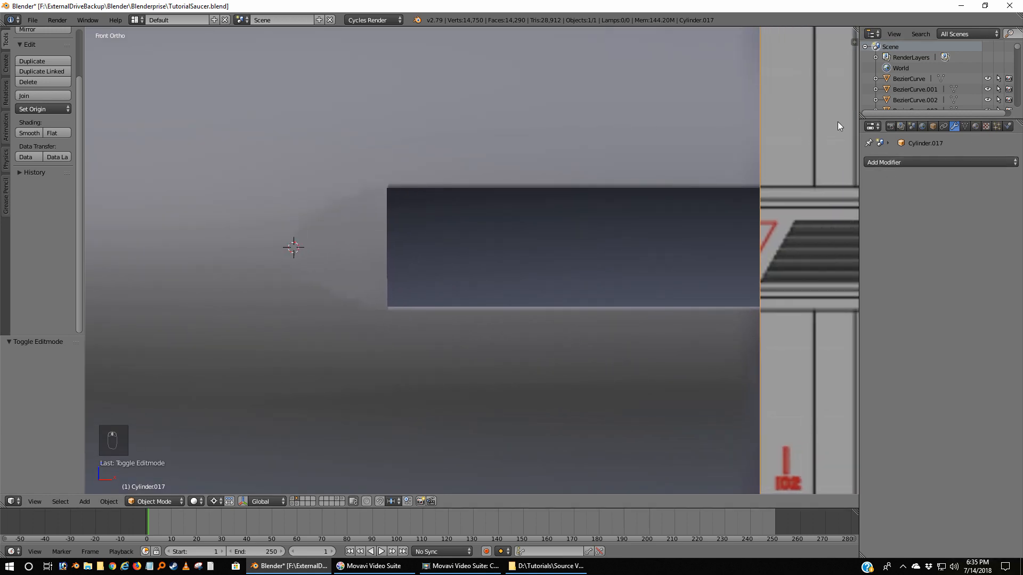
pyautogui.click(897, 162)
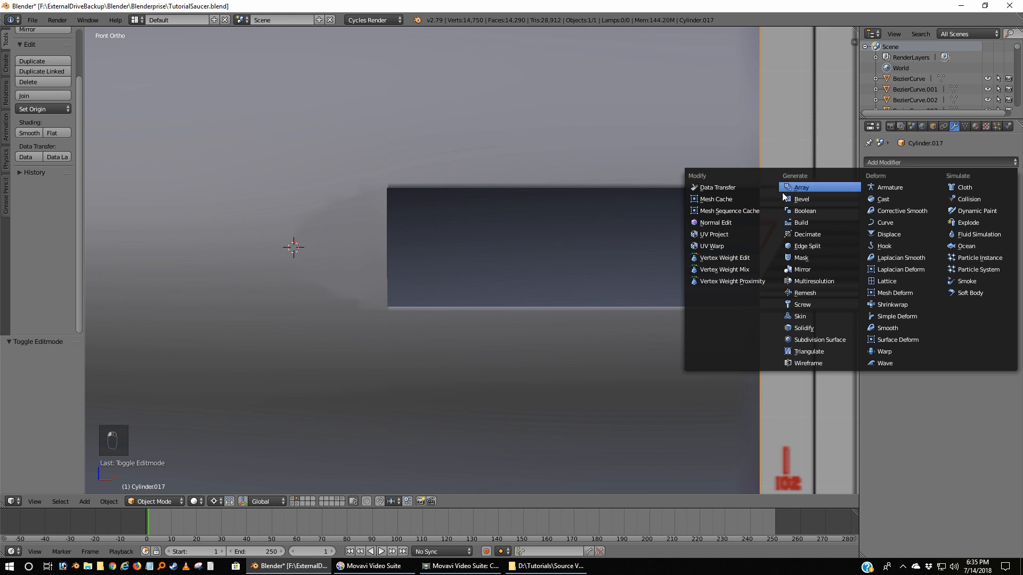
pyautogui.click(806, 247)
# Set the Edge Split modifier's split angle to 9.8° to sharpen the nose outline
pyautogui.moveTo(466, 294); pyautogui.dragTo(434, 288, button='middle')
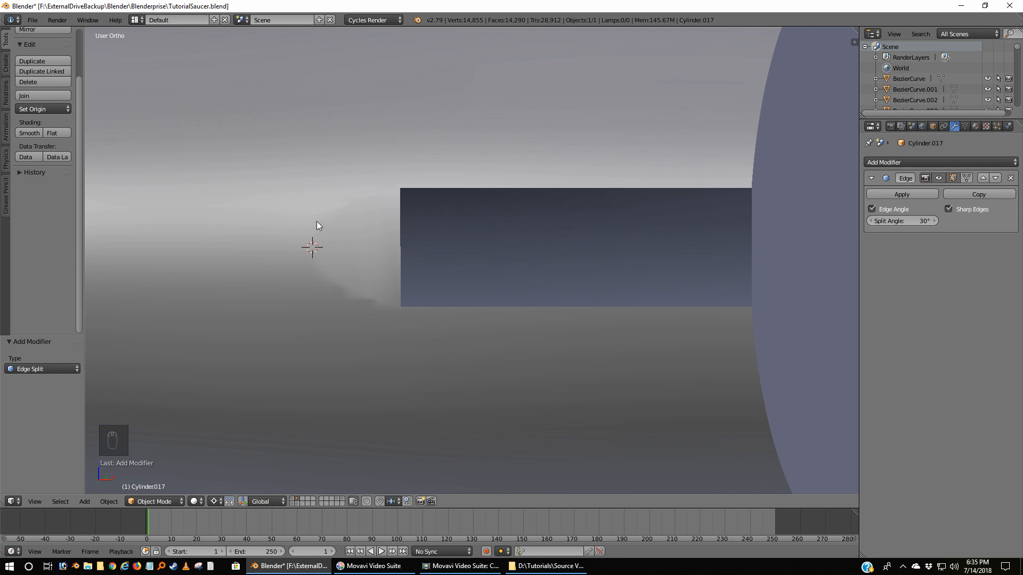
pyautogui.moveTo(382, 208)
pyautogui.mouseDown(button='middle')
pyautogui.moveTo(372, 244)
pyautogui.moveTo(386, 214)
pyautogui.mouseUp(button='middle')
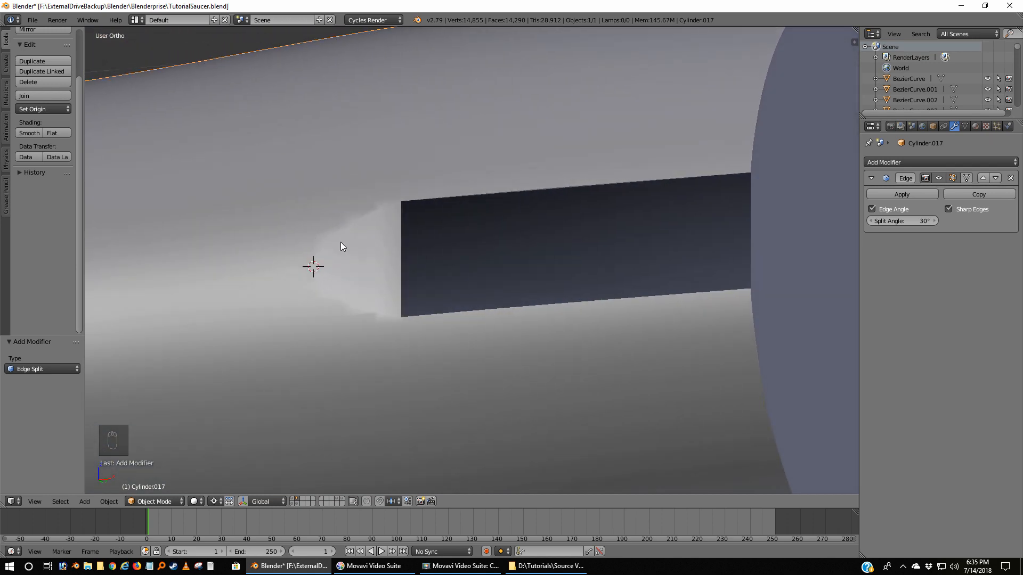
pyautogui.click(911, 221)
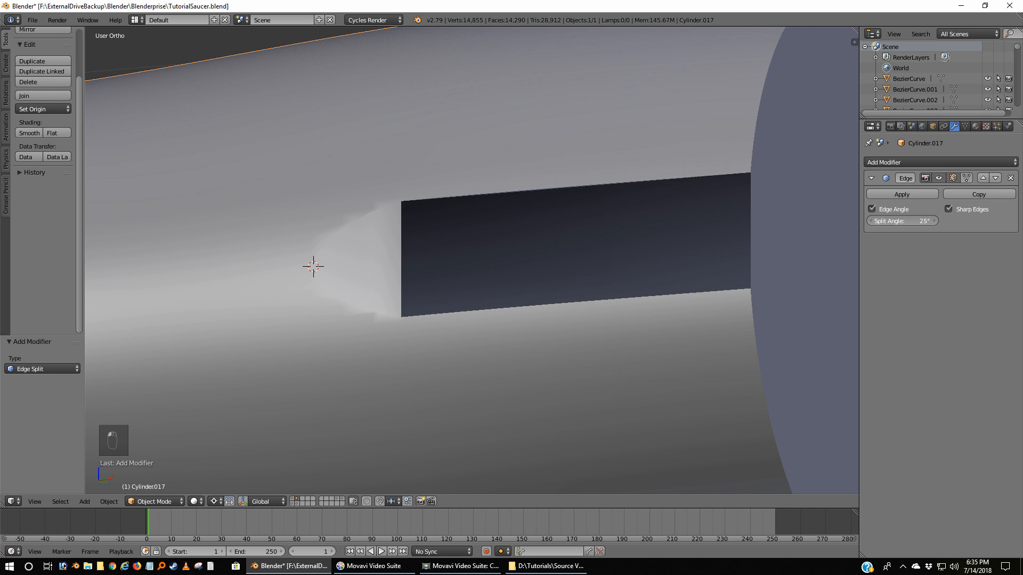
pyautogui.moveTo(906, 216); pyautogui.dragTo(868, 217)
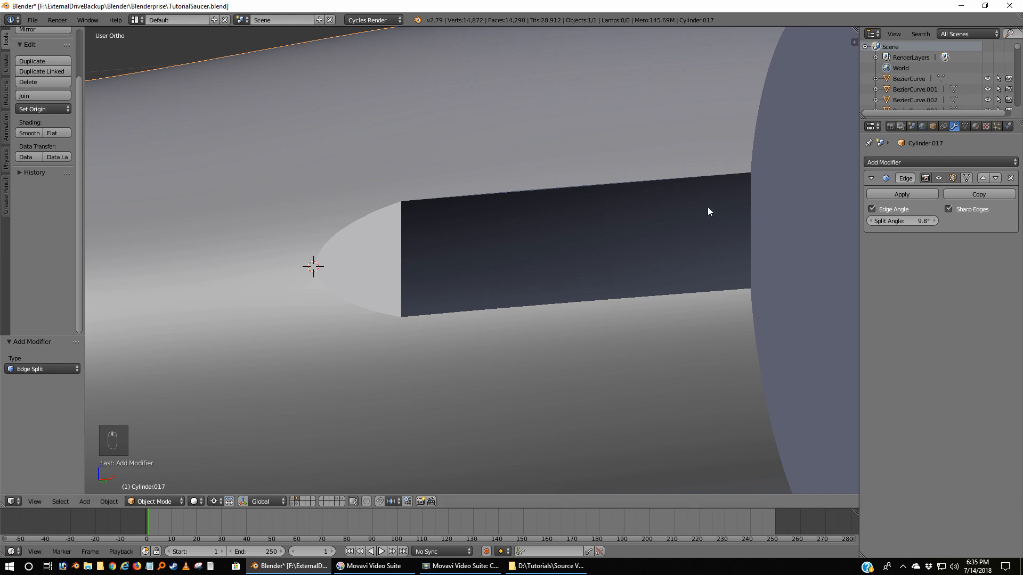
# Remove the Edge Split modifier from the hull object and enter Edit Mode
pyautogui.moveTo(708, 210)
pyautogui.mouseDown(button='middle')
pyautogui.moveTo(689, 244)
pyautogui.moveTo(712, 246)
pyautogui.moveTo(734, 206)
pyautogui.moveTo(678, 201)
pyautogui.moveTo(695, 220)
pyautogui.moveTo(713, 218)
pyautogui.moveTo(703, 224)
pyautogui.mouseUp(button='middle')
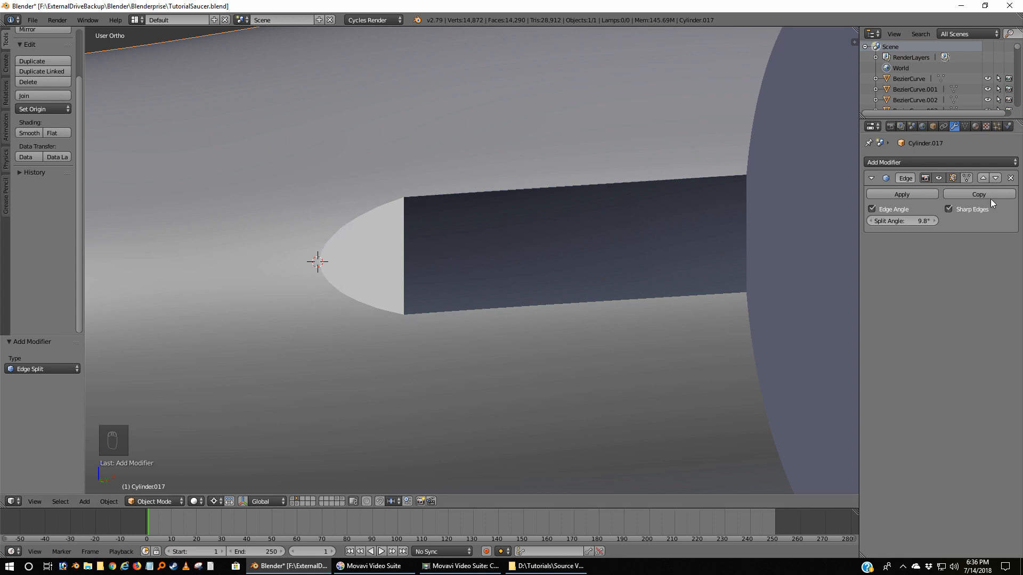
pyautogui.click(1011, 178)
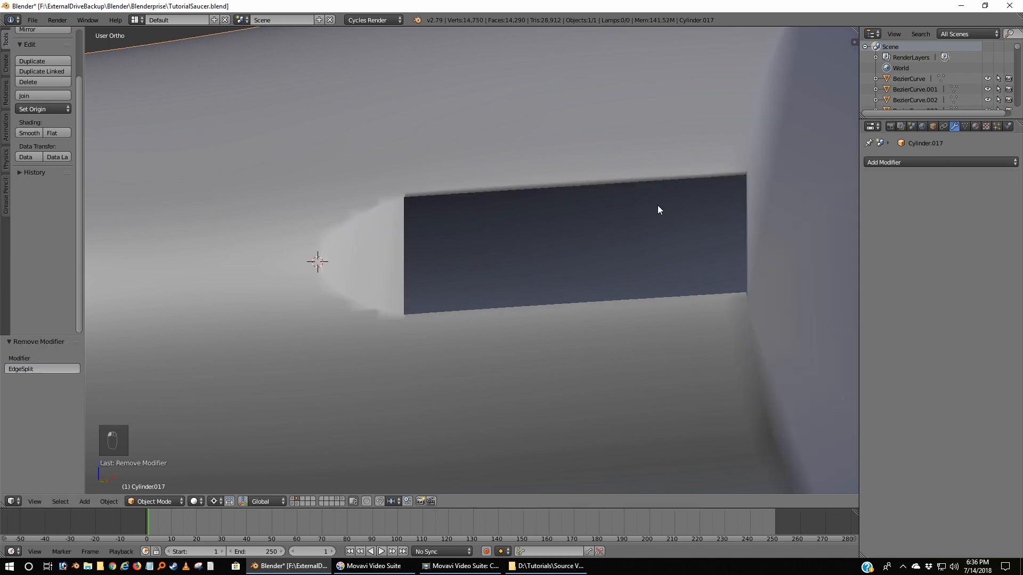
pyautogui.press('Tab')
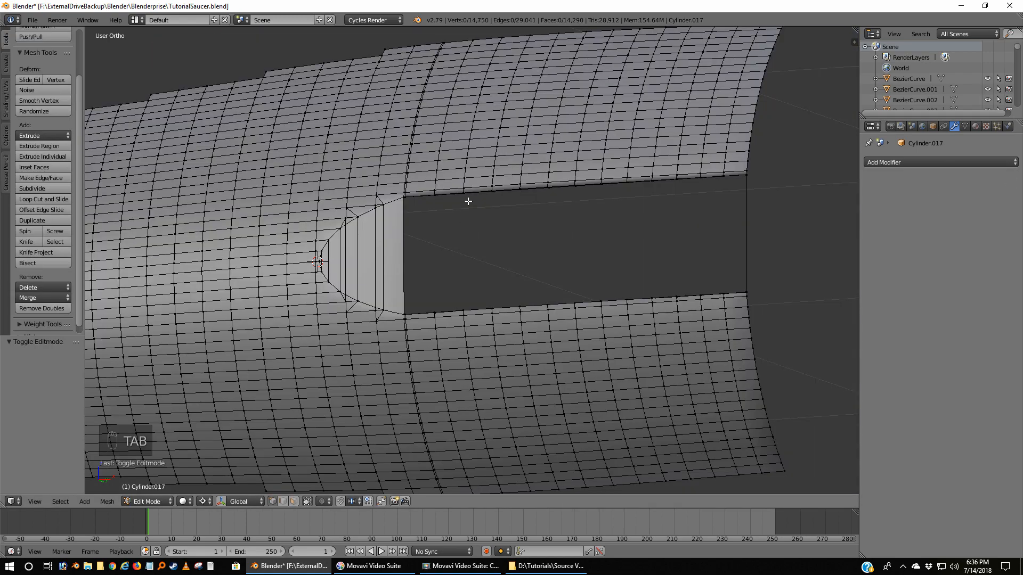
# Select the vertex at the recess's upper corner beside the nose, plus the adjacent vertex along the upper edge
pyautogui.moveTo(447, 234); pyautogui.dragTo(465, 199, button='middle')
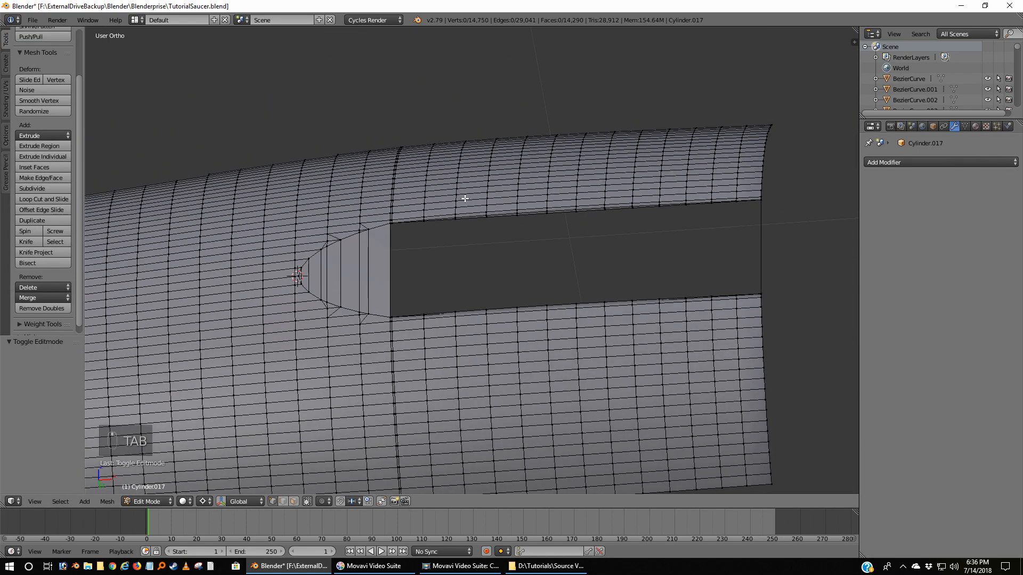
pyautogui.scroll(3, 436, 254)
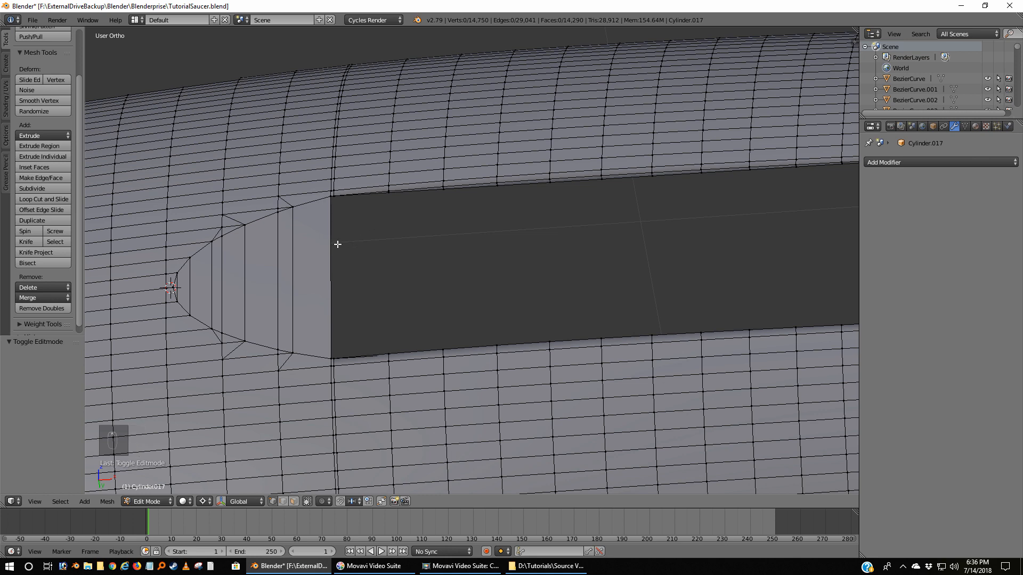
pyautogui.keyDown('shift'); pyautogui.moveTo(340, 234); pyautogui.dragTo(496, 188, button='middle'); pyautogui.keyUp('shift')
pyautogui.scroll(4, 496, 191)
pyautogui.keyDown('shift'); pyautogui.moveTo(549, 125); pyautogui.dragTo(475, 348, button='middle'); pyautogui.keyUp('shift')
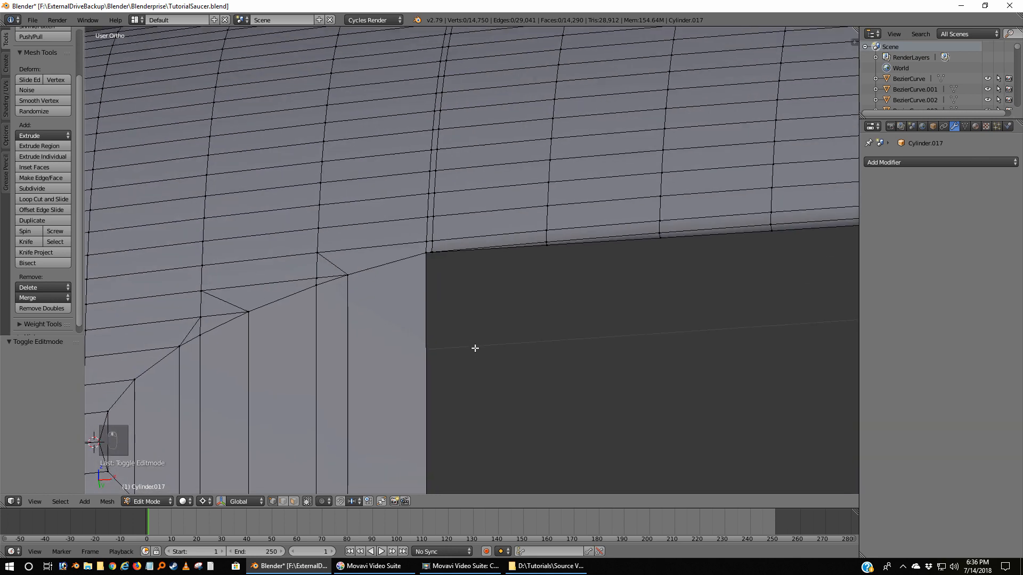
pyautogui.scroll(5, 474, 348)
pyautogui.scroll(4, 360, 270)
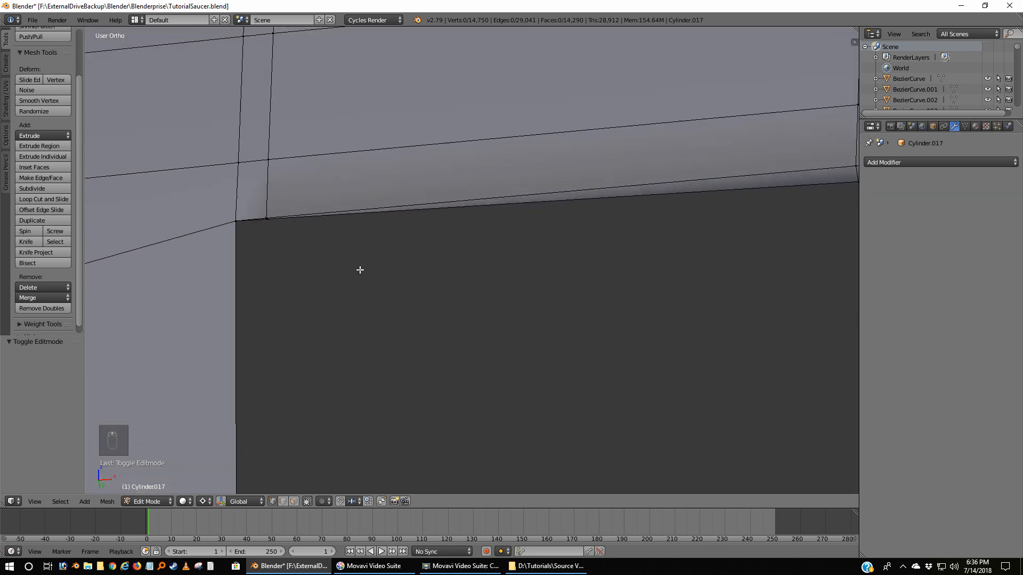
pyautogui.keyDown('shift'); pyautogui.moveTo(300, 240); pyautogui.dragTo(502, 253, button='middle'); pyautogui.keyUp('shift')
pyautogui.scroll(7, 471, 285)
pyautogui.scroll(3, 469, 284)
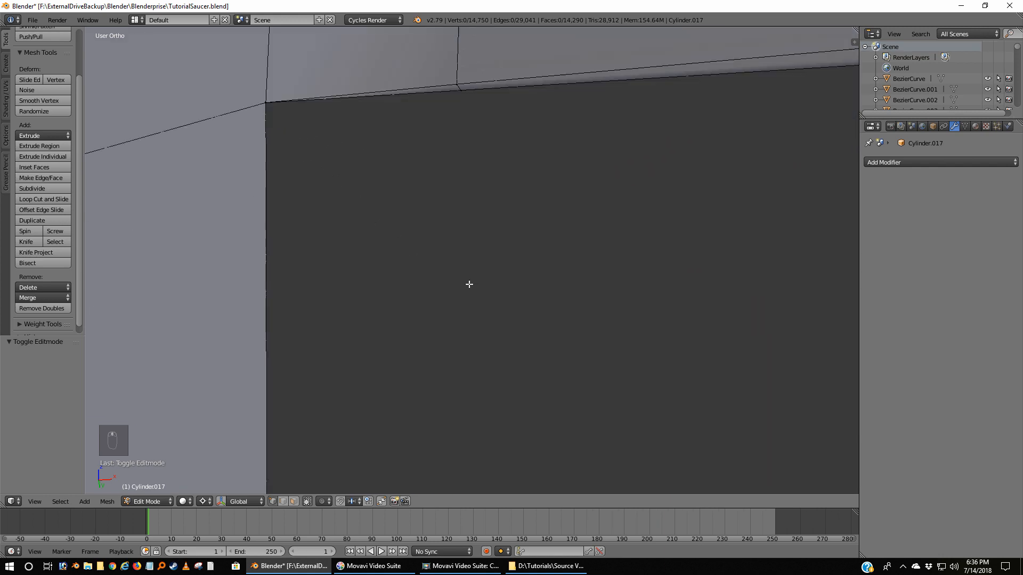
pyautogui.keyDown('shift'); pyautogui.moveTo(409, 195); pyautogui.dragTo(491, 372, button='middle'); pyautogui.keyUp('shift')
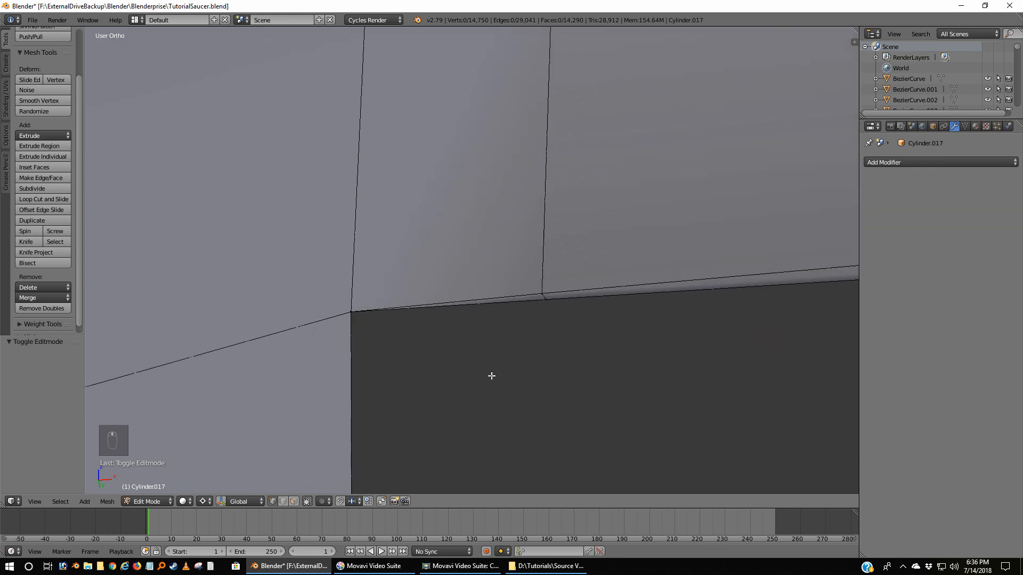
pyautogui.rightClick(350, 313)
pyautogui.keyDown('shift'); pyautogui.rightClick(545, 302); pyautogui.keyUp('shift')
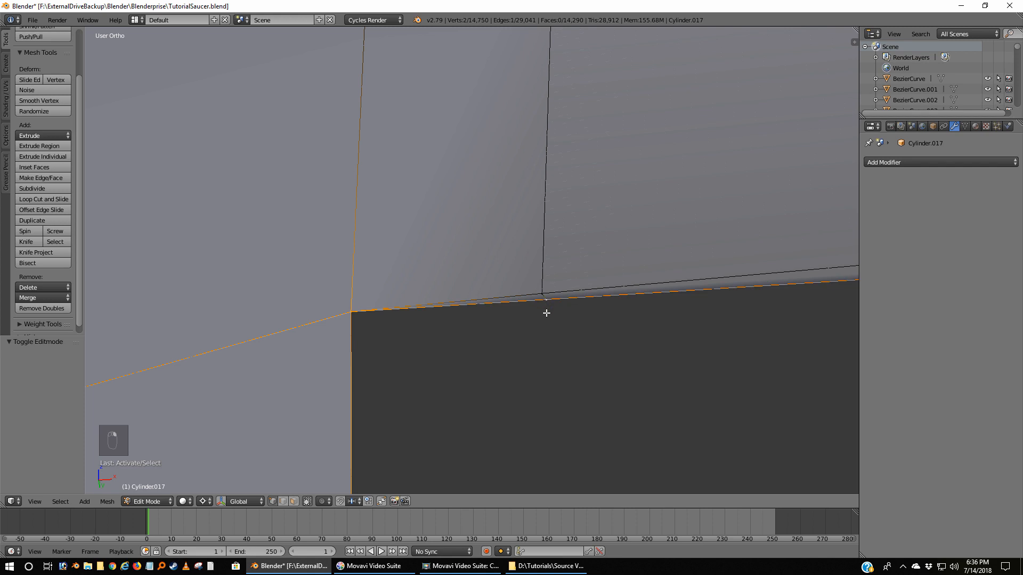
# Fill the narrow vertical face at the opening's corner using the two selected rim vertices and their two counterparts on the opposite rim, then deselect everything
pyautogui.scroll(-8, 544, 335)
pyautogui.moveTo(545, 334); pyautogui.dragTo(347, 280, button='middle')
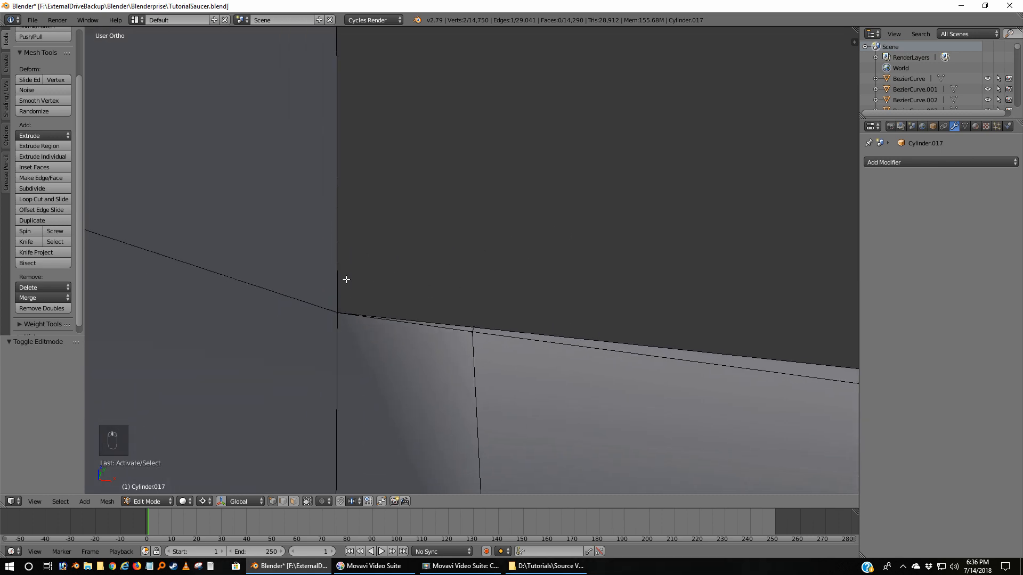
pyautogui.keyDown('shift'); pyautogui.rightClick(338, 311); pyautogui.keyUp('shift')
pyautogui.keyDown('shift'); pyautogui.rightClick(478, 322); pyautogui.keyUp('shift')
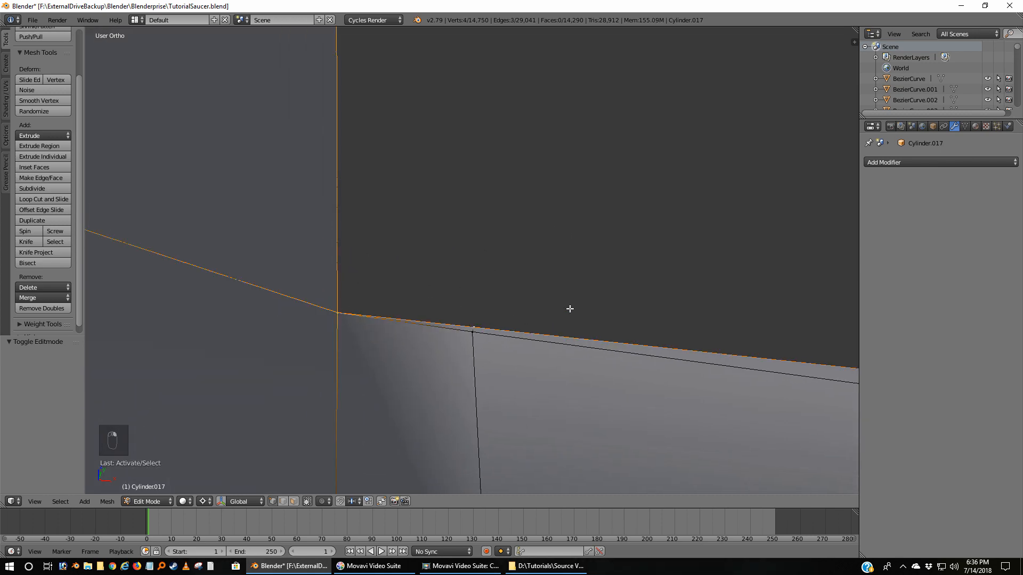
pyautogui.press('f')
pyautogui.moveTo(570, 308); pyautogui.dragTo(569, 307, button='middle')
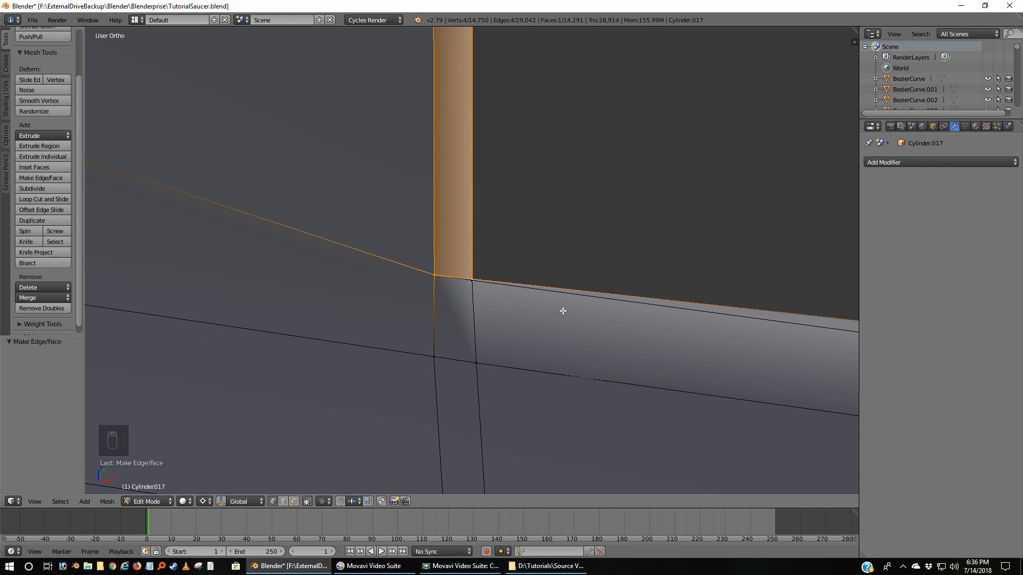
pyautogui.moveTo(563, 312); pyautogui.dragTo(385, 206, button='middle')
pyautogui.press('a')
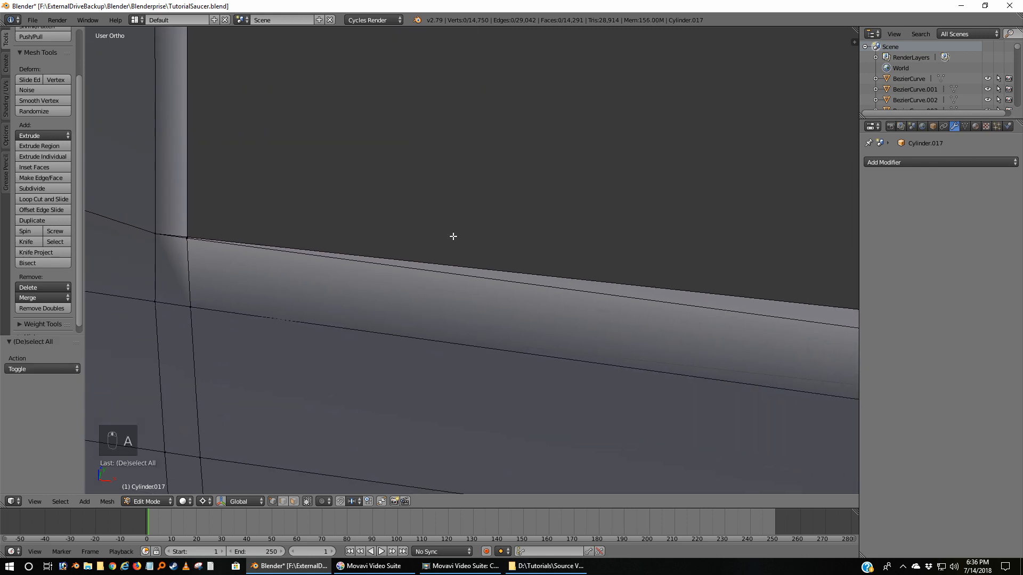
# Split the 3D view horizontally into two stacked viewports and aim the upper one at the upper rim of the opening
pyautogui.scroll(-6, 455, 235)
pyautogui.keyDown('shift'); pyautogui.moveTo(465, 221); pyautogui.dragTo(251, 245, button='middle'); pyautogui.keyUp('shift')
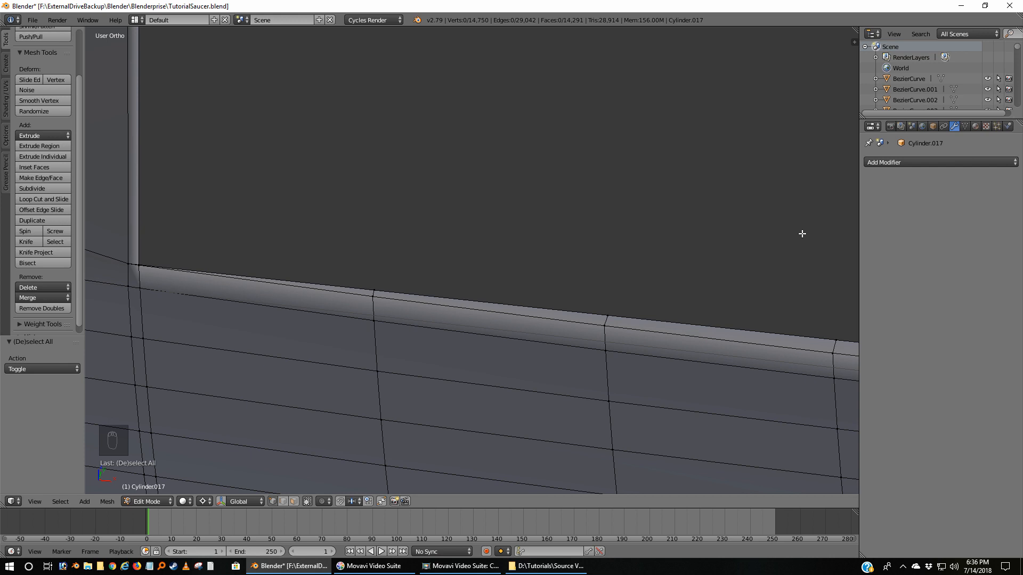
pyautogui.press('n')
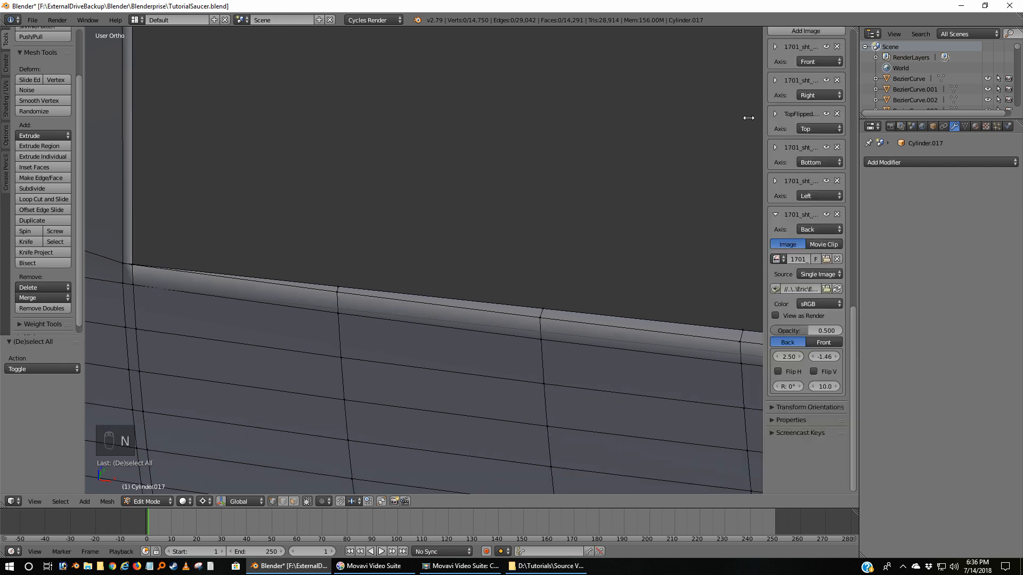
pyautogui.press('n')
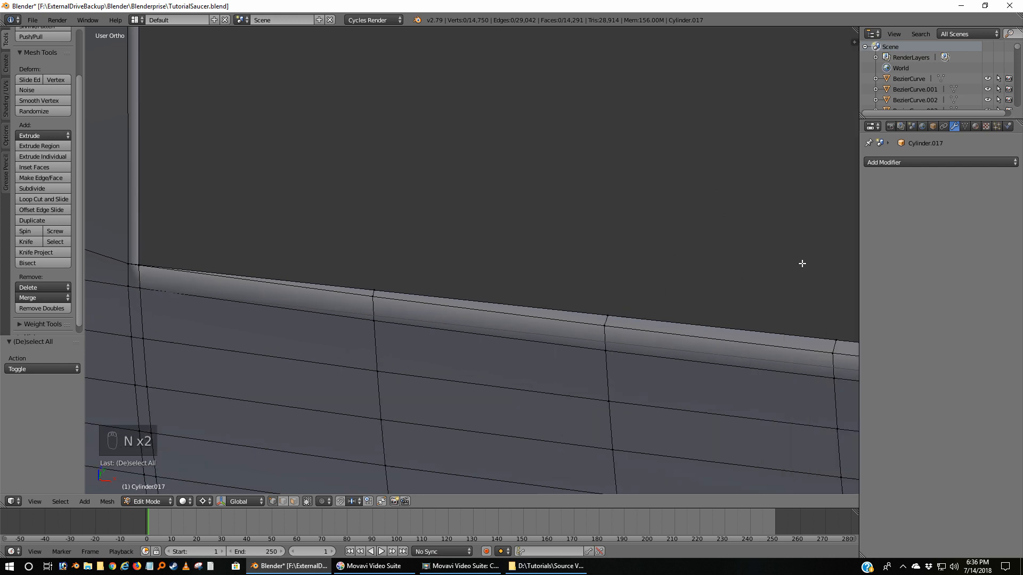
pyautogui.rightClick(858, 253)
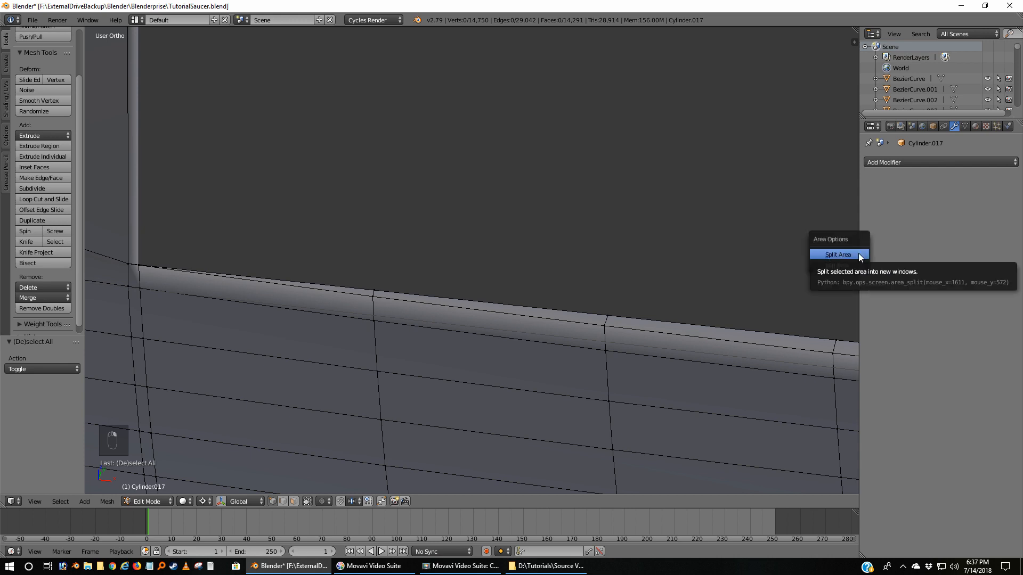
pyautogui.click(858, 254)
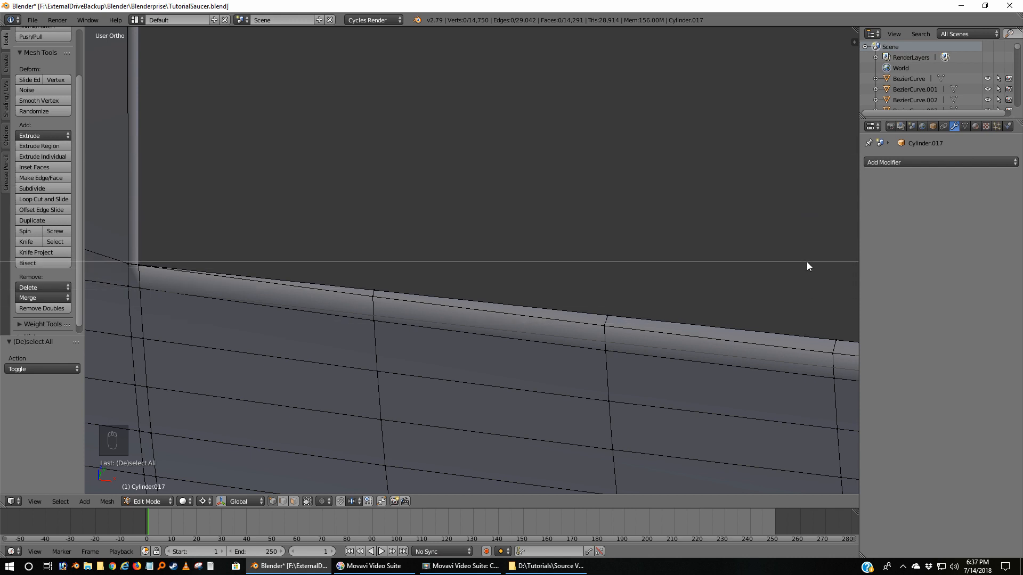
pyautogui.click(807, 261)
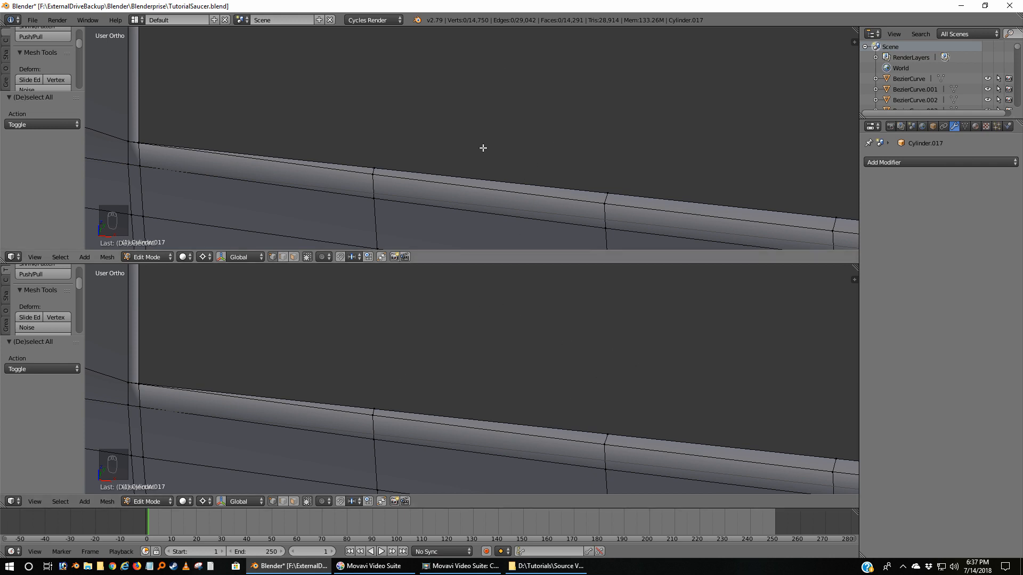
pyautogui.press('KP_1')
pyautogui.scroll(-5, 467, 134)
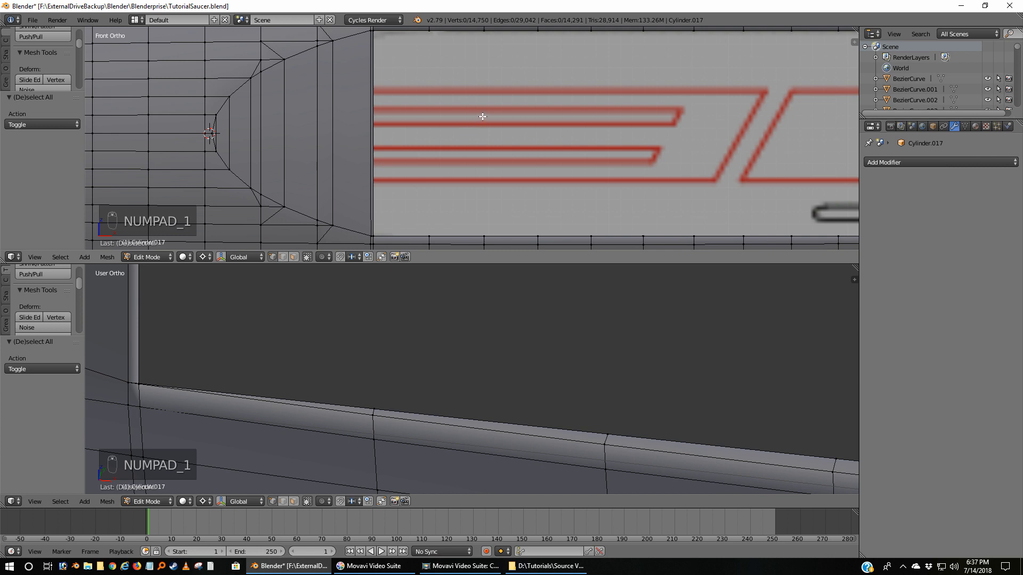
pyautogui.moveTo(476, 122); pyautogui.dragTo(478, 69, button='middle')
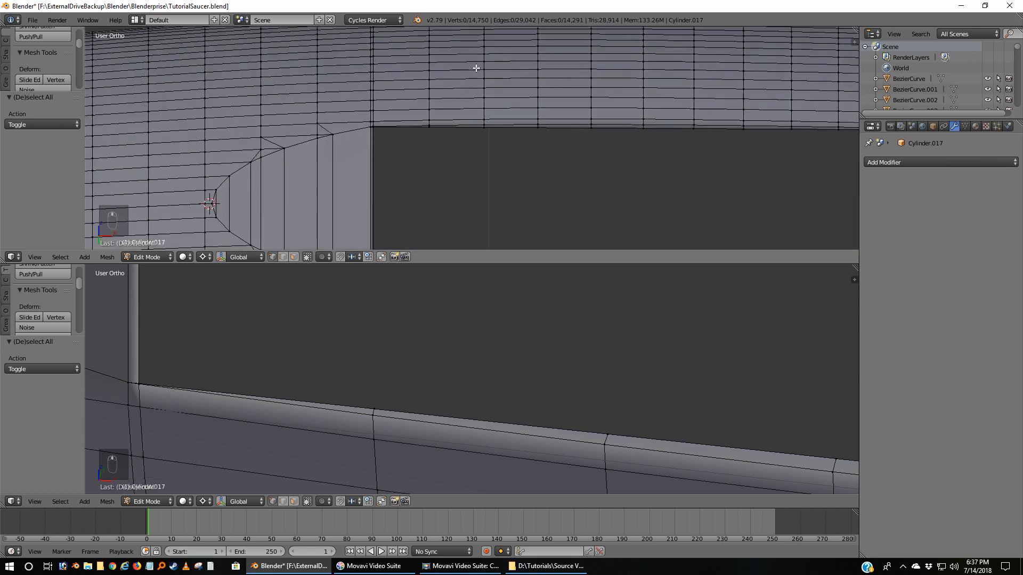
pyautogui.moveTo(495, 114); pyautogui.dragTo(354, 134, button='middle')
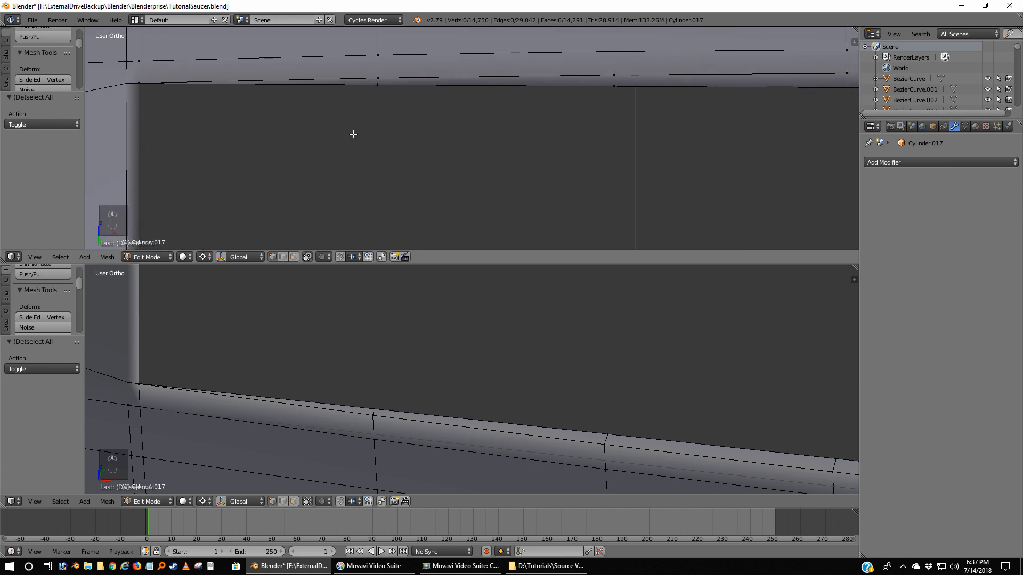
pyautogui.rightClick(144, 94)
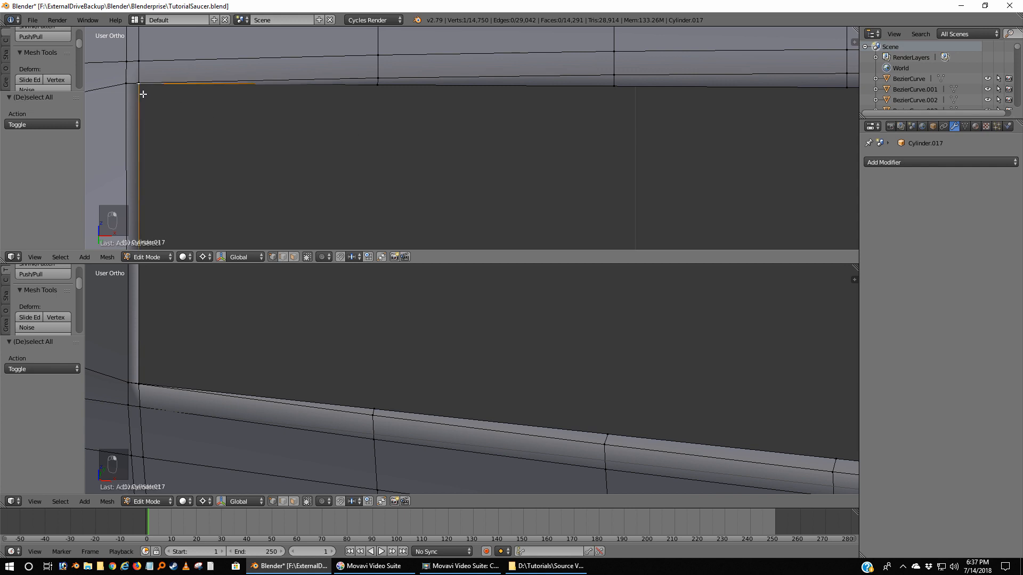
pyautogui.moveTo(166, 106); pyautogui.dragTo(171, 98, button='middle')
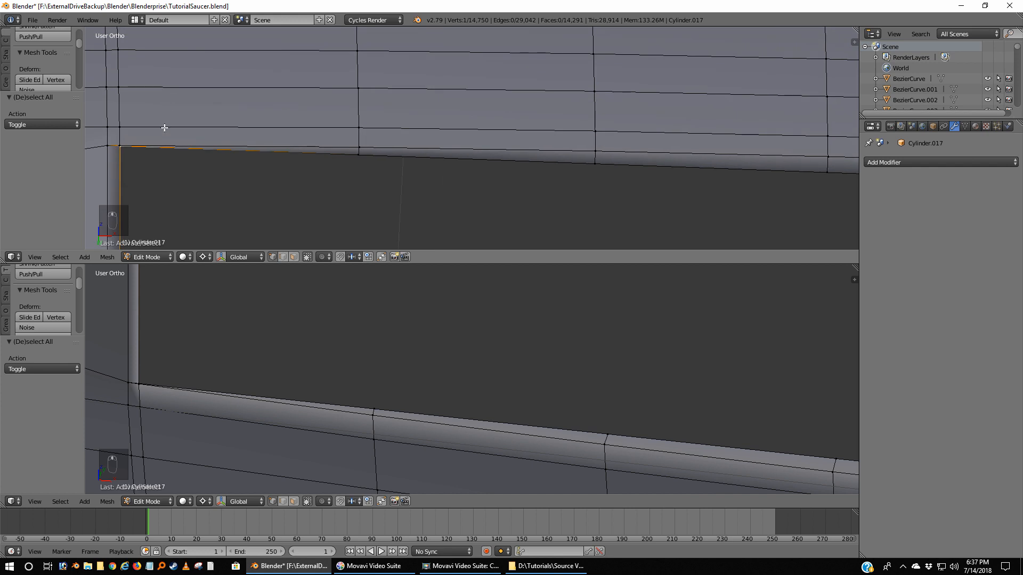
pyautogui.keyDown('shift'); pyautogui.rightClick(357, 156); pyautogui.keyUp('shift')
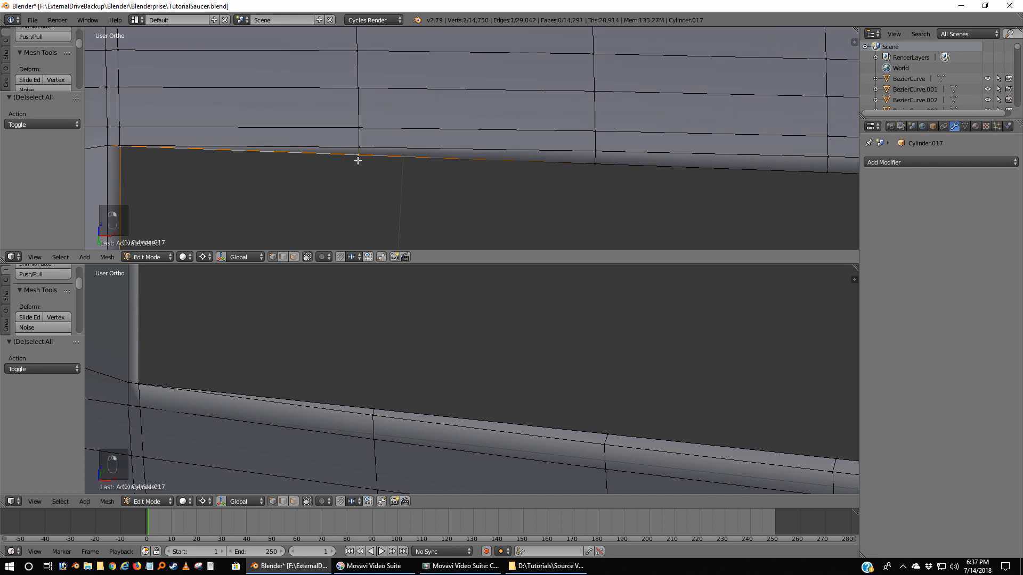
pyautogui.keyDown('shift'); pyautogui.rightClick(139, 384); pyautogui.keyUp('shift')
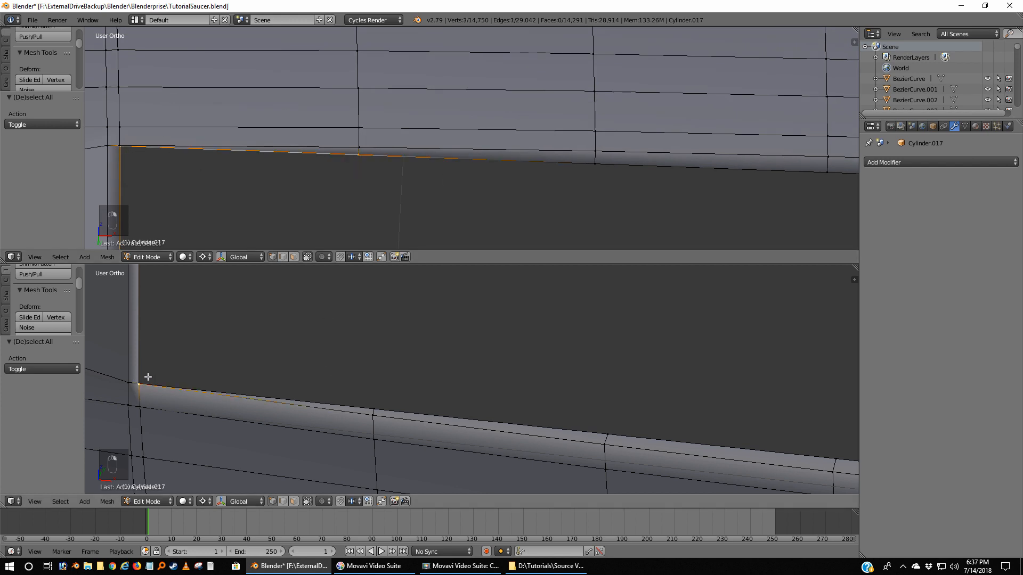
# Select the lower rim's inner corner vertex beside the narrow strip and the adjacent vertex along the rim
pyautogui.scroll(2, 143, 400)
pyautogui.keyDown('shift'); pyautogui.moveTo(186, 382); pyautogui.dragTo(449, 313, button='middle'); pyautogui.keyUp('shift')
pyautogui.scroll(4, 331, 360)
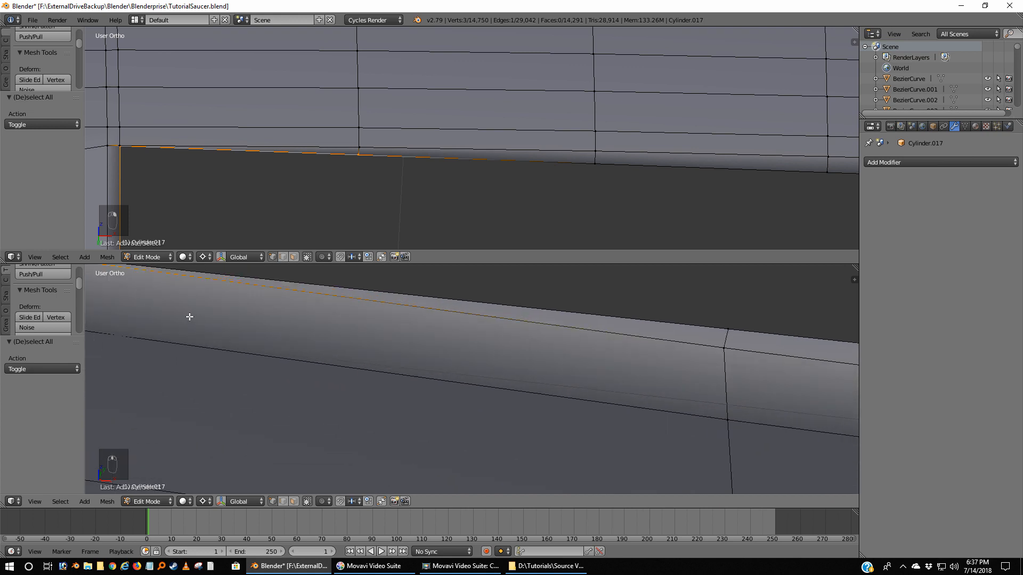
pyautogui.keyDown('shift'); pyautogui.moveTo(165, 296); pyautogui.dragTo(323, 491, button='middle'); pyautogui.keyUp('shift')
pyautogui.rightClick(191, 442)
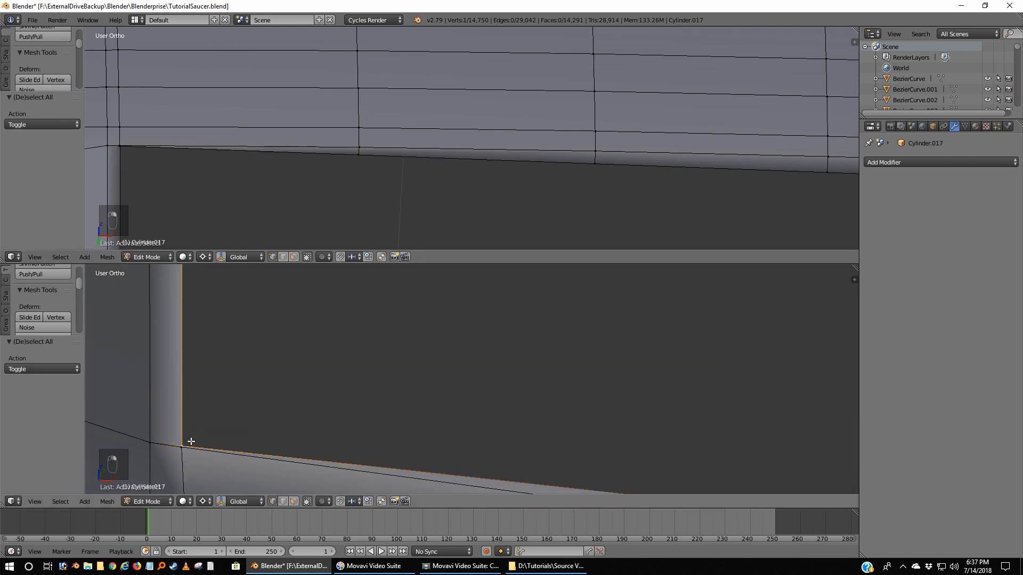
pyautogui.scroll(-2, 280, 410)
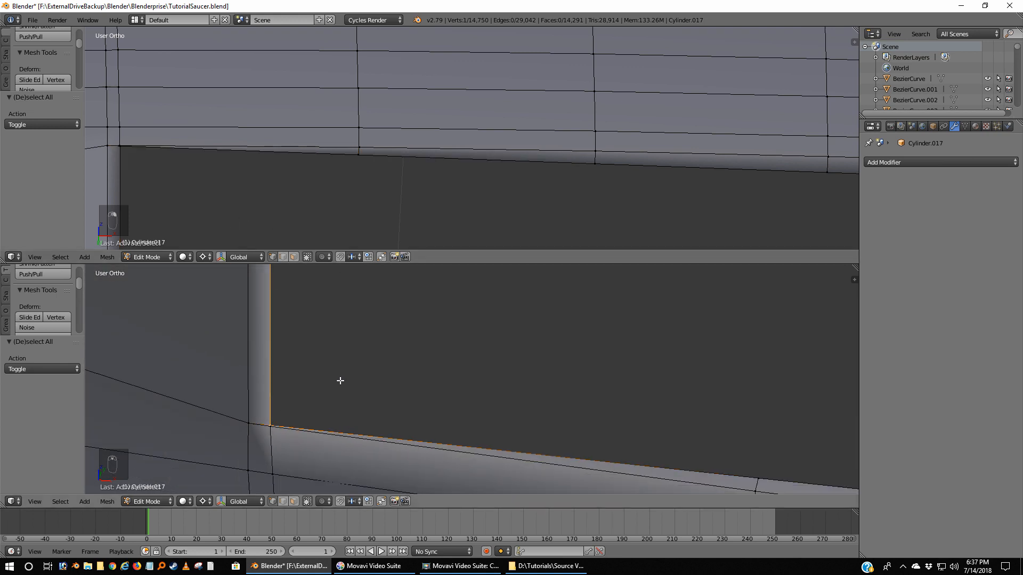
pyautogui.keyDown('shift'); pyautogui.moveTo(392, 394); pyautogui.dragTo(285, 367, button='middle'); pyautogui.keyUp('shift')
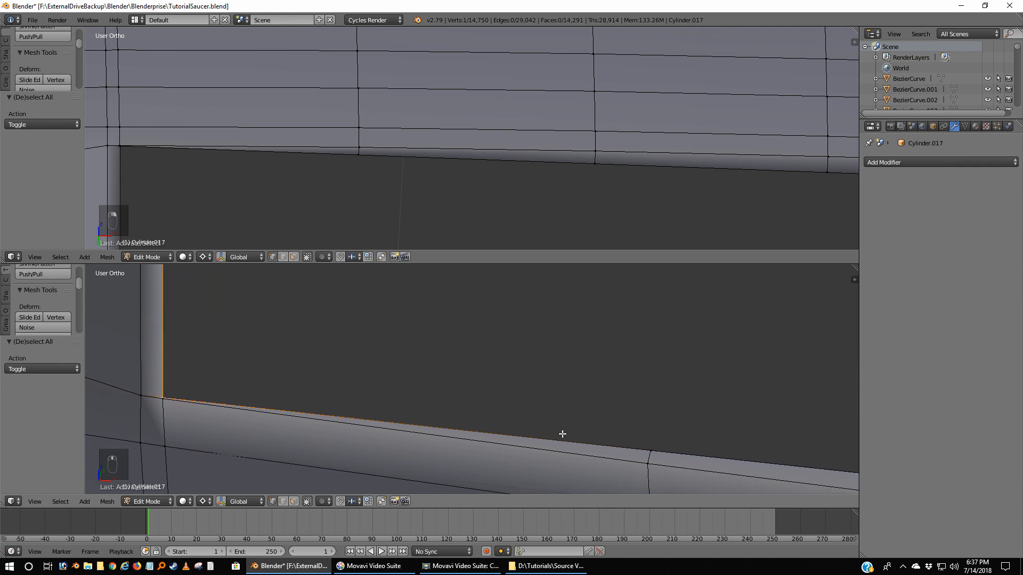
pyautogui.keyDown('shift'); pyautogui.rightClick(652, 448); pyautogui.keyUp('shift')
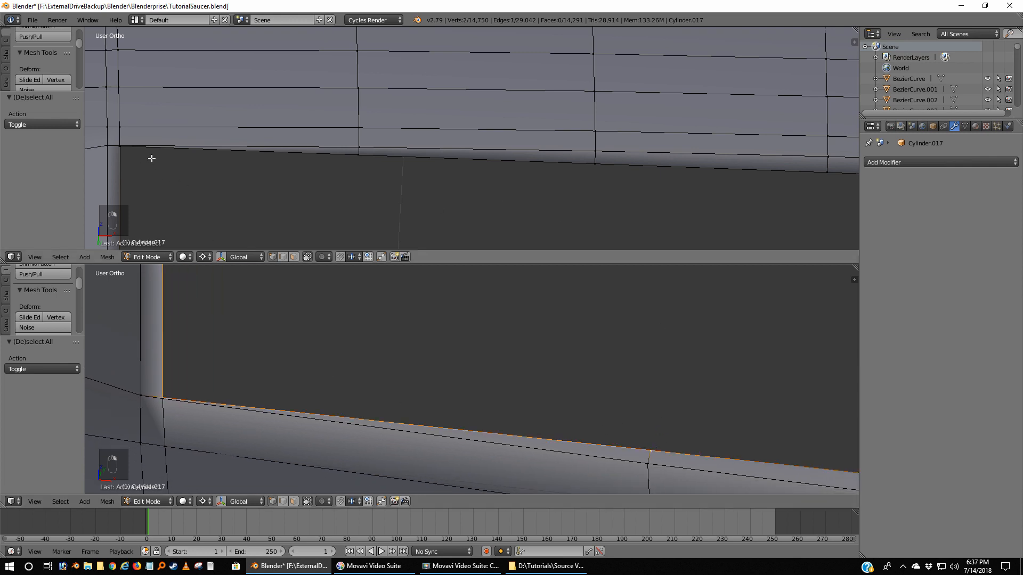
# Add the two matching upper rim vertices to the selection and fill the first wide face across the opening
pyautogui.keyDown('shift'); pyautogui.rightClick(359, 156); pyautogui.keyUp('shift')
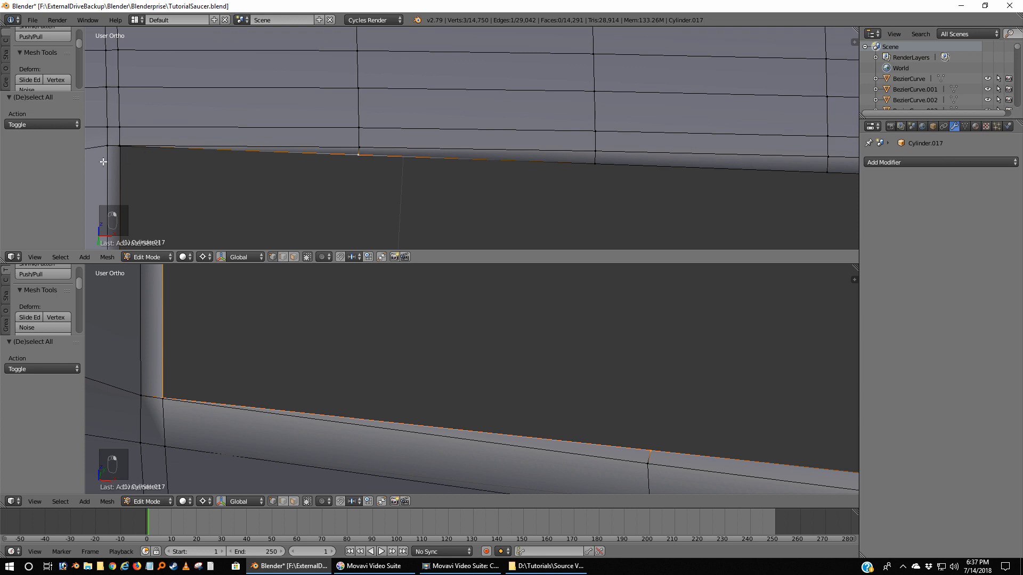
pyautogui.scroll(1, 130, 154)
pyautogui.scroll(1, 130, 154)
pyautogui.keyDown('shift'); pyautogui.moveTo(130, 155); pyautogui.dragTo(417, 191, button='middle'); pyautogui.keyUp('shift')
pyautogui.scroll(3, 288, 191)
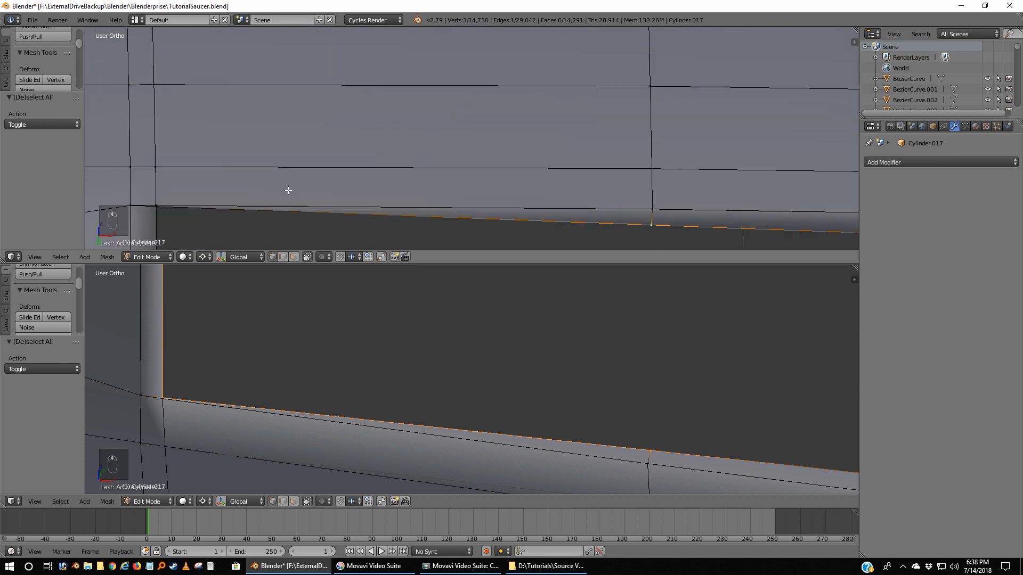
pyautogui.keyDown('shift'); pyautogui.moveTo(184, 208); pyautogui.dragTo(377, 185, button='middle'); pyautogui.keyUp('shift')
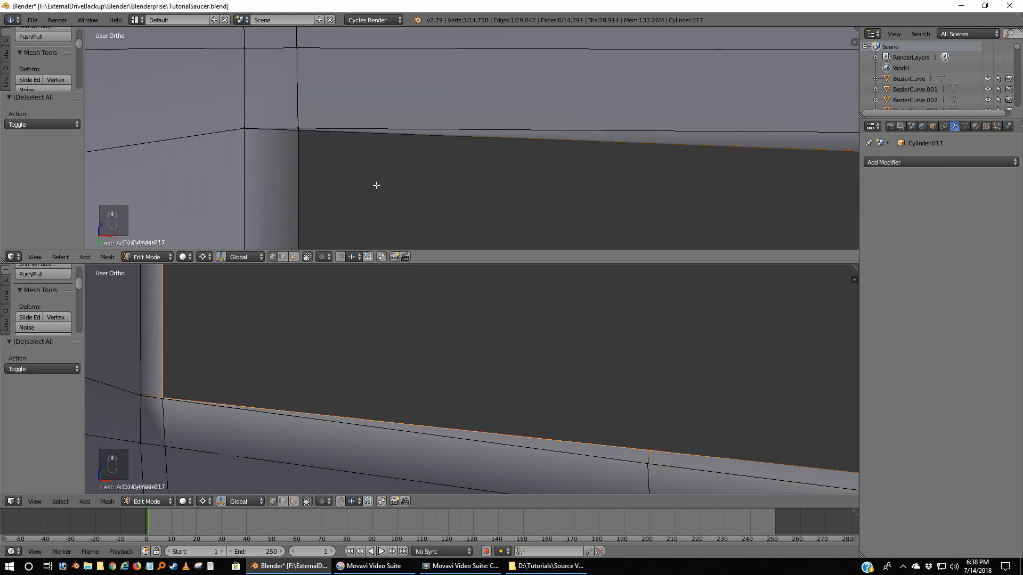
pyautogui.keyDown('shift'); pyautogui.rightClick(299, 134); pyautogui.keyUp('shift')
pyautogui.scroll(-6, 444, 162)
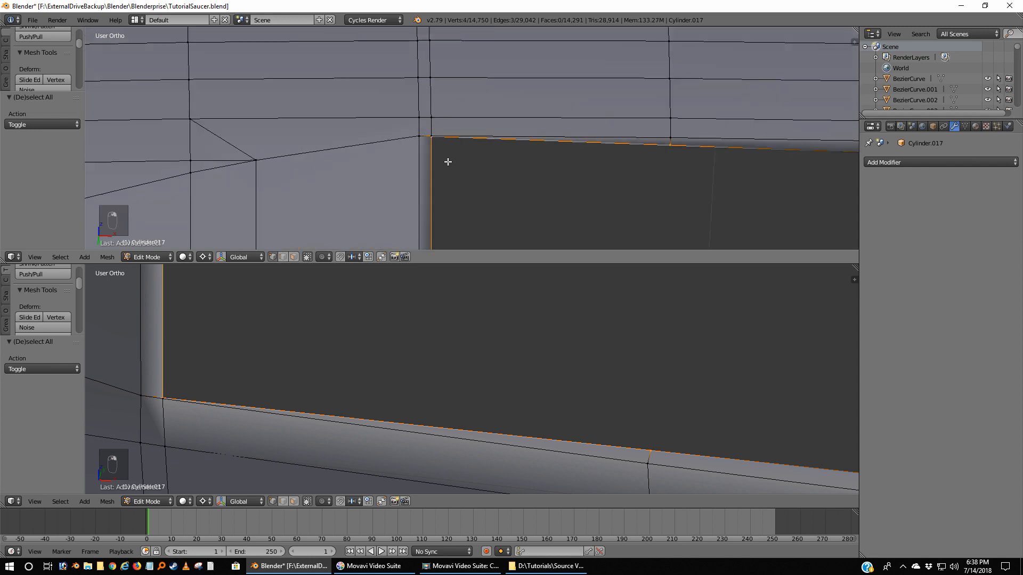
pyautogui.keyDown('shift'); pyautogui.moveTo(540, 166); pyautogui.dragTo(443, 144, button='middle'); pyautogui.keyUp('shift')
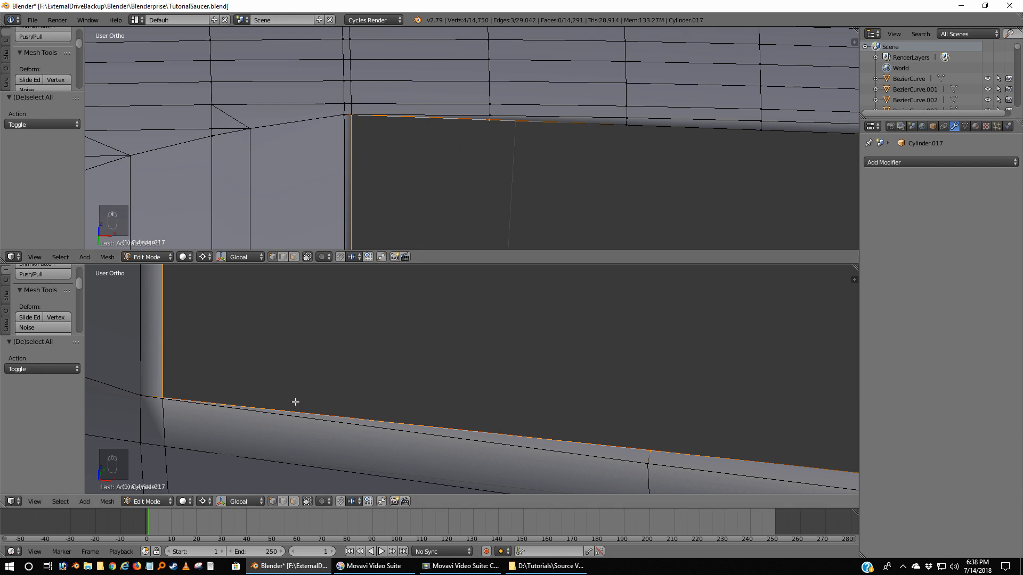
pyautogui.scroll(-4, 334, 373)
pyautogui.keyDown('shift'); pyautogui.moveTo(416, 373); pyautogui.dragTo(323, 396, button='middle'); pyautogui.keyUp('shift')
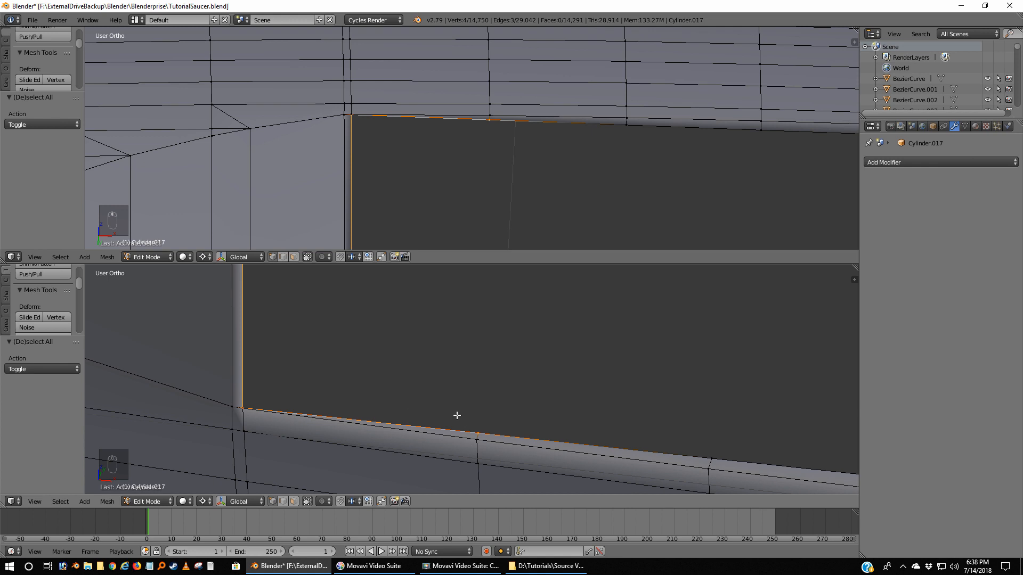
pyautogui.press('f')
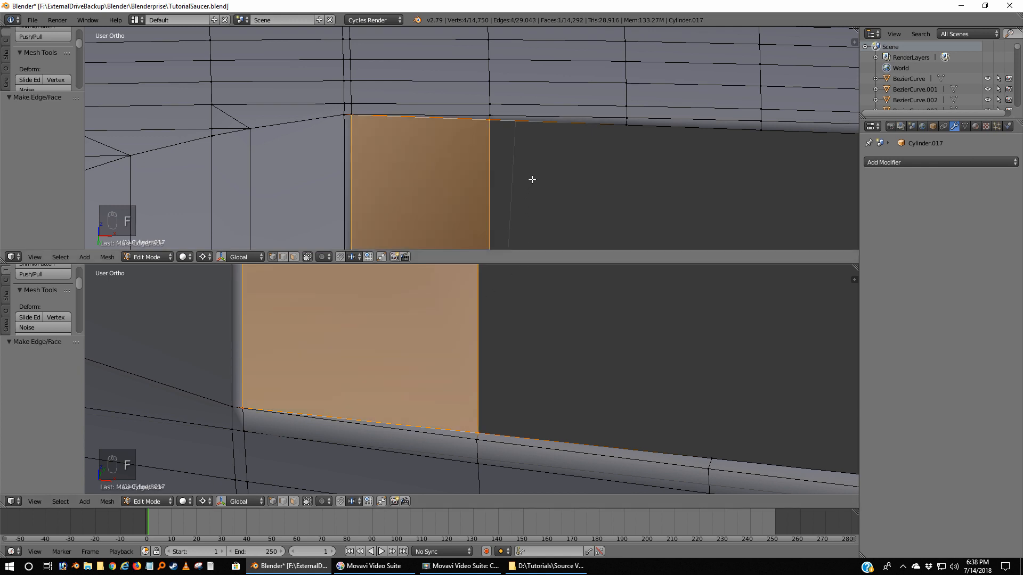
# Fill the second wide face across the opening from the next pair of upper rim vertices and the matching lower pair
pyautogui.keyDown('shift'); pyautogui.moveTo(537, 177); pyautogui.dragTo(310, 143, button='middle'); pyautogui.keyUp('shift')
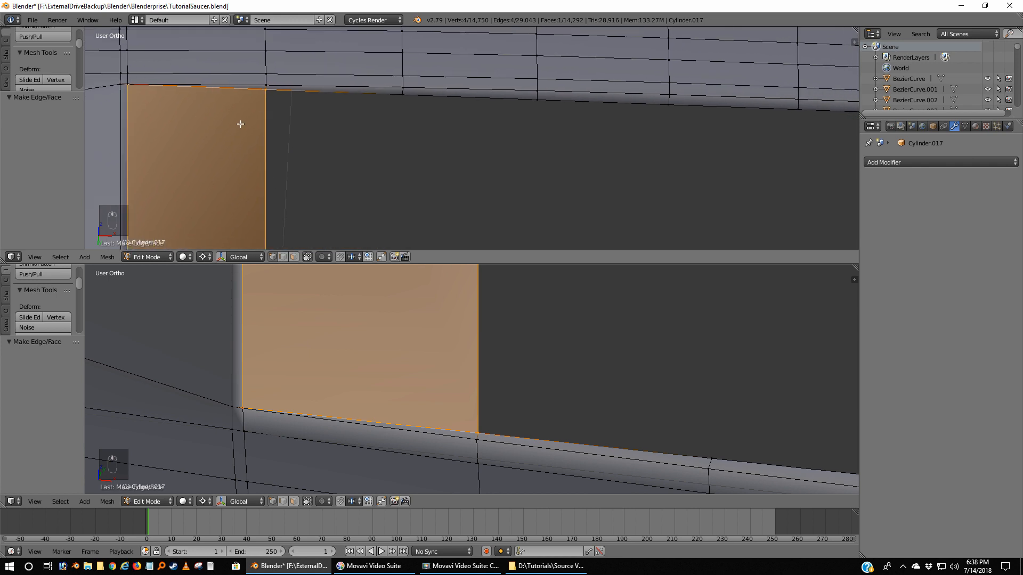
pyautogui.rightClick(268, 93)
pyautogui.keyDown('shift'); pyautogui.rightClick(399, 113); pyautogui.keyUp('shift')
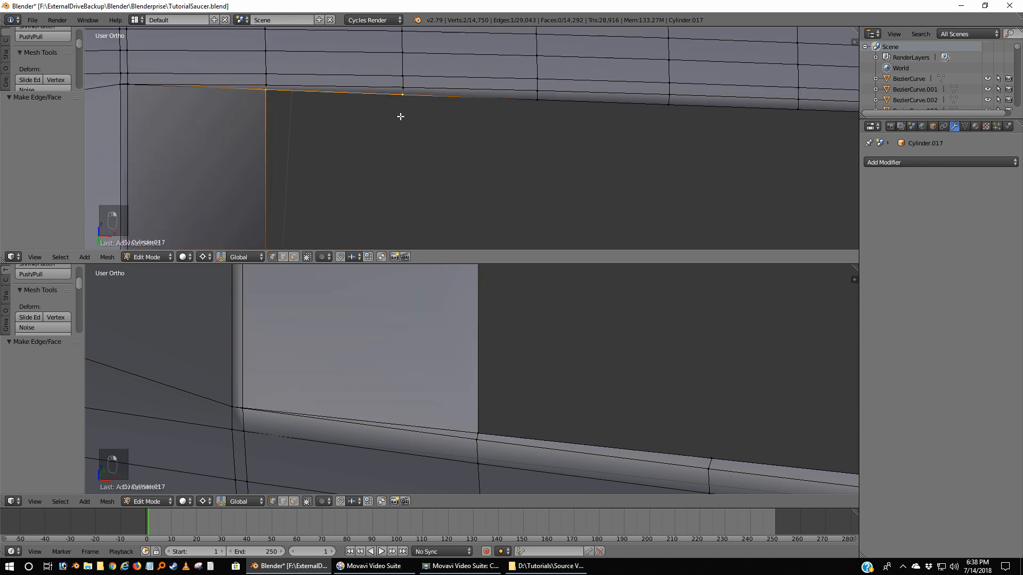
pyautogui.keyDown('shift'); pyautogui.rightClick(482, 428); pyautogui.keyUp('shift')
pyautogui.keyDown('shift'); pyautogui.rightClick(717, 450); pyautogui.keyUp('shift')
pyautogui.scroll(-3, 683, 407)
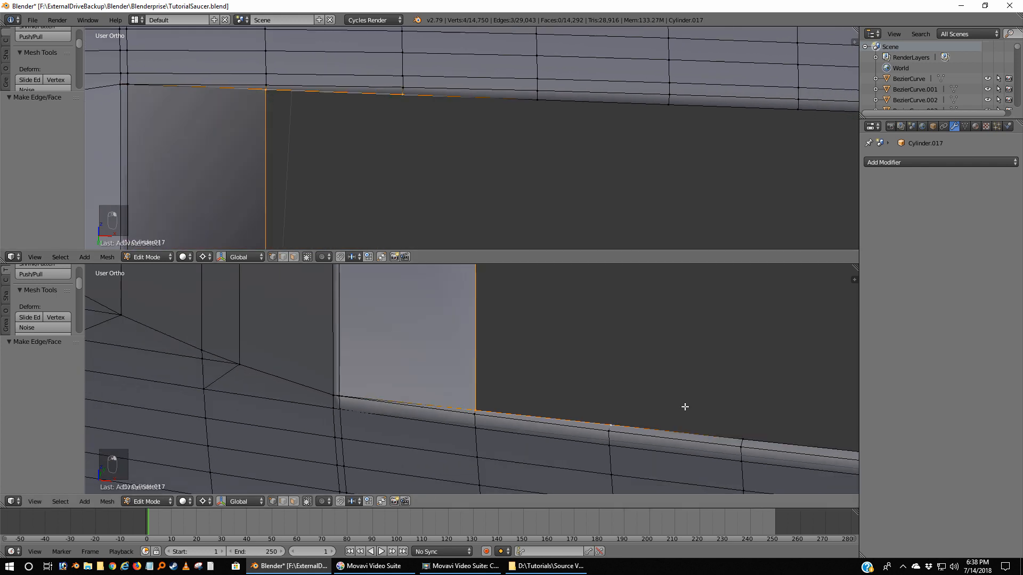
pyautogui.keyDown('shift'); pyautogui.moveTo(706, 400); pyautogui.dragTo(512, 400, button='middle'); pyautogui.keyUp('shift')
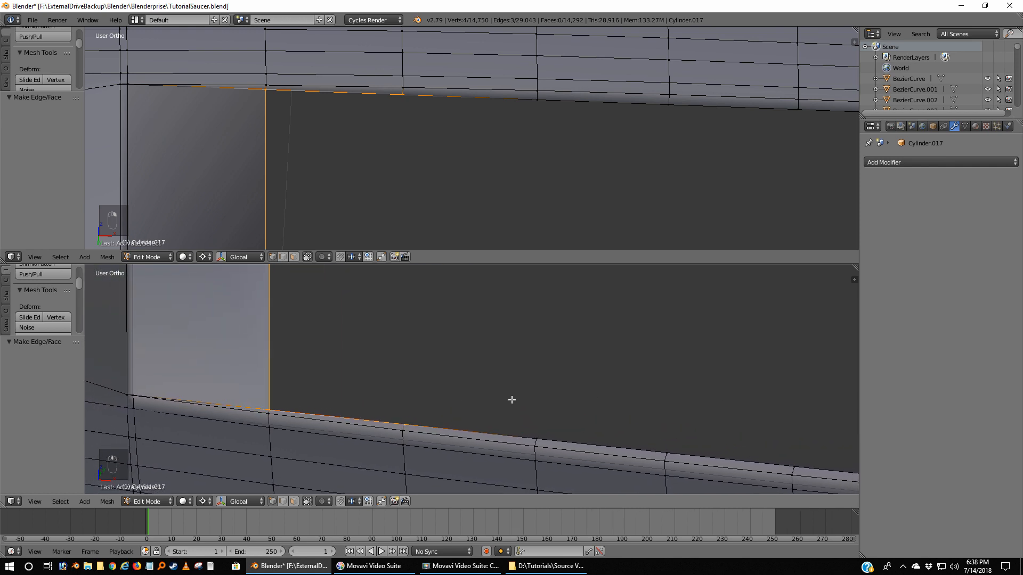
pyautogui.press('f')
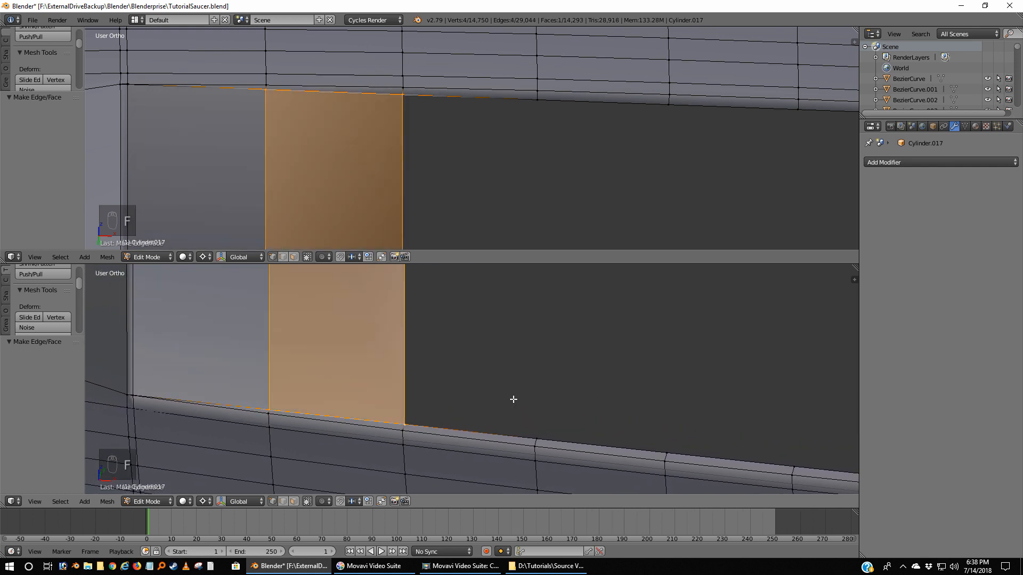
# Fill the third wide face across the opening from the next pair of upper rim vertices and the matching lower pair
pyautogui.rightClick(403, 96)
pyautogui.keyDown('shift'); pyautogui.rightClick(532, 103); pyautogui.keyUp('shift')
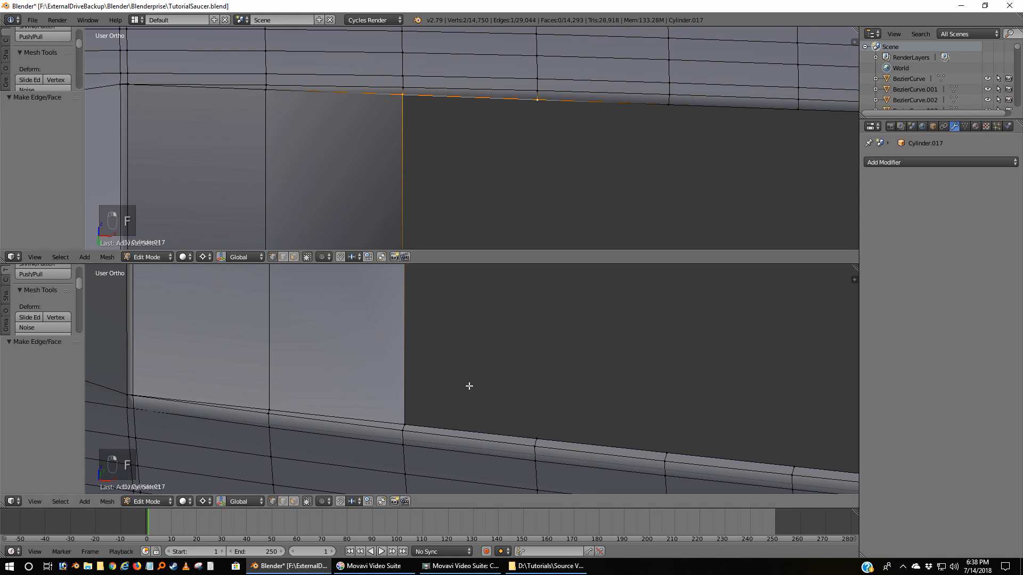
pyautogui.keyDown('shift'); pyautogui.rightClick(412, 420); pyautogui.keyUp('shift')
pyautogui.keyDown('shift'); pyautogui.rightClick(539, 428); pyautogui.keyUp('shift')
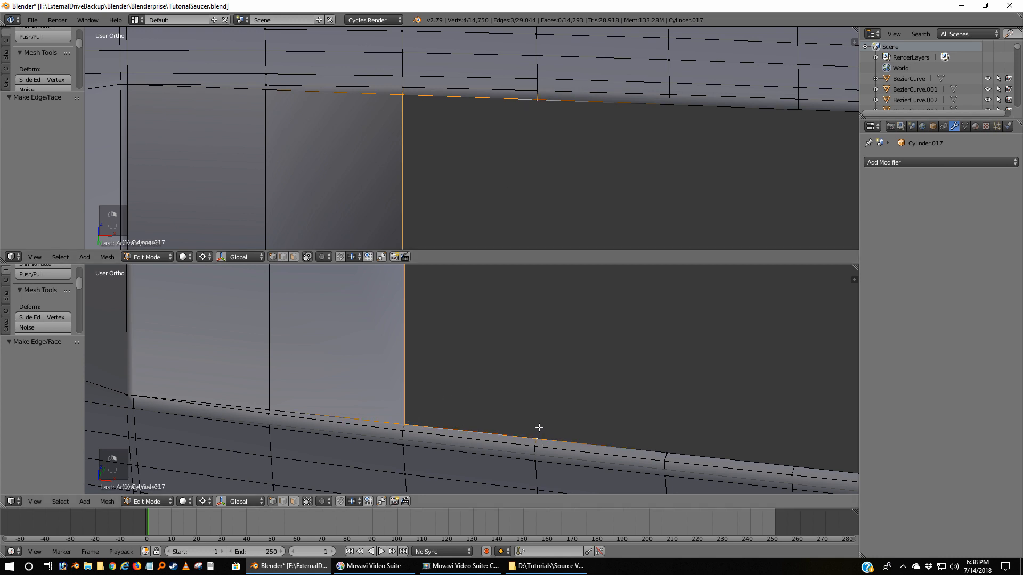
pyautogui.press('f')
# Select the next lower rim pair and the matching upper rim vertices and fill the fourth wide face across the opening
pyautogui.rightClick(539, 436)
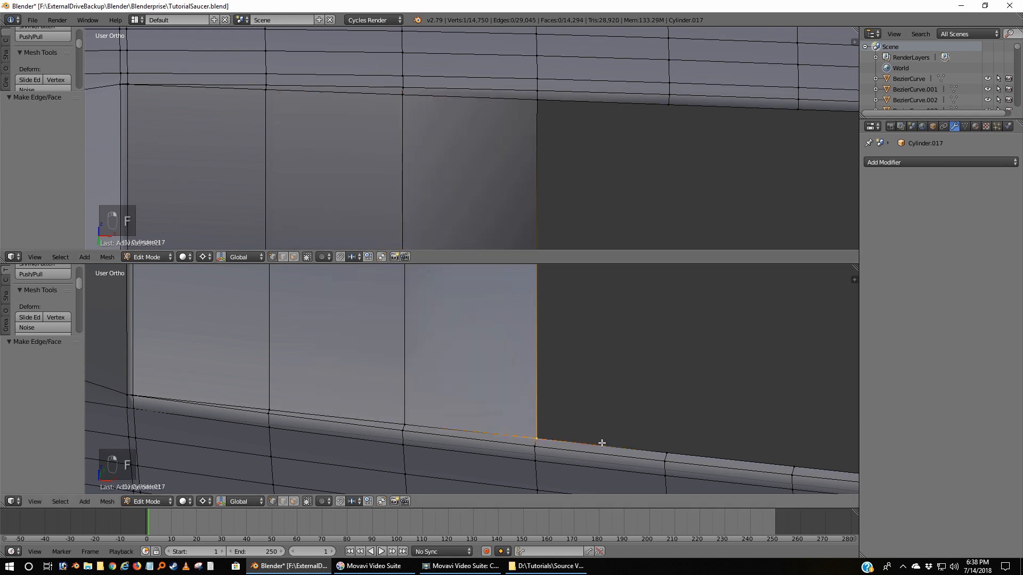
pyautogui.keyDown('shift'); pyautogui.rightClick(667, 452); pyautogui.keyUp('shift')
pyautogui.keyDown('shift'); pyautogui.rightClick(546, 103); pyautogui.keyUp('shift')
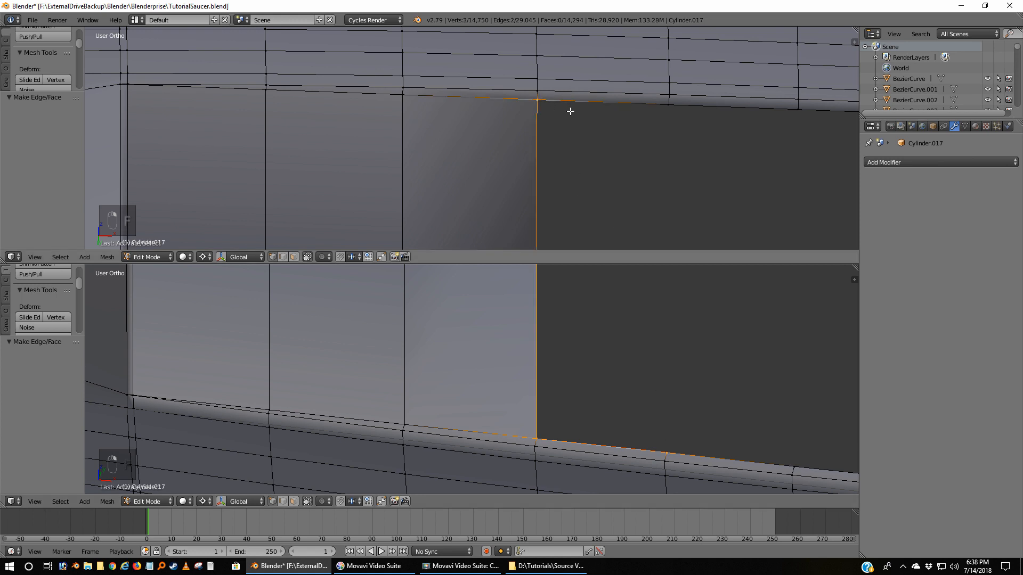
pyautogui.keyDown('shift'); pyautogui.rightClick(667, 115); pyautogui.keyUp('shift')
pyautogui.press('f')
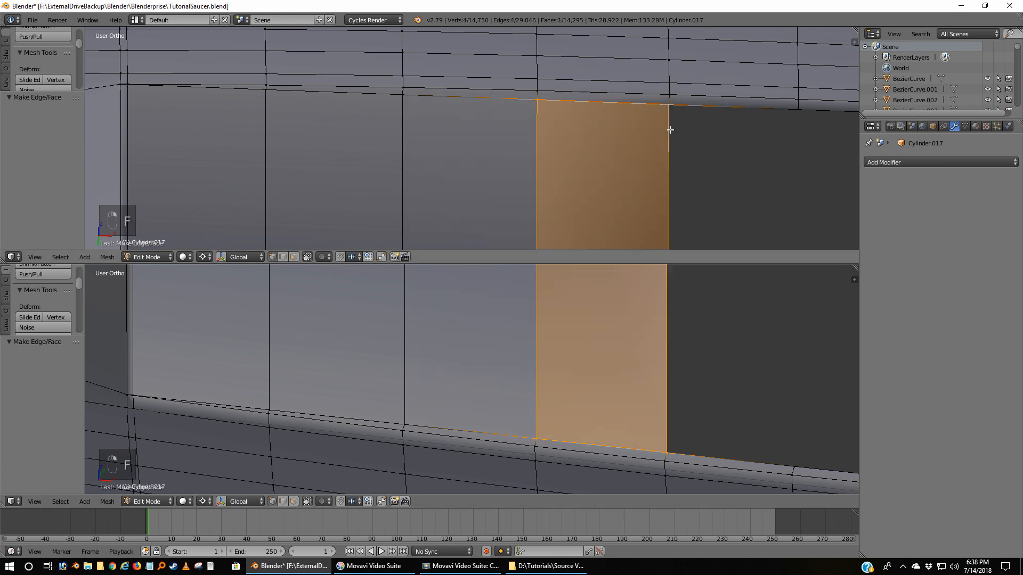
# Bring the next stretch of both rims into view and fill the fifth wide face between the matching lower and upper vertex pairs
pyautogui.keyDown('shift'); pyautogui.moveTo(715, 199); pyautogui.dragTo(224, 176, button='middle'); pyautogui.keyUp('shift')
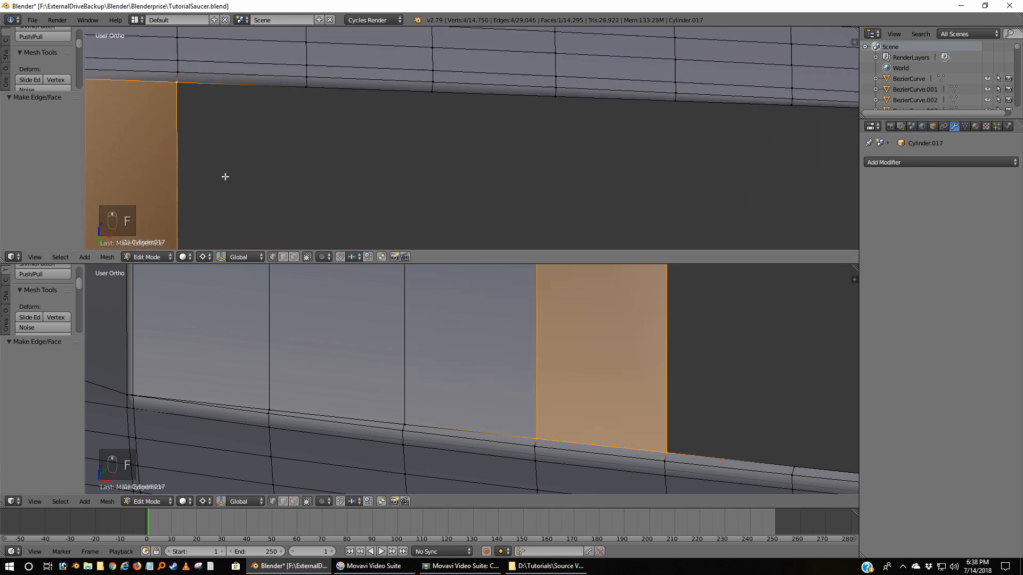
pyautogui.keyDown('shift'); pyautogui.moveTo(587, 155); pyautogui.dragTo(515, 153, button='middle'); pyautogui.keyUp('shift')
pyautogui.keyDown('shift'); pyautogui.moveTo(789, 381); pyautogui.dragTo(226, 334, button='middle'); pyautogui.keyUp('shift')
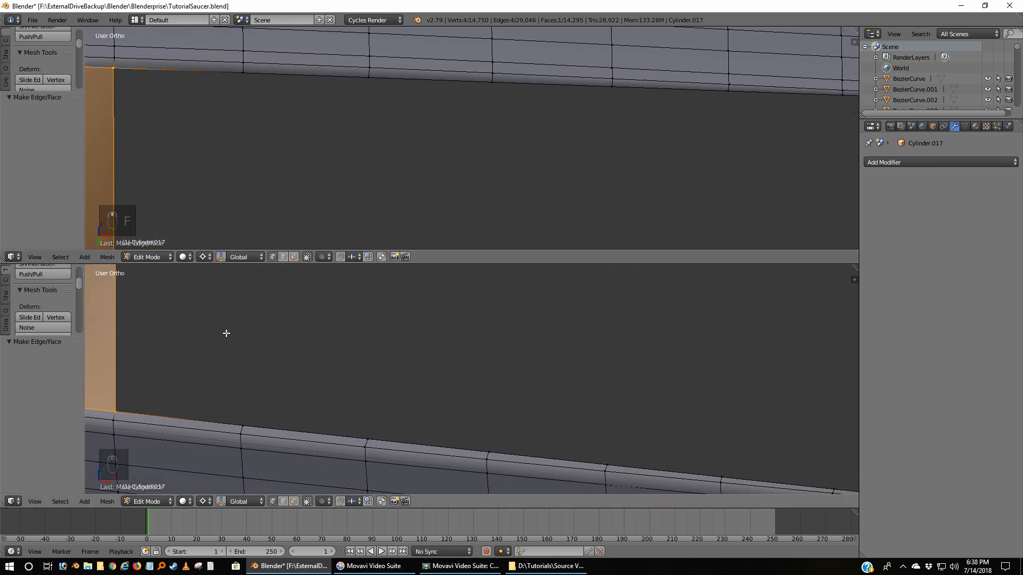
pyautogui.rightClick(118, 406)
pyautogui.keyDown('shift'); pyautogui.rightClick(247, 418); pyautogui.keyUp('shift')
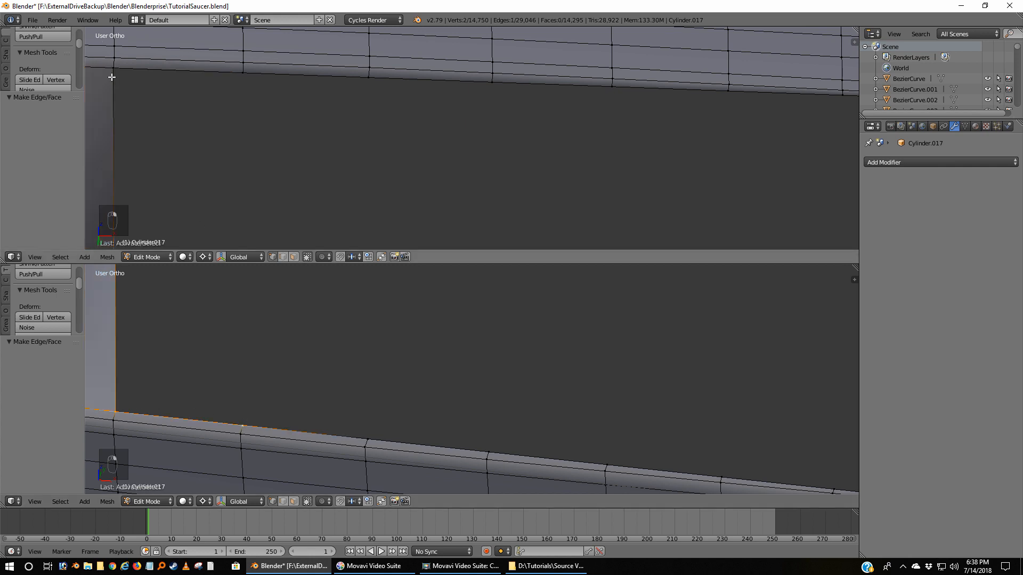
pyautogui.keyDown('shift'); pyautogui.rightClick(112, 77); pyautogui.keyUp('shift')
pyautogui.keyDown('shift'); pyautogui.rightClick(238, 73); pyautogui.keyUp('shift')
pyautogui.press('f')
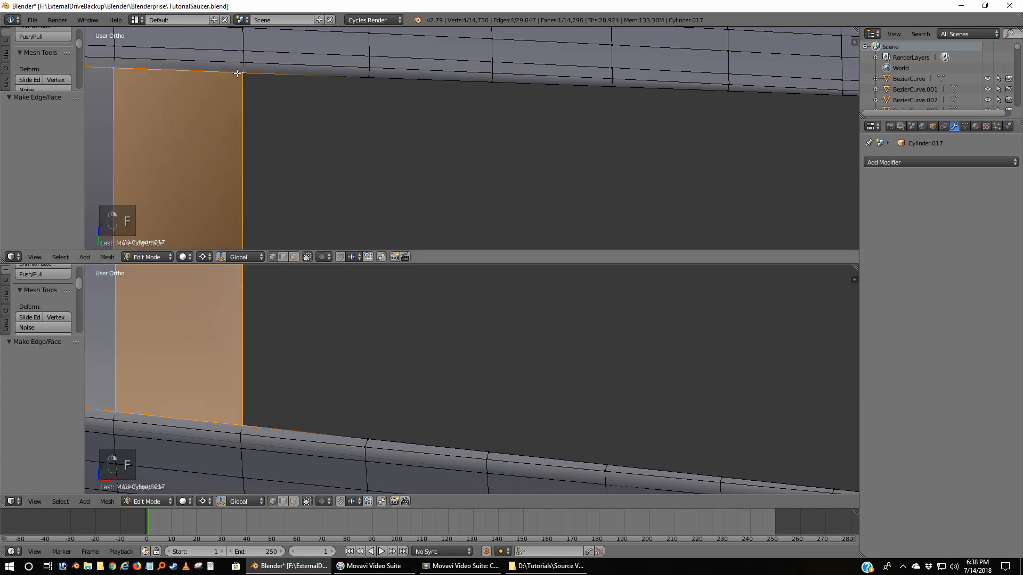
# Fill the sixth wide face, bridging the next two upper rim vertices and the two lower rim vertices beneath them
pyautogui.rightClick(247, 78)
pyautogui.keyDown('shift'); pyautogui.rightClick(372, 78); pyautogui.keyUp('shift')
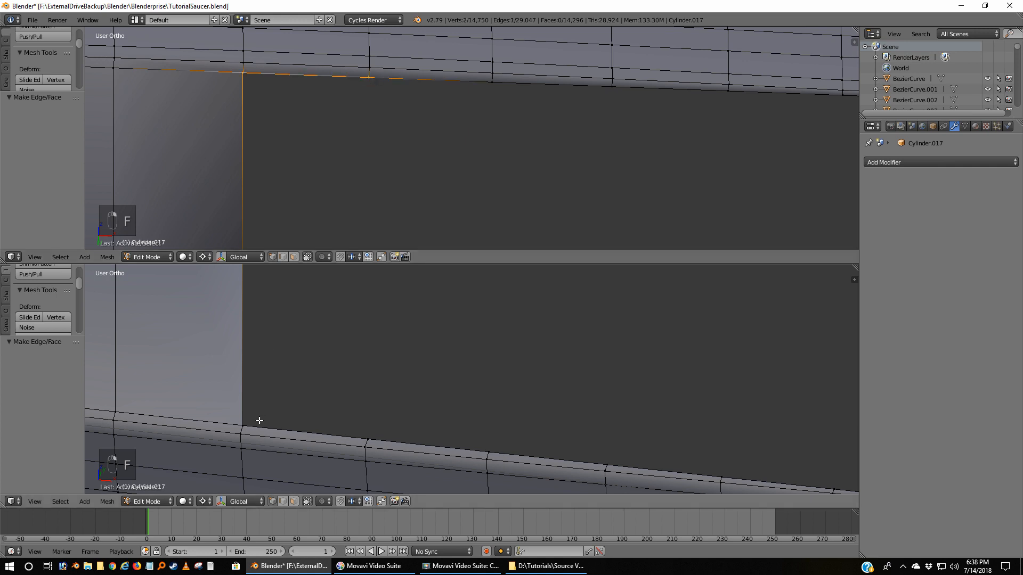
pyautogui.keyDown('shift'); pyautogui.rightClick(244, 426); pyautogui.keyUp('shift')
pyautogui.keyDown('shift'); pyautogui.rightClick(370, 438); pyautogui.keyUp('shift')
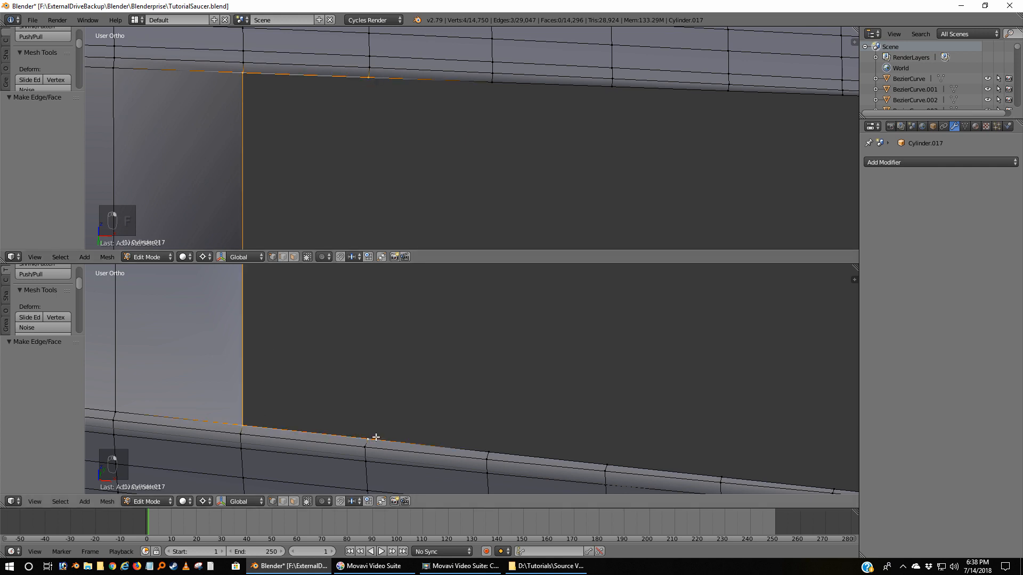
pyautogui.press('f')
# Fill the seventh wide face across the opening, continuing from the open edge of the sixth face
pyautogui.rightClick(370, 80)
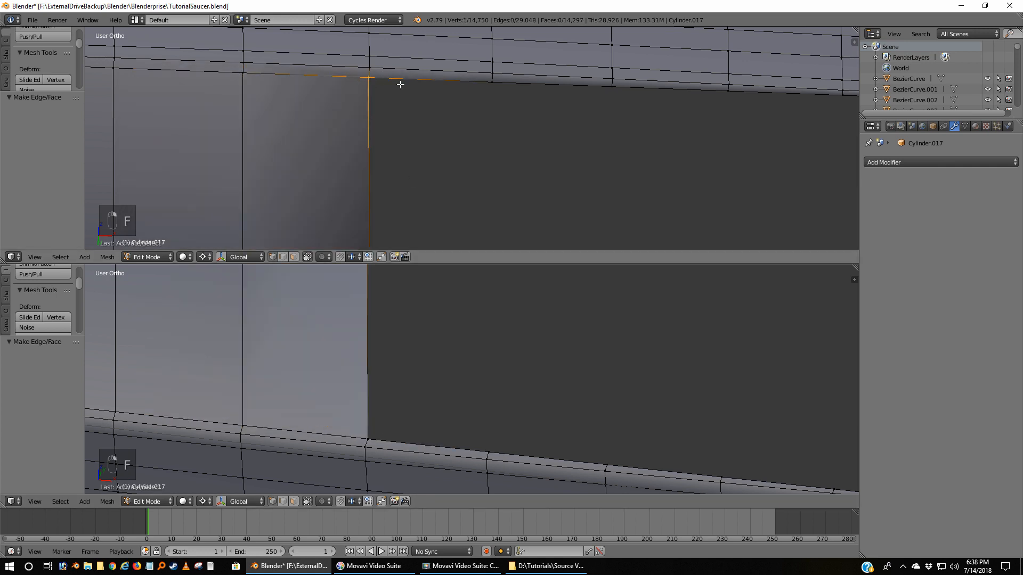
pyautogui.keyDown('shift'); pyautogui.rightClick(491, 82); pyautogui.keyUp('shift')
pyautogui.keyDown('shift'); pyautogui.rightClick(368, 439); pyautogui.keyUp('shift')
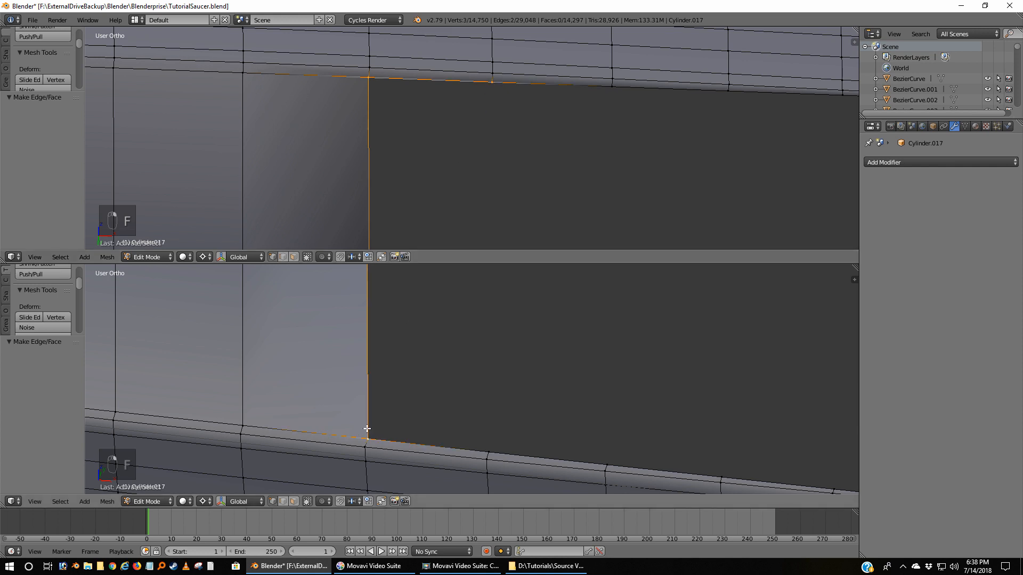
pyautogui.keyDown('shift'); pyautogui.rightClick(498, 447); pyautogui.keyUp('shift')
pyautogui.press('f')
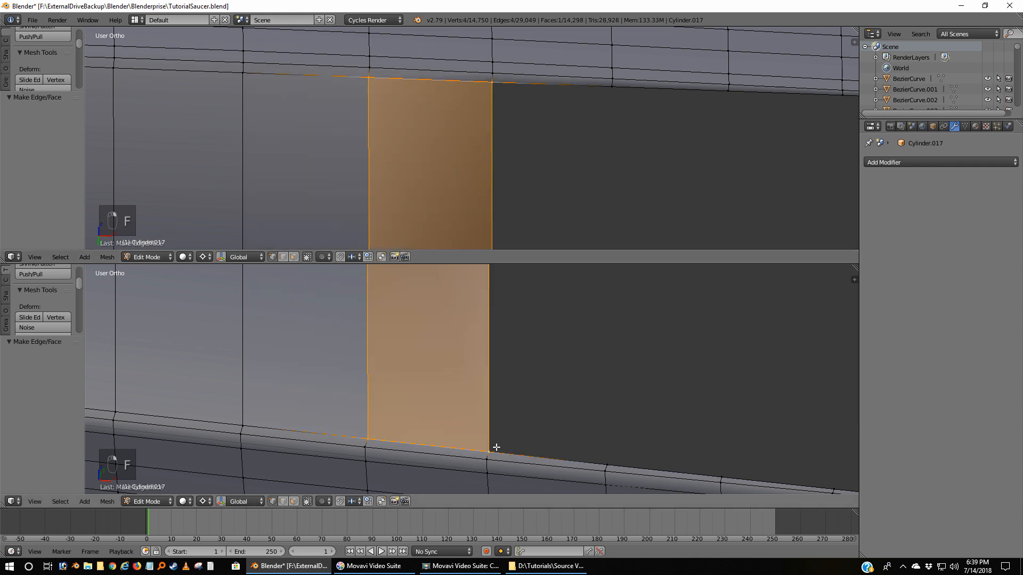
# Fill the eighth wide face between the next matching pairs of upper and lower rim vertices
pyautogui.rightClick(494, 86)
pyautogui.keyDown('shift'); pyautogui.rightClick(610, 86); pyautogui.keyUp('shift')
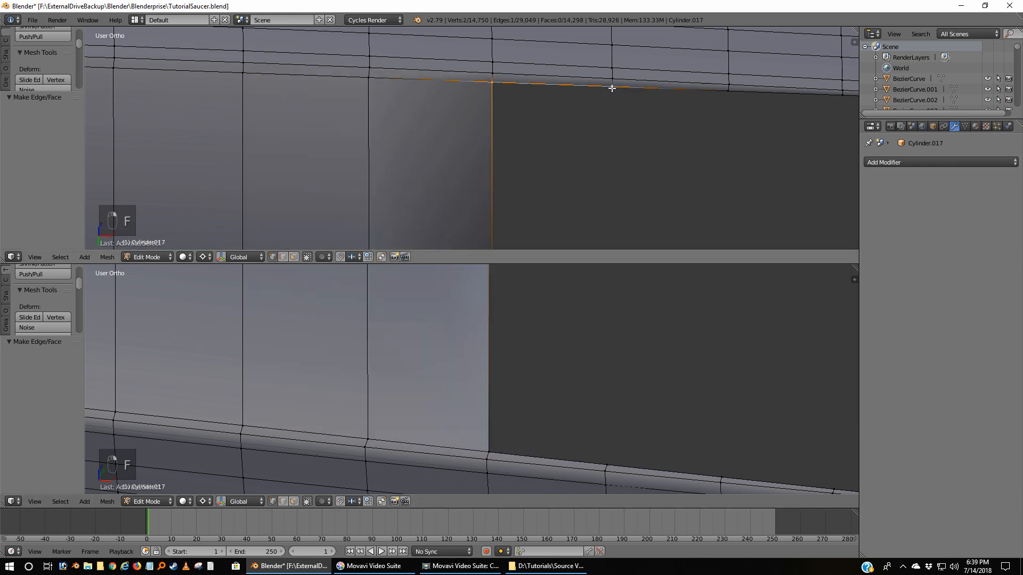
pyautogui.keyDown('shift'); pyautogui.rightClick(490, 450); pyautogui.keyUp('shift')
pyautogui.keyDown('shift'); pyautogui.rightClick(616, 458); pyautogui.keyUp('shift')
pyautogui.press('f')
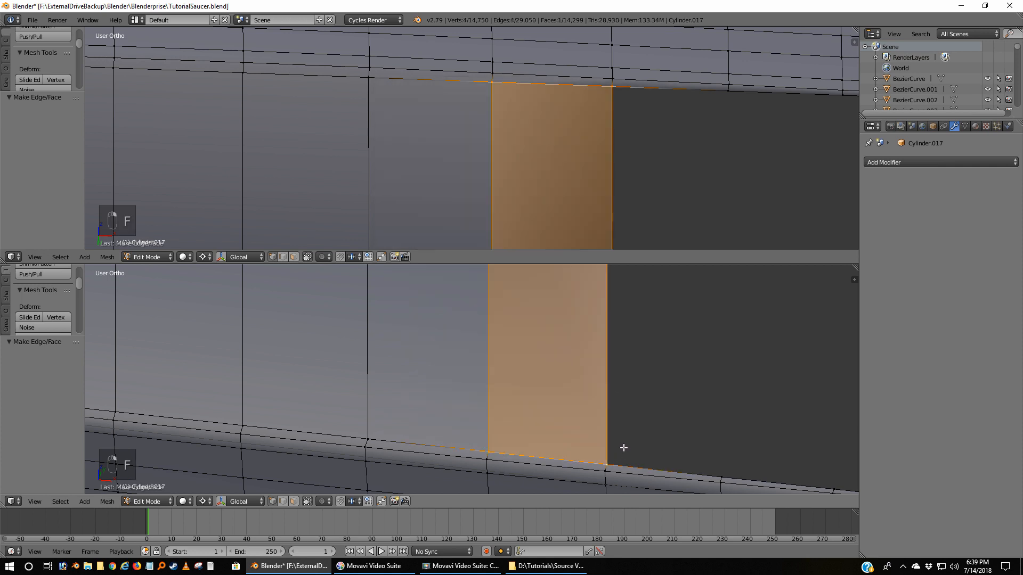
# Add the ninth wide face, using the eighth face's open edge and the next vertex on each rim
pyautogui.rightClick(613, 89)
pyautogui.keyDown('shift'); pyautogui.rightClick(729, 90); pyautogui.keyUp('shift')
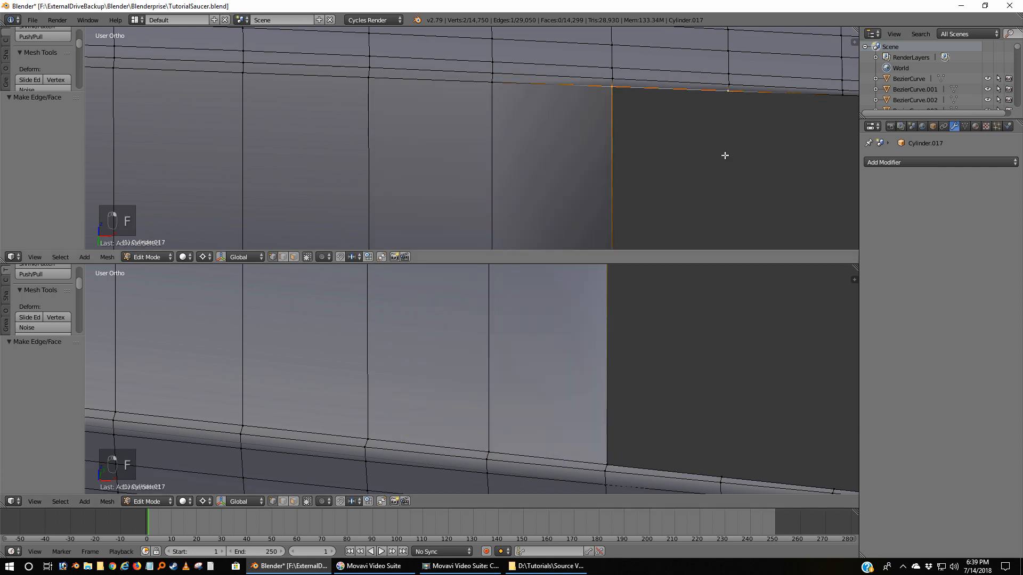
pyautogui.keyDown('shift'); pyautogui.rightClick(608, 462); pyautogui.keyUp('shift')
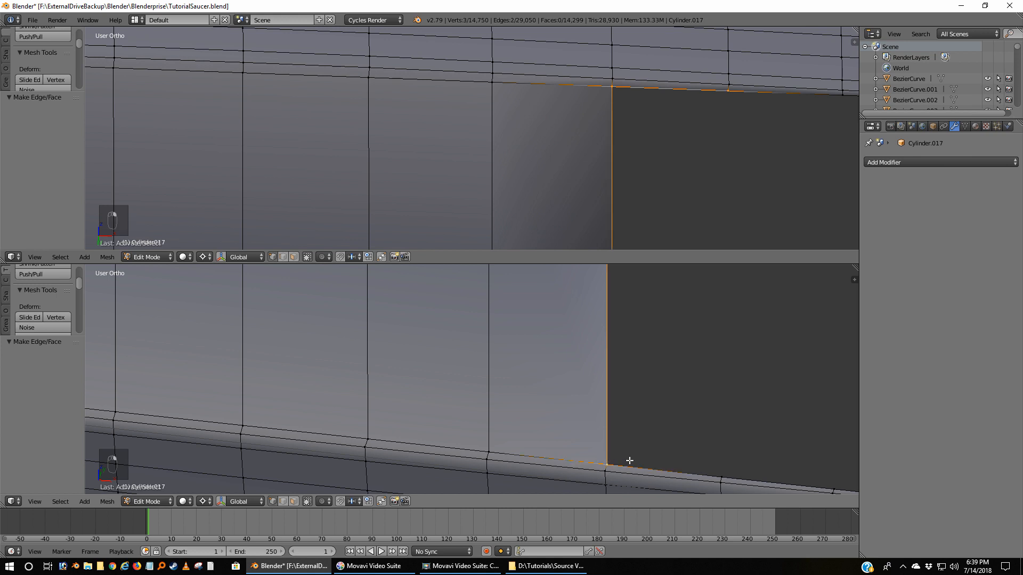
pyautogui.keyDown('shift'); pyautogui.rightClick(726, 474); pyautogui.keyUp('shift')
pyautogui.press('f')
# Bring the opening's far end into view in both viewports and fill the tenth wide face beside the ninth
pyautogui.scroll(-4, 719, 406)
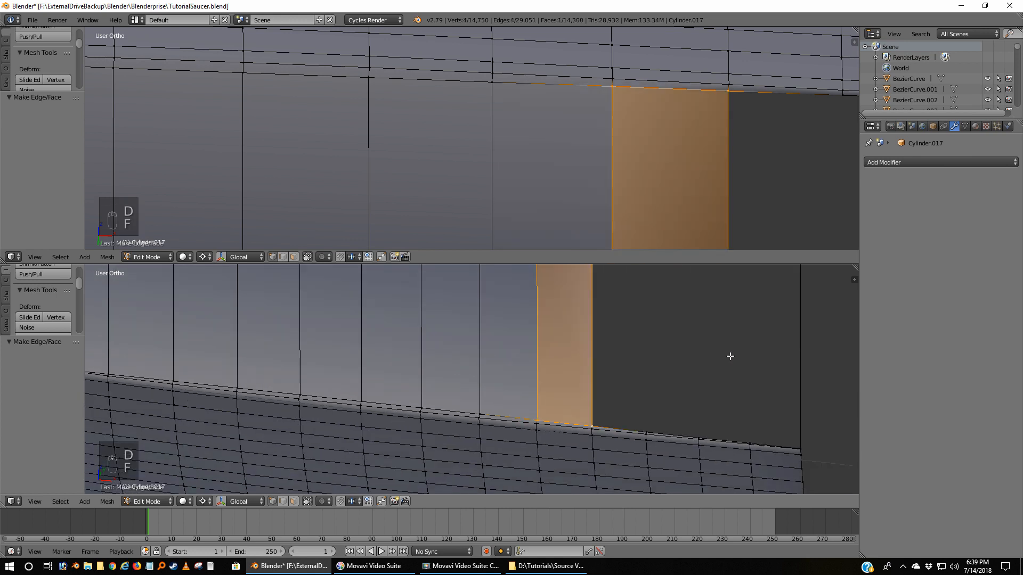
pyautogui.scroll(5, 721, 377)
pyautogui.scroll(-1, 722, 372)
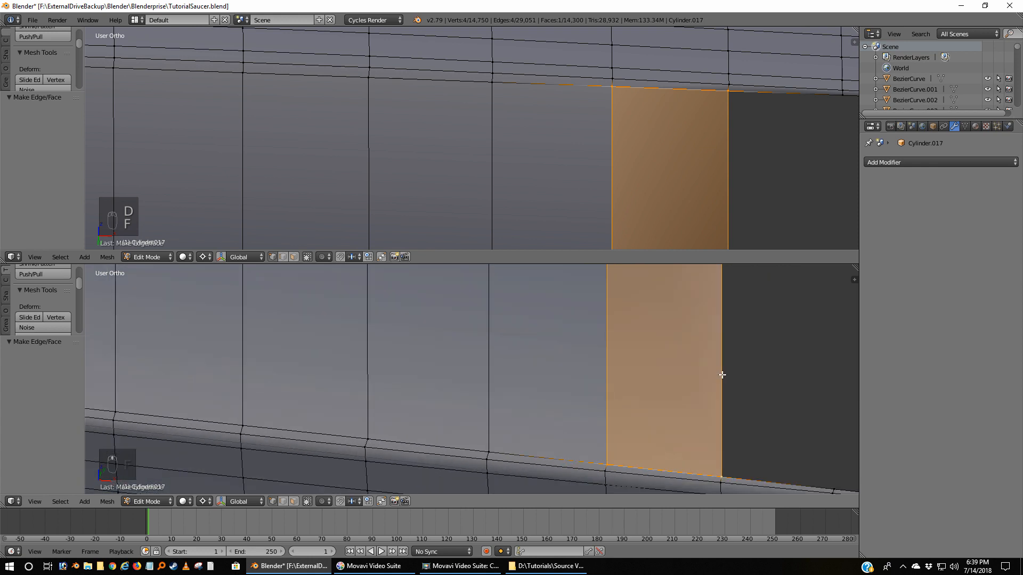
pyautogui.keyDown('shift'); pyautogui.moveTo(761, 383); pyautogui.dragTo(356, 327, button='middle'); pyautogui.keyUp('shift')
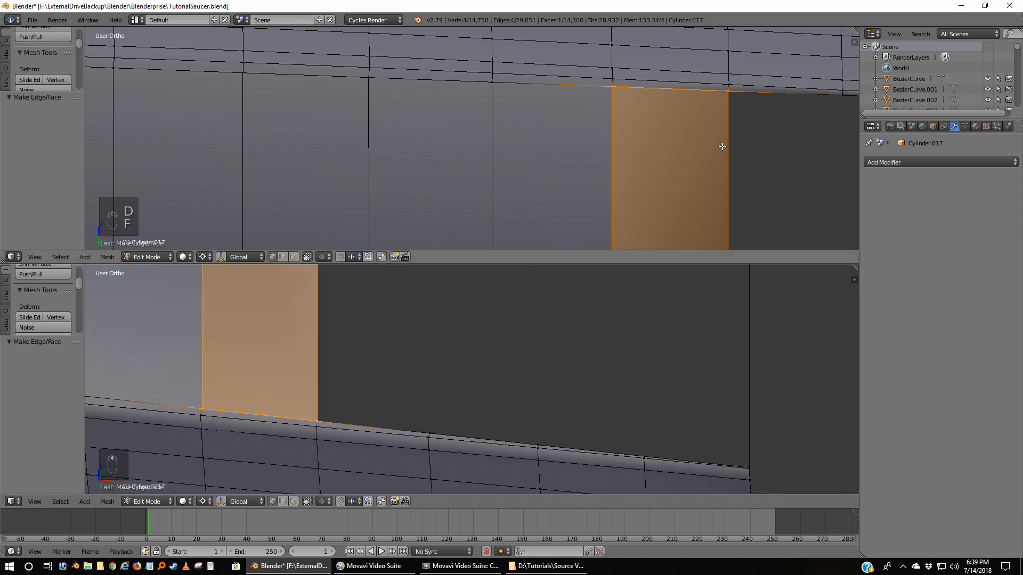
pyautogui.keyDown('shift'); pyautogui.moveTo(754, 141); pyautogui.dragTo(354, 103, button='middle'); pyautogui.keyUp('shift')
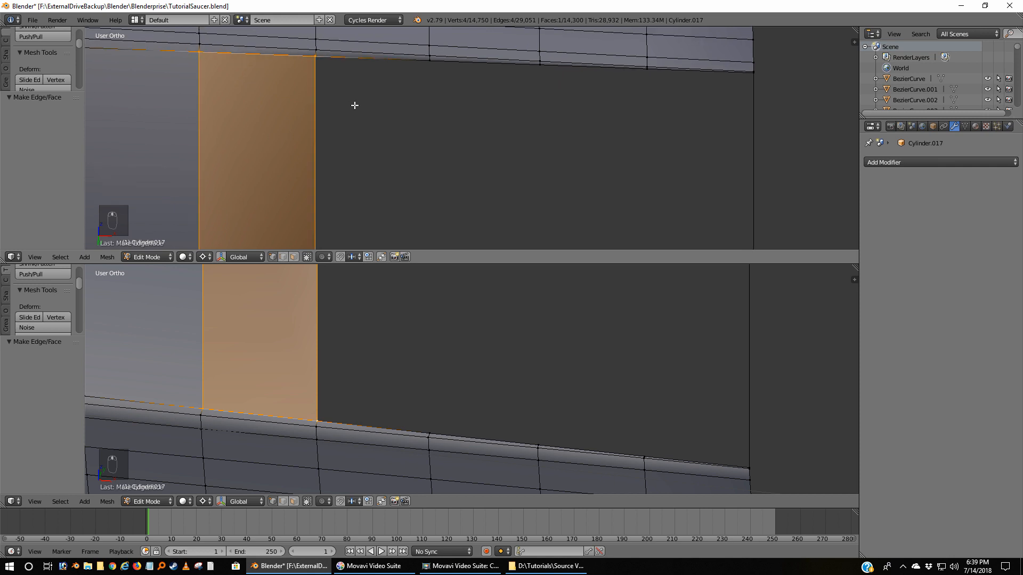
pyautogui.rightClick(318, 57)
pyautogui.keyDown('shift'); pyautogui.rightClick(439, 69); pyautogui.keyUp('shift')
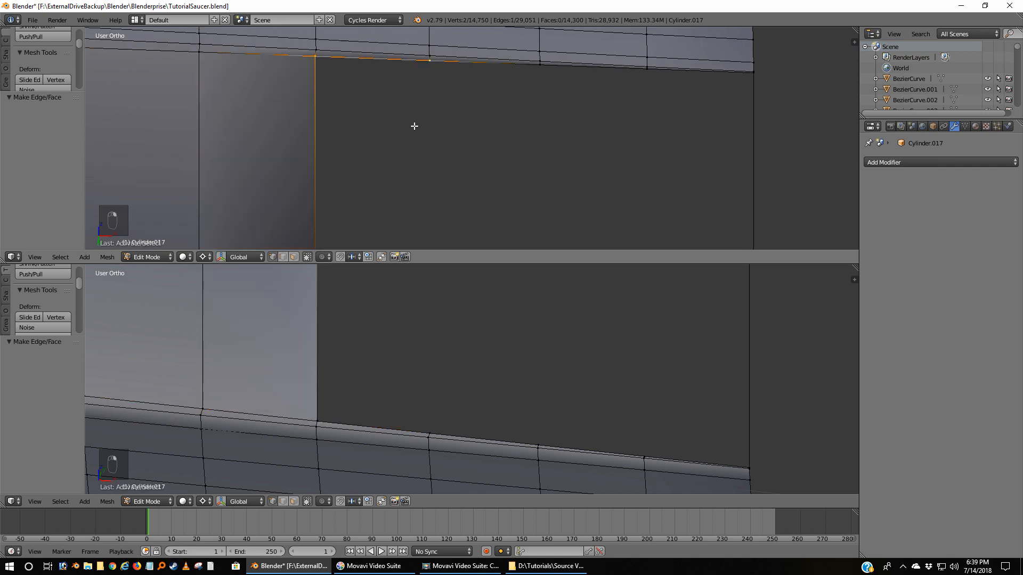
pyautogui.keyDown('shift'); pyautogui.rightClick(325, 411); pyautogui.keyUp('shift')
pyautogui.keyDown('shift'); pyautogui.rightClick(435, 424); pyautogui.keyUp('shift')
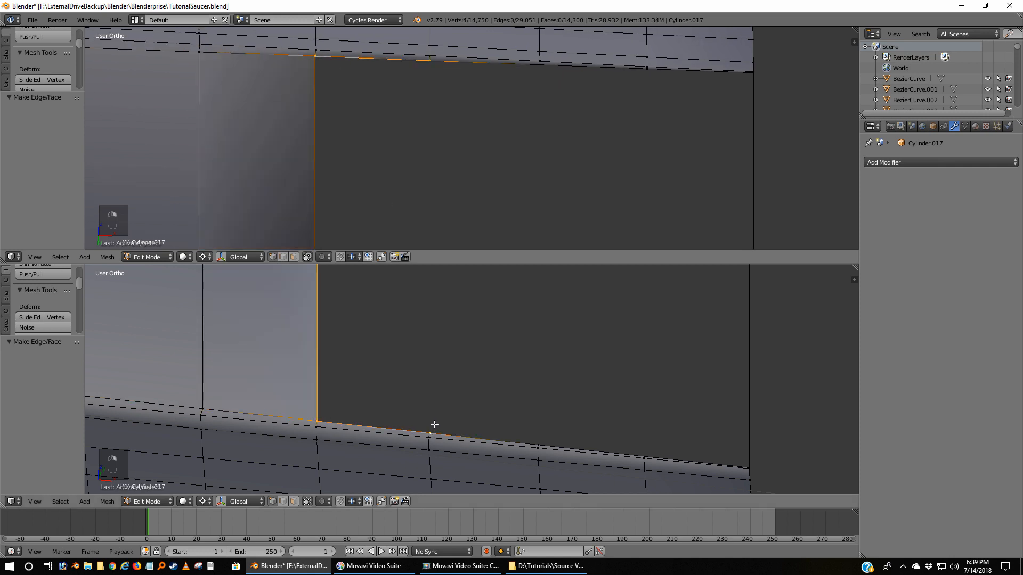
pyautogui.press('f')
# Fill the eleventh wide face from the tenth face's open edge to the next vertex on each rim
pyautogui.rightClick(428, 68)
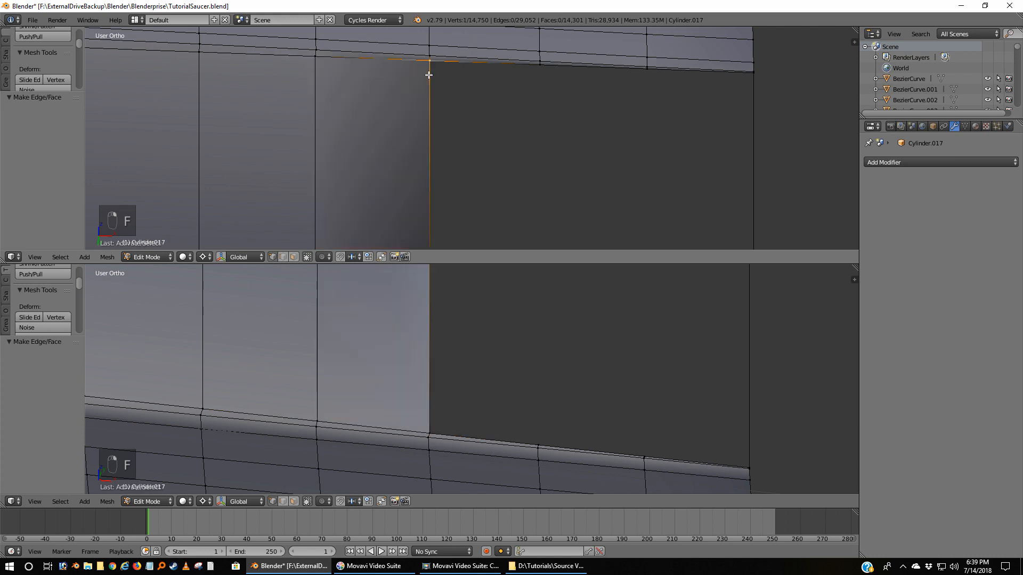
pyautogui.keyDown('shift'); pyautogui.rightClick(428, 432); pyautogui.keyUp('shift')
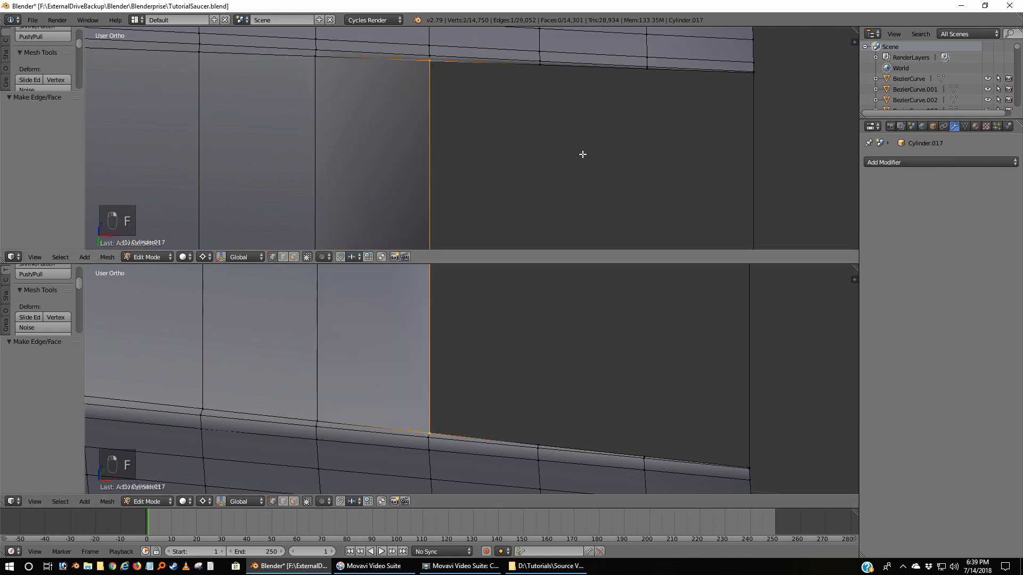
pyautogui.keyDown('shift'); pyautogui.rightClick(543, 68); pyautogui.keyUp('shift')
pyautogui.keyDown('shift'); pyautogui.rightClick(539, 438); pyautogui.keyUp('shift')
pyautogui.press('f')
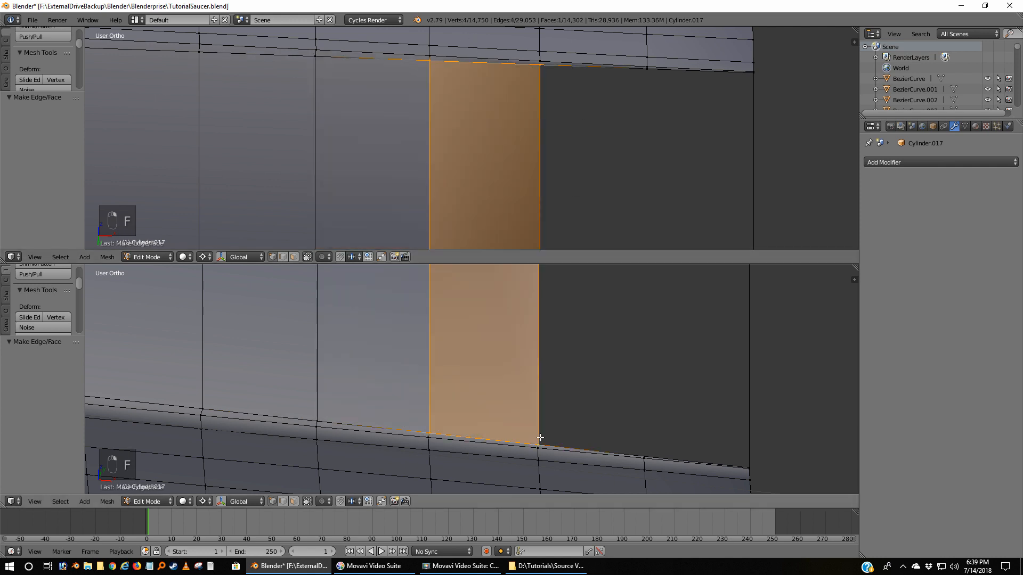
# Fill the twelfth wide face between the rims, leaving only the gap beside the opening's end edge
pyautogui.rightClick(539, 67)
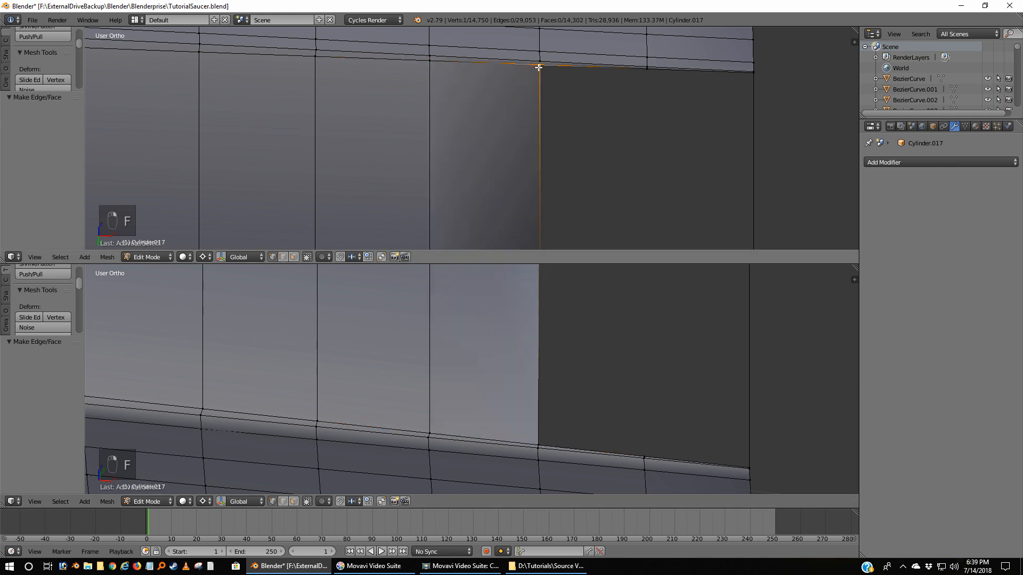
pyautogui.keyDown('shift'); pyautogui.rightClick(543, 440); pyautogui.keyUp('shift')
pyautogui.keyDown('shift'); pyautogui.rightClick(651, 452); pyautogui.keyUp('shift')
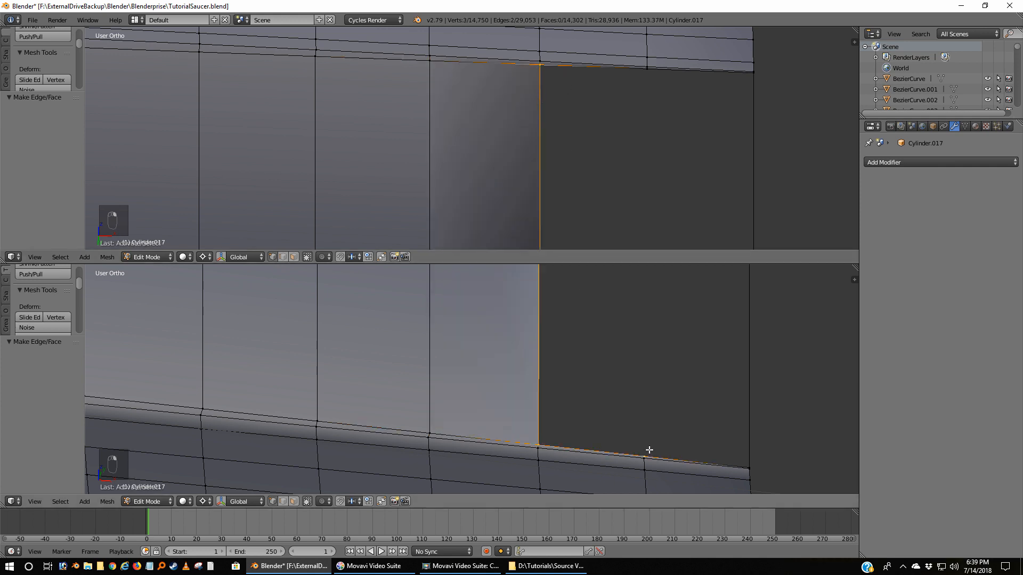
pyautogui.keyDown('shift'); pyautogui.rightClick(648, 77); pyautogui.keyUp('shift')
pyautogui.press('f')
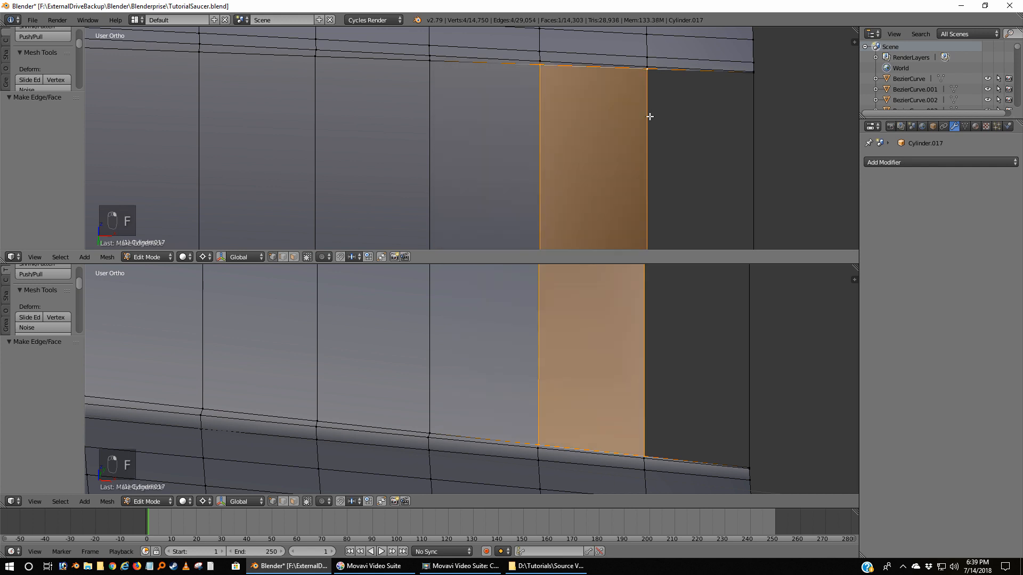
# Fill the last wide face between the rims up to the opening's end edge, then clear the selection
pyautogui.rightClick(650, 69)
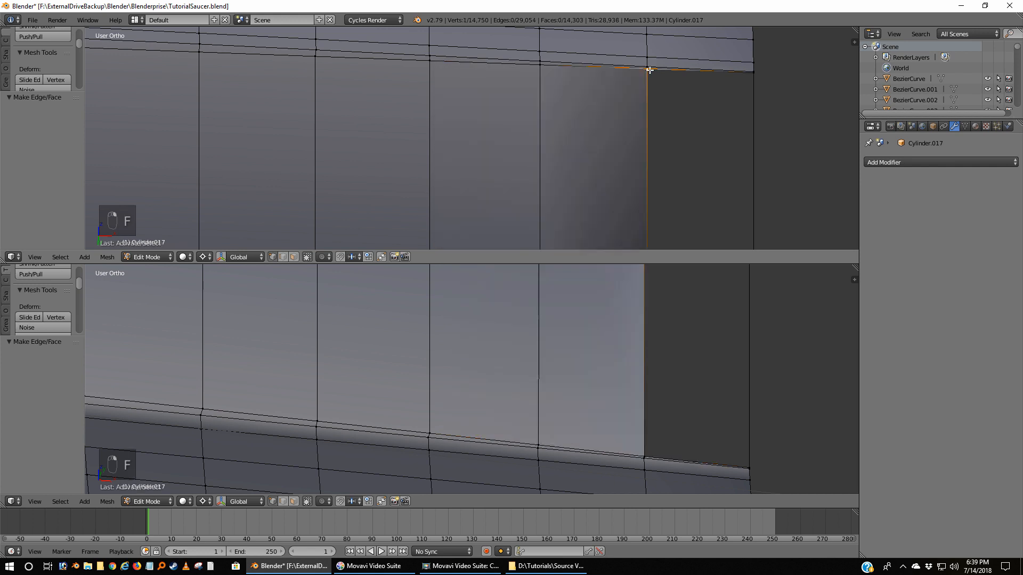
pyautogui.keyDown('shift'); pyautogui.rightClick(647, 455); pyautogui.keyUp('shift')
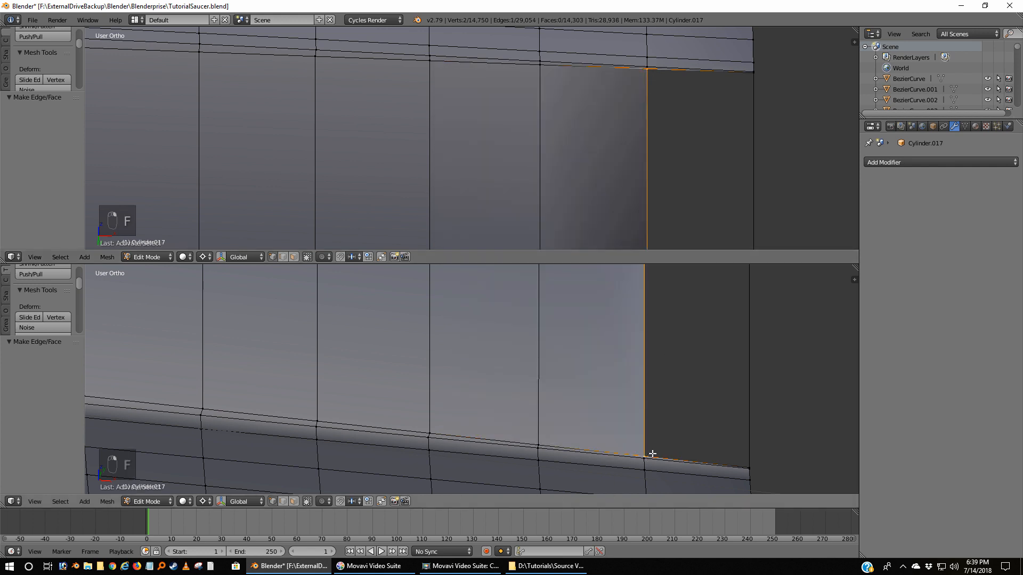
pyautogui.keyDown('shift'); pyautogui.rightClick(750, 461); pyautogui.keyUp('shift')
pyautogui.keyDown('shift'); pyautogui.rightClick(758, 79); pyautogui.keyUp('shift')
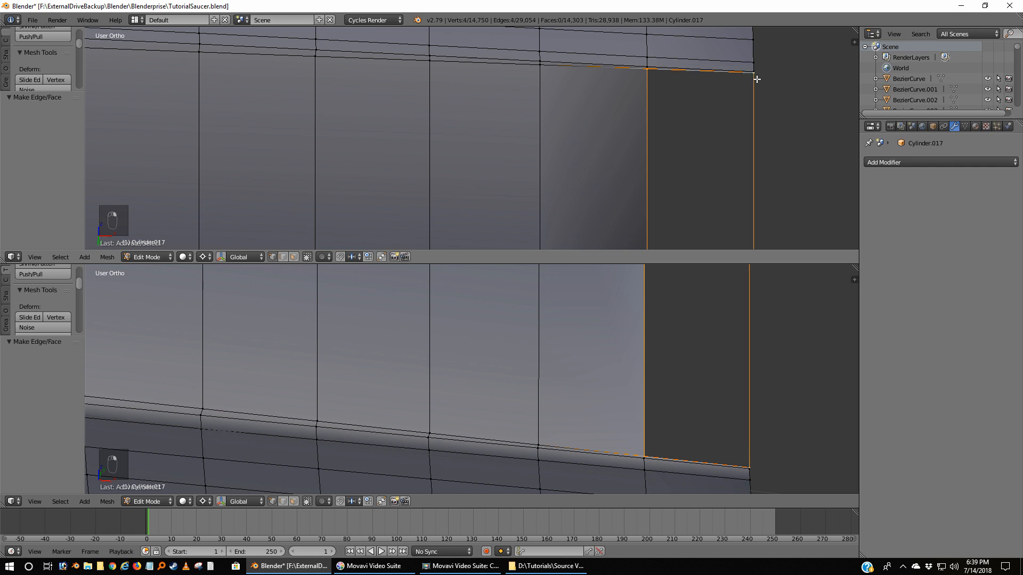
pyautogui.scroll(2, 757, 457)
pyautogui.keyDown('shift'); pyautogui.moveTo(765, 457); pyautogui.dragTo(584, 269, button='middle'); pyautogui.keyUp('shift')
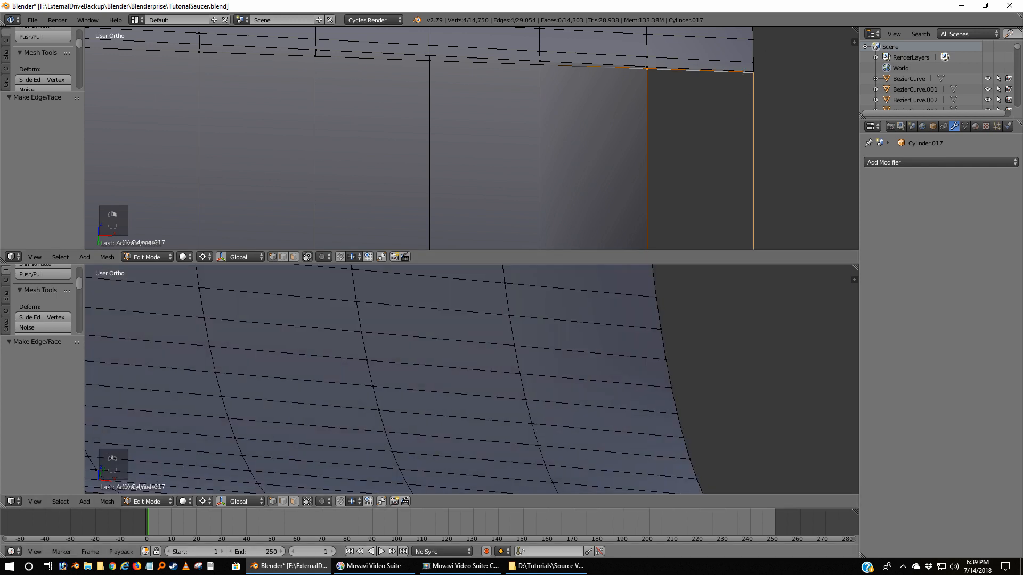
pyautogui.keyDown('shift'); pyautogui.moveTo(618, 393); pyautogui.dragTo(598, 501, button='middle'); pyautogui.keyUp('shift')
pyautogui.keyDown('shift'); pyautogui.moveTo(613, 308); pyautogui.dragTo(615, 448, button='middle'); pyautogui.keyUp('shift')
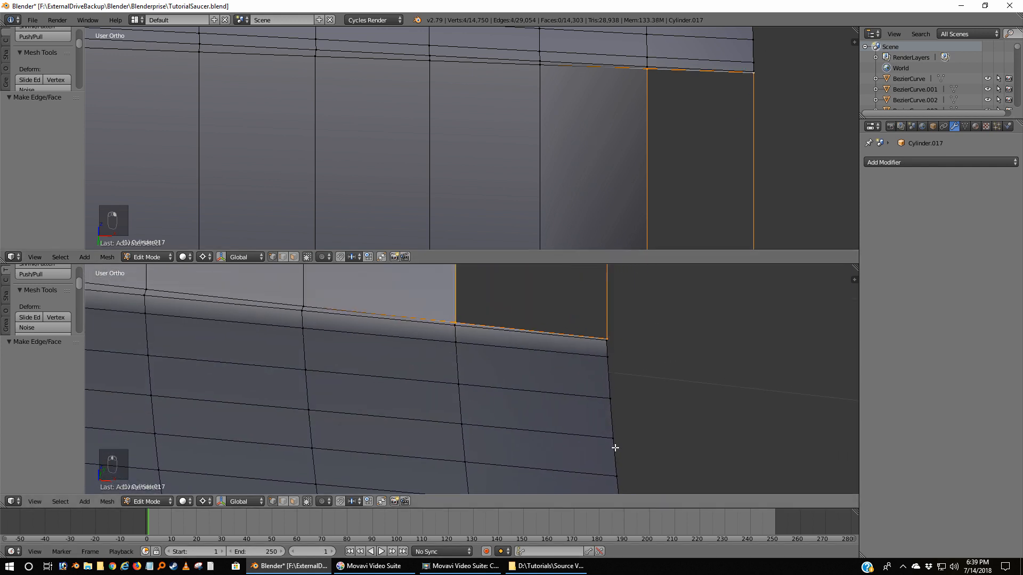
pyautogui.scroll(4, 620, 428)
pyautogui.keyDown('shift'); pyautogui.moveTo(688, 354); pyautogui.dragTo(651, 393, button='middle'); pyautogui.keyUp('shift')
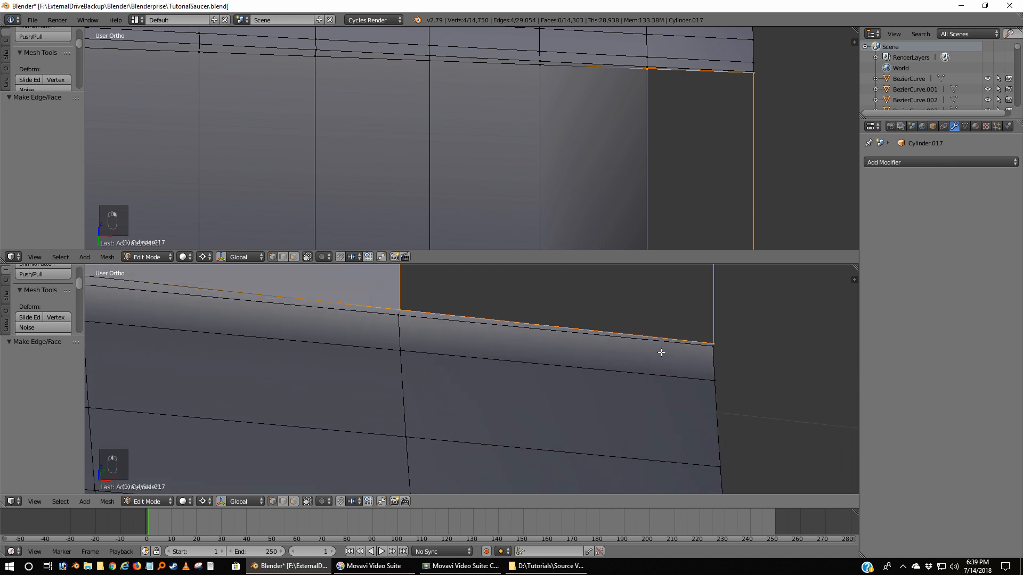
pyautogui.press('f')
pyautogui.scroll(-8, 664, 328)
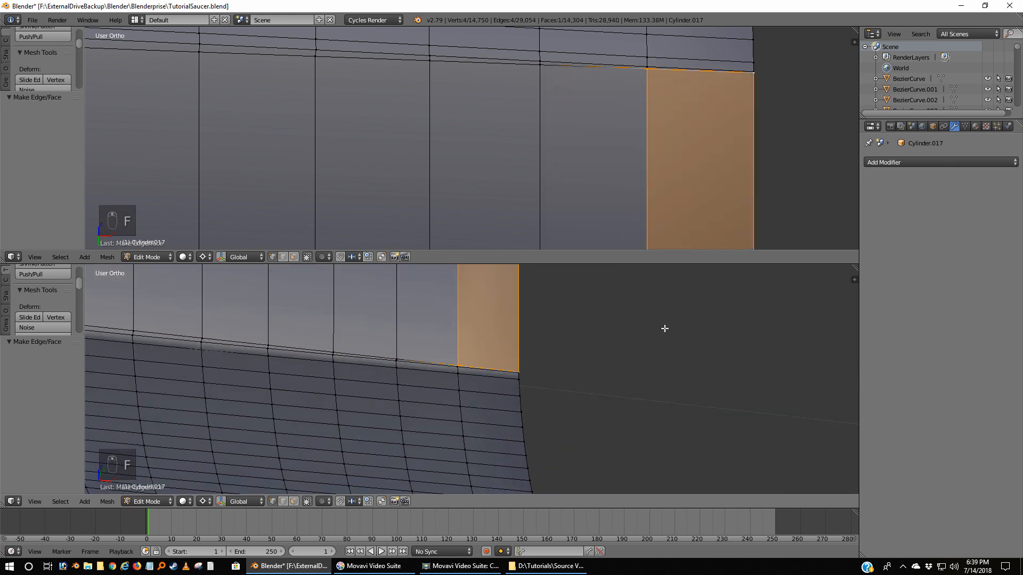
pyautogui.press('a')
pyautogui.scroll(-4, 664, 327)
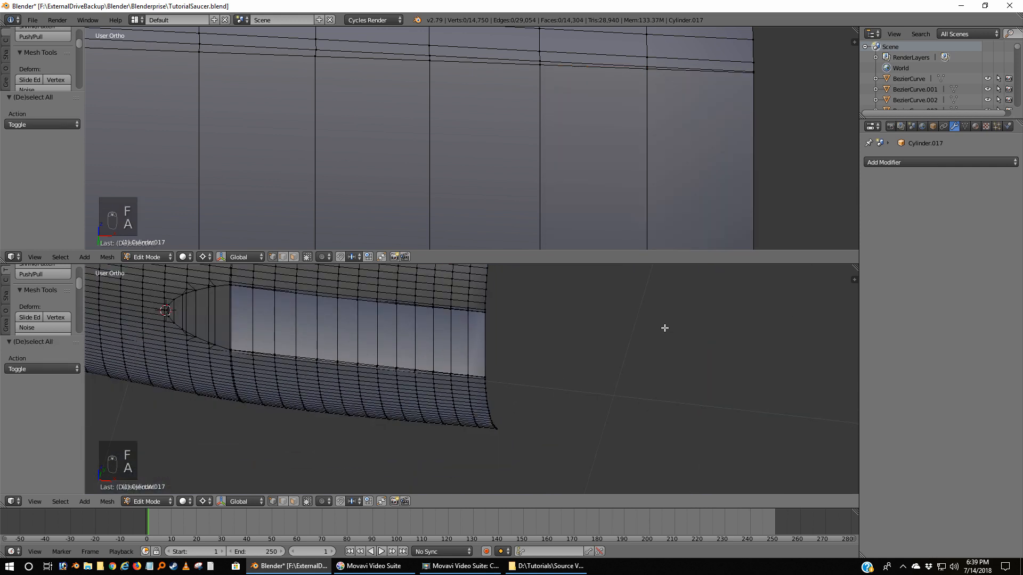
# Join the two stacked 3D viewports into one and show the model in front orthographic view
pyautogui.rightClick(626, 264)
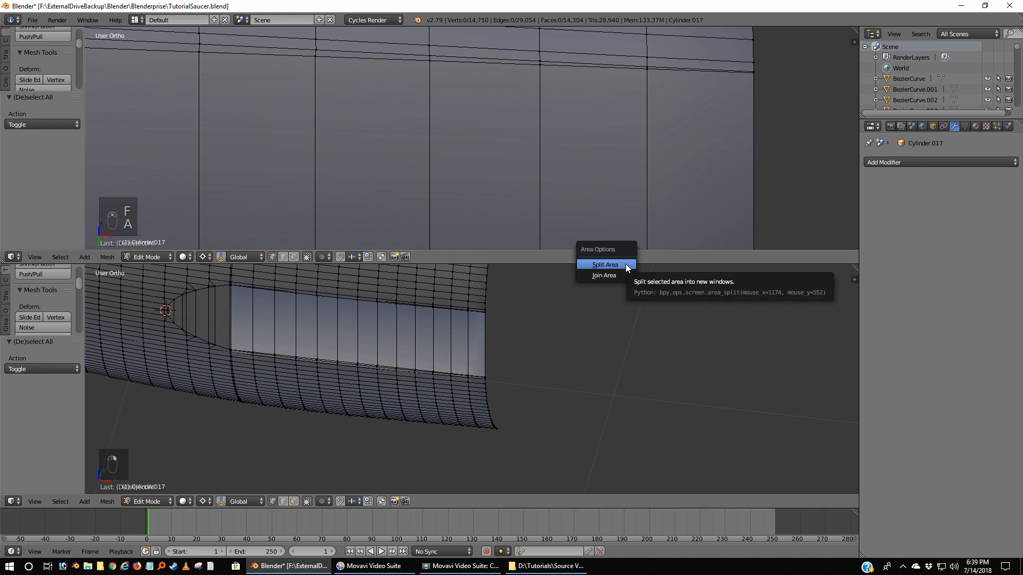
pyautogui.click(607, 276)
pyautogui.click(626, 198)
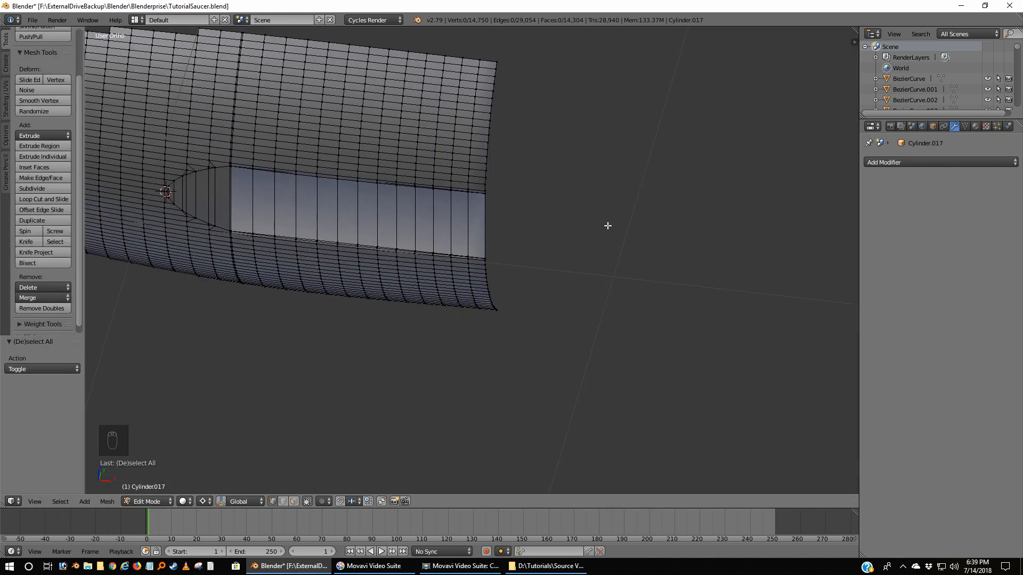
pyautogui.press('KP_1')
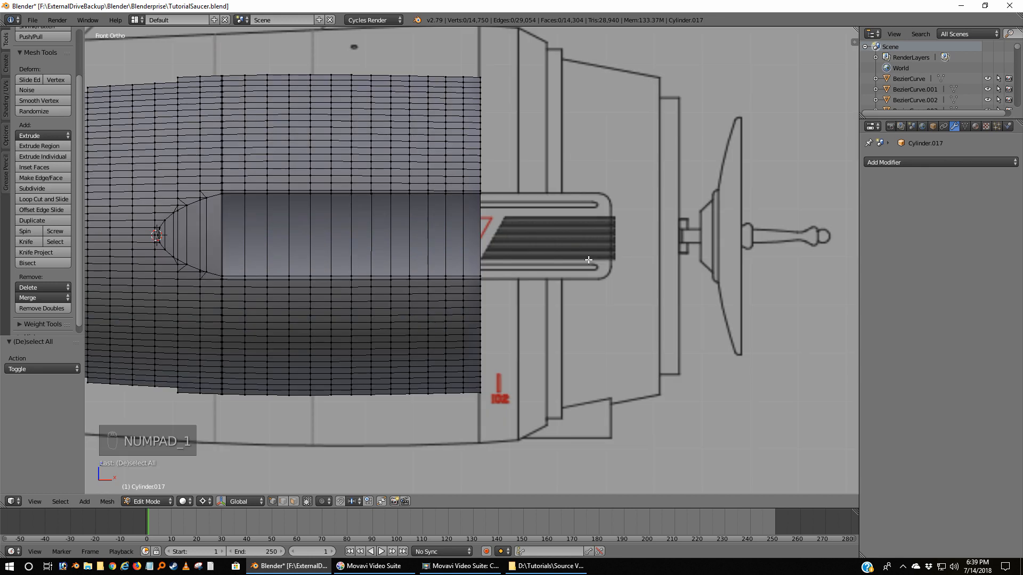
# Return to Object Mode and add an Edge Split modifier to Cylinder.017
pyautogui.press('Tab')
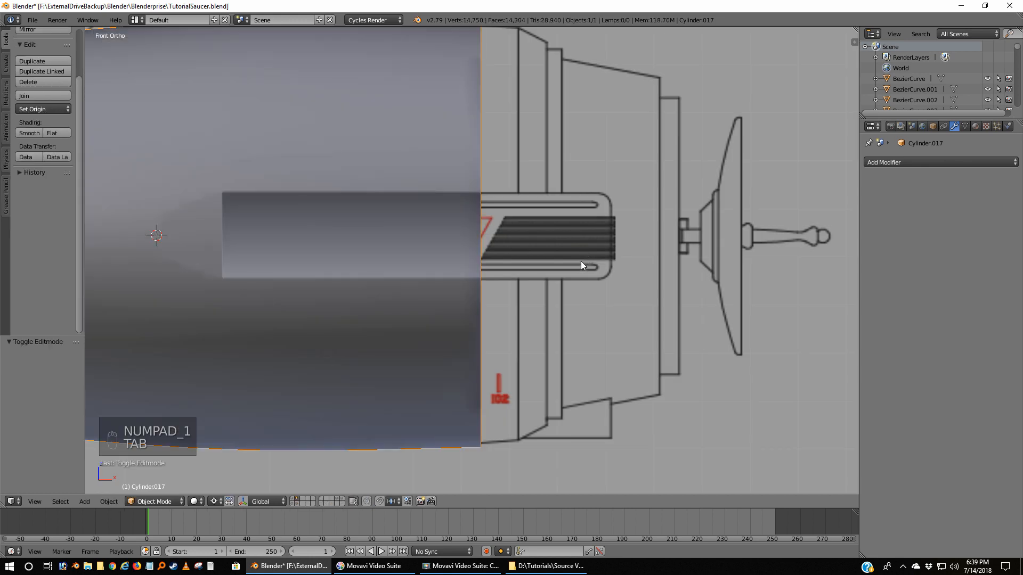
pyautogui.moveTo(581, 261); pyautogui.dragTo(559, 228, button='middle')
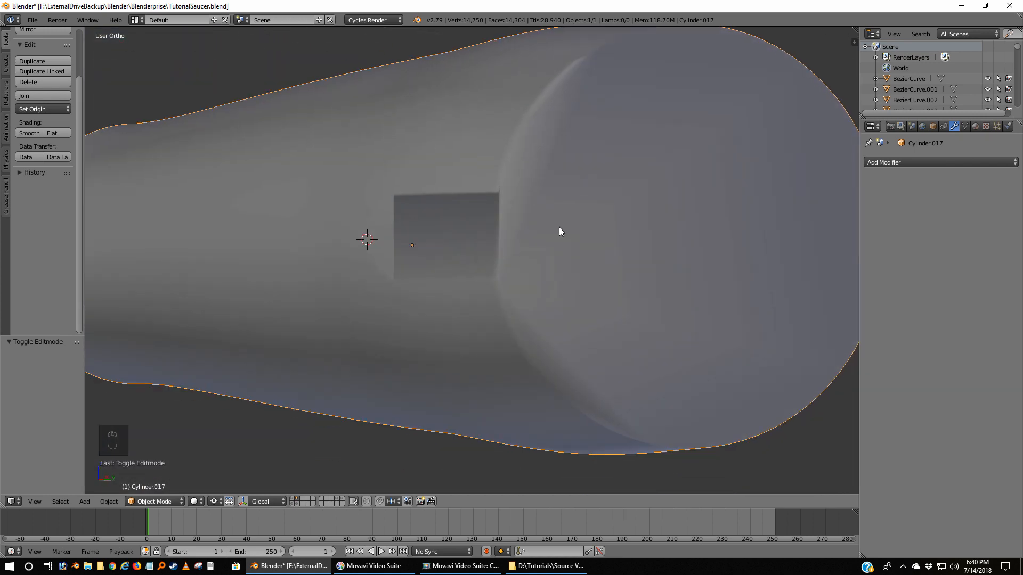
pyautogui.click(931, 162)
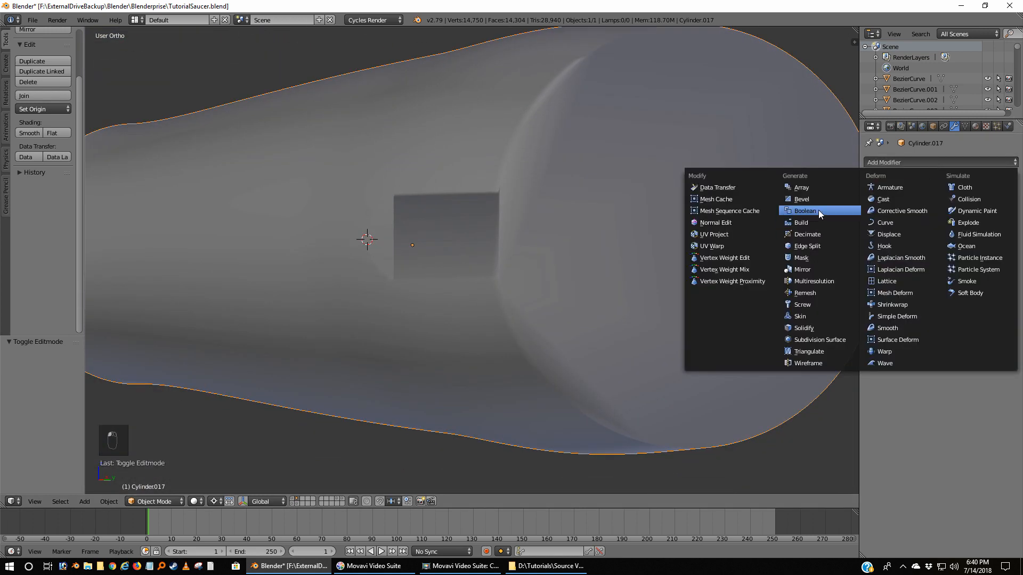
pyautogui.click(808, 245)
pyautogui.moveTo(806, 245); pyautogui.dragTo(559, 283, button='middle')
# Reveal all hidden geometry of Cylinder.017 in Edit Mode and remove doubles across the whole mesh
pyautogui.press('Tab')
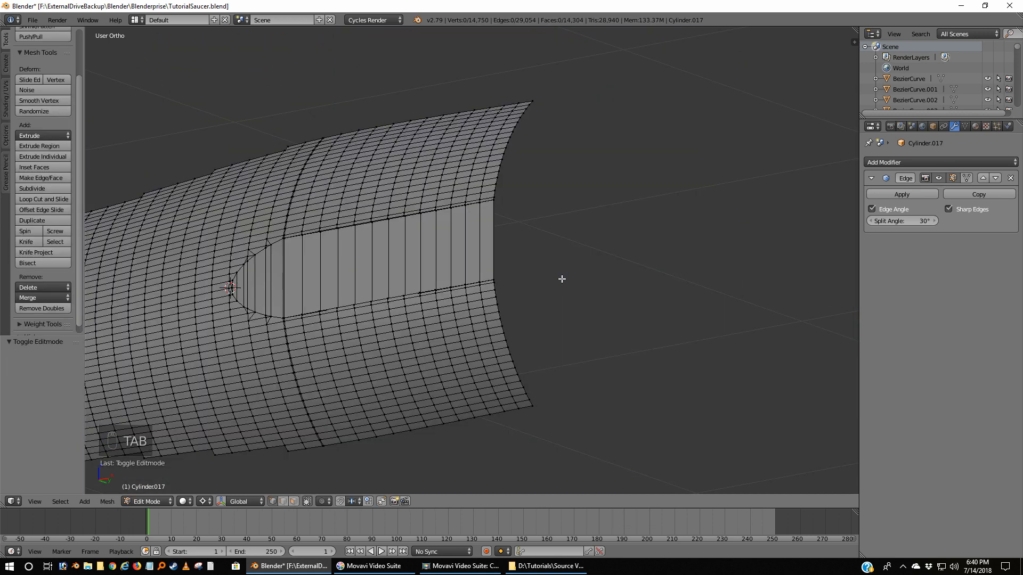
pyautogui.hotkey('alt', 'h')
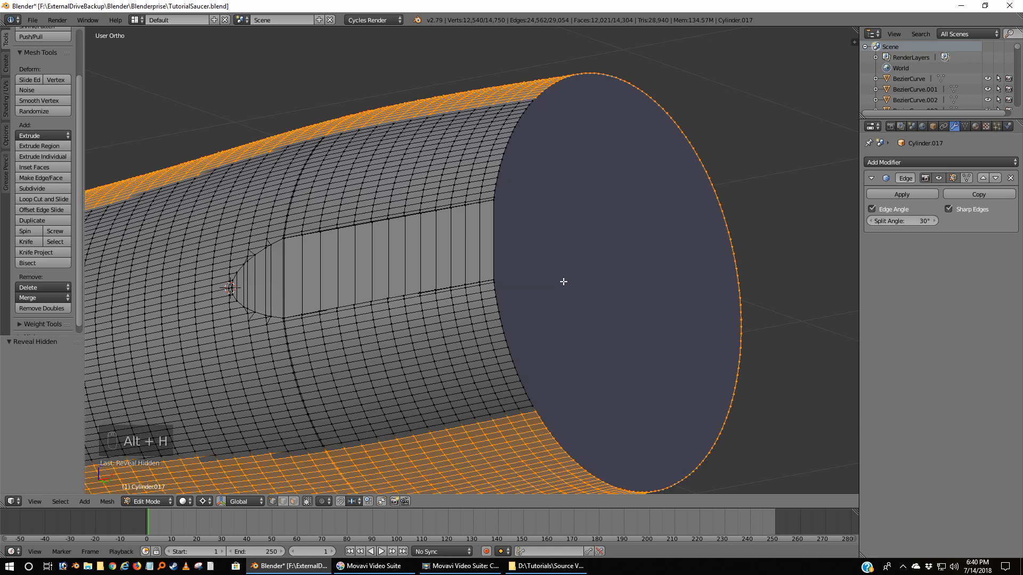
pyautogui.press('a')
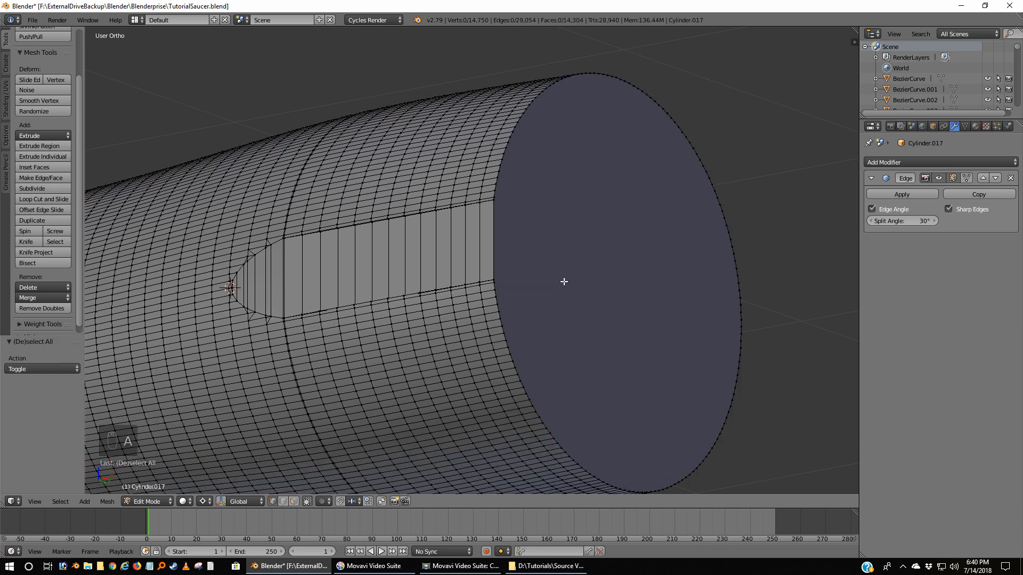
pyautogui.press('a')
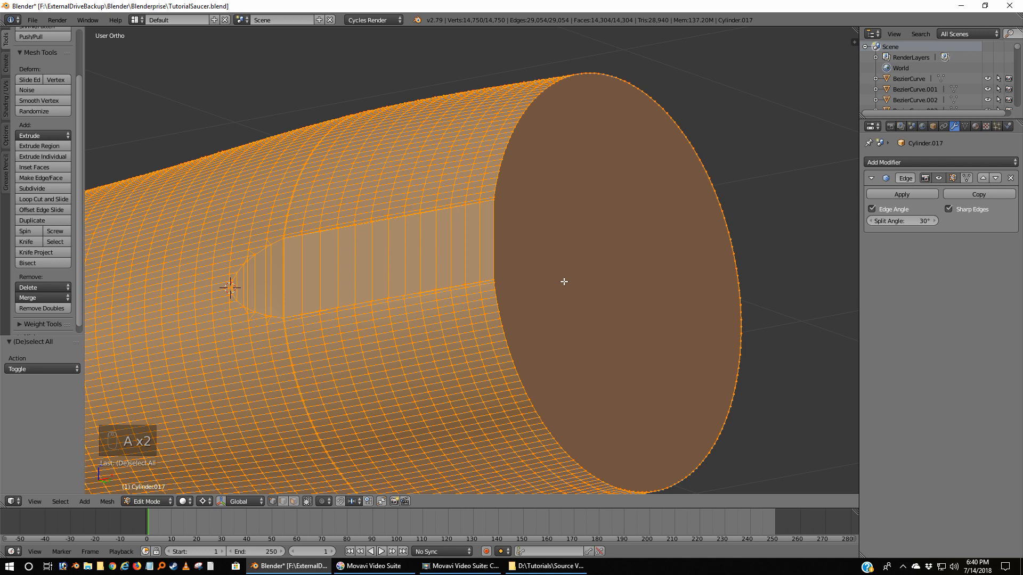
pyautogui.click(53, 309)
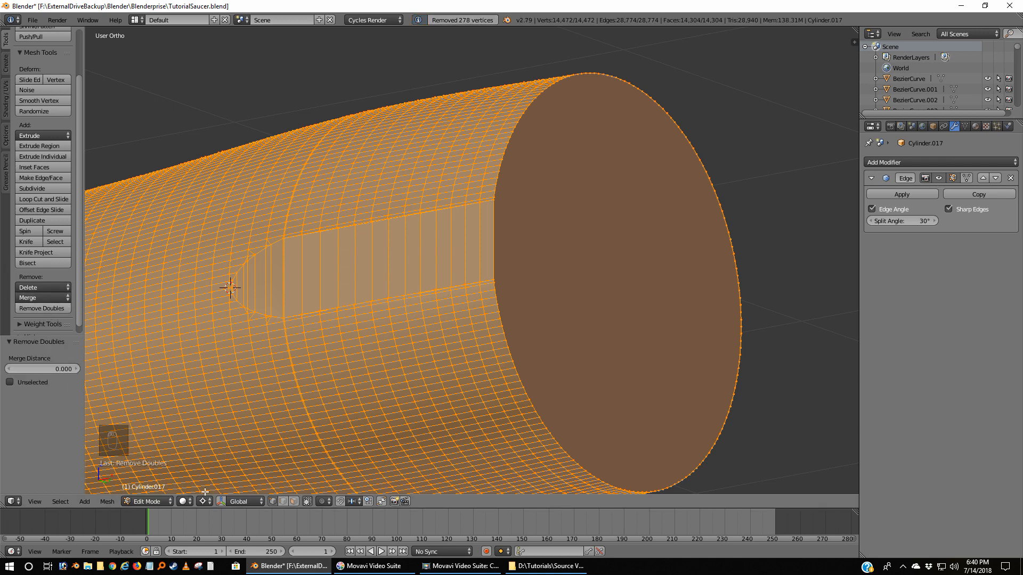
# Recalculate the whole mesh's normals to the outside and inspect the flat recess's shading in Object Mode
pyautogui.click(108, 501)
pyautogui.moveTo(147, 331)
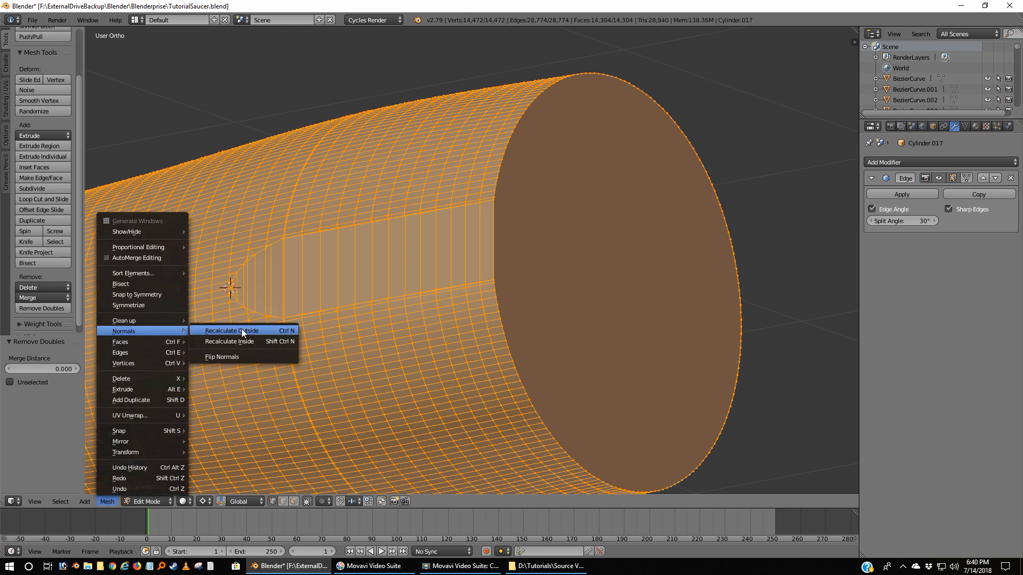
pyautogui.click(241, 331)
pyautogui.press('Tab')
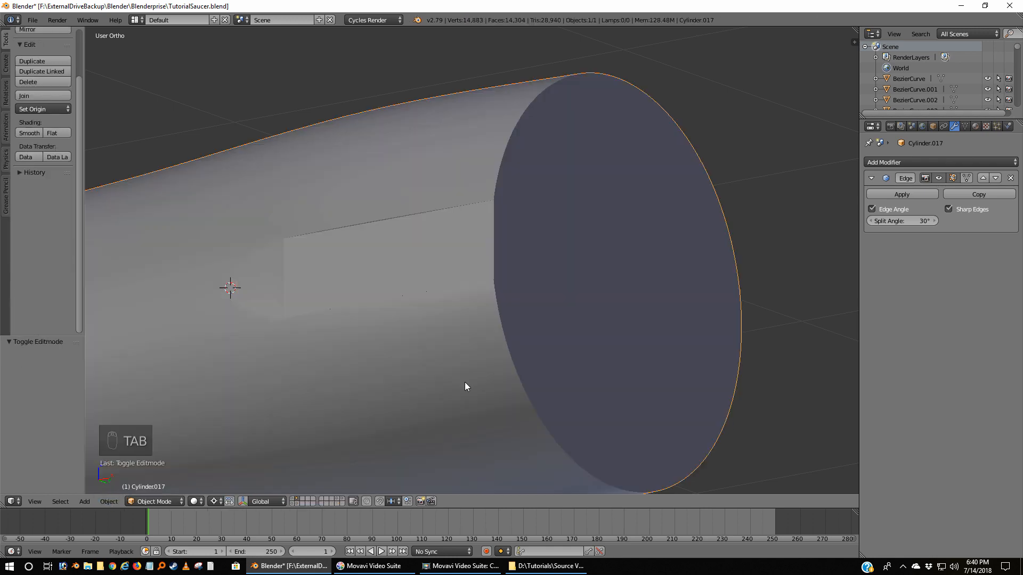
pyautogui.moveTo(506, 354); pyautogui.dragTo(428, 356, button='middle')
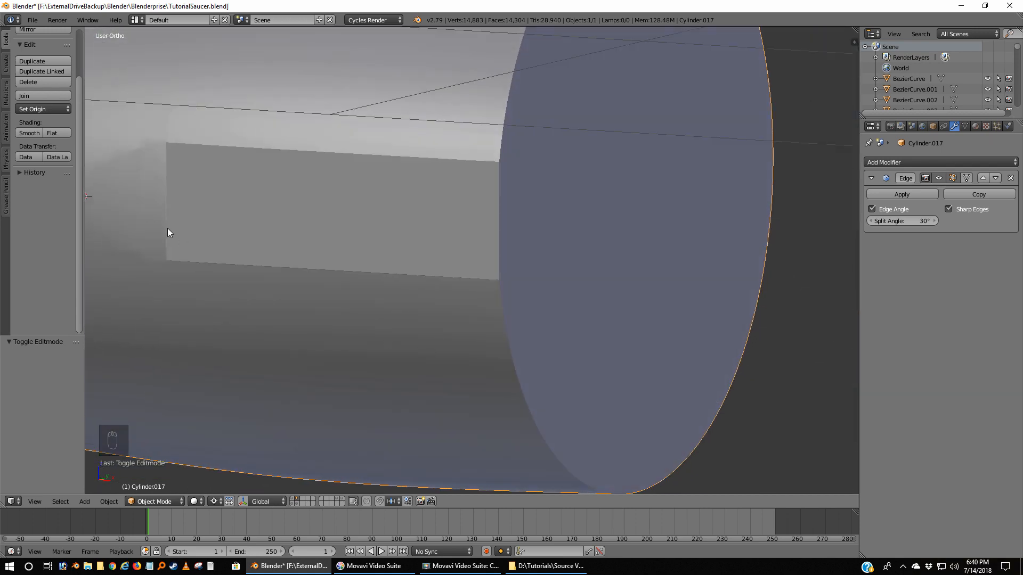
# Resume editing the mesh in face selection mode with nothing selected, with the recess's rounded tip in view
pyautogui.press('Tab')
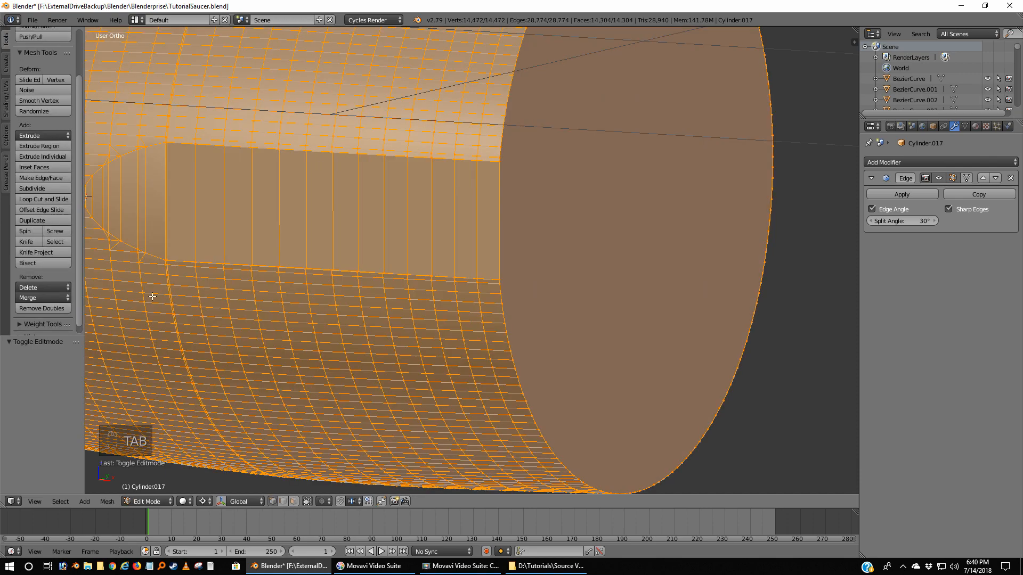
pyautogui.moveTo(127, 307); pyautogui.dragTo(401, 376, button='middle')
pyautogui.scroll(-3, 439, 306)
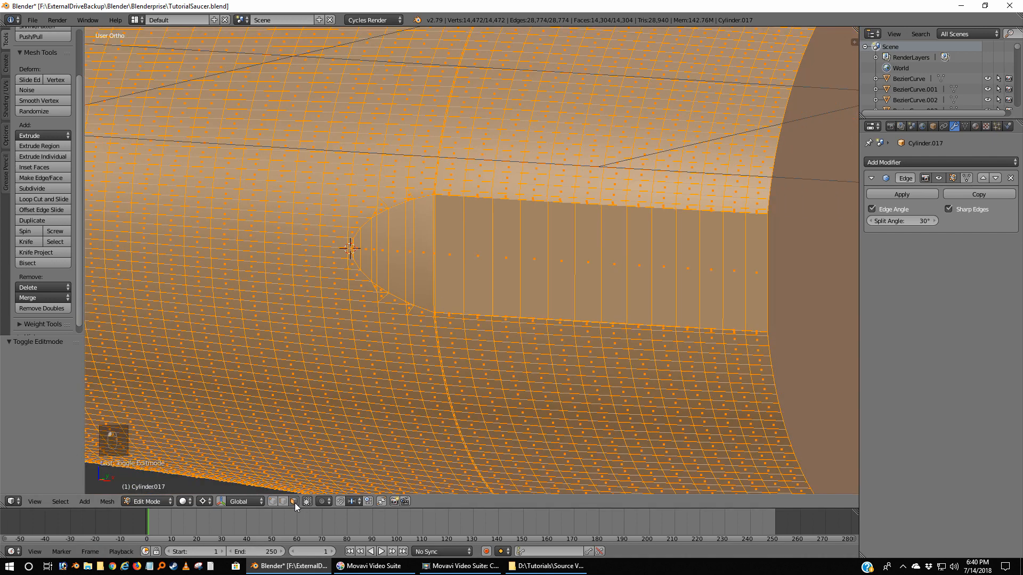
pyautogui.press('a')
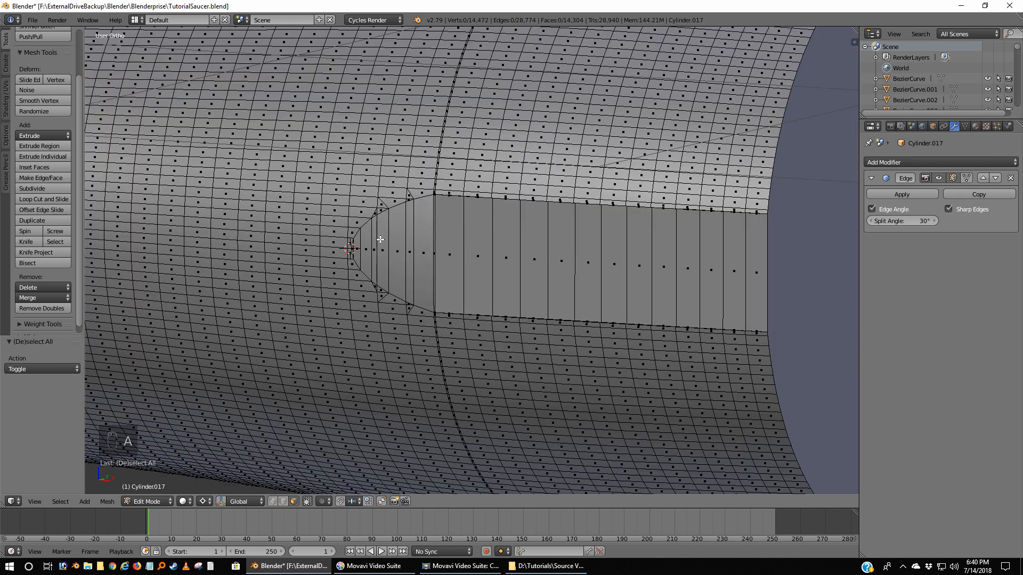
pyautogui.scroll(3, 358, 254)
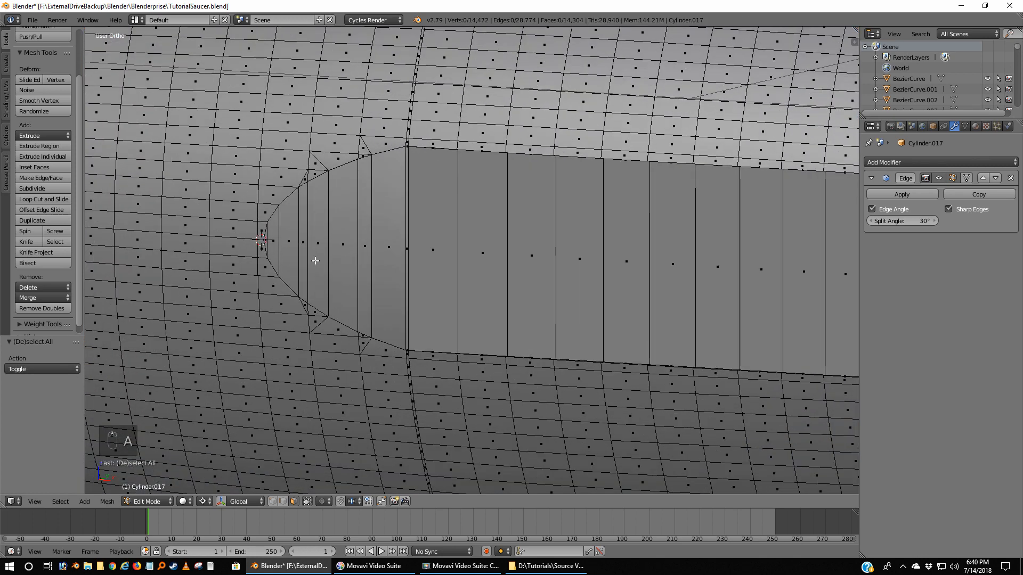
# Select all faces of the filled recess, from its rounded tip to the cylinder's end edge
pyautogui.rightClick(265, 241)
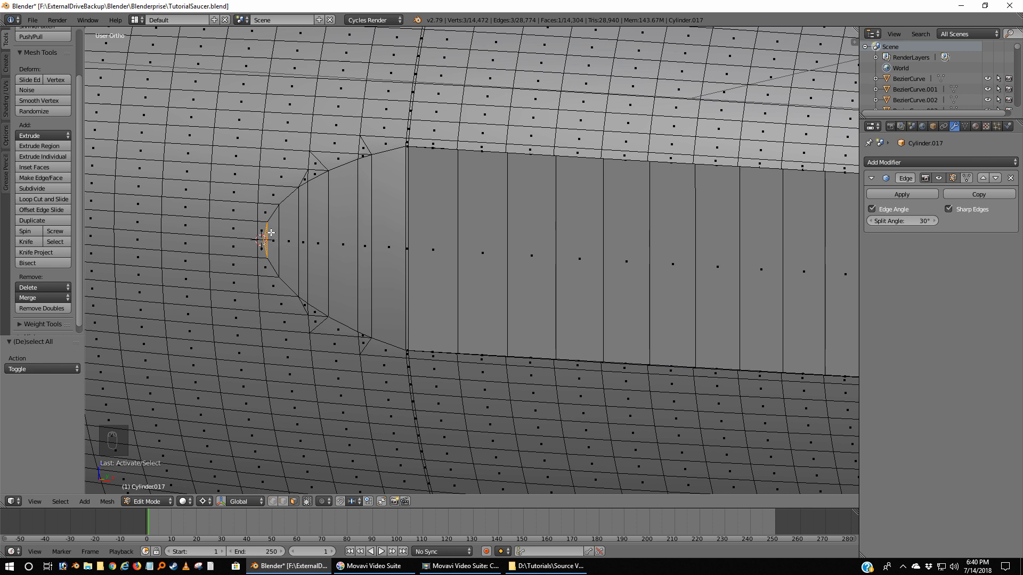
pyautogui.press('b')
pyautogui.moveTo(271, 233); pyautogui.dragTo(849, 279)
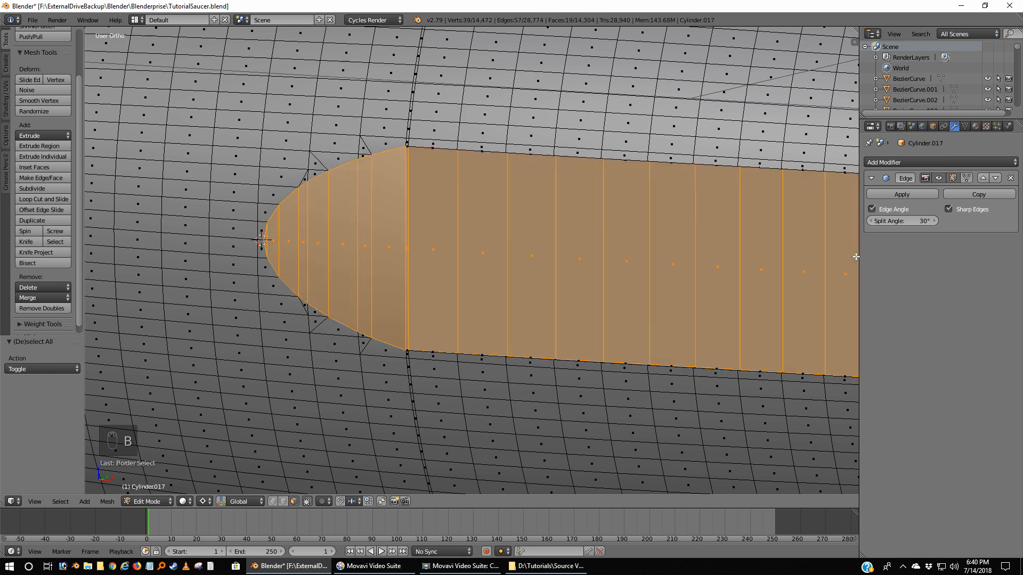
pyautogui.scroll(-2, 821, 279)
pyautogui.scroll(-1, 800, 278)
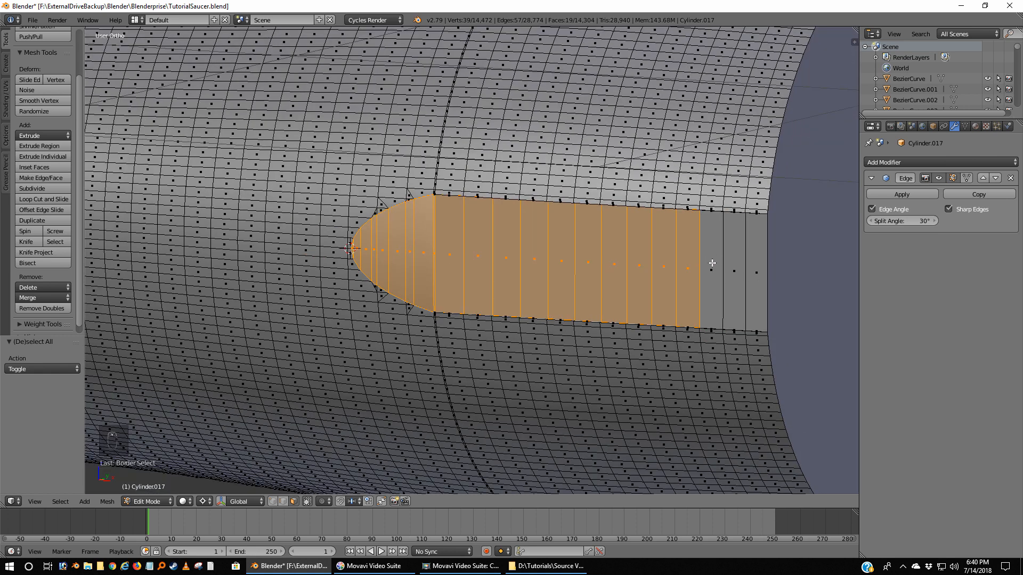
pyautogui.keyDown('shift'); pyautogui.rightClick(711, 265); pyautogui.keyUp('shift')
pyautogui.keyDown('shift'); pyautogui.rightClick(734, 270); pyautogui.keyUp('shift')
pyautogui.keyDown('shift'); pyautogui.rightClick(751, 268); pyautogui.keyUp('shift')
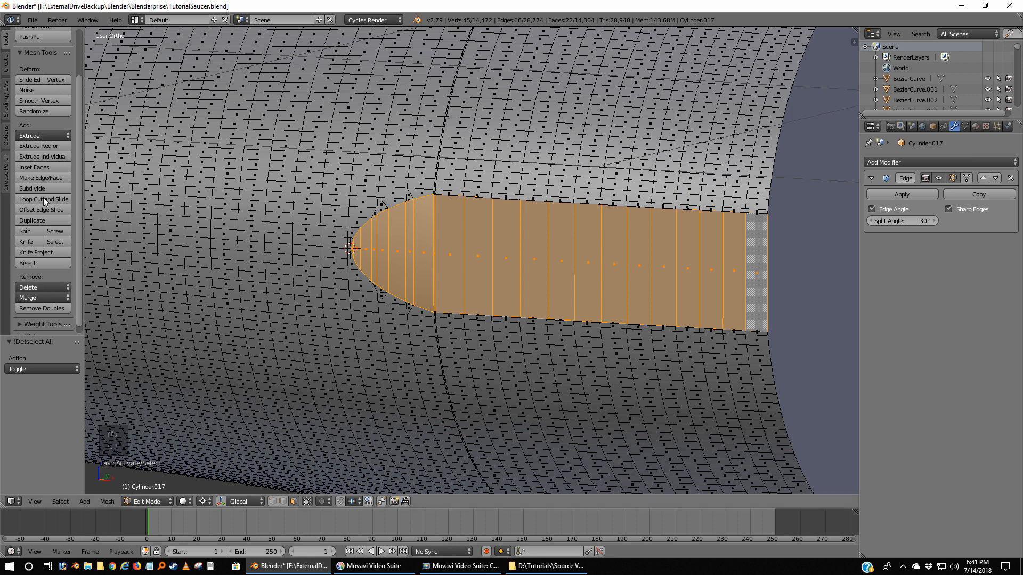
# Apply flat shading to the selected recess faces and return to Object Mode
pyautogui.scroll(-1, 26, 207)
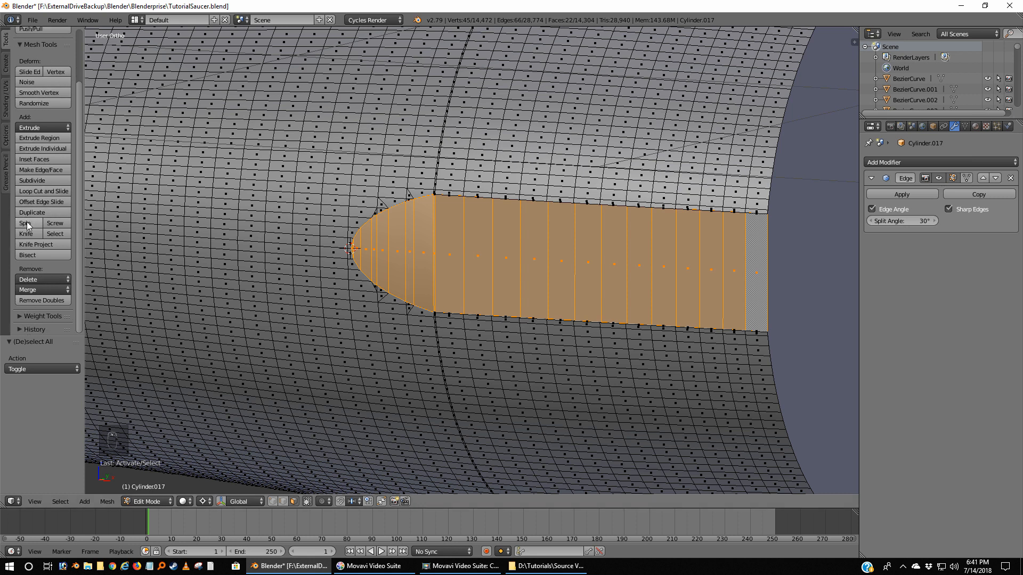
pyautogui.scroll(3, 27, 222)
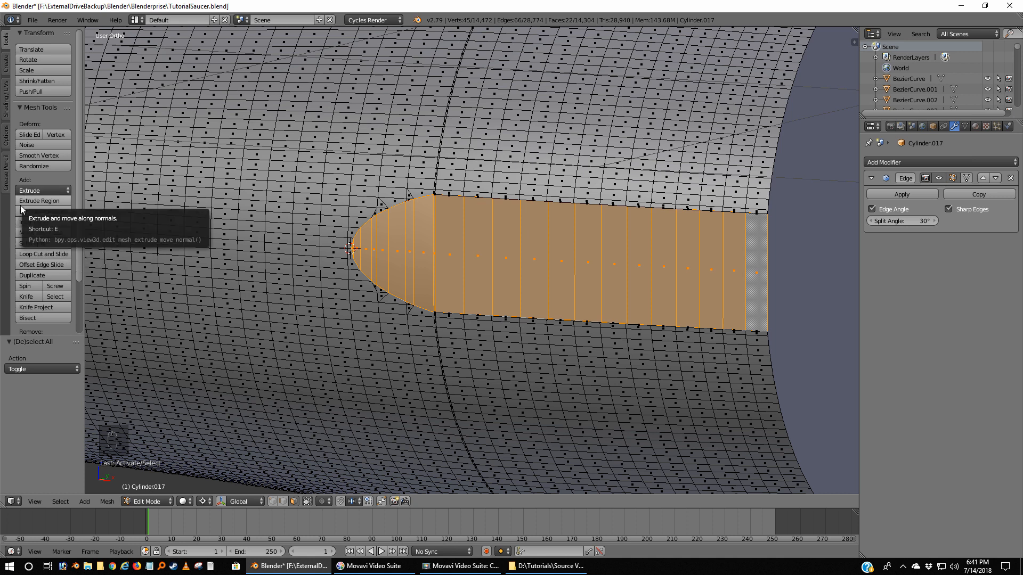
pyautogui.click(7, 66)
pyautogui.click(5, 94)
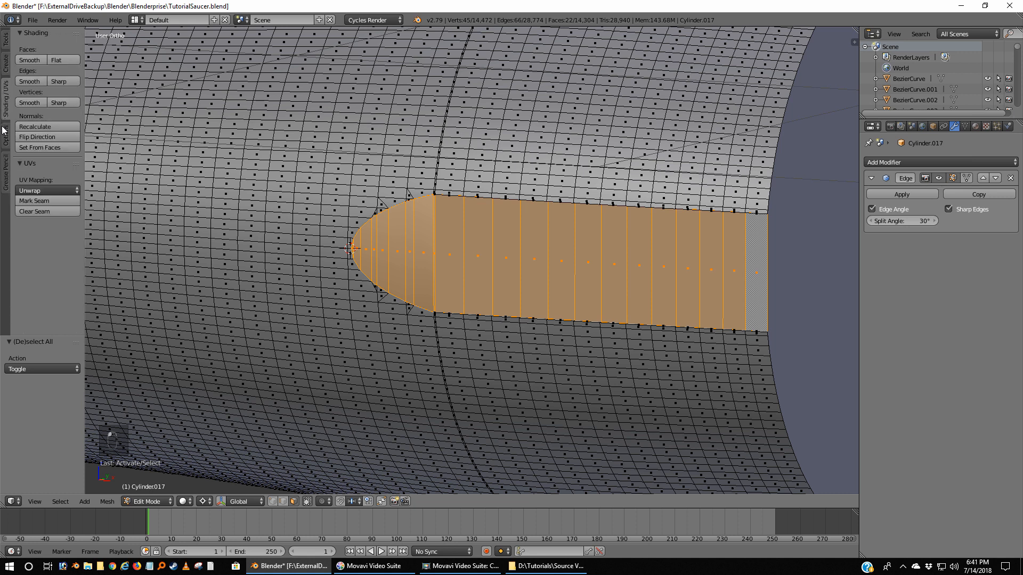
pyautogui.click(58, 60)
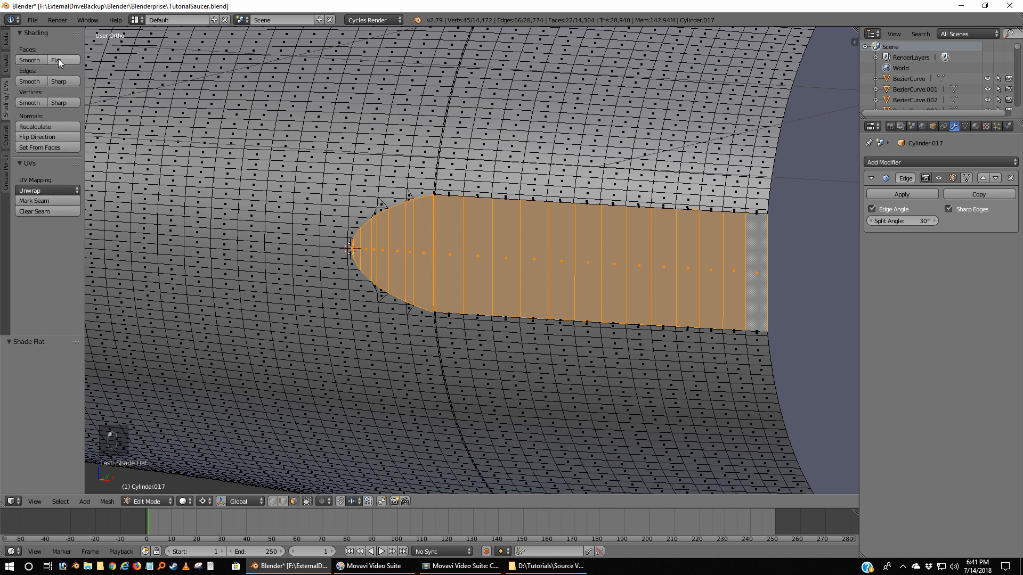
pyautogui.press('Tab')
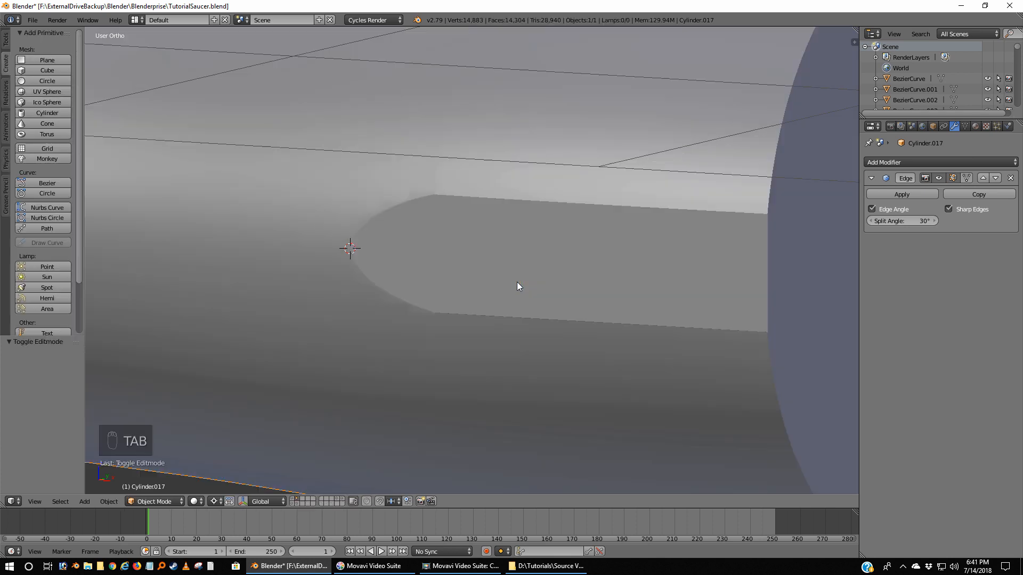
# Inspect the flat recess's shading around its rounded tip and along its long edges from several angles in Object Mode
pyautogui.moveTo(518, 283); pyautogui.dragTo(564, 273, button='middle')
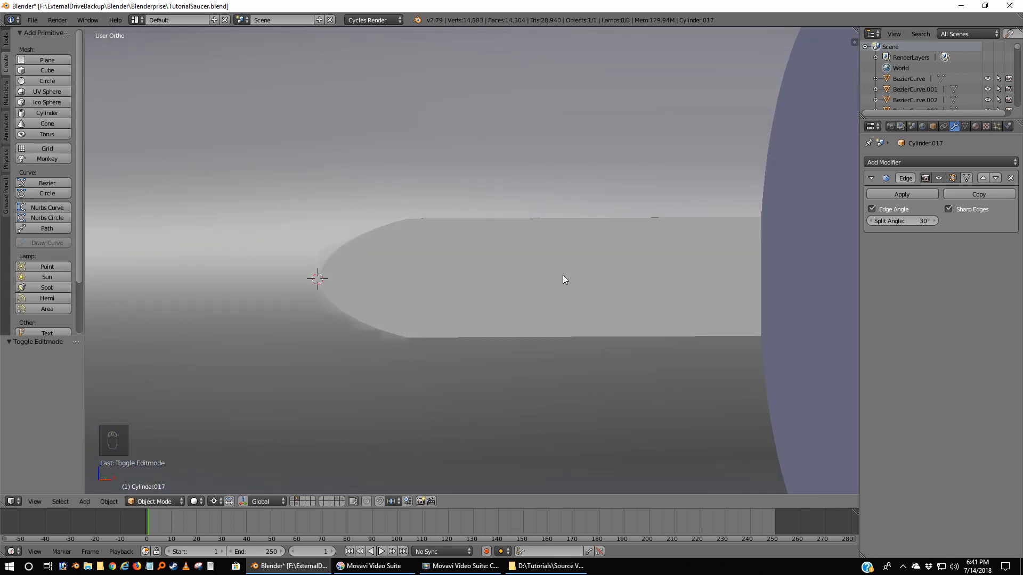
pyautogui.moveTo(445, 322); pyautogui.dragTo(574, 287, button='middle')
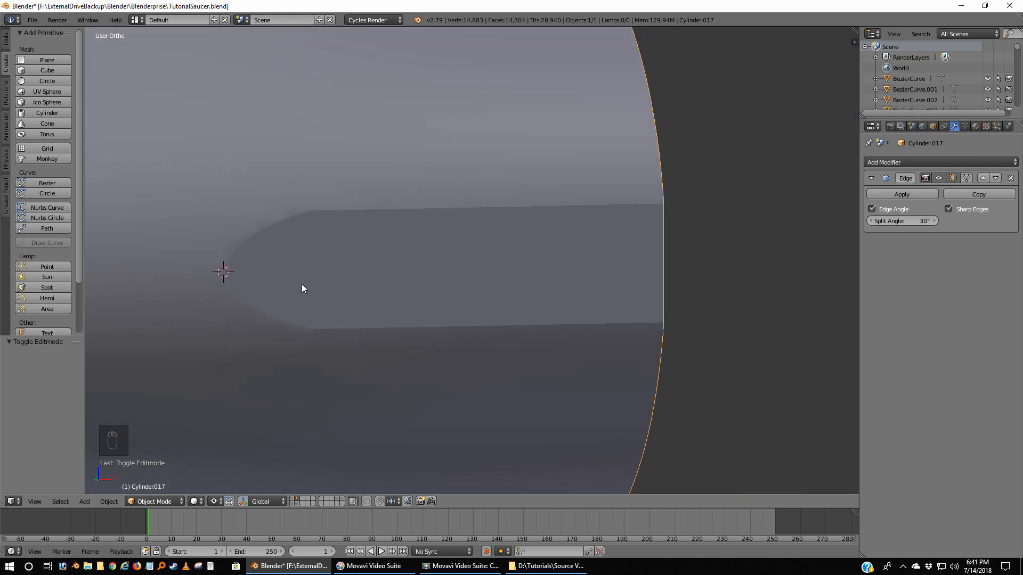
pyautogui.scroll(3, 301, 288)
pyautogui.keyDown('shift'); pyautogui.moveTo(223, 264); pyautogui.dragTo(364, 206, button='middle'); pyautogui.keyUp('shift')
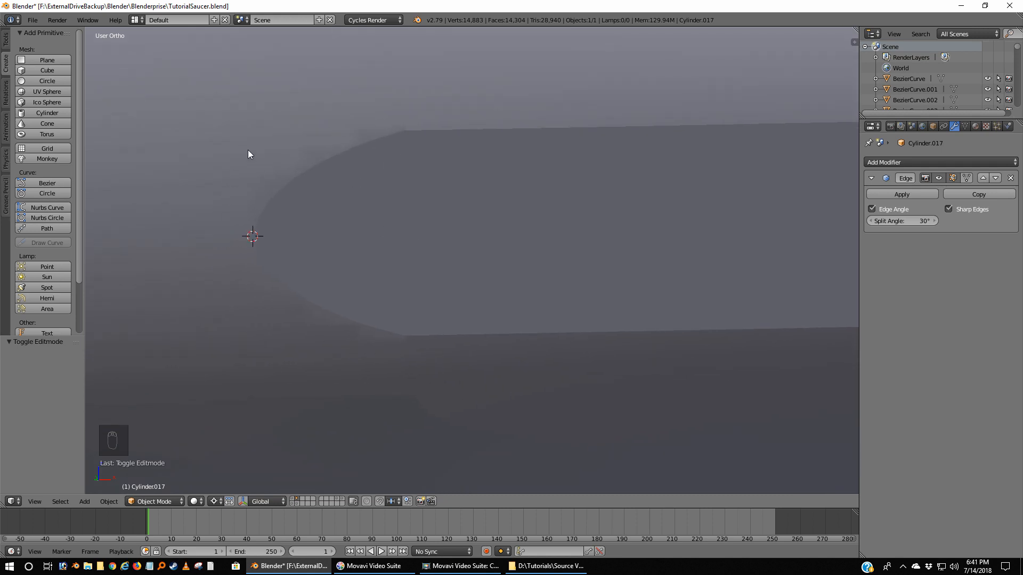
pyautogui.scroll(-5, 529, 351)
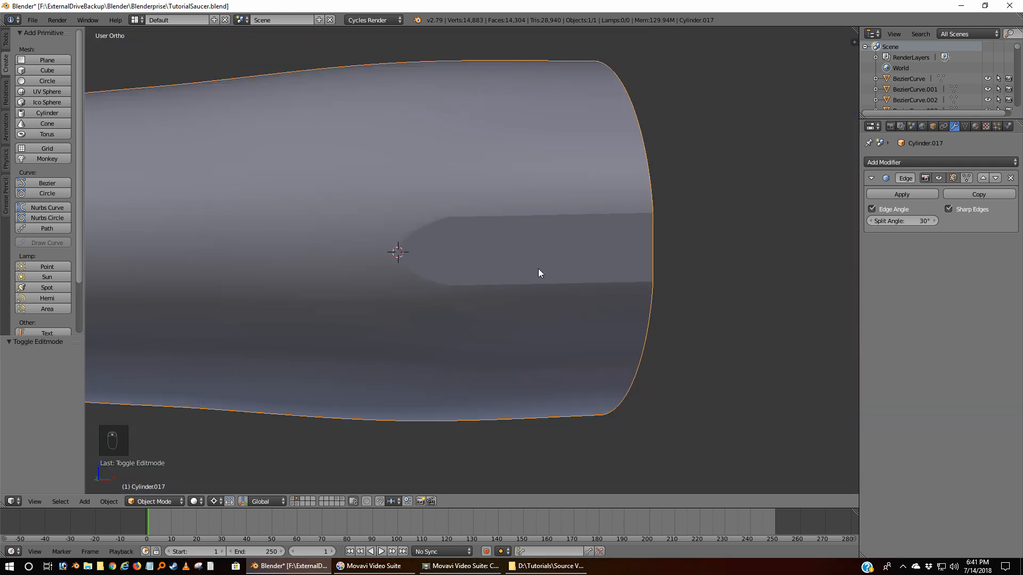
pyautogui.moveTo(539, 271); pyautogui.dragTo(478, 243, button='middle')
pyautogui.scroll(-3, 436, 278)
pyautogui.scroll(6, 453, 290)
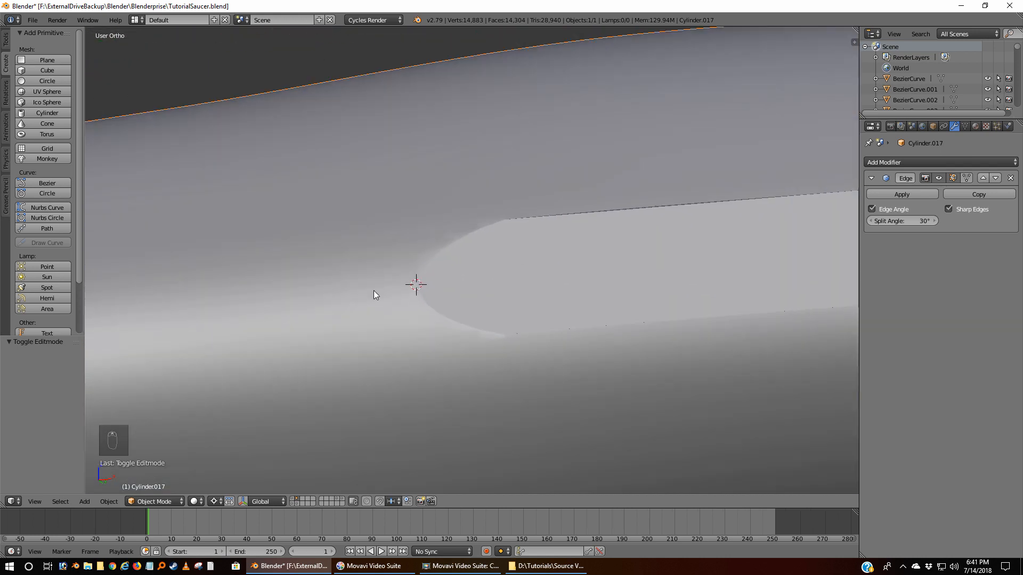
# Resume editing the mesh, clear the selection, and select the hull faces bordering the upper half of the recess's rounded tip
pyautogui.press('Tab')
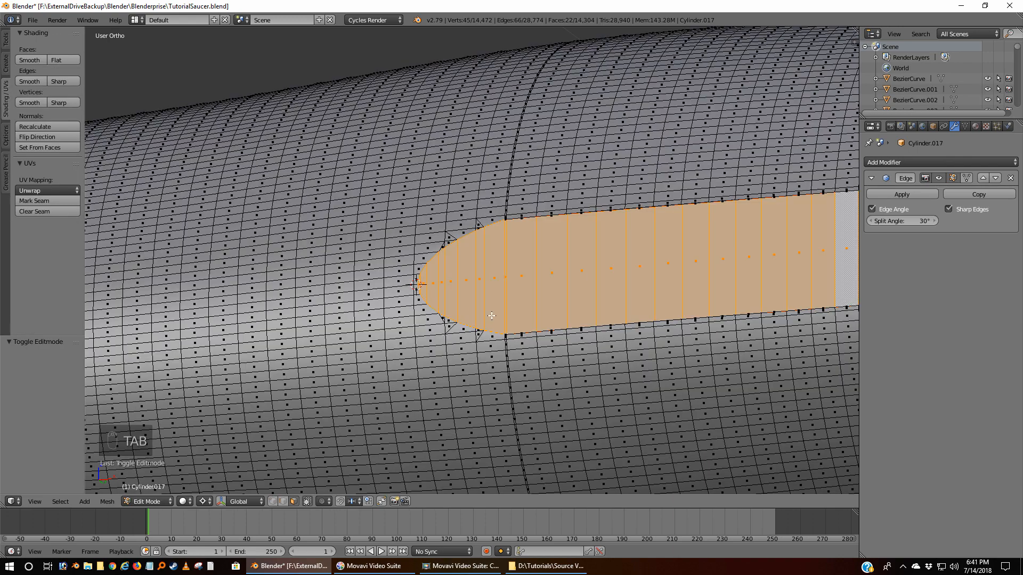
pyautogui.press('a')
pyautogui.moveTo(491, 315); pyautogui.dragTo(489, 329, button='middle')
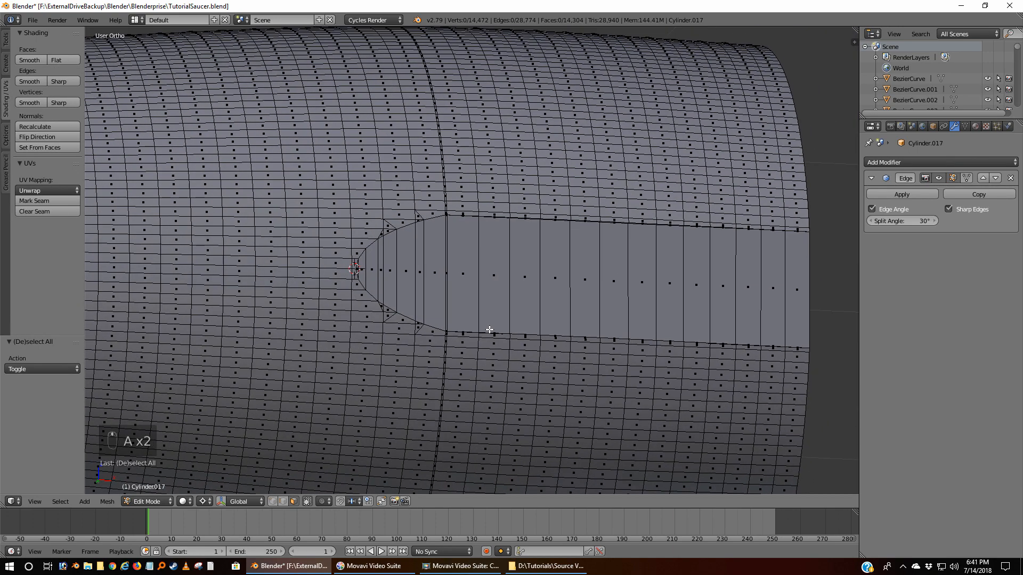
pyautogui.rightClick(428, 213)
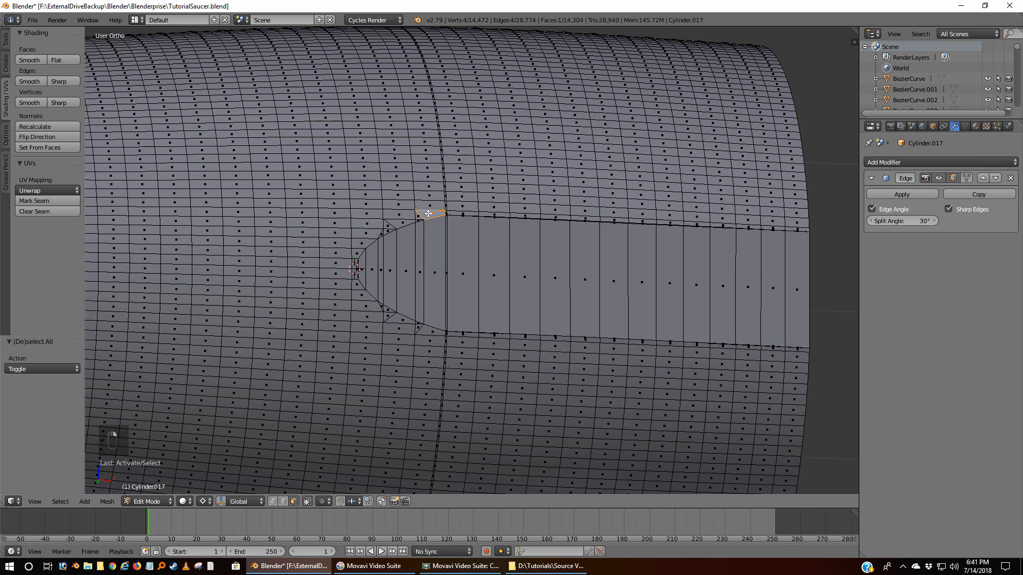
pyautogui.keyDown('shift'); pyautogui.rightClick(399, 215); pyautogui.keyUp('shift')
pyautogui.keyDown('shift'); pyautogui.rightClick(394, 224); pyautogui.keyUp('shift')
pyautogui.keyDown('shift'); pyautogui.rightClick(388, 231); pyautogui.keyUp('shift')
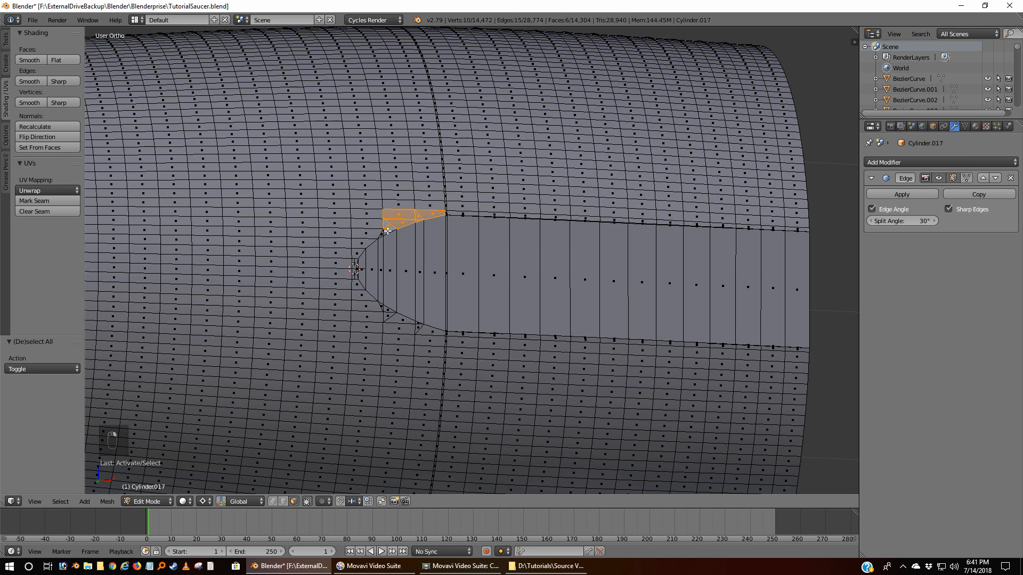
pyautogui.keyDown('shift'); pyautogui.rightClick(372, 234); pyautogui.keyUp('shift')
pyautogui.keyDown('shift'); pyautogui.rightClick(358, 233); pyautogui.keyUp('shift')
pyautogui.keyDown('shift'); pyautogui.rightClick(364, 224); pyautogui.keyUp('shift')
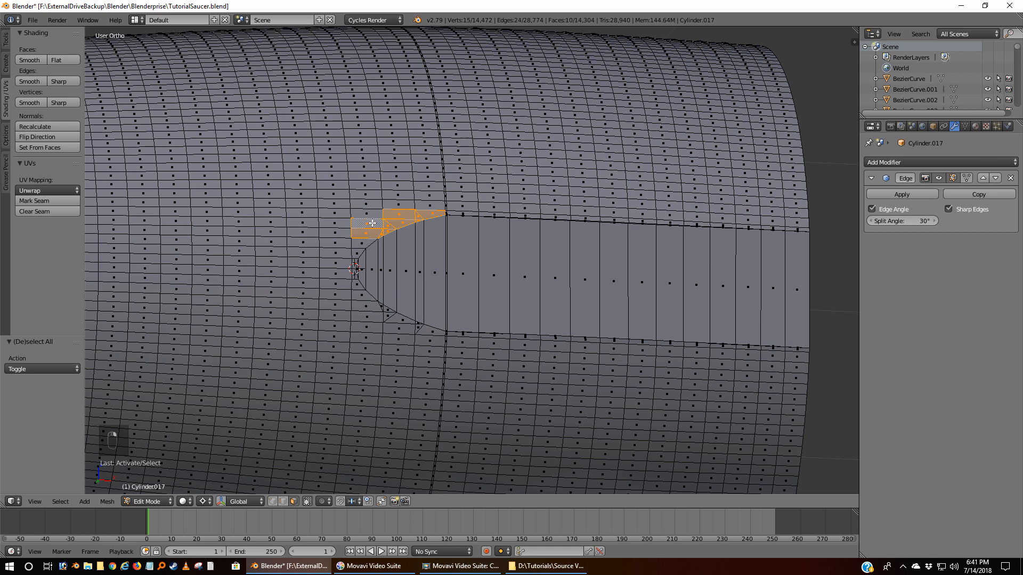
pyautogui.keyDown('shift'); pyautogui.rightClick(373, 215); pyautogui.keyUp('shift')
pyautogui.keyDown('shift'); pyautogui.rightClick(357, 244); pyautogui.keyUp('shift')
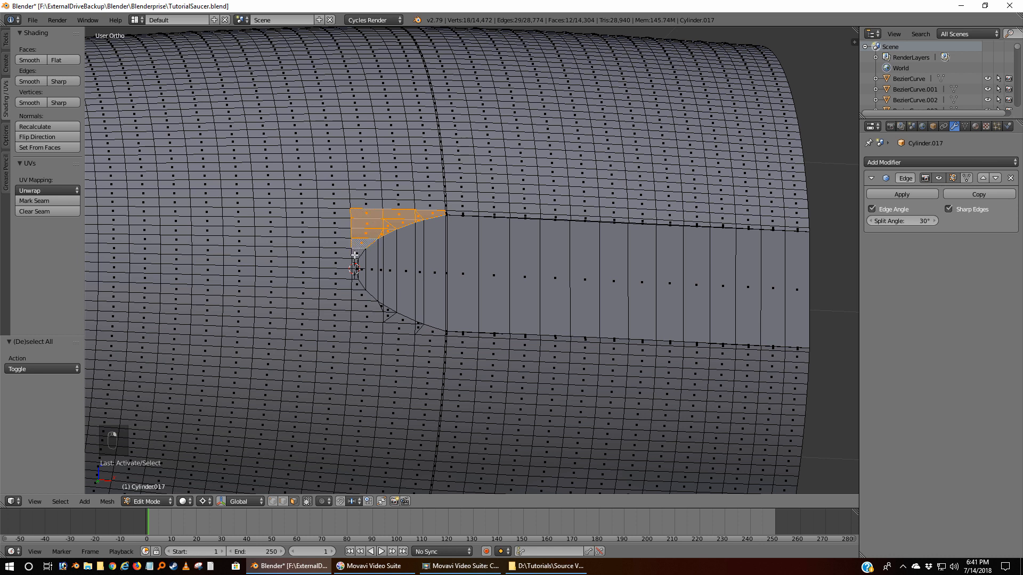
pyautogui.keyDown('shift'); pyautogui.rightClick(355, 254); pyautogui.keyUp('shift')
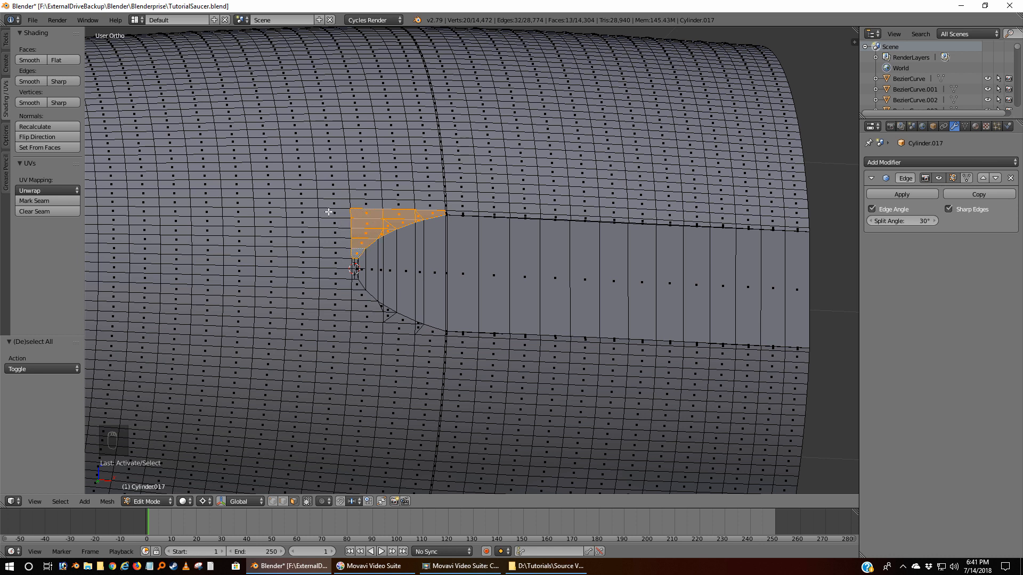
# Add the column of hull faces ahead of the recess's tip and the small faces touching the tip to the selection
pyautogui.press('b')
pyautogui.moveTo(329, 212); pyautogui.dragTo(341, 297)
pyautogui.scroll(5, 341, 296)
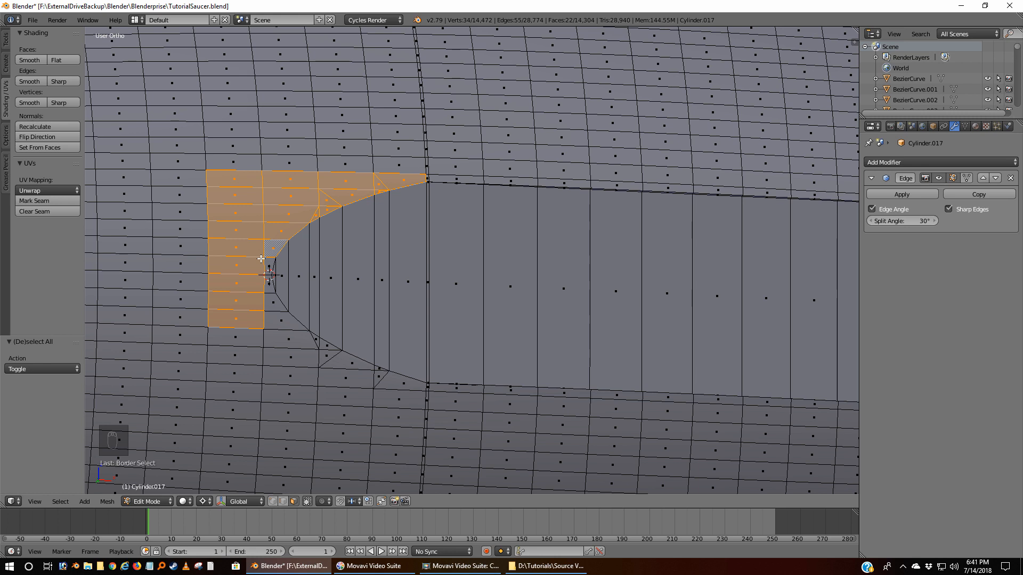
pyautogui.press('b')
pyautogui.moveTo(272, 294); pyautogui.dragTo(272, 305)
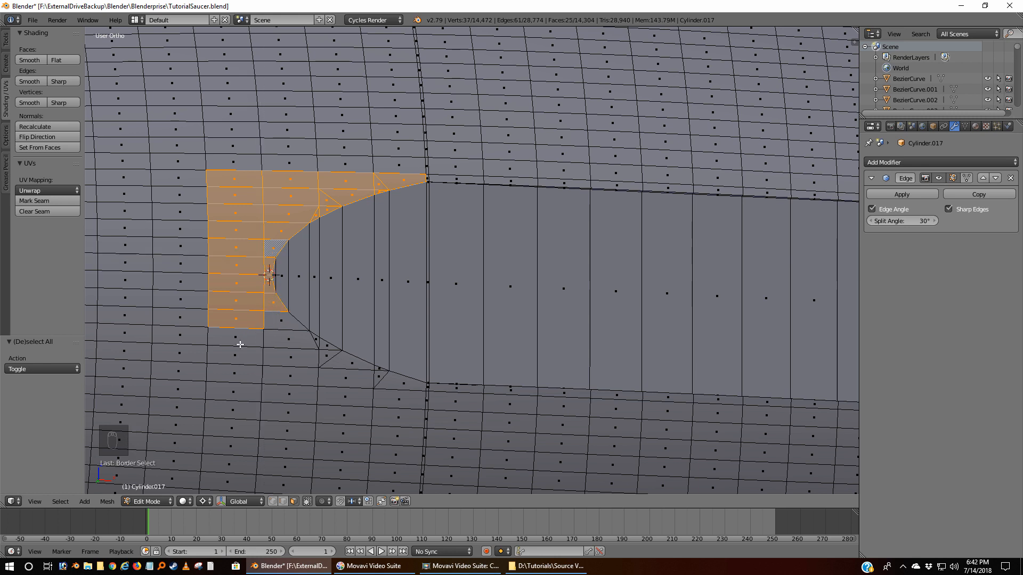
# Extend the selection with the hull faces and small triangles bordering the lower half of the recess's rounded tip
pyautogui.keyDown('shift'); pyautogui.rightClick(405, 385); pyautogui.keyUp('shift')
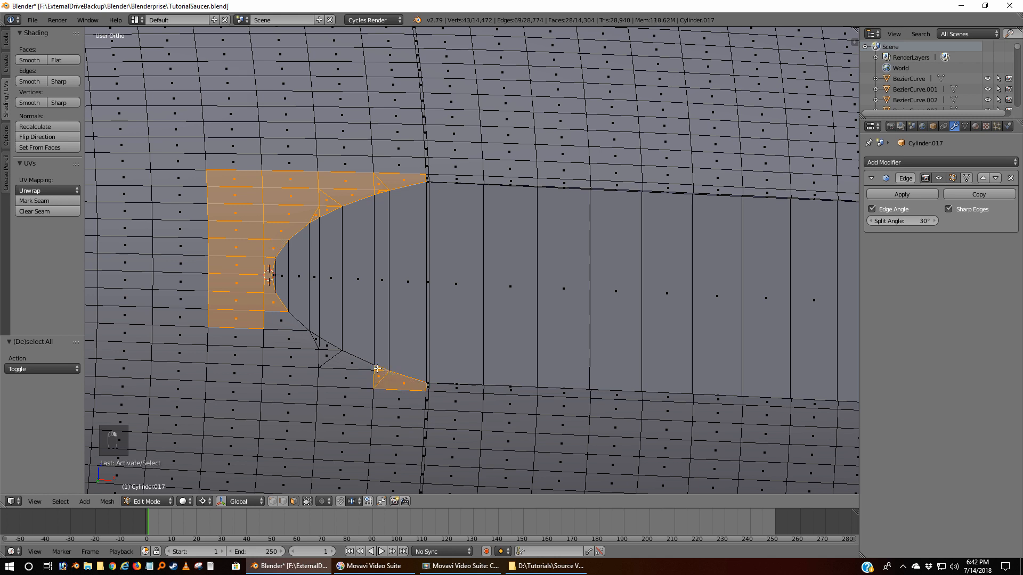
pyautogui.keyDown('shift'); pyautogui.rightClick(353, 363); pyautogui.keyUp('shift')
pyautogui.keyDown('shift'); pyautogui.rightClick(345, 377); pyautogui.keyUp('shift')
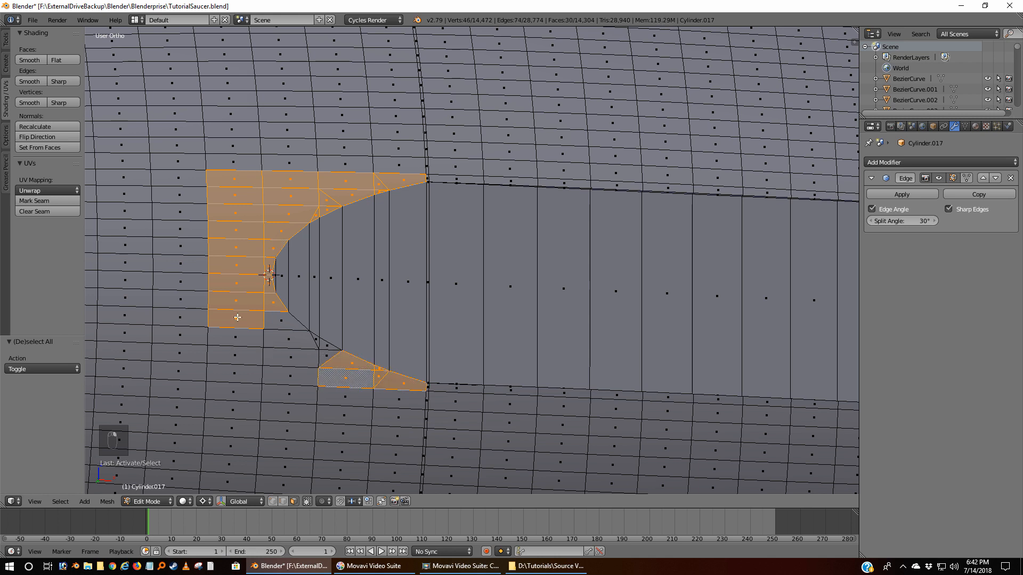
pyautogui.keyDown('shift'); pyautogui.rightClick(235, 337); pyautogui.keyUp('shift')
pyautogui.keyDown('shift'); pyautogui.rightClick(234, 353); pyautogui.keyUp('shift')
pyautogui.keyDown('shift'); pyautogui.rightClick(233, 374); pyautogui.keyUp('shift')
pyautogui.keyDown('shift'); pyautogui.rightClick(296, 379); pyautogui.keyUp('shift')
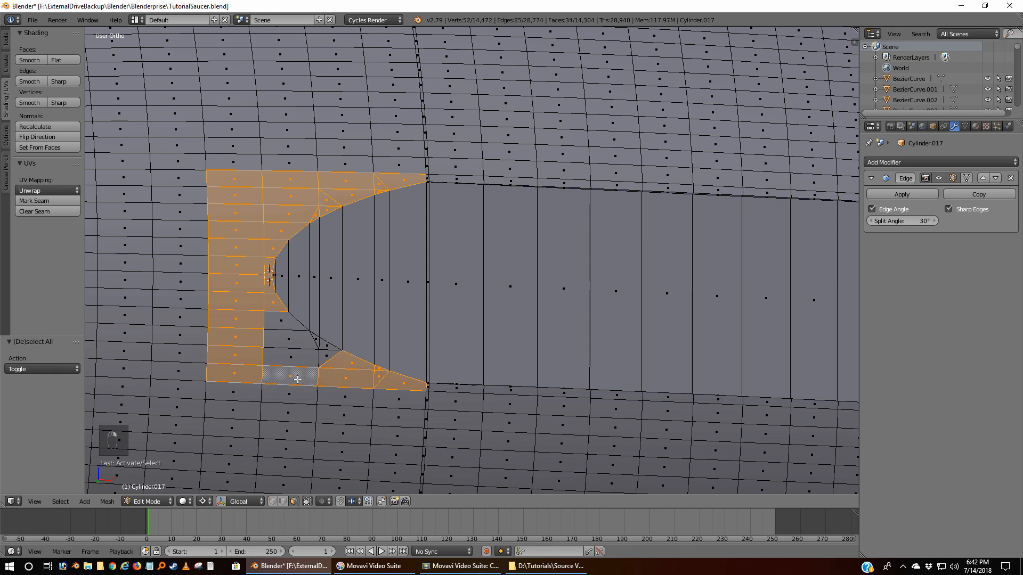
pyautogui.keyDown('shift'); pyautogui.rightClick(294, 365); pyautogui.keyUp('shift')
pyautogui.keyDown('shift'); pyautogui.rightClick(291, 346); pyautogui.keyUp('shift')
pyautogui.keyDown('shift'); pyautogui.rightClick(284, 326); pyautogui.keyUp('shift')
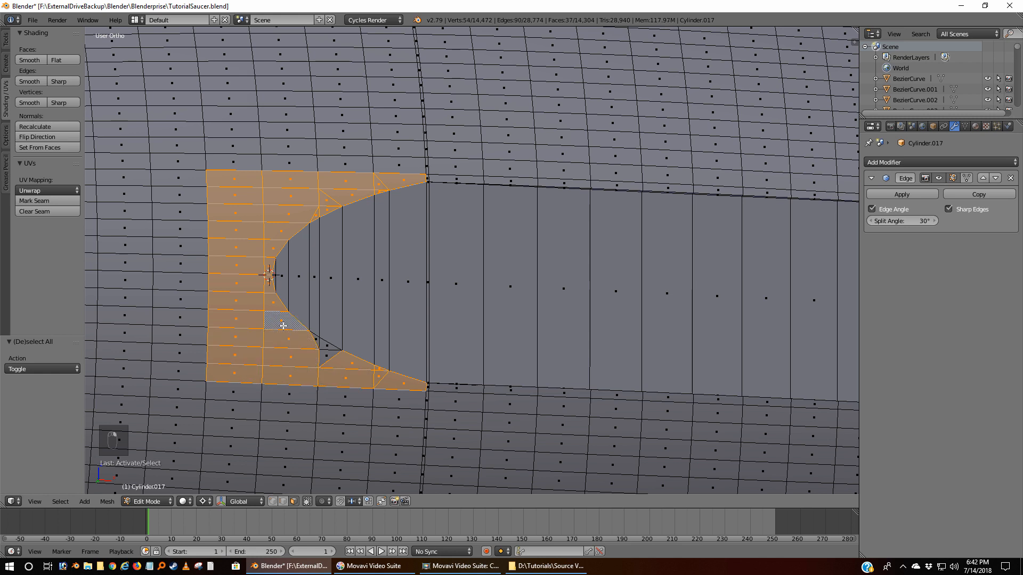
pyautogui.keyDown('shift'); pyautogui.rightClick(316, 339); pyautogui.keyUp('shift')
pyautogui.keyDown('shift'); pyautogui.rightClick(325, 344); pyautogui.keyUp('shift')
pyautogui.keyDown('shift'); pyautogui.rightClick(324, 358); pyautogui.keyUp('shift')
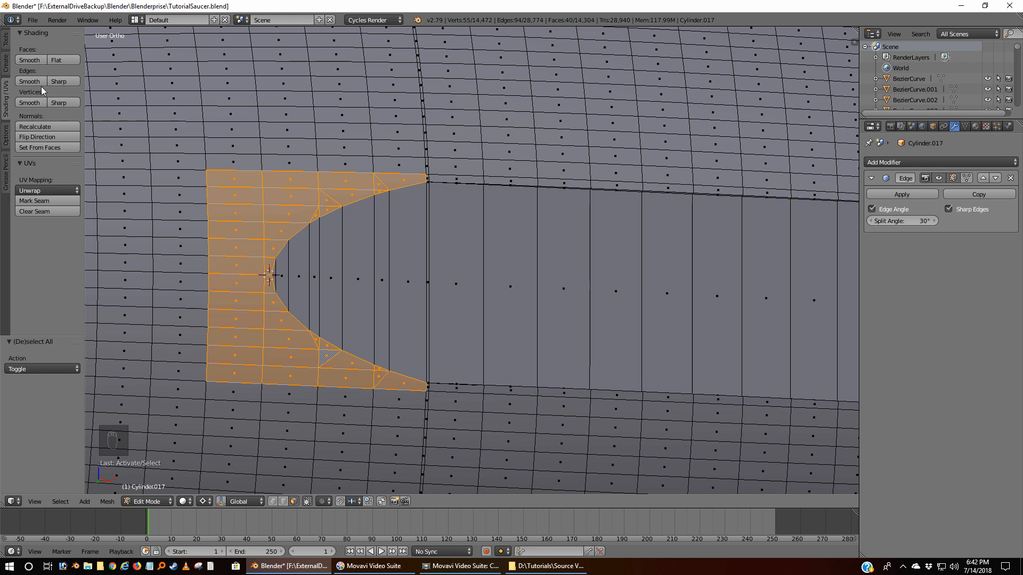
# Apply smooth shading to the selected faces, edges and vertices around the tip, and inspect the result in Object Mode
pyautogui.click(26, 61)
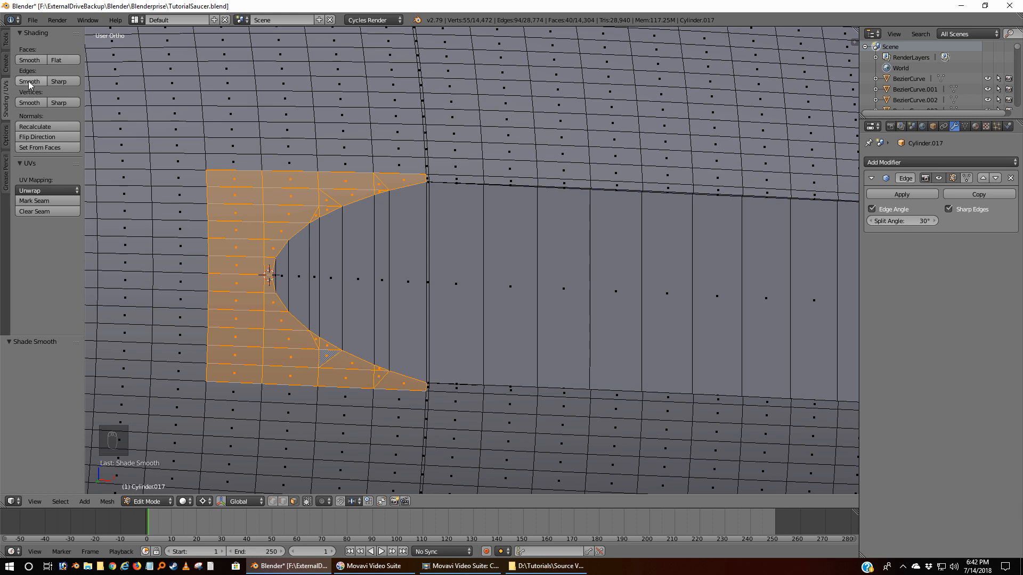
pyautogui.click(27, 81)
pyautogui.click(26, 104)
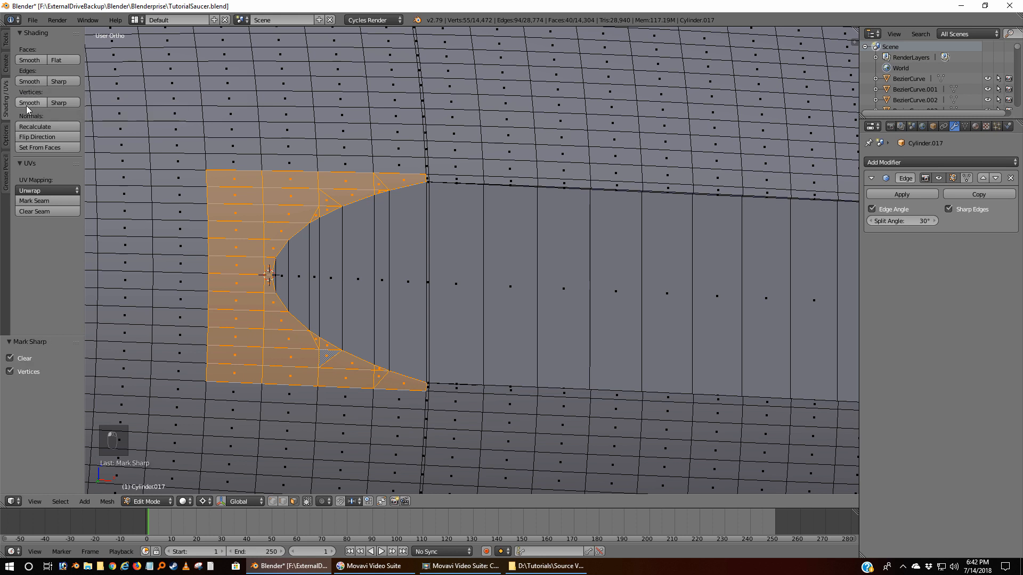
pyautogui.moveTo(288, 257); pyautogui.dragTo(225, 276, button='middle')
pyautogui.press('Tab')
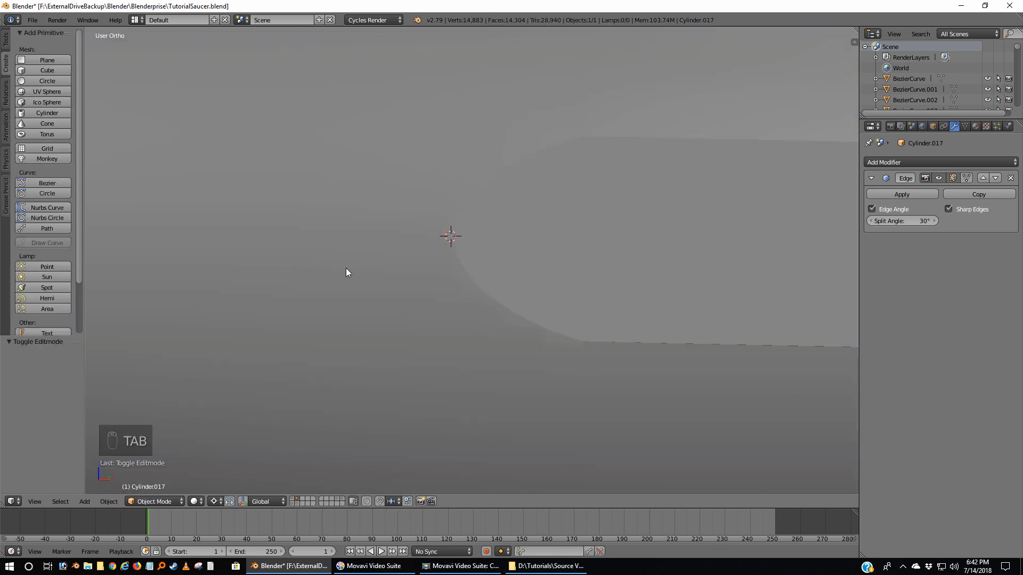
pyautogui.moveTo(346, 268); pyautogui.dragTo(434, 223, button='middle')
pyautogui.scroll(-3, 405, 270)
pyautogui.scroll(3, 418, 261)
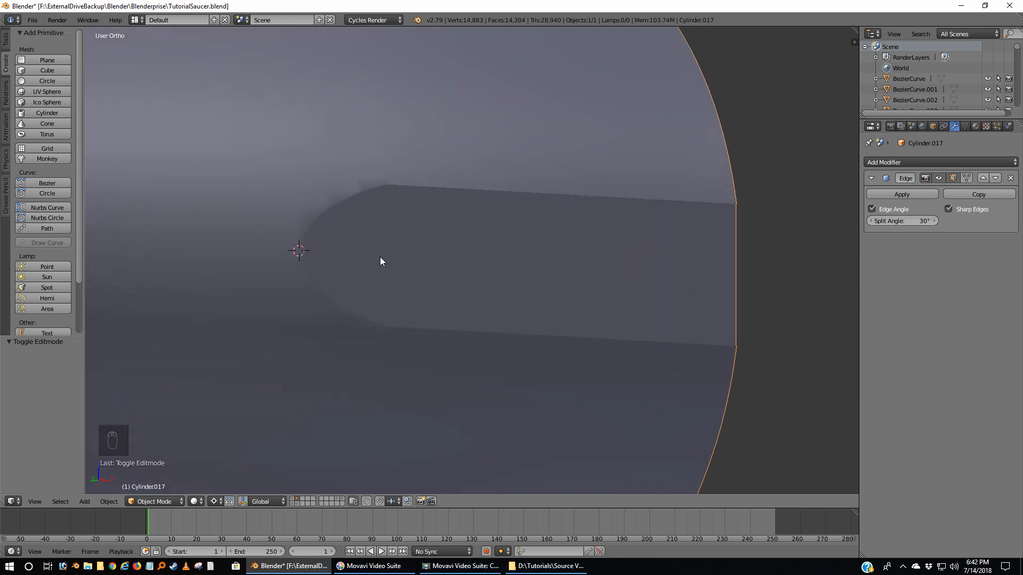
# In vertex selection mode with nothing selected, add one loop cut along the recess's upper edge, slid by a factor of -0.406
pyautogui.press('Tab')
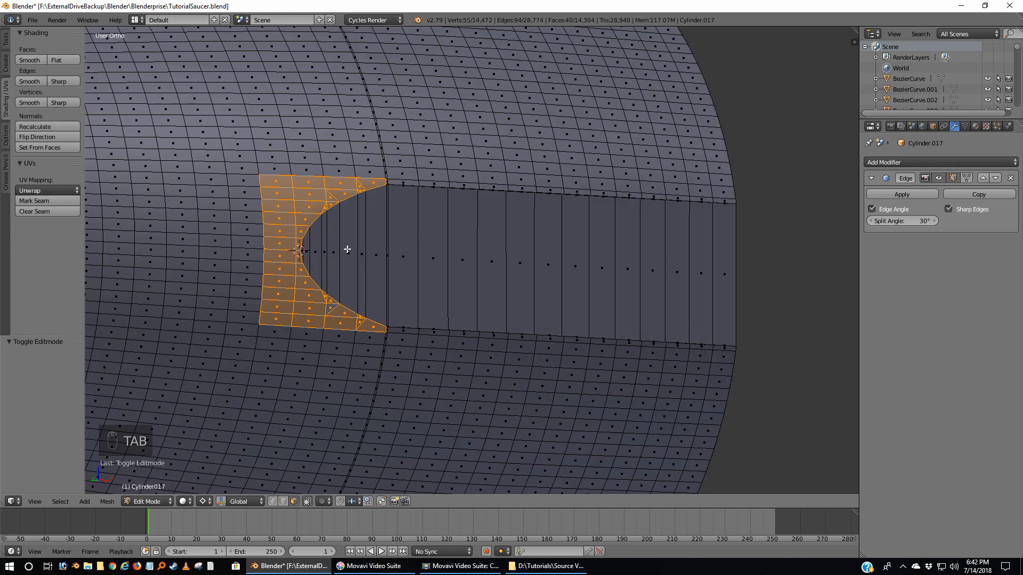
pyautogui.click(272, 502)
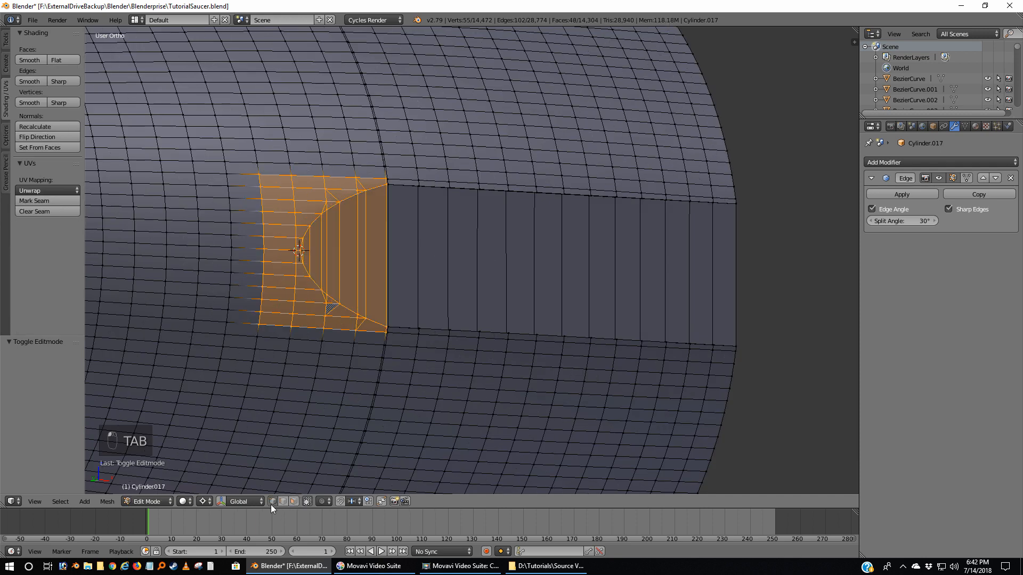
pyautogui.press('a')
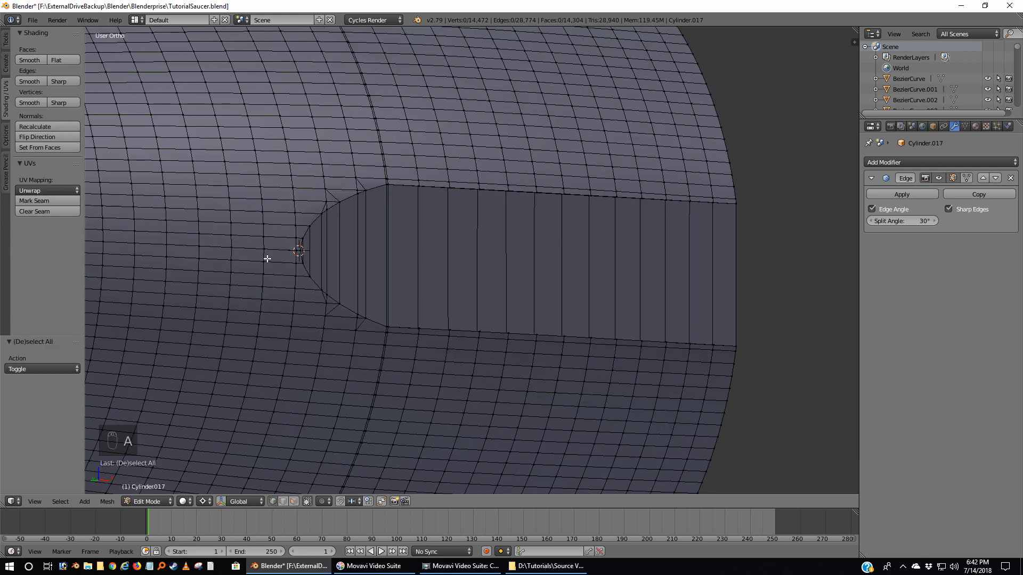
pyautogui.scroll(3, 267, 258)
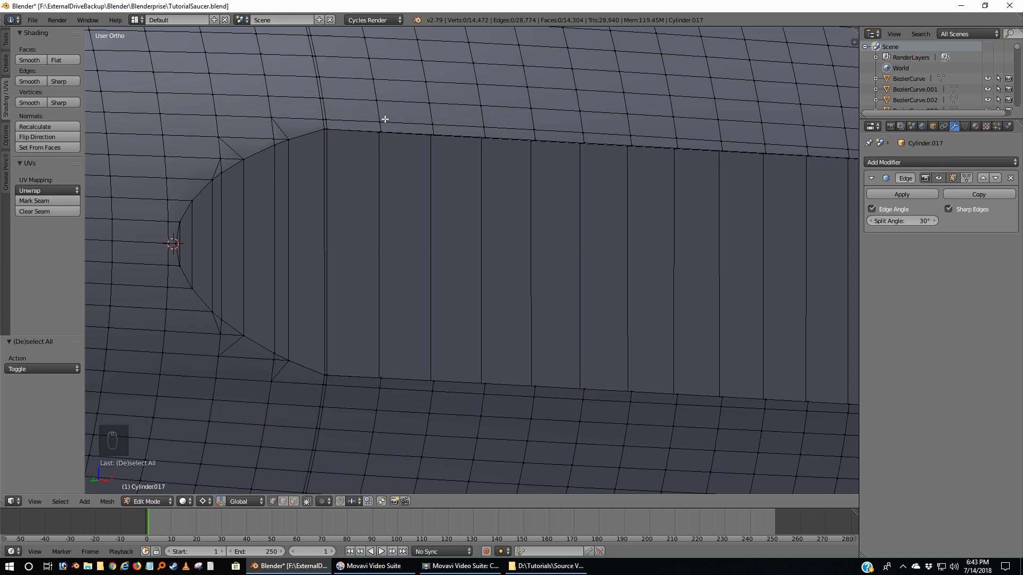
pyautogui.hotkey('ctrl', 'r')
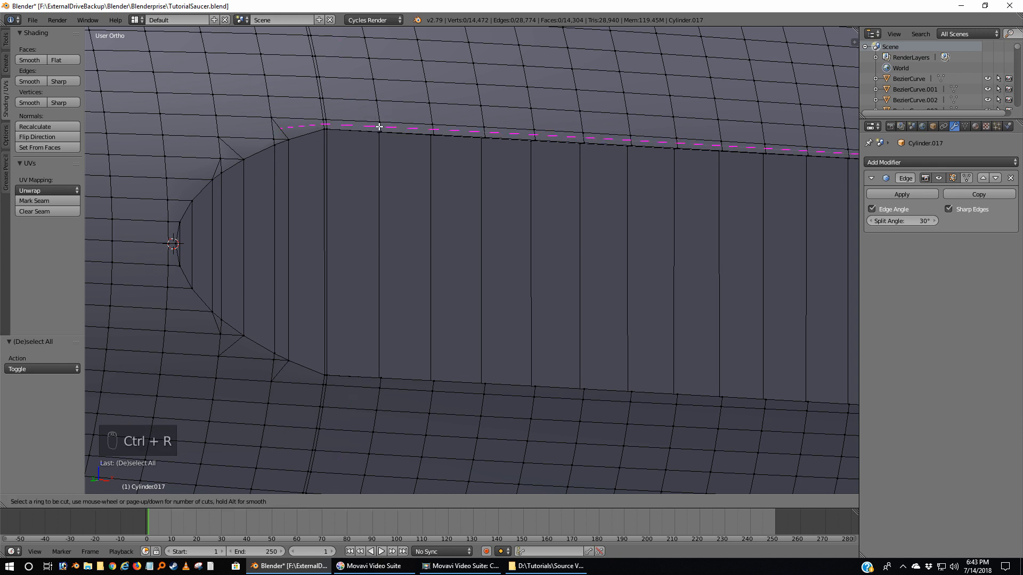
pyautogui.click(378, 127)
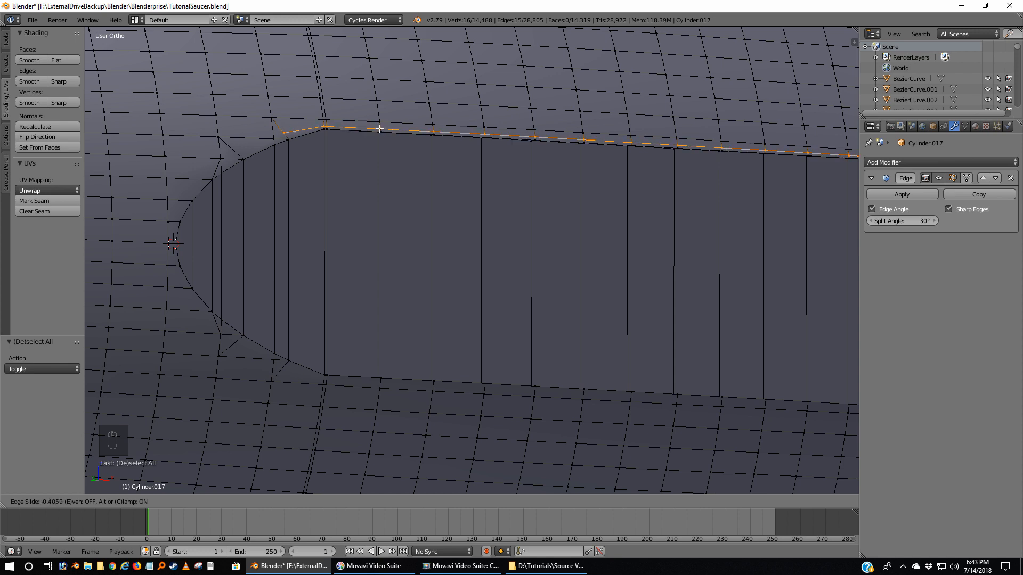
pyautogui.click(380, 129)
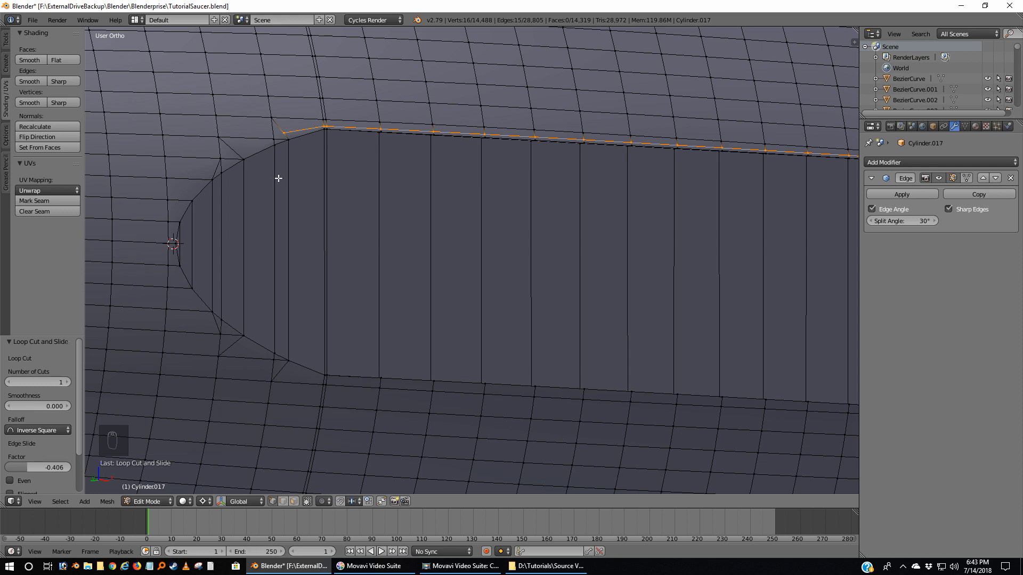
pyautogui.press('a')
# Slide the new loop's end vertex by a factor of 0.654 towards the recess's upper curved corner, and clear the selection
pyautogui.moveTo(155, 217); pyautogui.dragTo(279, 178, button='middle')
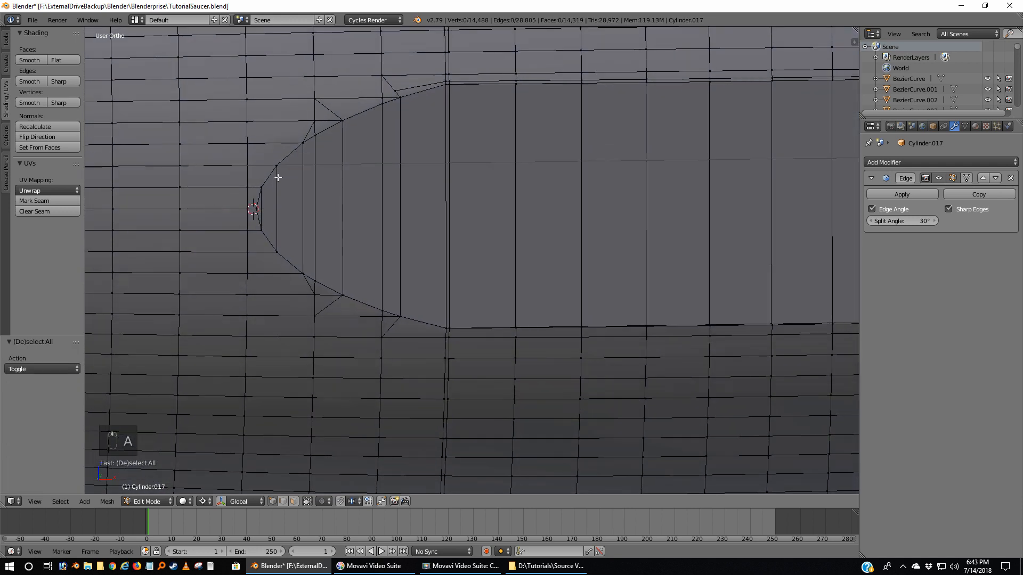
pyautogui.scroll(-1, 334, 143)
pyautogui.keyDown('shift'); pyautogui.moveTo(334, 137); pyautogui.dragTo(363, 249, button='middle'); pyautogui.keyUp('shift')
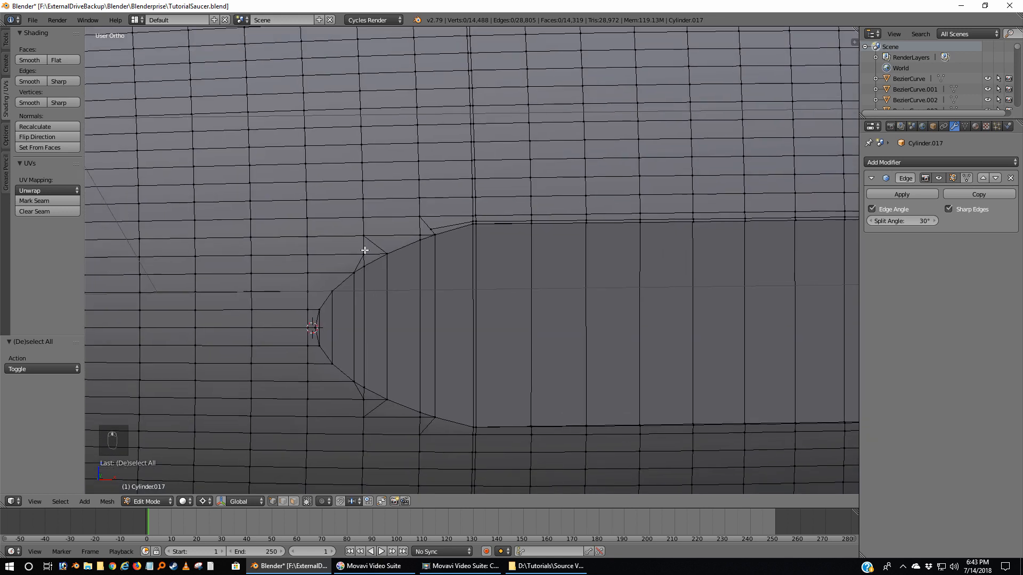
pyautogui.scroll(5, 361, 240)
pyautogui.keyDown('shift'); pyautogui.moveTo(322, 171); pyautogui.dragTo(356, 248, button='middle'); pyautogui.keyUp('shift')
pyautogui.scroll(-2, 368, 255)
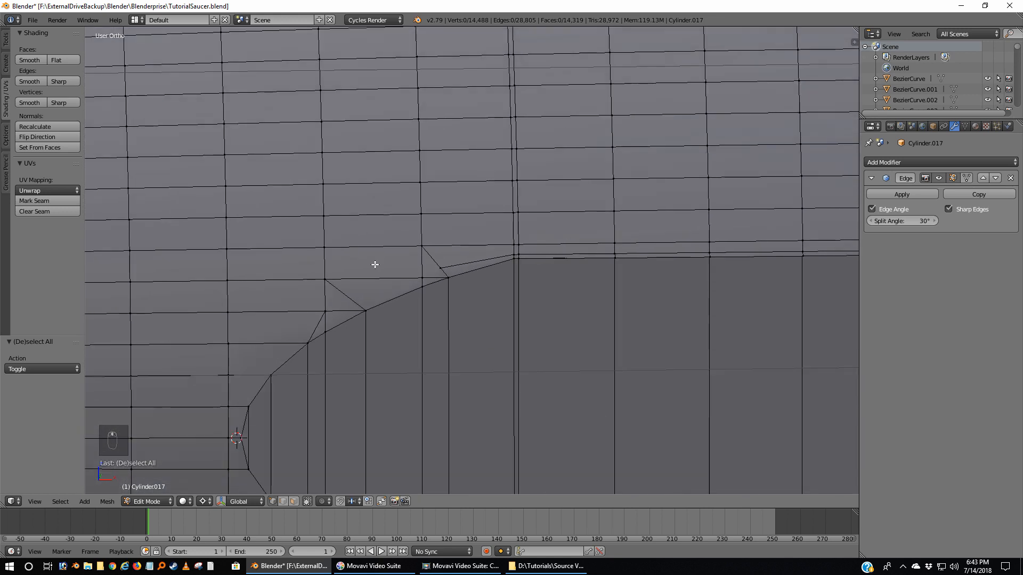
pyautogui.scroll(5, 375, 266)
pyautogui.keyDown('shift'); pyautogui.moveTo(352, 284); pyautogui.dragTo(401, 238, button='middle'); pyautogui.keyUp('shift')
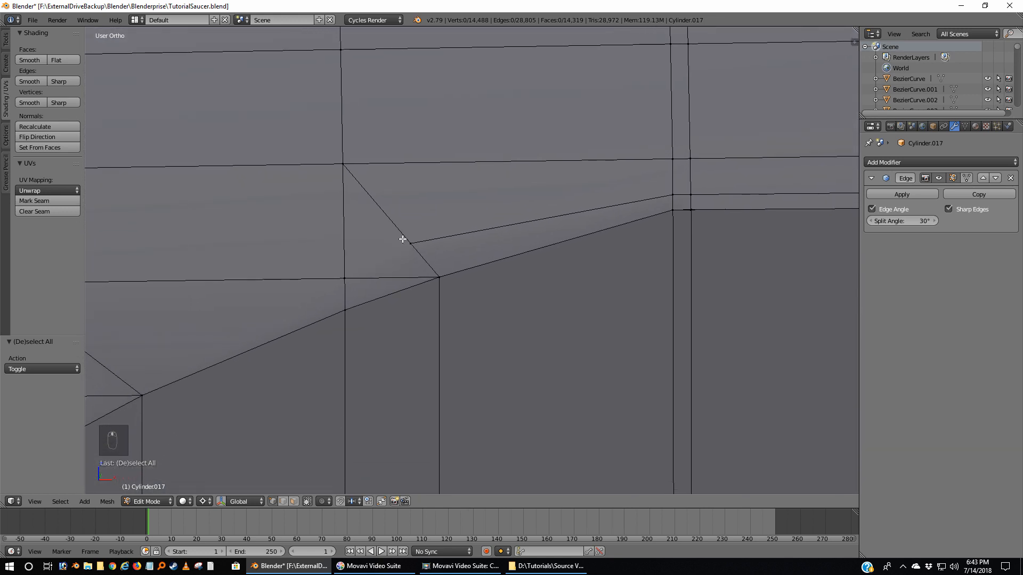
pyautogui.rightClick(413, 243)
pyautogui.hotkey('shift', 'v')
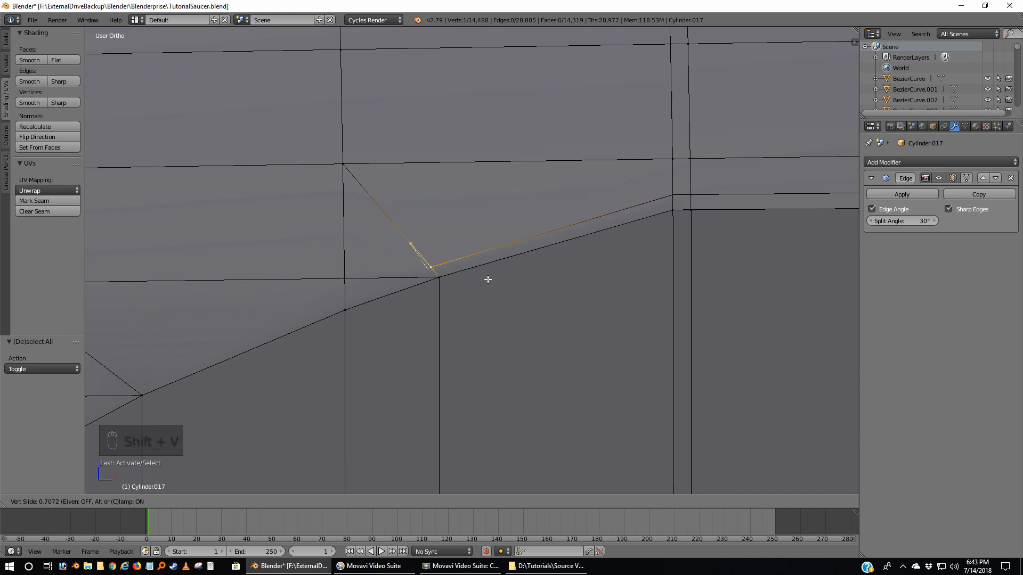
pyautogui.click(487, 281)
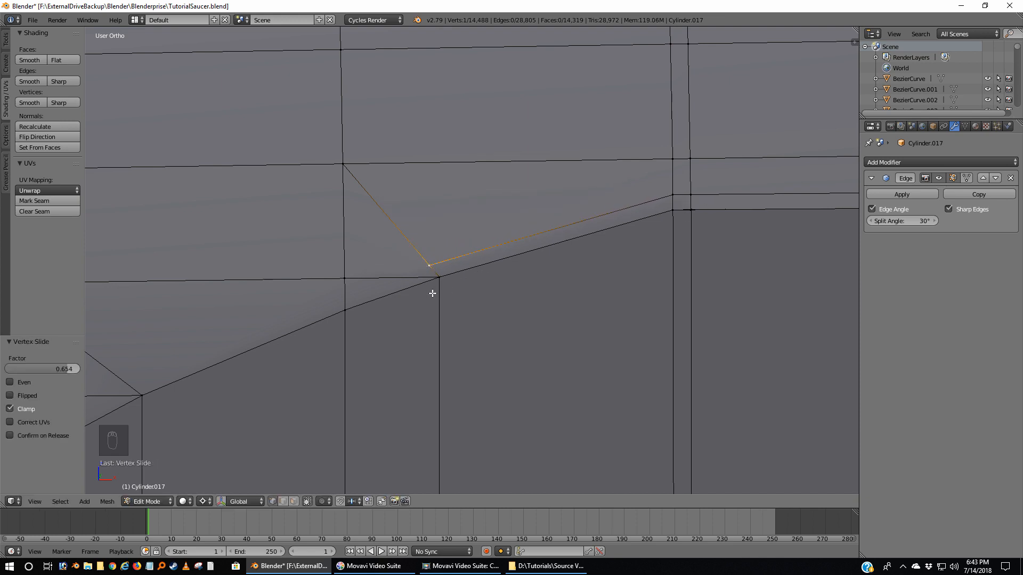
pyautogui.press('a')
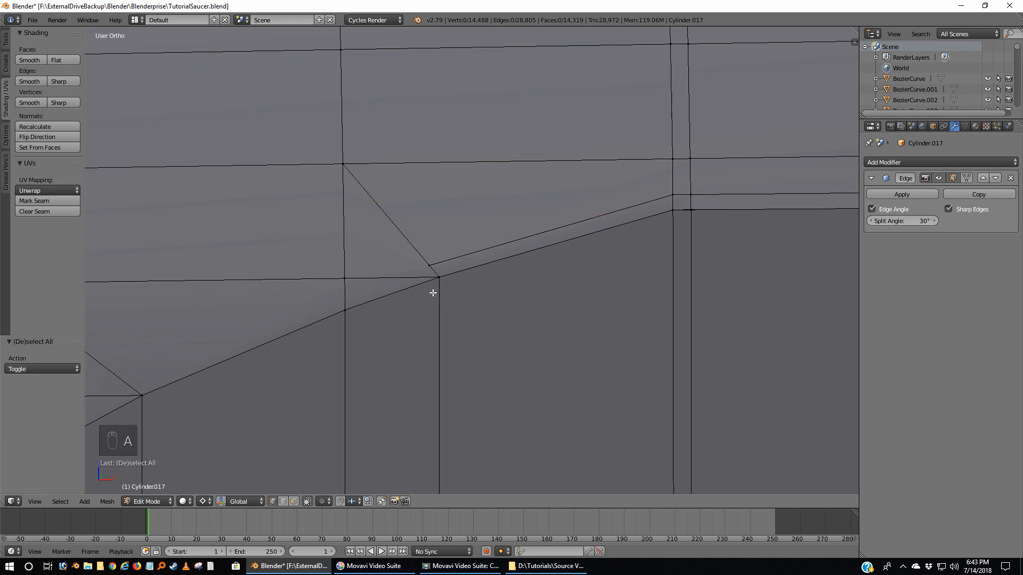
# In edge selection mode, delete the short horizontal edge joining the hull grid to the recess's upper curved corner
pyautogui.rightClick(346, 278)
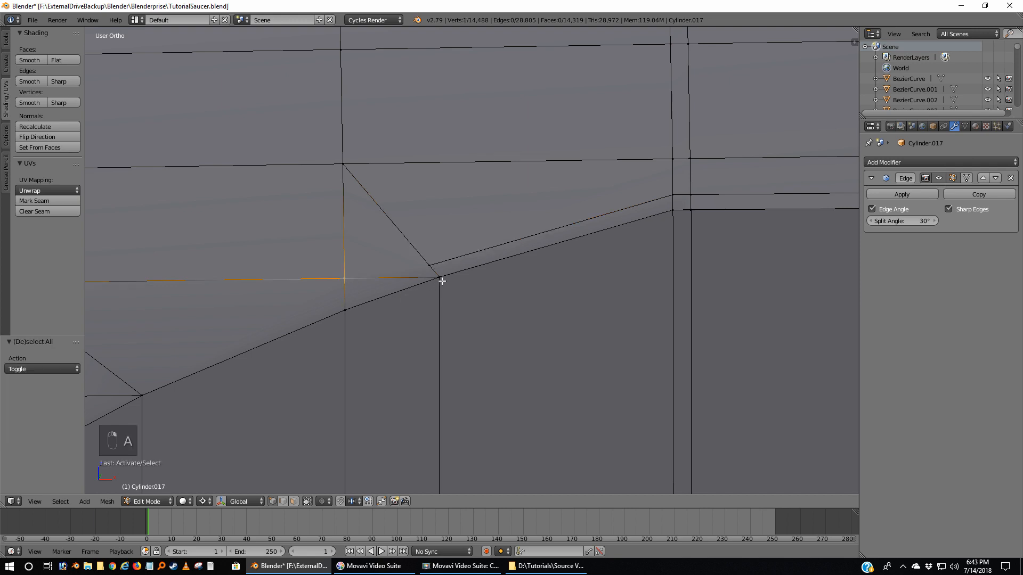
pyautogui.click(283, 502)
pyautogui.rightClick(386, 279)
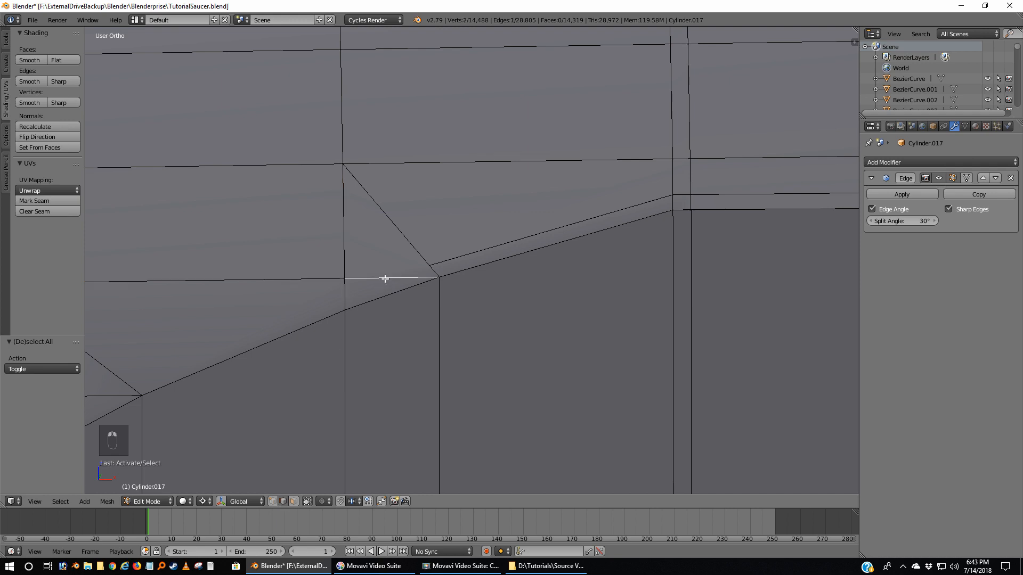
pyautogui.press('x')
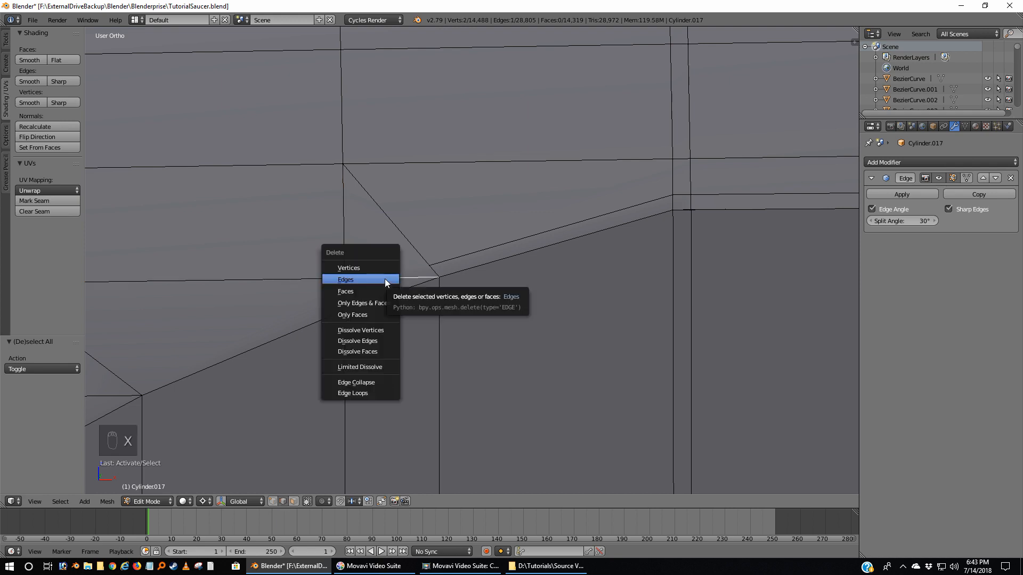
pyautogui.click(385, 278)
# In vertex selection mode, join the loop's end vertex to the hull grid vertex across the gap with an edge, then deselect everything
pyautogui.click(273, 502)
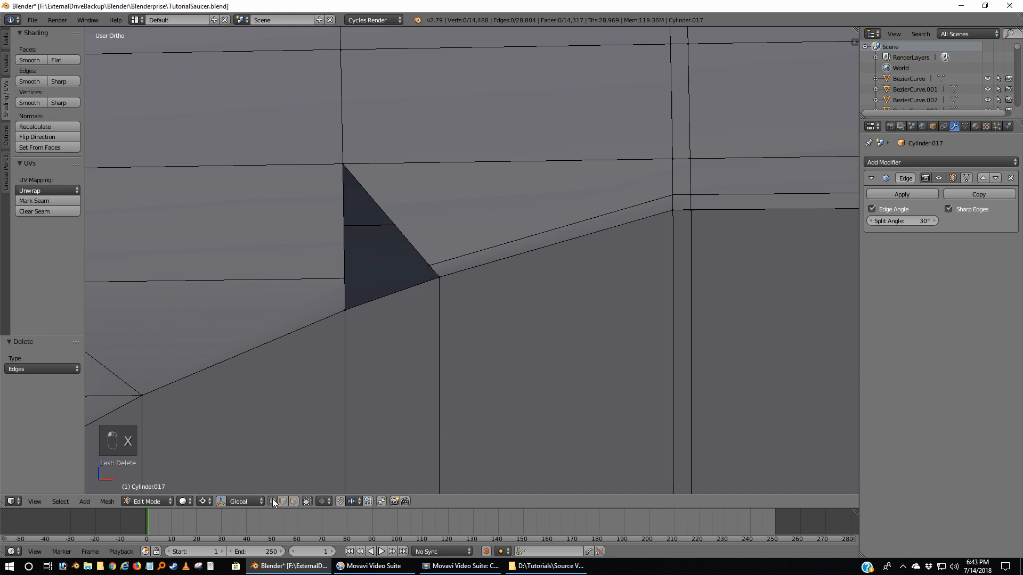
pyautogui.rightClick(346, 279)
pyautogui.keyDown('shift'); pyautogui.rightClick(428, 265); pyautogui.keyUp('shift')
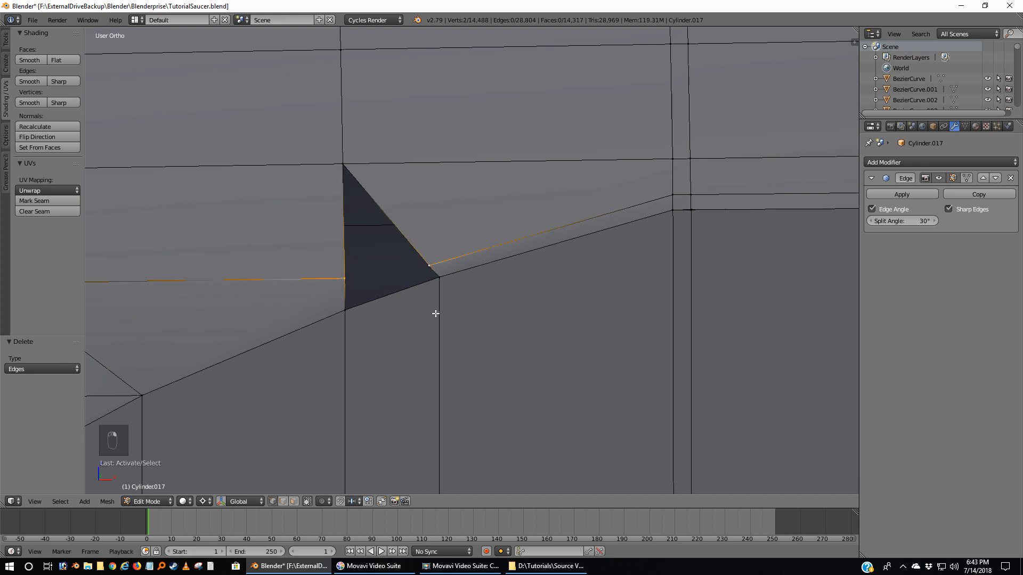
pyautogui.press('f')
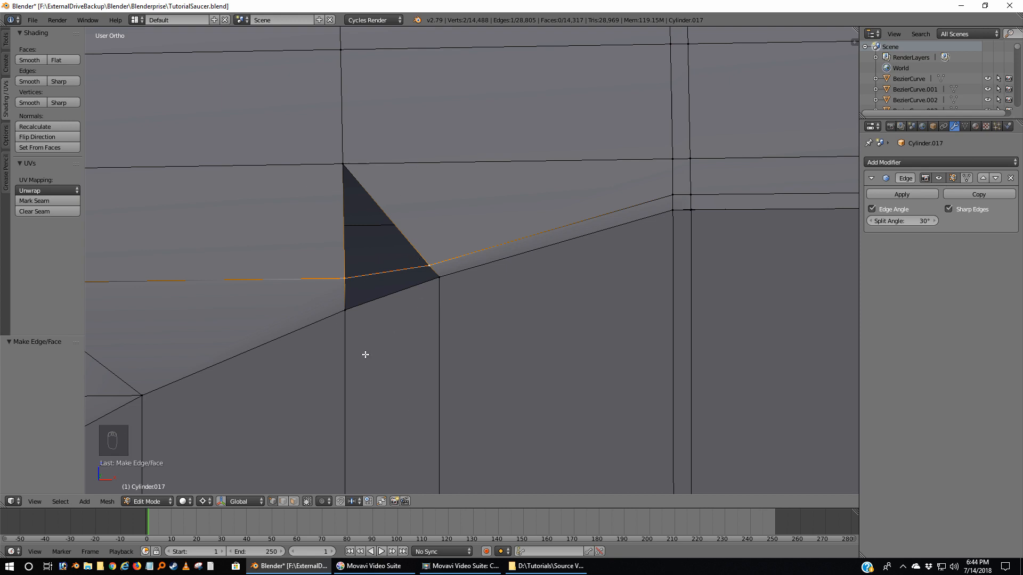
pyautogui.press('a')
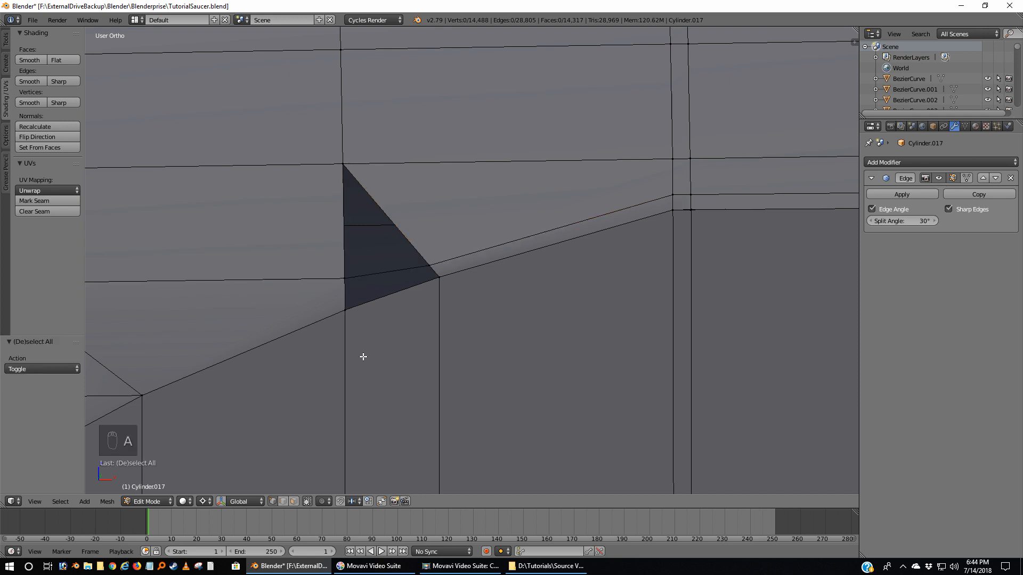
# Examine the open gaps and the bridging edges along the upper curve of the recess's tip
pyautogui.scroll(-3, 363, 357)
pyautogui.keyDown('shift'); pyautogui.moveTo(294, 359); pyautogui.dragTo(371, 306, button='middle'); pyautogui.keyUp('shift')
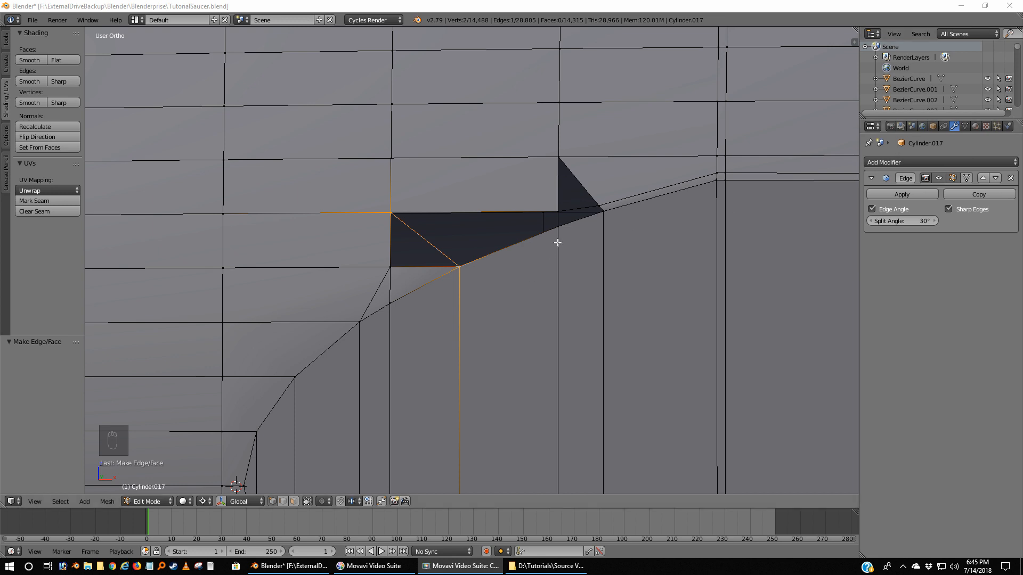
pyautogui.scroll(4, 557, 243)
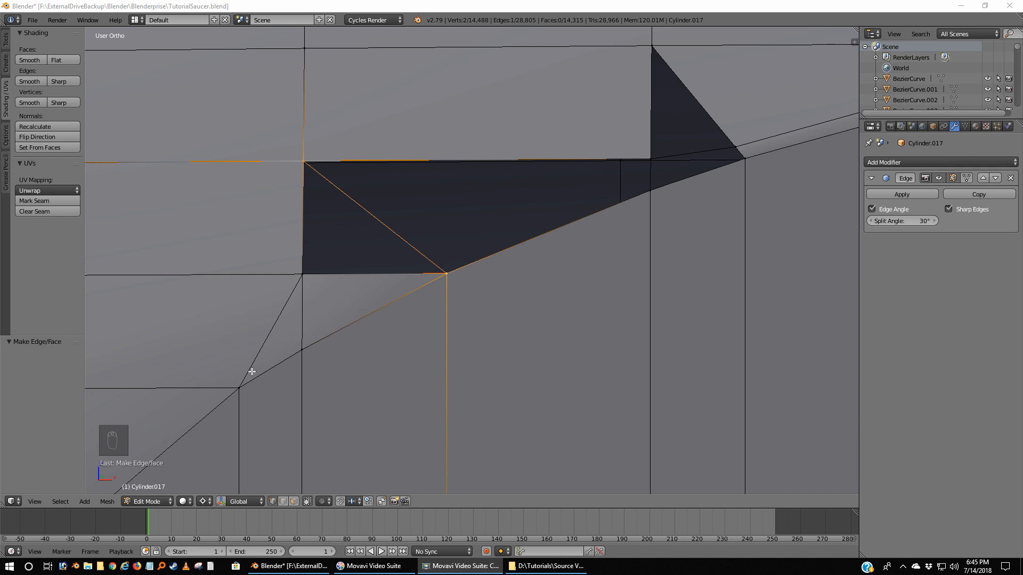
pyautogui.scroll(-5, 207, 396)
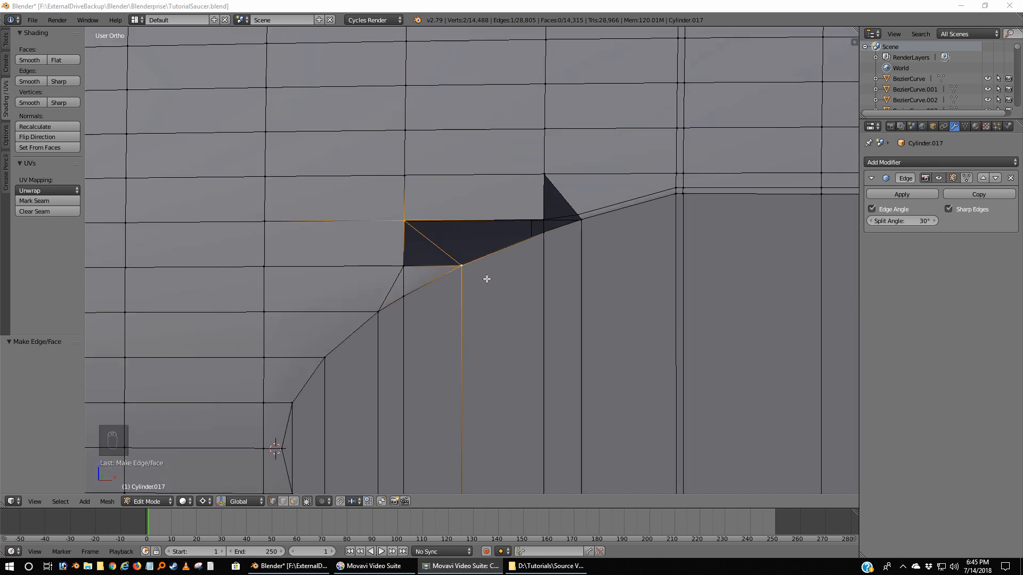
pyautogui.scroll(6, 487, 279)
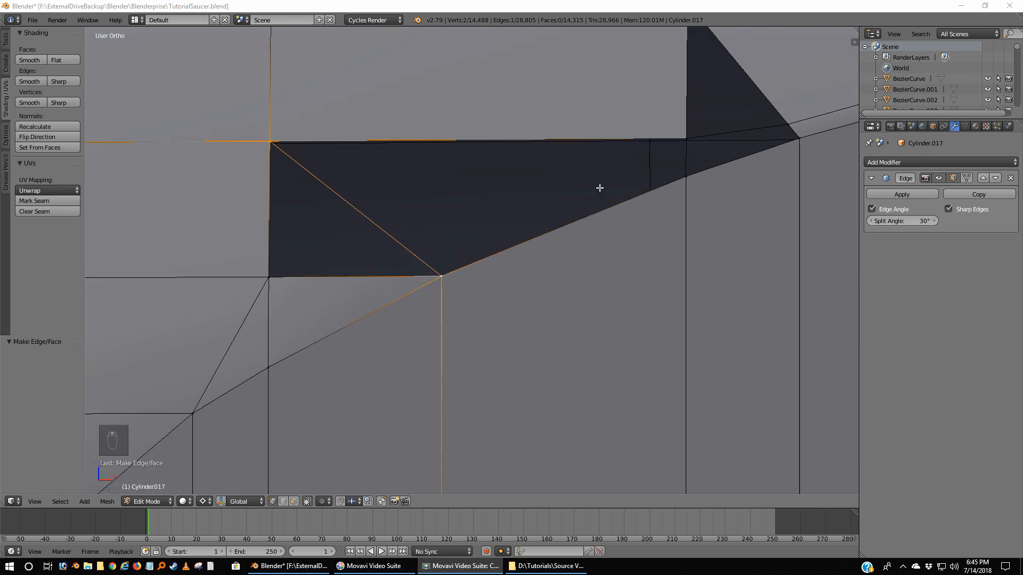
pyautogui.moveTo(600, 189); pyautogui.dragTo(607, 216, button='middle')
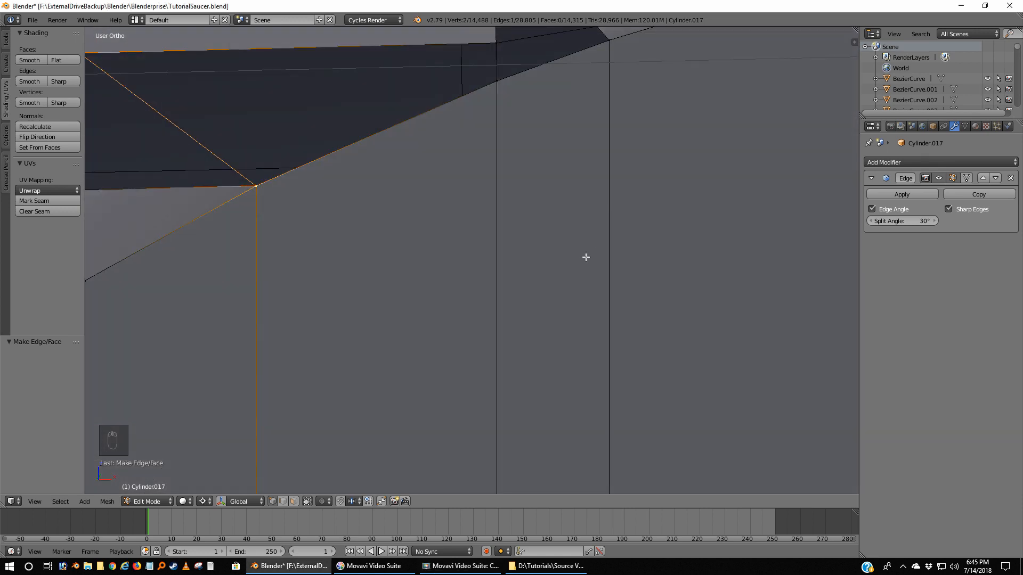
# From the top view in wireframe, box-select and hide the half of the mesh away from the recess, then return to solid display
pyautogui.press('a')
pyautogui.press('KP_7')
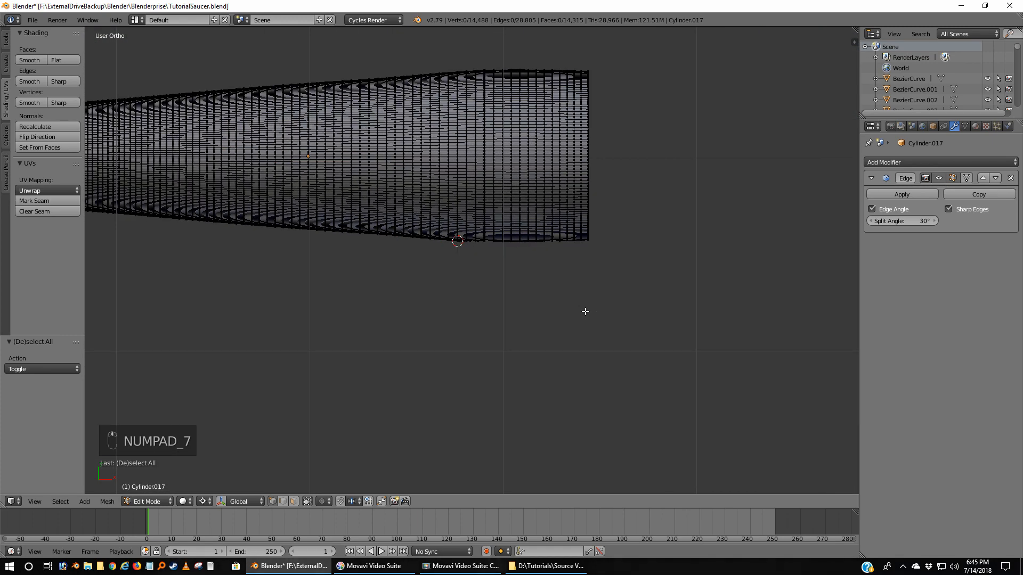
pyautogui.press('z')
pyautogui.keyDown('shift'); pyautogui.moveTo(271, 232); pyautogui.dragTo(460, 344, button='middle'); pyautogui.keyUp('shift')
pyautogui.press('b')
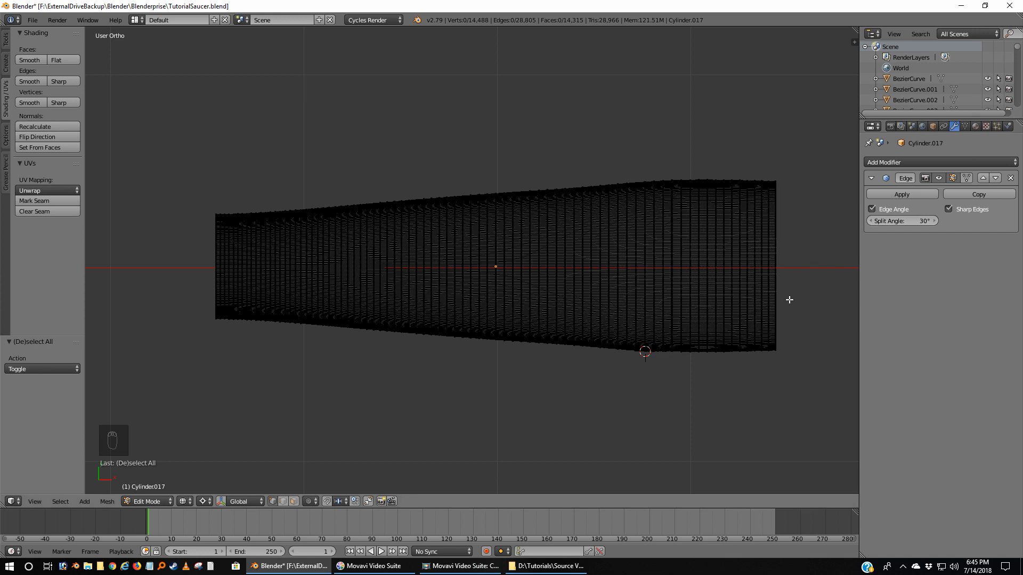
pyautogui.moveTo(789, 299); pyautogui.dragTo(83, 92)
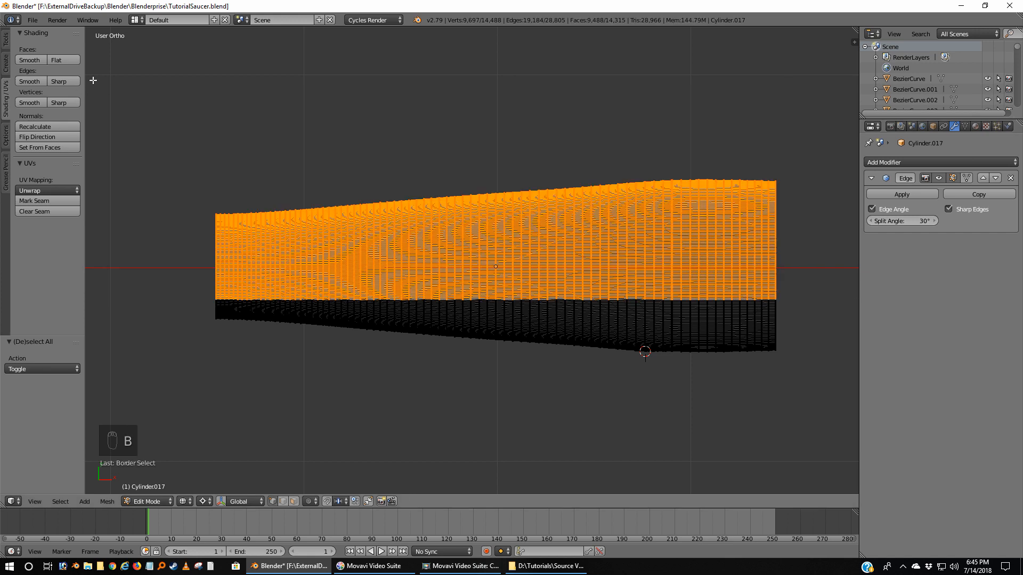
pyautogui.press('h')
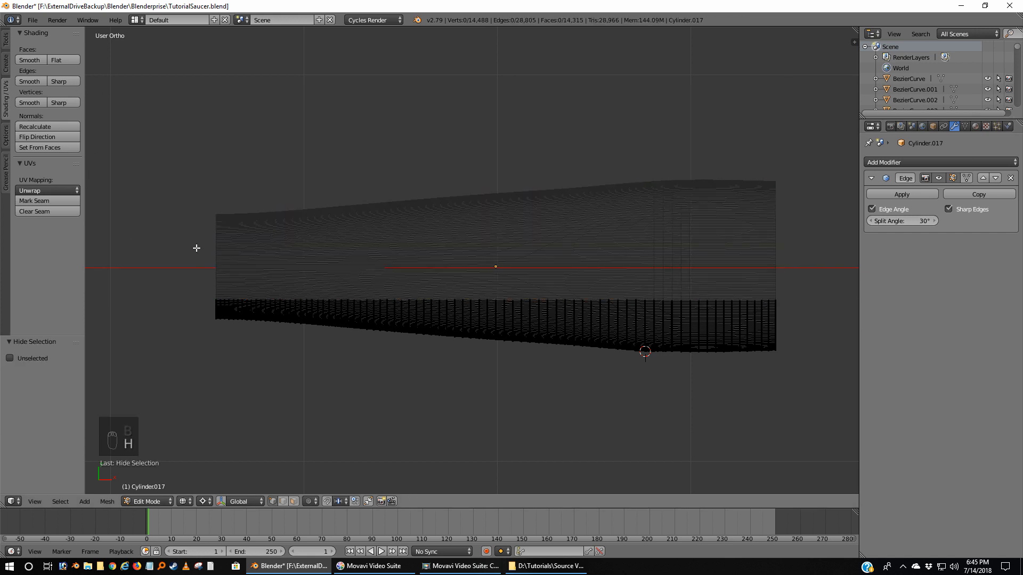
pyautogui.scroll(-2, 373, 309)
pyautogui.scroll(3, 382, 316)
pyautogui.press('z')
# Subdivide the short vertical edge between the hull grid vertex and the recess outline in the gap above the tip, with one cut
pyautogui.moveTo(365, 304); pyautogui.dragTo(391, 190, button='middle')
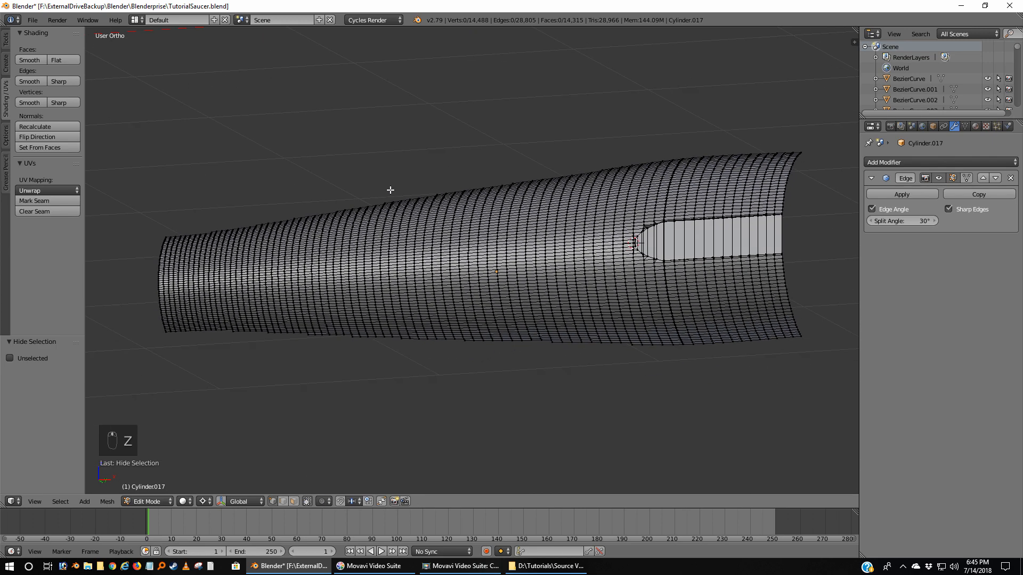
pyautogui.scroll(8, 590, 310)
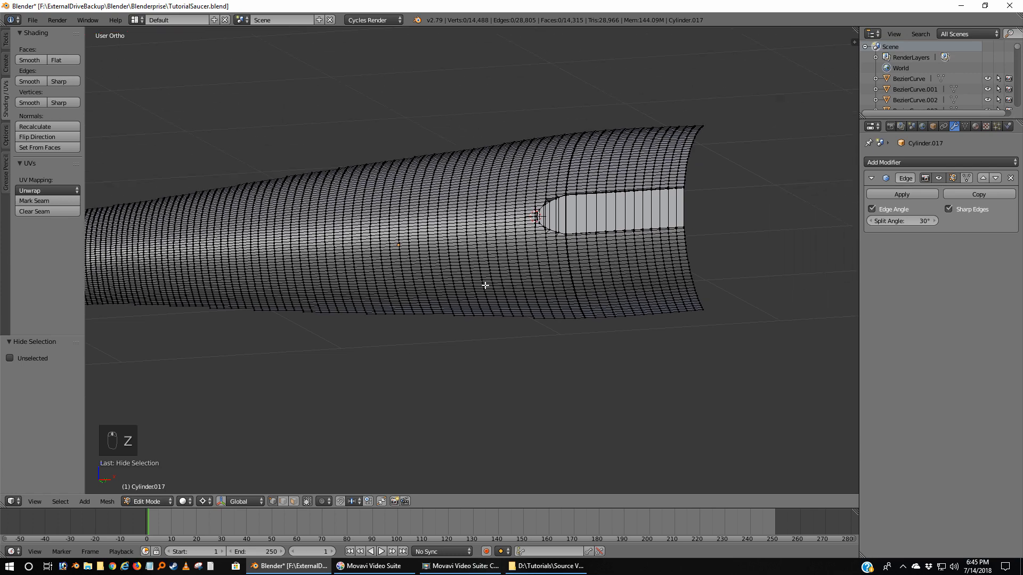
pyautogui.scroll(2, 531, 305)
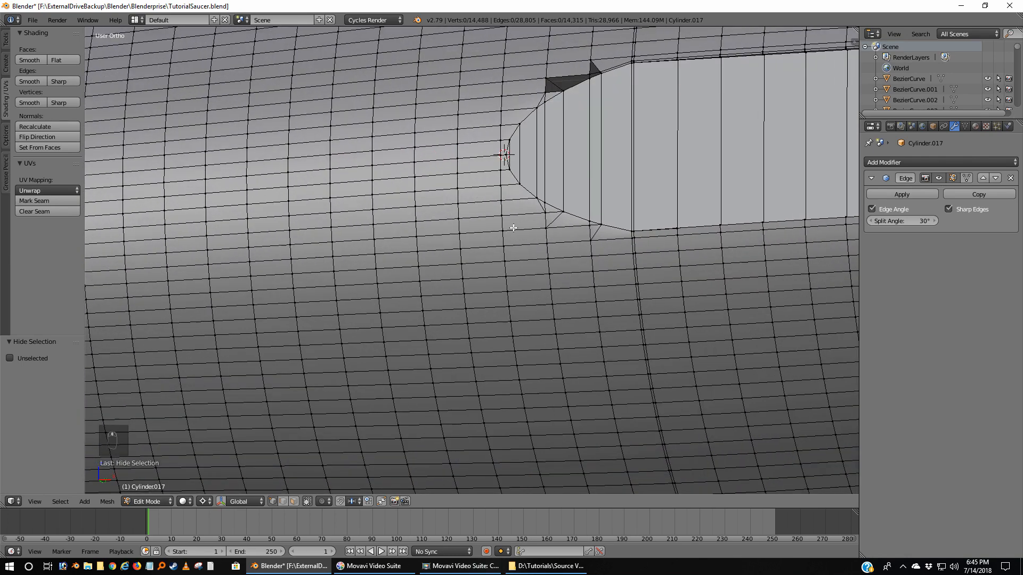
pyautogui.keyDown('shift'); pyautogui.moveTo(696, 101); pyautogui.dragTo(553, 217, button='middle'); pyautogui.keyUp('shift')
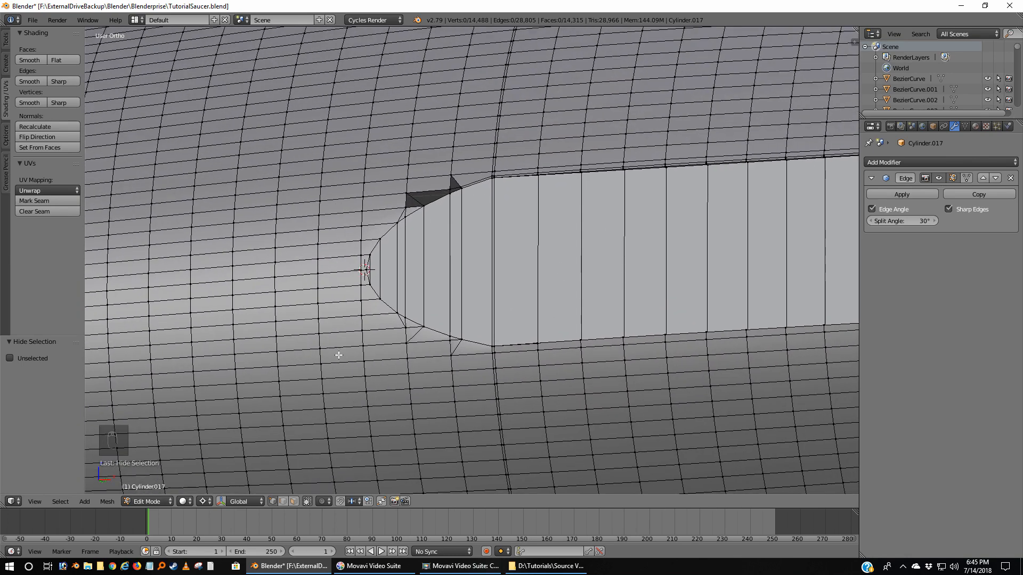
pyautogui.scroll(2, 298, 331)
pyautogui.moveTo(248, 302); pyautogui.dragTo(273, 324, button='middle')
pyautogui.keyDown('shift'); pyautogui.moveTo(581, 344); pyautogui.dragTo(174, 82, button='middle'); pyautogui.keyUp('shift')
pyautogui.scroll(3, 353, 295)
pyautogui.keyDown('shift'); pyautogui.moveTo(179, 267); pyautogui.dragTo(333, 392, button='middle'); pyautogui.keyUp('shift')
pyautogui.scroll(4, 320, 316)
pyautogui.scroll(3, 294, 290)
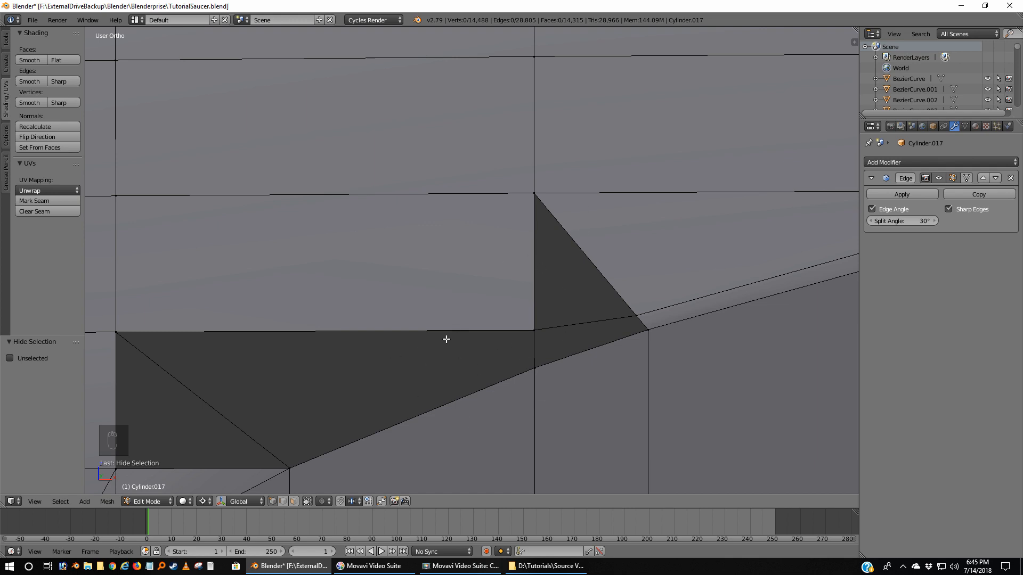
pyautogui.rightClick(543, 330)
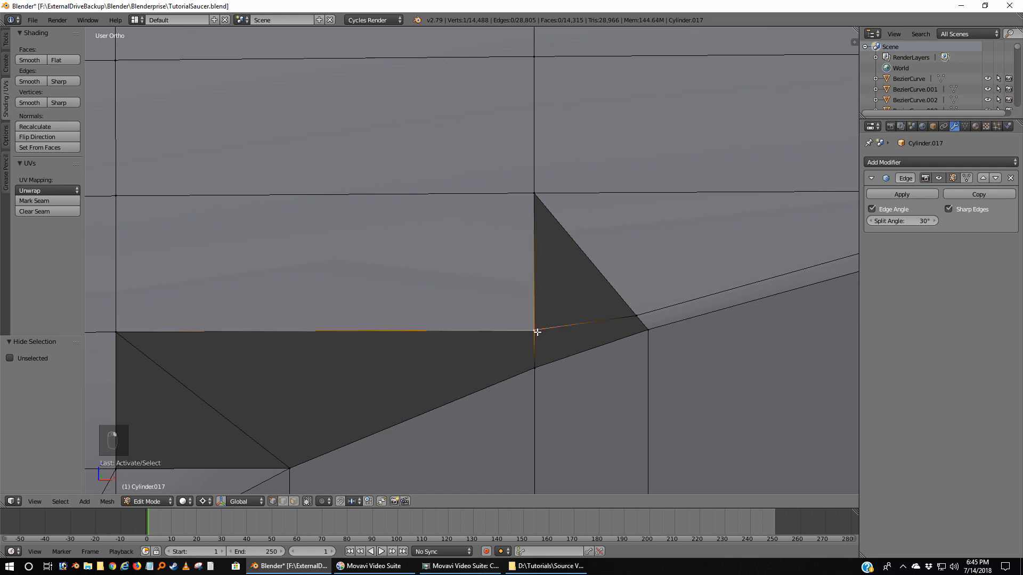
pyautogui.keyDown('shift'); pyautogui.rightClick(536, 371); pyautogui.keyUp('shift')
pyautogui.click(5, 41)
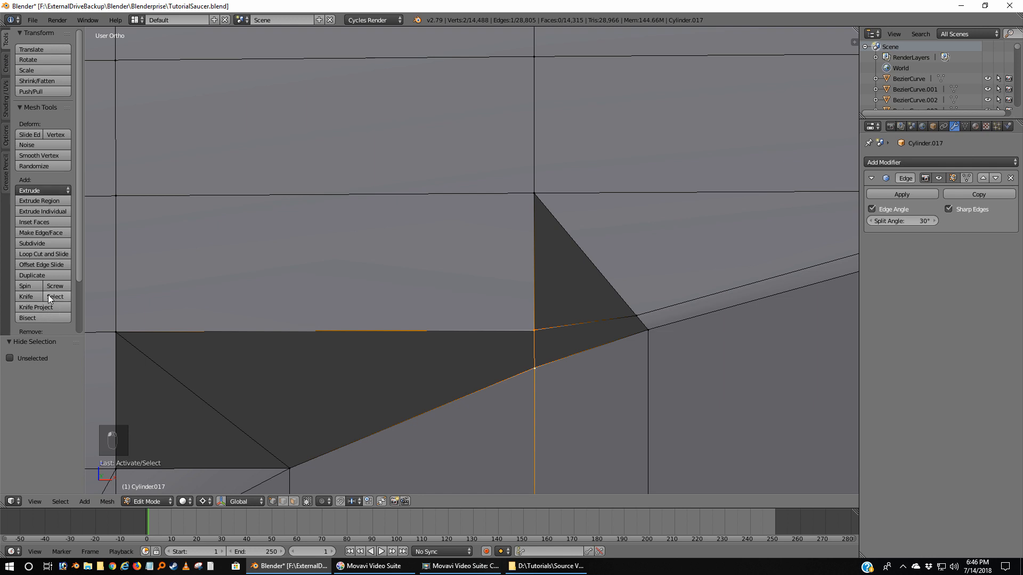
pyautogui.click(33, 243)
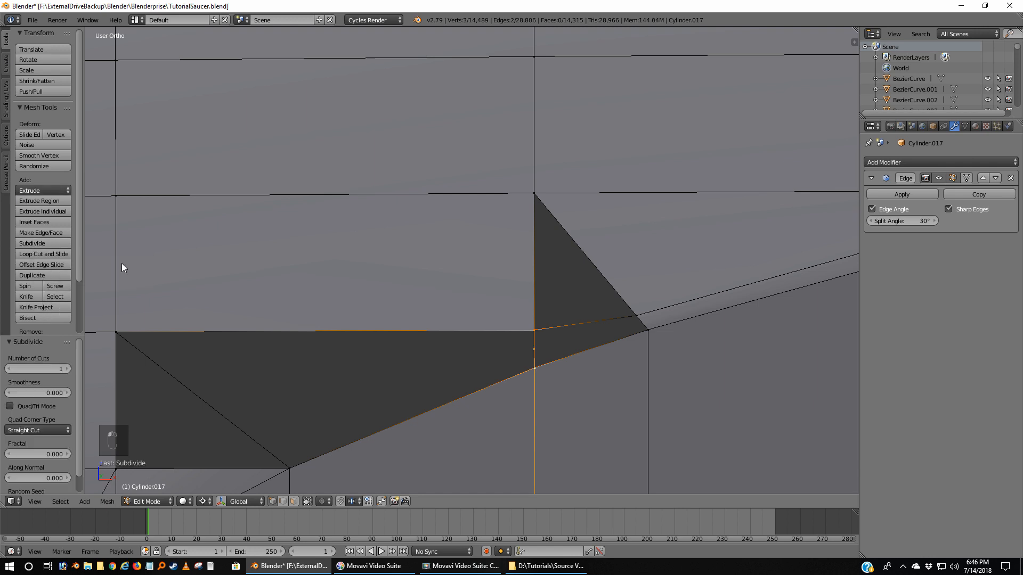
# Fill a four-sided face between the subdivision's midpoint, the loop's end vertex and the two recess outline vertices below them
pyautogui.rightClick(639, 317)
pyautogui.keyDown('shift'); pyautogui.rightClick(534, 349); pyautogui.keyUp('shift')
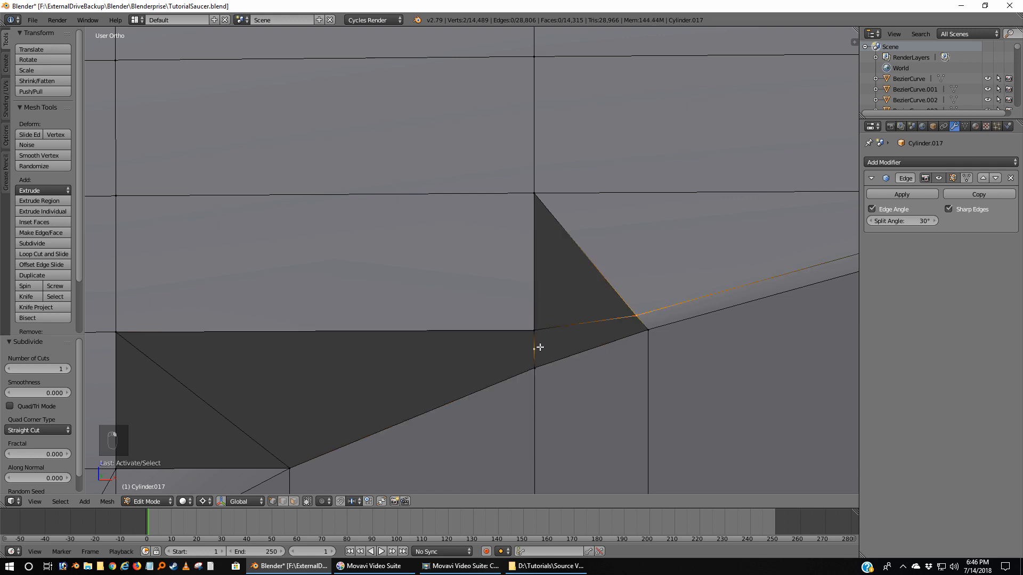
pyautogui.keyDown('shift'); pyautogui.rightClick(534, 368); pyautogui.keyUp('shift')
pyautogui.keyDown('shift'); pyautogui.rightClick(648, 331); pyautogui.keyUp('shift')
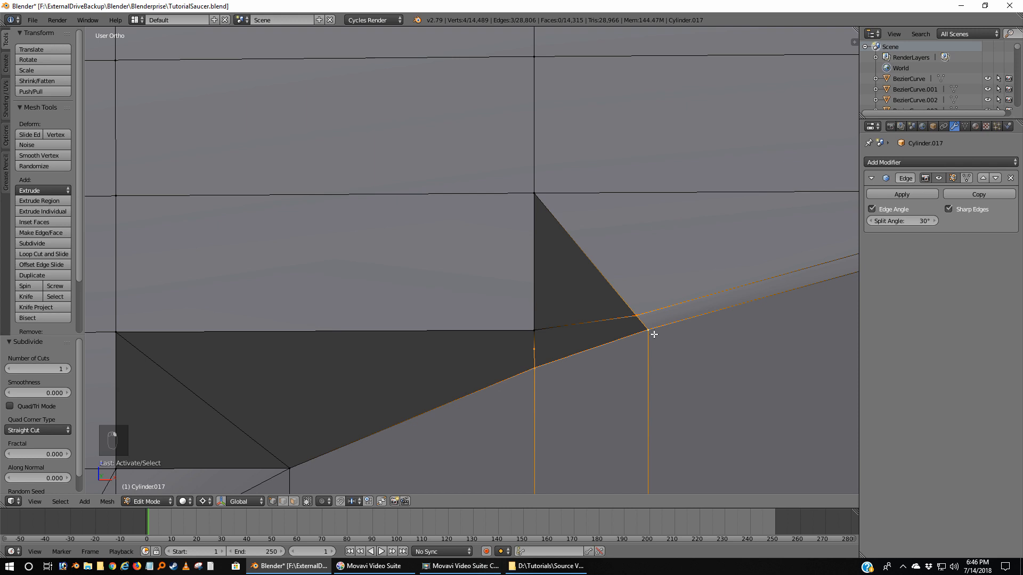
pyautogui.press('f')
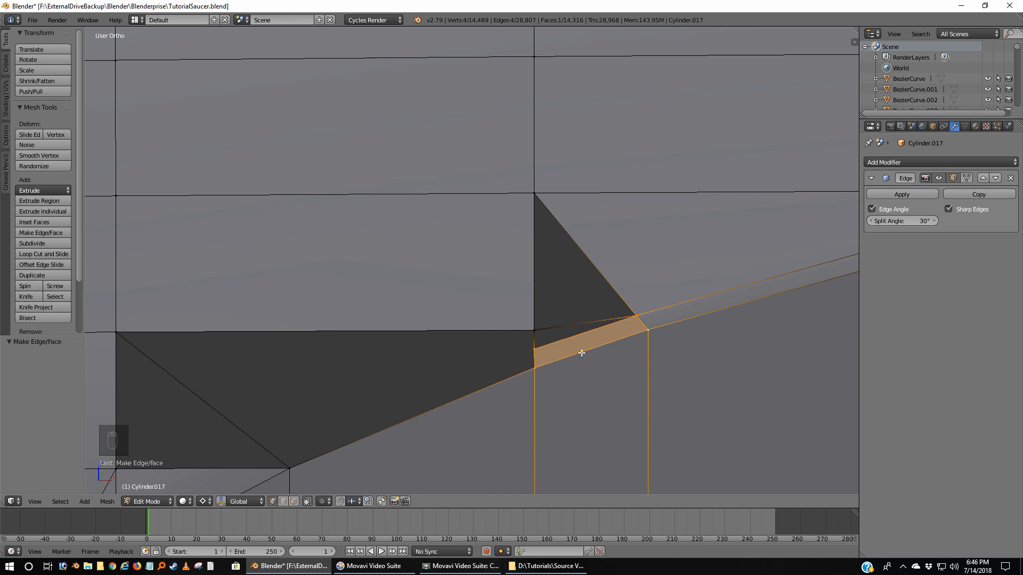
pyautogui.moveTo(581, 353); pyautogui.dragTo(646, 327, button='middle')
pyautogui.press('KP_1')
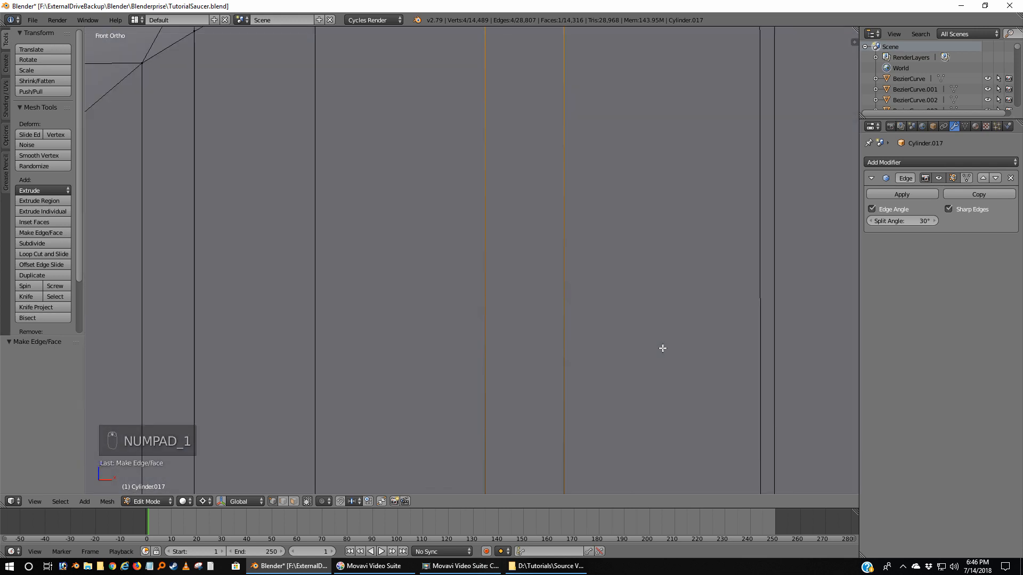
# Fill a triangular face between the hull grid vertex, the subdivision midpoint below it and the supporting loop's end vertex
pyautogui.scroll(-6, 662, 348)
pyautogui.scroll(2, 539, 210)
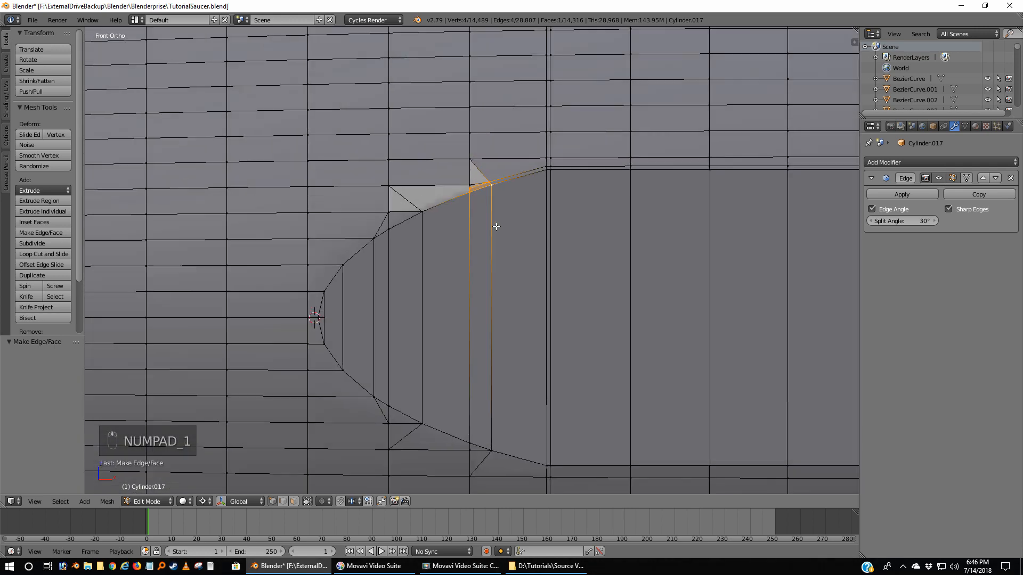
pyautogui.scroll(4, 496, 226)
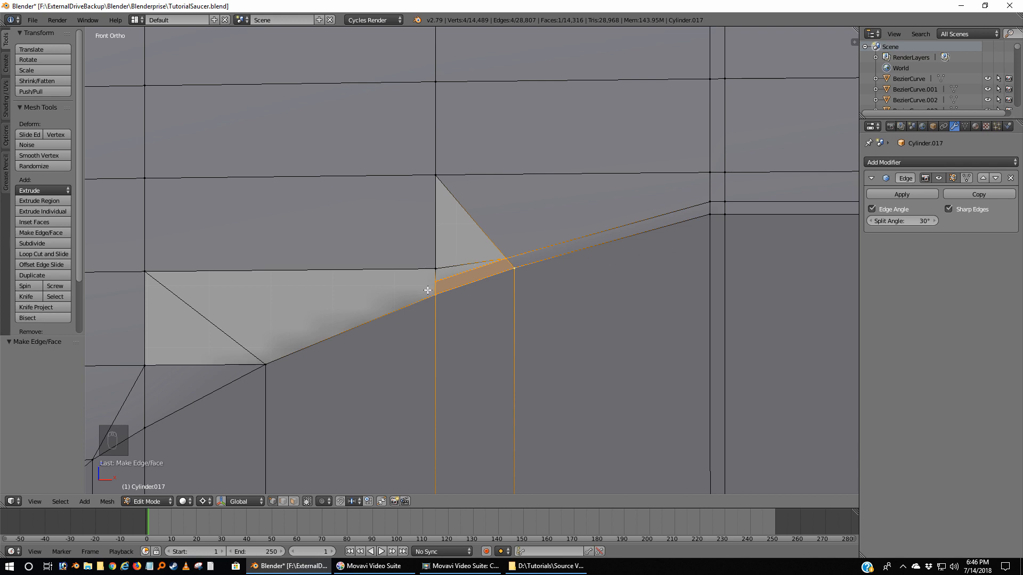
pyautogui.scroll(4, 428, 290)
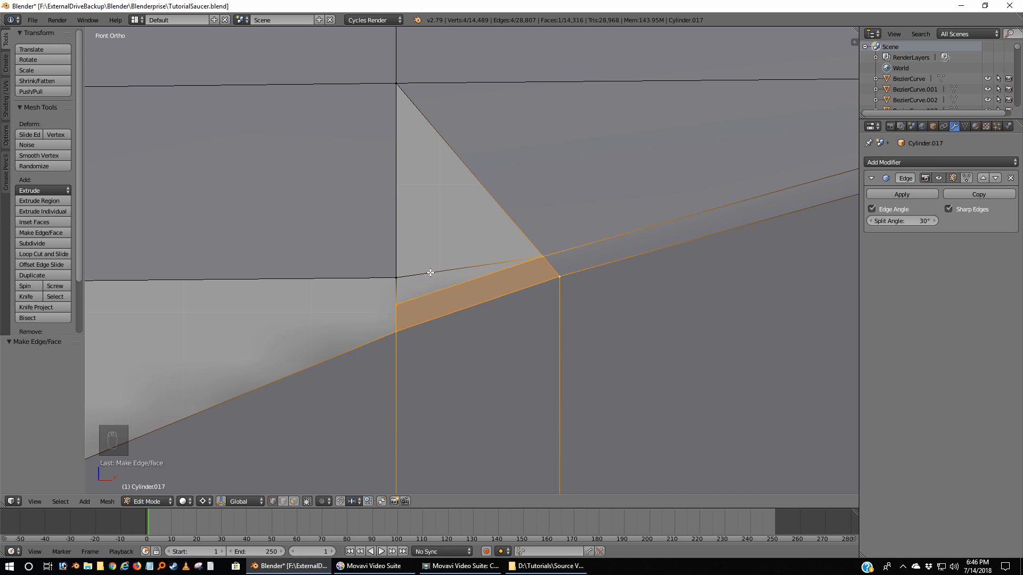
pyautogui.rightClick(400, 278)
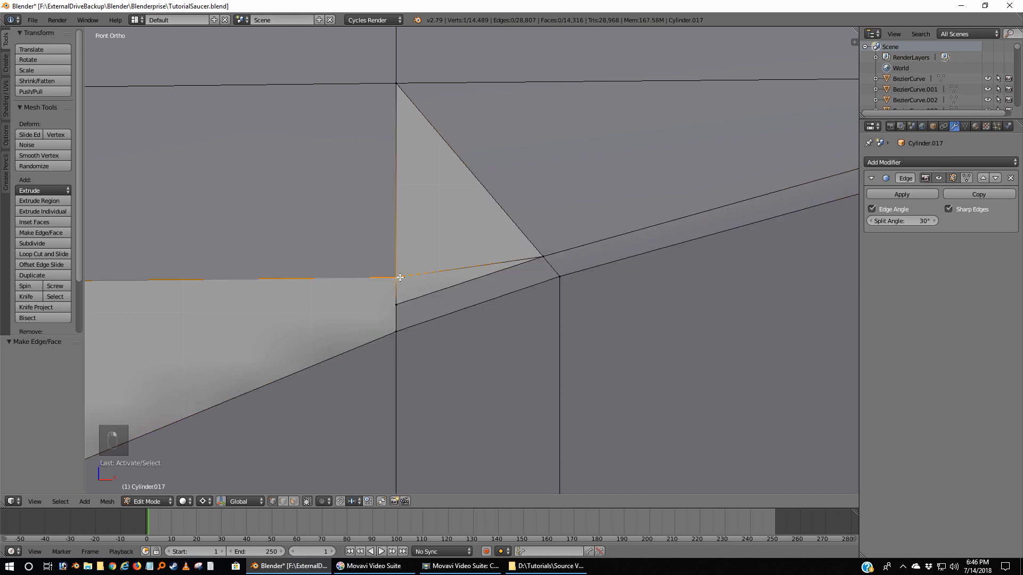
pyautogui.keyDown('shift'); pyautogui.rightClick(397, 304); pyautogui.keyUp('shift')
pyautogui.keyDown('shift'); pyautogui.rightClick(541, 259); pyautogui.keyUp('shift')
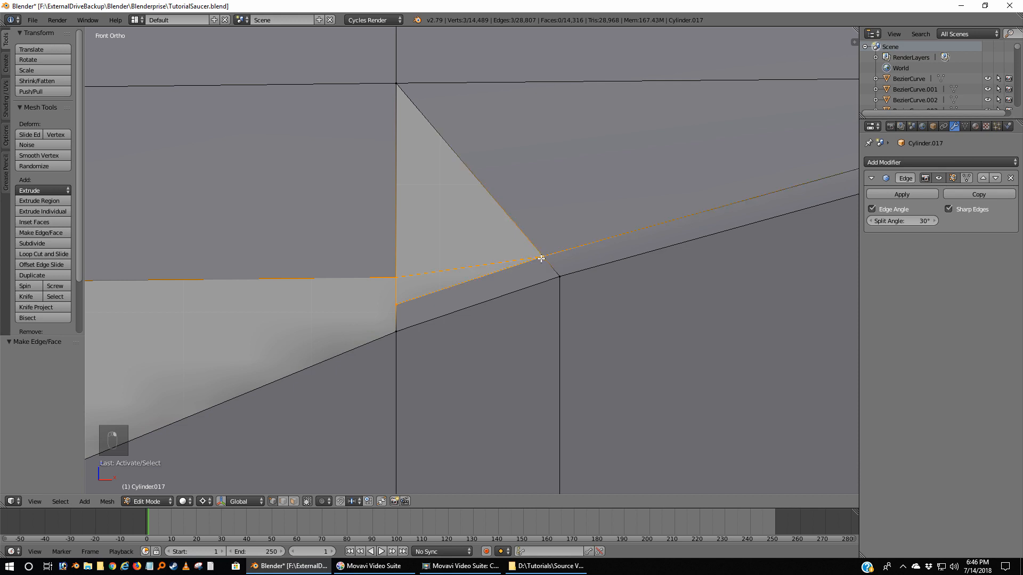
pyautogui.press('f')
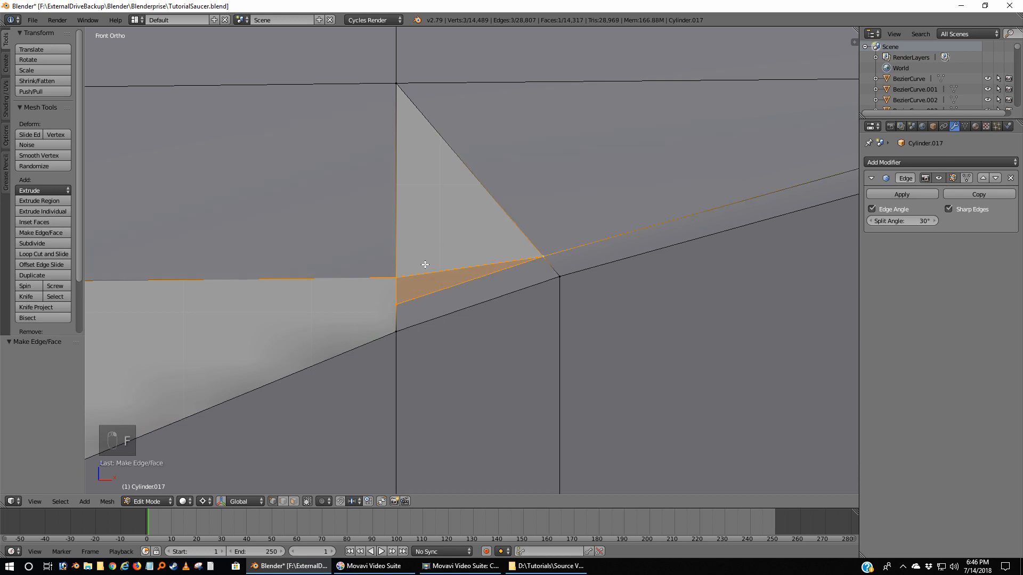
# Fill the larger triangular gap above it between the two hull grid vertices and the loop's end vertex, then clear the selection
pyautogui.rightClick(399, 278)
pyautogui.keyDown('shift'); pyautogui.rightClick(397, 87); pyautogui.keyUp('shift')
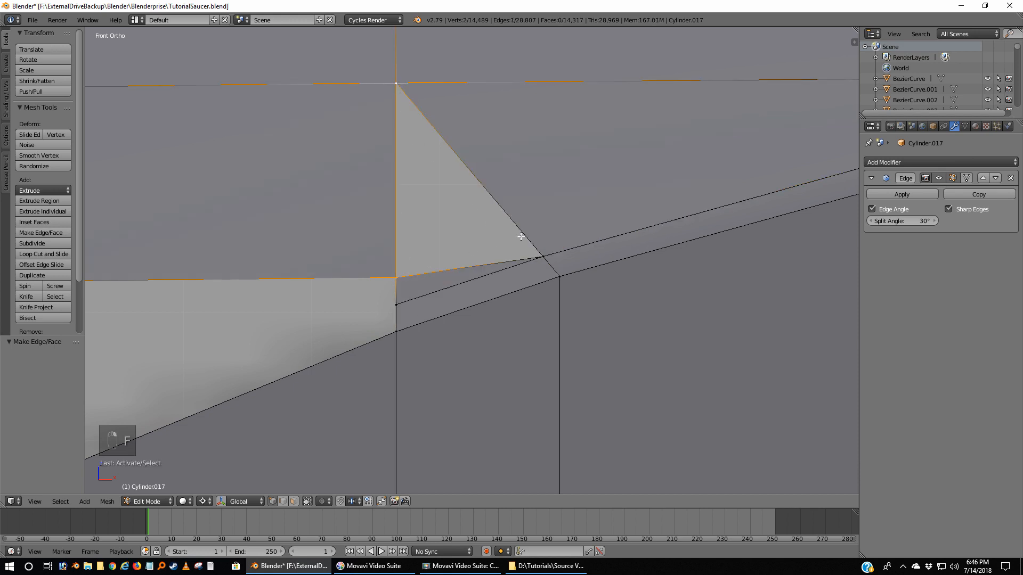
pyautogui.keyDown('shift'); pyautogui.rightClick(546, 246); pyautogui.keyUp('shift')
pyautogui.press('f')
pyautogui.scroll(-2, 532, 271)
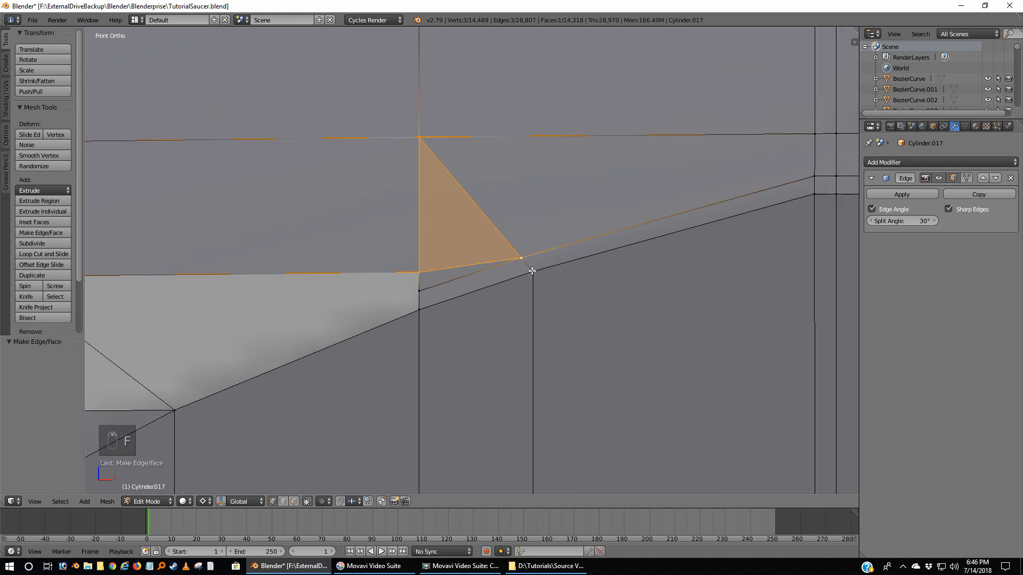
pyautogui.press('a')
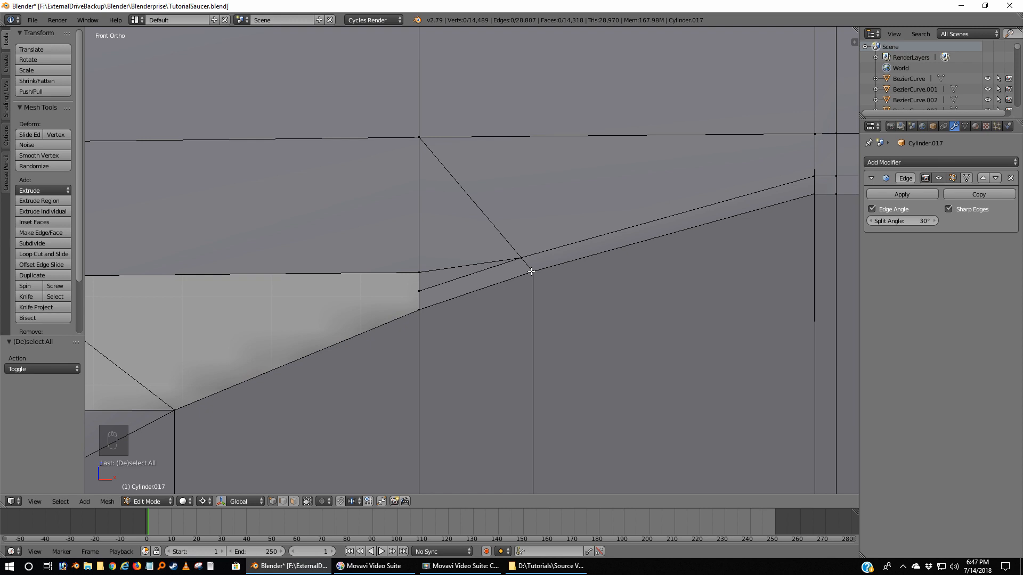
# Subdivide the diagonal edge across the remaining gap with one cut and slide the new vertex toward the recess outline by a factor of 0.799
pyautogui.scroll(-3, 584, 226)
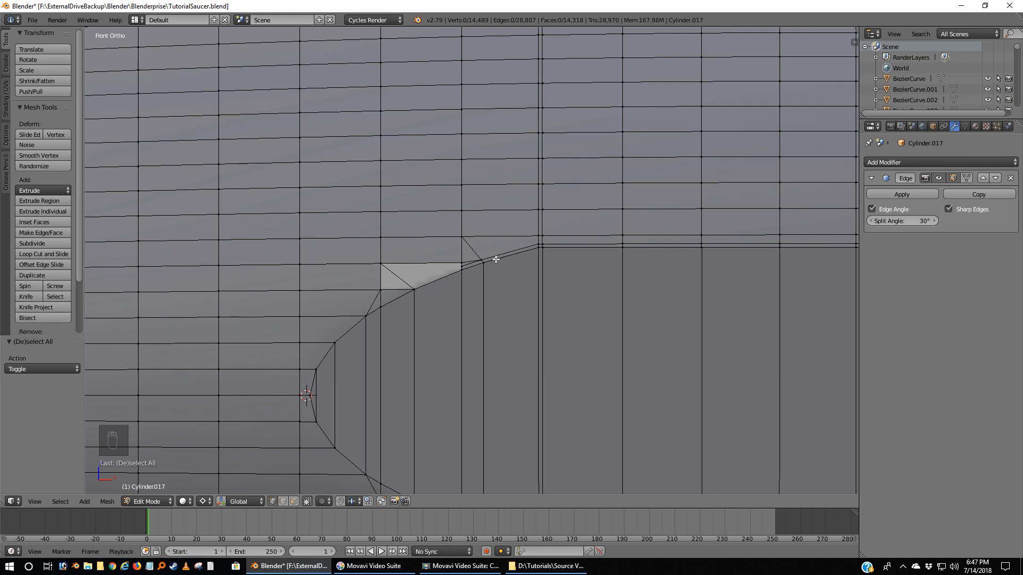
pyautogui.scroll(7, 384, 352)
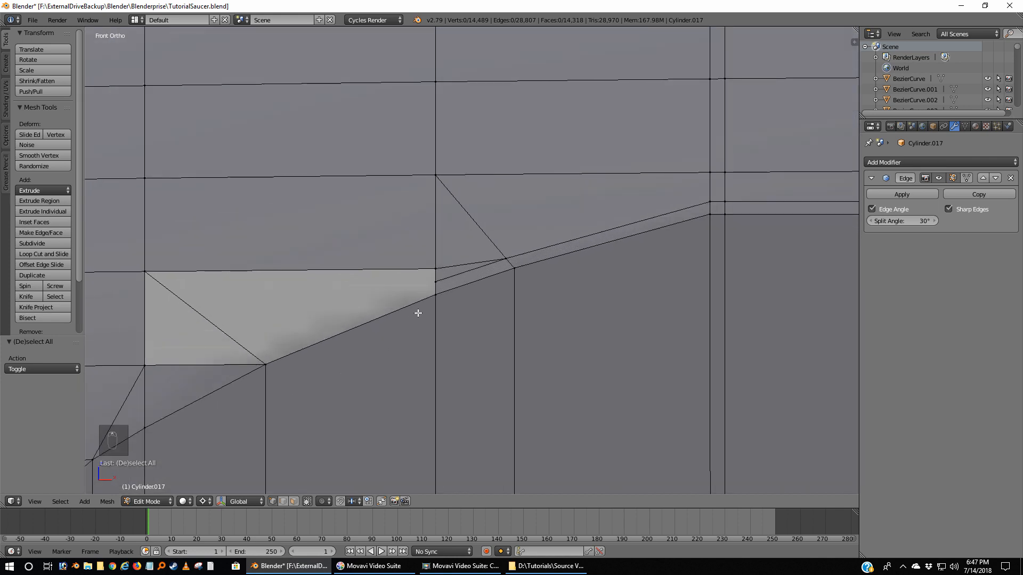
pyautogui.keyDown('shift'); pyautogui.moveTo(266, 393); pyautogui.dragTo(486, 335, button='middle'); pyautogui.keyUp('shift')
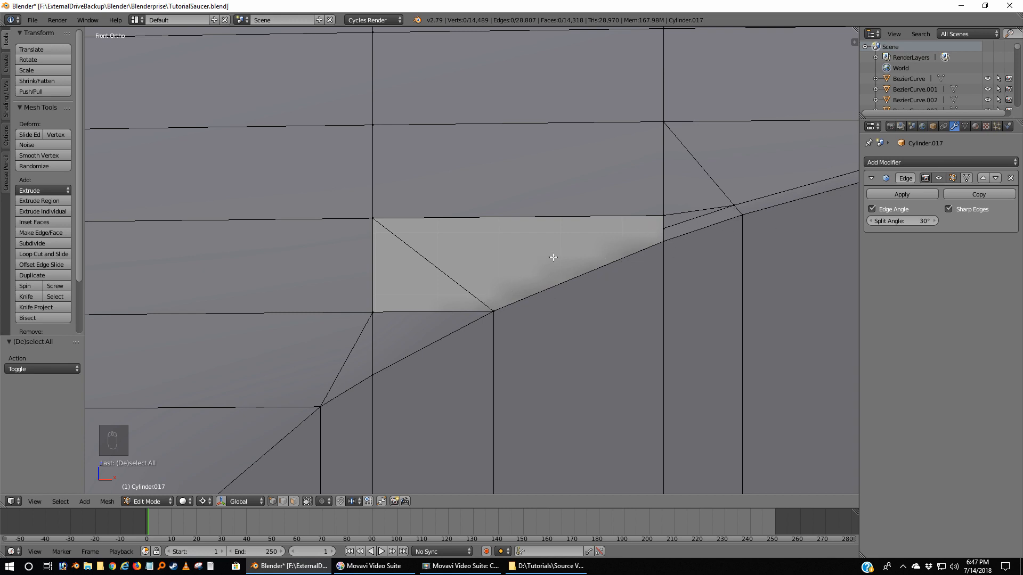
pyautogui.rightClick(375, 220)
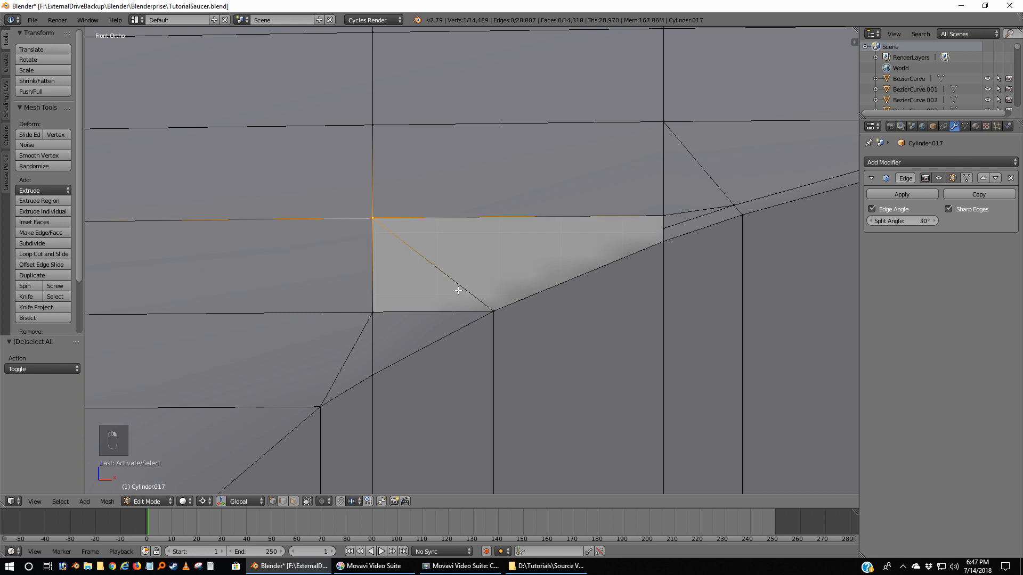
pyautogui.keyDown('shift'); pyautogui.rightClick(498, 305); pyautogui.keyUp('shift')
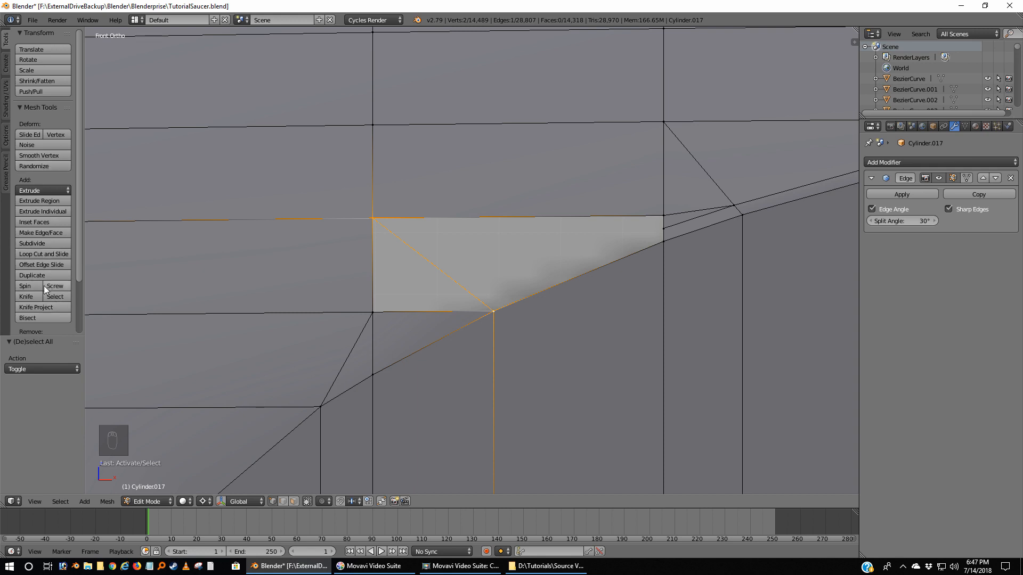
pyautogui.click(45, 243)
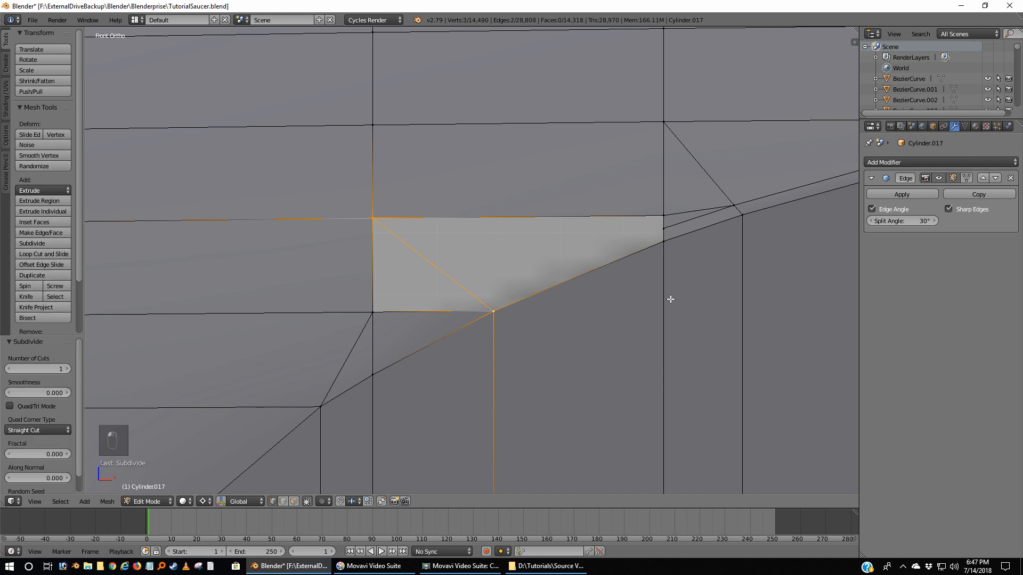
pyautogui.rightClick(439, 260)
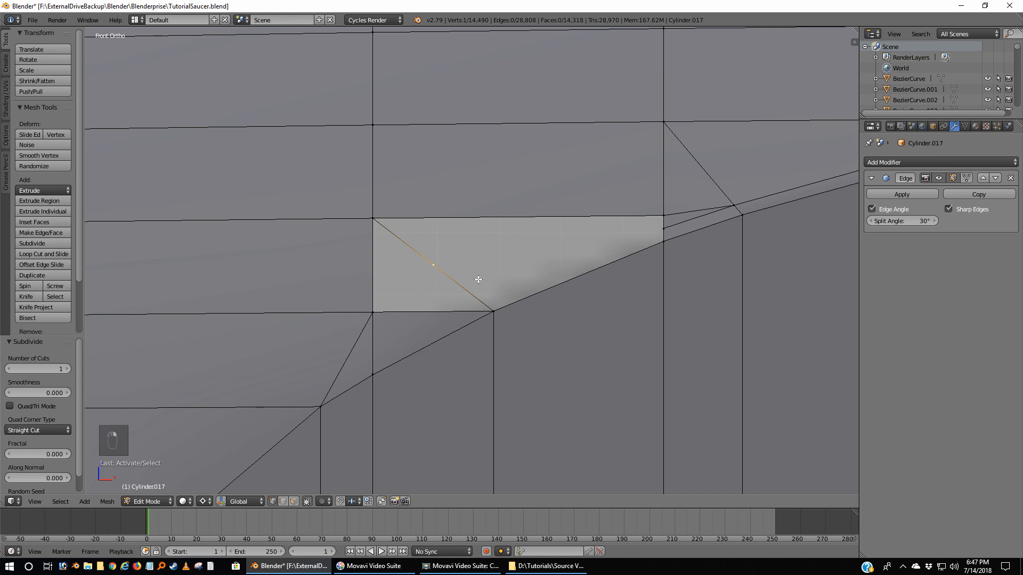
pyautogui.hotkey('shift', 'v')
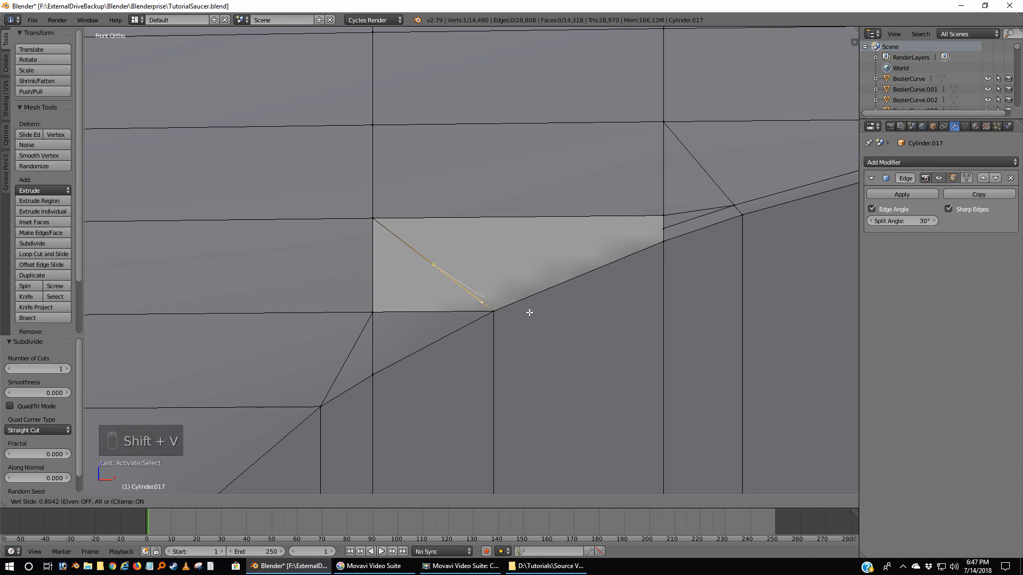
pyautogui.click(529, 312)
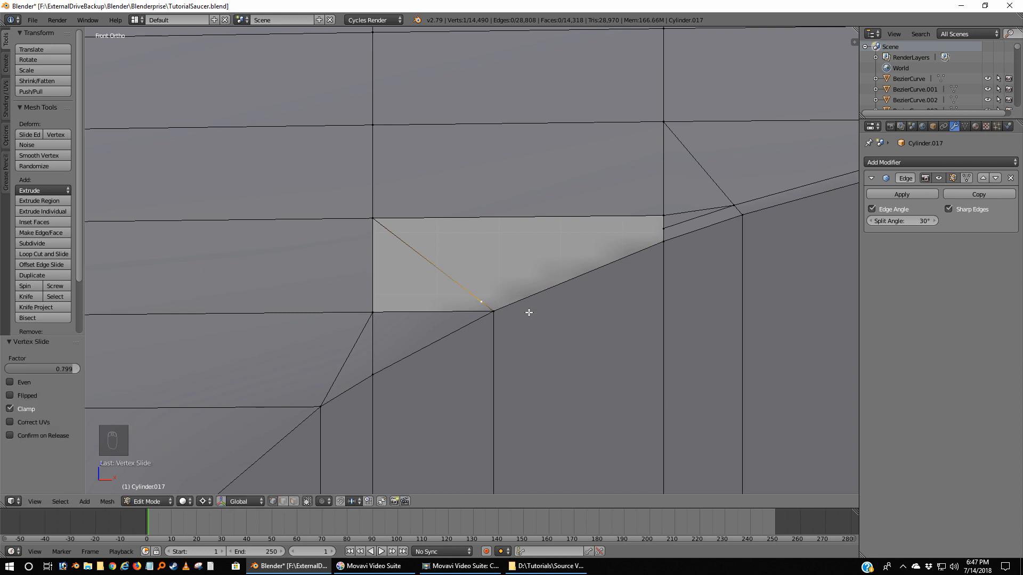
# Fill a narrow four-sided face between the slid vertex, the supporting edge's end and the two recess outline vertices below
pyautogui.keyDown('shift'); pyautogui.click(663, 229); pyautogui.keyUp('shift')
pyautogui.keyDown('shift'); pyautogui.click(494, 311); pyautogui.keyUp('shift')
pyautogui.keyDown('shift'); pyautogui.click(663, 250); pyautogui.keyUp('shift')
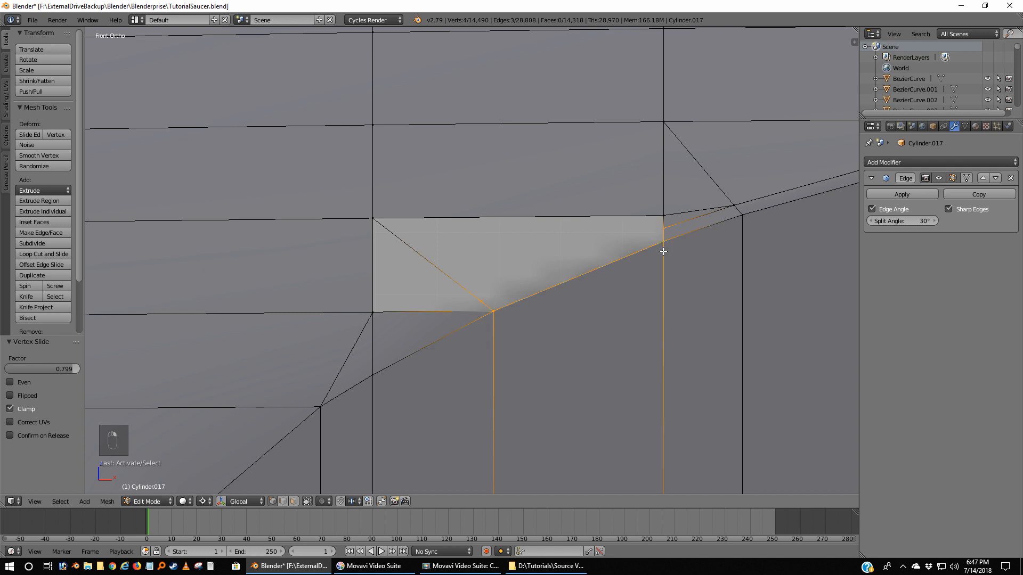
pyautogui.press('f')
# Fill the four-sided gap above the narrow strip, between the supporting edge and the two hull grid vertices
pyautogui.click(664, 229)
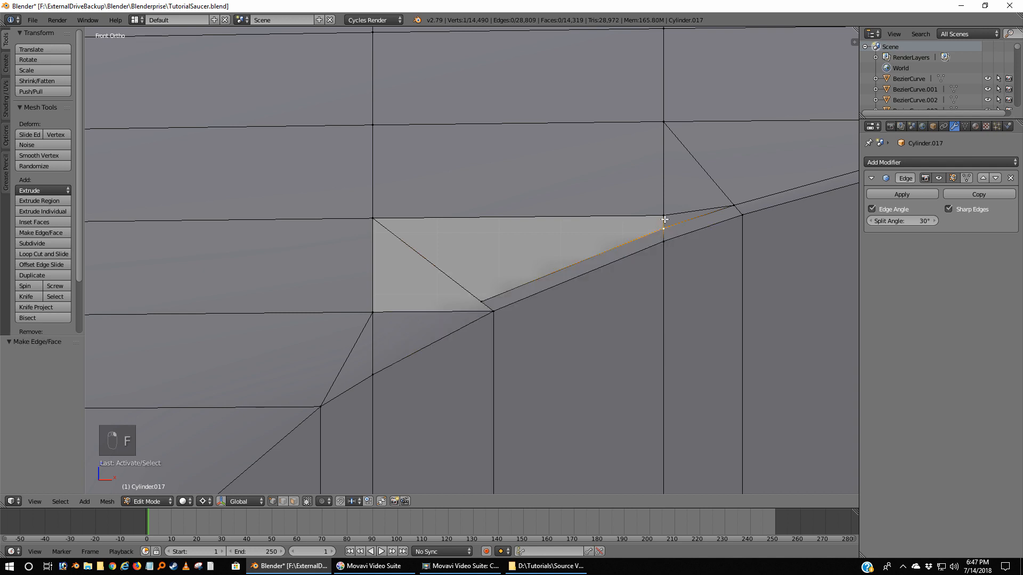
pyautogui.keyDown('shift'); pyautogui.click(664, 216); pyautogui.keyUp('shift')
pyautogui.keyDown('shift'); pyautogui.click(392, 217); pyautogui.keyUp('shift')
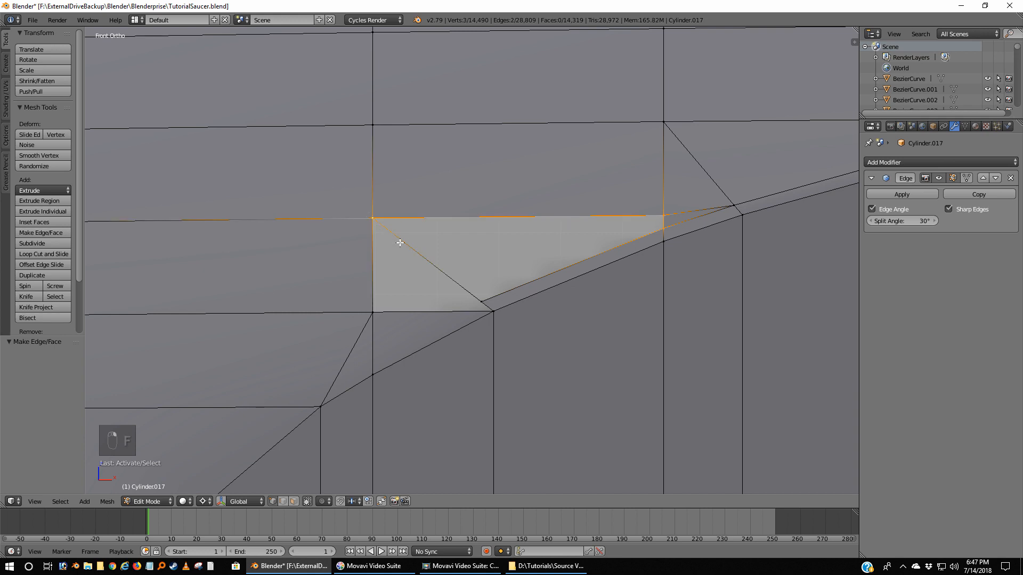
pyautogui.keyDown('shift'); pyautogui.click(482, 300); pyautogui.keyUp('shift')
pyautogui.press('f')
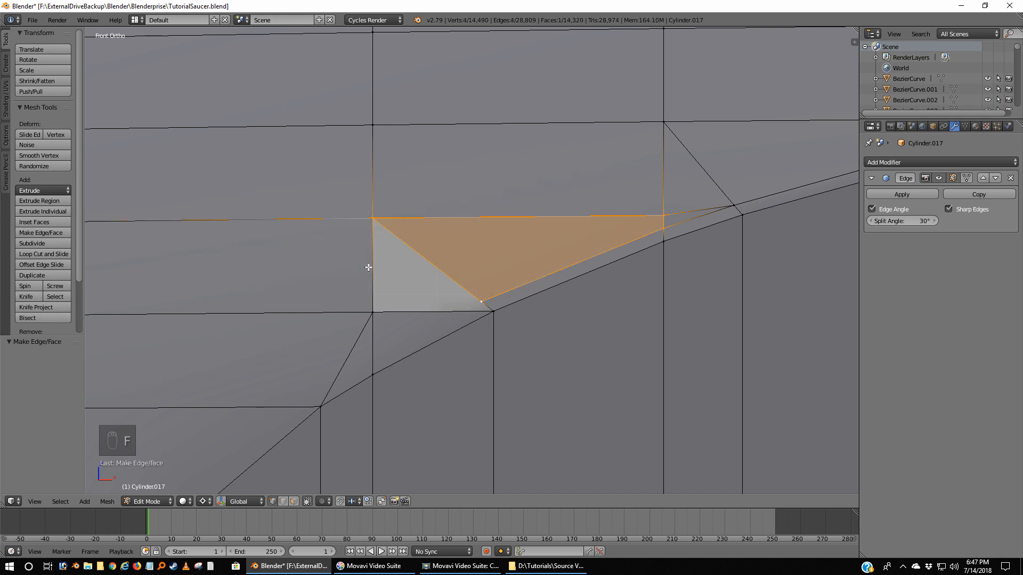
# Delete the horizontal edge along the base of the remaining triangular gap, between the hull grid vertex and the recess outline
pyautogui.scroll(2, 462, 337)
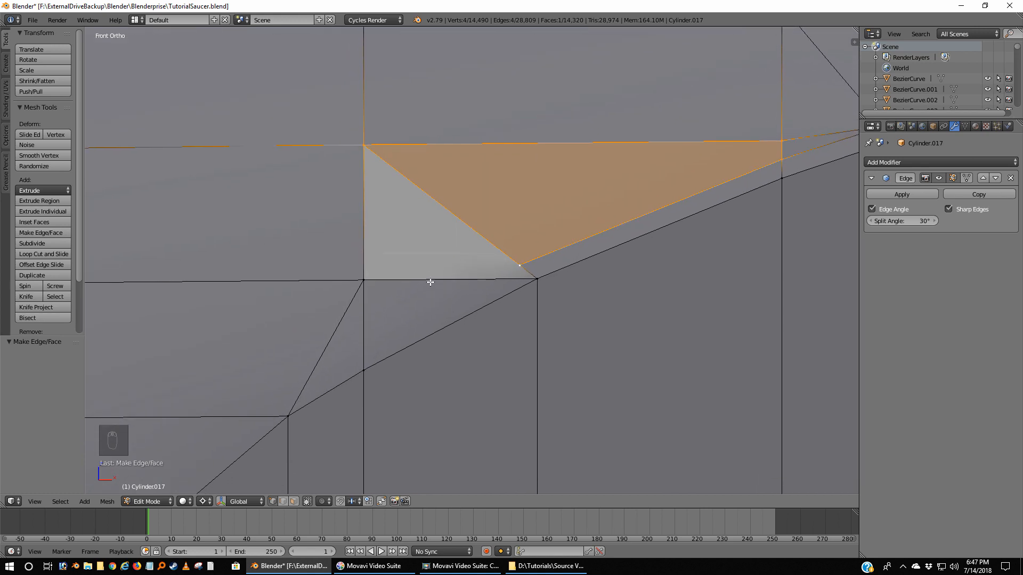
pyautogui.click(282, 502)
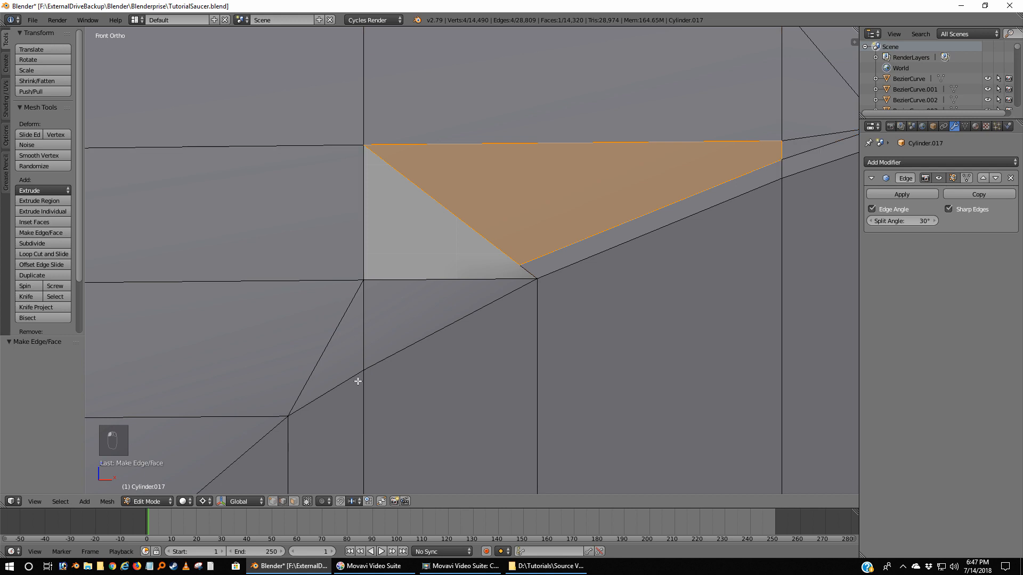
pyautogui.rightClick(437, 278)
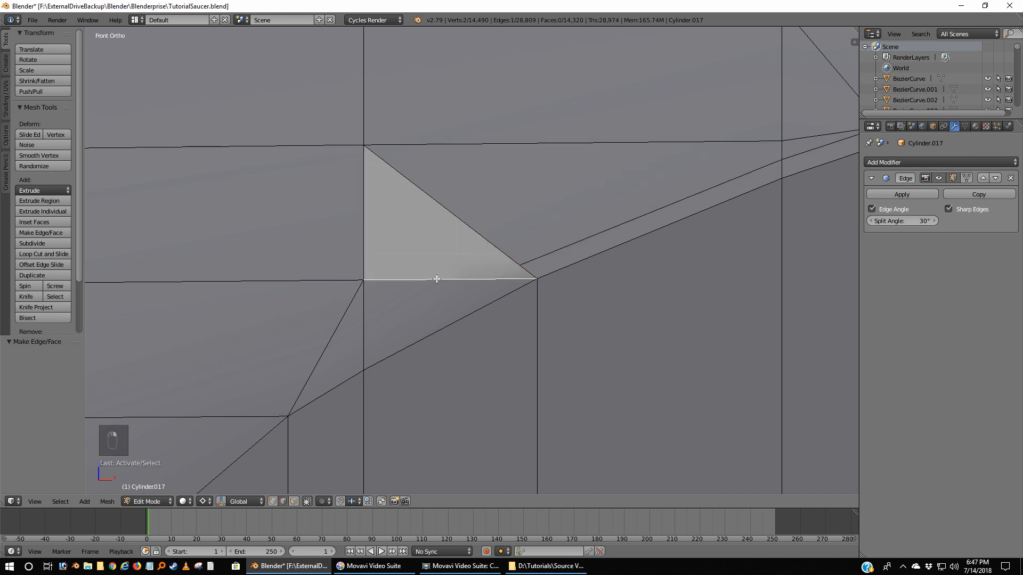
pyautogui.press('x')
pyautogui.click(436, 280)
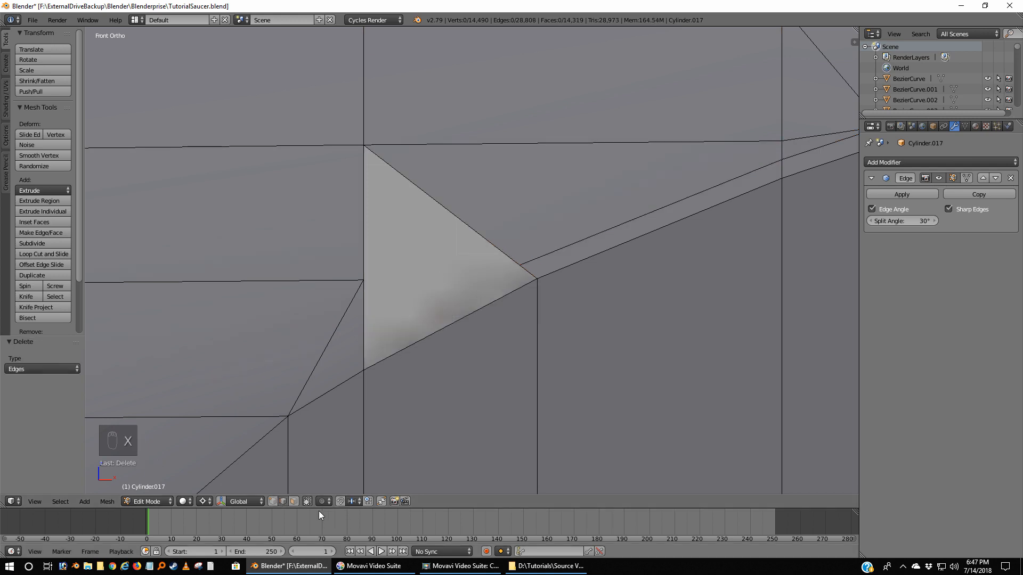
# In vertex selection, connect the hull grid vertex to the recess outline vertex with a new horizontal edge across the opening
pyautogui.click(273, 502)
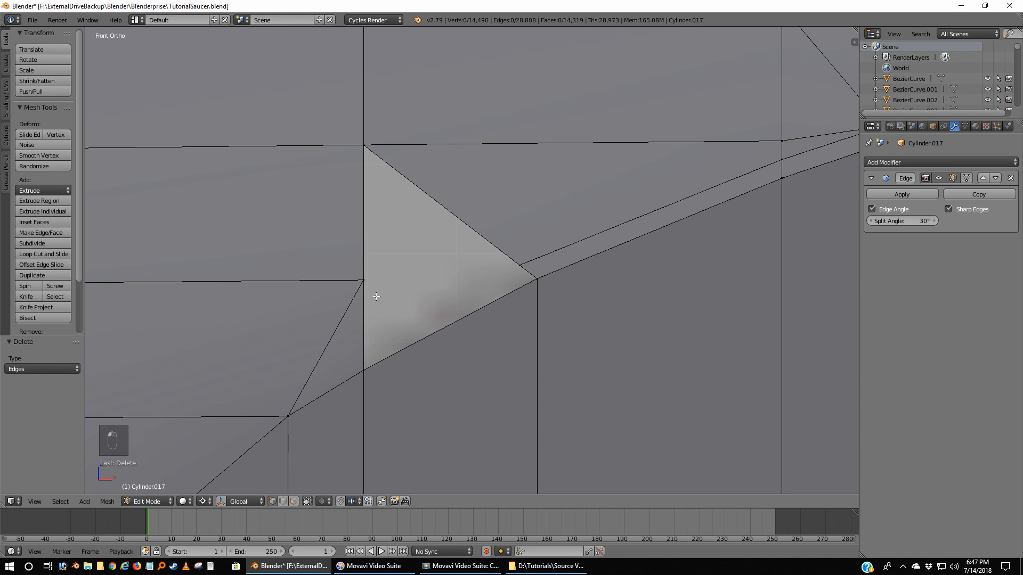
pyautogui.rightClick(368, 278)
pyautogui.keyDown('shift'); pyautogui.rightClick(539, 279); pyautogui.keyUp('shift')
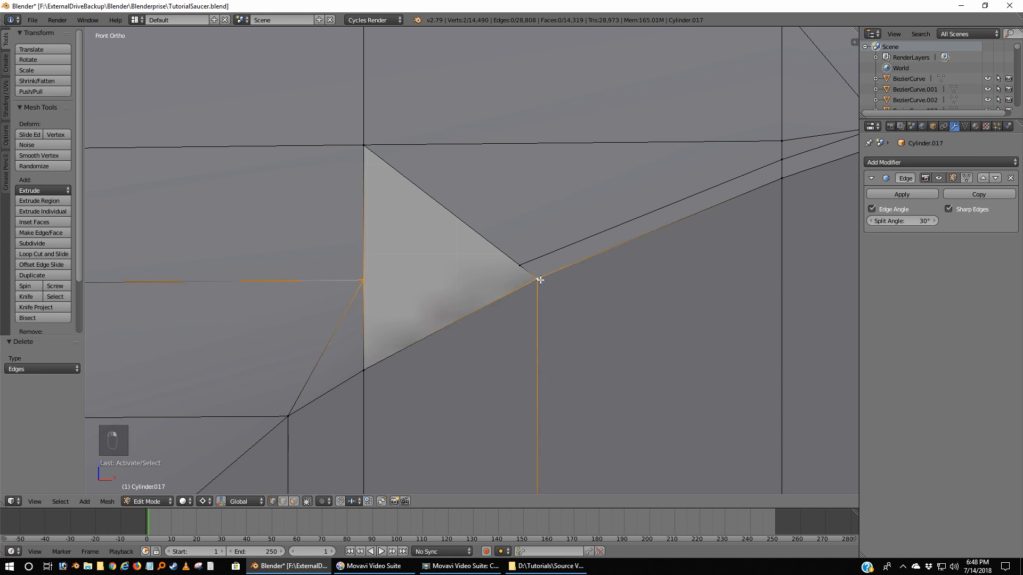
pyautogui.press('f')
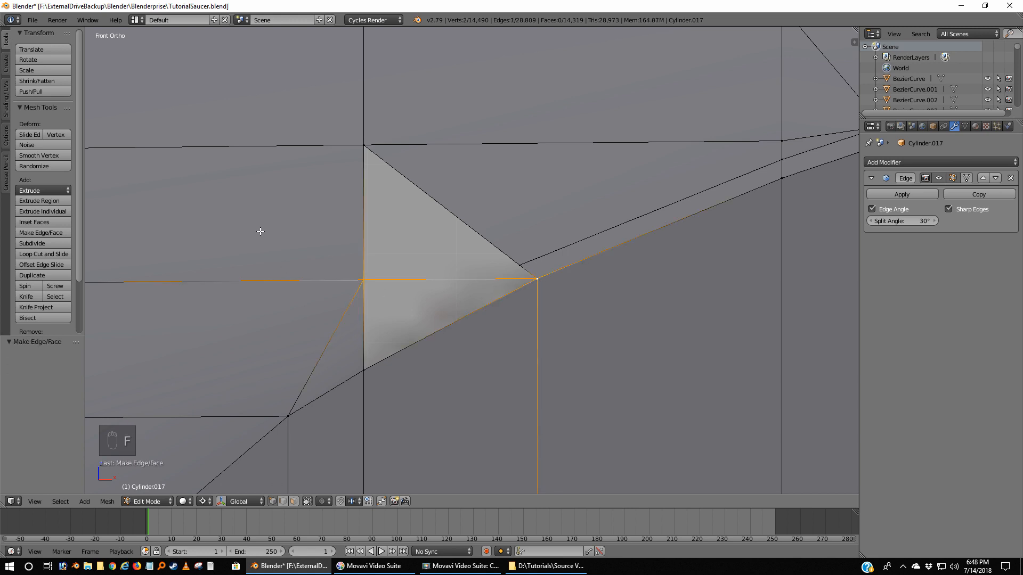
# Subdivide the new horizontal edge with one cut and slide its midpoint toward the recess outline by a factor of 0.484
pyautogui.click(53, 244)
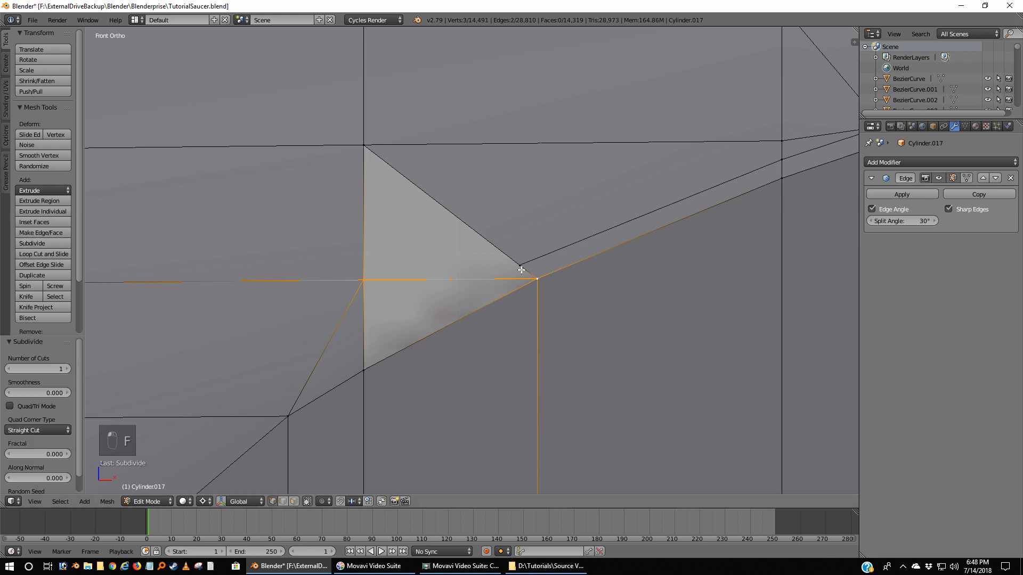
pyautogui.rightClick(458, 286)
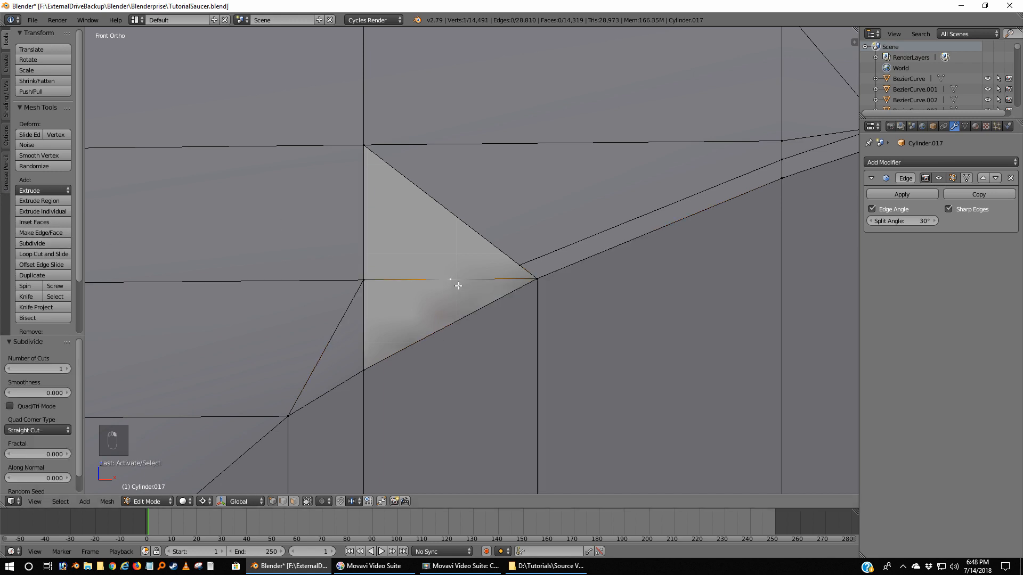
pyautogui.hotkey('shift', 'v')
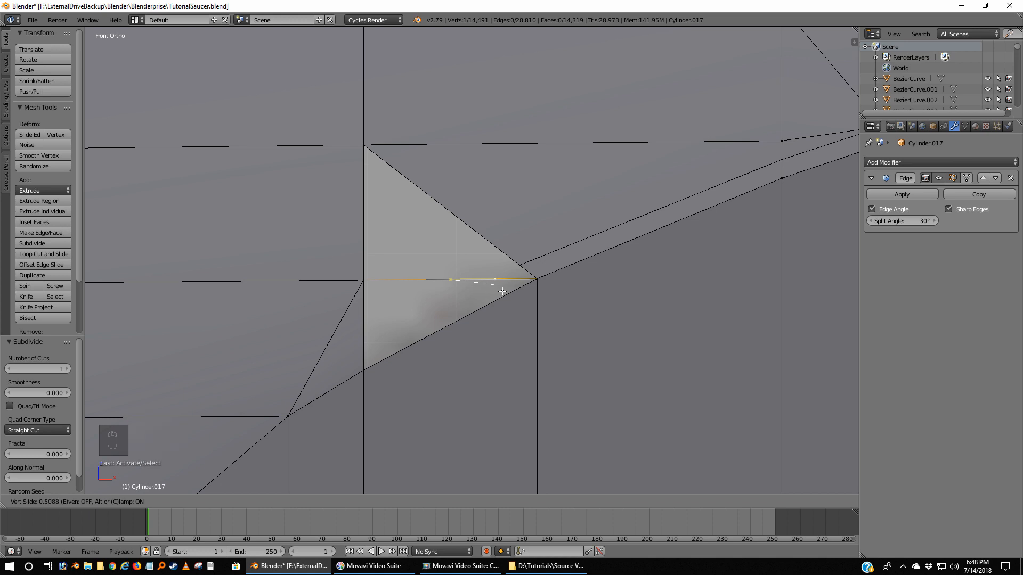
pyautogui.click(500, 292)
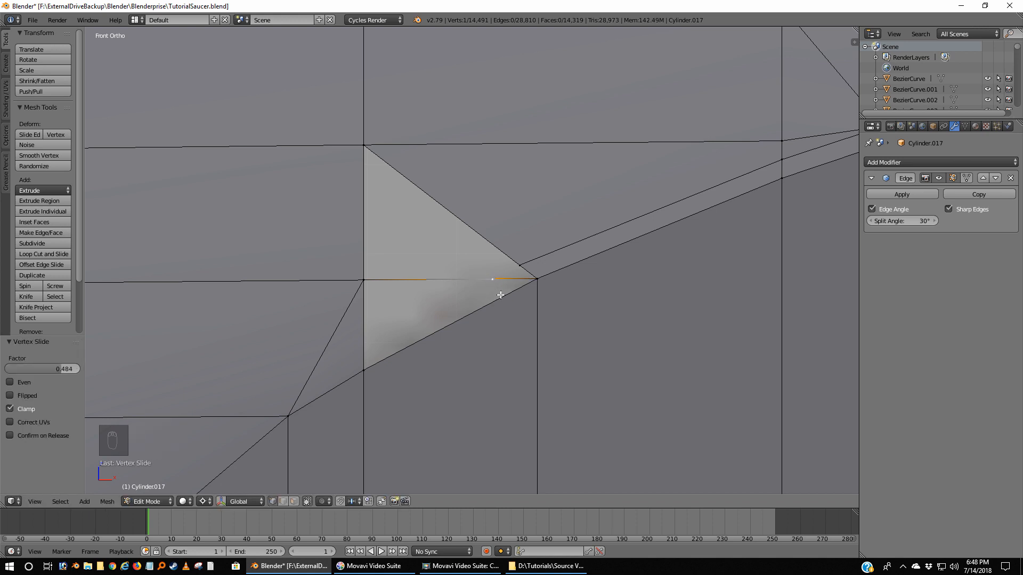
# Fill a small triangular face between the slid midpoint, the supporting edge's end vertex and the recess outline vertex
pyautogui.keyDown('shift'); pyautogui.rightClick(520, 265); pyautogui.keyUp('shift')
pyautogui.keyDown('shift'); pyautogui.rightClick(538, 281); pyautogui.keyUp('shift')
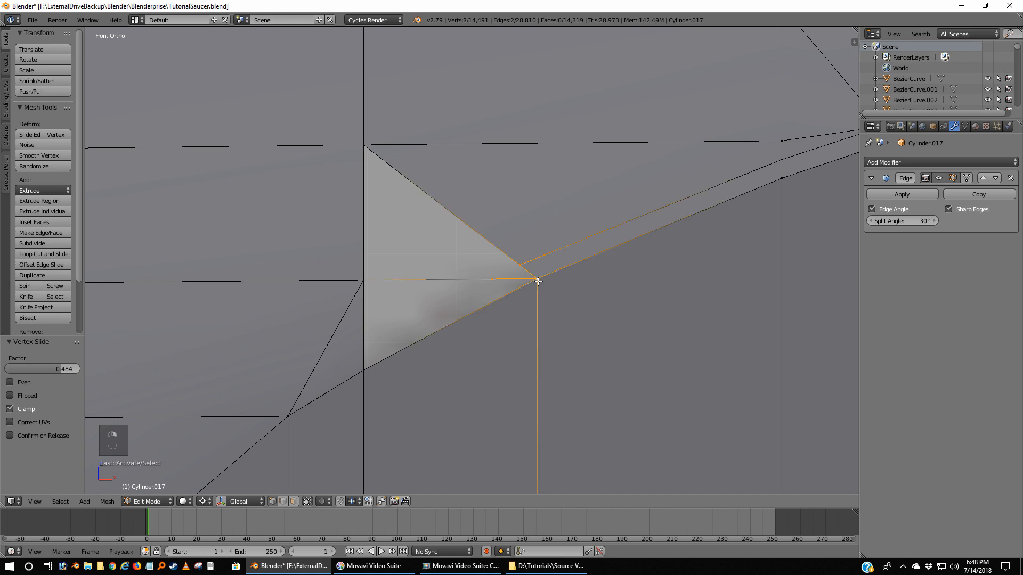
pyautogui.press('f')
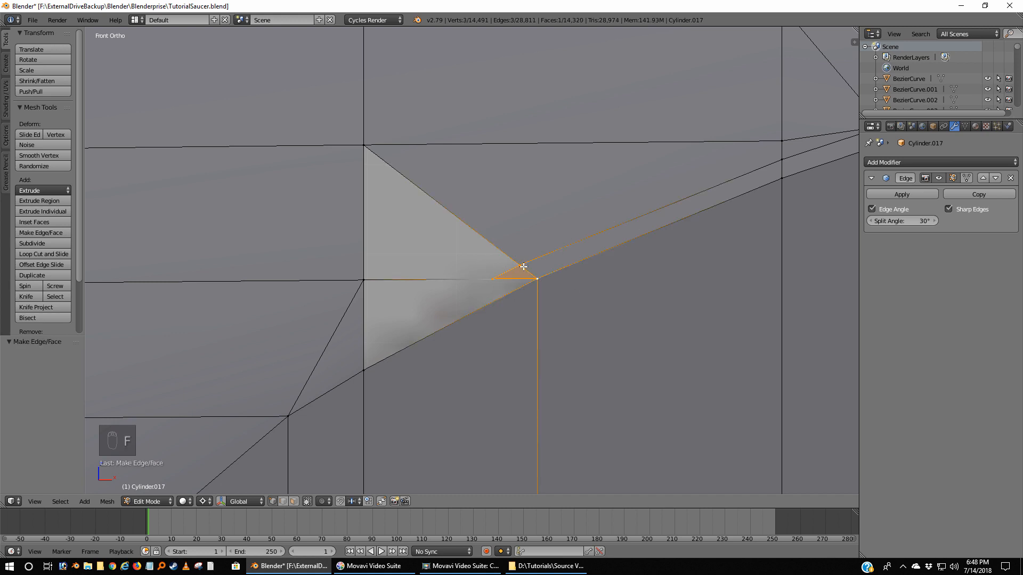
# Fill a four-sided face between the supporting edge's end vertex, the slid midpoint and the two hull grid vertices of the upper gap
pyautogui.rightClick(521, 266)
pyautogui.keyDown('shift'); pyautogui.rightClick(488, 278); pyautogui.keyUp('shift')
pyautogui.keyDown('shift'); pyautogui.rightClick(364, 280); pyautogui.keyUp('shift')
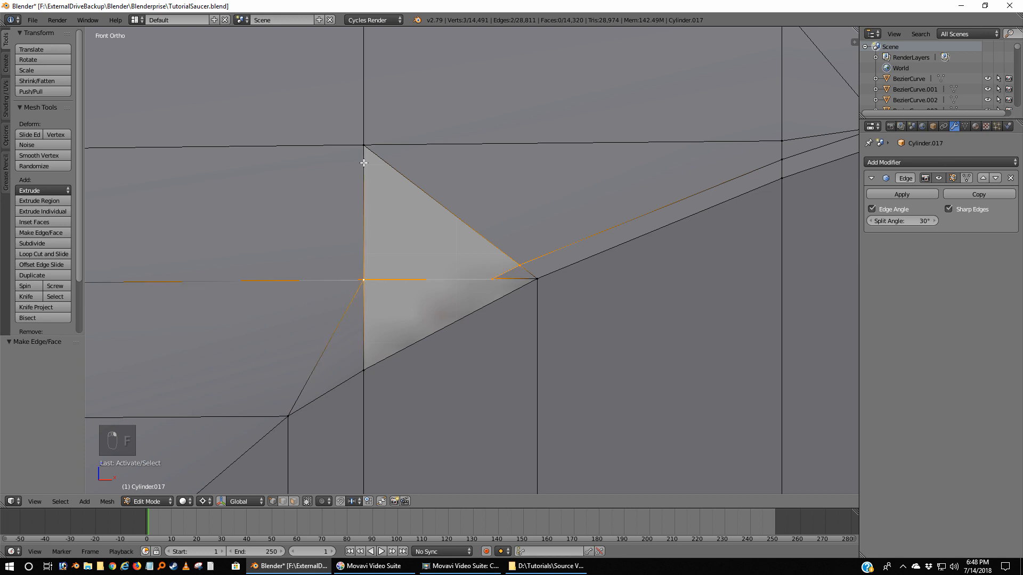
pyautogui.keyDown('shift'); pyautogui.rightClick(362, 148); pyautogui.keyUp('shift')
pyautogui.press('f')
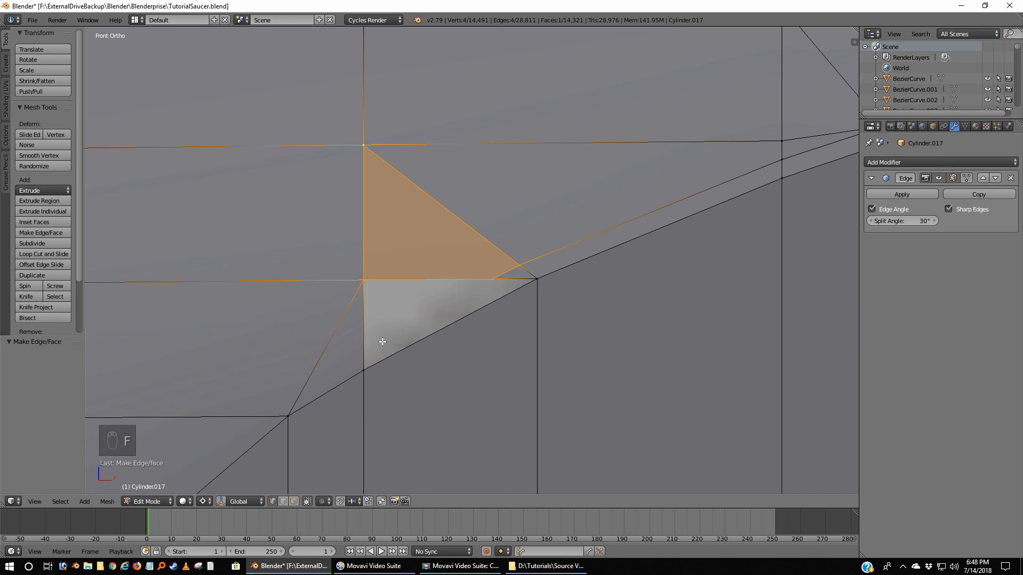
pyautogui.press('a')
# Delete the diagonal edge running from the hull grid vertex down to the next recess outline vertex beside the triangular gap
pyautogui.keyDown('shift'); pyautogui.moveTo(359, 384); pyautogui.dragTo(438, 263, button='middle'); pyautogui.keyUp('shift')
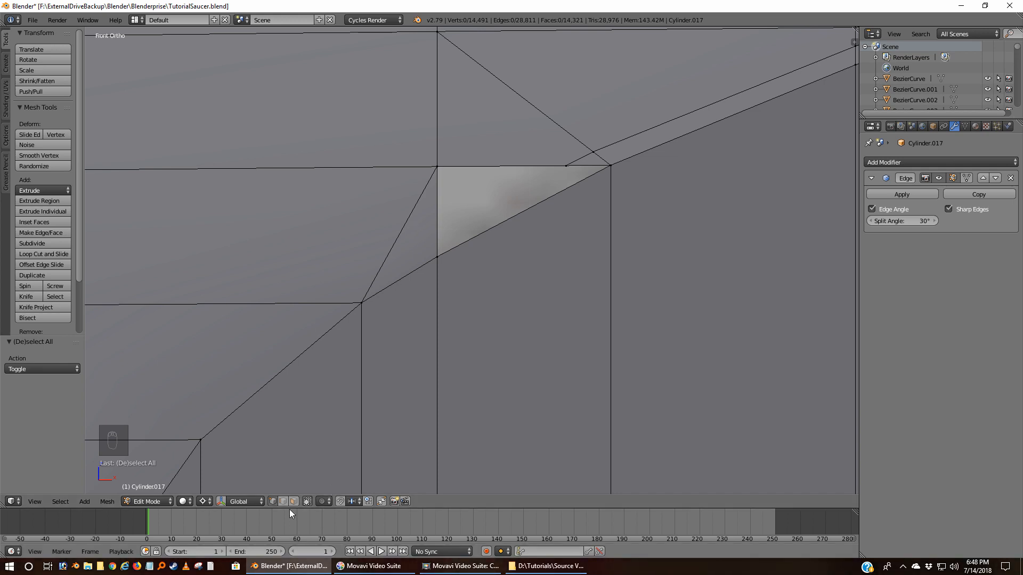
pyautogui.rightClick(382, 256)
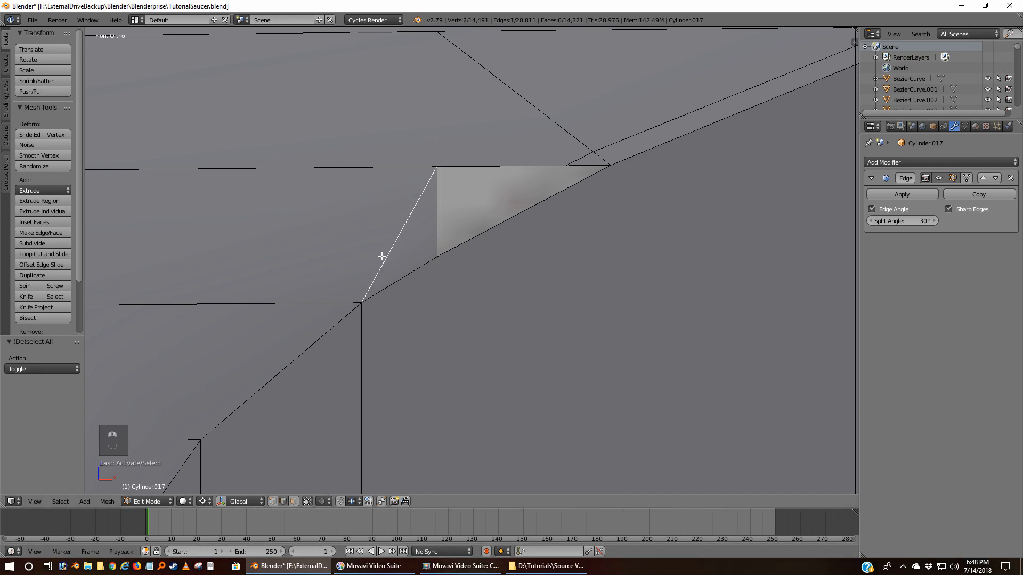
pyautogui.press('x')
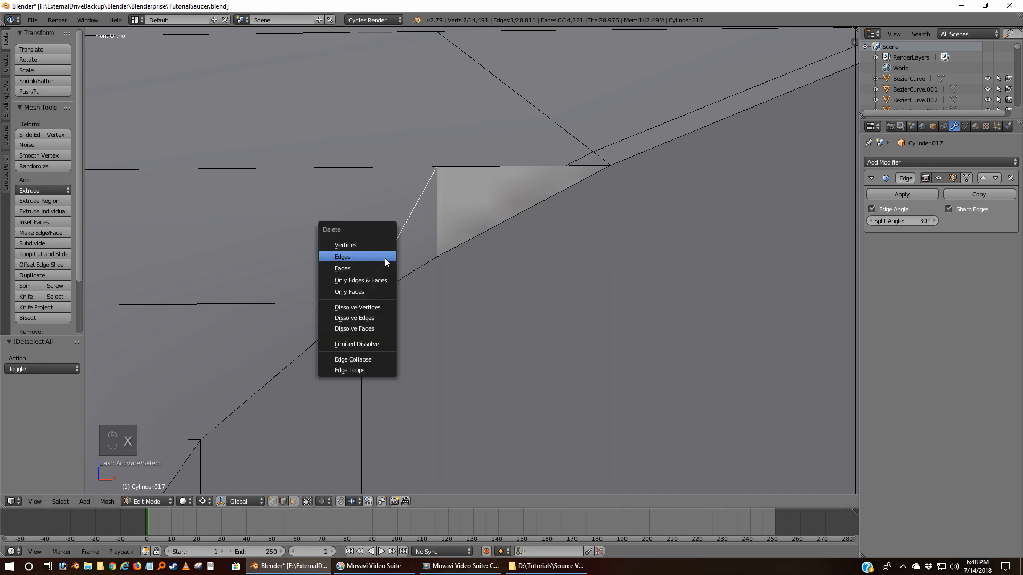
pyautogui.click(381, 257)
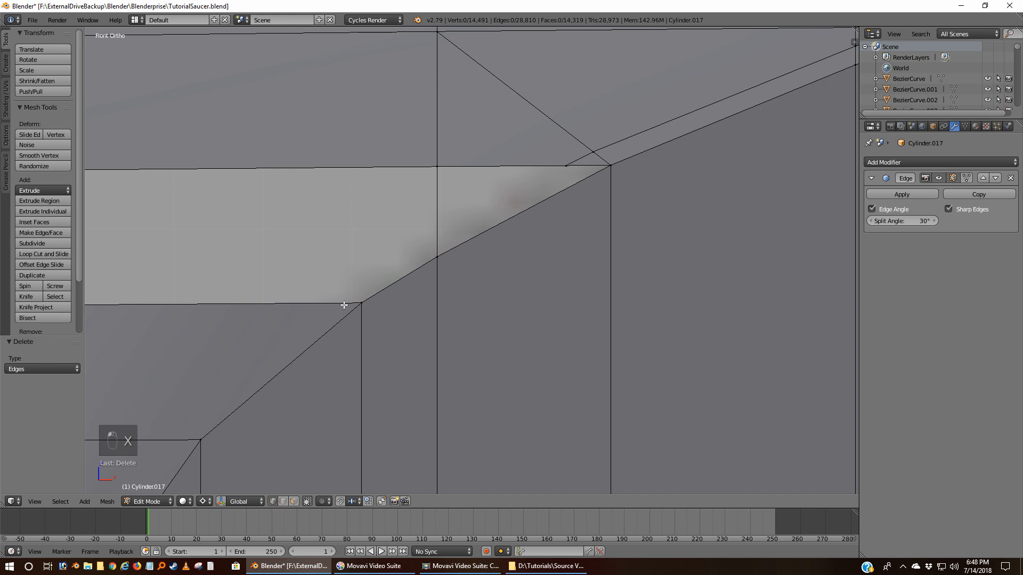
# Reconnect the recess outline vertex to the hull grid vertex with a new diagonal edge and clear the selection
pyautogui.rightClick(361, 301)
pyautogui.keyDown('shift'); pyautogui.rightClick(434, 165); pyautogui.keyUp('shift')
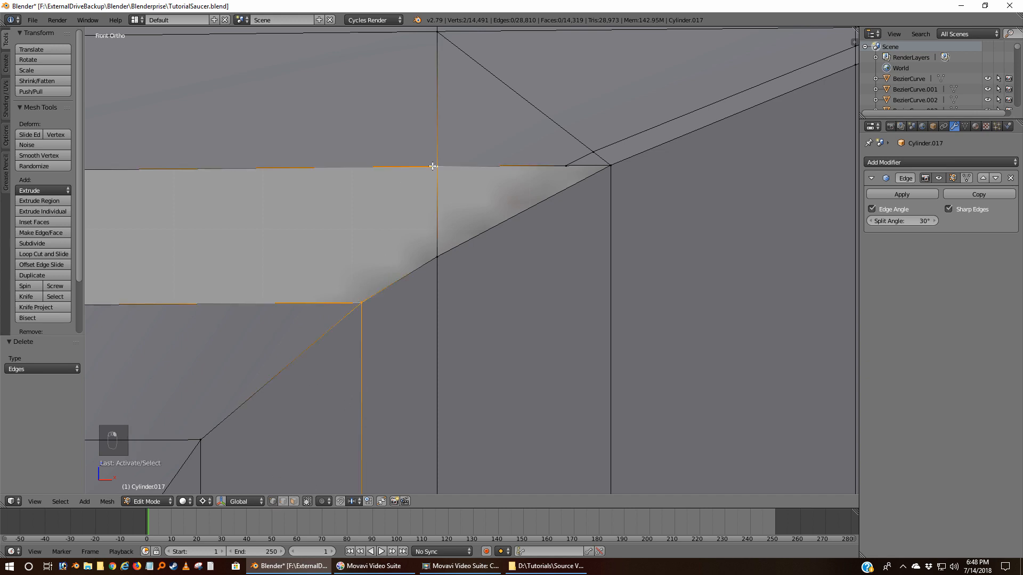
pyautogui.press('f')
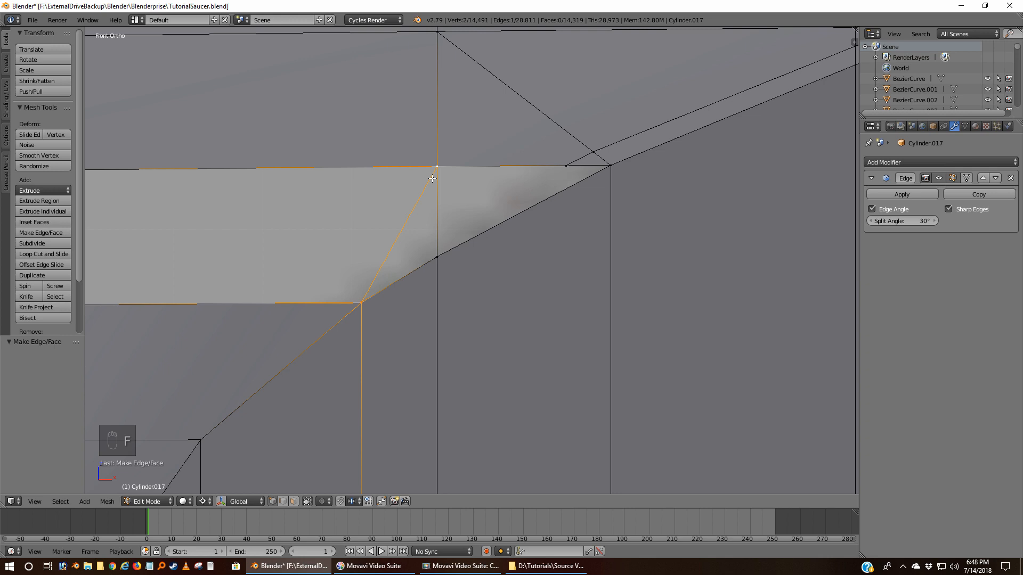
pyautogui.press('a')
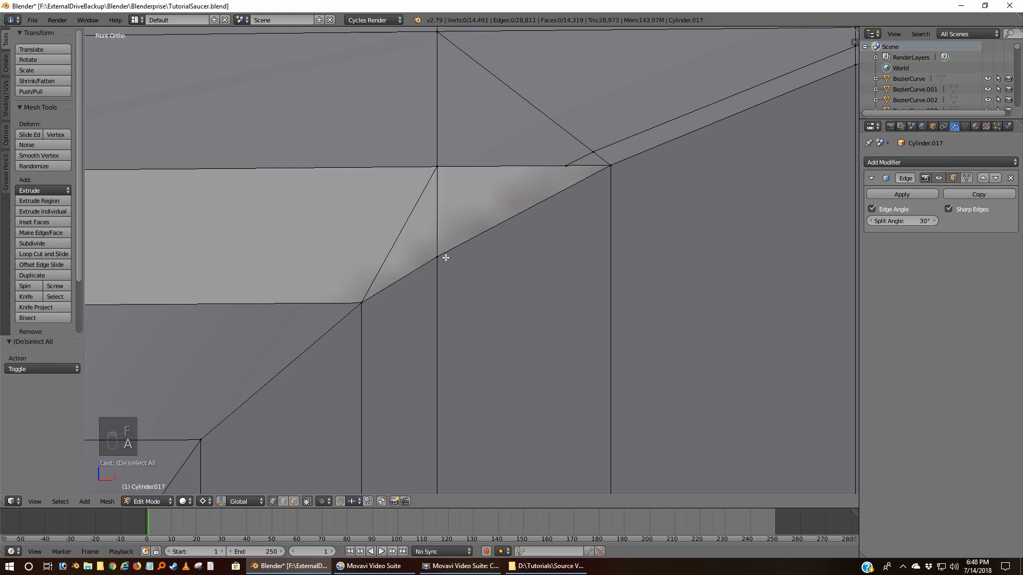
# Subdivide the vertical edge across the opening with one cut and slide its midpoint toward the recess outline by a factor of 0.424
pyautogui.rightClick(442, 258)
pyautogui.keyDown('shift'); pyautogui.rightClick(447, 166); pyautogui.keyUp('shift')
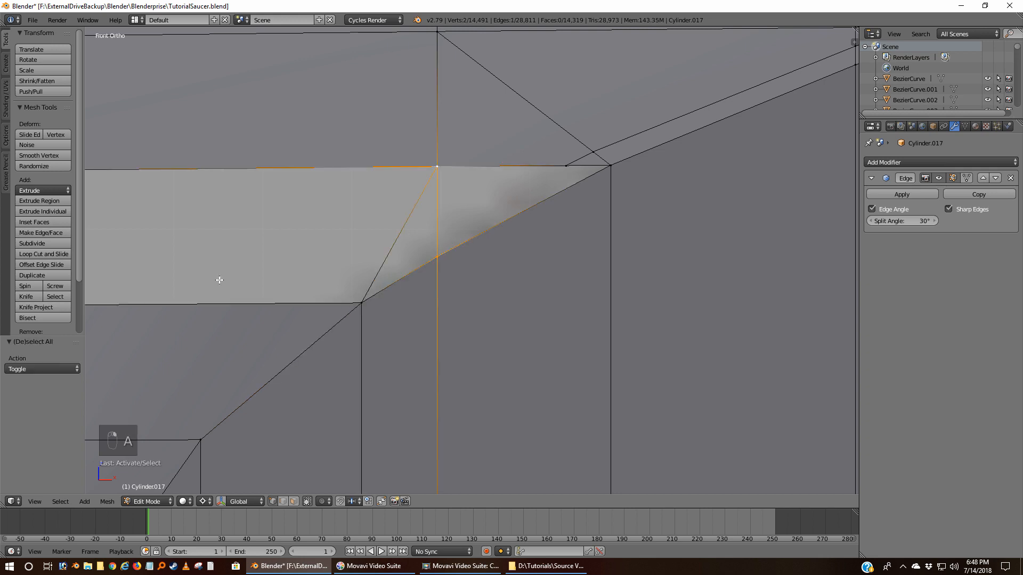
pyautogui.click(31, 244)
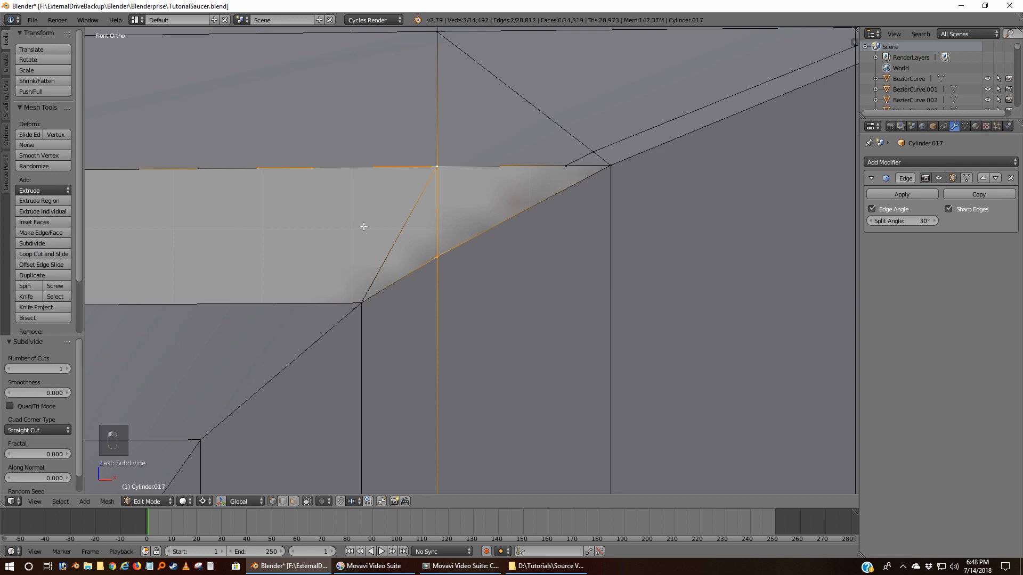
pyautogui.rightClick(447, 212)
pyautogui.hotkey('shift', 'v')
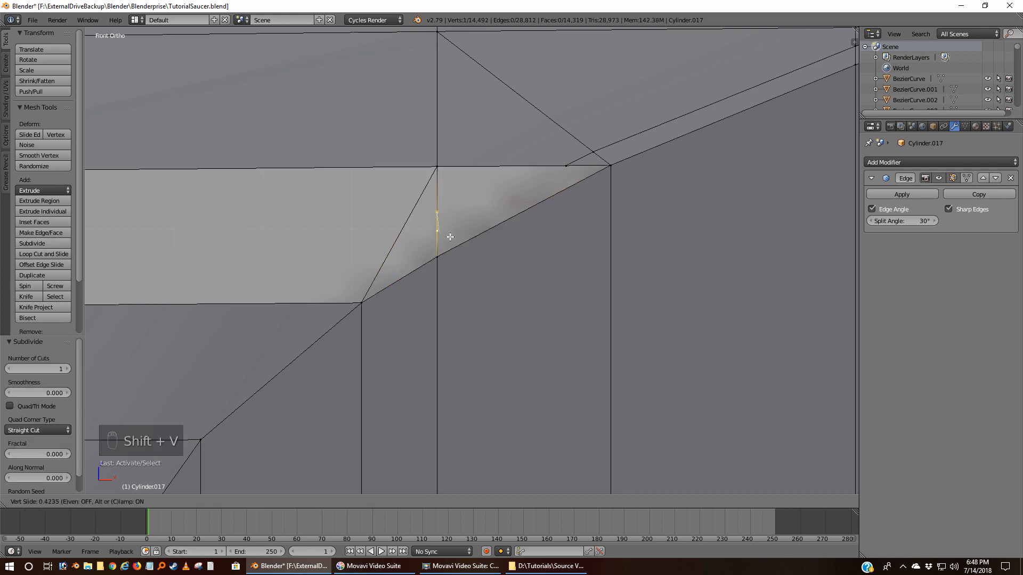
pyautogui.click(450, 236)
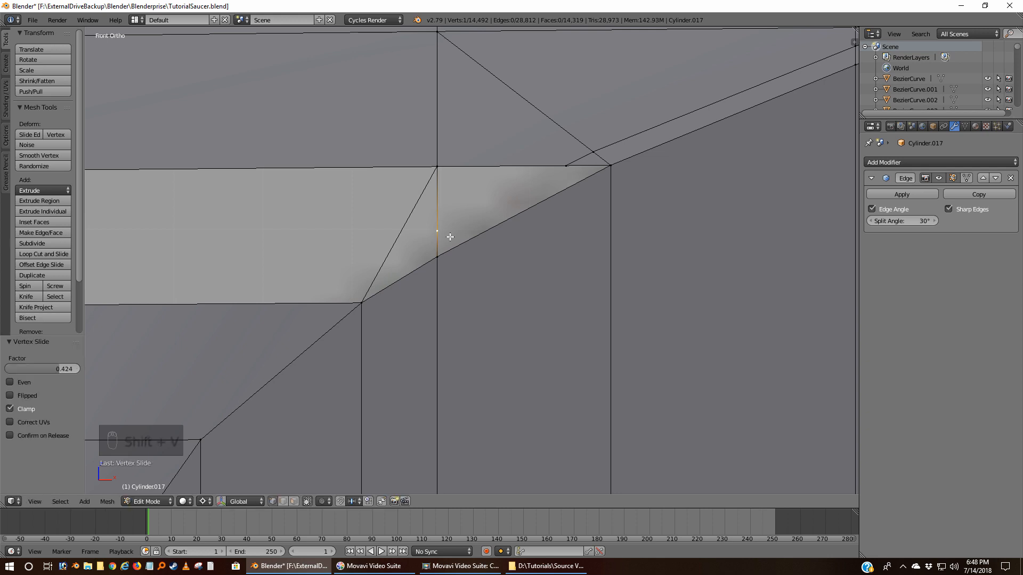
# Subdivide the new diagonal edge with one cut and slide its midpoint toward the recess outline by a factor of 0.504
pyautogui.click(437, 160)
pyautogui.keyDown('shift'); pyautogui.click(361, 289); pyautogui.keyUp('shift')
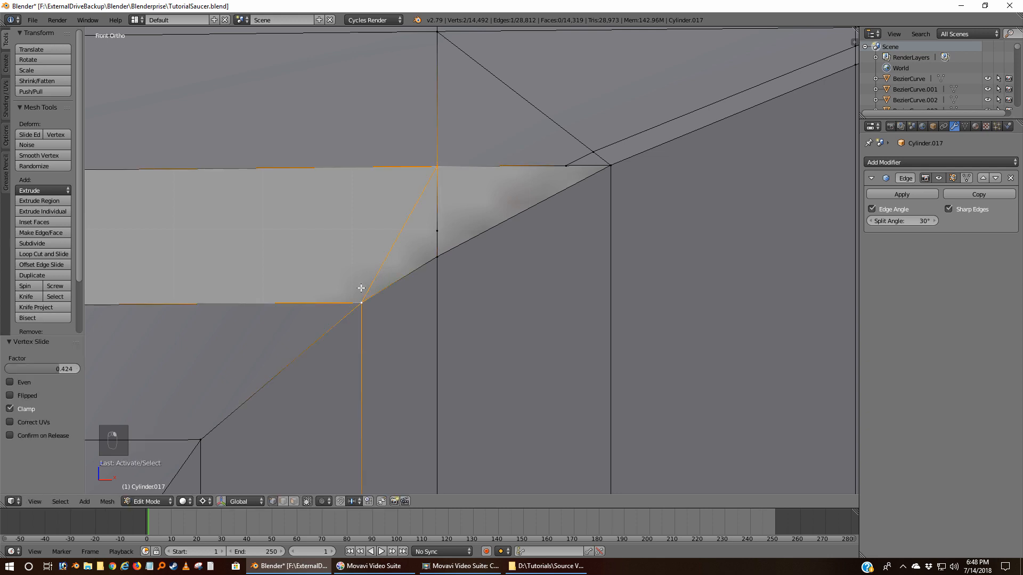
pyautogui.click(45, 242)
pyautogui.click(391, 224)
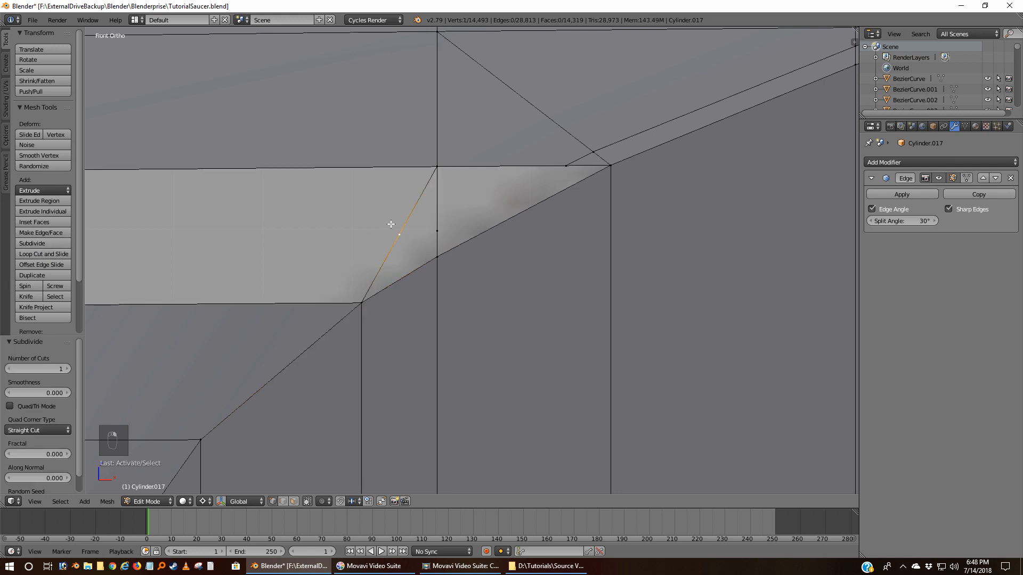
pyautogui.hotkey('shift', 'v')
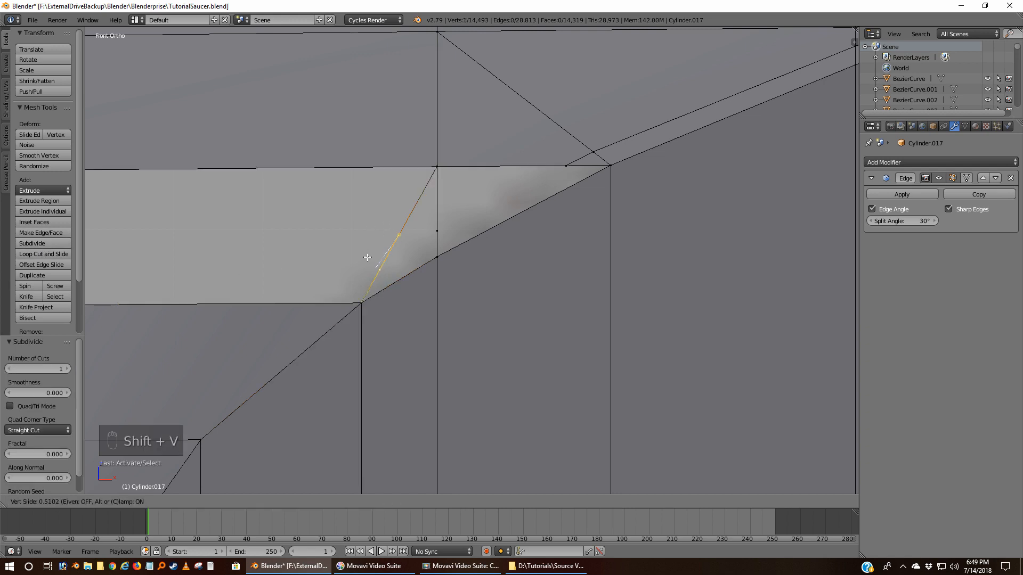
pyautogui.click(368, 256)
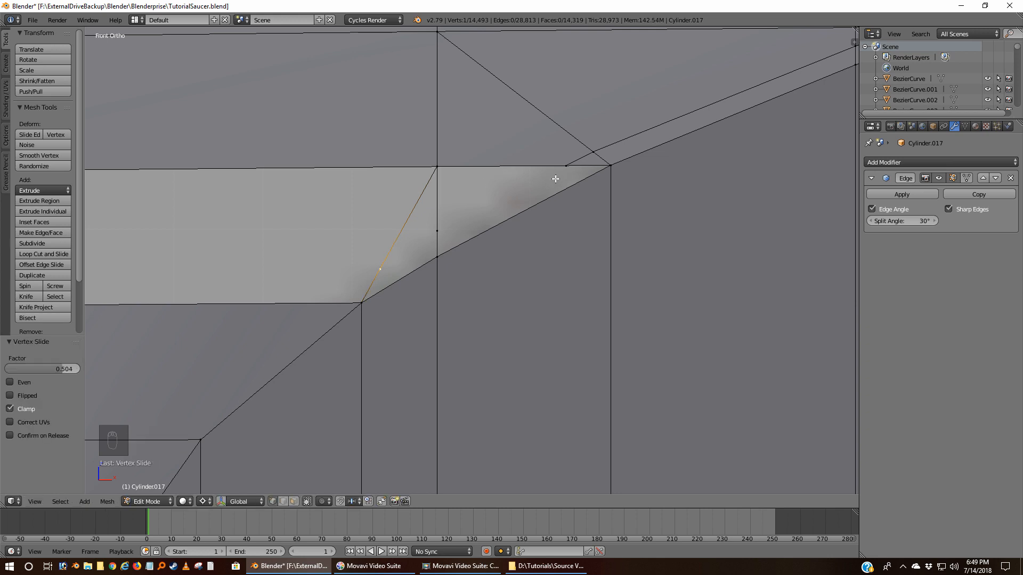
# Fill the narrow strip face along the recess outline between the horizontal edge's slid point and the vertical edge's slid point
pyautogui.rightClick(566, 166)
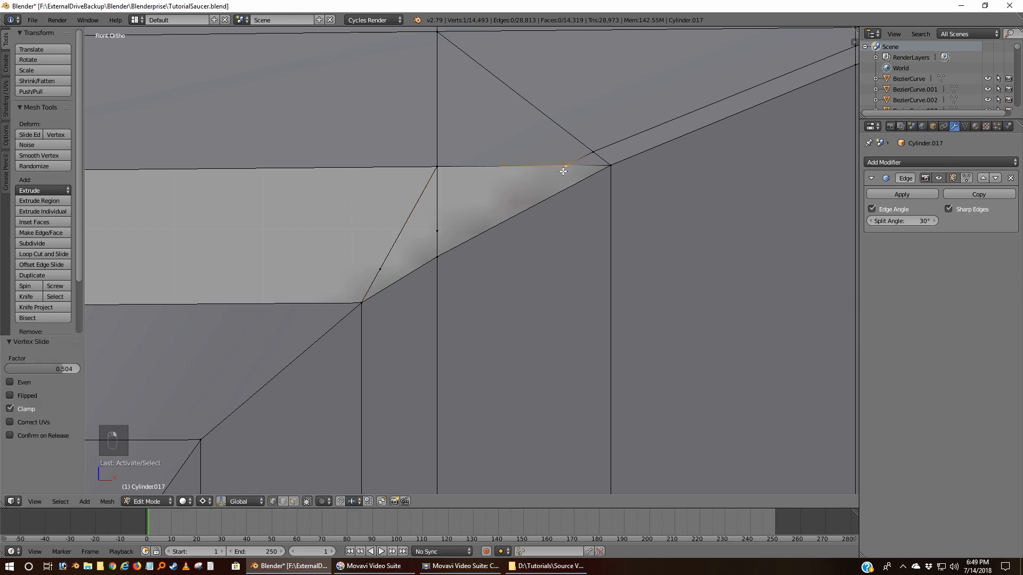
pyautogui.keyDown('shift'); pyautogui.rightClick(437, 257); pyautogui.keyUp('shift')
pyautogui.keyDown('shift'); pyautogui.rightClick(609, 164); pyautogui.keyUp('shift')
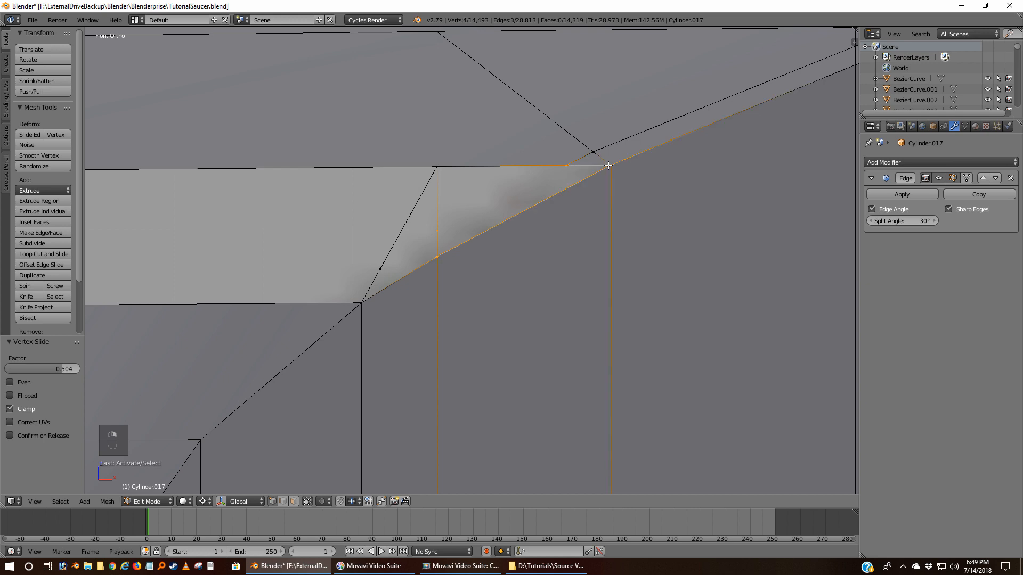
pyautogui.press('f')
# Fill the triangular faces on both sides of the vertical edge, between the hull grid vertex and the slid points
pyautogui.rightClick(565, 166)
pyautogui.keyDown('shift'); pyautogui.rightClick(443, 229); pyautogui.keyUp('shift')
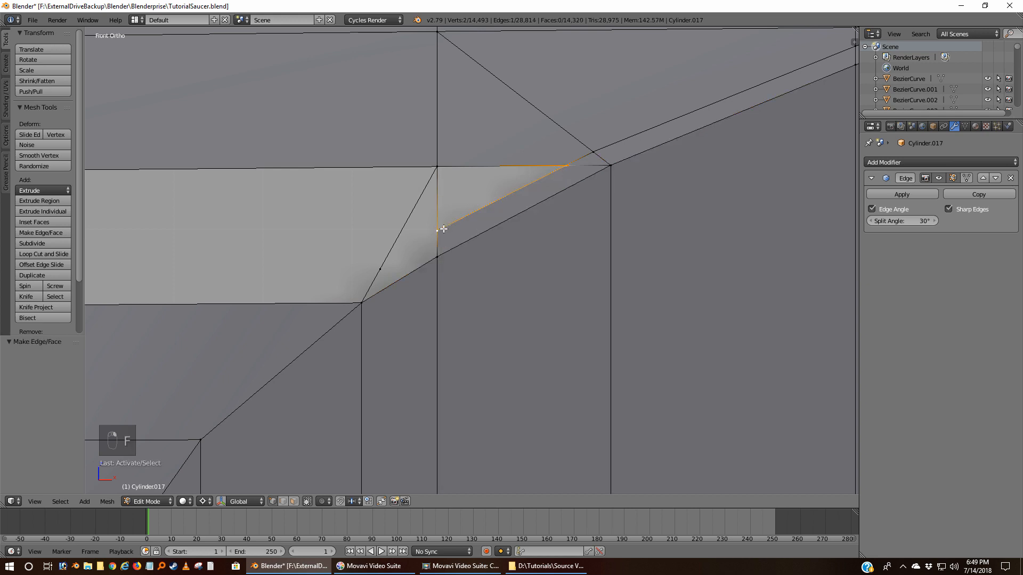
pyautogui.keyDown('shift'); pyautogui.rightClick(438, 161); pyautogui.keyUp('shift')
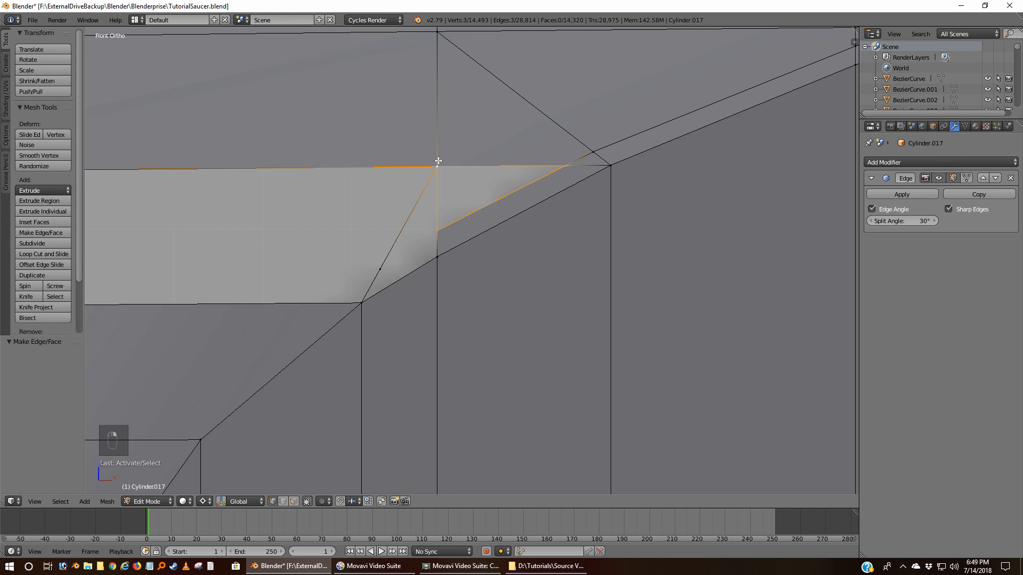
pyautogui.press('f')
pyautogui.keyDown('shift'); pyautogui.rightClick(437, 165); pyautogui.keyUp('shift')
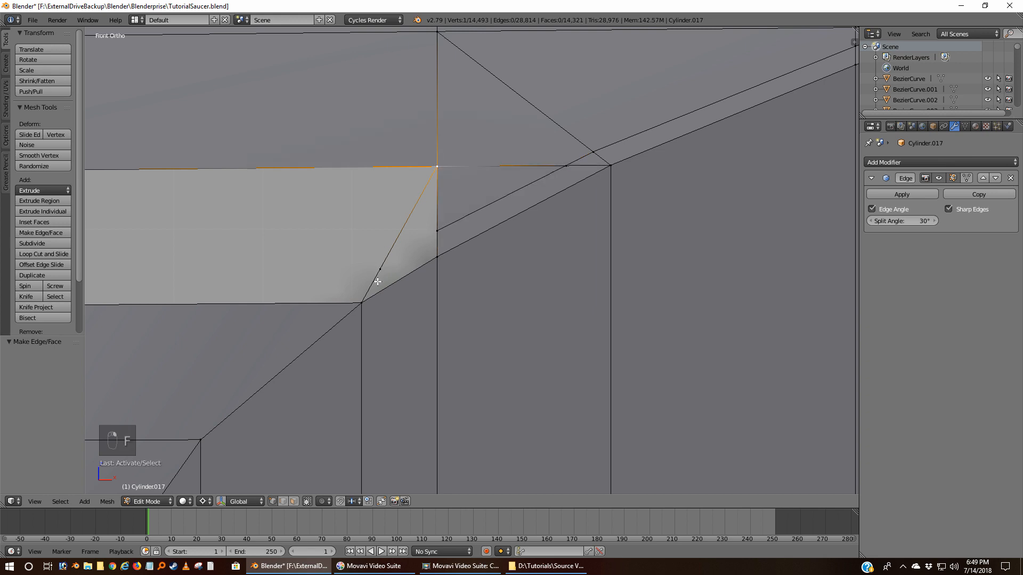
pyautogui.keyDown('shift'); pyautogui.rightClick(429, 232); pyautogui.keyUp('shift')
pyautogui.press('f')
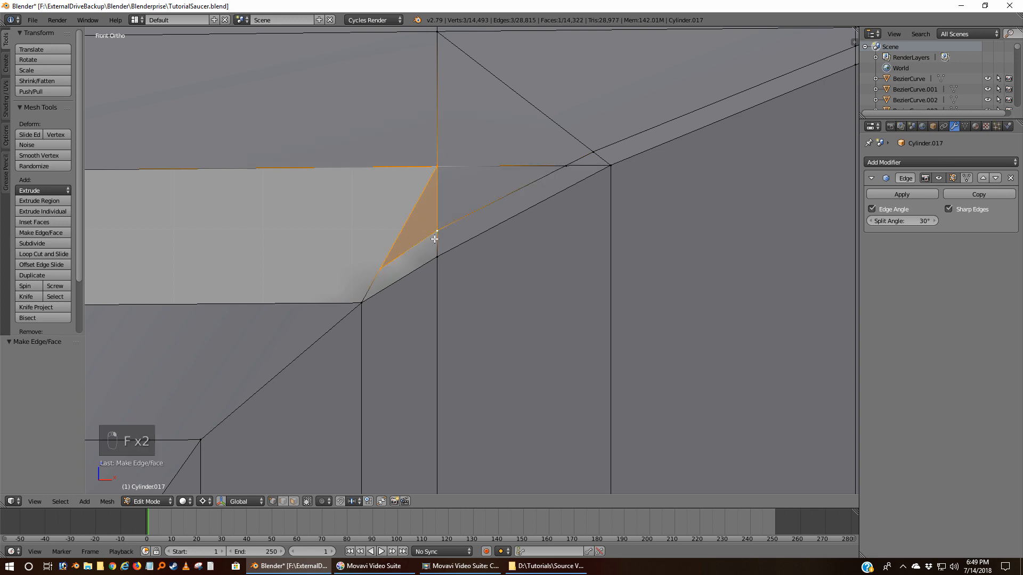
# Fill the next narrow strip face along the recess outline, between the slid points of the vertical and diagonal edges
pyautogui.rightClick(436, 233)
pyautogui.keyDown('shift'); pyautogui.rightClick(437, 254); pyautogui.keyUp('shift')
pyautogui.keyDown('shift'); pyautogui.rightClick(363, 302); pyautogui.keyUp('shift')
pyautogui.keyDown('shift'); pyautogui.rightClick(382, 271); pyautogui.keyUp('shift')
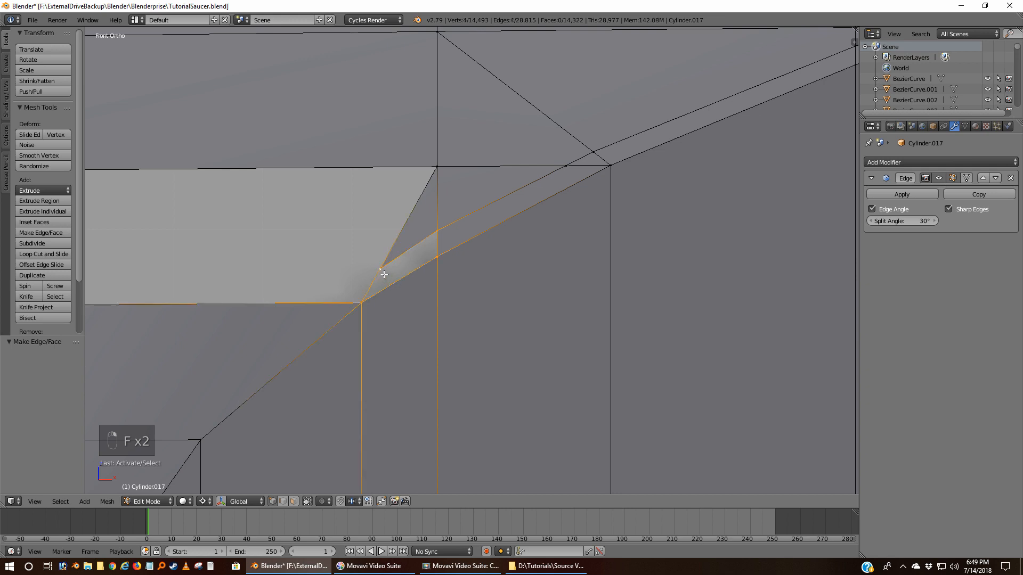
pyautogui.press('f')
# Fill a triangular face between the opening's two upper hull grid vertices and the slid point on the diagonal edge
pyautogui.scroll(-3, 380, 279)
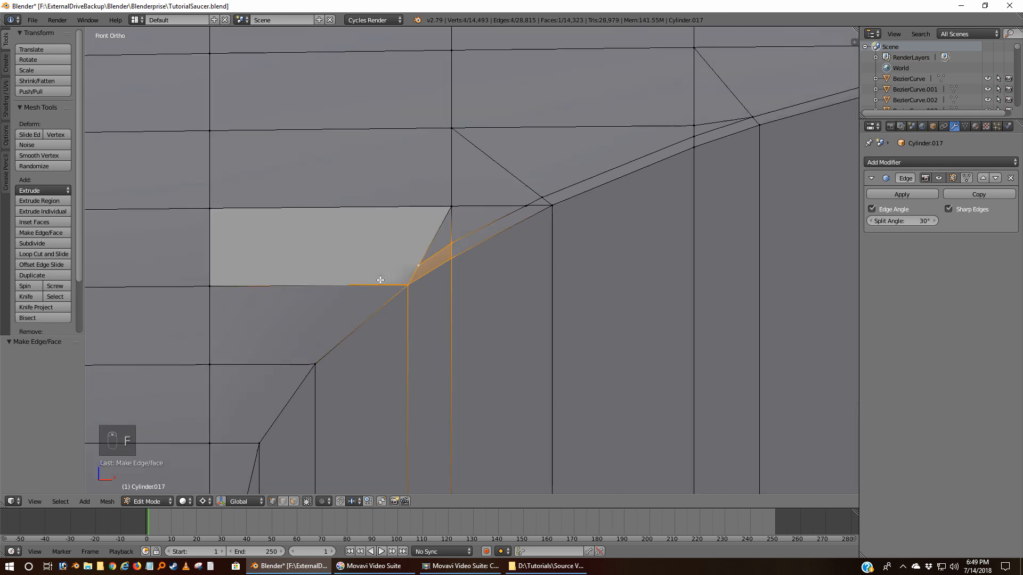
pyautogui.rightClick(211, 208)
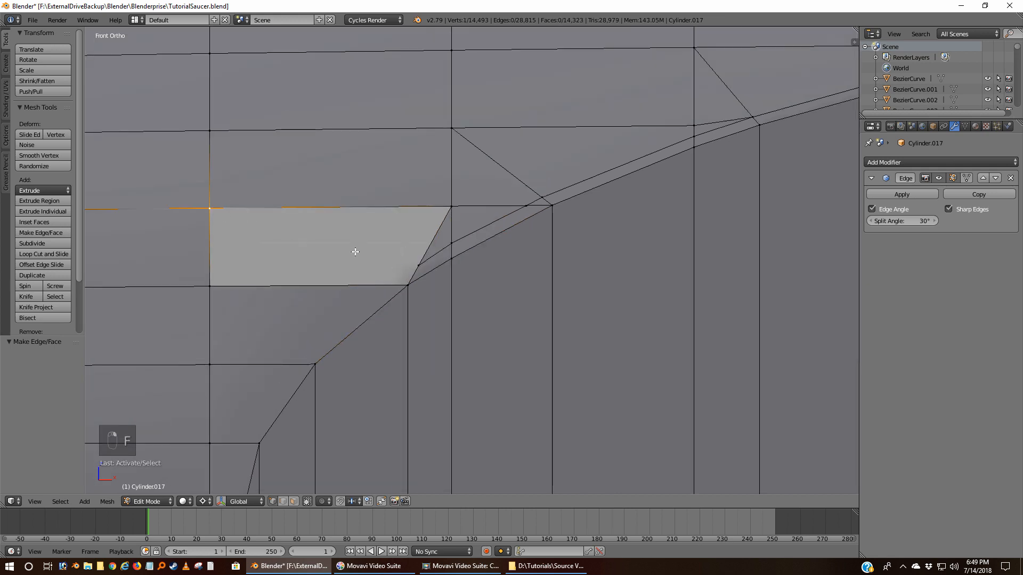
pyautogui.keyDown('shift'); pyautogui.rightClick(418, 265); pyautogui.keyUp('shift')
pyautogui.keyDown('shift'); pyautogui.rightClick(451, 204); pyautogui.keyUp('shift')
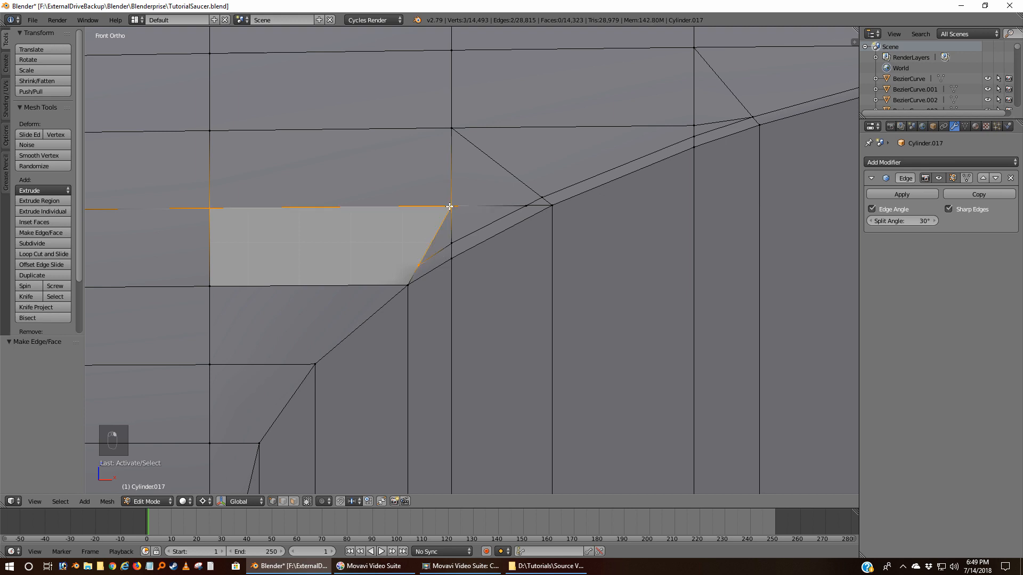
pyautogui.press('f')
pyautogui.rightClick(211, 215)
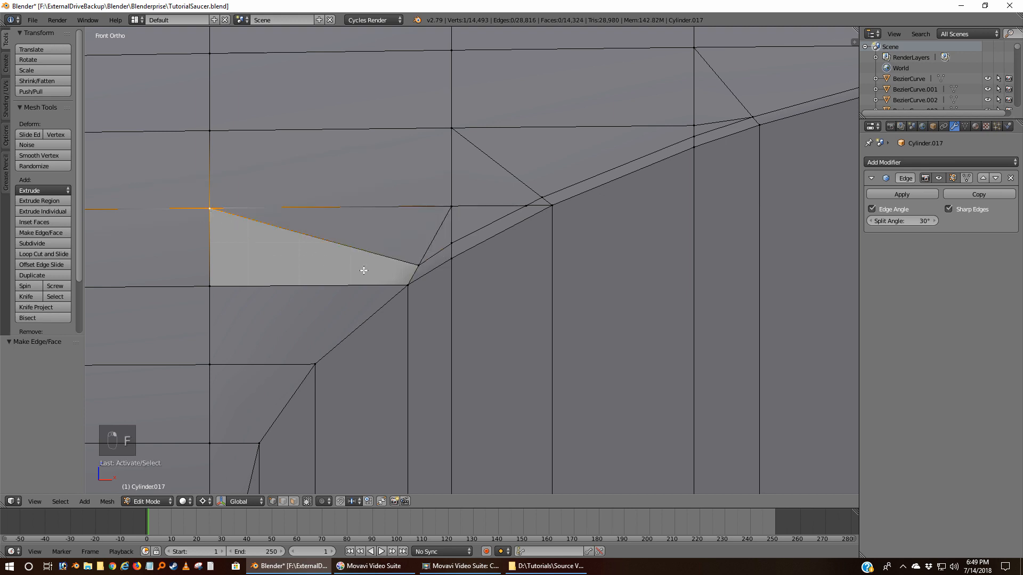
pyautogui.keyDown('shift'); pyautogui.rightClick(414, 268); pyautogui.keyUp('shift')
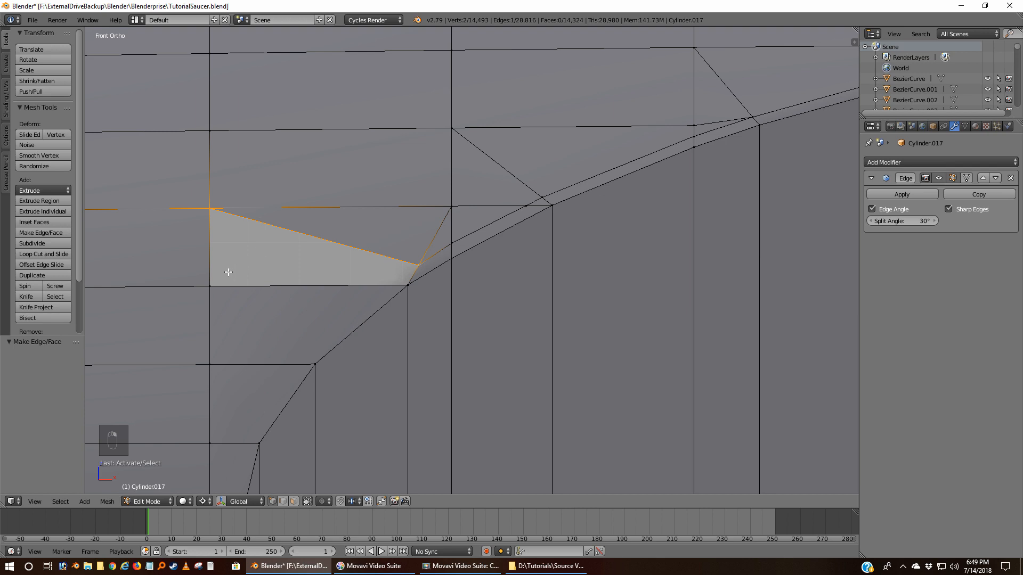
# Delete two horizontal edges between the vertical hull grid line and the recess outline, the second and fourth ones below the filled triangle
pyautogui.scroll(2, 271, 272)
pyautogui.keyDown('shift'); pyautogui.moveTo(252, 330); pyautogui.dragTo(378, 284, button='middle'); pyautogui.keyUp('shift')
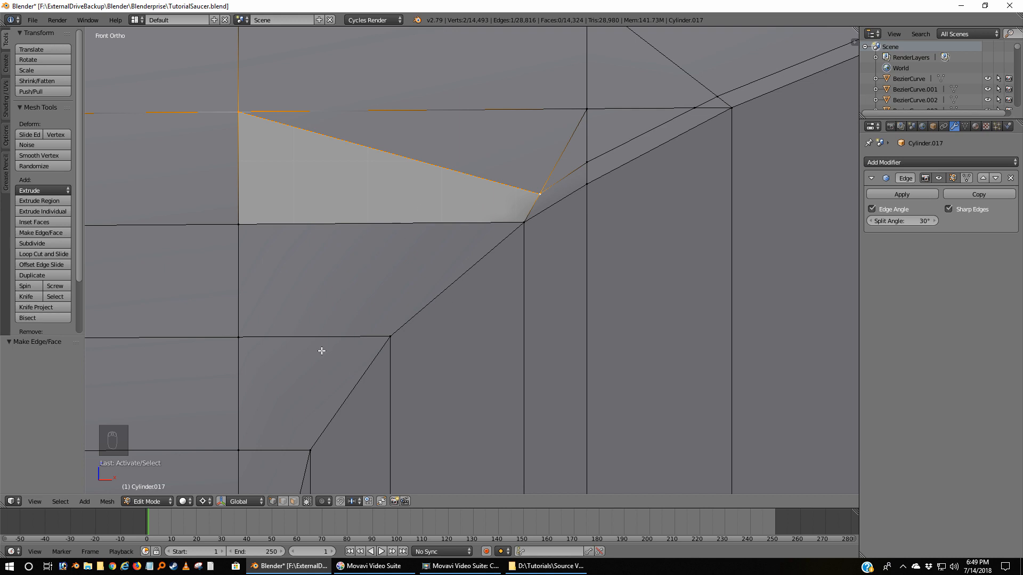
pyautogui.keyDown('shift'); pyautogui.moveTo(333, 448); pyautogui.dragTo(360, 271, button='middle'); pyautogui.keyUp('shift')
pyautogui.scroll(-1, 484, 288)
pyautogui.keyDown('shift'); pyautogui.moveTo(484, 288); pyautogui.dragTo(465, 340, button='middle'); pyautogui.keyUp('shift')
pyautogui.press('a')
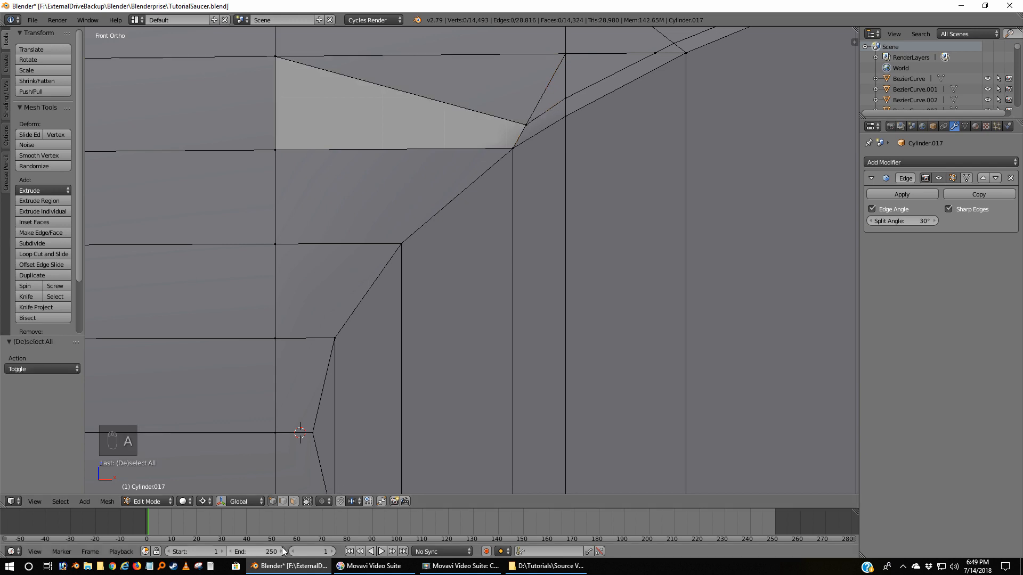
pyautogui.rightClick(327, 244)
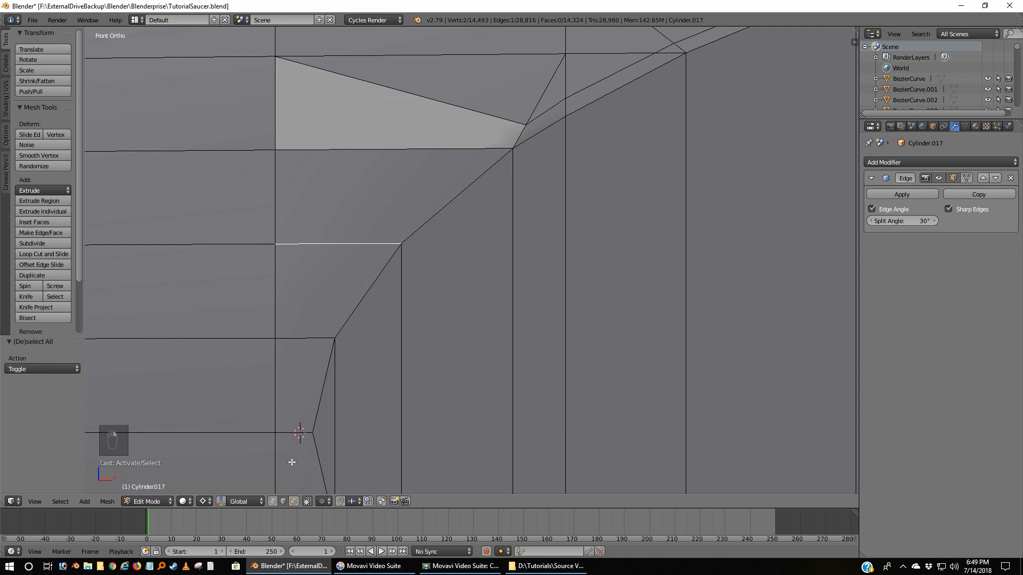
pyautogui.press('x')
pyautogui.click(272, 433)
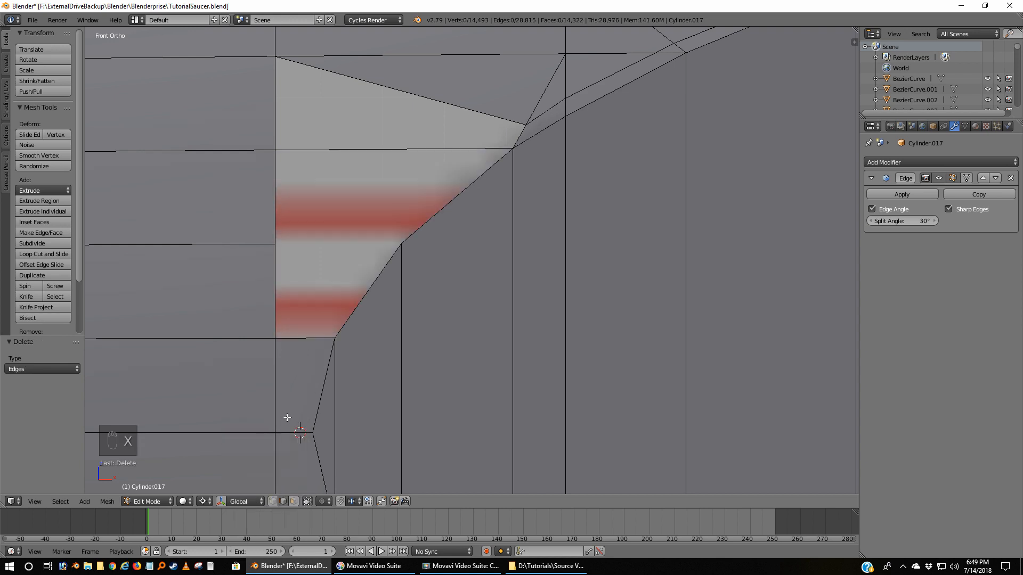
pyautogui.rightClick(287, 431)
pyautogui.press('x')
pyautogui.click(288, 431)
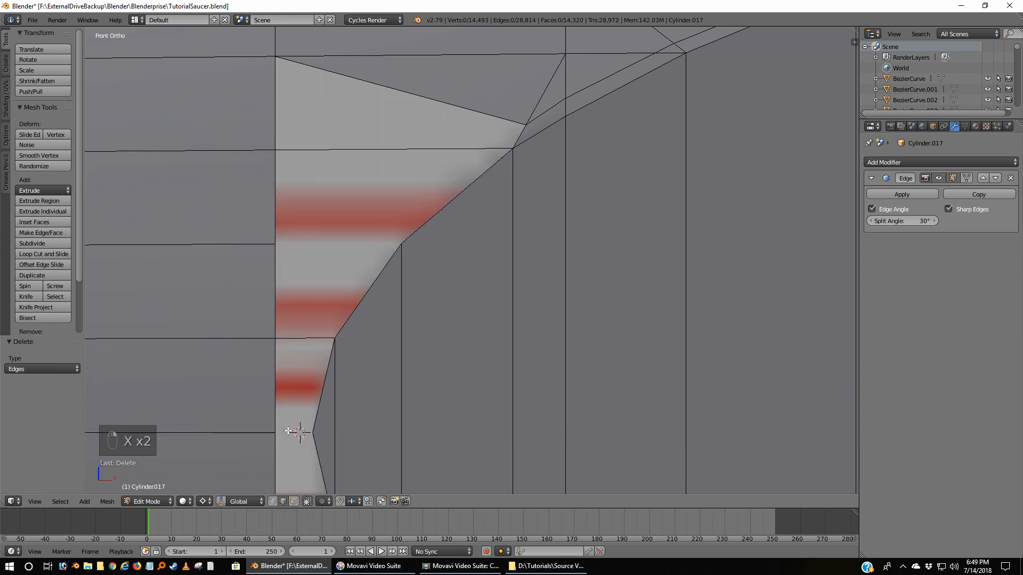
# Subdivide the open gap's uppermost horizontal edge once in vertex mode and slide the new vertex toward the recess outline, factor about 0.85
pyautogui.click(273, 502)
pyautogui.rightClick(273, 151)
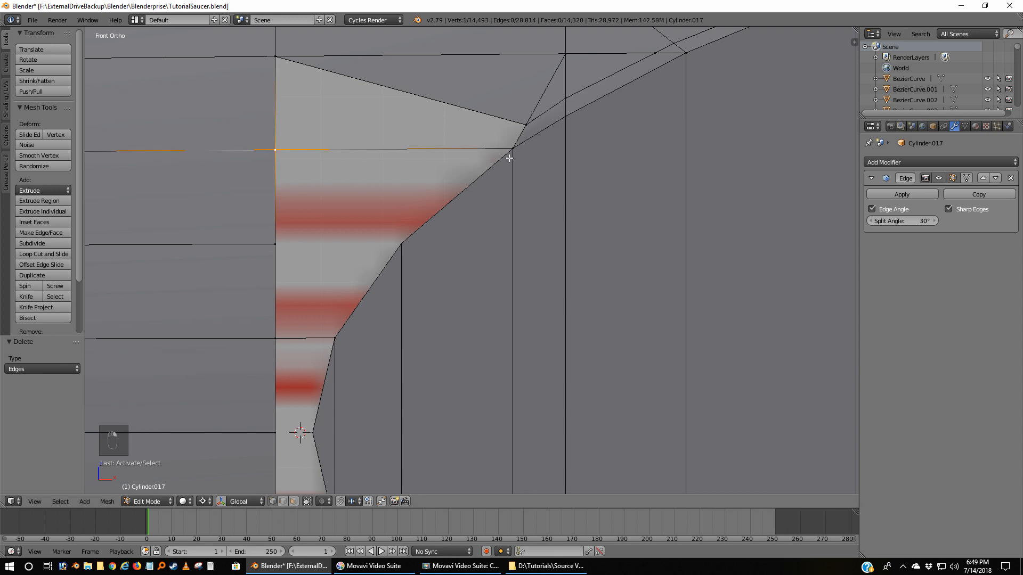
pyautogui.click(37, 243)
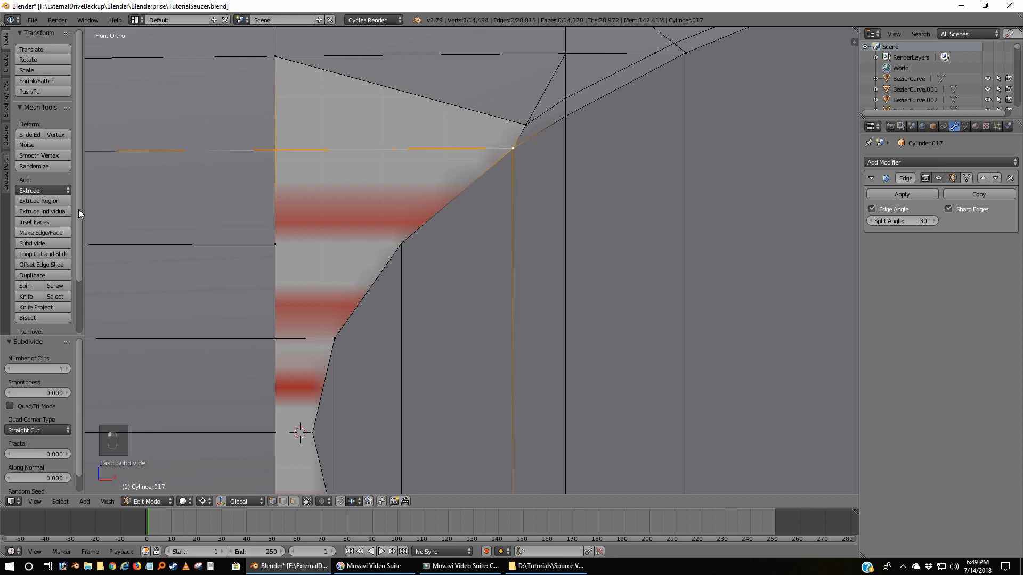
pyautogui.rightClick(401, 156)
pyautogui.hotkey('shift', 'v')
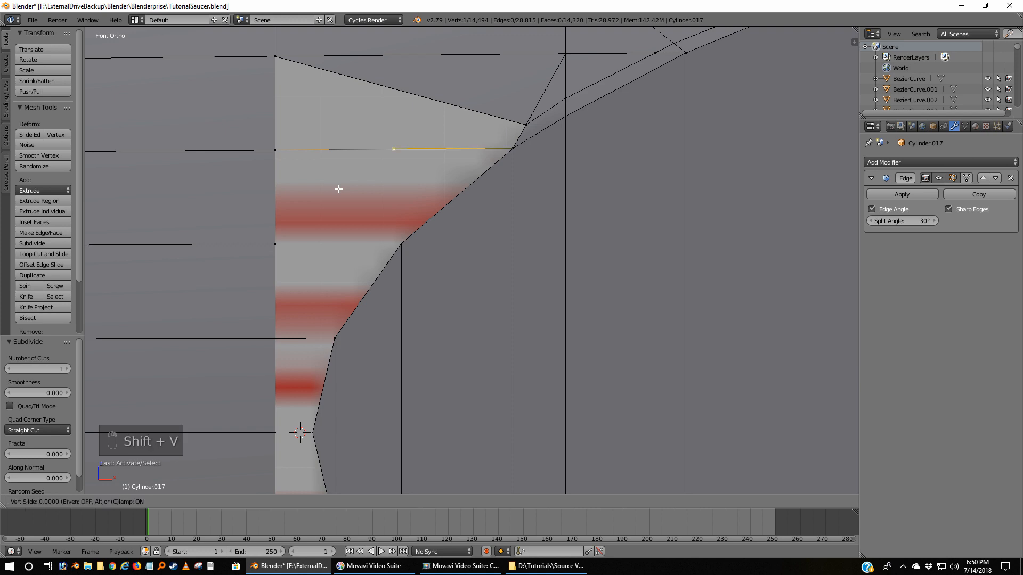
pyautogui.click(438, 190)
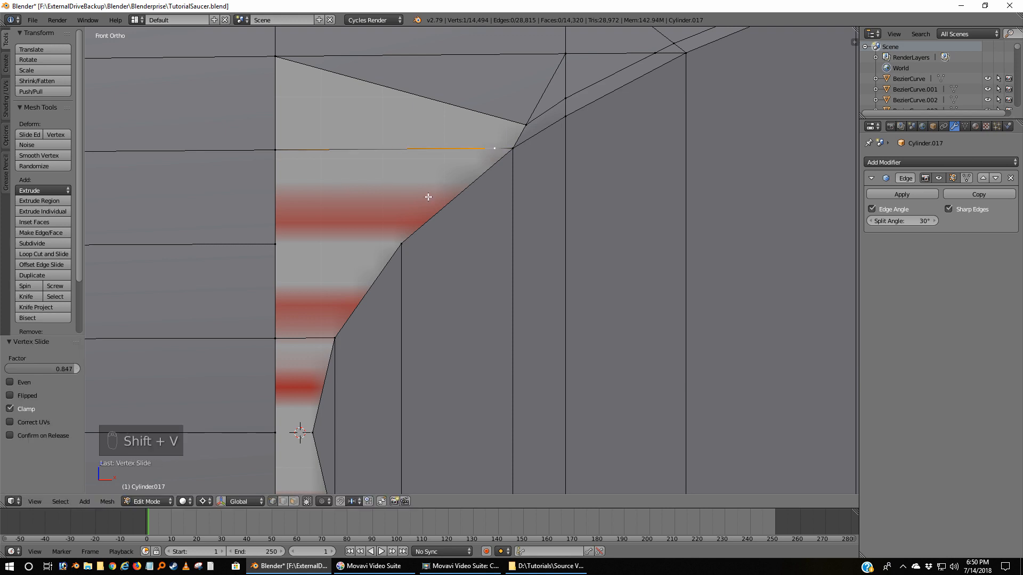
# Connect the hull grid and outline vertices one row lower with an edge, subdivide it once, and slide its midpoint toward the outline, factor about 0.73
pyautogui.rightClick(275, 244)
pyautogui.keyDown('shift'); pyautogui.rightClick(402, 245); pyautogui.keyUp('shift')
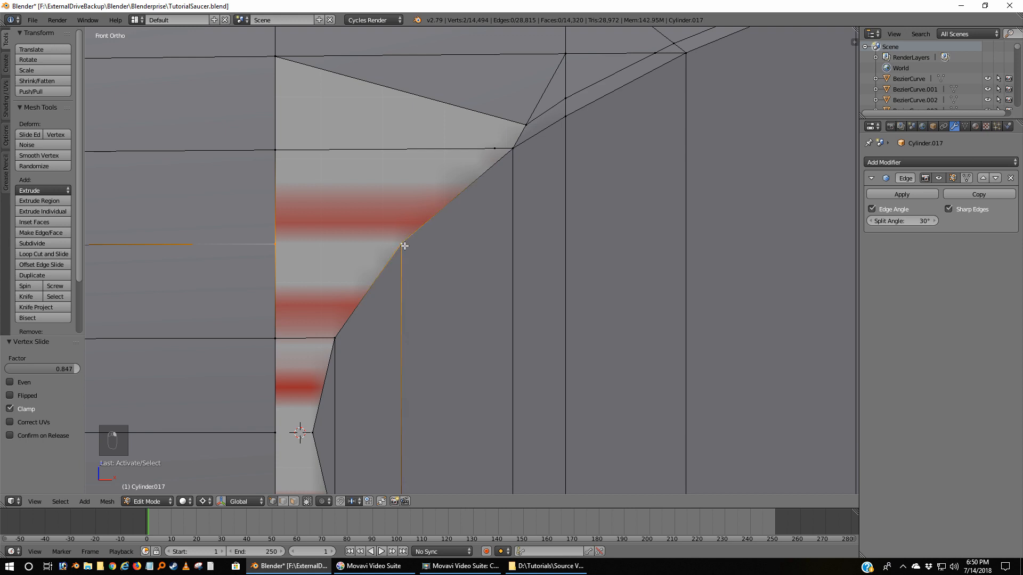
pyautogui.press('f')
pyautogui.click(32, 243)
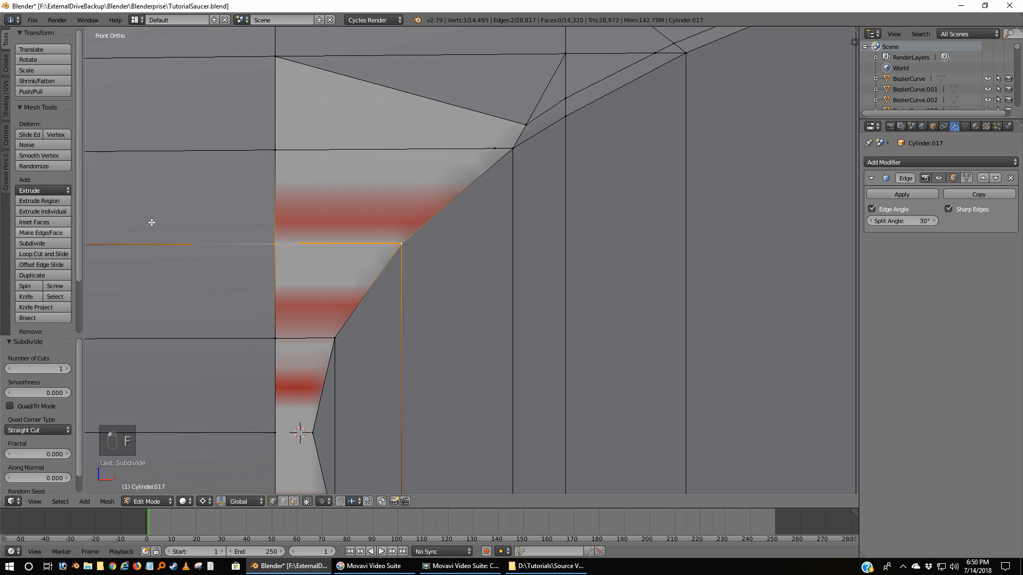
pyautogui.rightClick(346, 244)
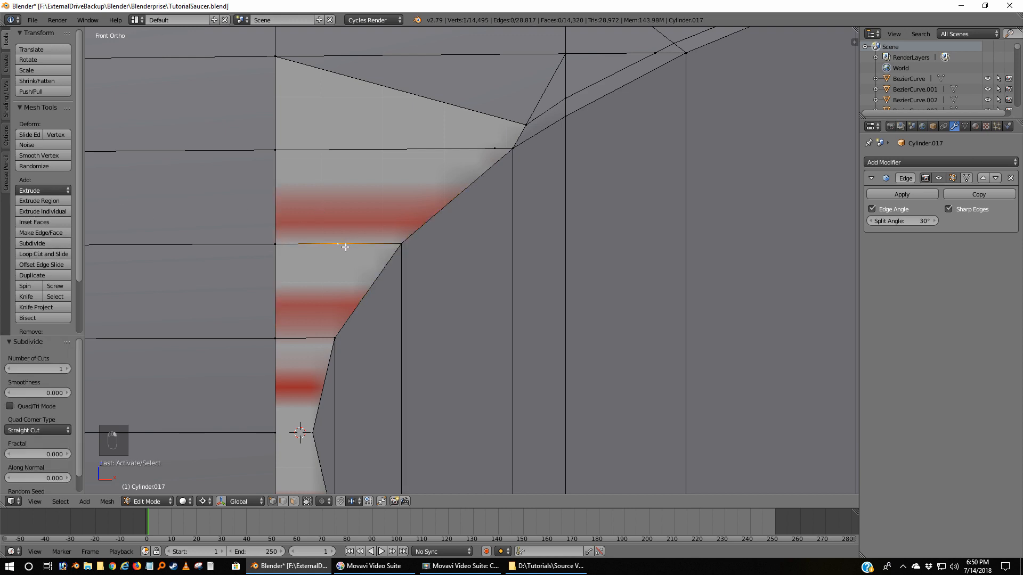
pyautogui.hotkey('shift', 'v')
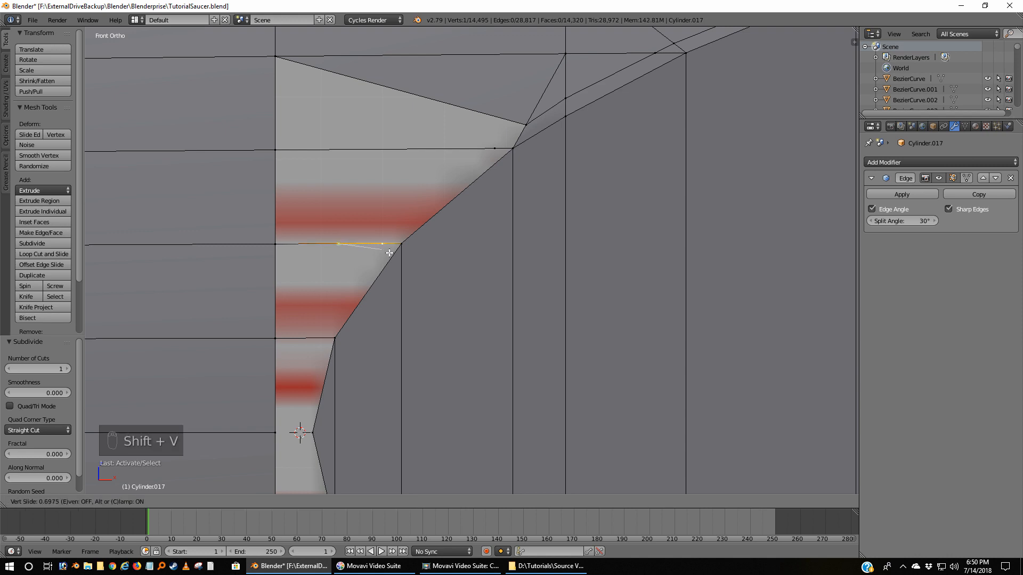
pyautogui.click(391, 253)
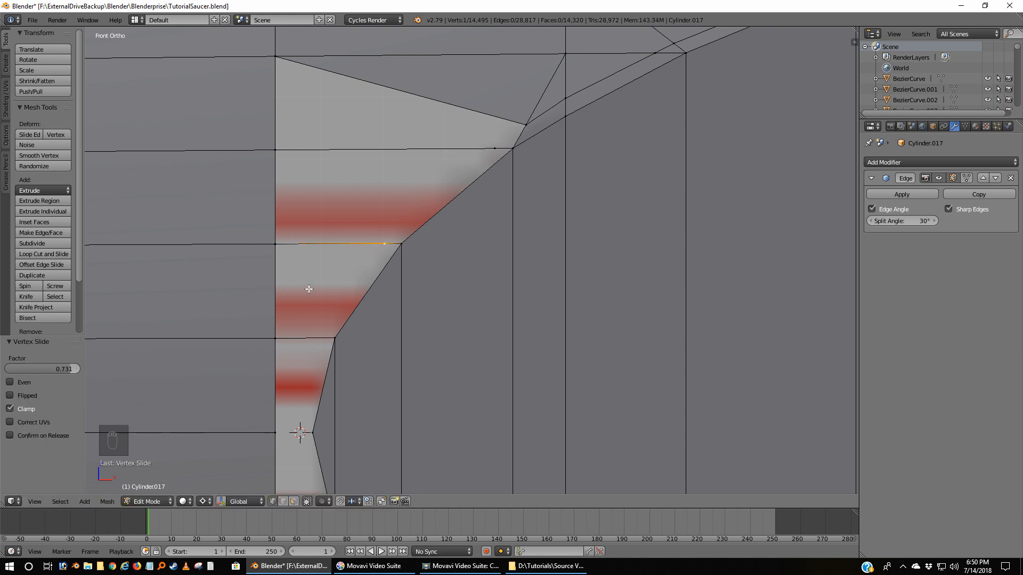
# Subdivide the horizontal edge in the row just above the recess tip once and slide its new vertex toward the outline, factor about 0.5
pyautogui.rightClick(278, 339)
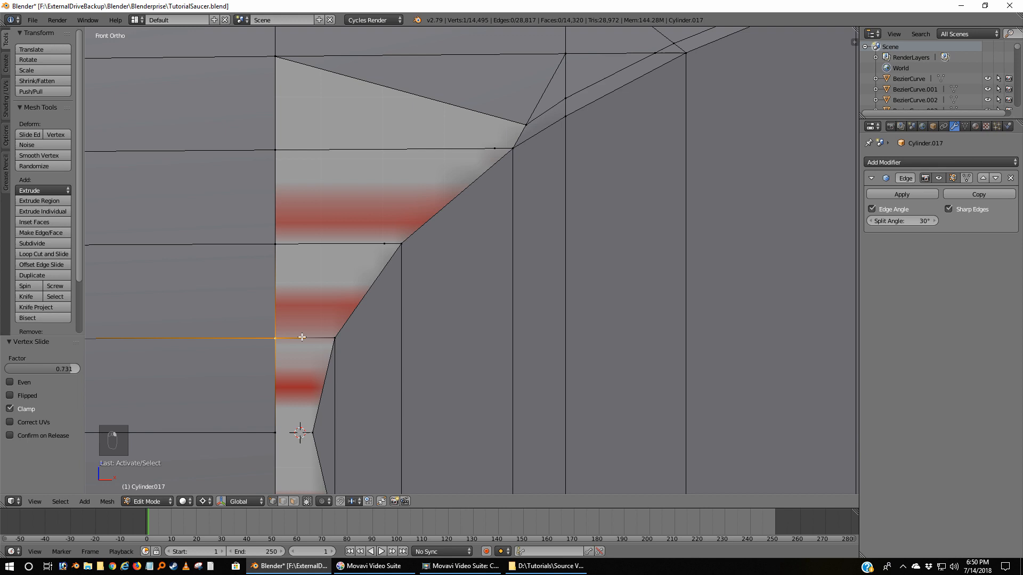
pyautogui.keyDown('shift'); pyautogui.rightClick(335, 338); pyautogui.keyUp('shift')
pyautogui.click(50, 244)
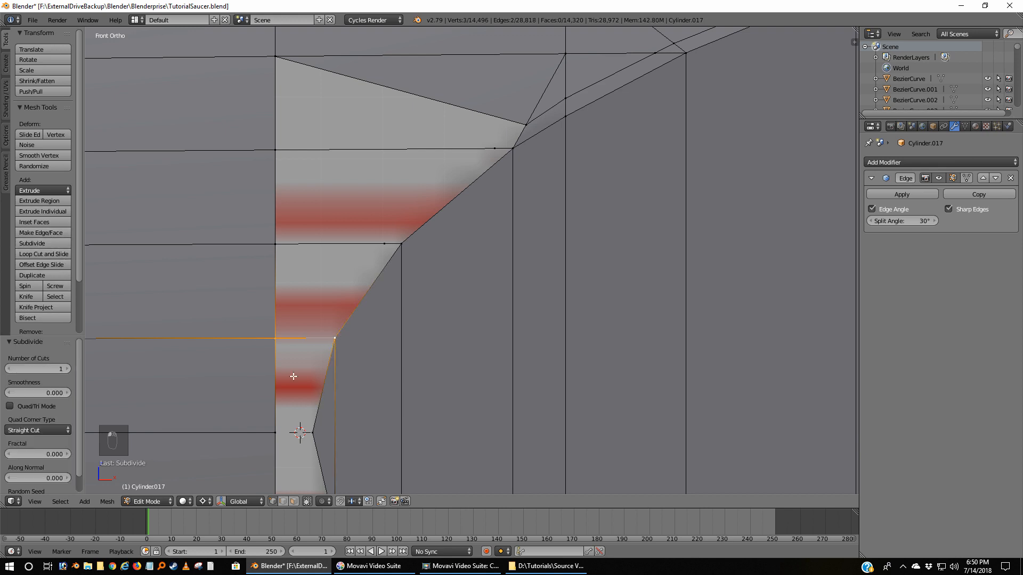
pyautogui.rightClick(311, 342)
pyautogui.hotkey('shift', 'v')
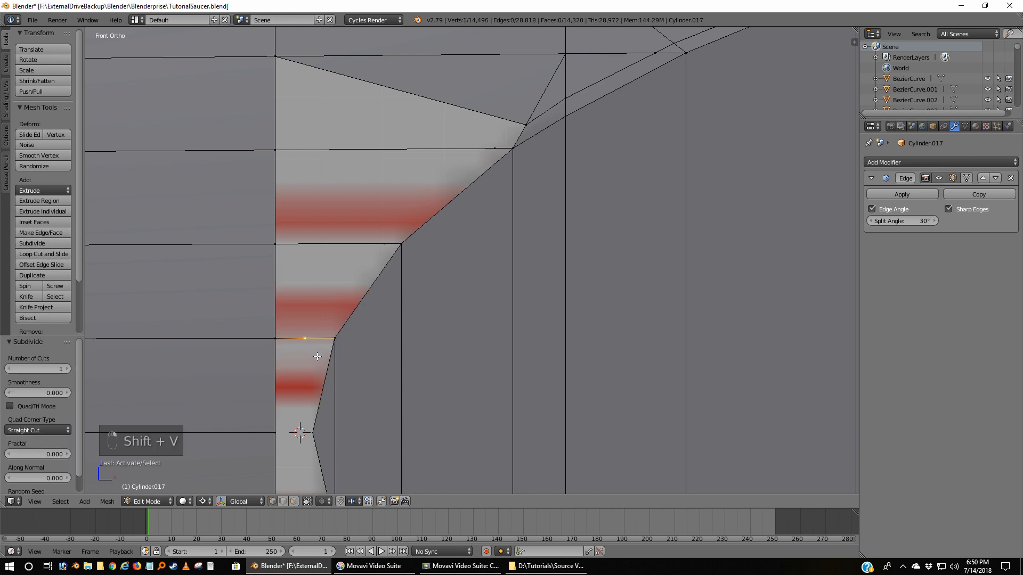
pyautogui.click(331, 359)
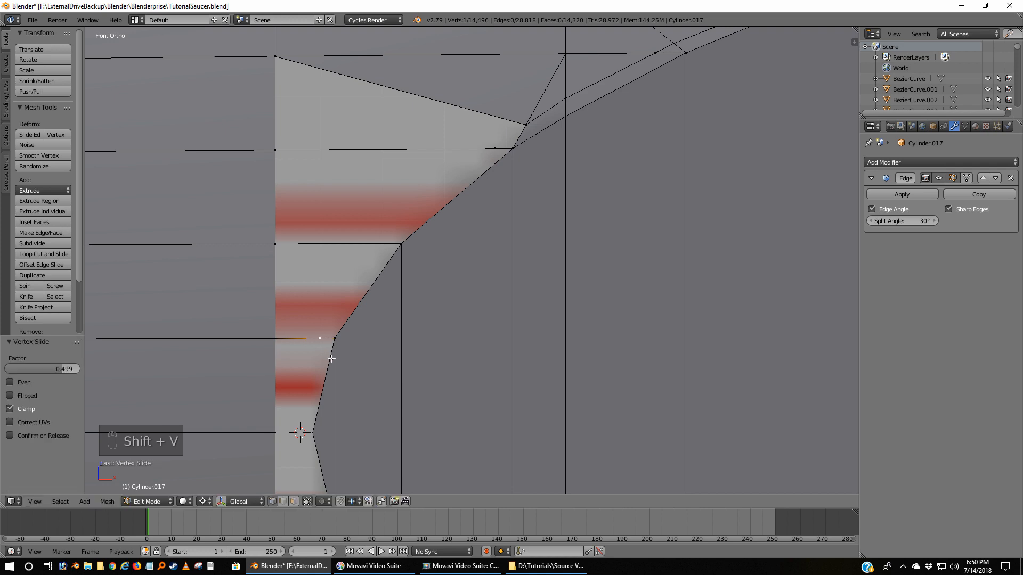
# Connect the hull grid vertex to the recess tip, subdivide the edge once, and slide its midpoint toward the tip, factor about 0.23
pyautogui.rightClick(276, 433)
pyautogui.keyDown('shift'); pyautogui.rightClick(312, 433); pyautogui.keyUp('shift')
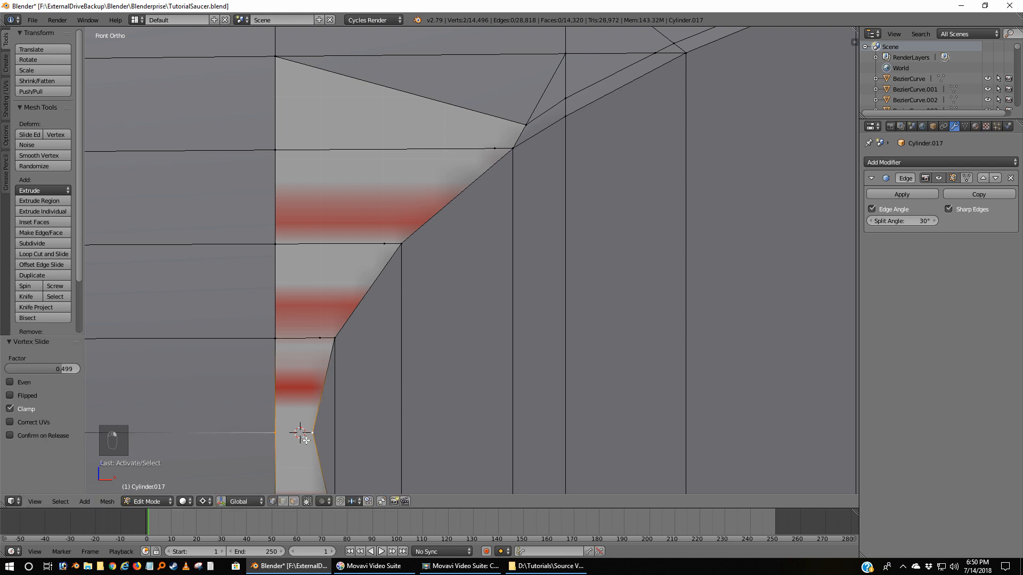
pyautogui.press('f')
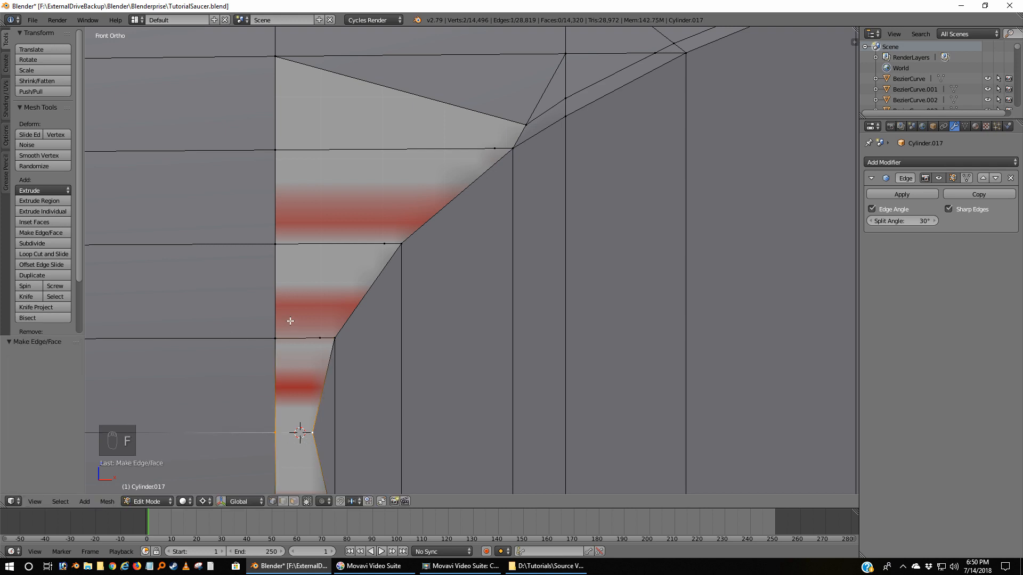
pyautogui.click(36, 243)
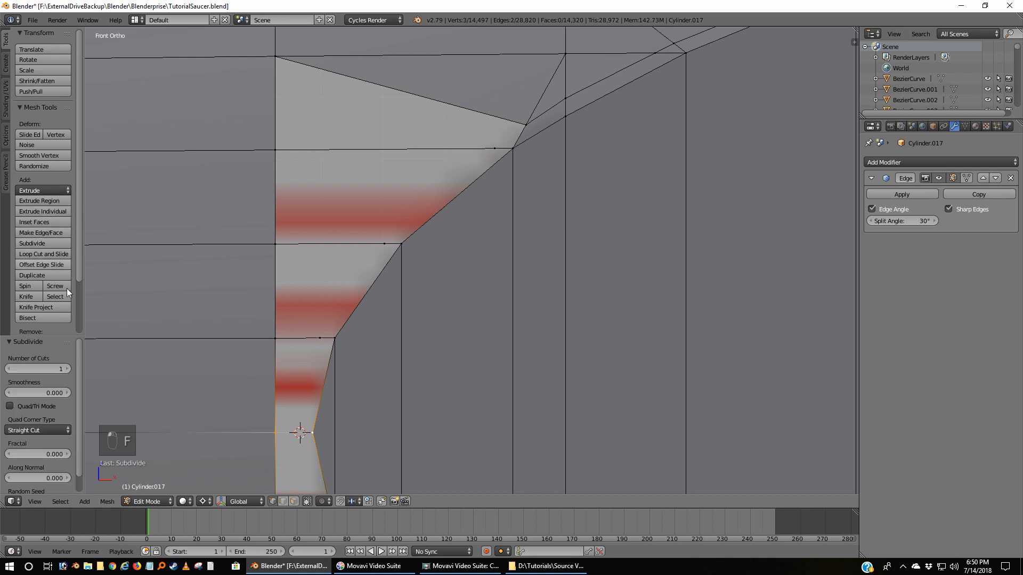
pyautogui.rightClick(298, 435)
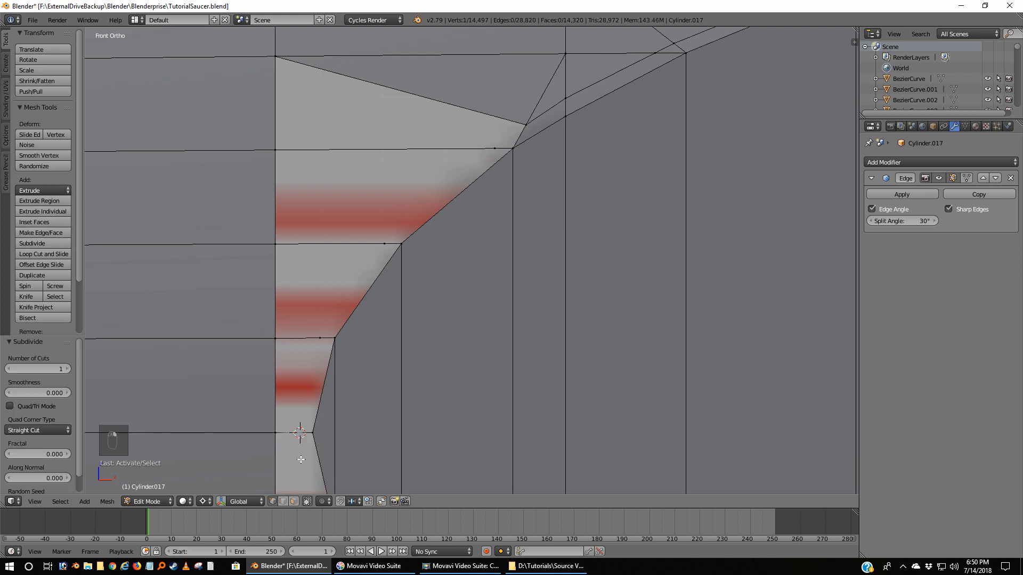
pyautogui.scroll(5, 301, 459)
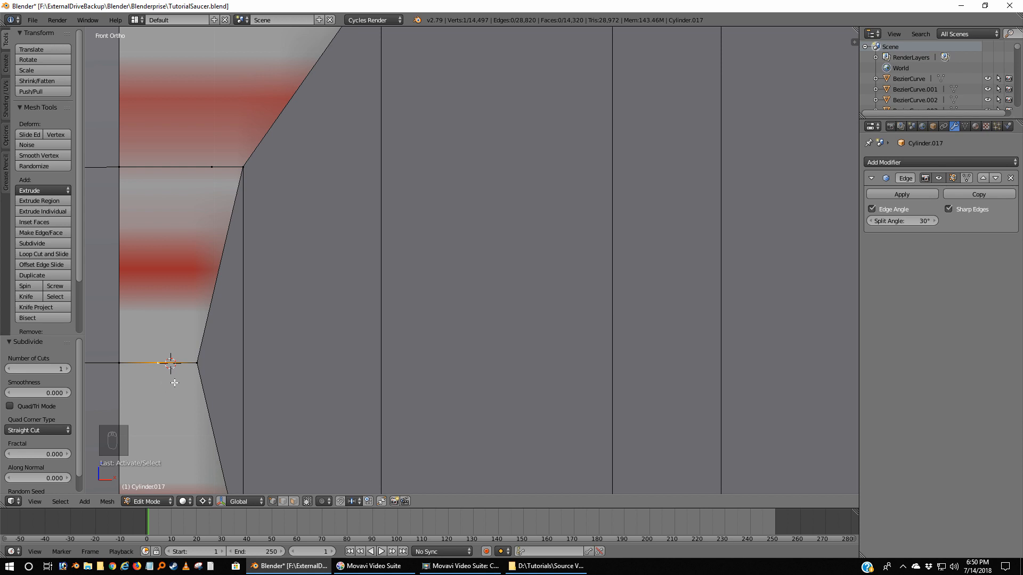
pyautogui.hotkey('shift', 'v')
pyautogui.click(184, 381)
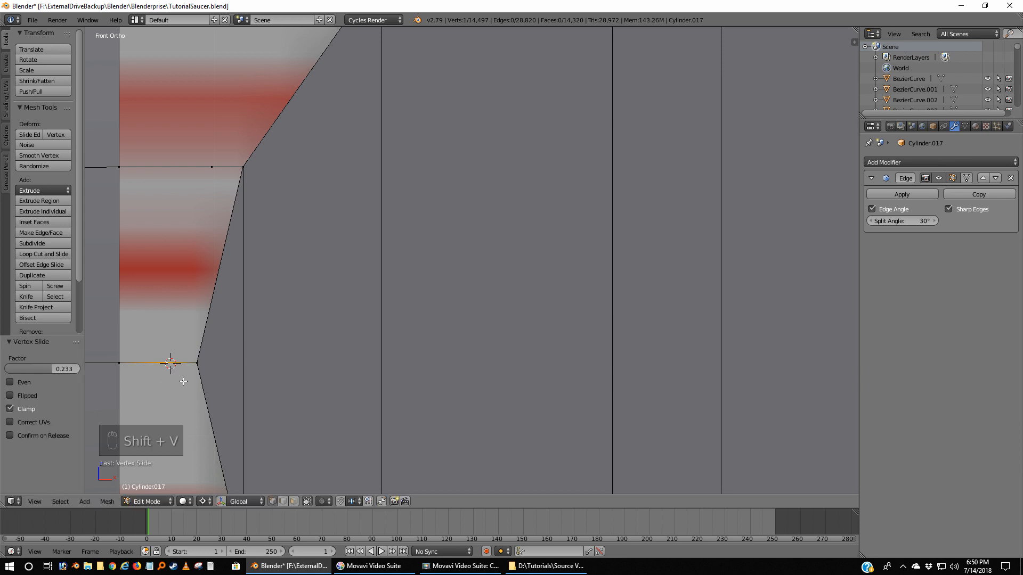
# Fill the small triangle between the diagonal edge's slid point, the outline vertex below it and the adjacent slid vertex
pyautogui.scroll(-3, 184, 381)
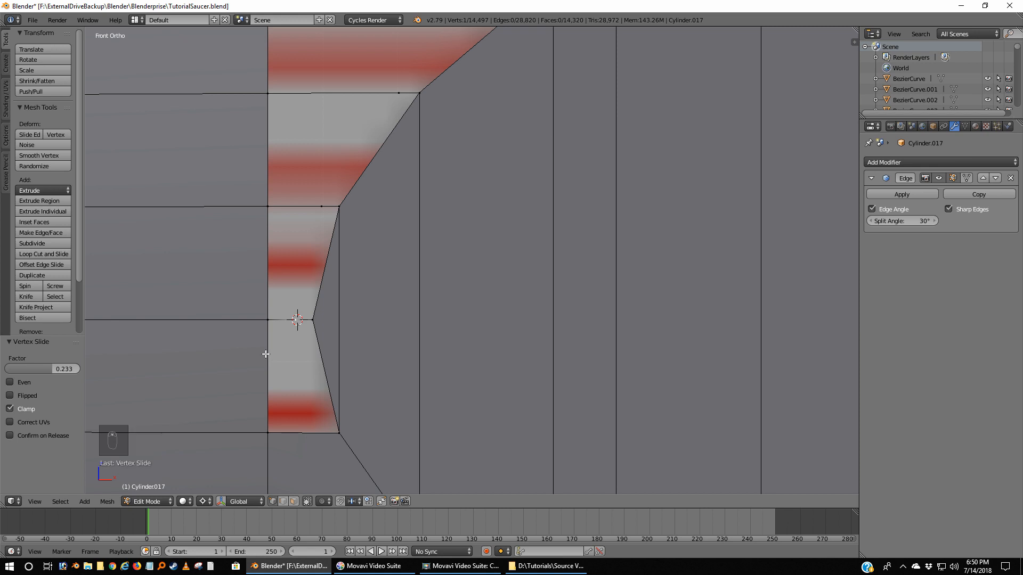
pyautogui.scroll(-3, 321, 329)
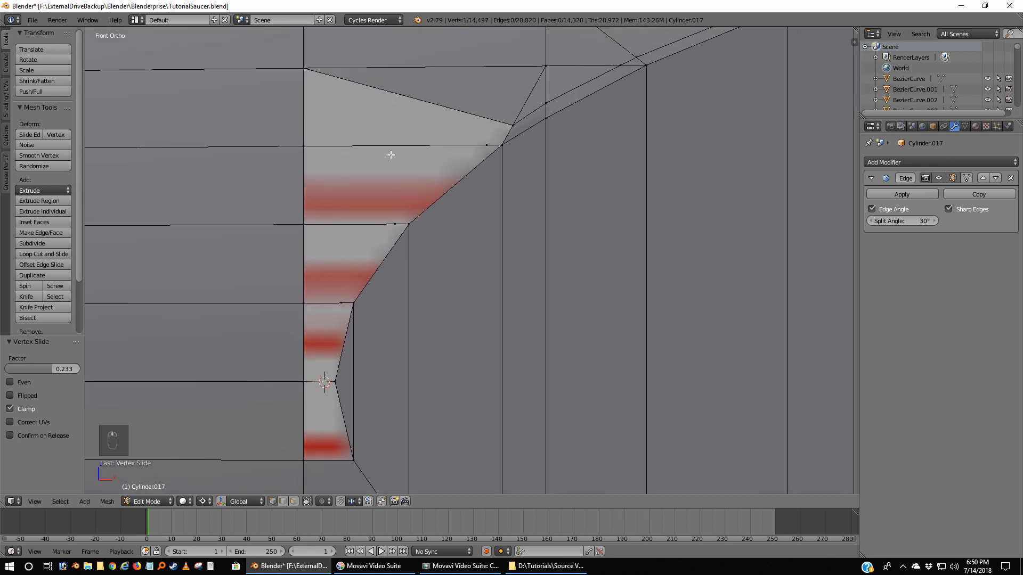
pyautogui.rightClick(509, 128)
pyautogui.keyDown('shift'); pyautogui.rightClick(503, 146); pyautogui.keyUp('shift')
pyautogui.press('f')
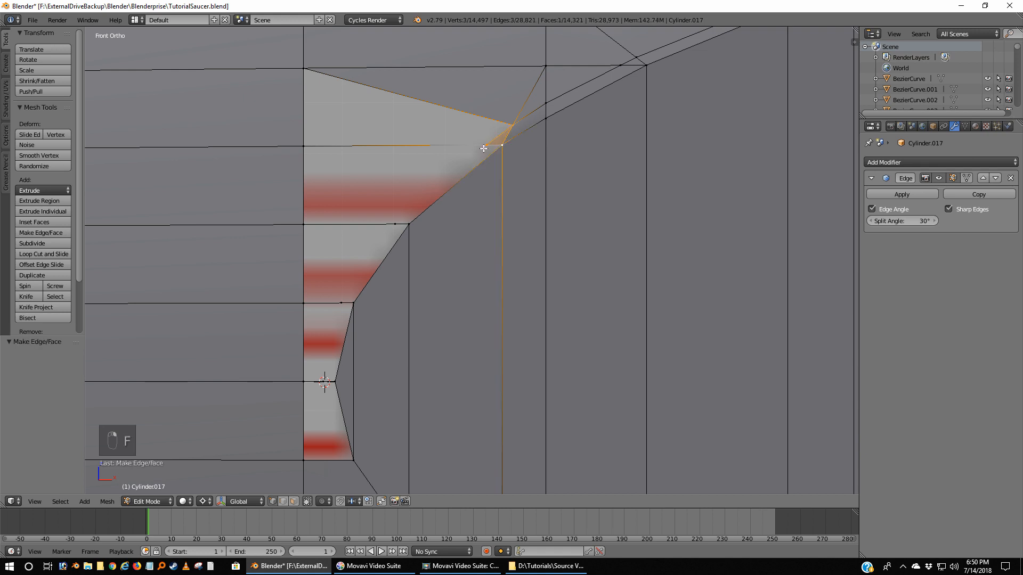
# Fill the narrow strip face along the recess outline between the first and second horizontal edges of the gap
pyautogui.rightClick(486, 146)
pyautogui.keyDown('shift'); pyautogui.rightClick(396, 221); pyautogui.keyUp('shift')
pyautogui.keyDown('shift'); pyautogui.rightClick(409, 224); pyautogui.keyUp('shift')
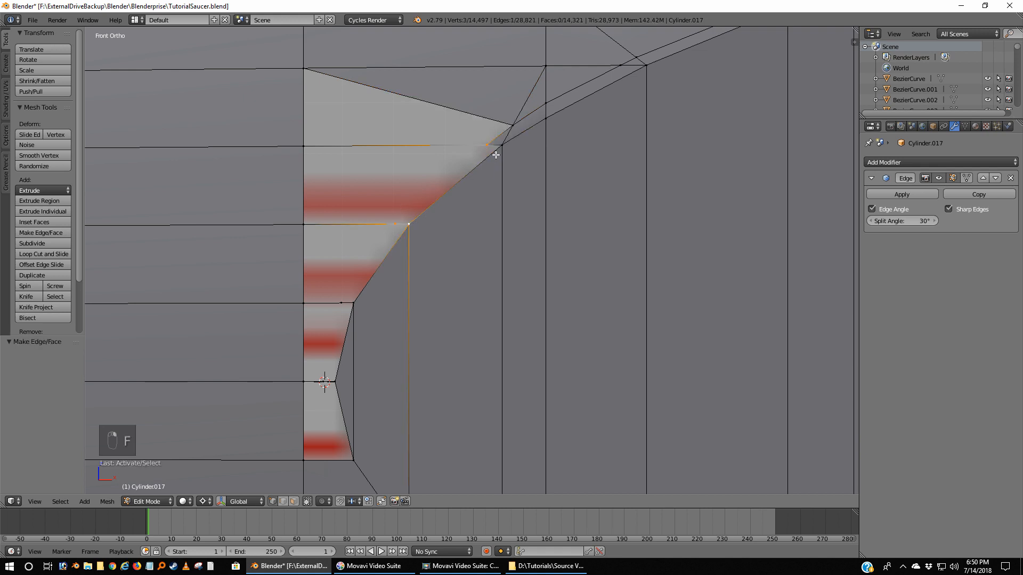
pyautogui.keyDown('shift'); pyautogui.rightClick(501, 148); pyautogui.keyUp('shift')
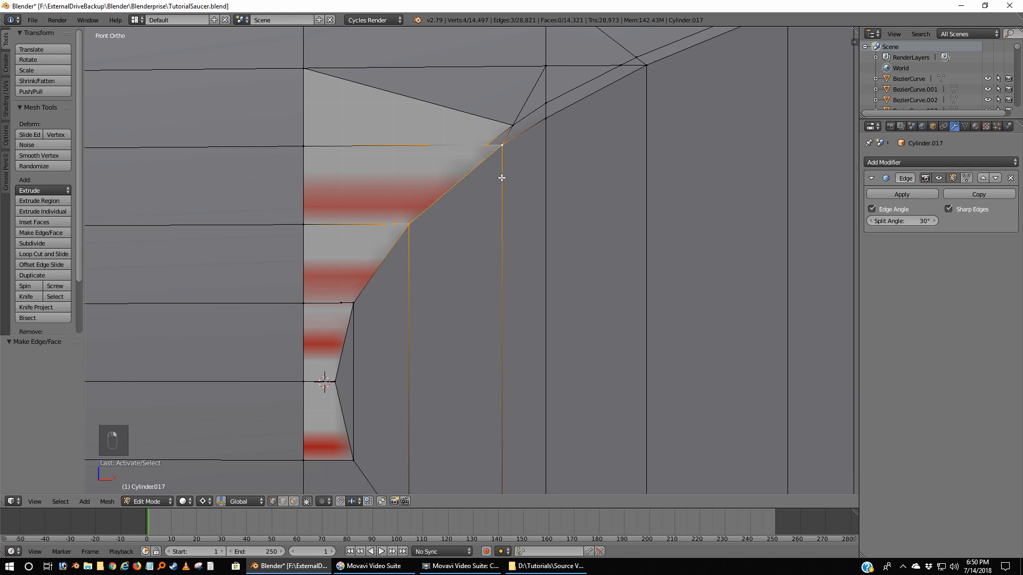
pyautogui.press('f')
# Fill the gap's uppermost hull face between the two upper grid vertices, the diagonal edge's slid point and the first slid vertex
pyautogui.rightClick(306, 73)
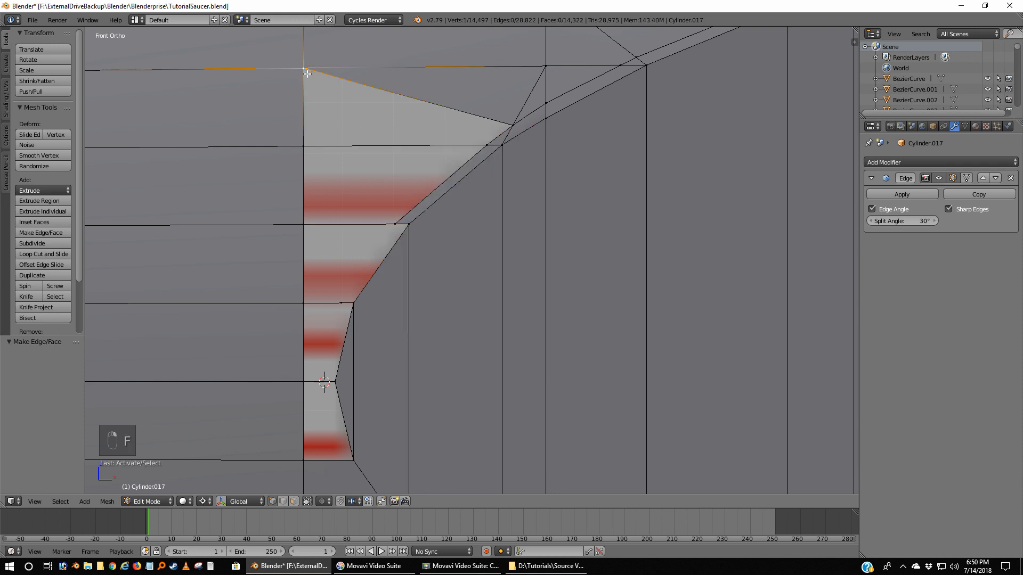
pyautogui.keyDown('shift'); pyautogui.rightClick(300, 138); pyautogui.keyUp('shift')
pyautogui.keyDown('shift'); pyautogui.rightClick(483, 143); pyautogui.keyUp('shift')
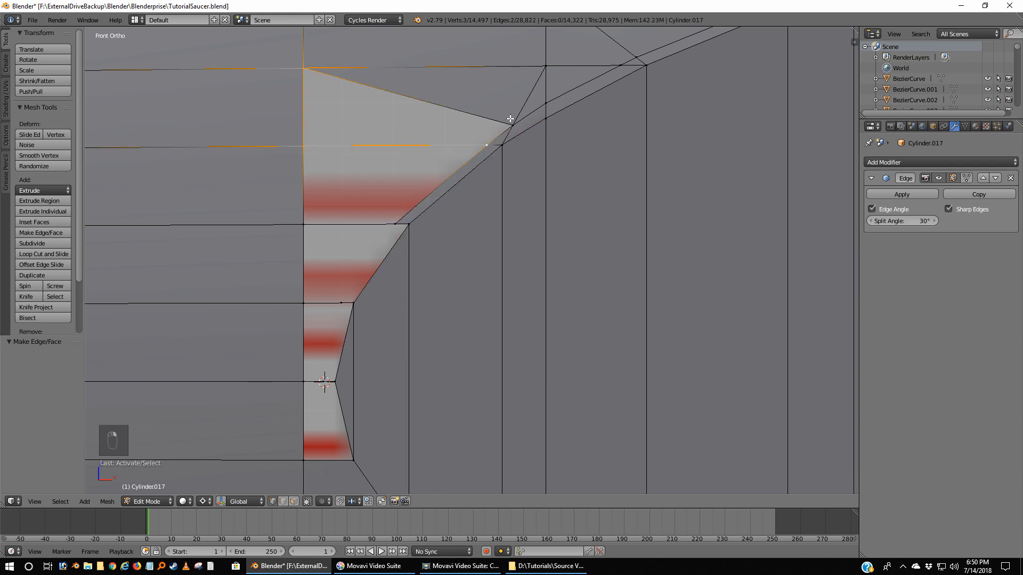
pyautogui.keyDown('shift'); pyautogui.rightClick(511, 119); pyautogui.keyUp('shift')
pyautogui.press('f')
# Fill the hull face between the first and second horizontal edges, from the vertical grid line to the strip
pyautogui.rightClick(303, 149)
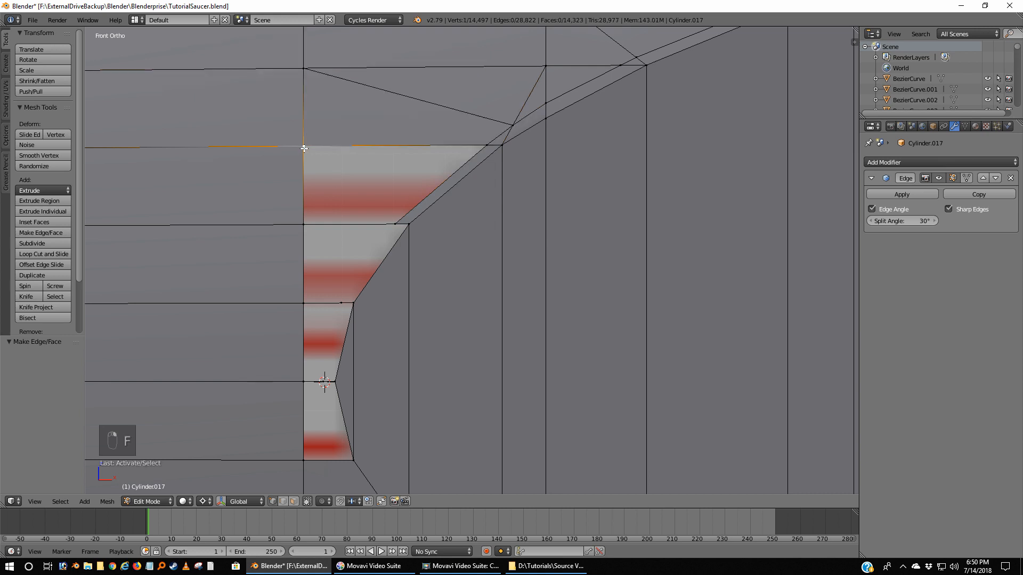
pyautogui.keyDown('shift'); pyautogui.rightClick(304, 222); pyautogui.keyUp('shift')
pyautogui.keyDown('shift'); pyautogui.rightClick(401, 220); pyautogui.keyUp('shift')
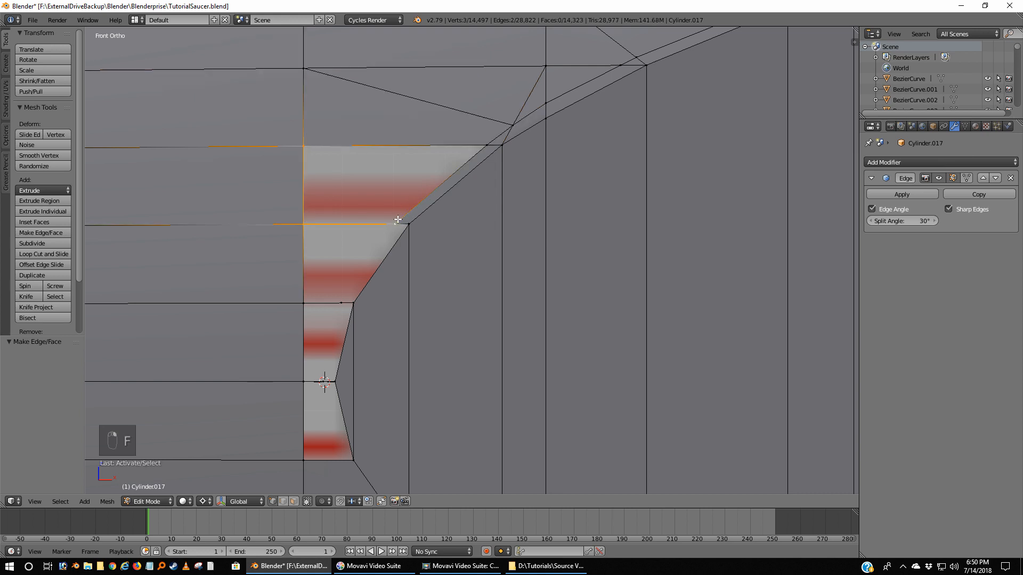
pyautogui.keyDown('shift'); pyautogui.rightClick(489, 142); pyautogui.keyUp('shift')
pyautogui.press('f')
# Fill the narrow strip face along the outline between the second and third horizontal edges
pyautogui.rightClick(395, 222)
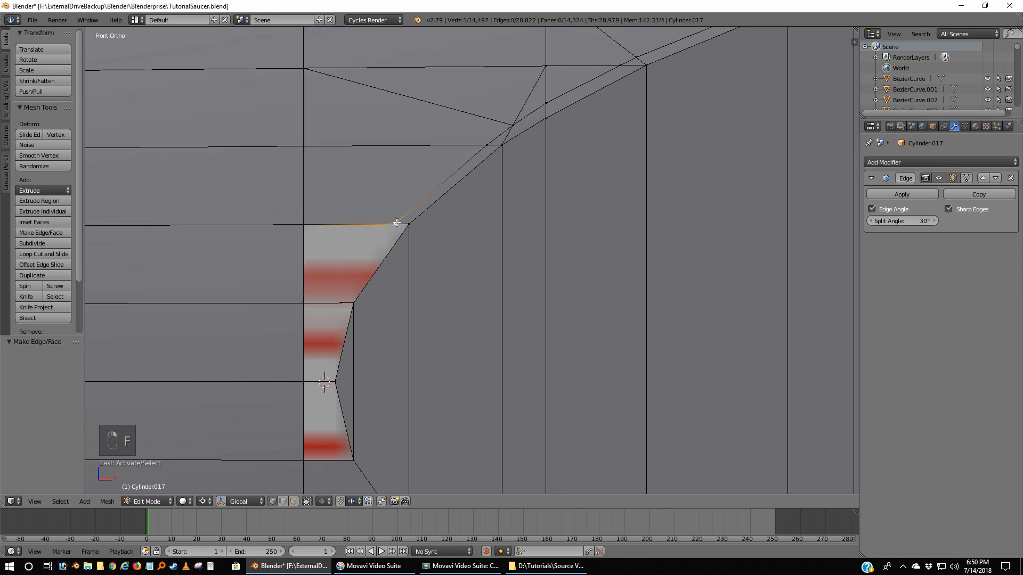
pyautogui.keyDown('shift'); pyautogui.rightClick(343, 300); pyautogui.keyUp('shift')
pyautogui.keyDown('shift'); pyautogui.rightClick(359, 301); pyautogui.keyUp('shift')
pyautogui.keyDown('shift'); pyautogui.rightClick(416, 228); pyautogui.keyUp('shift')
pyautogui.press('f')
# Fill the hull face beside the strip between the second and third horizontal edges
pyautogui.rightClick(326, 216)
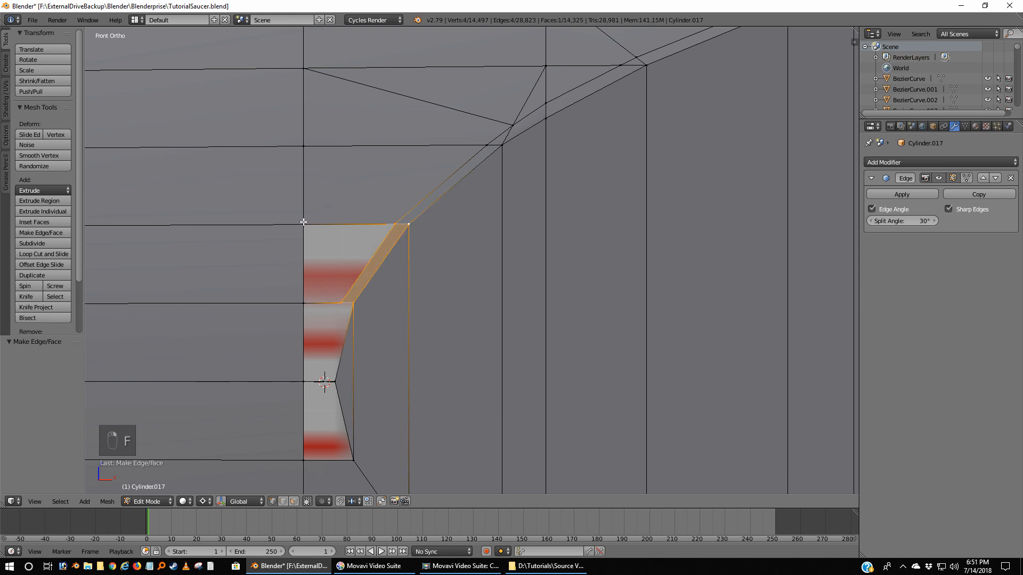
pyautogui.keyDown('shift'); pyautogui.rightClick(393, 223); pyautogui.keyUp('shift')
pyautogui.keyDown('shift'); pyautogui.rightClick(339, 302); pyautogui.keyUp('shift')
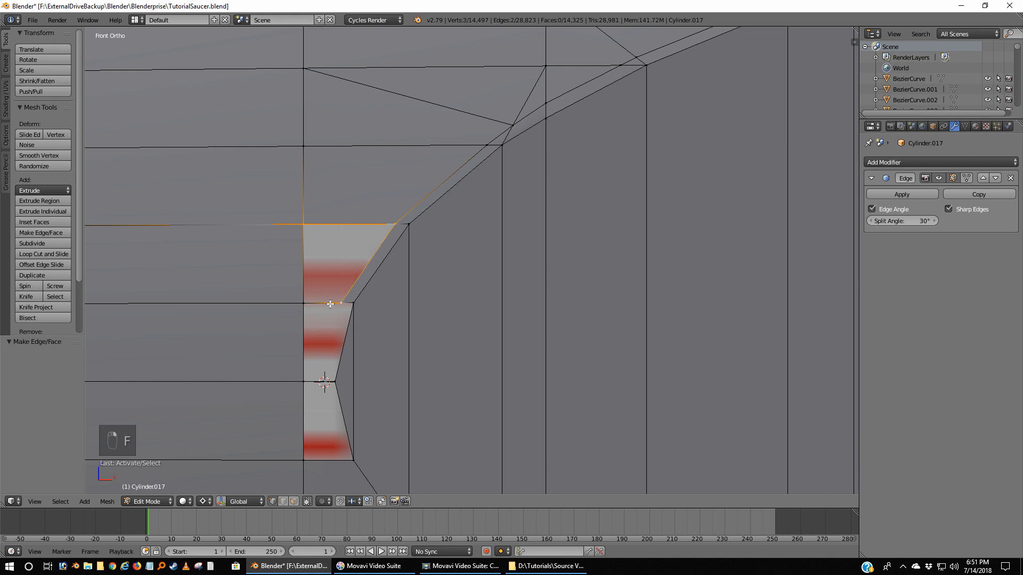
pyautogui.keyDown('shift'); pyautogui.rightClick(309, 300); pyautogui.keyUp('shift')
pyautogui.press('f')
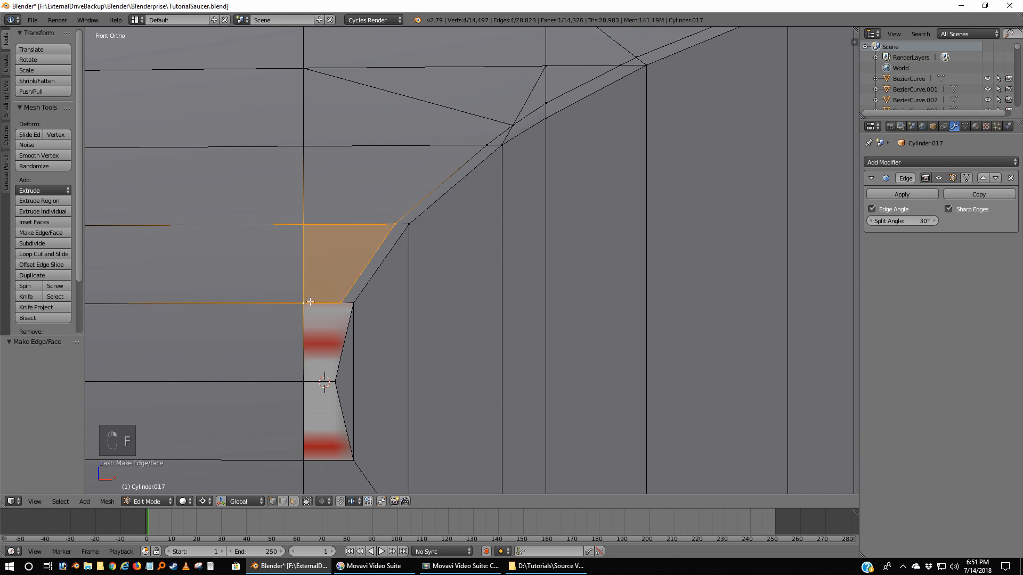
# Fill the hull face between the third horizontal edge and the recess tip's edge, up to their slid vertices
pyautogui.rightClick(303, 303)
pyautogui.keyDown('shift'); pyautogui.rightClick(340, 303); pyautogui.keyUp('shift')
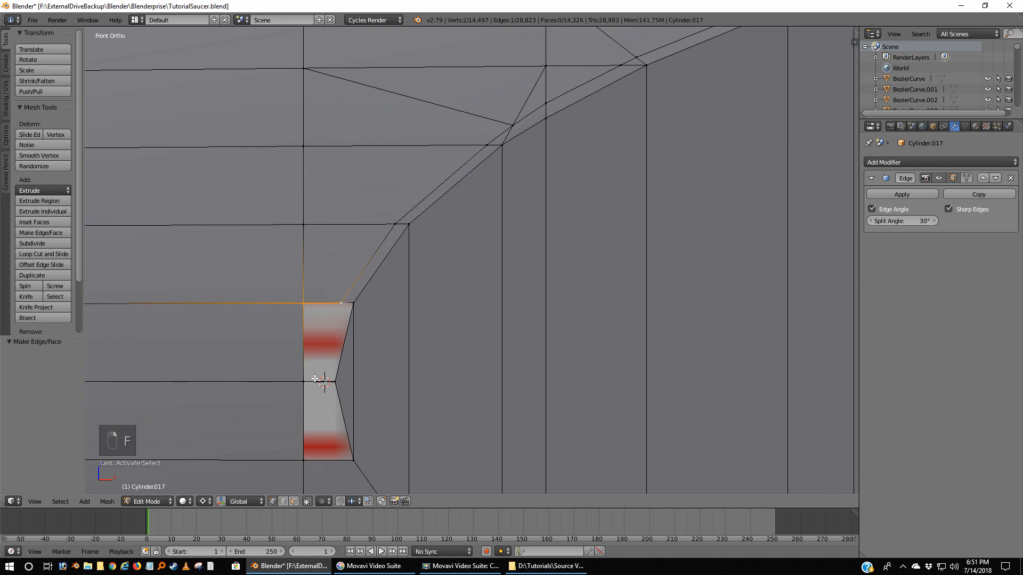
pyautogui.keyDown('shift'); pyautogui.rightClick(309, 382); pyautogui.keyUp('shift')
pyautogui.press('f')
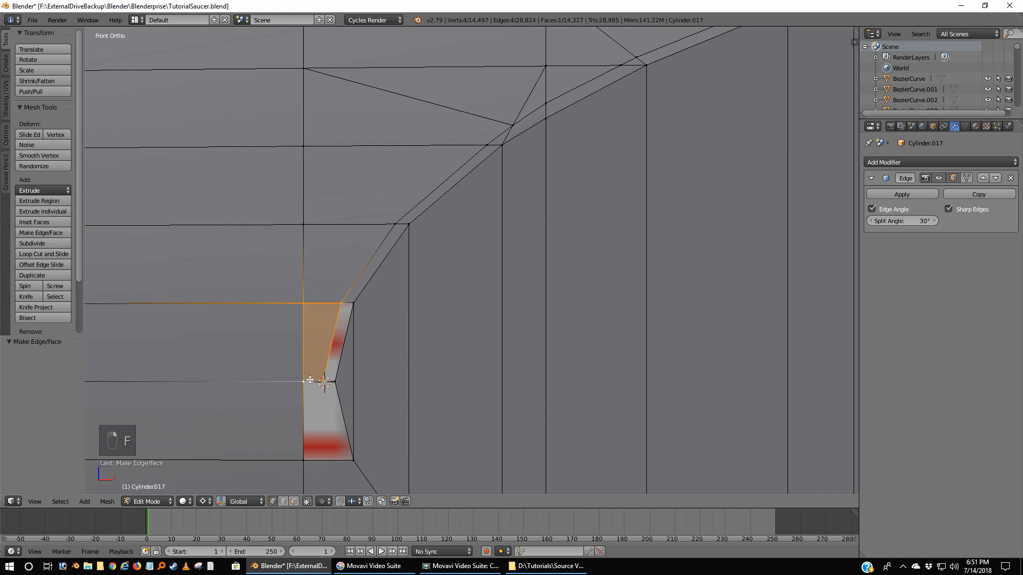
# Fill the narrow strip face along the outline between the third horizontal edge and the recess tip's edge
pyautogui.rightClick(342, 303)
pyautogui.keyDown('shift'); pyautogui.rightClick(325, 380); pyautogui.keyUp('shift')
pyautogui.keyDown('shift'); pyautogui.rightClick(335, 381); pyautogui.keyUp('shift')
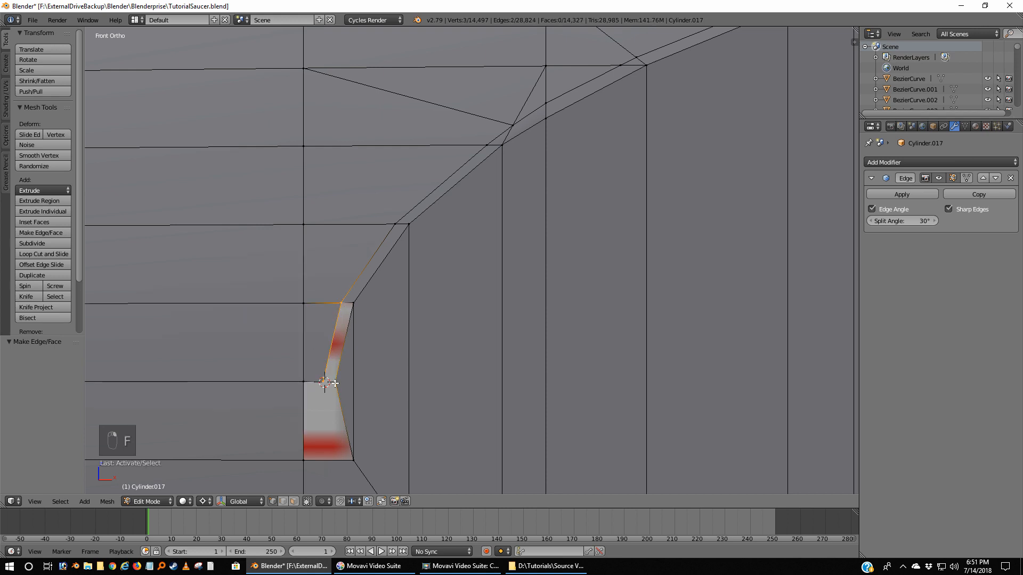
pyautogui.keyDown('shift'); pyautogui.rightClick(354, 304); pyautogui.keyUp('shift')
pyautogui.press('f')
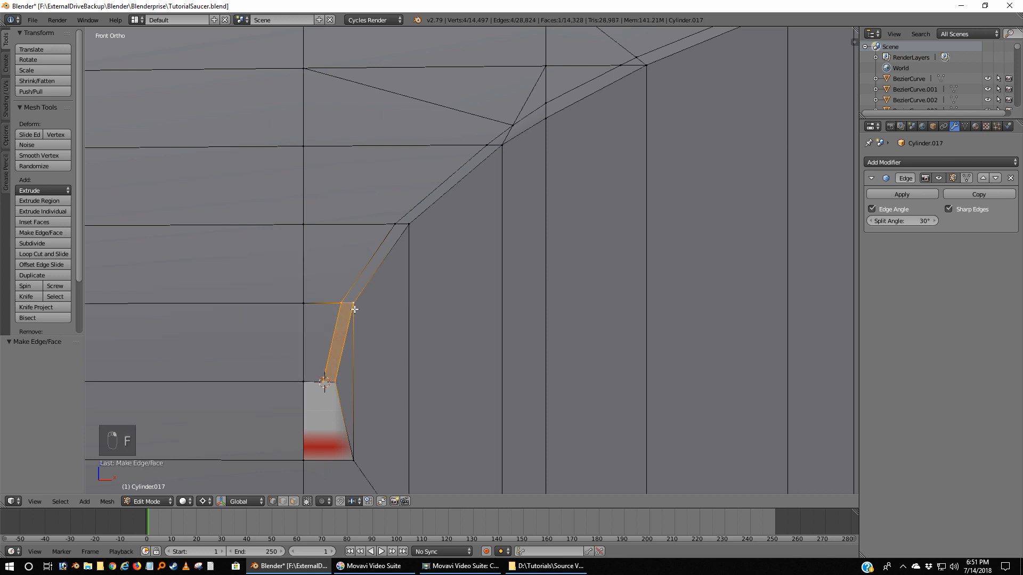
# Fill the triangular hull face below the recess tip's edge, between the vertical grid line and the slid tip vertex
pyautogui.rightClick(307, 382)
pyautogui.keyDown('shift'); pyautogui.rightClick(307, 463); pyautogui.keyUp('shift')
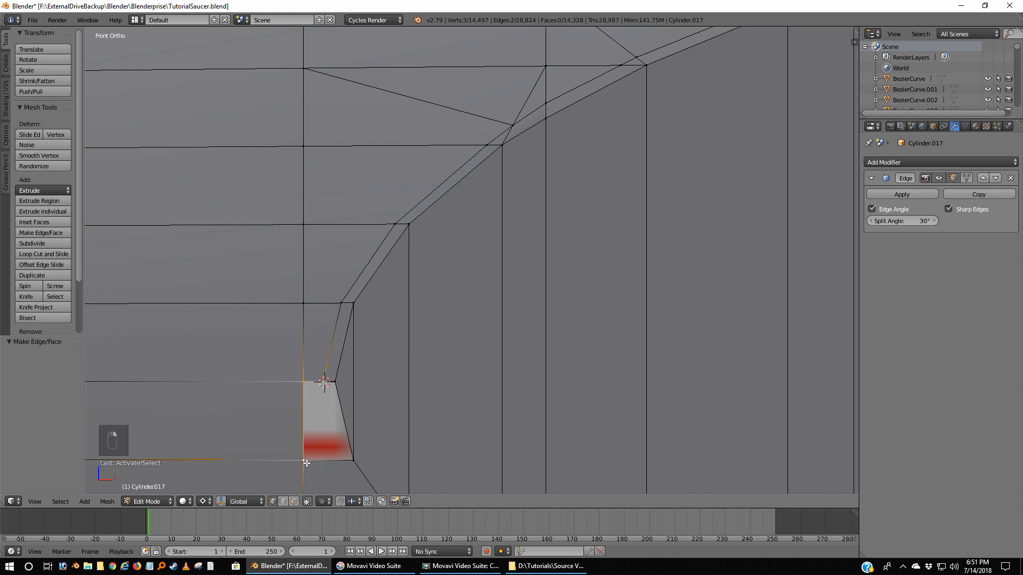
pyautogui.press('f')
# Fill the remaining four-sided gap below the recess tip's edge, between the triangular face and the outline, and deselect everything
pyautogui.rightClick(306, 461)
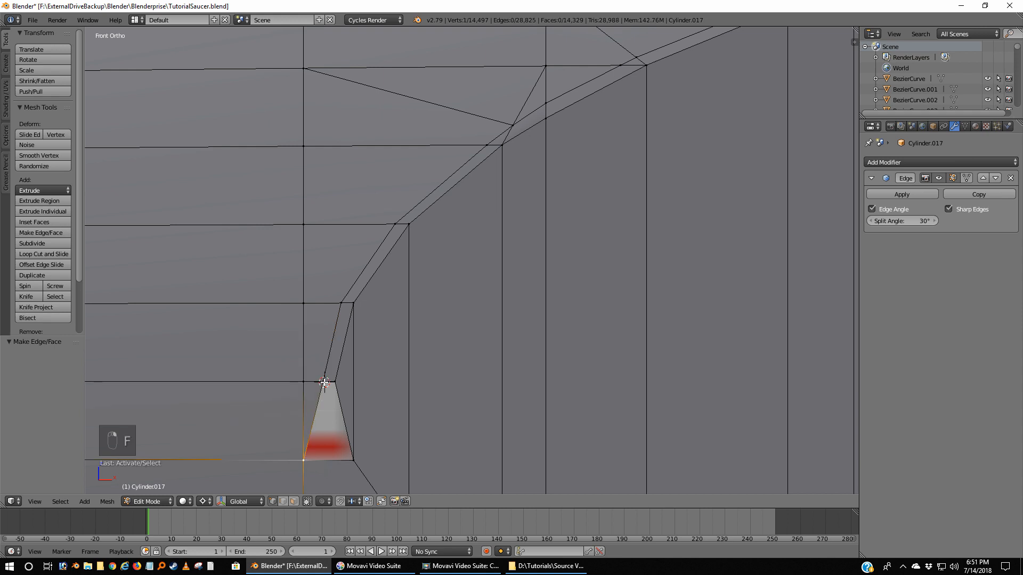
pyautogui.keyDown('shift'); pyautogui.rightClick(325, 383); pyautogui.keyUp('shift')
pyautogui.keyDown('shift'); pyautogui.rightClick(339, 385); pyautogui.keyUp('shift')
pyautogui.keyDown('shift'); pyautogui.rightClick(351, 458); pyautogui.keyUp('shift')
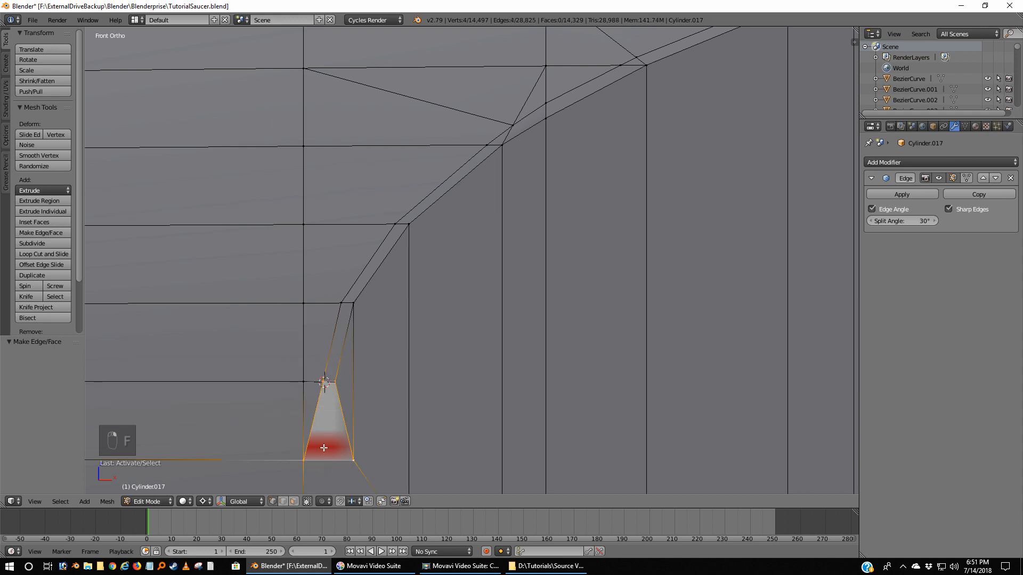
pyautogui.press('f')
pyautogui.press('a')
# Switch to Object Mode and inspect the shading around the recess tip from several angles
pyautogui.scroll(-6, 368, 436)
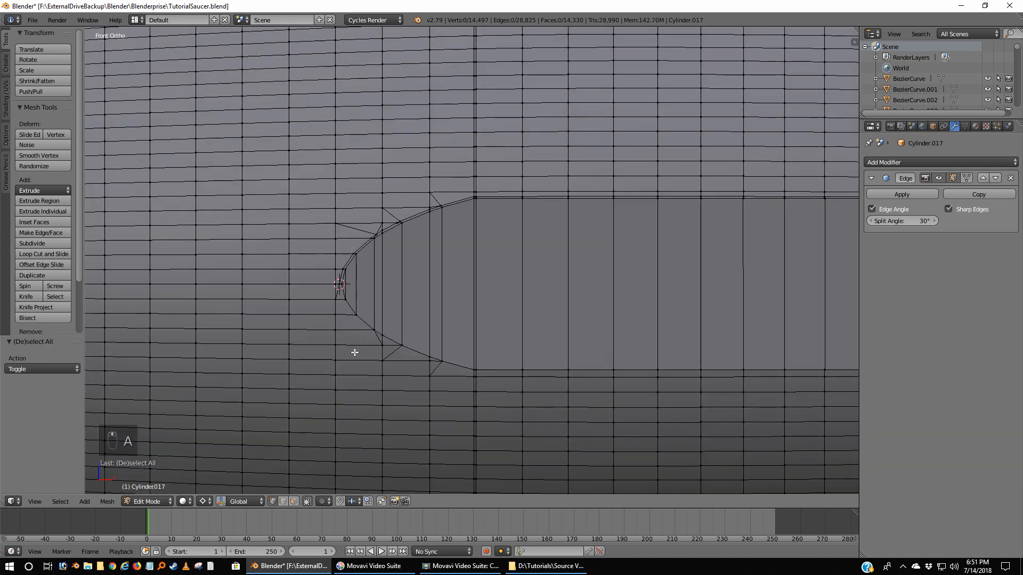
pyautogui.press('Tab')
pyautogui.scroll(-2, 367, 348)
pyautogui.moveTo(367, 347); pyautogui.dragTo(393, 363, button='middle')
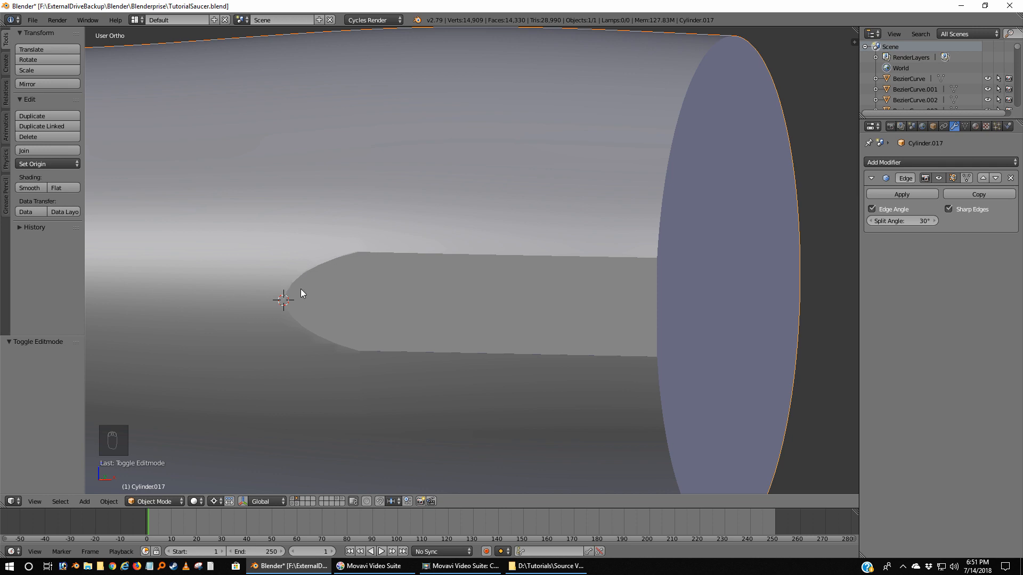
pyautogui.moveTo(290, 347)
pyautogui.mouseDown(button='middle')
pyautogui.moveTo(299, 320)
pyautogui.moveTo(289, 334)
pyautogui.mouseUp(button='middle')
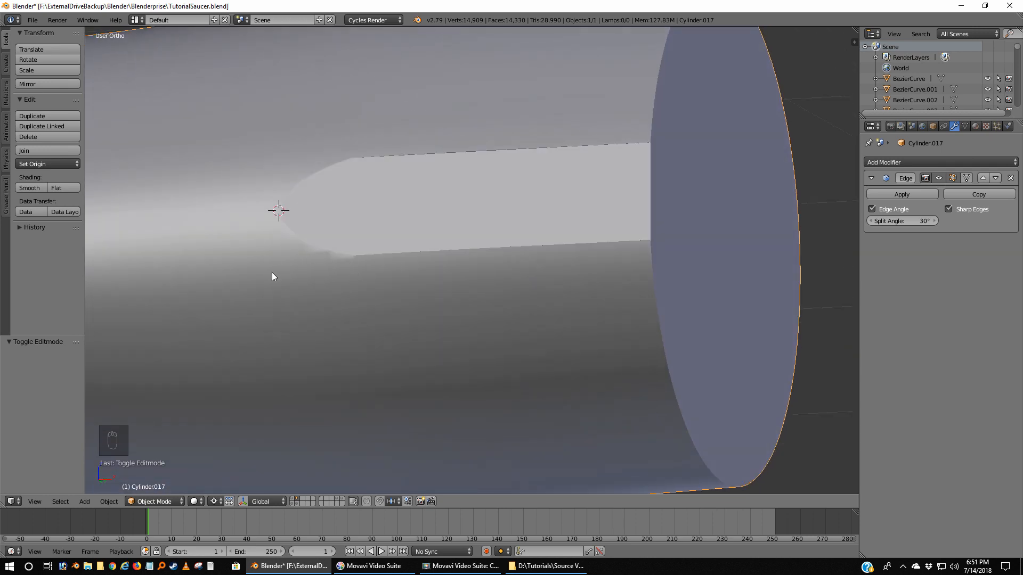
pyautogui.moveTo(272, 272); pyautogui.dragTo(296, 302, button='middle')
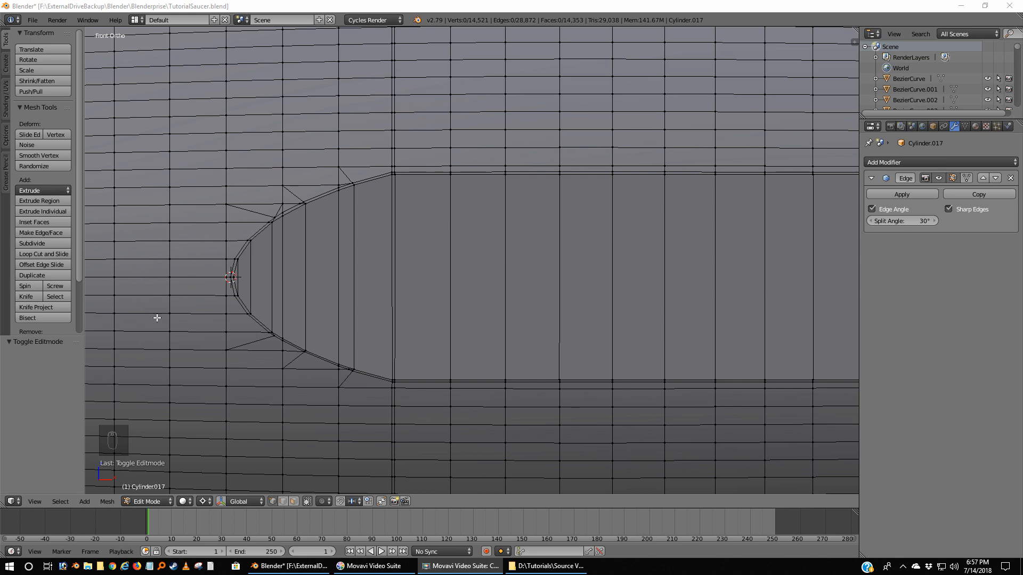
# Examine the edge strip around the whole recess, leave Edit Mode, and check the outline's shading from an angle and from the front
pyautogui.moveTo(446, 345); pyautogui.dragTo(308, 276, button='middle')
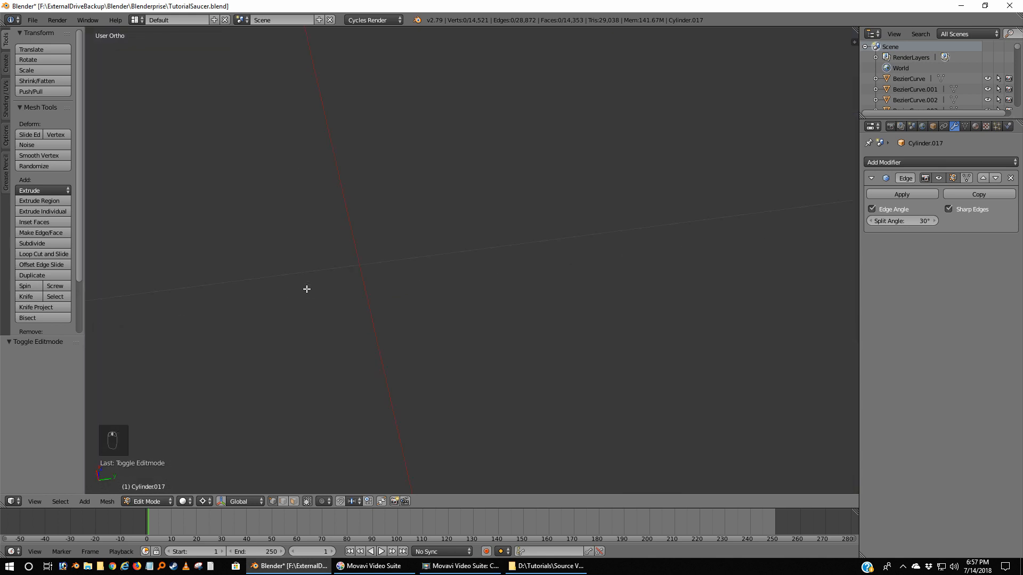
pyautogui.press('KP_4')
pyautogui.press('KP_1')
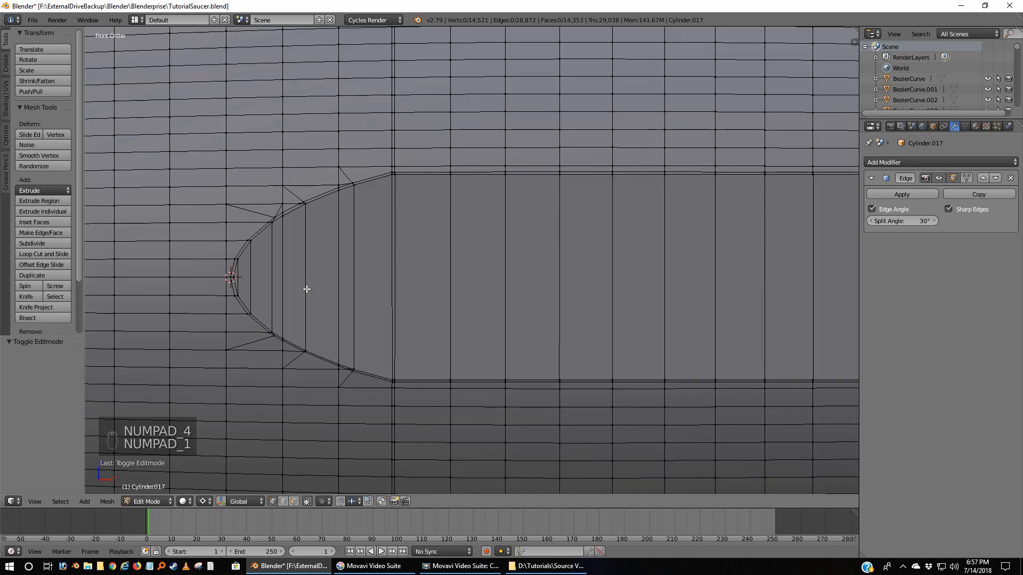
pyautogui.scroll(-2, 414, 323)
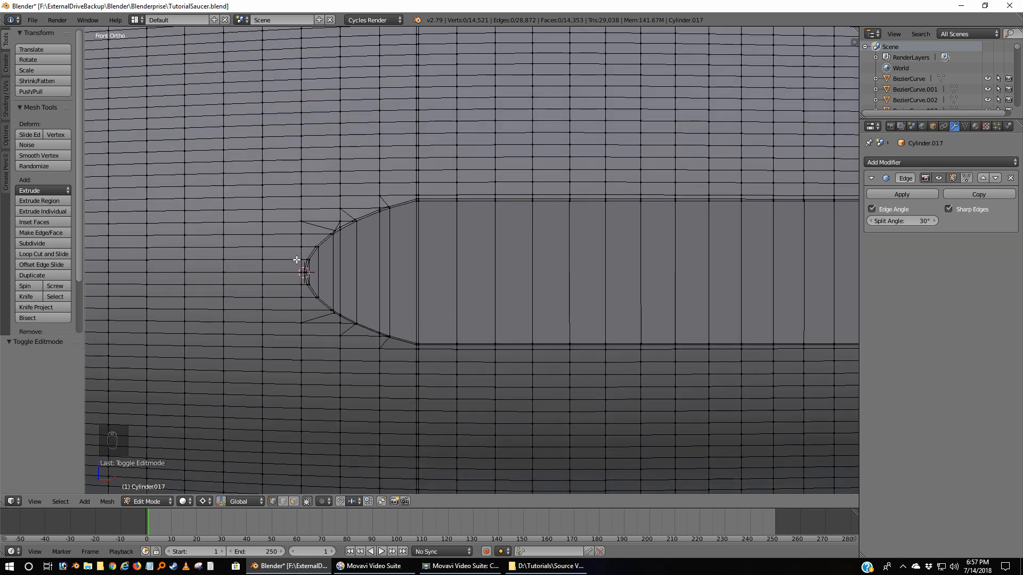
pyautogui.scroll(-1, 604, 223)
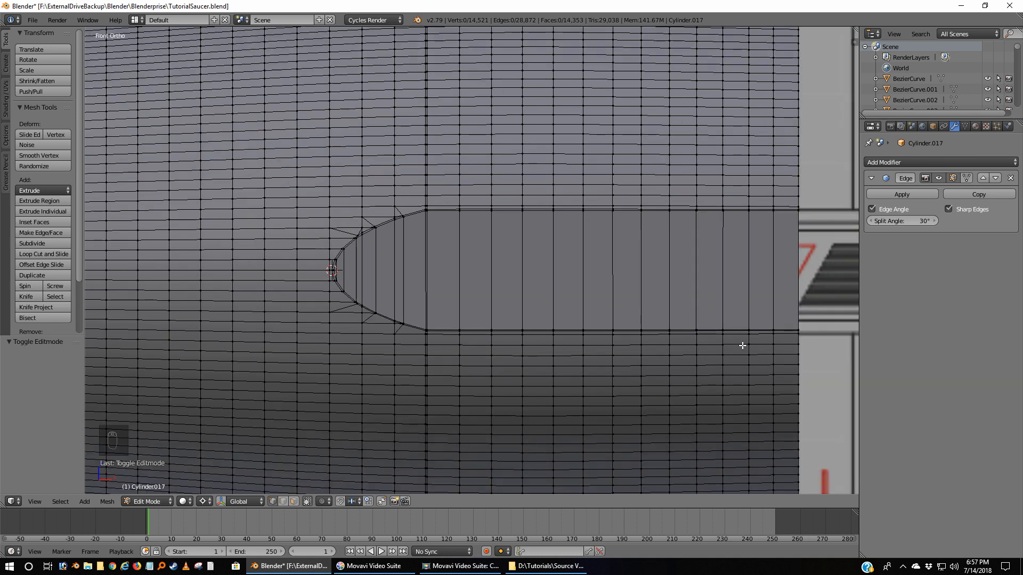
pyautogui.press('Tab')
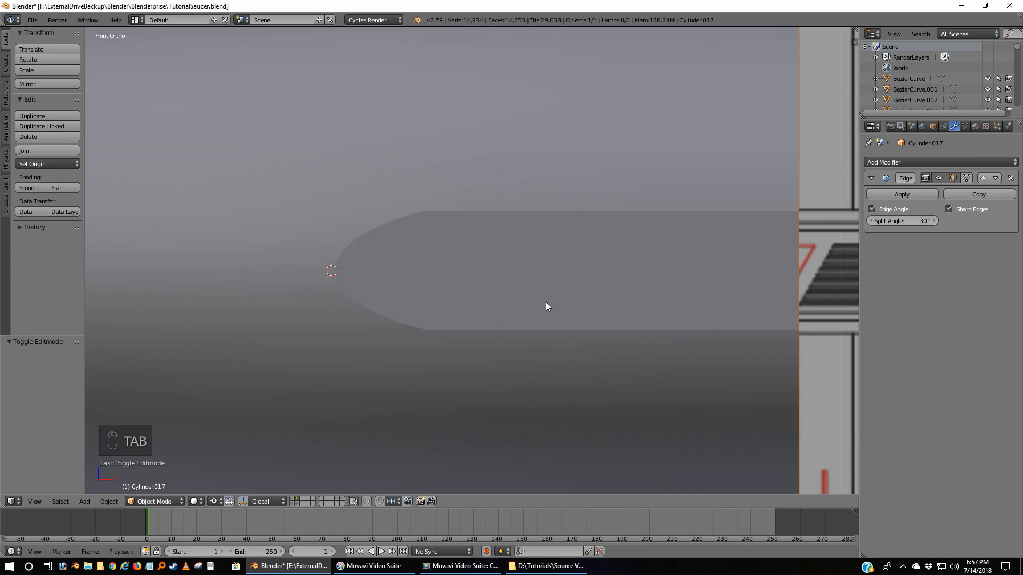
pyautogui.moveTo(546, 302); pyautogui.dragTo(580, 293, button='middle')
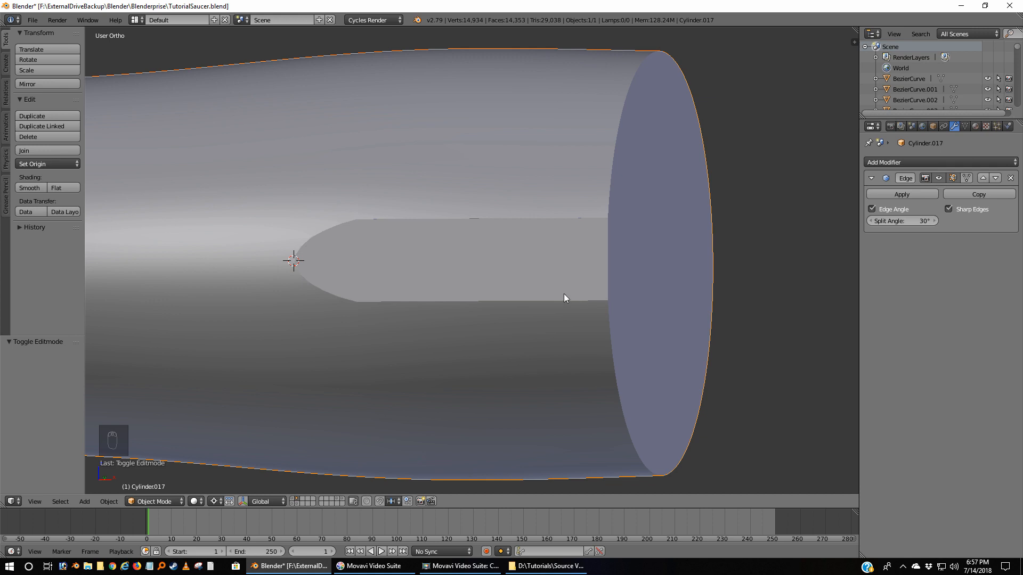
pyautogui.press('KP_1')
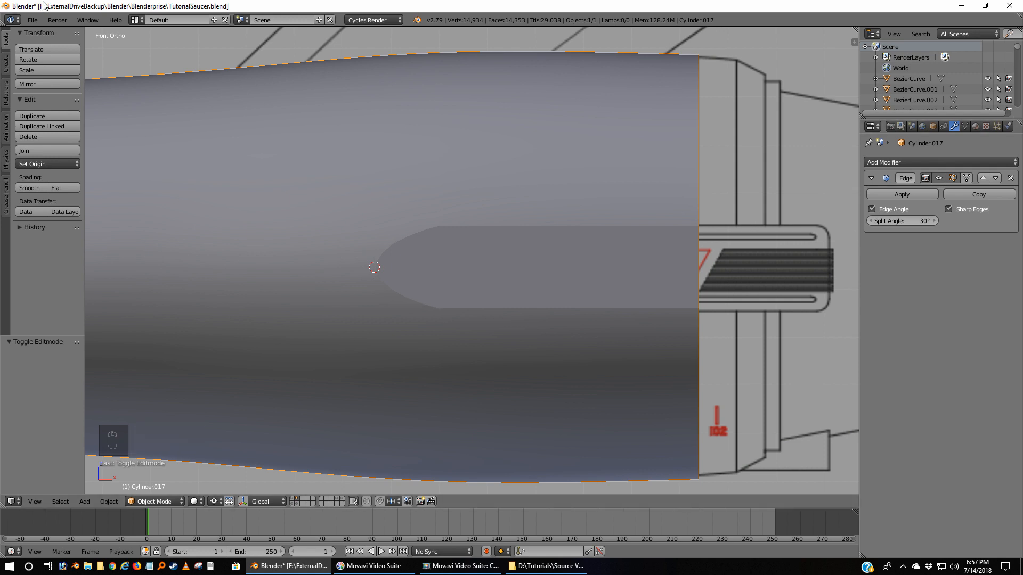
# Save the changes to the existing TutorialSaucer.blend file
pyautogui.click(31, 21)
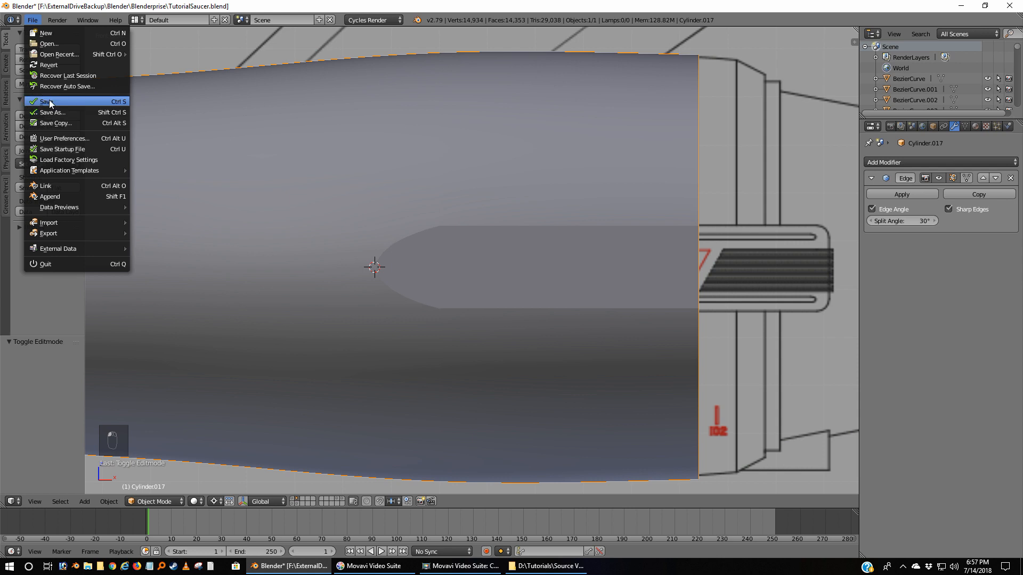
pyautogui.click(47, 101)
pyautogui.click(33, 20)
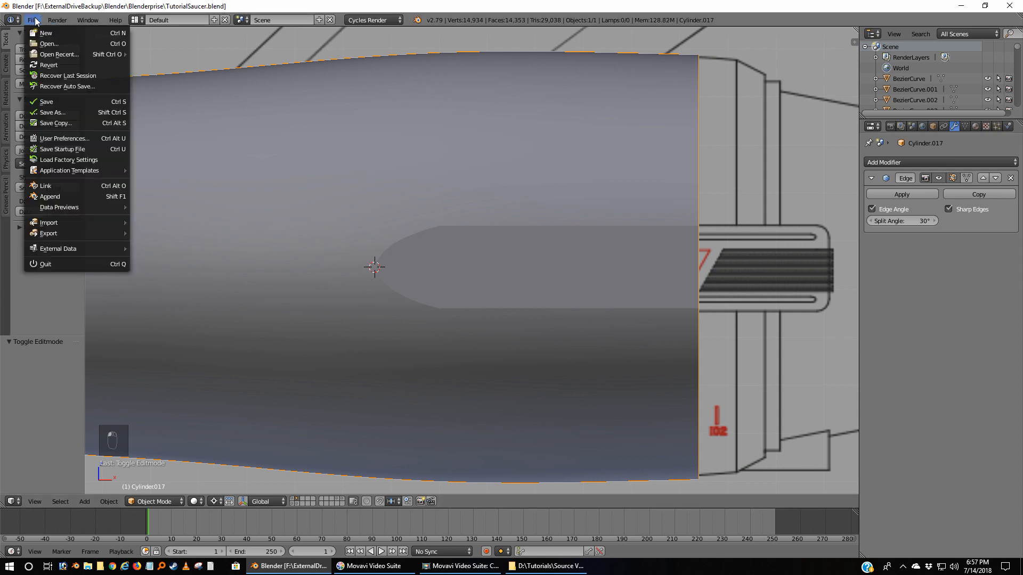